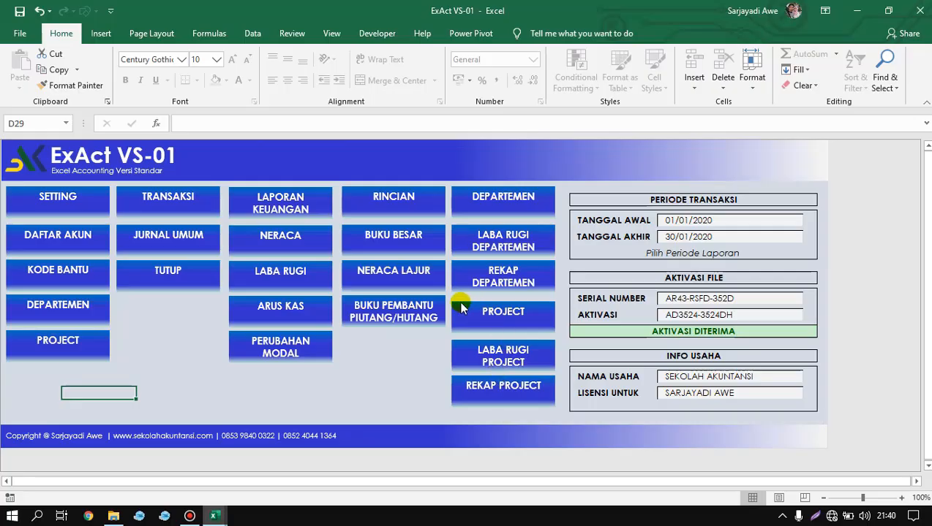
Switch to the SERI BELAJAR EXCEL AKUNTANSI 4 - BUKU BESAR workbook and open its JURNAL sheet.
mouse_move(214, 515)
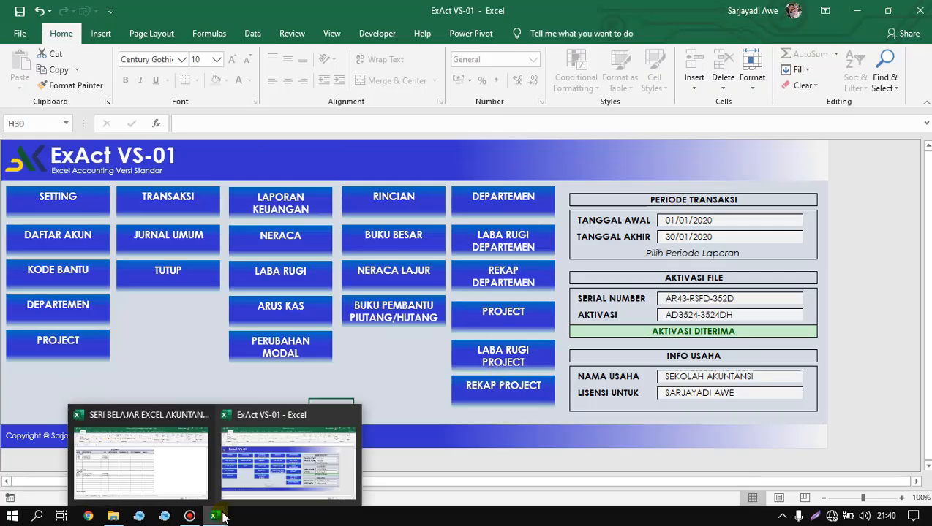
left_click(163, 473)
left_click(435, 232)
left_click(435, 273)
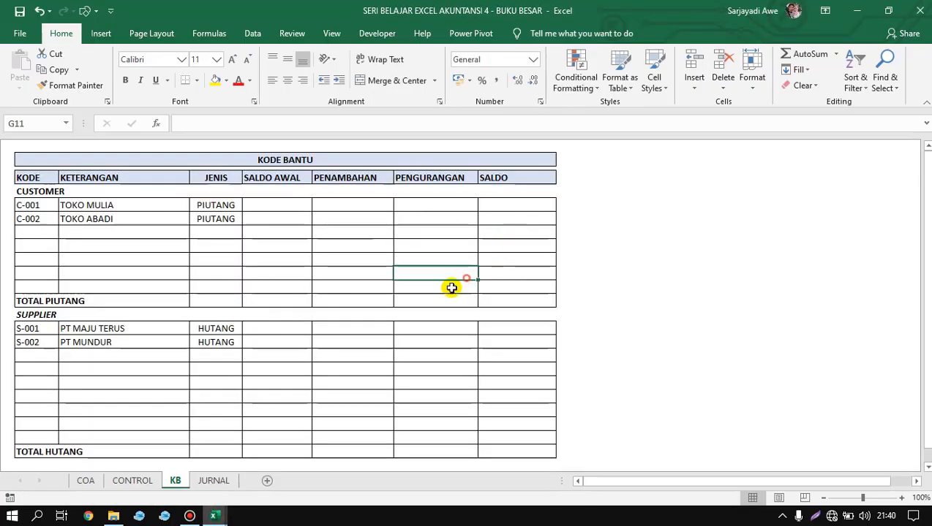
left_click(219, 482)
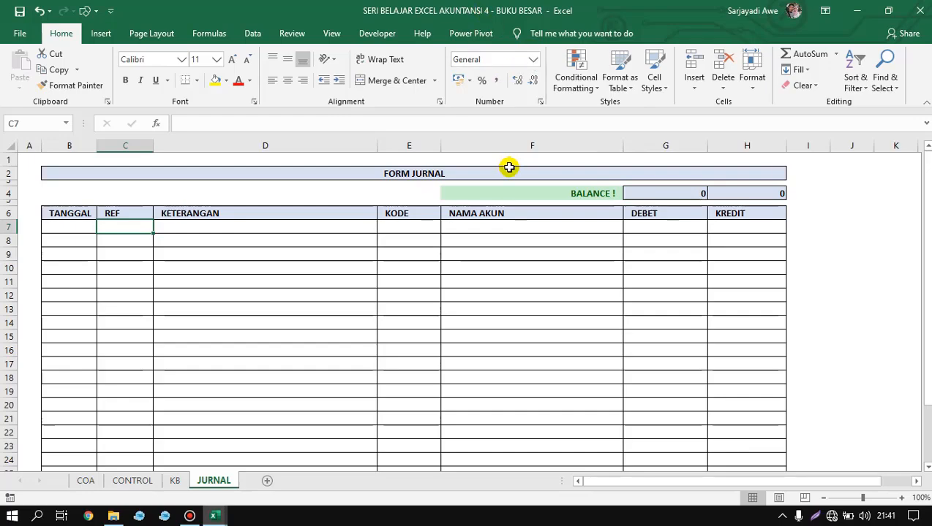
Examine the empty entry rows of the FORM JURNAL table, especially the boundary between the KETERANGAN and KODE columns.
left_click(505, 311)
left_click(315, 307)
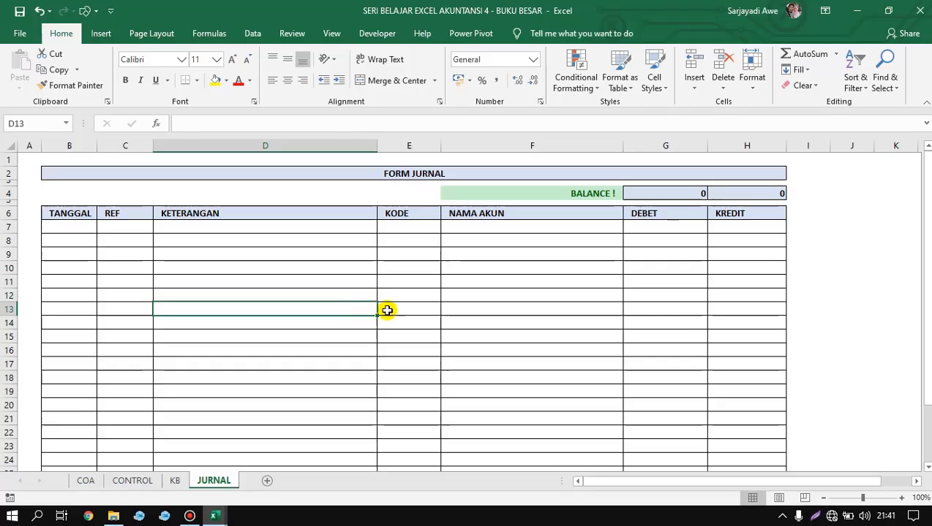
left_click(406, 283)
left_click(388, 241)
left_click(284, 245)
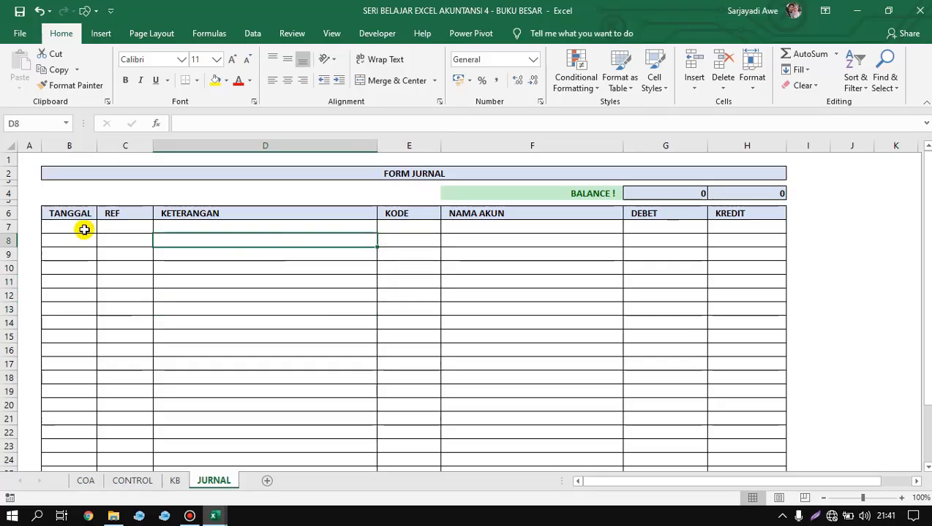
left_click_drag(83, 229, 745, 240)
left_click_drag(750, 303, 616, 391)
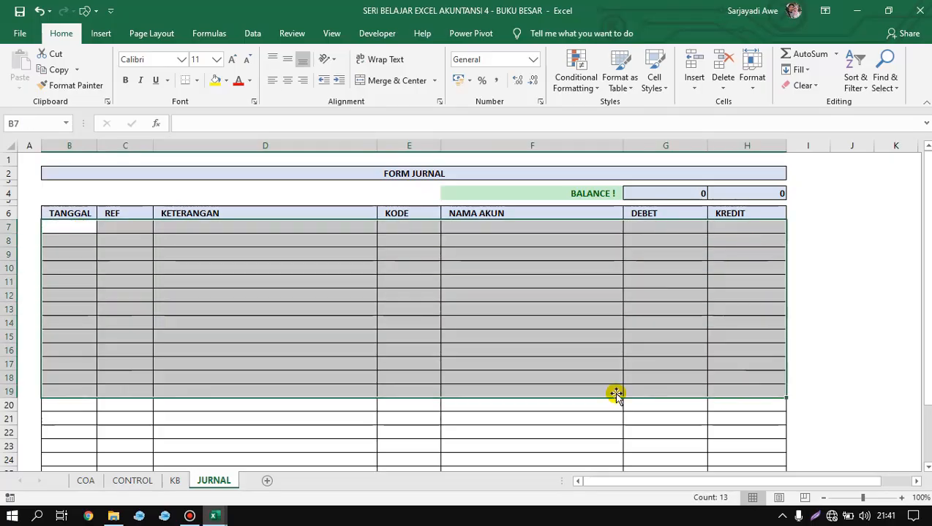
left_click(353, 264)
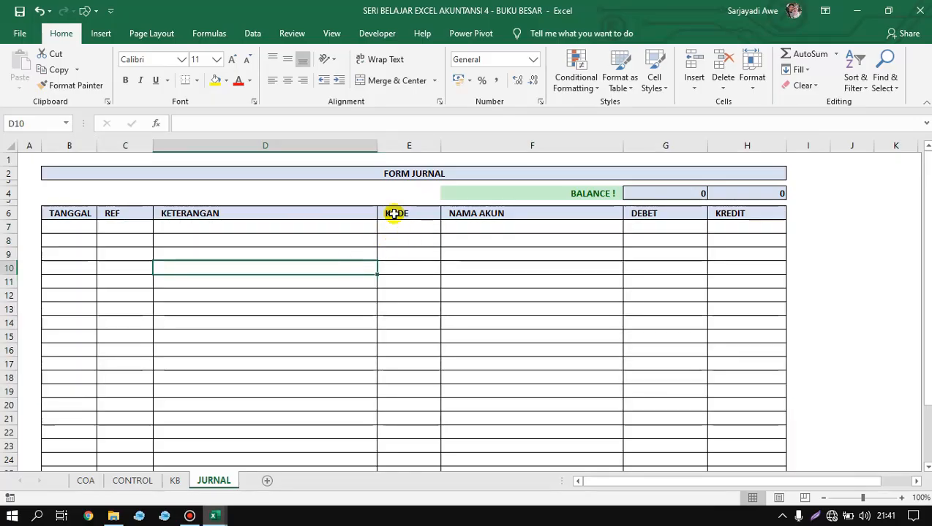
left_click(391, 263)
left_click(353, 236)
left_click(381, 232)
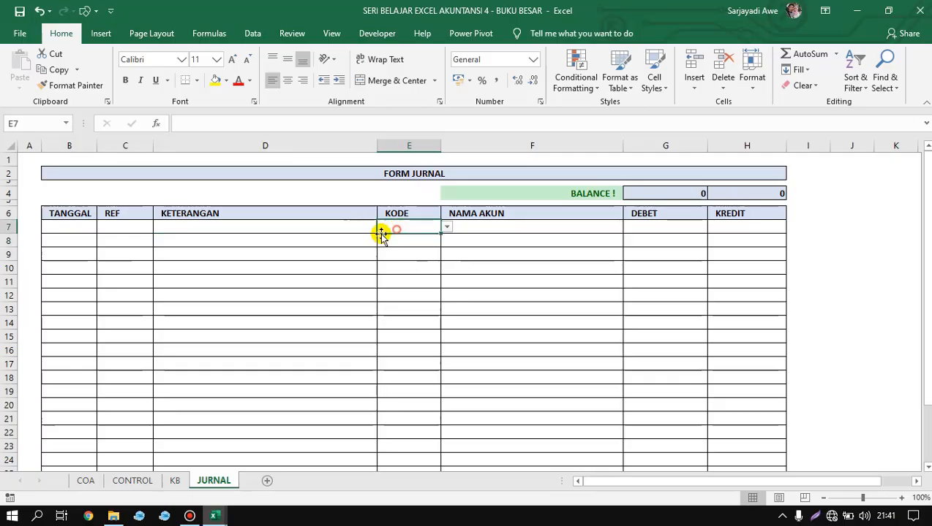
left_click(341, 229)
left_click(388, 230)
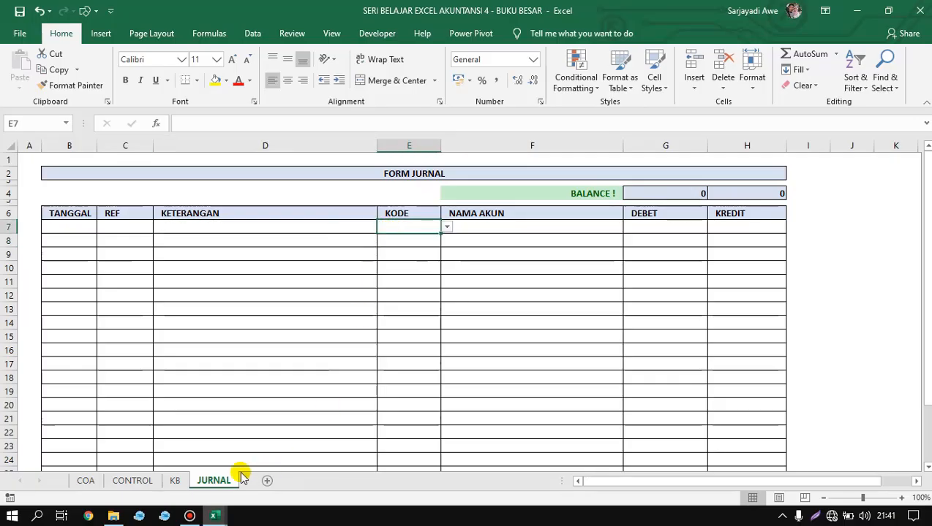
Examine the customer and supplier code ranges on the KB sheet, and return to the JURNAL sheet.
left_click(132, 480)
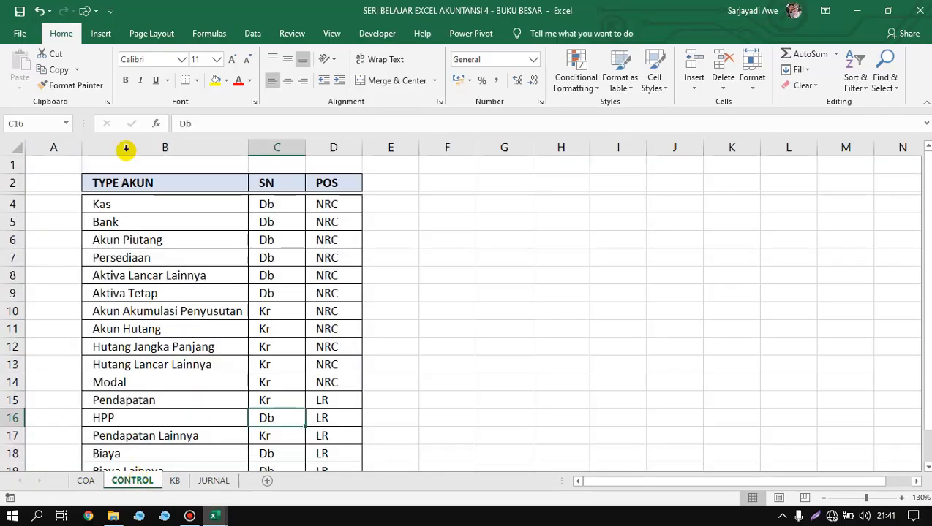
left_click(175, 480)
left_click(238, 231)
left_click_drag(219, 205, 217, 289)
left_click_drag(47, 204, 48, 301)
left_click_drag(46, 203, 48, 288)
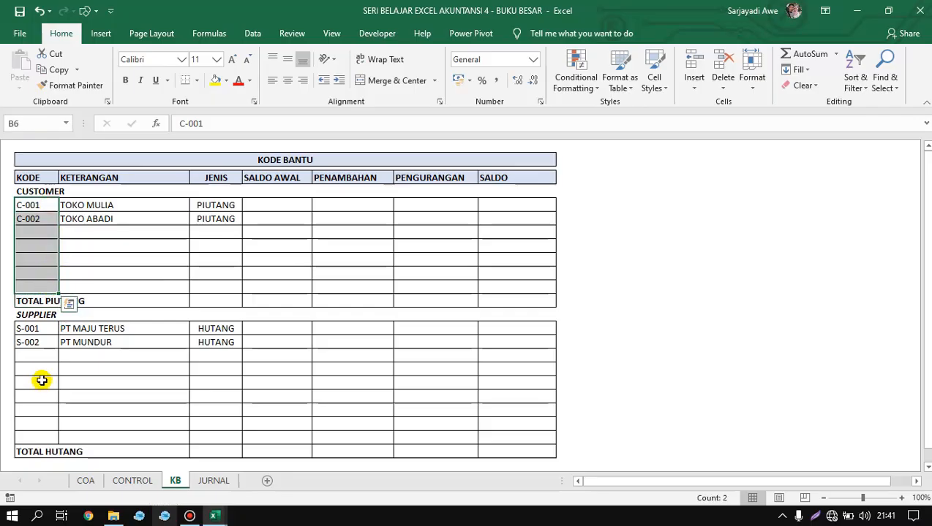
left_click_drag(37, 330, 33, 436)
left_click(39, 203)
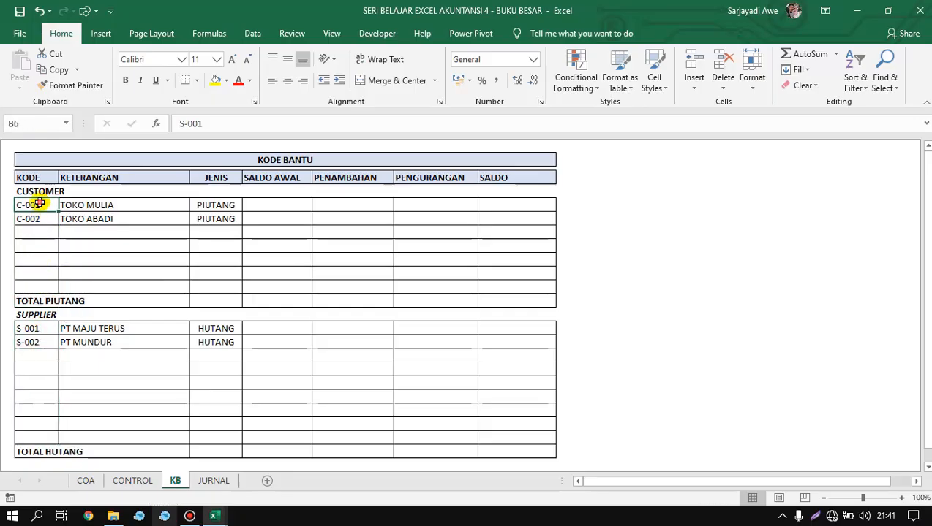
left_click_drag(39, 203, 38, 287)
left_click(358, 261)
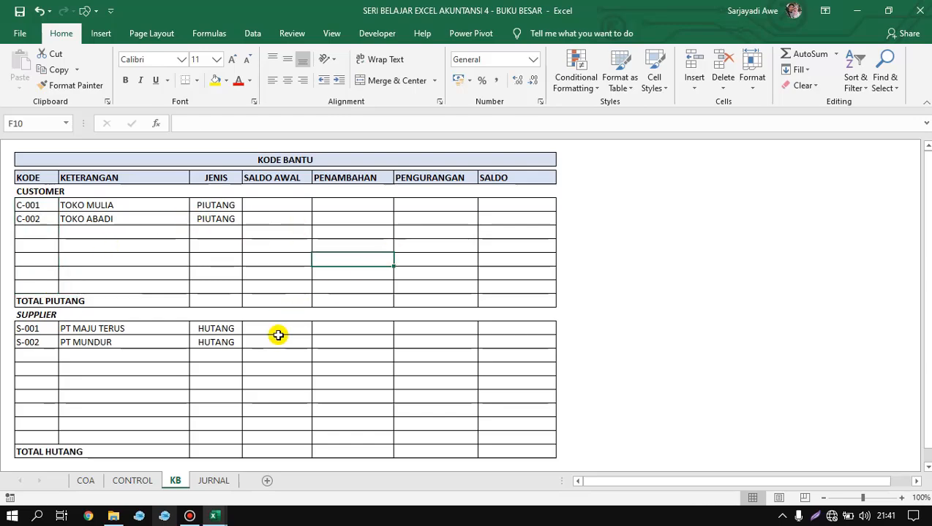
left_click(214, 481)
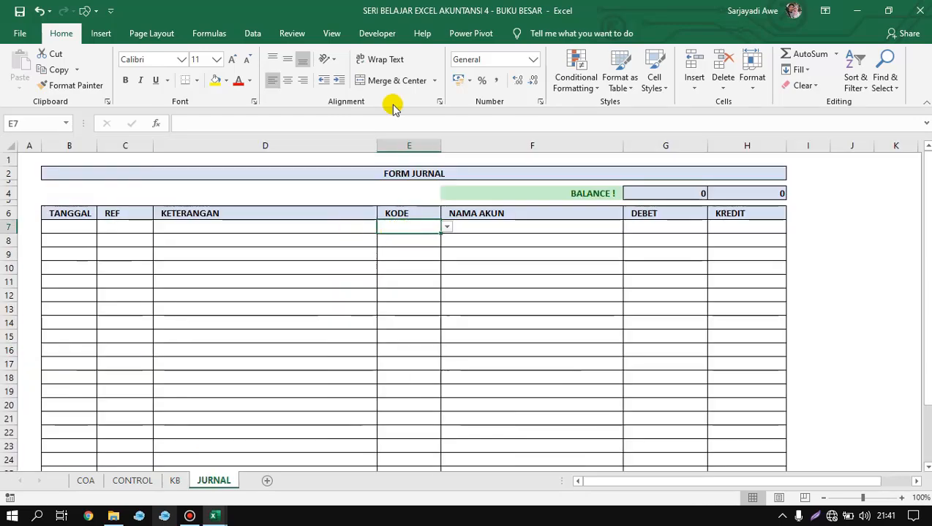
Insert a blank column before KODE in the journal form and narrow it to about the KODE column's width.
left_click(415, 254)
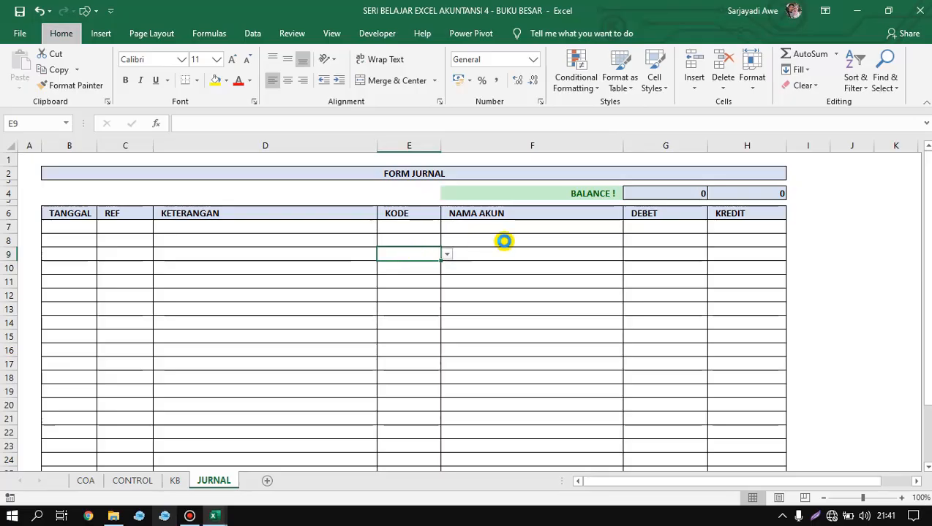
key("alt+i")
key("c")
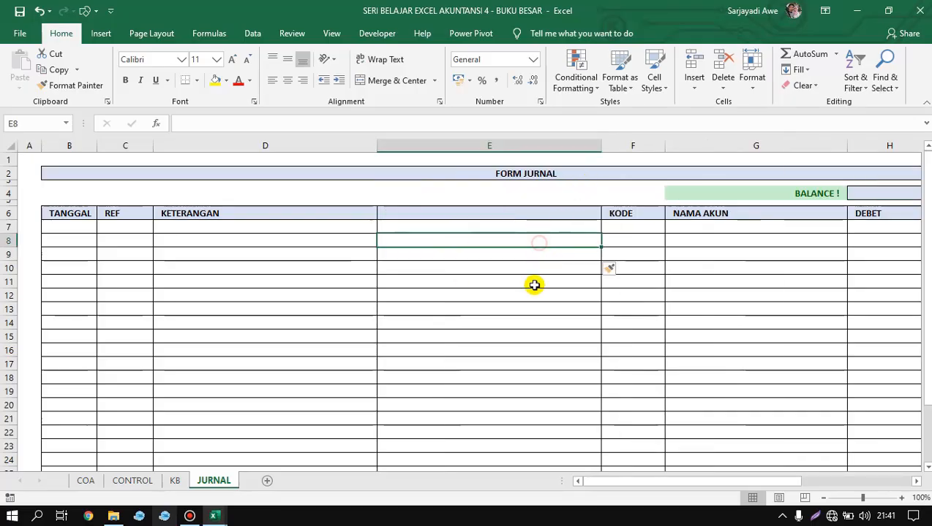
left_click(535, 285)
left_click_drag(601, 146, 440, 152)
left_click(420, 230)
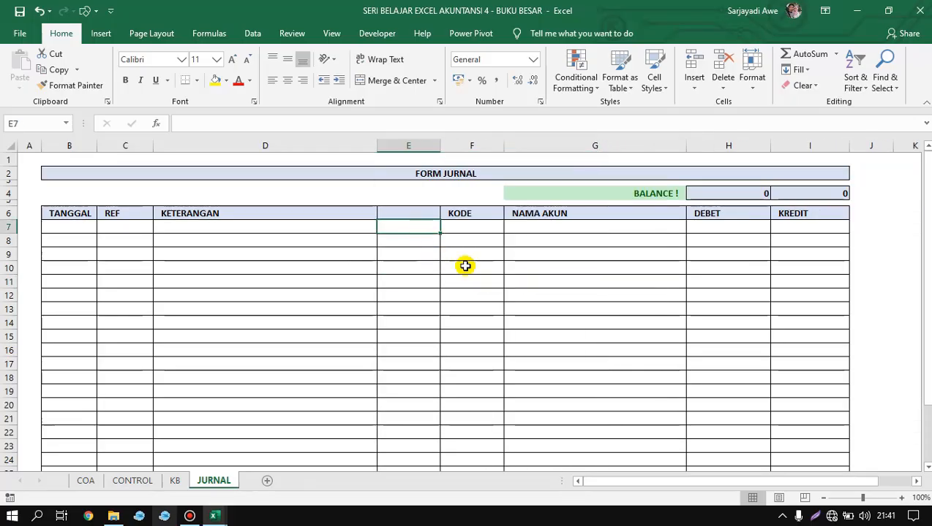
left_click(476, 231)
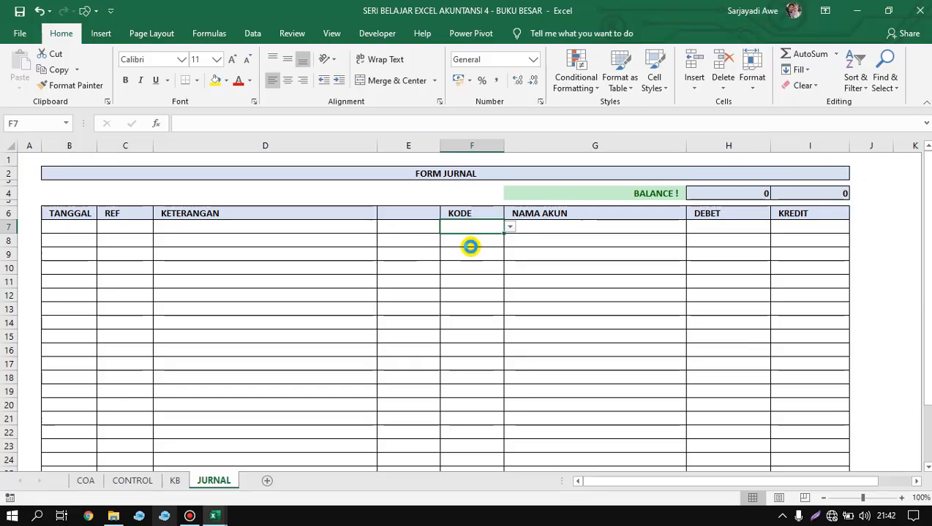
Undo the resizing and insertion of the blank column before KODE.
key("ctrl+z")
key("ctrl+z")
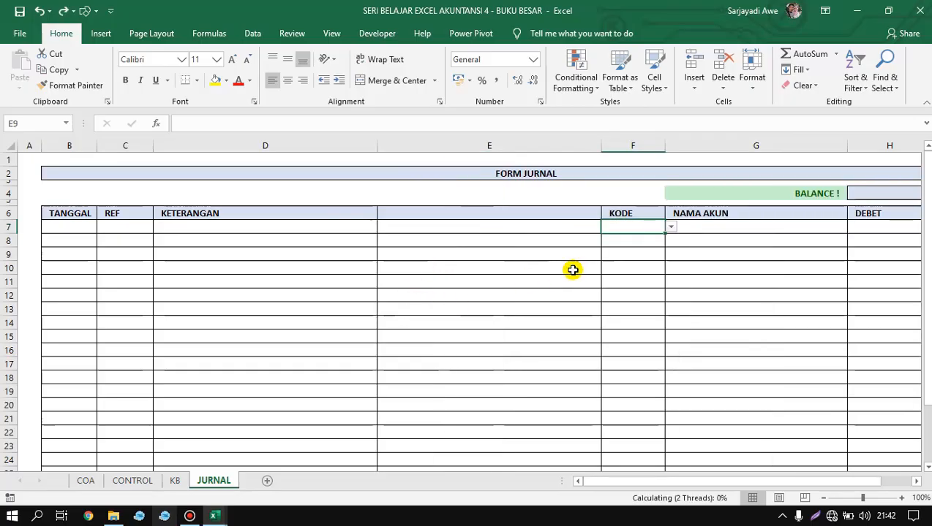
left_click(419, 232)
left_click(395, 279)
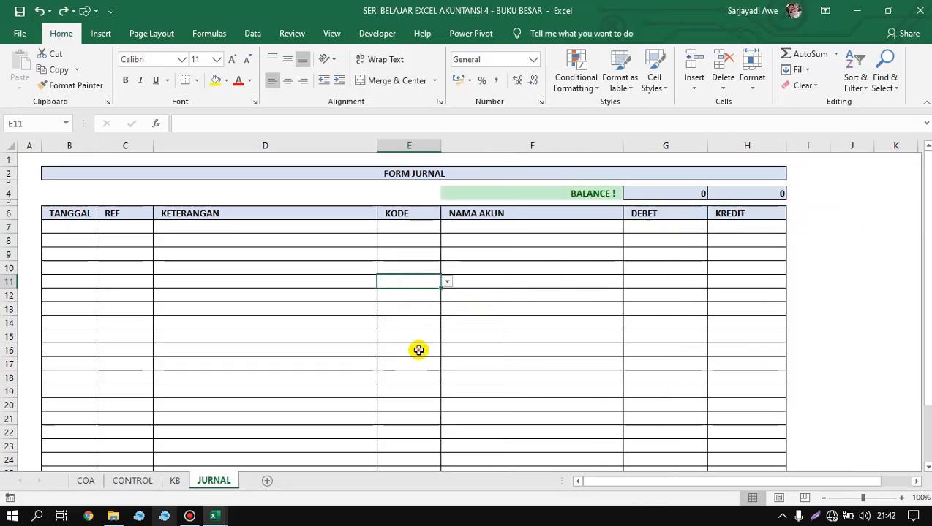
left_click(414, 252)
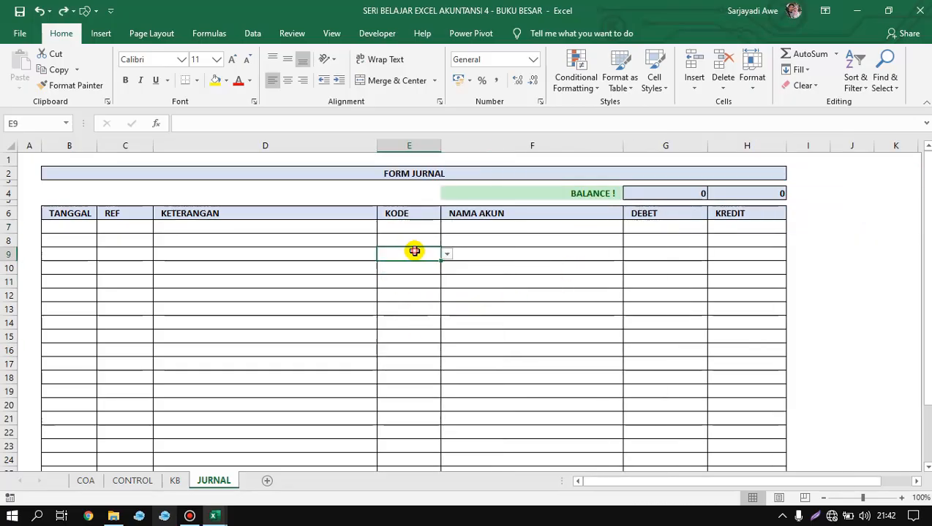
left_click(397, 300)
left_click(416, 251)
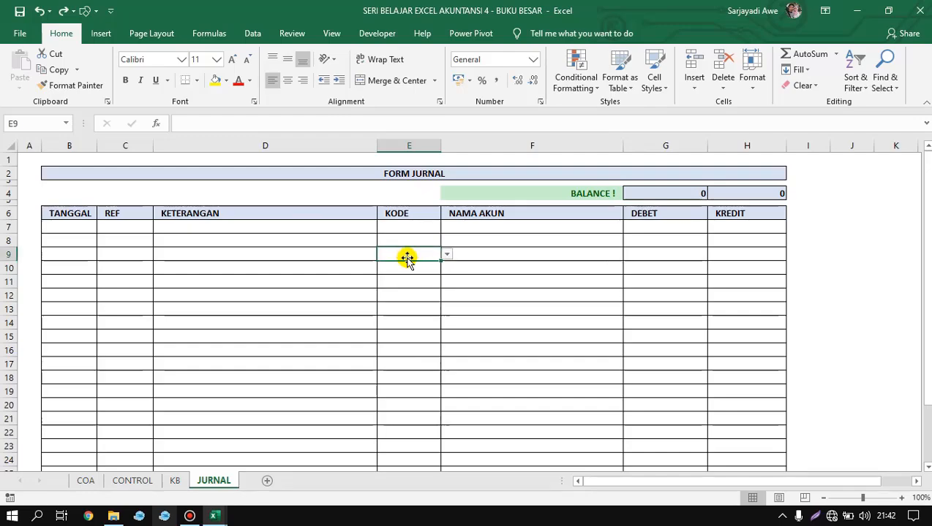
left_click(444, 267)
left_click(412, 257)
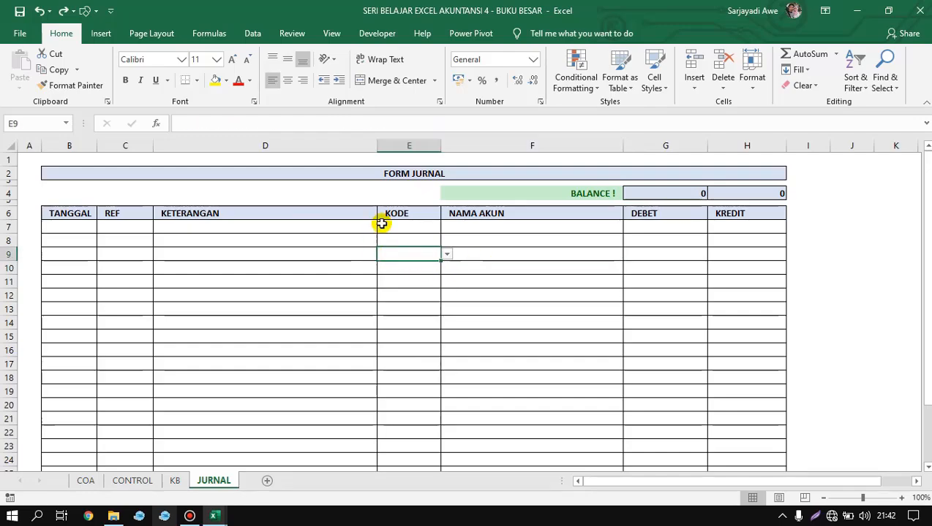
left_click(198, 214)
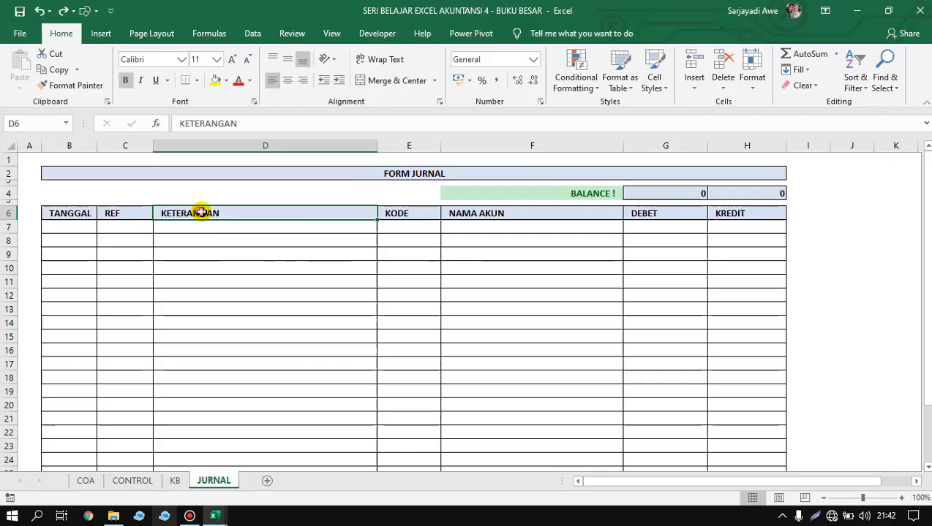
left_click(397, 213)
Insert an entire column between KETERANGAN and KODE in the journal form and reduce its width.
left_click(401, 251)
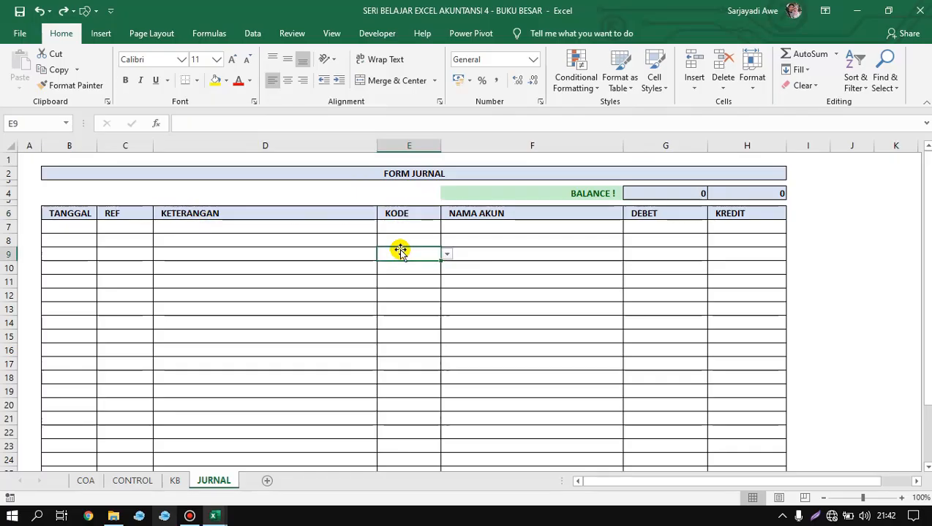
right_click(396, 255)
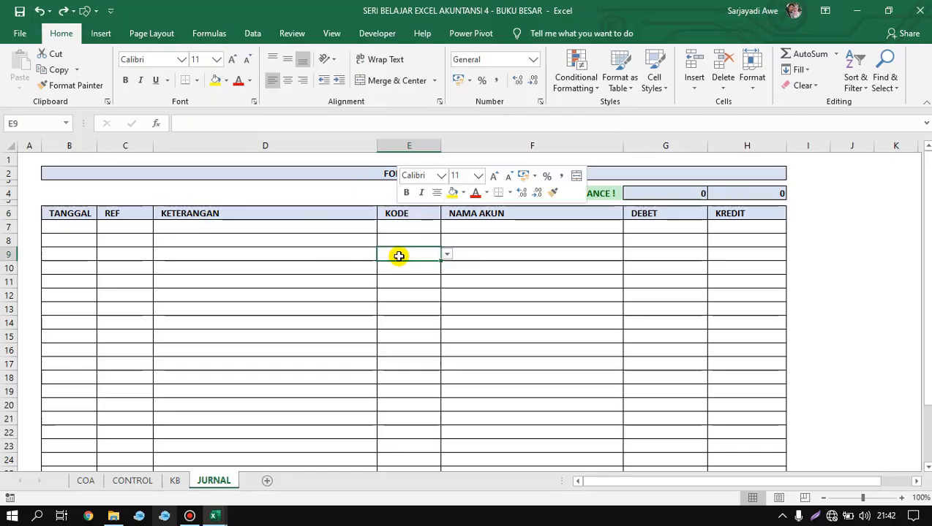
left_click(421, 326)
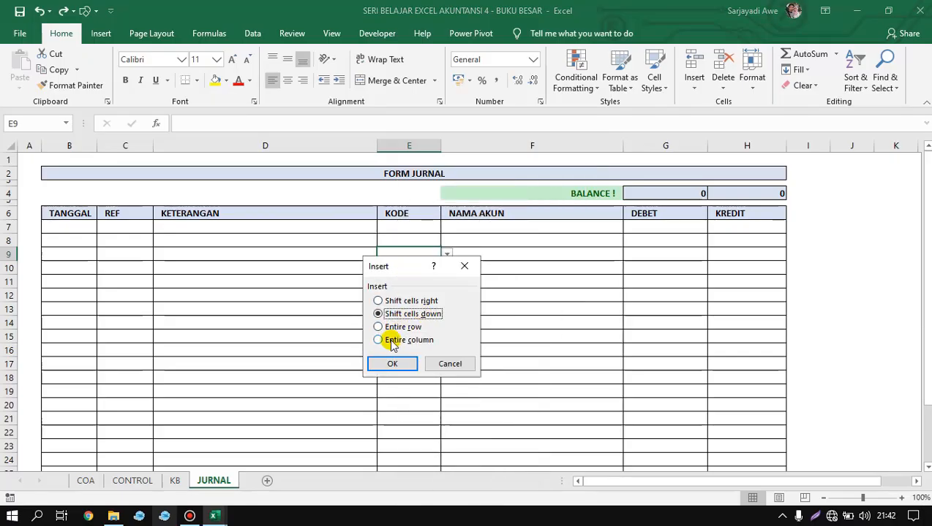
left_click(423, 347)
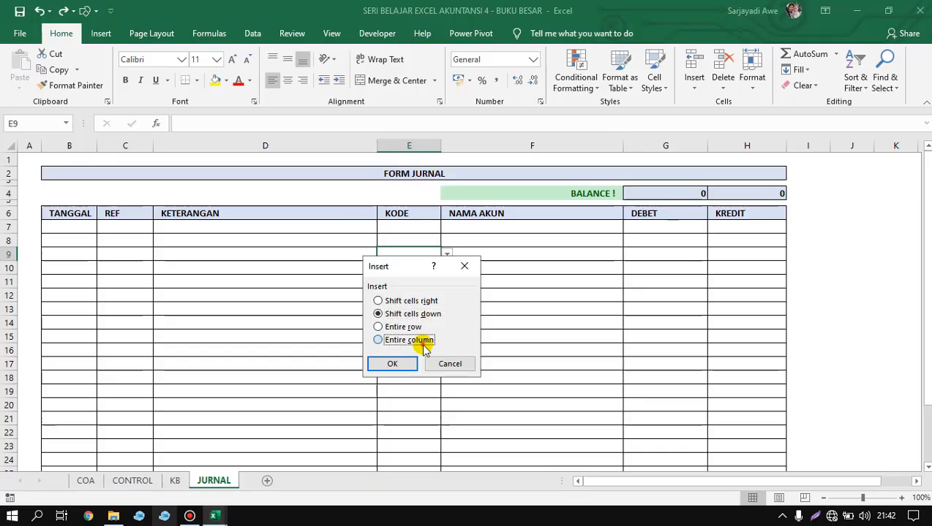
left_click(415, 363)
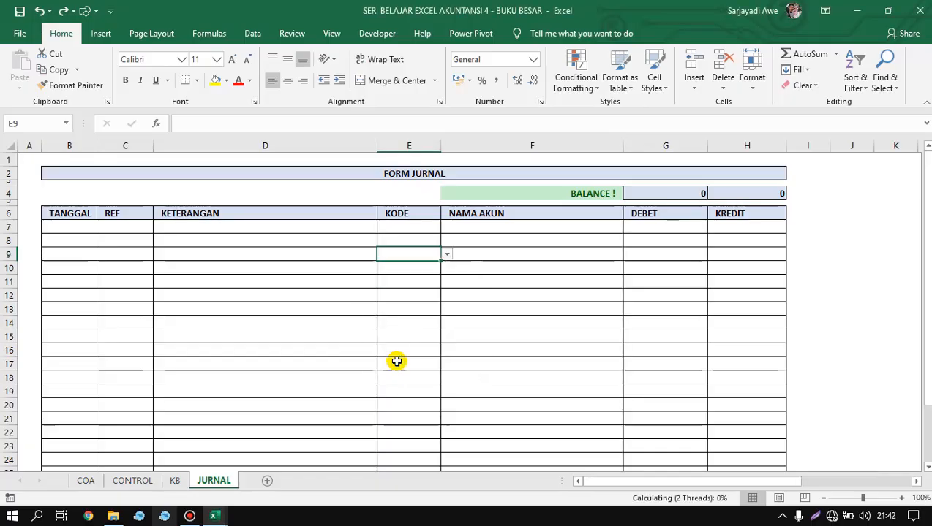
left_click(439, 306)
left_click_drag(601, 149, 480, 152)
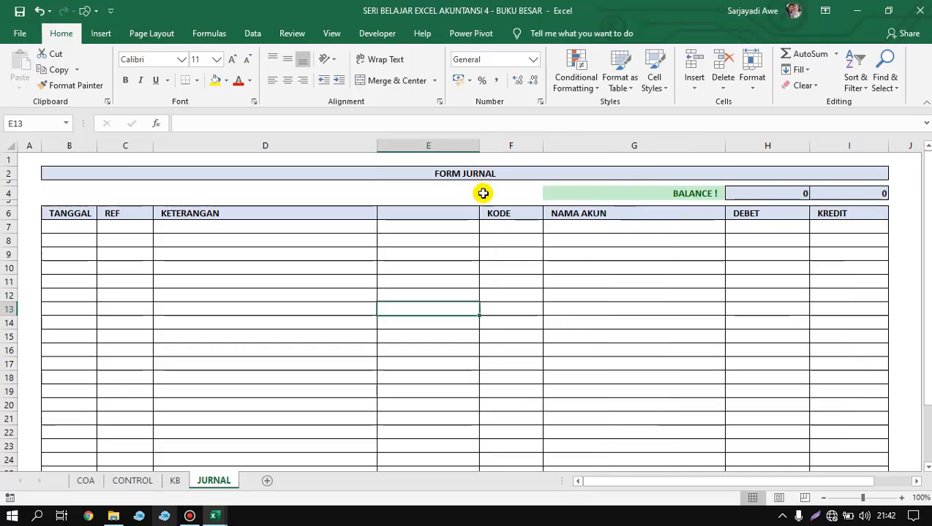
Enter the heading KB for the new column in E6 and narrow the column to about the KODE column's width.
left_click(436, 211)
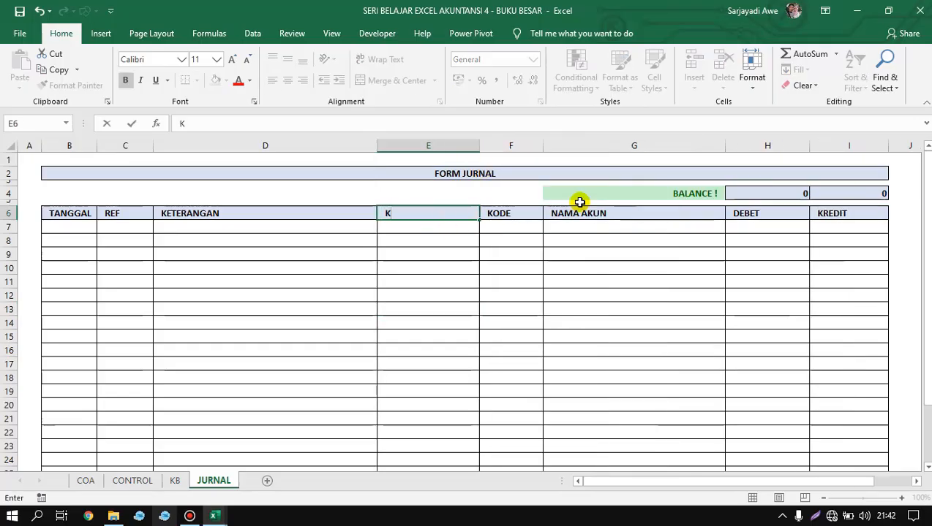
key("Return")
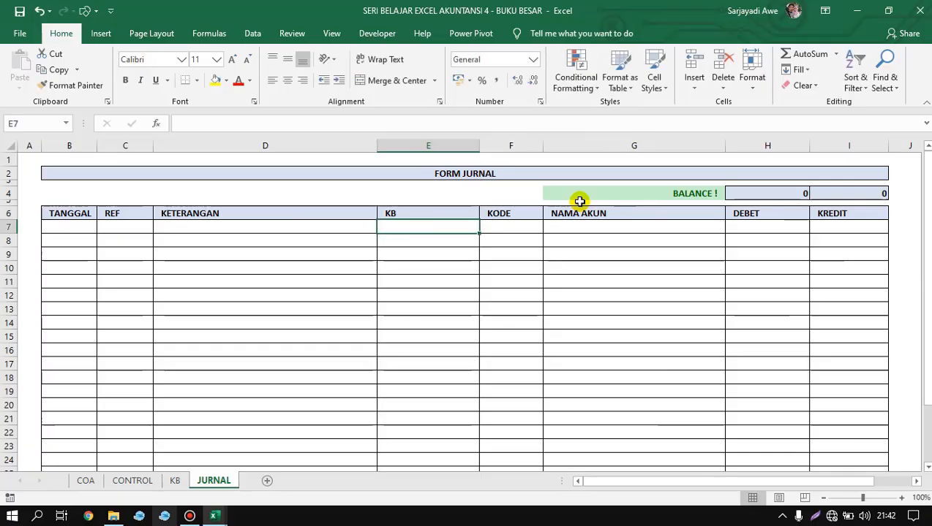
left_click_drag(479, 145, 420, 187)
left_click_drag(429, 146, 439, 165)
left_click(407, 252)
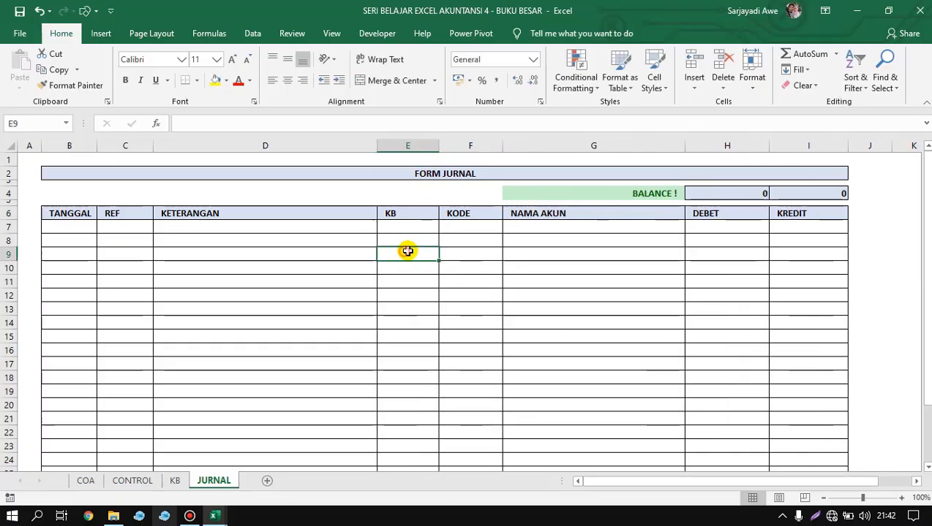
Switch to the ExAct VS-01 workbook and open its JURNAL UMUM report.
mouse_move(215, 516)
left_click(258, 453)
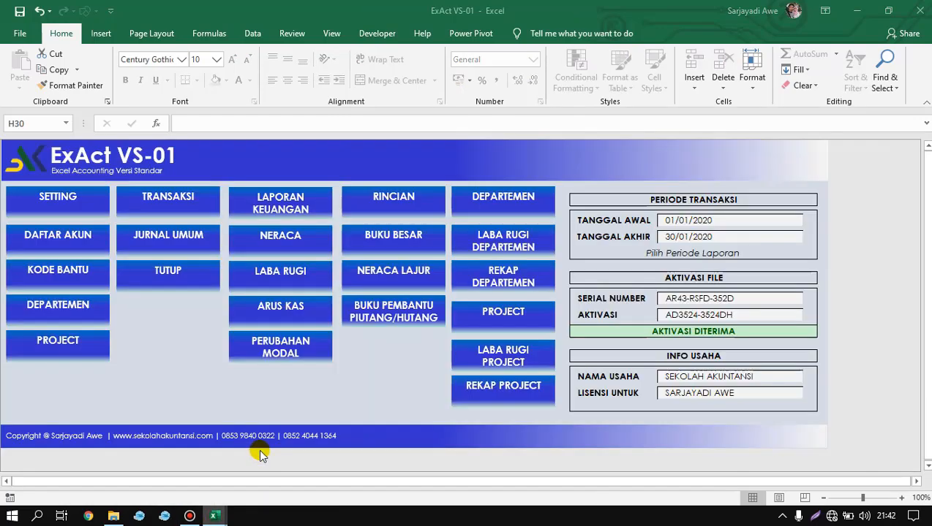
left_click(186, 358)
left_click(172, 241)
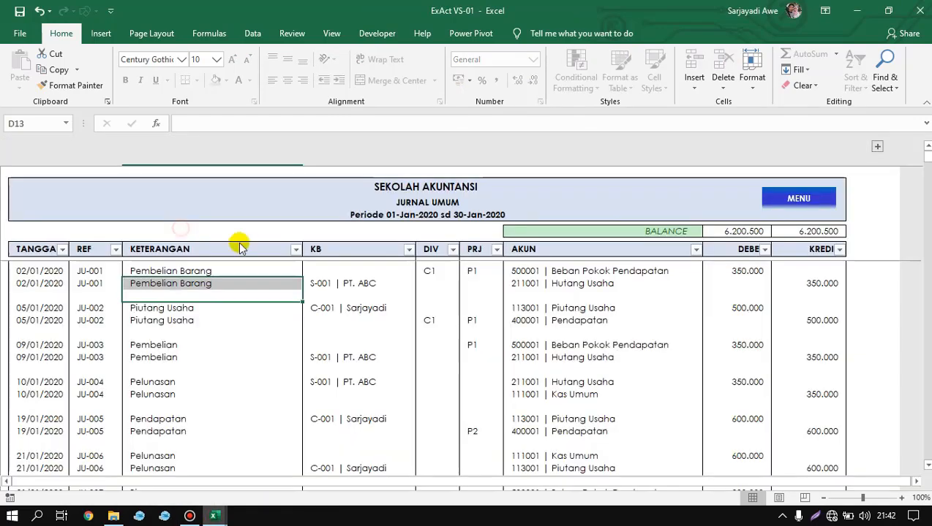
Examine the supplier and customer codes entered in the KB column of the JURNAL UMUM report.
left_click(379, 284)
left_click(357, 296)
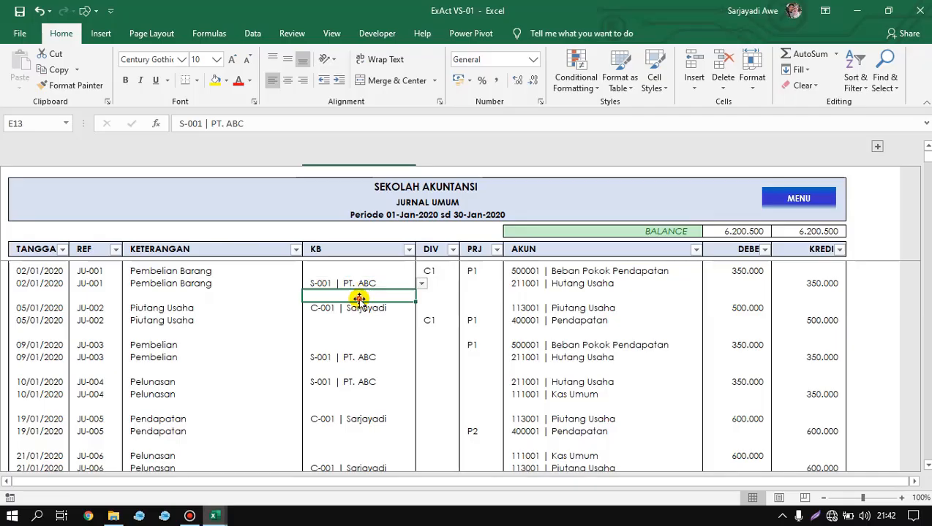
left_click(374, 270)
left_click(369, 284)
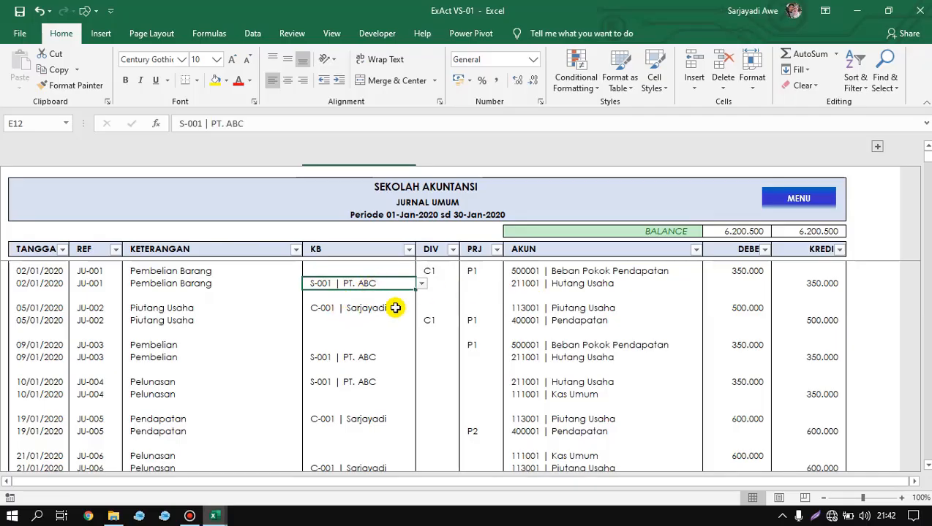
Open the KODE BANTU list and review its customer and supplier entries.
left_click(768, 203)
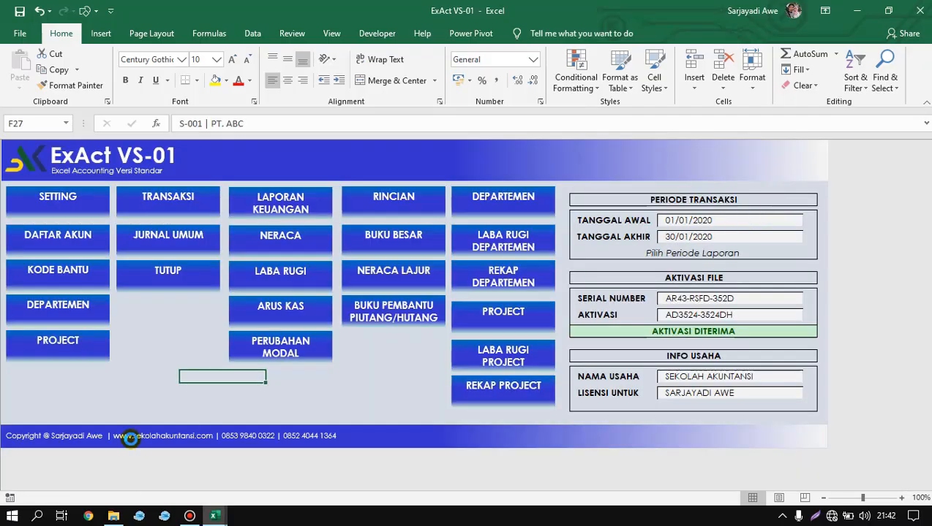
left_click(52, 270)
left_click_drag(104, 258, 88, 320)
left_click(73, 363)
left_click(113, 321)
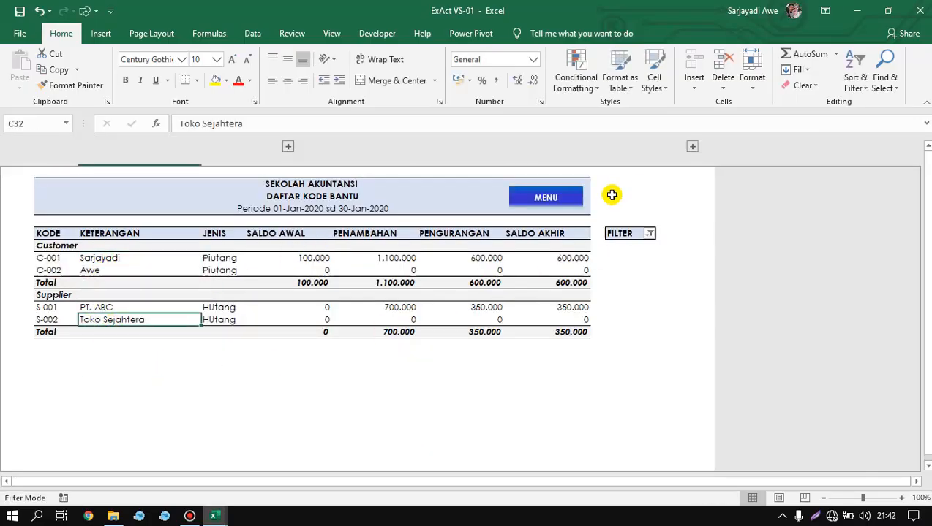
Return to the JURNAL UMUM report and test the first KB cell's searchable list with a partial customer name.
left_click(572, 196)
left_click(168, 235)
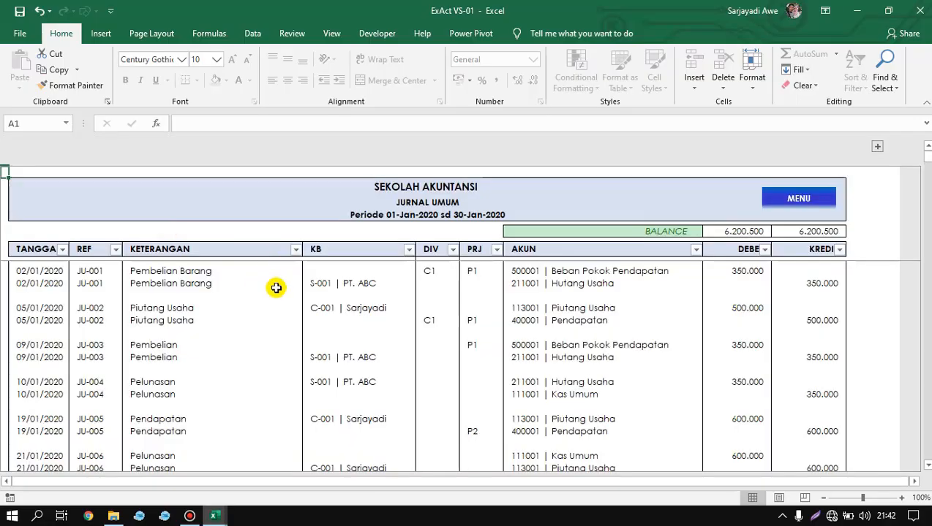
left_click(353, 273)
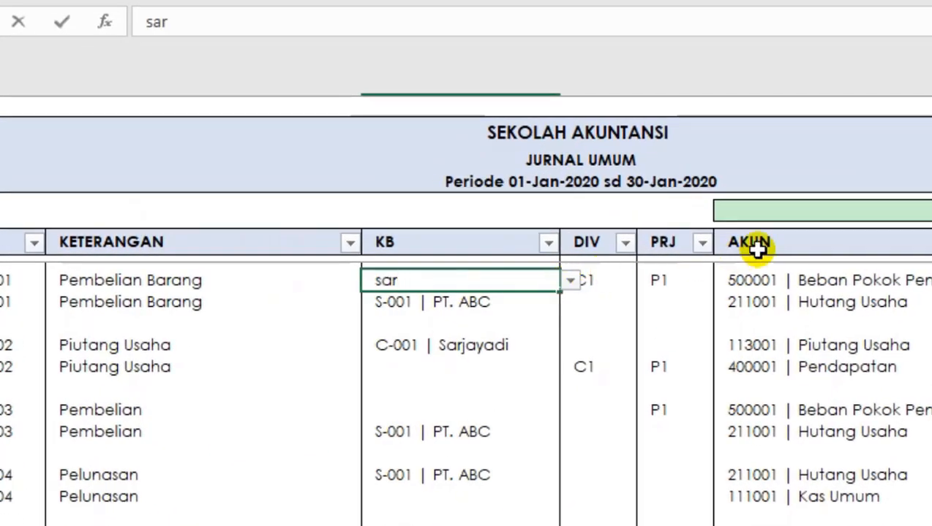
left_click(569, 285)
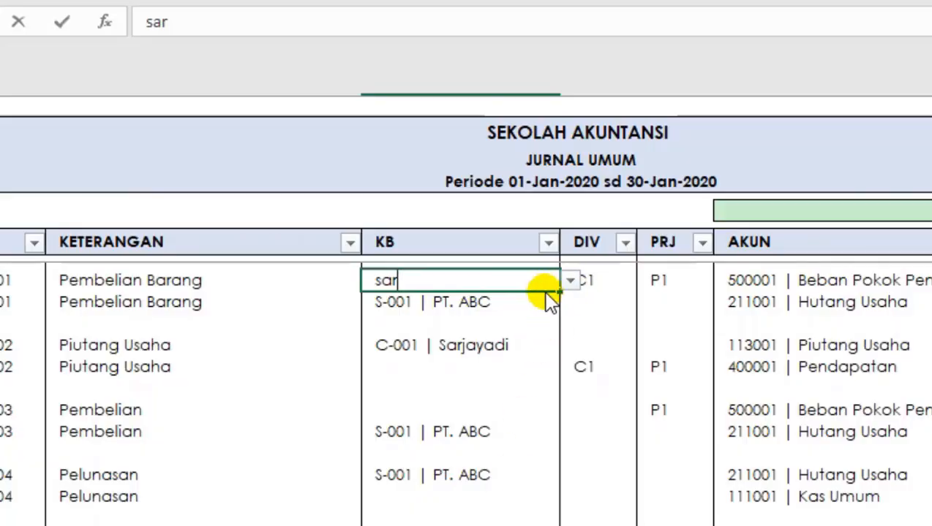
left_click(435, 280)
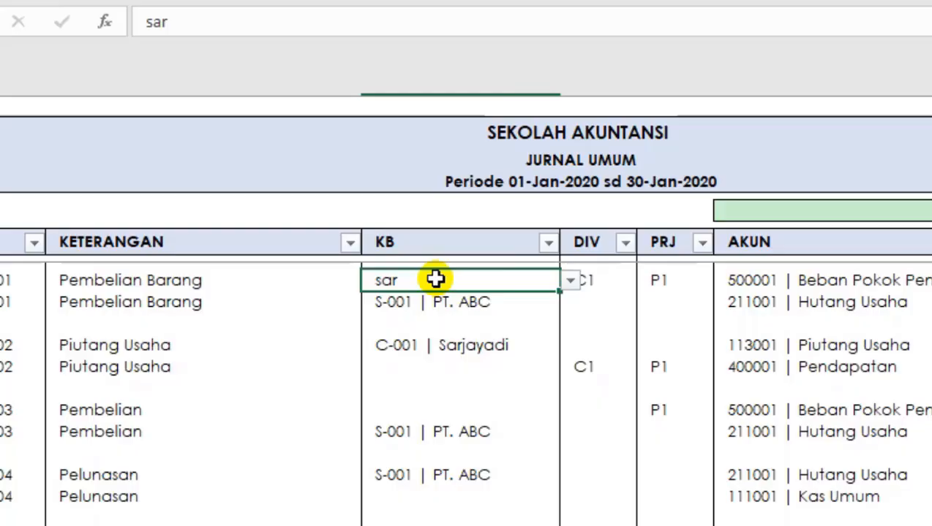
Test the first KB cell's searchable list with the letter C, then clear the cell.
type("C")
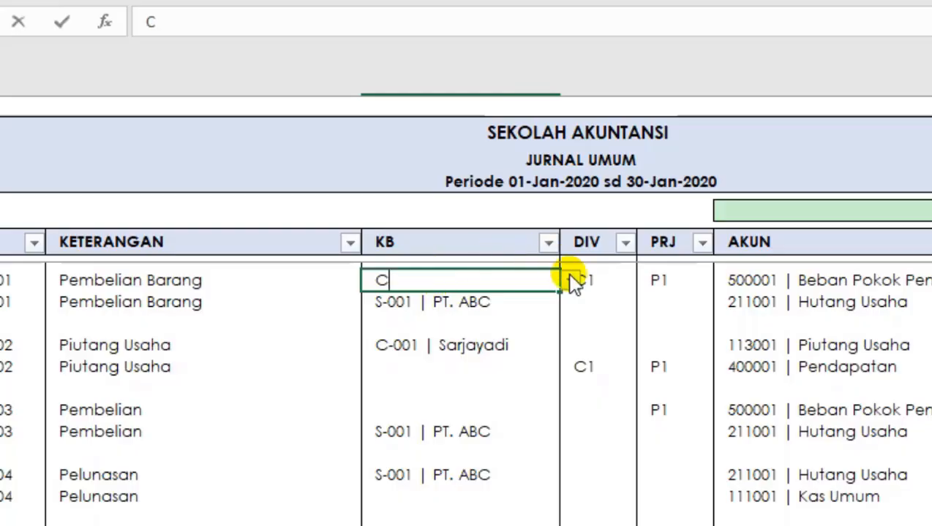
left_click(570, 281)
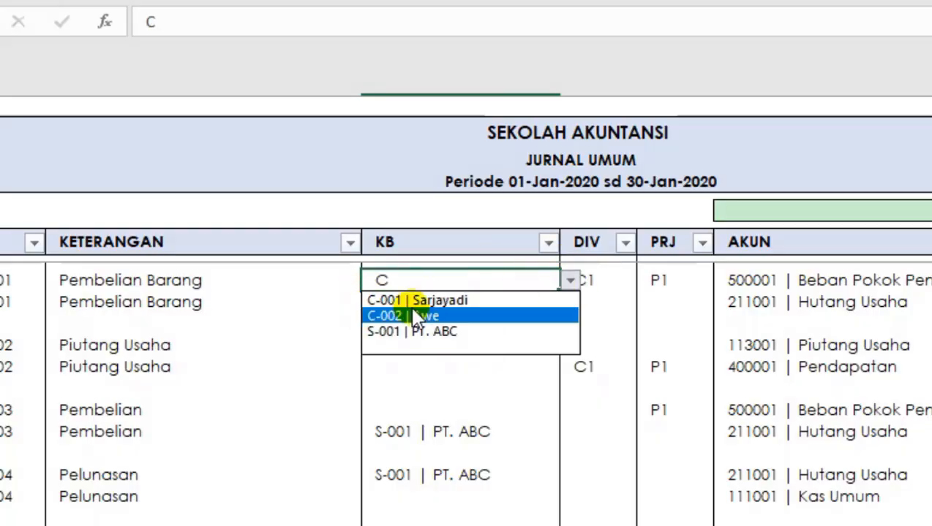
left_click(520, 286)
key("Delete")
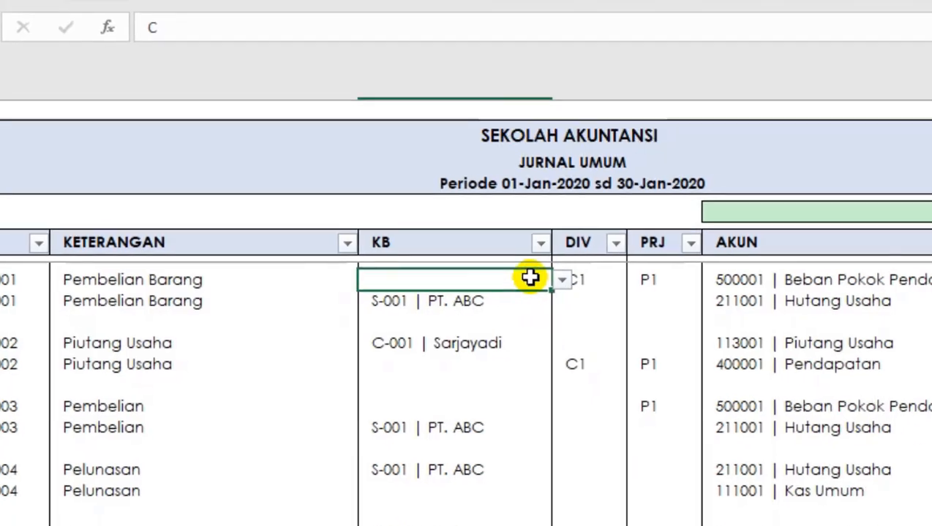
left_click(451, 387)
left_click(451, 303)
left_click(346, 316)
left_click(346, 373)
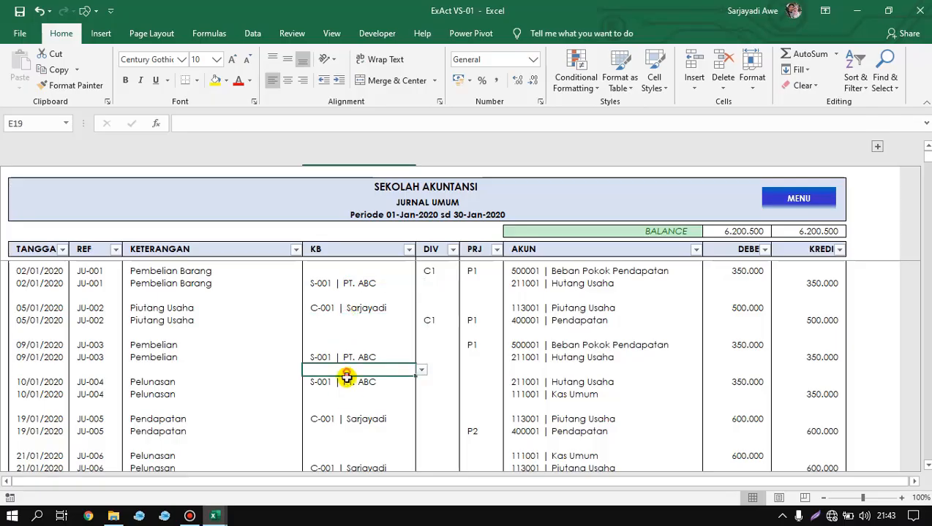
left_click(373, 320)
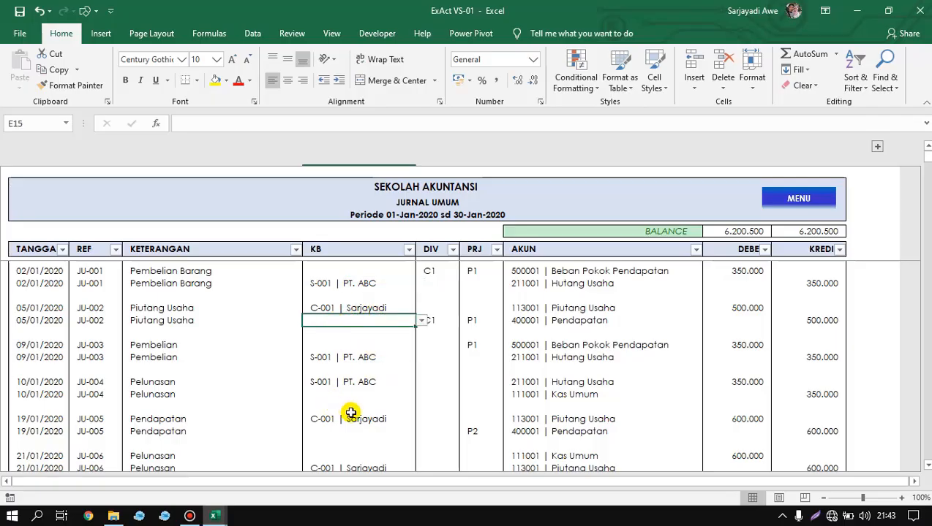
Switch to the SERI BELAJAR EXCEL AKUNTANSI 4 - BUKU BESAR workbook and select the first KB cell, E7, in the journal form.
mouse_move(215, 516)
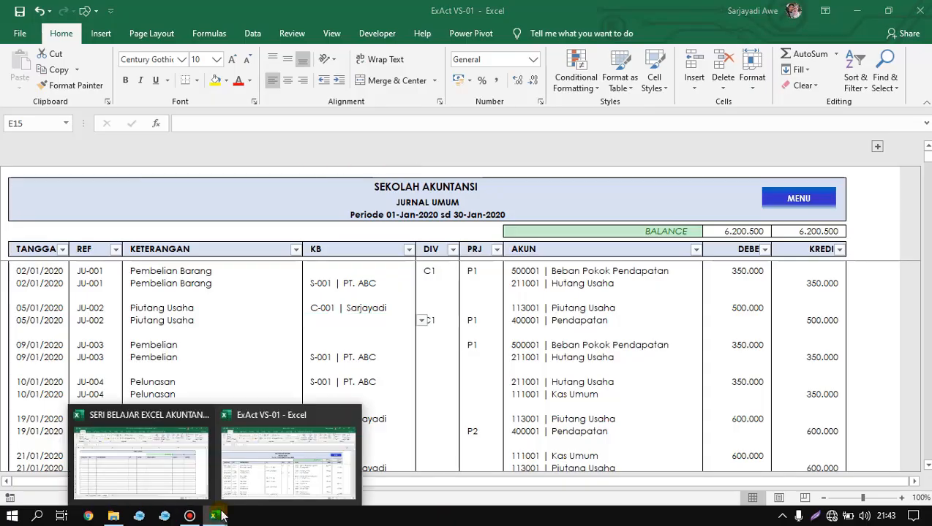
left_click(169, 470)
left_click(398, 254)
left_click(386, 232)
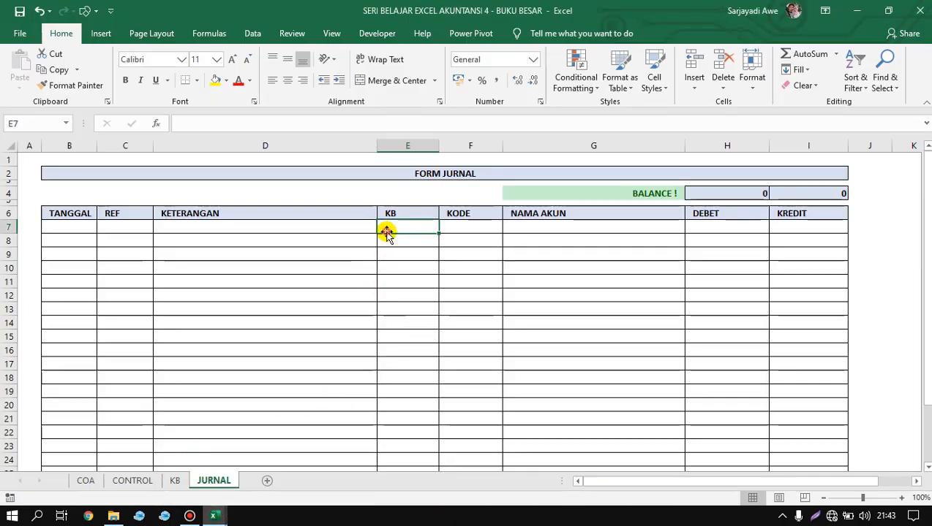
left_click(398, 264)
left_click(409, 225)
left_click(404, 253)
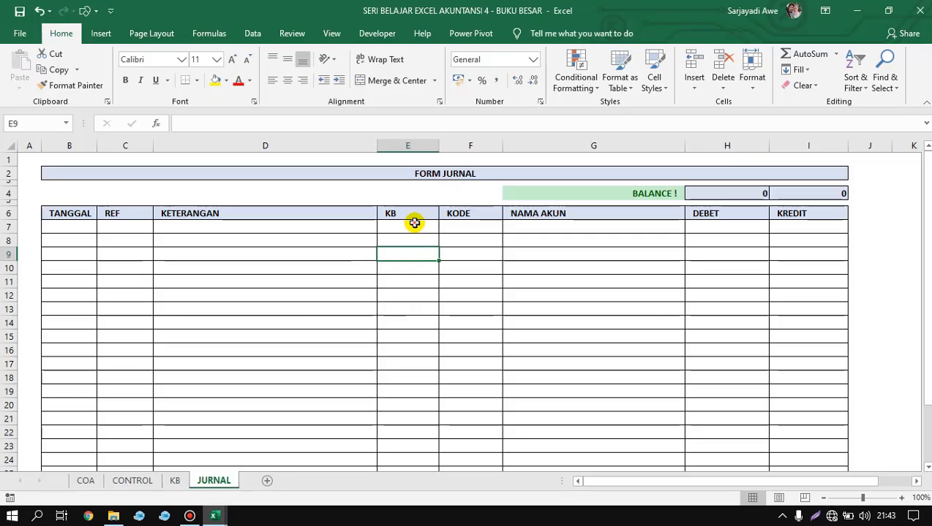
left_click(413, 225)
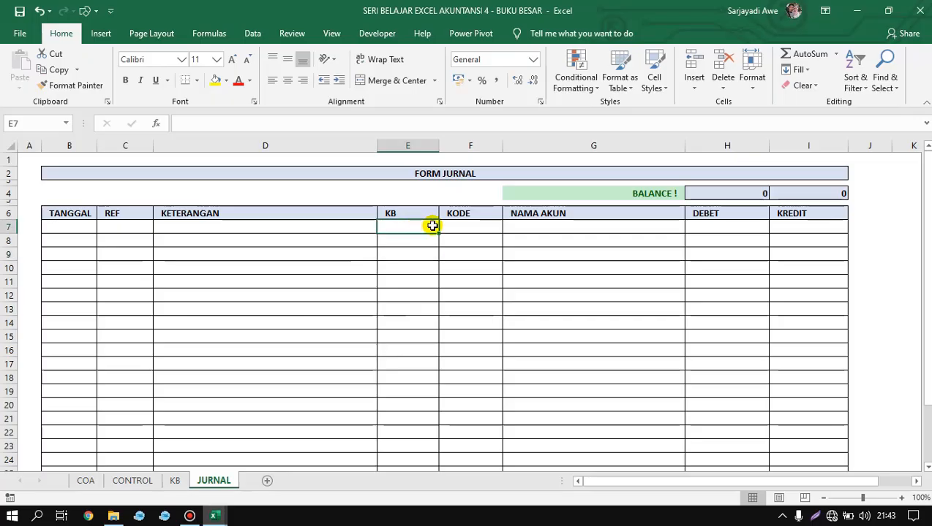
Review the customer and supplier codes in the KODE column of the KB sheet.
left_click(175, 481)
left_click_drag(28, 205, 29, 218)
left_click_drag(44, 329, 42, 339)
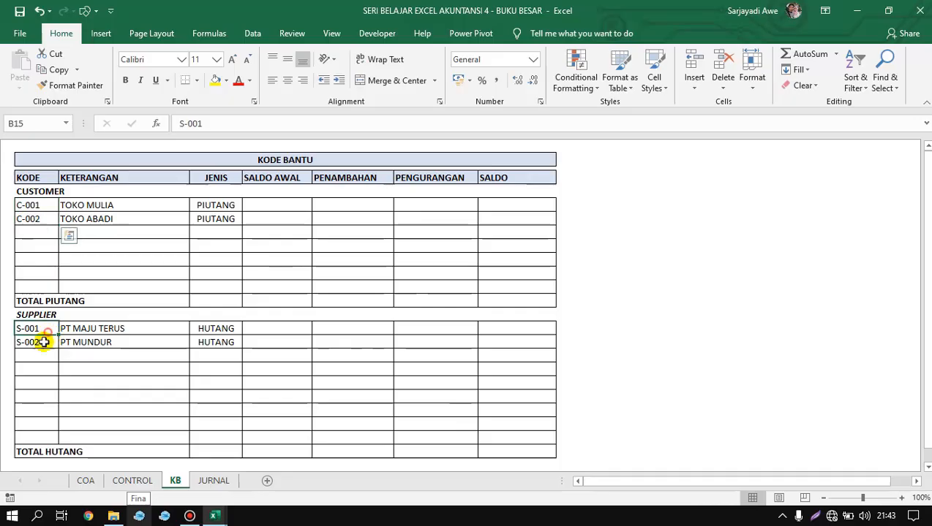
Try entering the code C-001 in cell E7 of the JURNAL sheet.
left_click(212, 482)
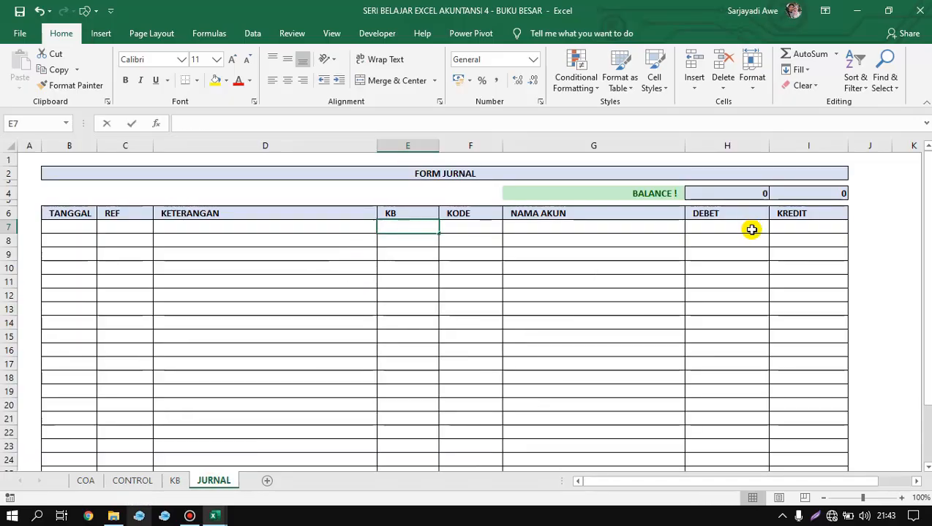
type("C-001")
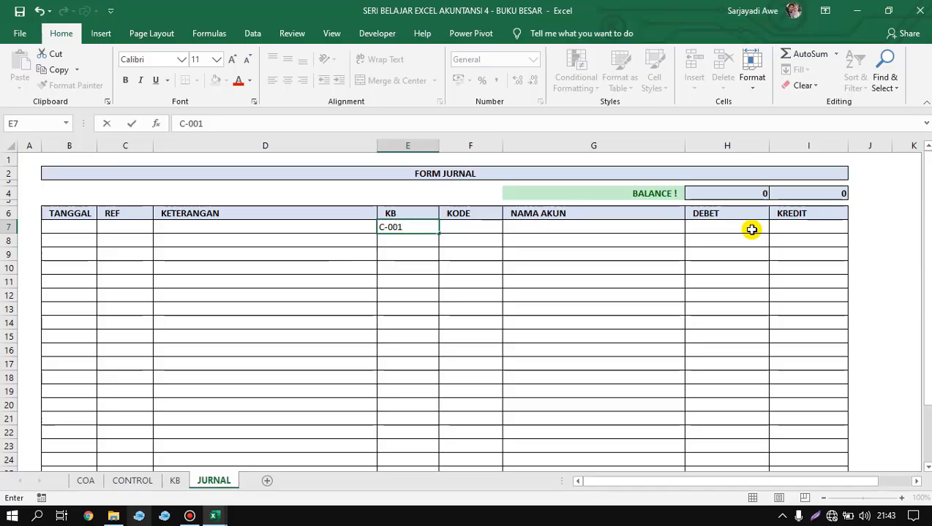
key("ctrl+Return")
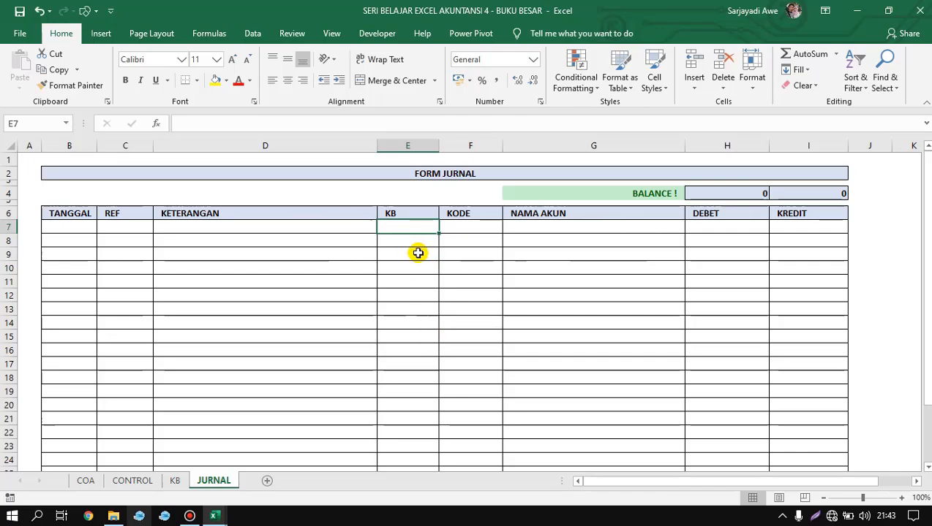
left_click(322, 353)
Switch to the ExAct VS-01 workbook, check a KB entry in its journal, and open the KODE BANTU list.
mouse_move(219, 510)
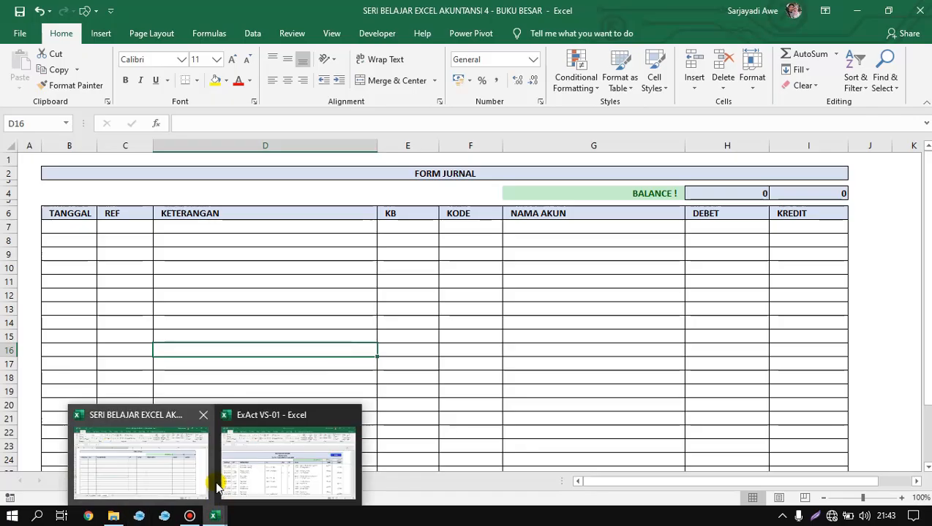
left_click(247, 468)
left_click(764, 307)
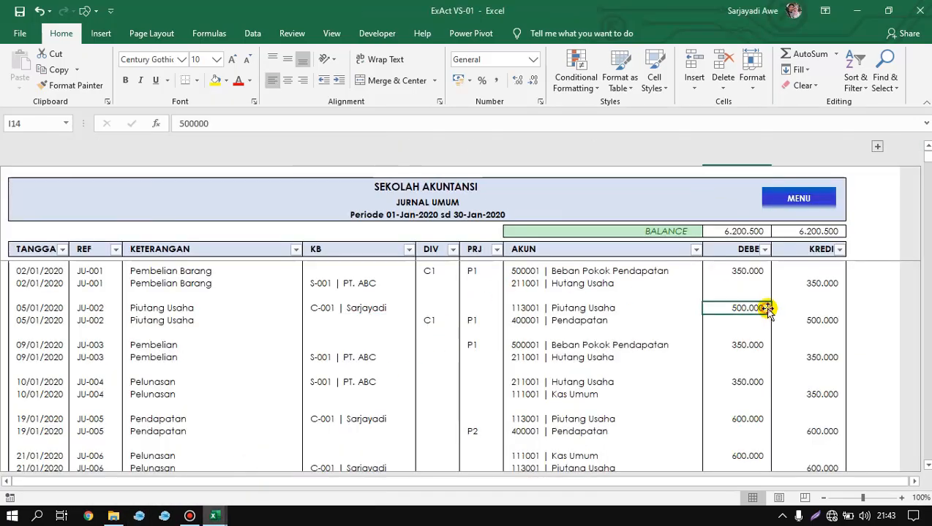
left_click(628, 275)
left_click(358, 287)
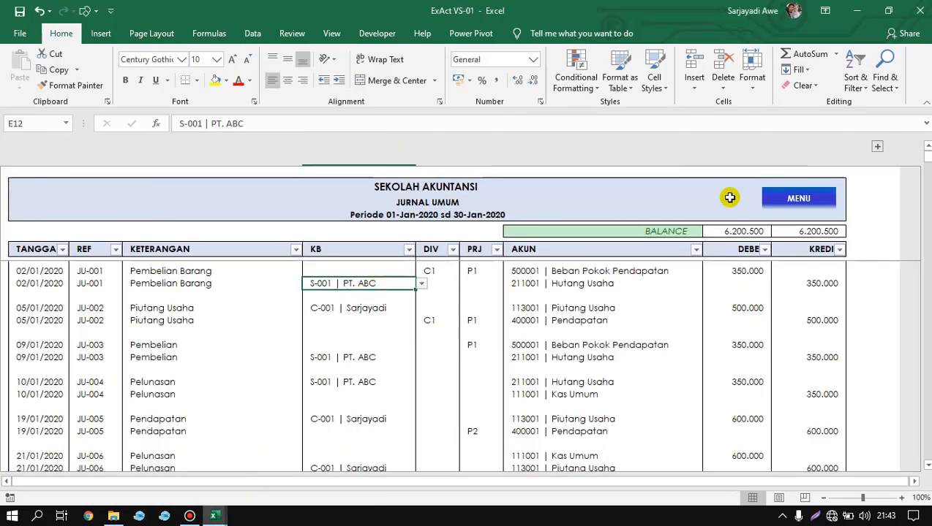
left_click(775, 199)
left_click(105, 276)
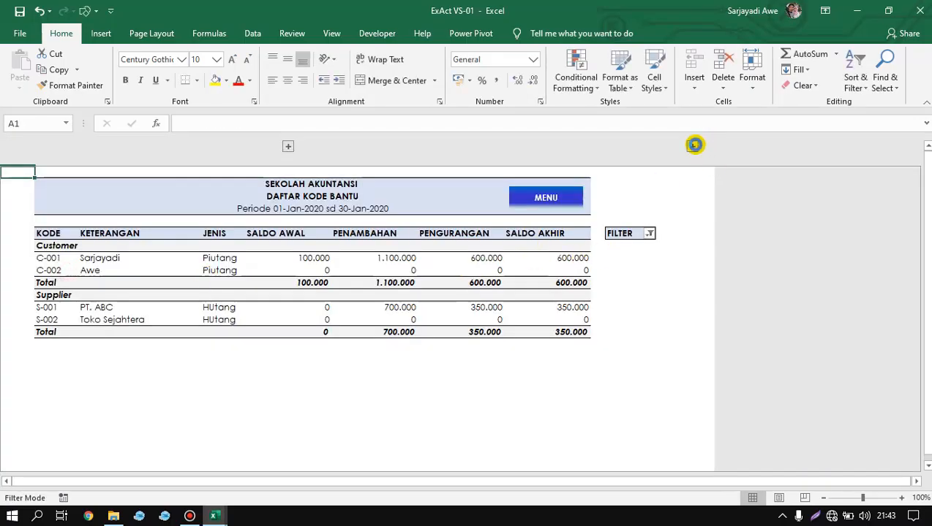
Examine the formulas in the helper columns KB 1 to KB 4 beside the DAFTAR KODE BANTU table.
left_click(515, 258)
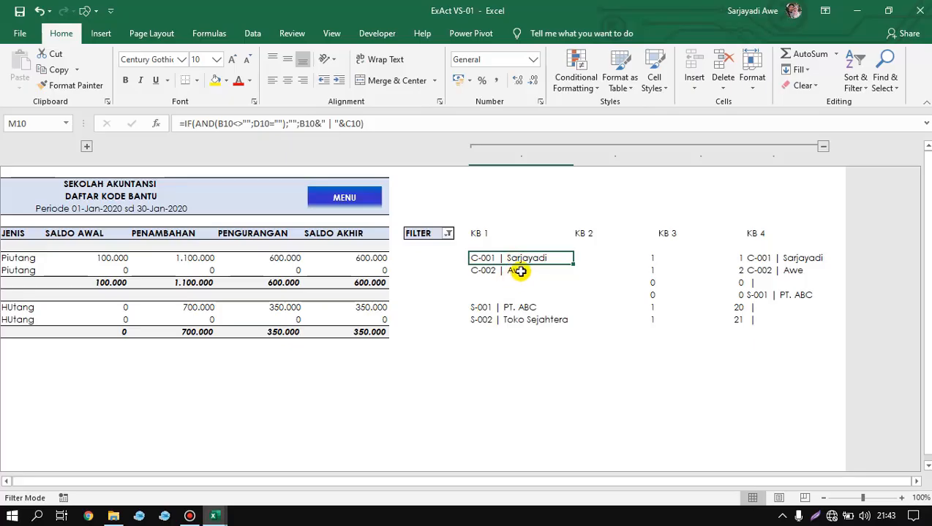
left_click(520, 271)
left_click(628, 258)
left_click(688, 256)
left_click(767, 244)
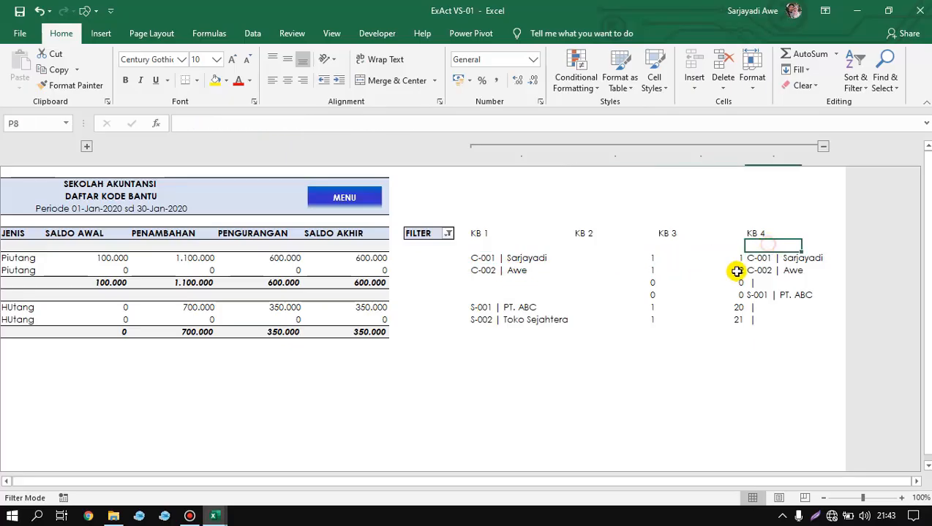
left_click(759, 257)
left_click(702, 269)
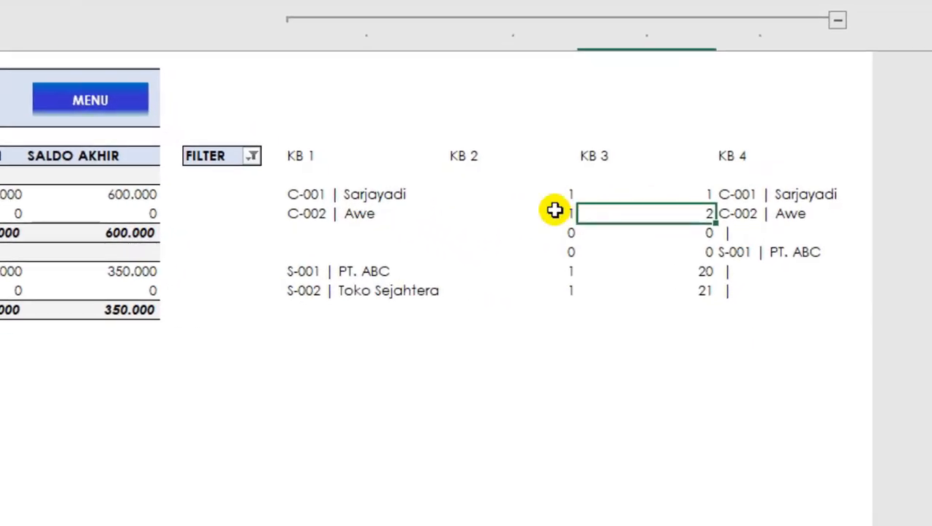
left_click(637, 269)
left_click(318, 232)
left_click(337, 214)
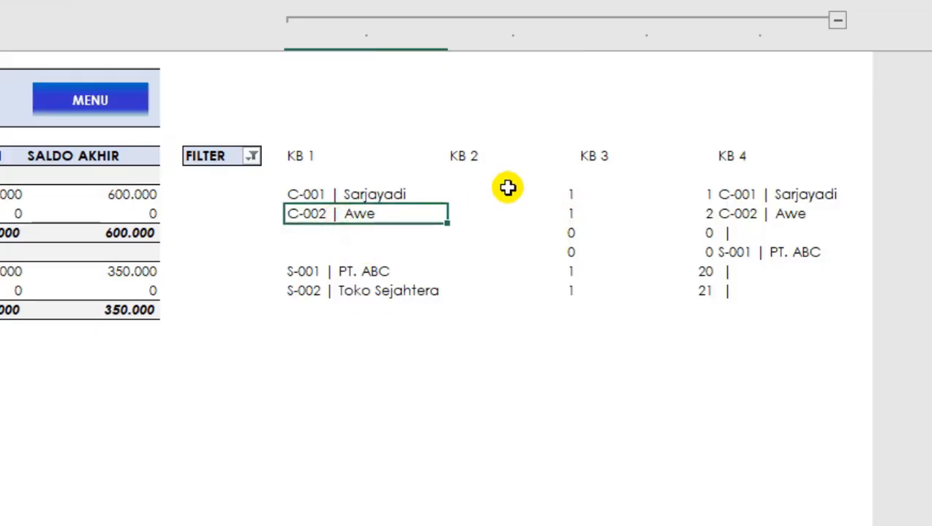
left_click(504, 211)
left_click(633, 212)
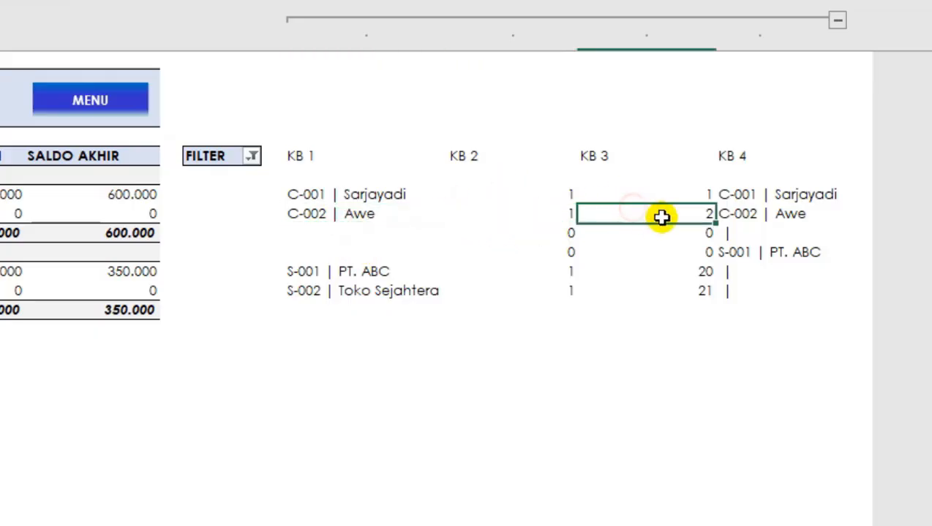
left_click(744, 213)
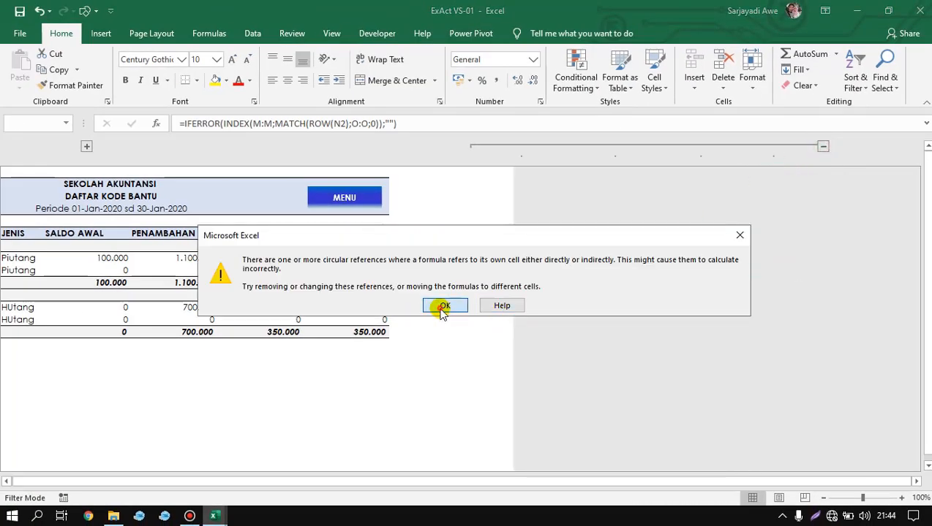
Dismiss the circular reference warning and bring the DAFTAR KODE BANTU table back with its helper columns collapsed.
left_click(438, 305)
left_click(418, 356)
left_click_drag(376, 389, 10, 441)
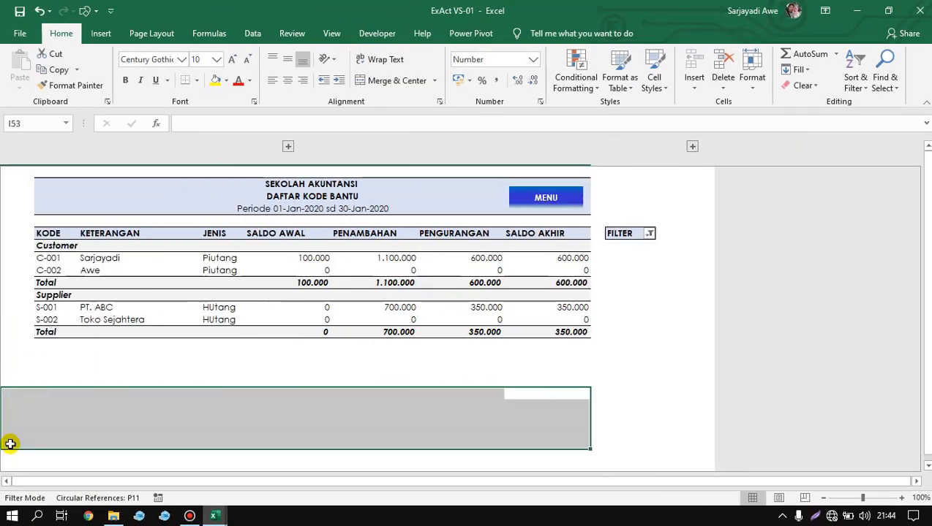
Switch back to the BUKU BESAR workbook's journal form and inspect the NAMA AKUN formula in G10.
mouse_move(215, 516)
left_click(187, 475)
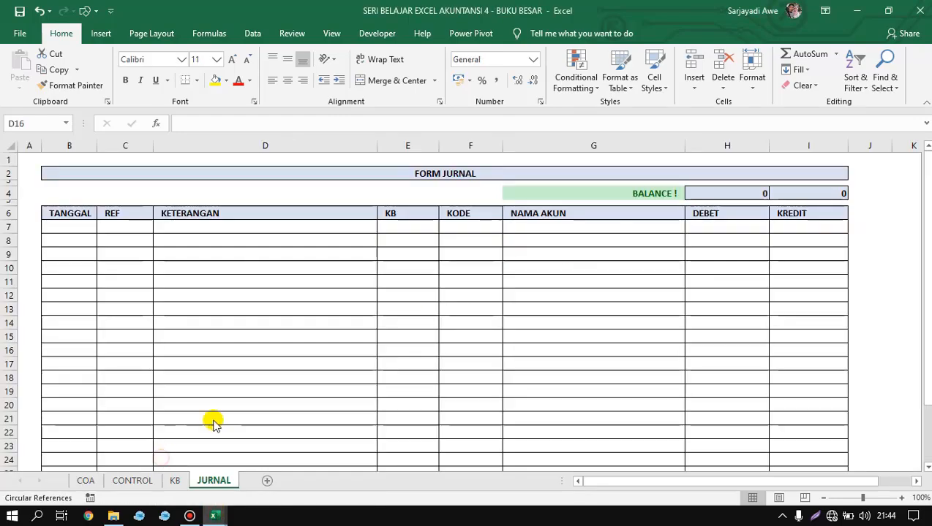
left_click(428, 267)
left_click(629, 227)
left_click(742, 239)
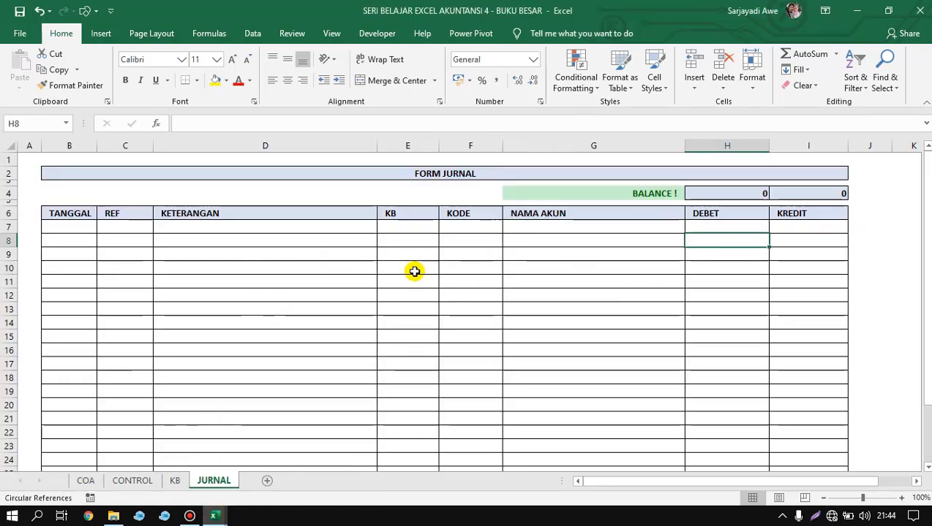
left_click(430, 256)
left_click(548, 266)
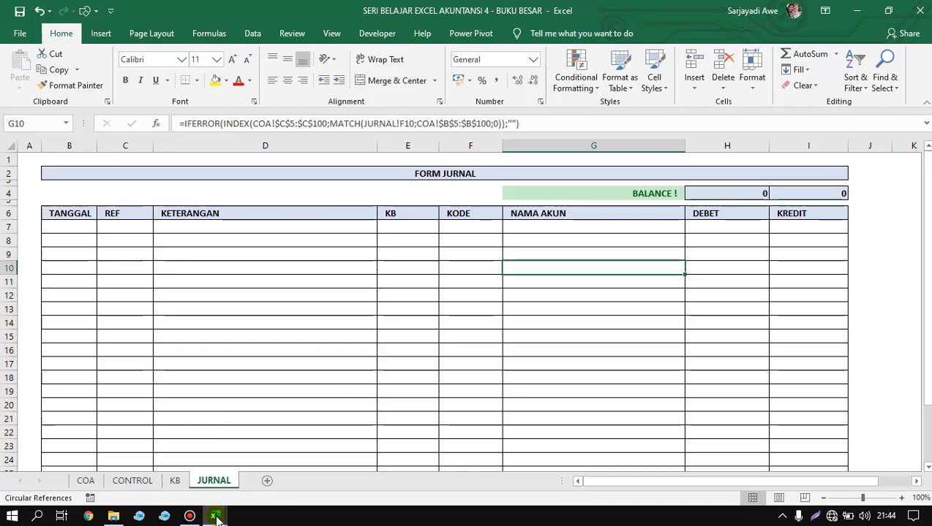
Switch to the ExAct VS-01 workbook, open its BUKU BESAR report, and examine the heading and column layout.
mouse_move(217, 517)
left_click(259, 474)
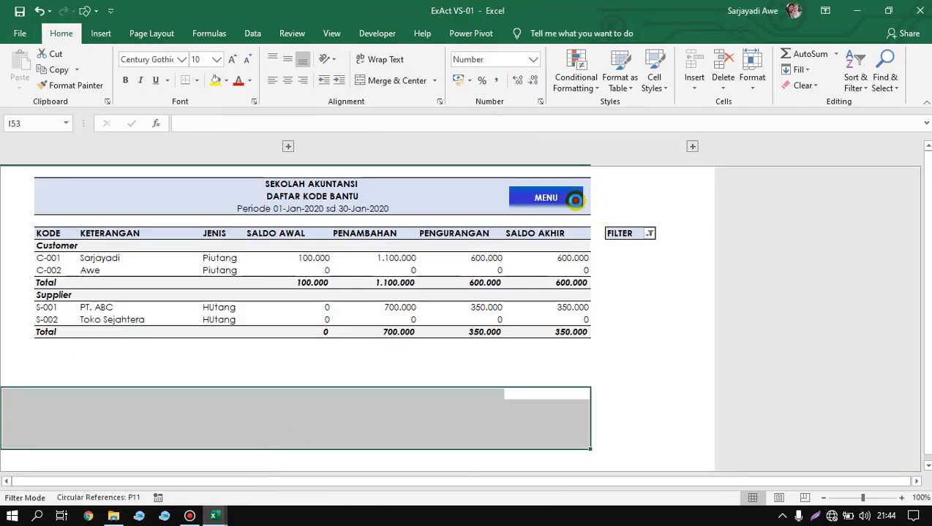
left_click(575, 200)
left_click(395, 244)
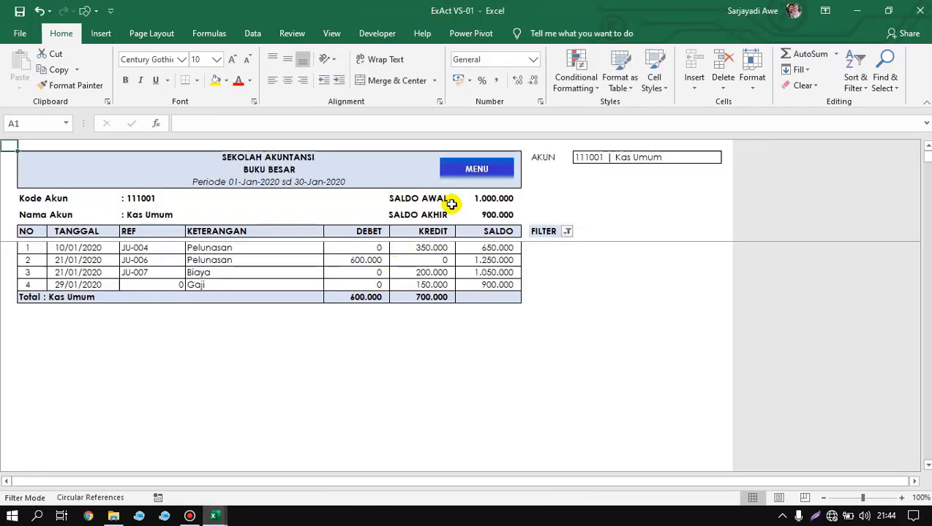
left_click_drag(451, 205, 442, 321)
left_click(88, 260)
left_click(143, 350)
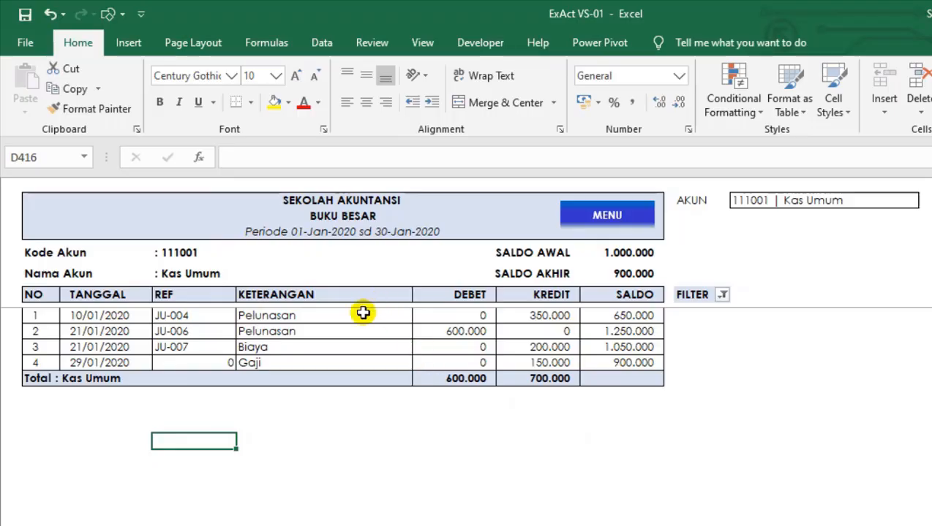
left_click_drag(338, 201, 330, 228)
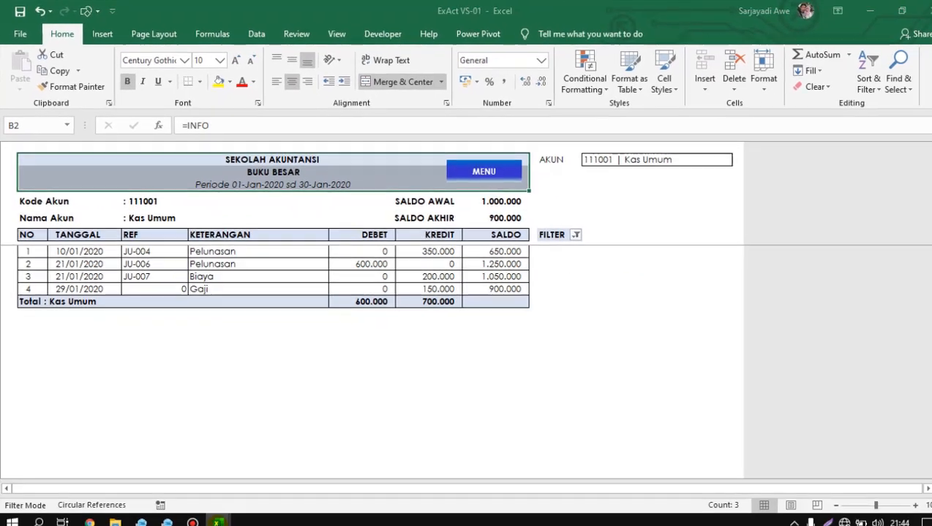
Switch back to the SERI BELAJAR EXCEL AKUNTANSI 4 - BUKU BESAR workbook and add a new sheet named BB after JURNAL.
key("alt+Tab")
left_click(387, 298)
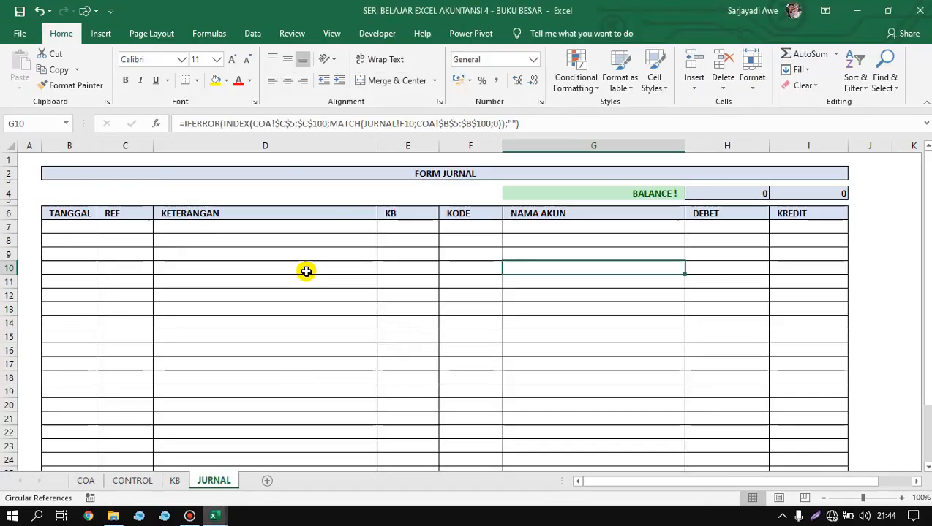
left_click(618, 283)
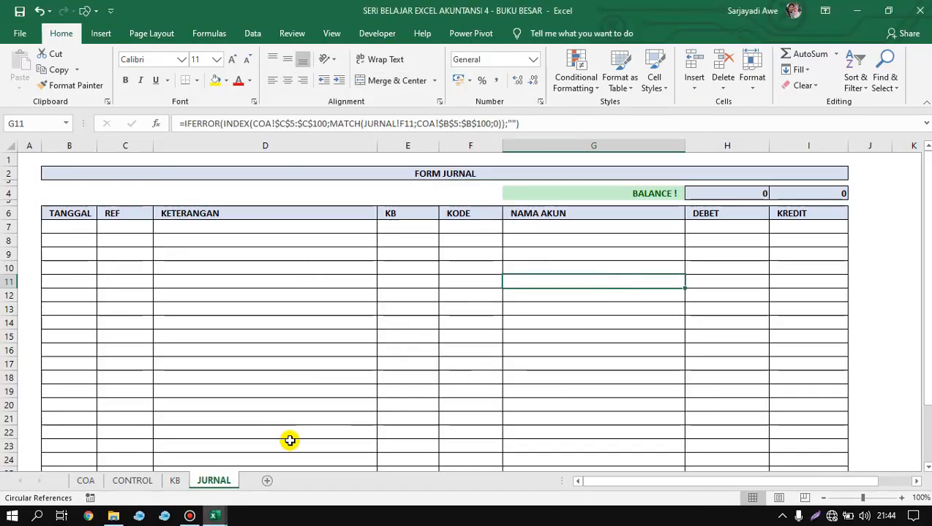
left_click(266, 482)
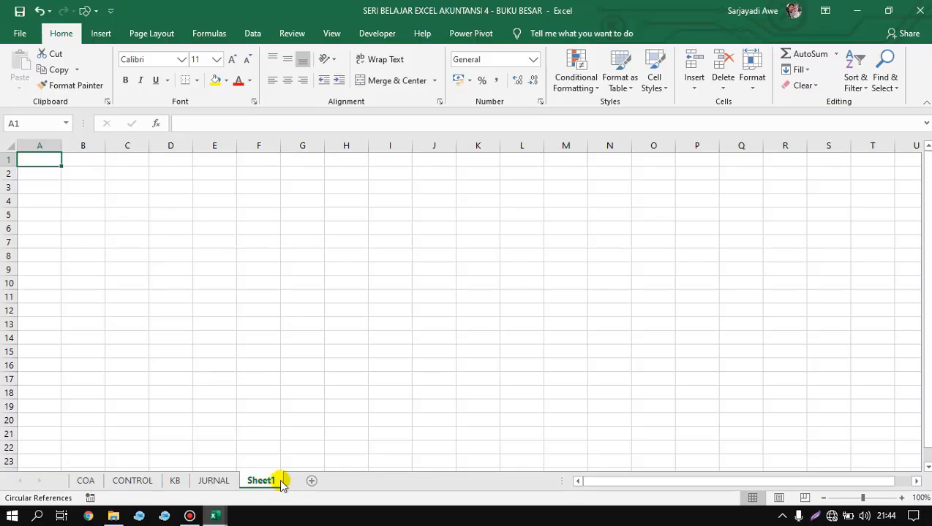
right_click(263, 485)
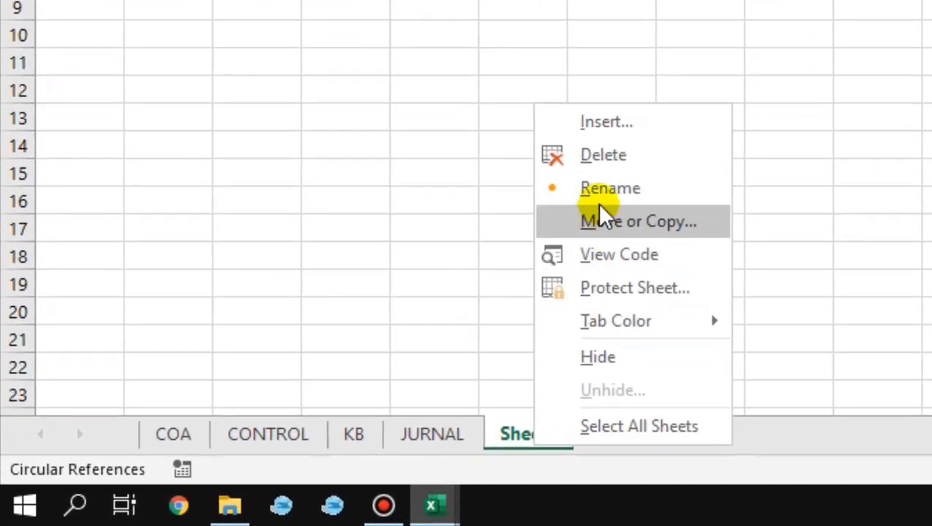
left_click(297, 363)
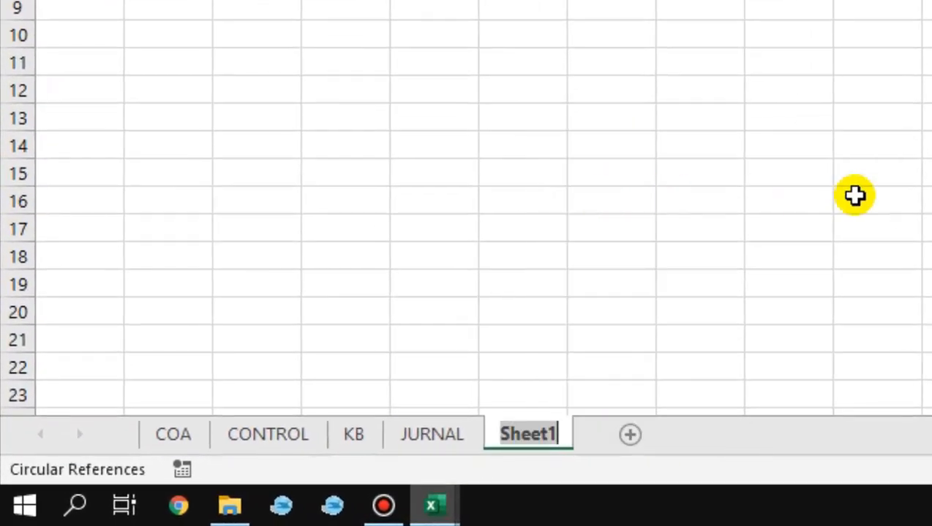
type("BB")
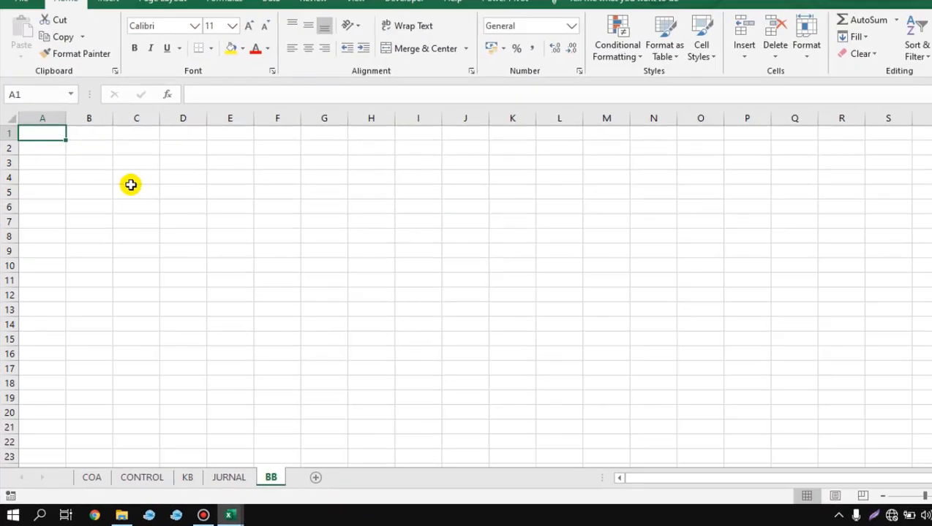
Set the font of all cells on the BB sheet to Century Gothic, size 10.
left_click(98, 167)
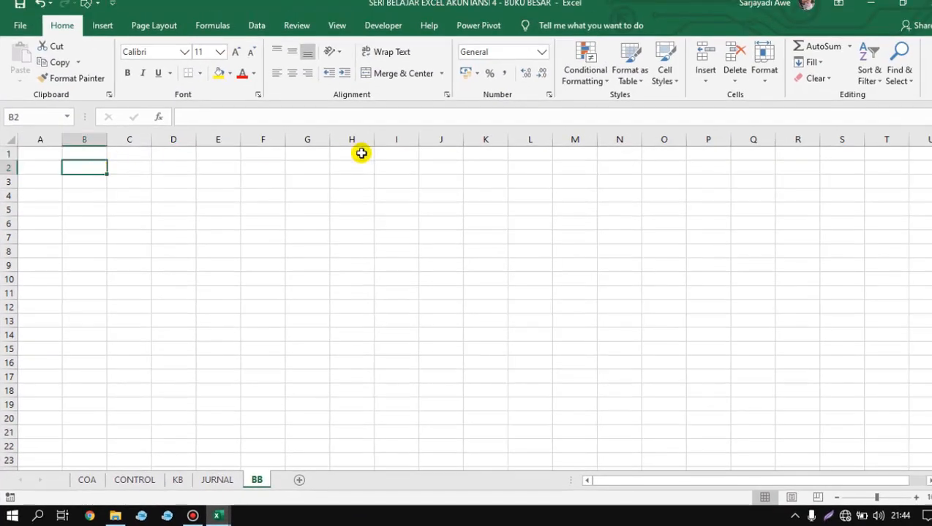
key("ctrl+a")
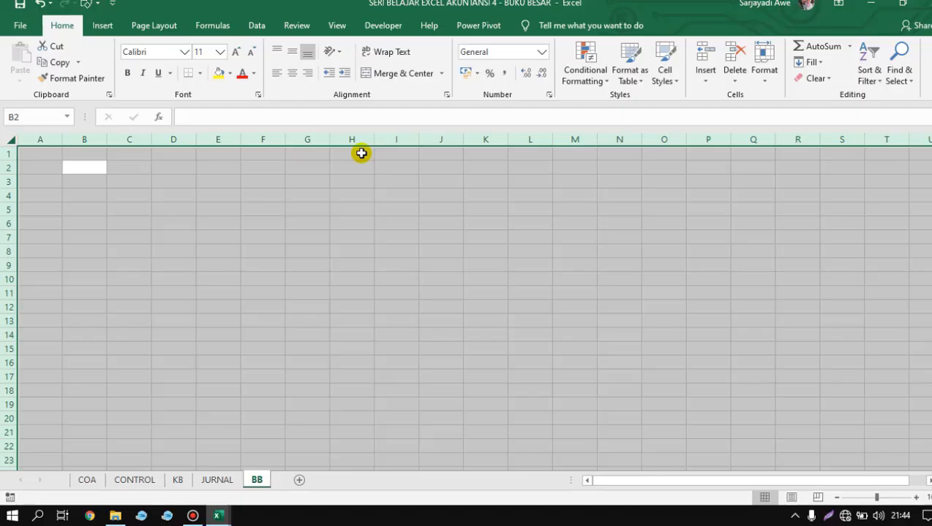
key("alt")
left_click(140, 61)
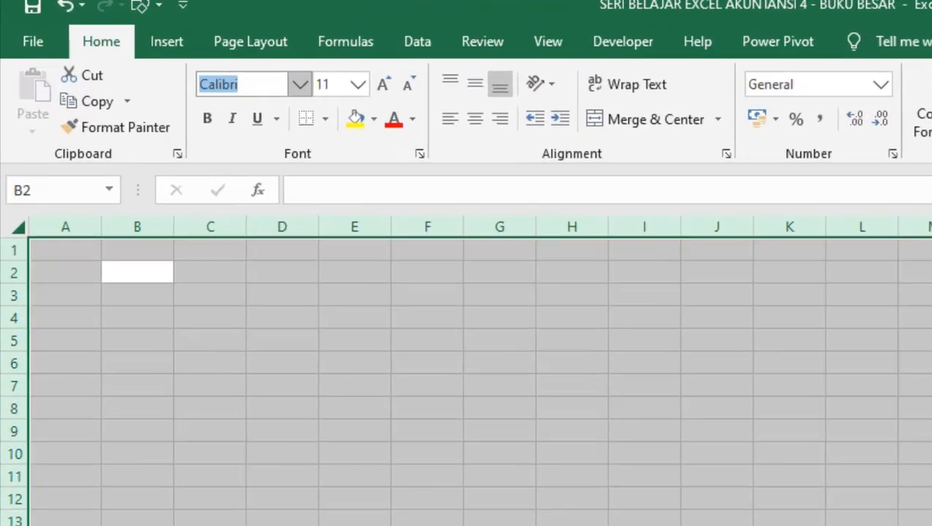
type("Century")
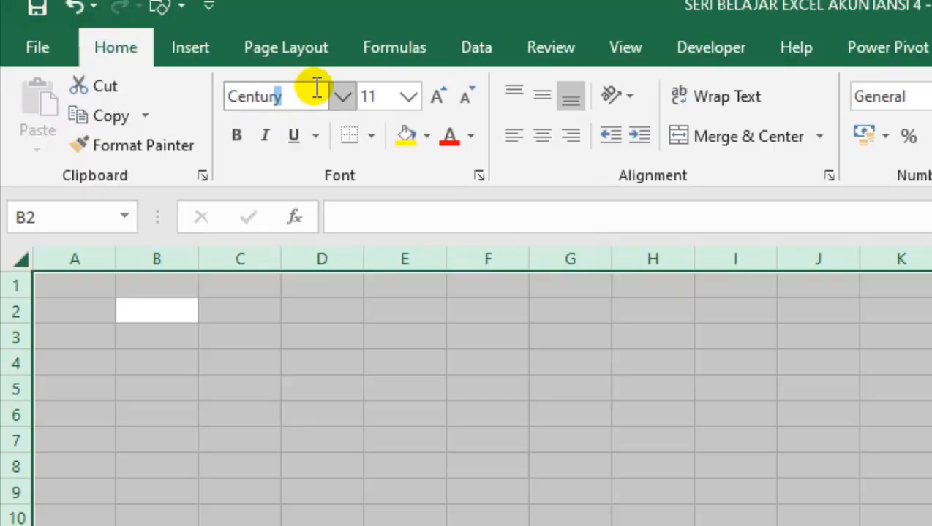
type(" Gothic")
key("Return")
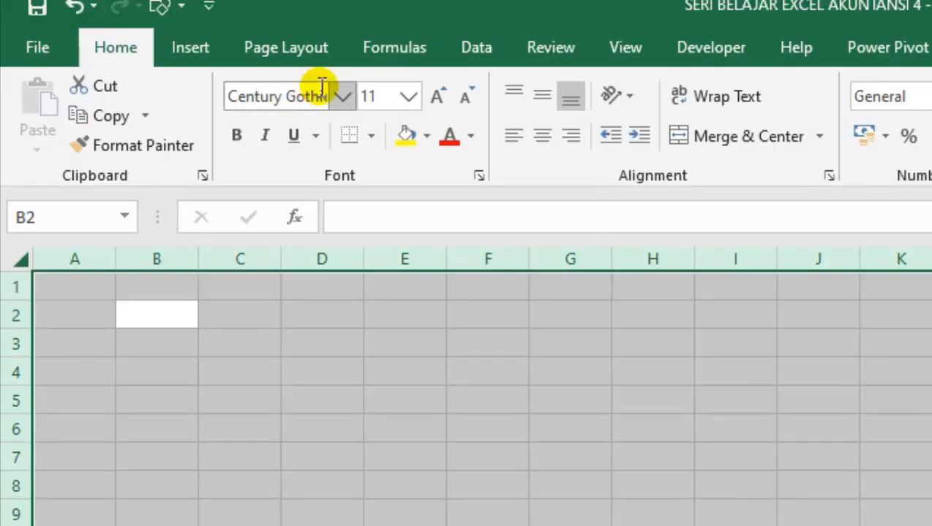
left_click(383, 96)
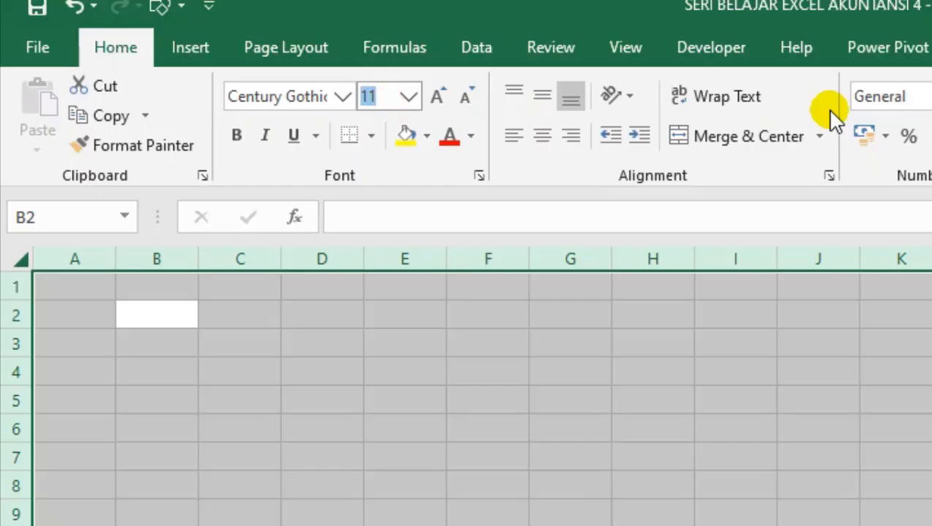
type("10")
key("Return")
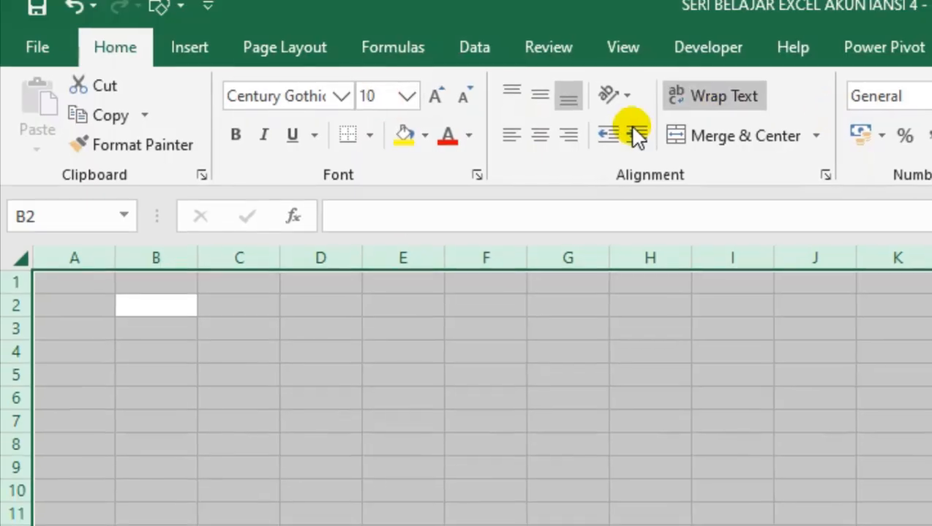
left_click(321, 372)
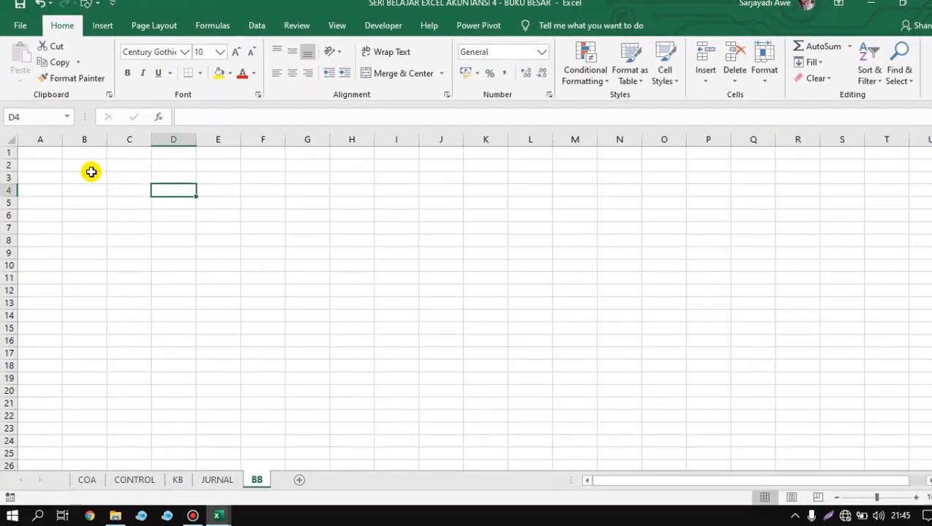
Enter the report heading lines NAMA USAHA, BUKU BESAR and PERIODE in cells B2 to B4.
left_click(91, 169)
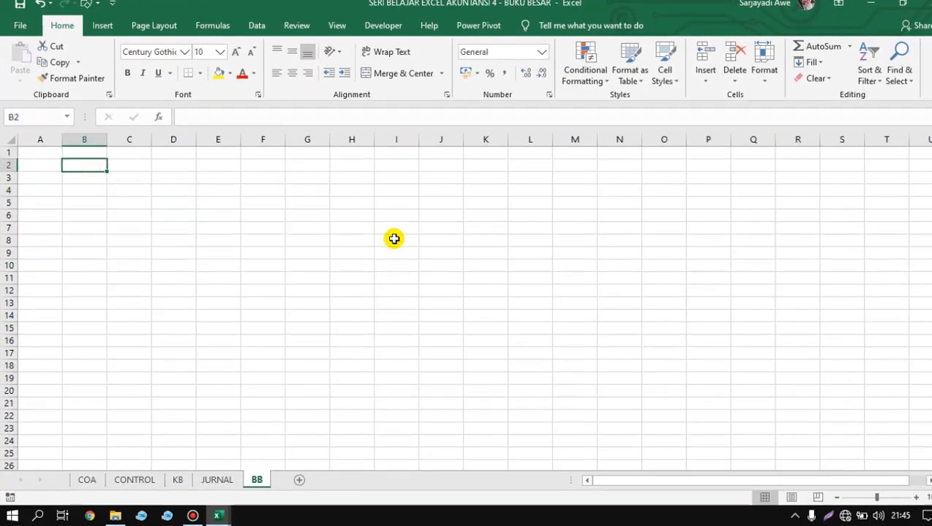
type("NAMA")
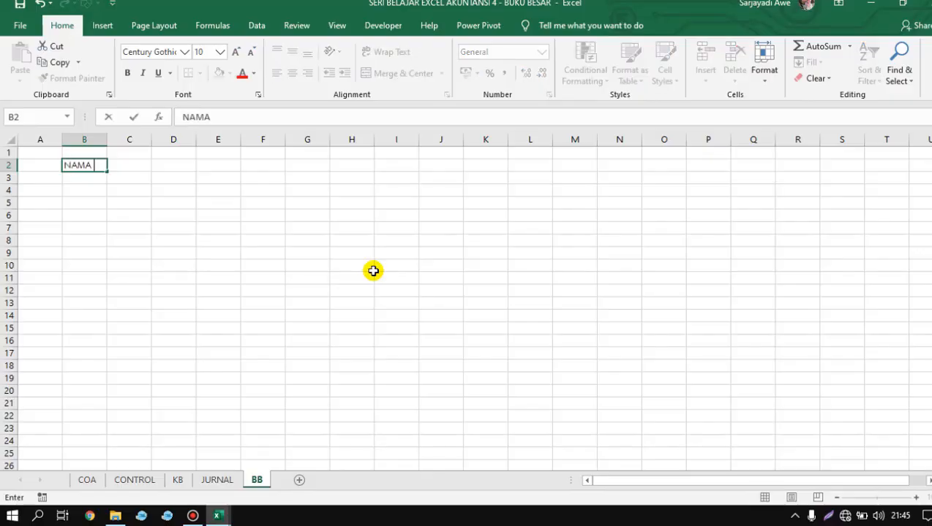
type(" USAHA")
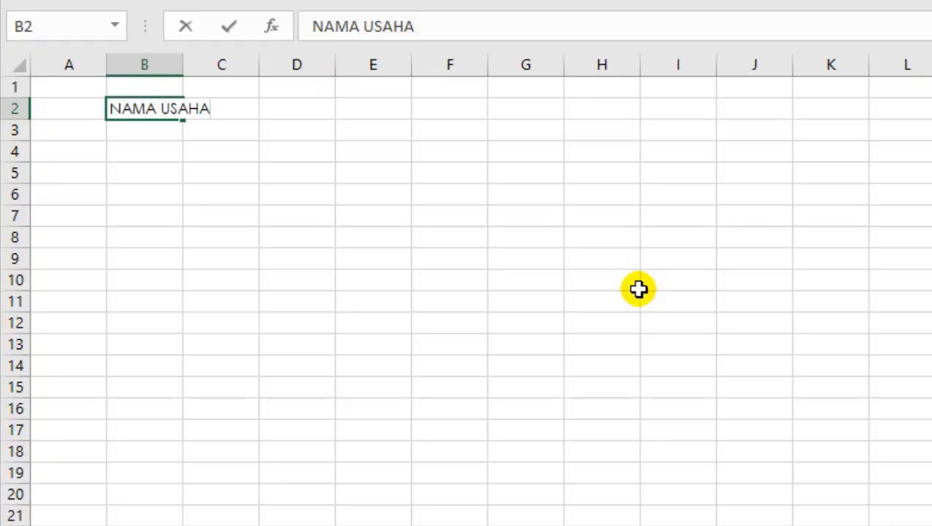
key("Return")
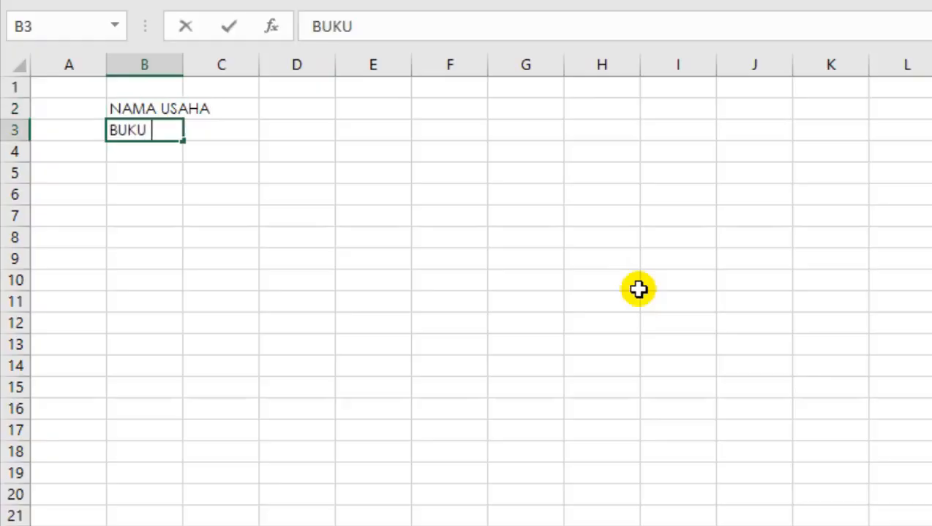
key("Return")
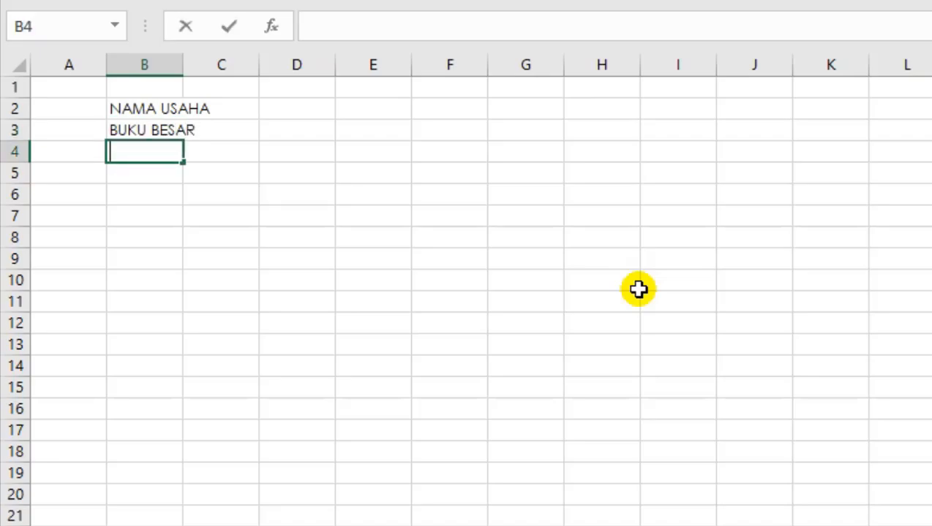
type("PERIODE")
key("Return")
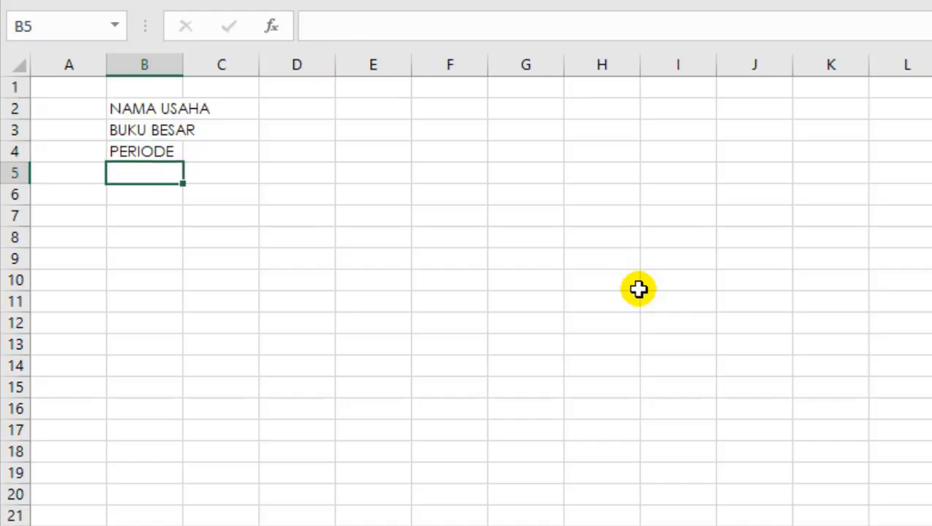
left_click(173, 240)
left_click(156, 152)
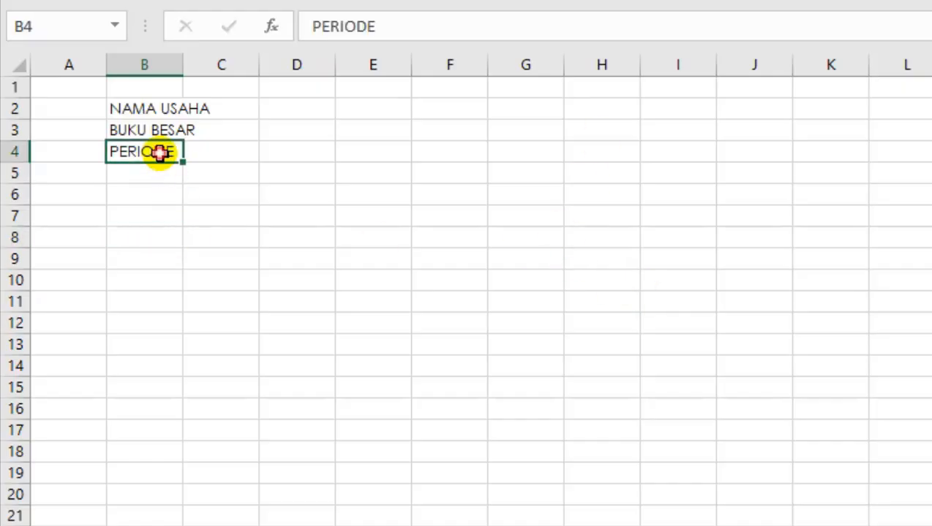
Enter the column headings TANGGAL, REF and KETERANGAN in cells B6 to D6.
left_click(154, 194)
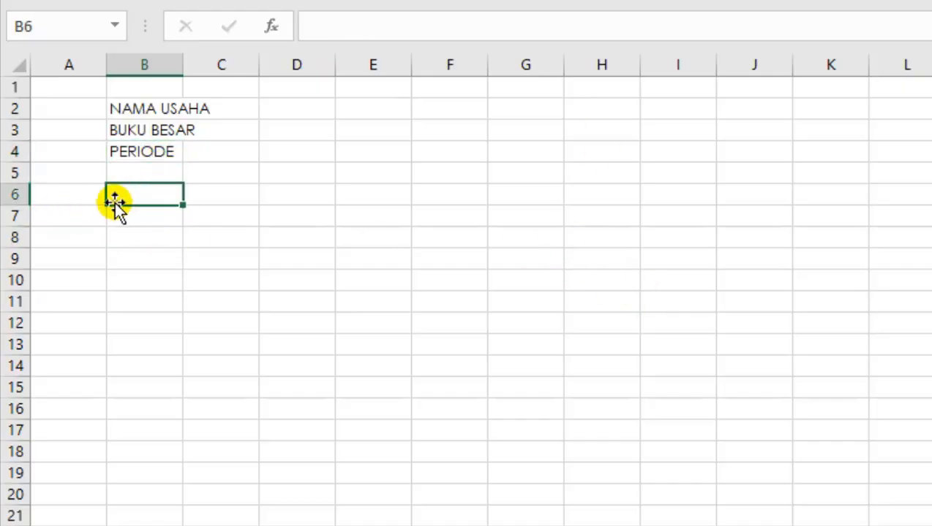
left_click_drag(146, 192, 414, 192)
left_click(164, 192)
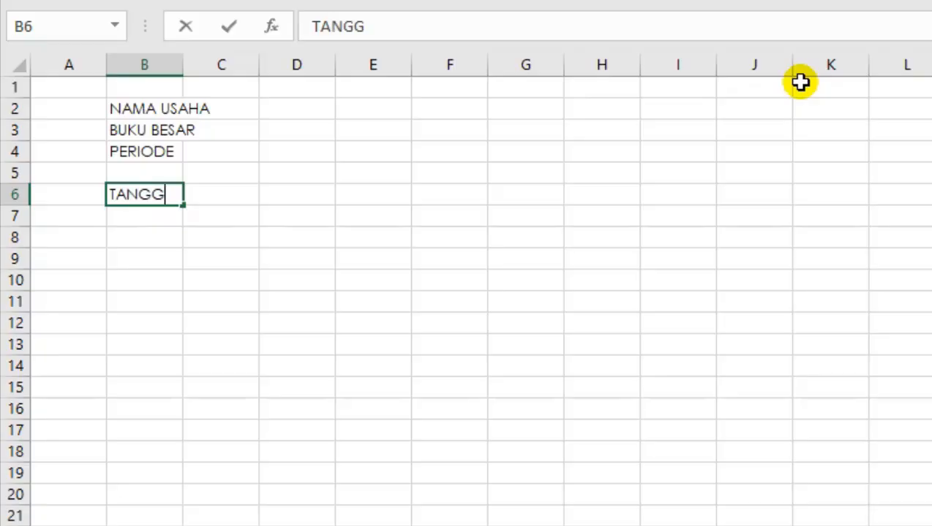
key("Tab")
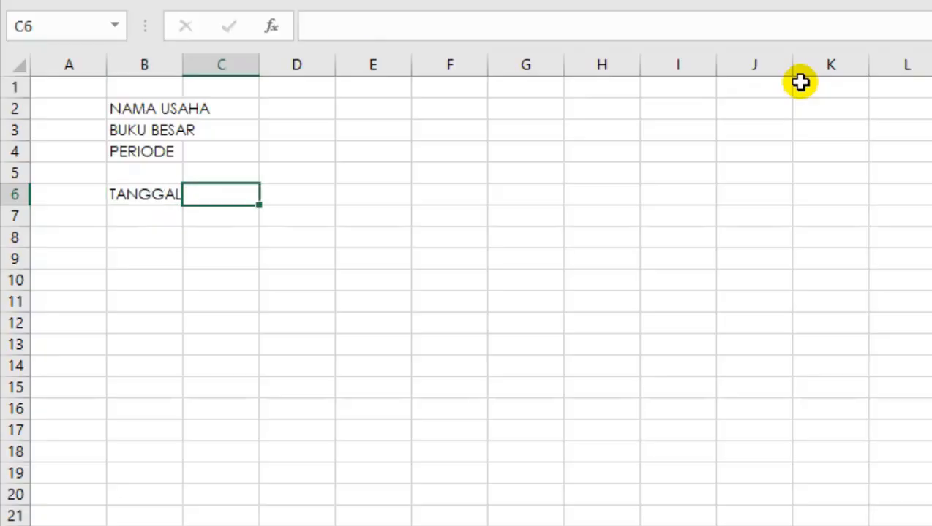
key("Tab")
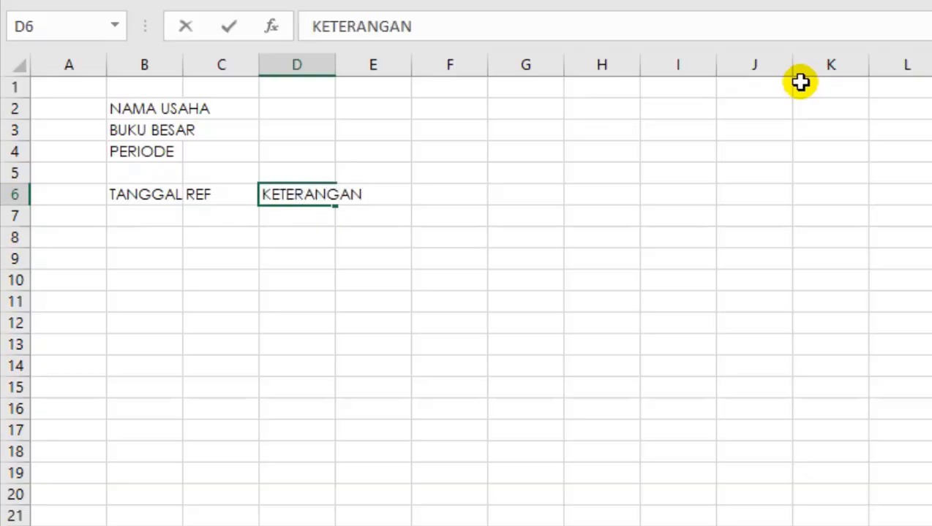
key("Tab")
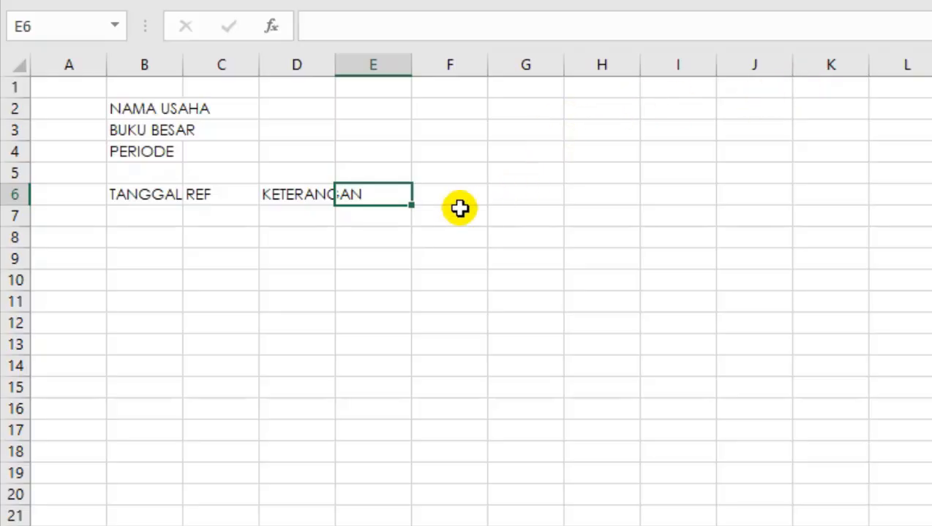
Widen the KETERANGAN column and enter the headings DEBET, KREDIT and SALDO in cells E6 to G6.
left_click_drag(343, 54, 559, 54)
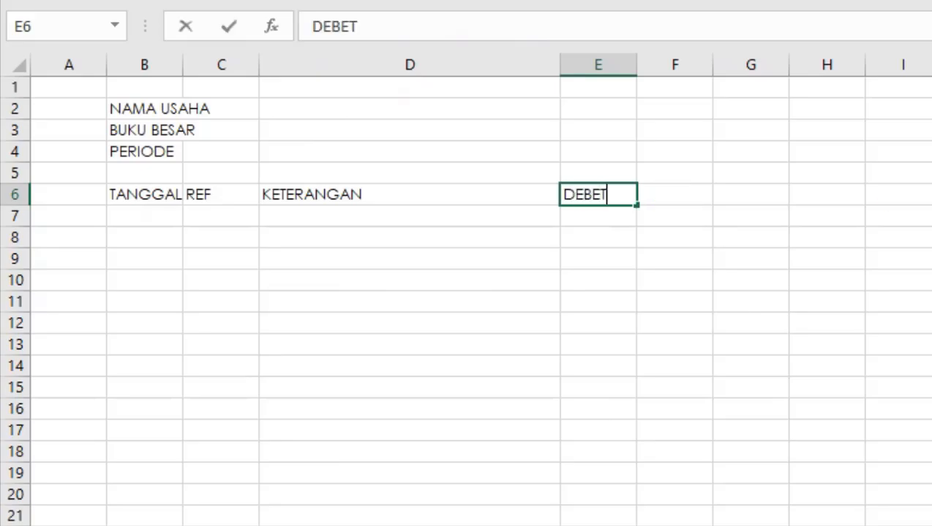
type("DEBET")
key("Tab")
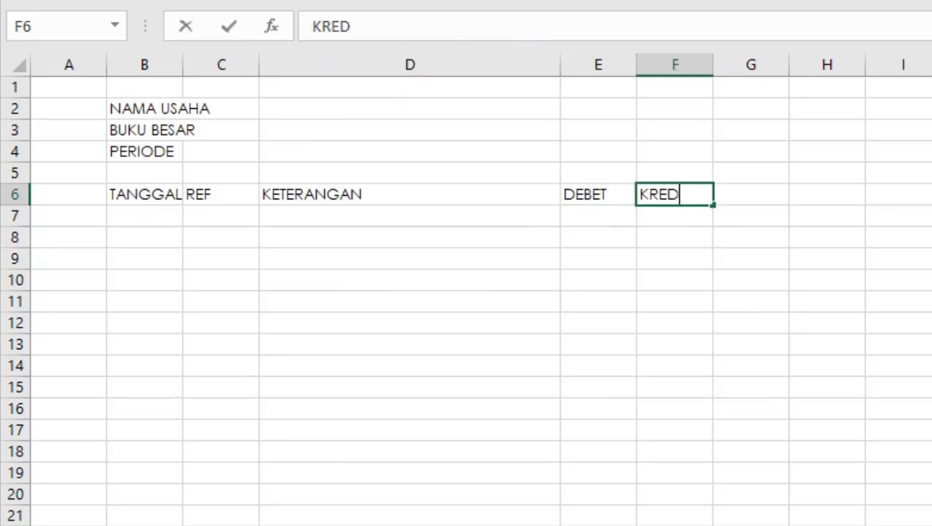
key("Tab")
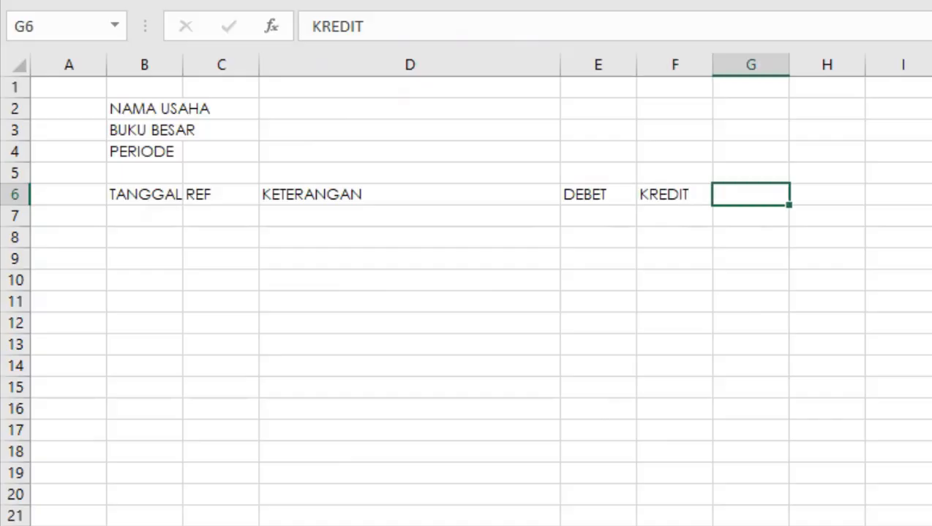
key("Return")
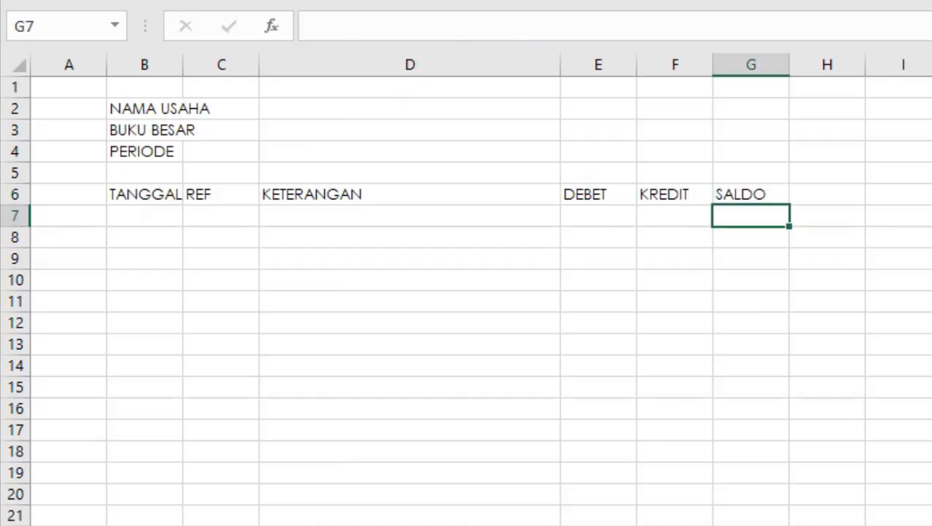
Insert two blank rows above the column heading row 6.
left_click_drag(156, 199, 158, 212)
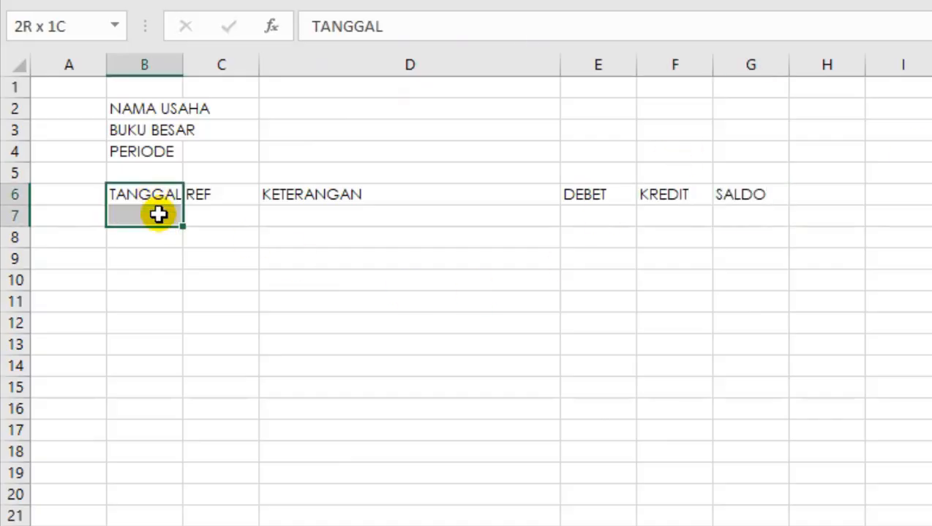
left_click(722, 169)
left_click_drag(658, 194, 664, 216)
right_click(665, 215)
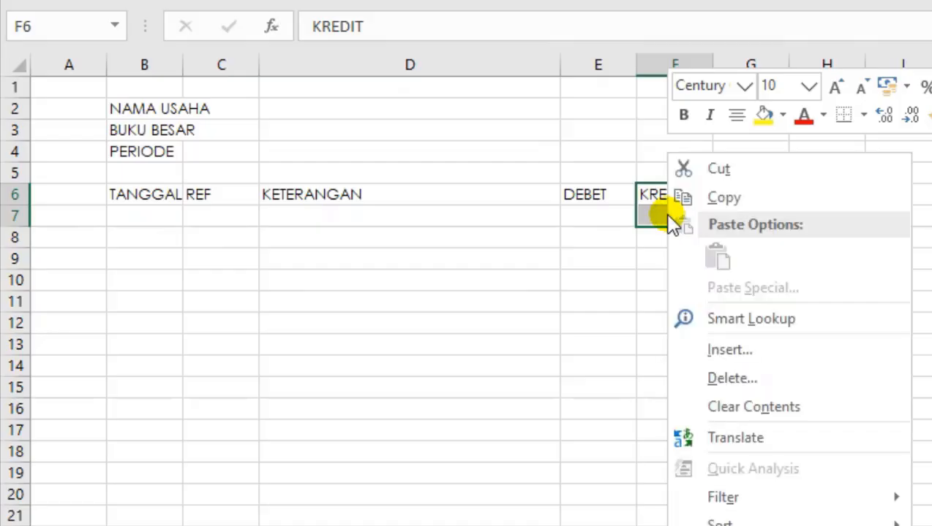
left_click(730, 351)
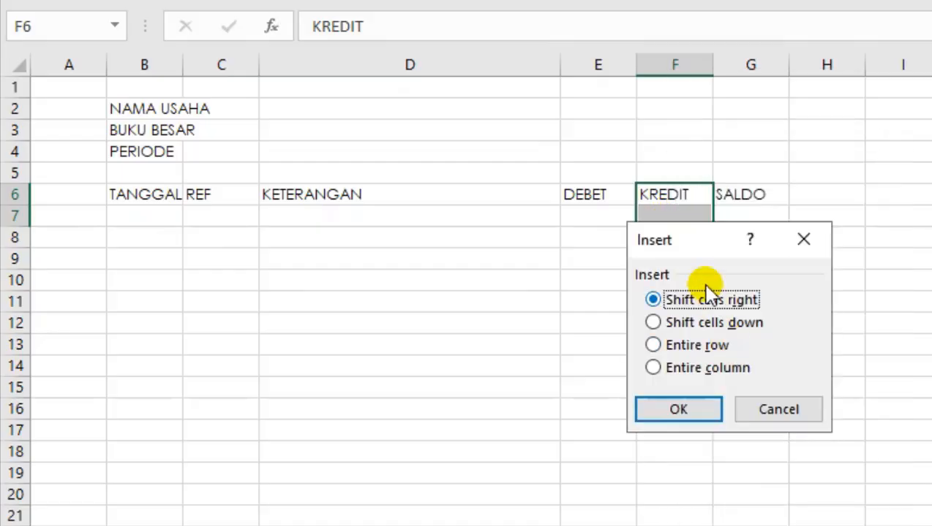
left_click(693, 346)
left_click(686, 410)
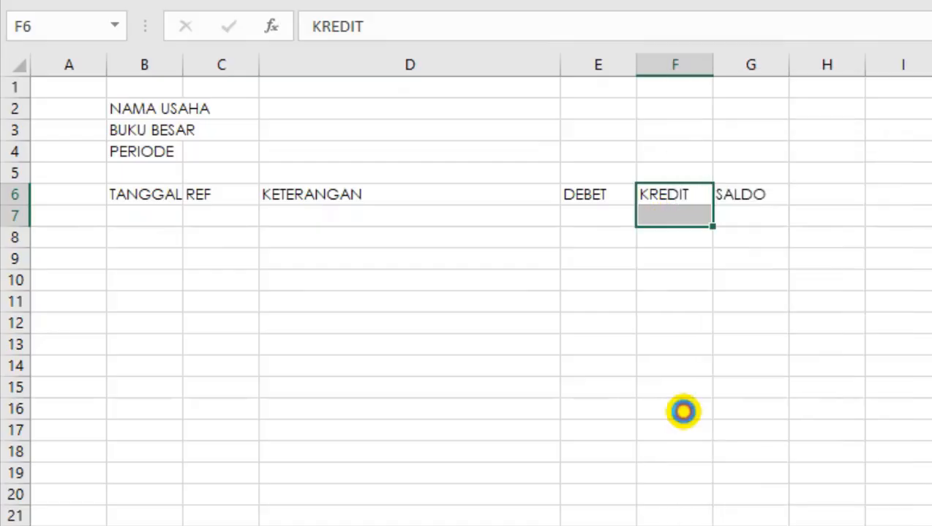
left_click(152, 202)
left_click(595, 202)
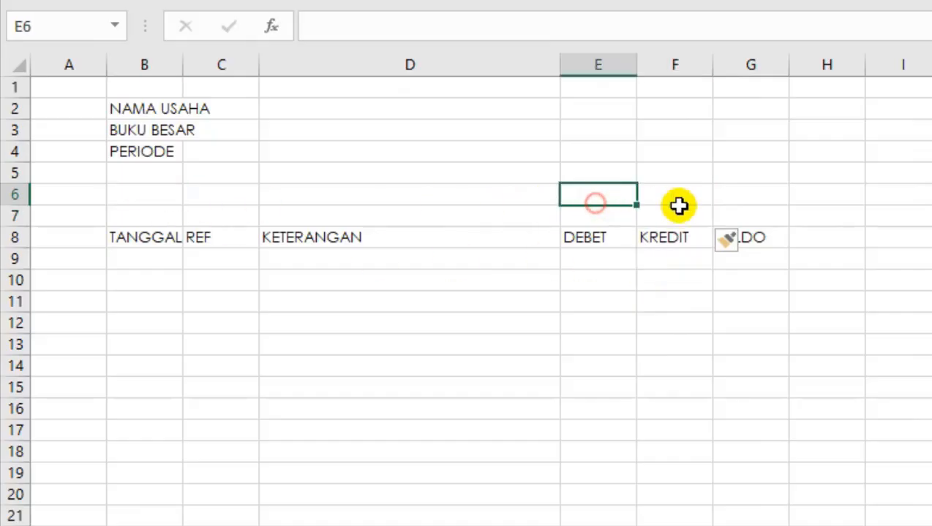
Insert one more entire row at row 7, above the column headings.
left_click(658, 215)
left_click(650, 193)
left_click(627, 193)
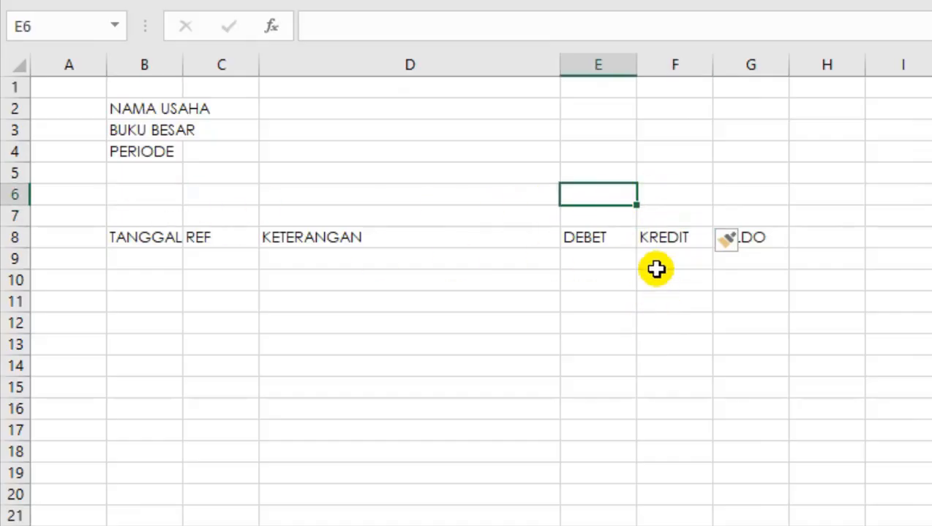
right_click(639, 216)
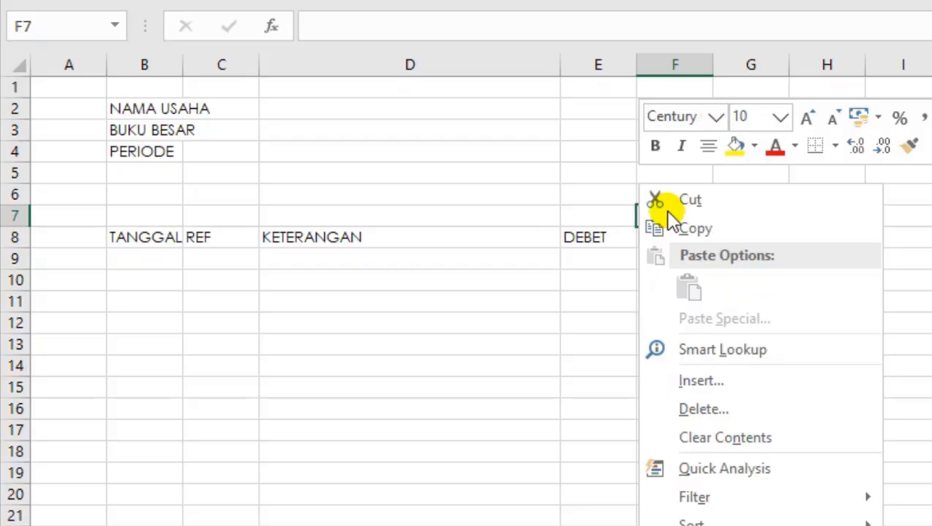
left_click(682, 388)
left_click(651, 392)
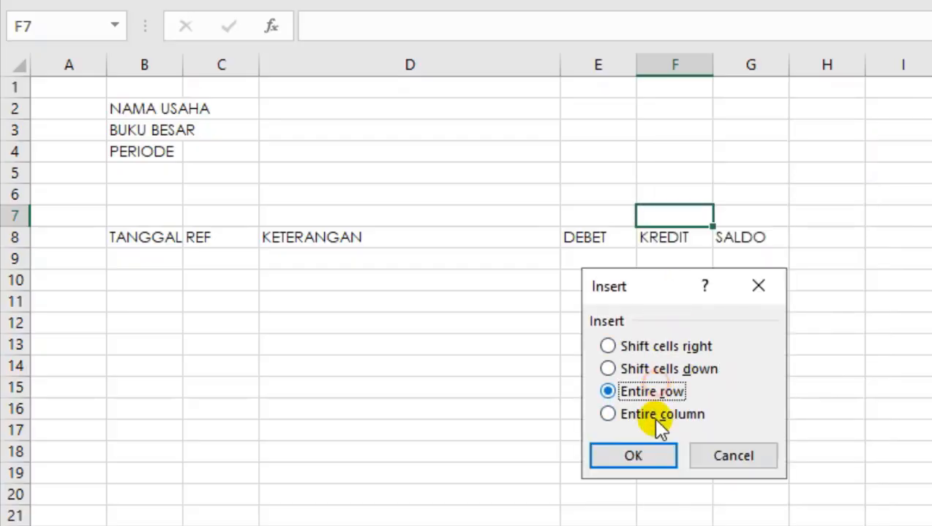
left_click(644, 457)
Enter the labels SALDO AWAL in cell E6 and SALDO AKHIR in cell E7.
left_click(624, 196)
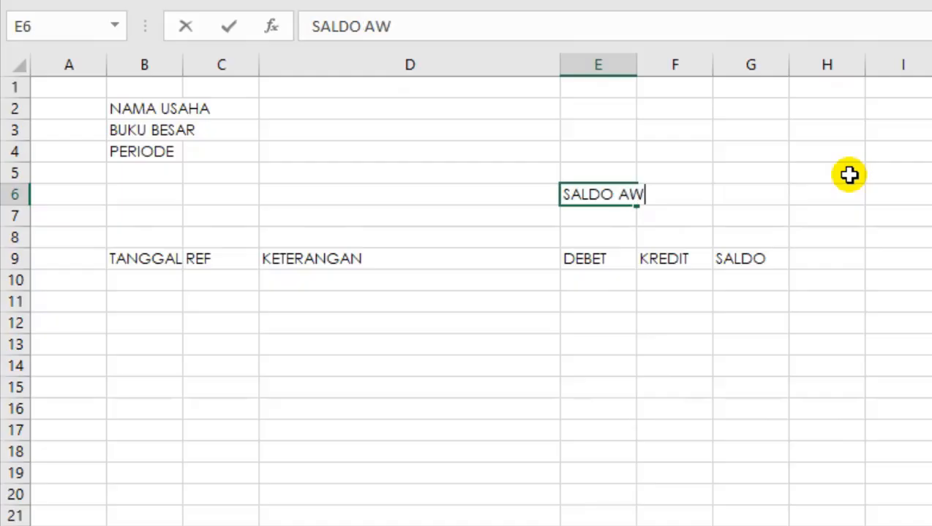
key("Return")
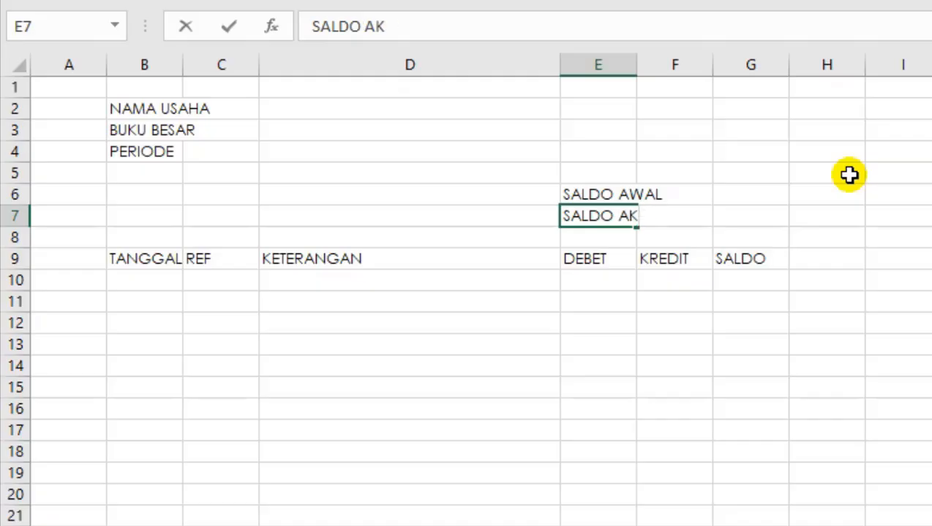
key("Return")
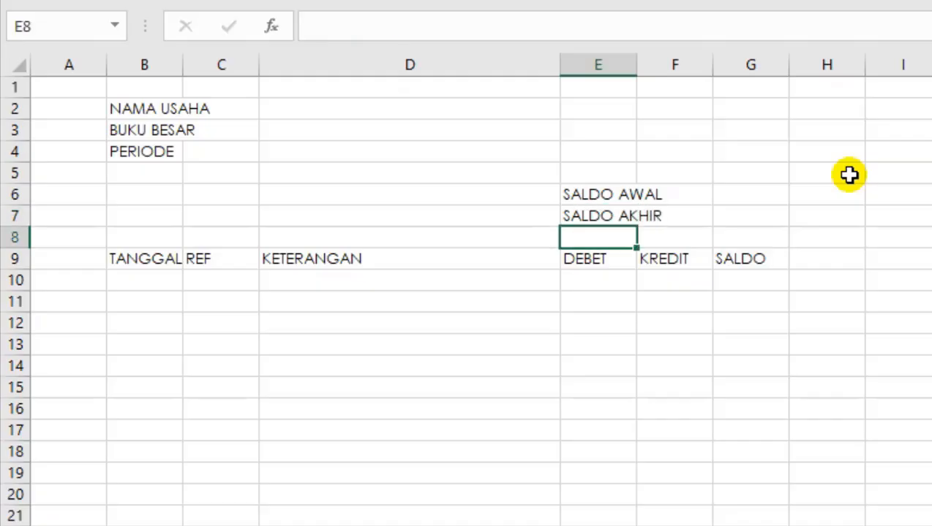
key("Up")
key("Down")
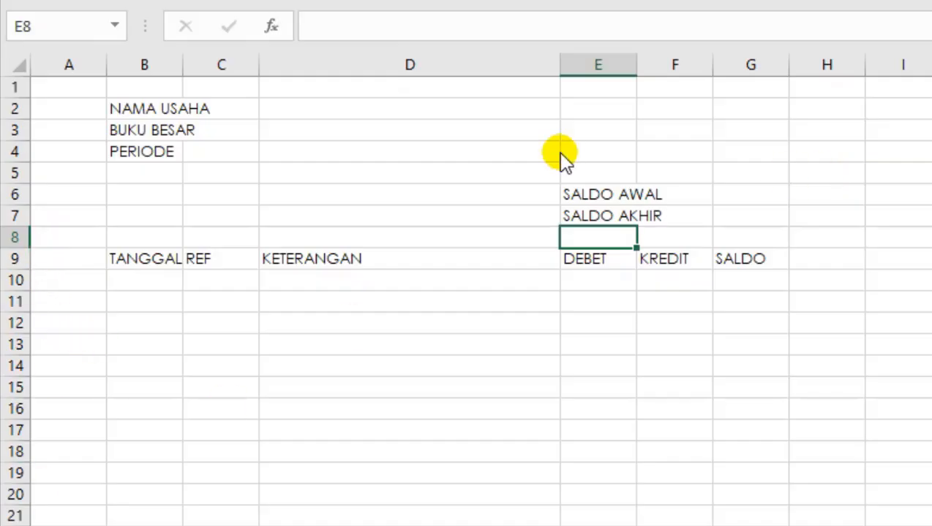
Reduce the height of blank rows 8 and 5 to thin spacer rows.
key("ctrl+9")
left_click(554, 175)
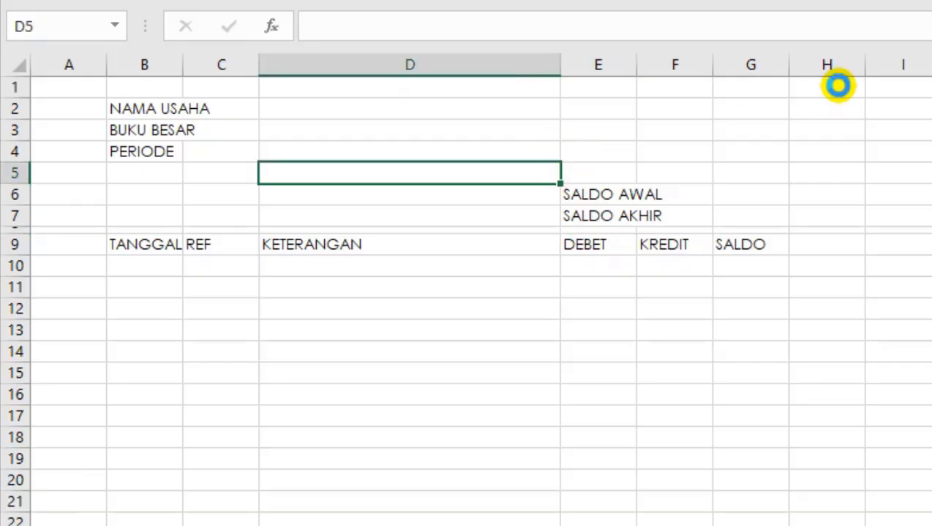
key("ctrl+9")
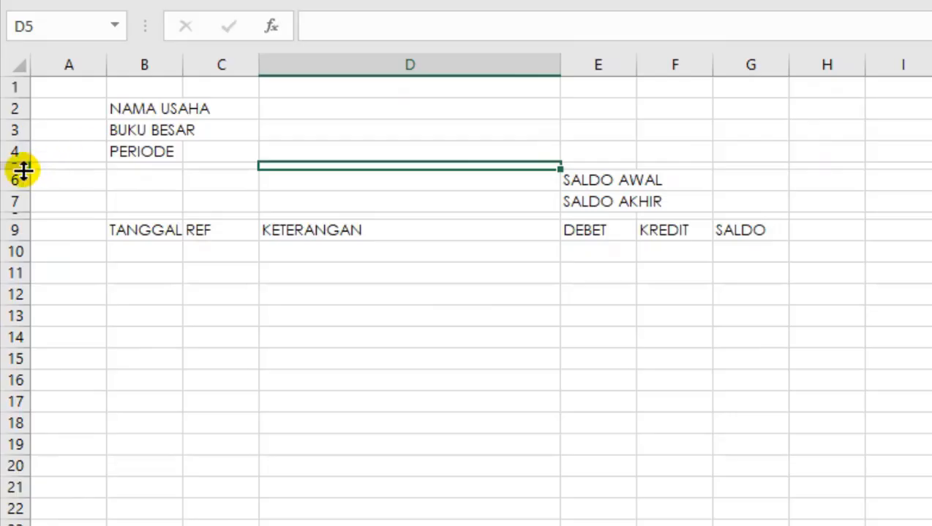
mouse_move(24, 170)
left_mouse_down()
mouse_move(19, 181)
mouse_move(19, 169)
left_mouse_up()
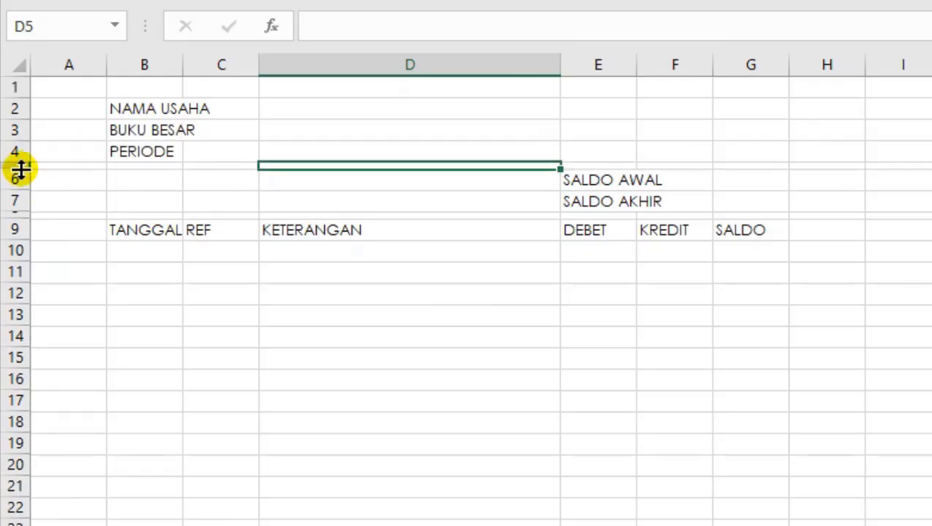
left_click(643, 235)
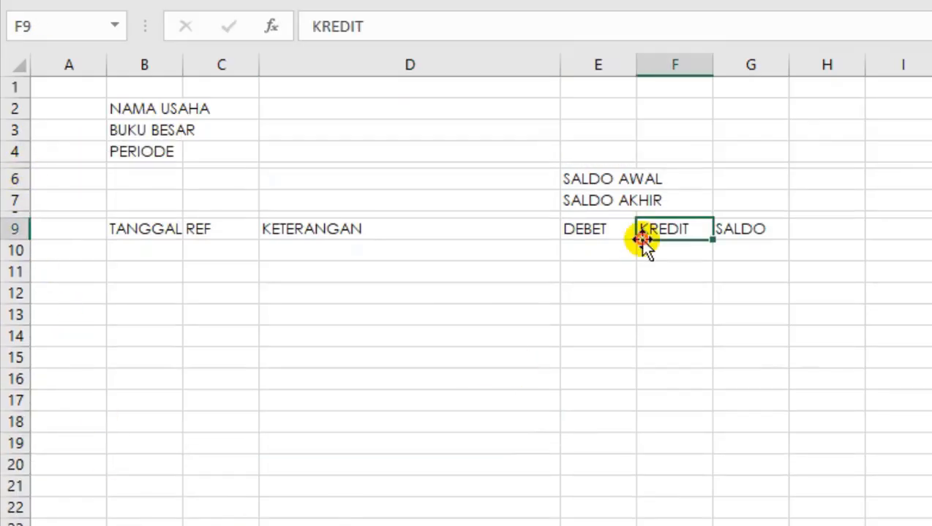
Merge and center each of the report heading lines NAMA USAHA, BUKU BESAR and PERIODE across columns B to G.
left_click_drag(265, 322, 251, 316)
left_click_drag(138, 108, 760, 106)
left_click(558, 59)
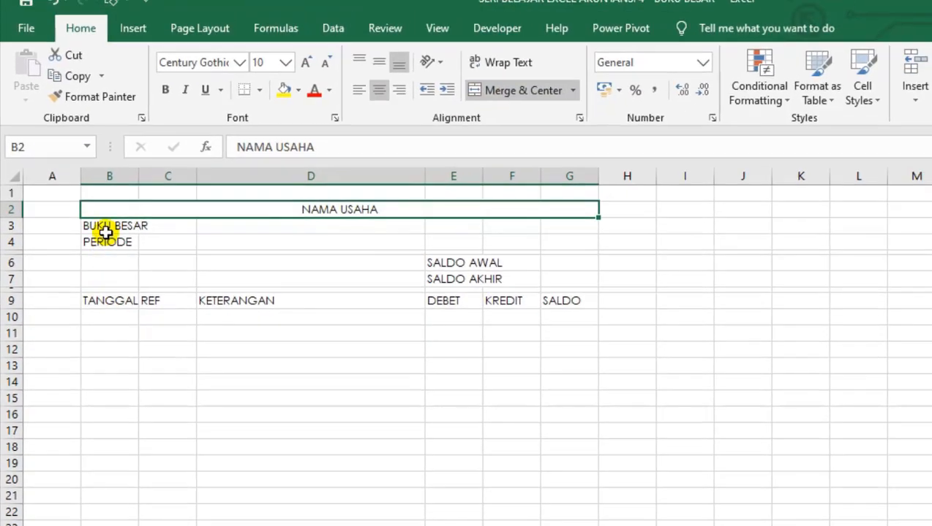
left_click_drag(109, 226, 589, 223)
left_click(524, 90)
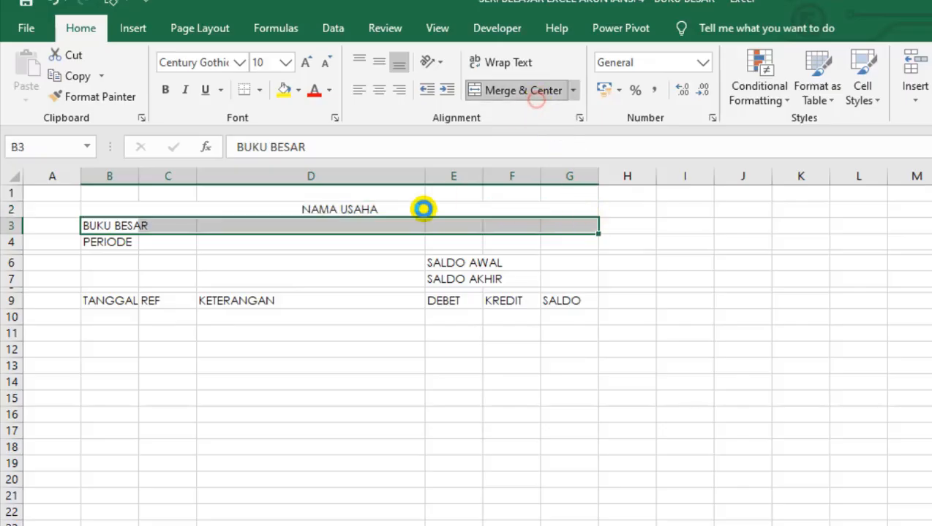
left_click(110, 244)
left_click_drag(117, 243, 596, 241)
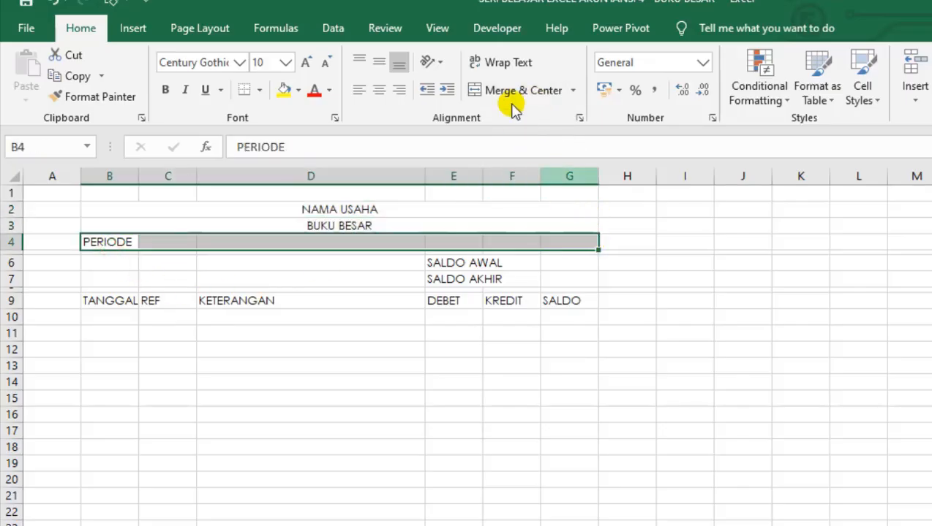
left_click(514, 90)
Make the three report heading lines and the SALDO AWAL and SALDO AKHIR labels bold.
left_click(391, 276)
left_click_drag(350, 212, 347, 240)
key("ctrl+b")
left_click(357, 345)
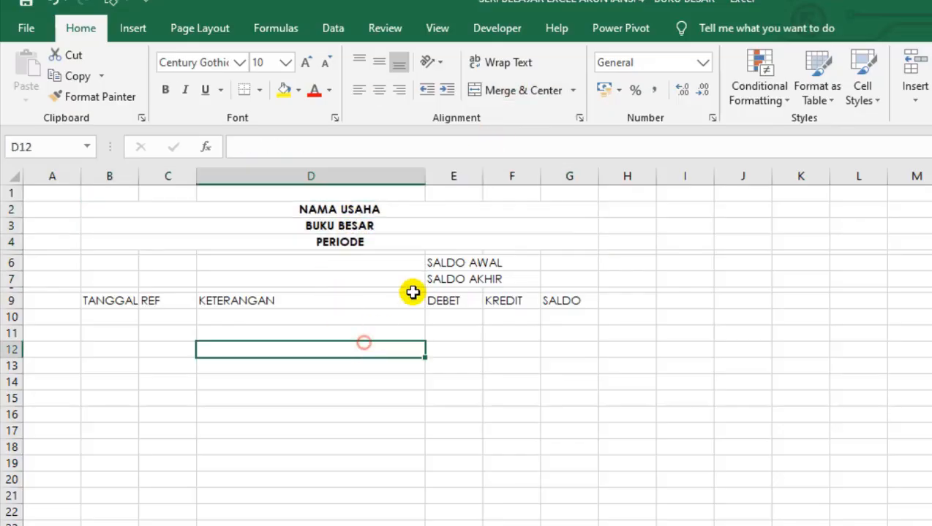
left_click_drag(441, 263, 435, 280)
key("ctrl+b")
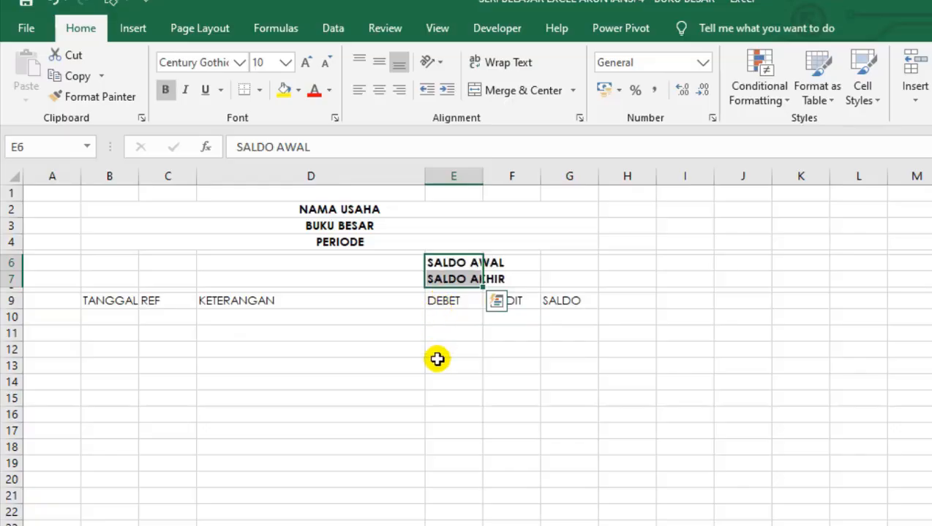
left_click(439, 365)
Widen columns B and C slightly so the TANGGAL heading fits with room to spare.
left_click(298, 352)
left_click(152, 316)
left_click(133, 300)
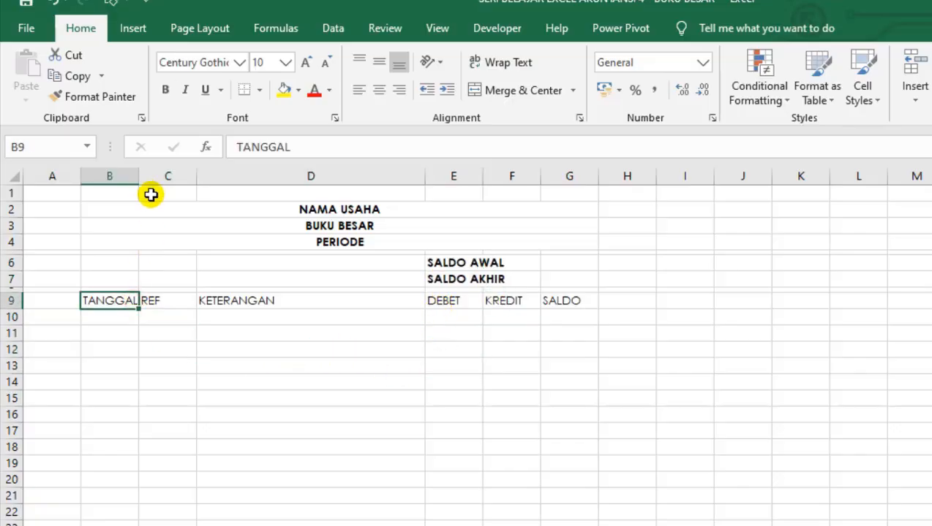
mouse_move(139, 178)
left_mouse_down()
mouse_move(156, 201)
mouse_move(151, 192)
left_mouse_up()
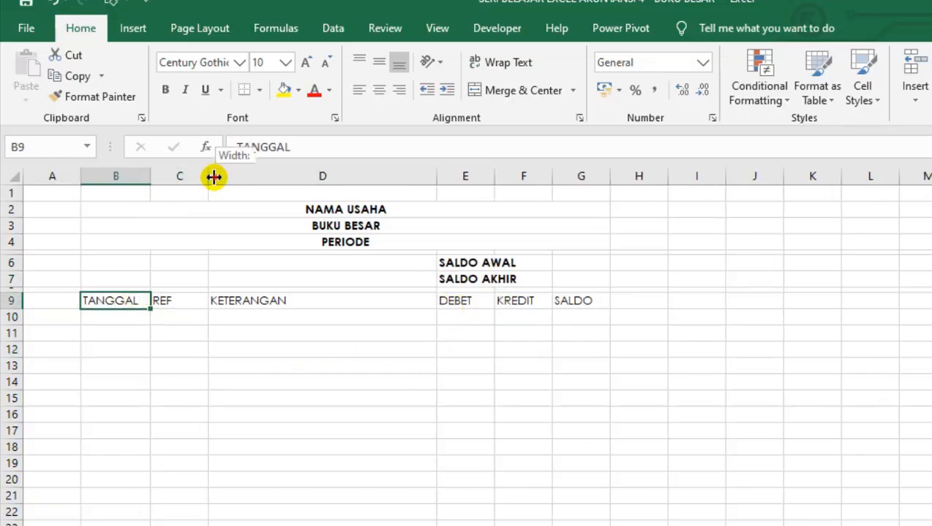
left_click_drag(211, 177, 223, 177)
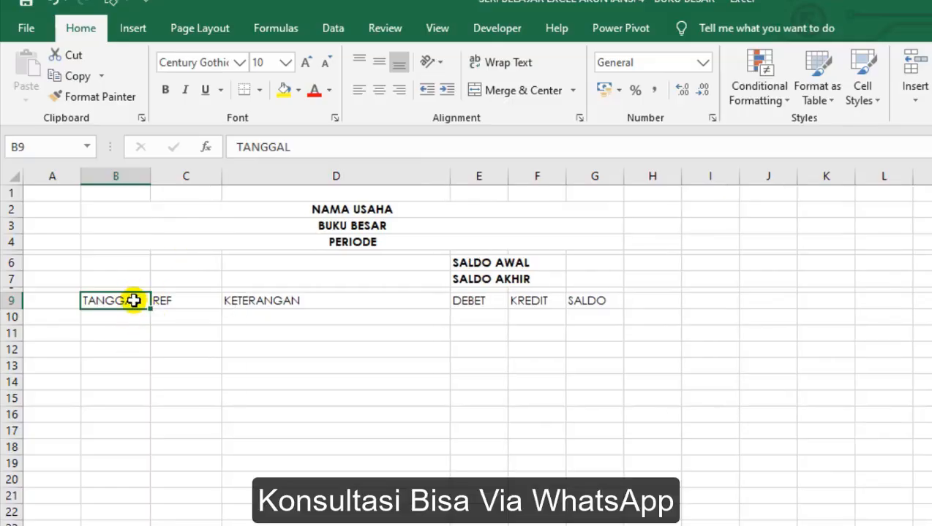
Apply All Borders to the ledger table in columns B to G, from heading row 9 down past row 22.
left_click_drag(133, 299, 580, 525)
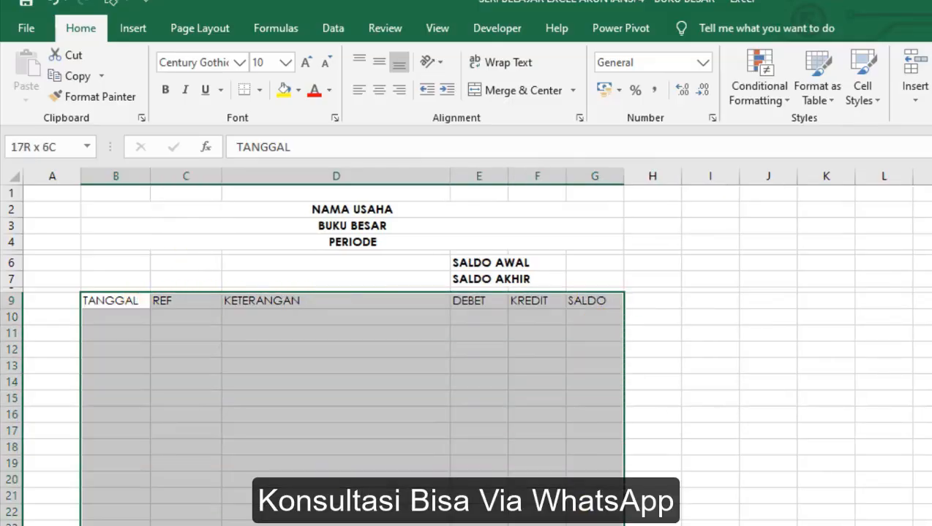
left_click(260, 88)
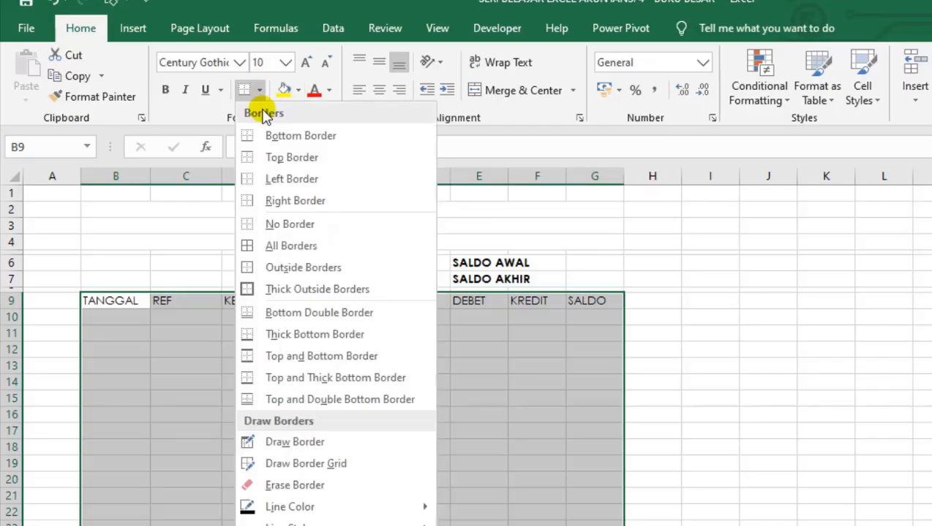
left_click(256, 242)
left_click(141, 304)
left_click(163, 304)
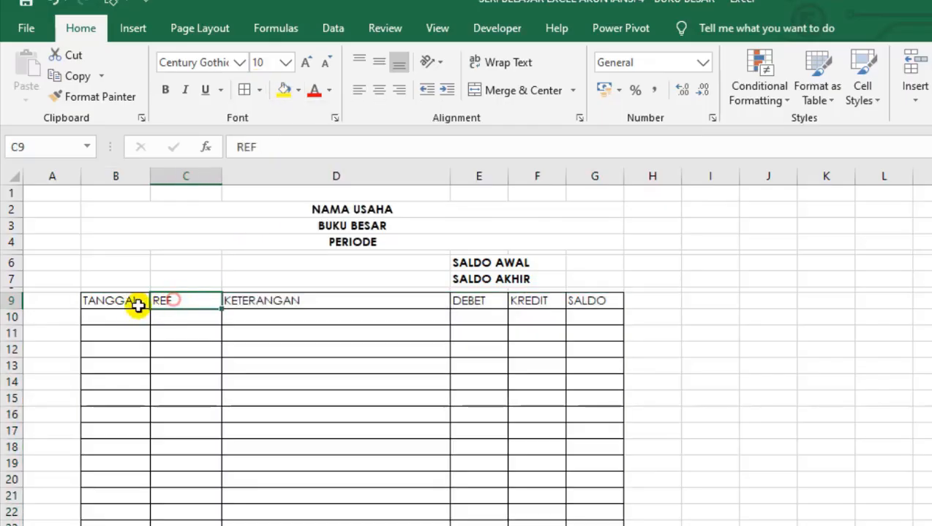
Make the column headings TANGGAL to SALDO in B9:G9 bold.
left_click(126, 305)
left_click_drag(126, 306, 591, 302)
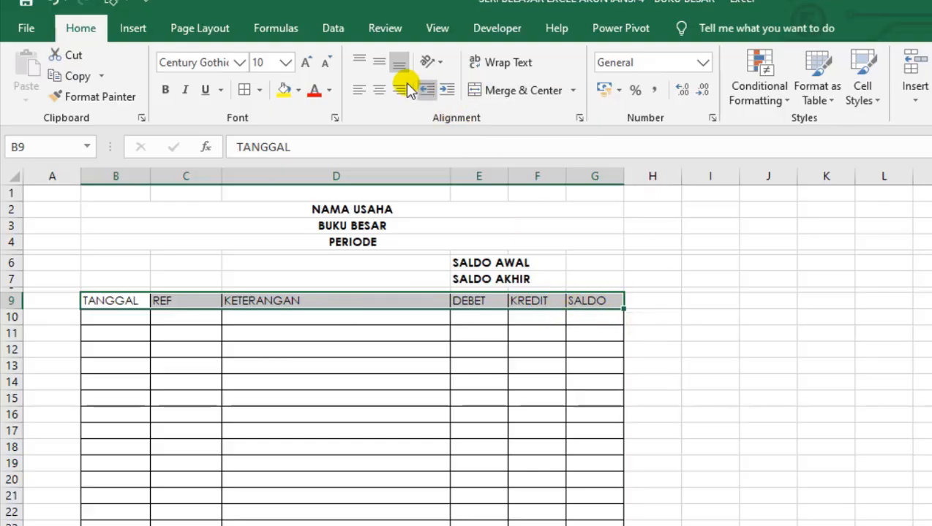
left_click(166, 89)
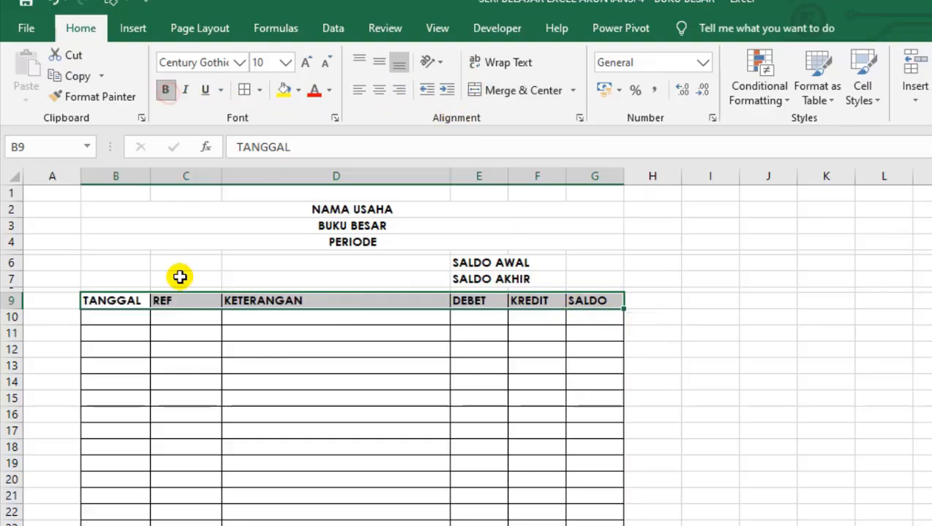
left_click(154, 402)
left_click(607, 378)
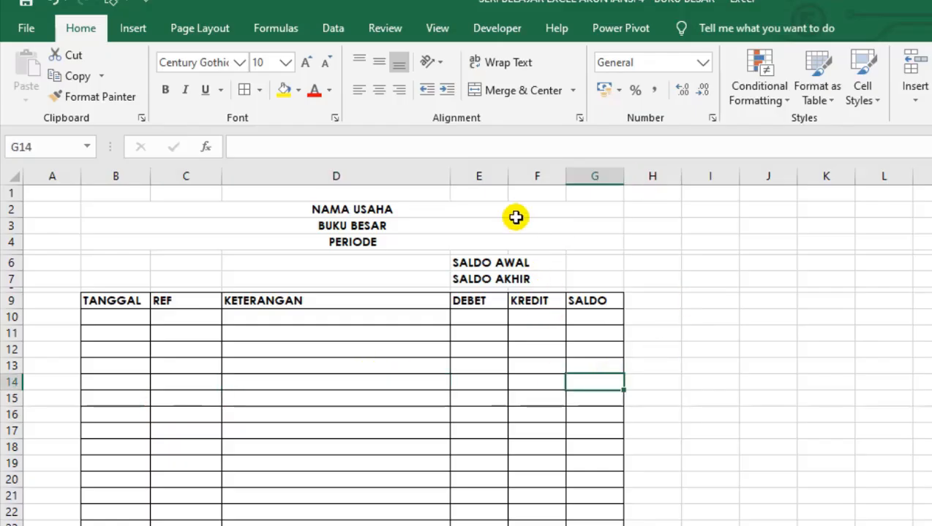
Widen the DEBET, KREDIT and SALDO columns E to G equally so SALDO AKHIR fits in column E.
left_click_drag(476, 173, 593, 178)
left_click(589, 426)
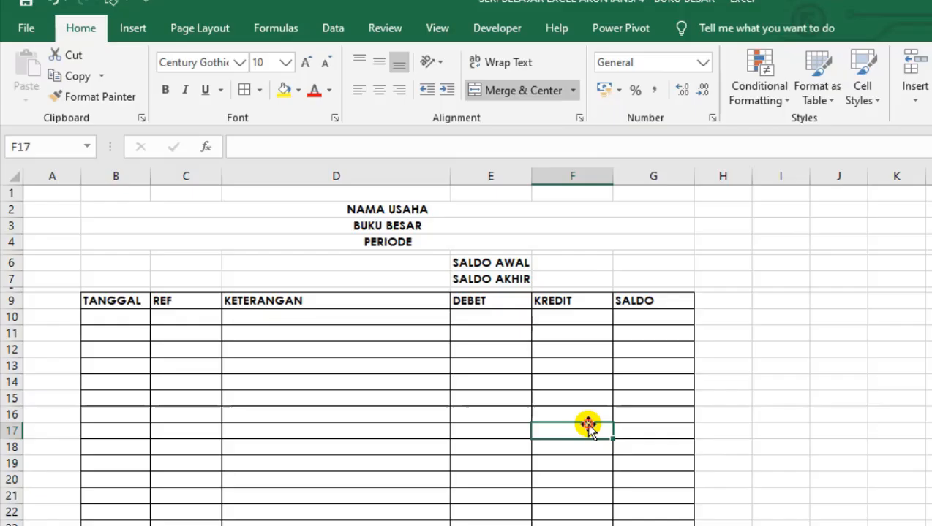
left_click(489, 410)
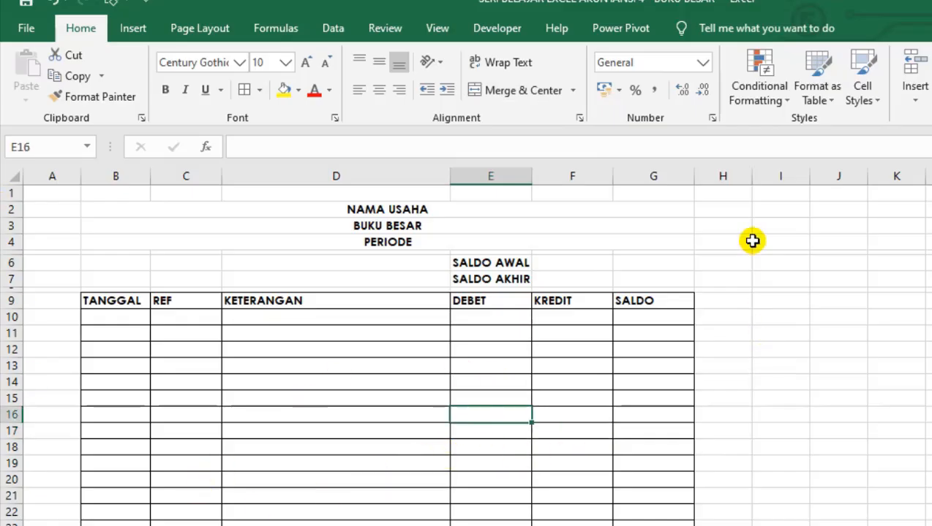
Narrow column H to a thin spacer and enter the label AKUN in cell I2.
left_click(736, 209)
left_click(738, 225)
left_click_drag(750, 177, 713, 176)
left_click(737, 212)
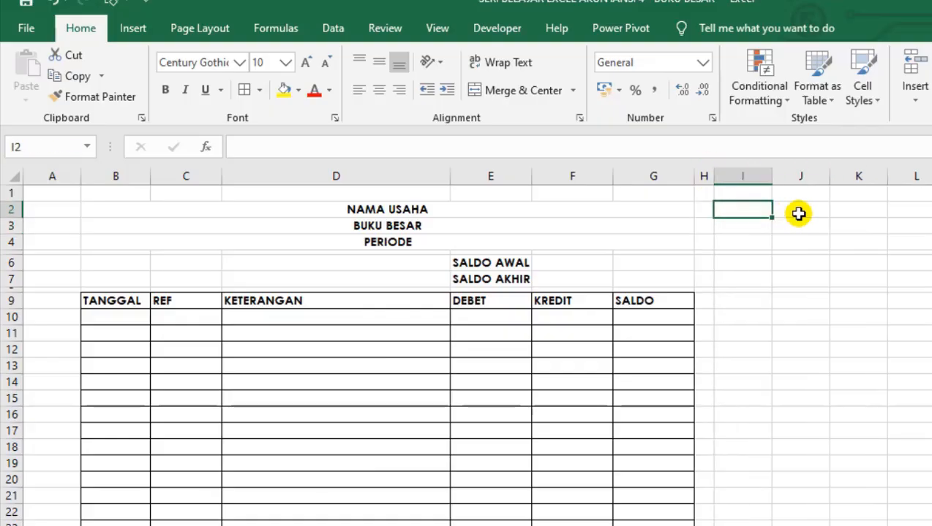
type("AKUN")
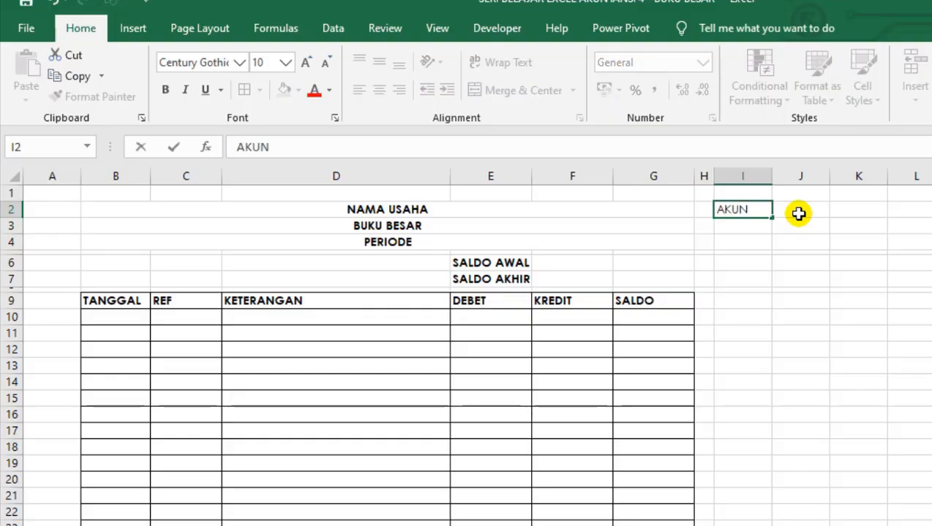
key("Return")
key("Up")
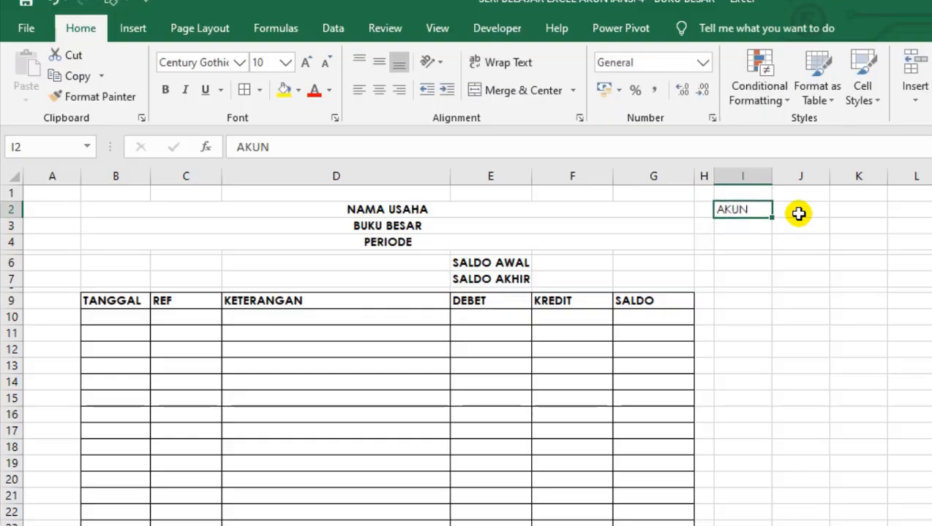
Make the AKUN label in I2 bold and widen column J with a border around cell J2.
left_click(699, 276)
left_click(798, 209)
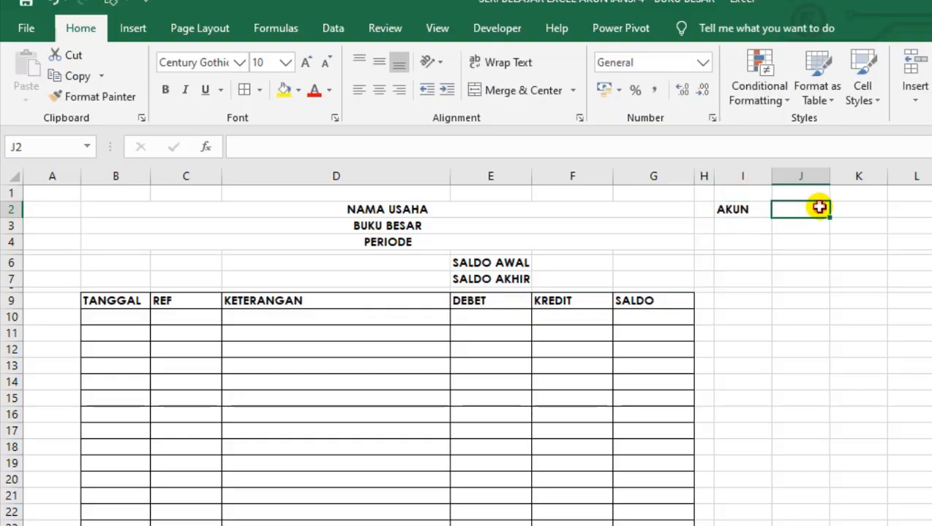
left_click_drag(831, 173, 728, 151)
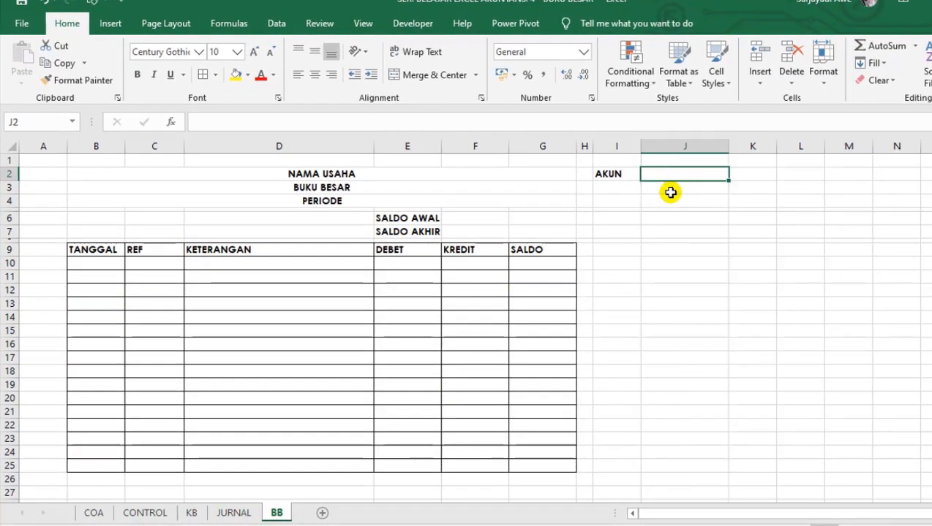
left_click(670, 199)
left_click(673, 177)
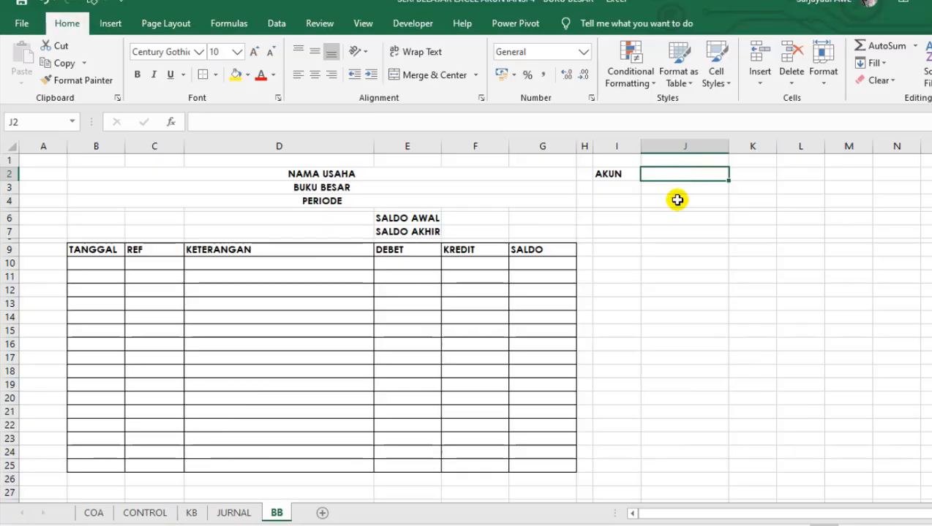
left_click(675, 200)
left_click(658, 274)
left_click(657, 316)
left_click(687, 179)
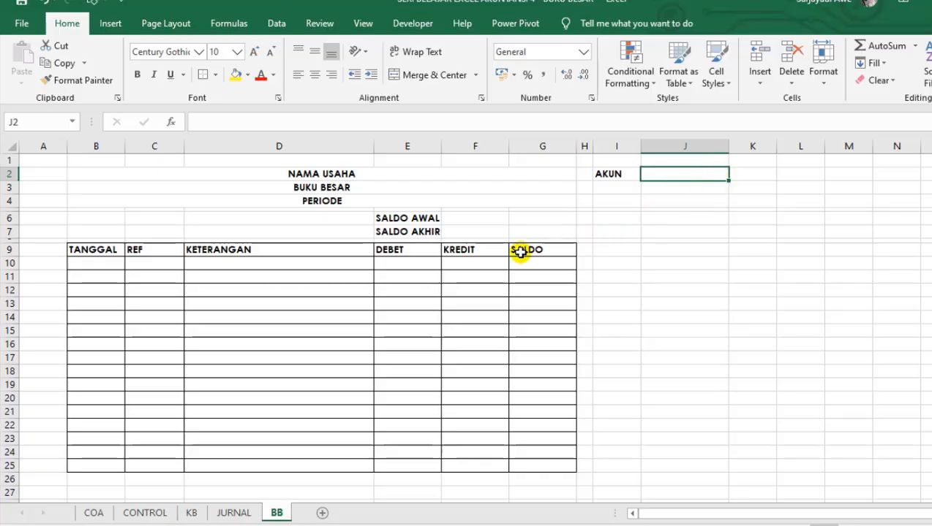
left_click(163, 252)
left_click(296, 276)
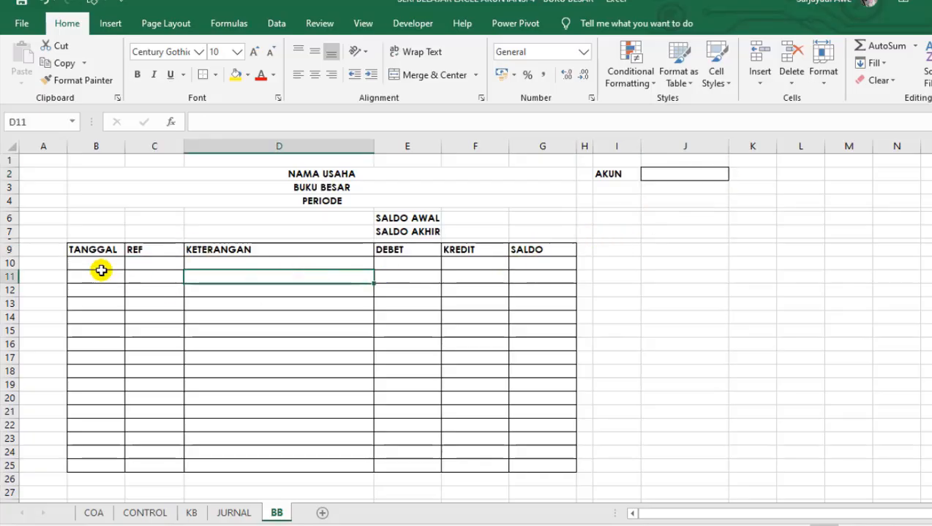
left_click_drag(102, 272, 483, 274)
left_click(344, 329)
left_click_drag(288, 383, 287, 374)
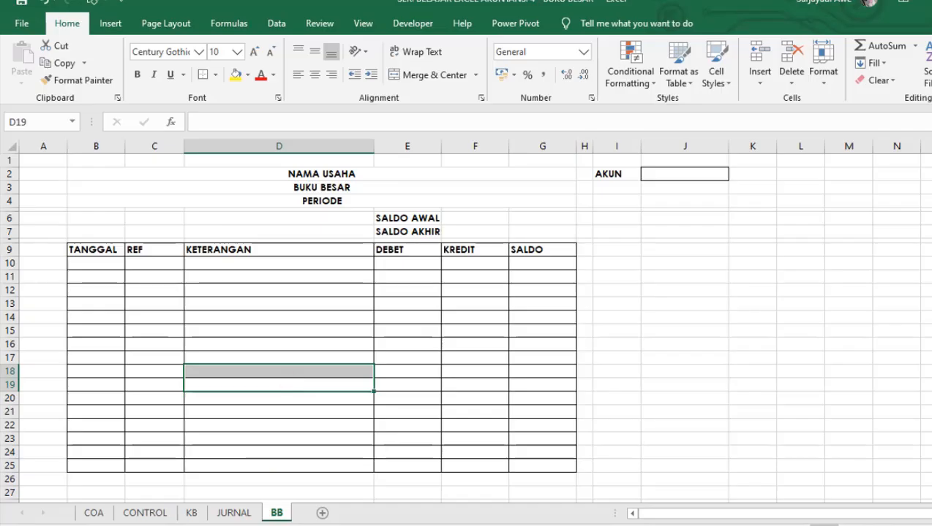
Switch to the ExAct VS-01 workbook to examine the Kode Akun, Nama Akun and AKUN cells of its BUKU BESAR report, then return to BB.
mouse_move(245, 504)
left_click(306, 476)
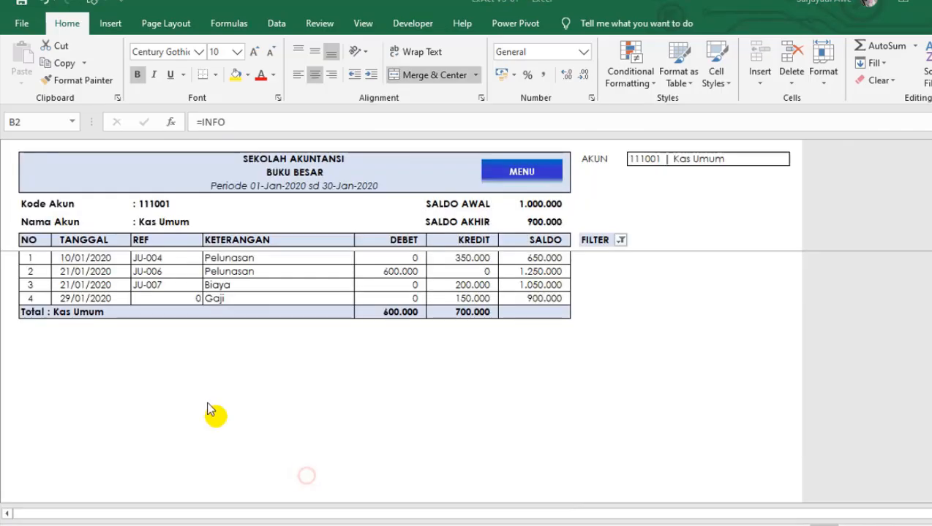
left_click(34, 202)
left_click(142, 203)
left_click(32, 205)
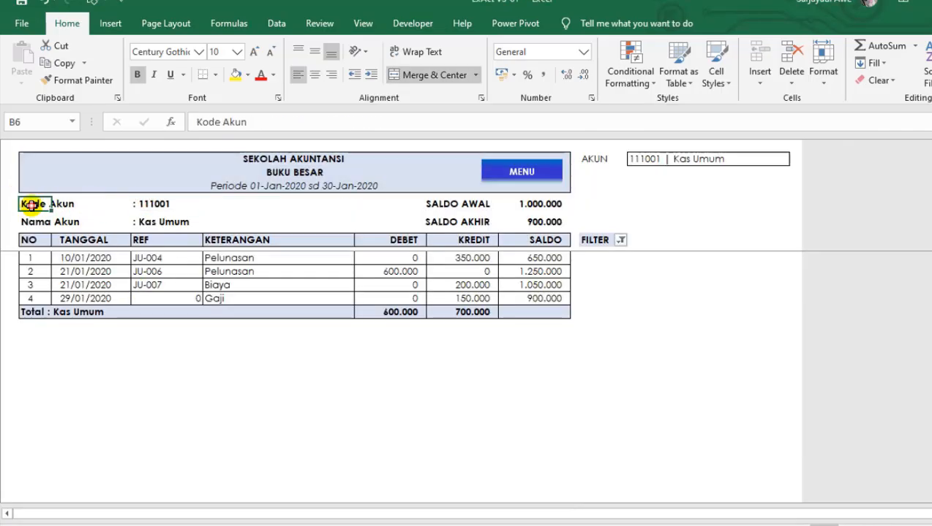
left_click(38, 223)
left_click(653, 162)
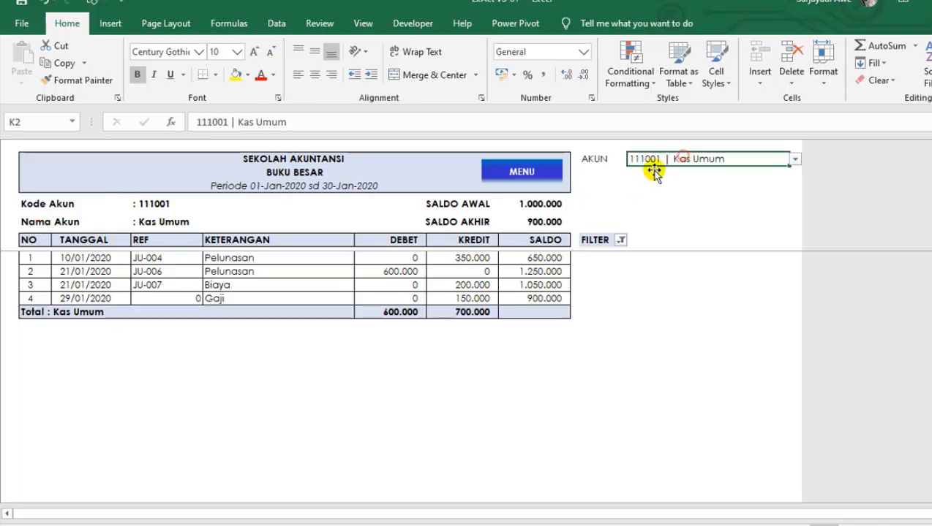
left_click(557, 391)
left_click(714, 205)
left_click(600, 196)
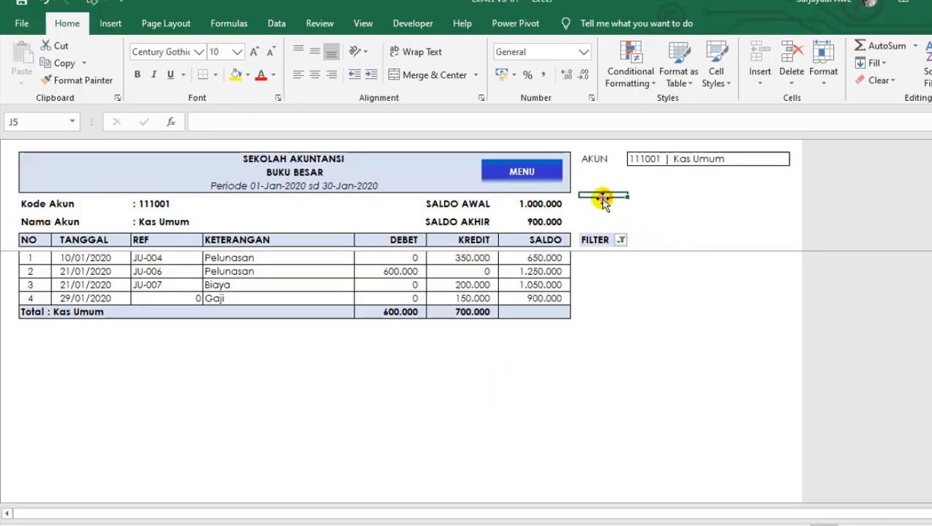
left_click(539, 180)
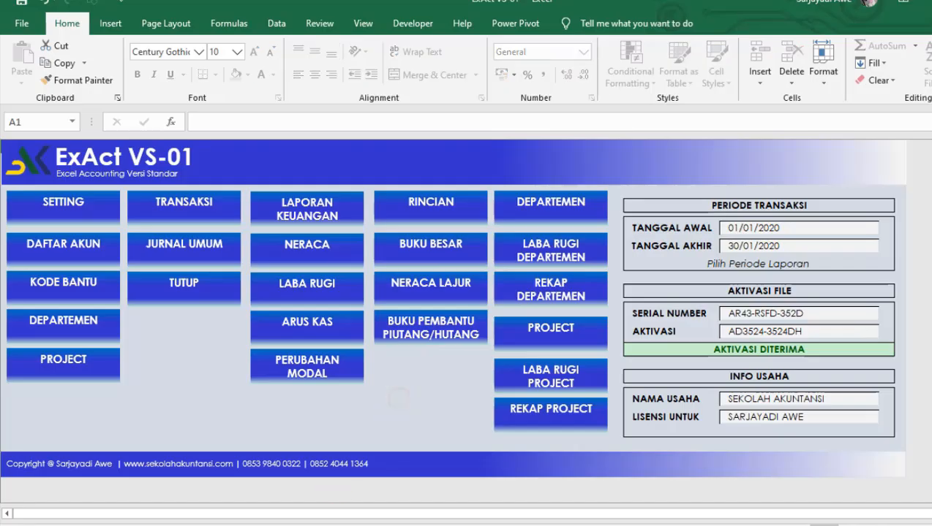
mouse_move(236, 525)
left_click(181, 491)
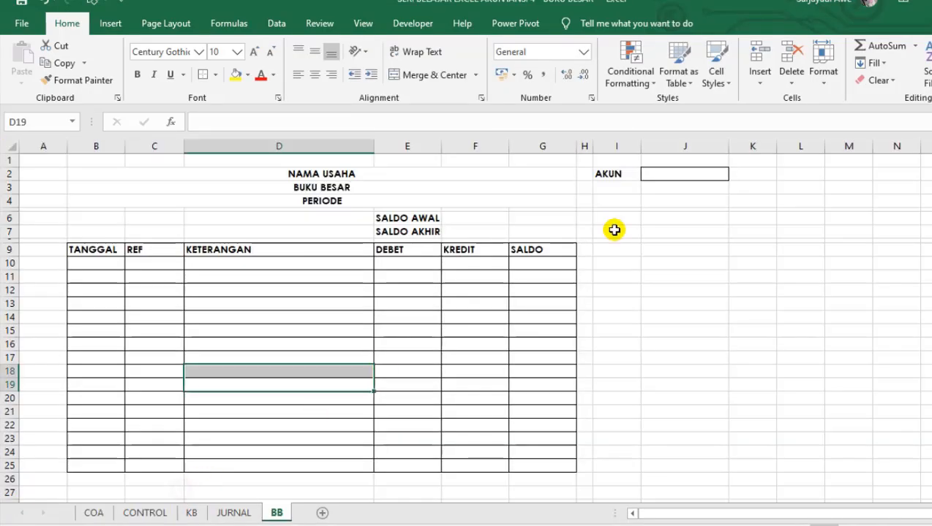
Copy the dropdown cell F9 from the KODE column of the JURNAL sheet into cell J2 of the BB sheet.
left_click(683, 175)
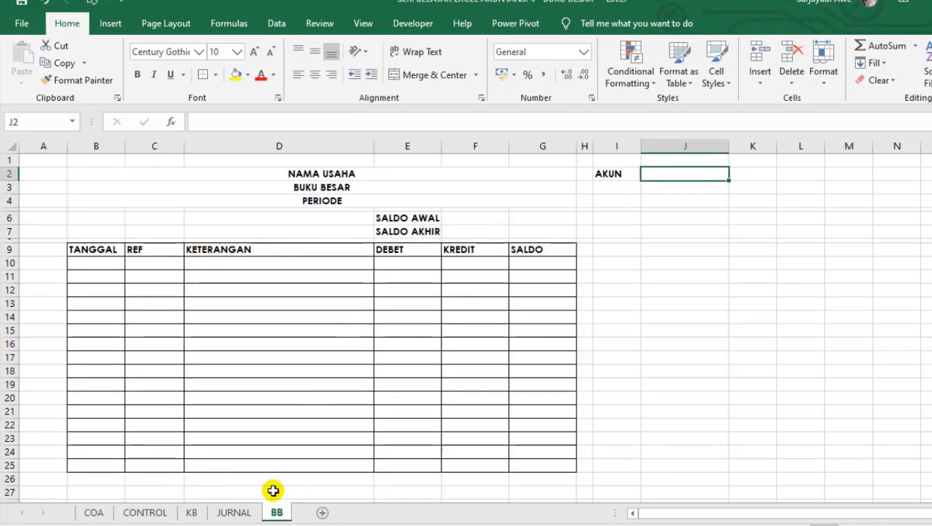
left_click(246, 513)
left_click(527, 268)
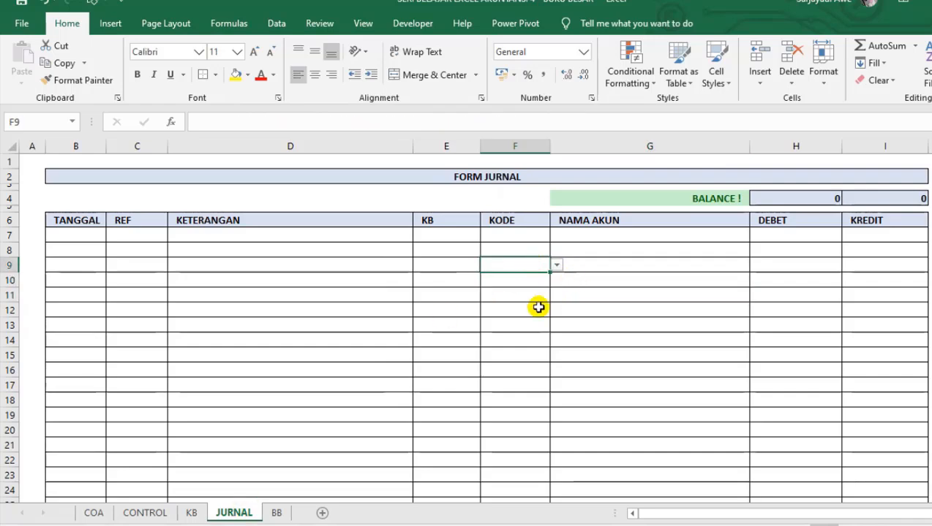
left_click(276, 513)
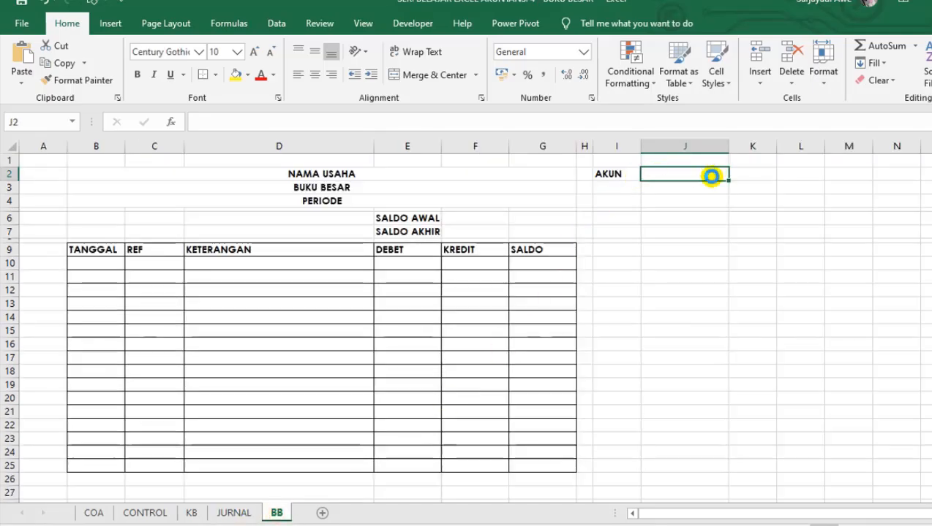
key("ctrl+v")
Choose account code 110000 from the dropdown list in cell J2.
left_click(734, 175)
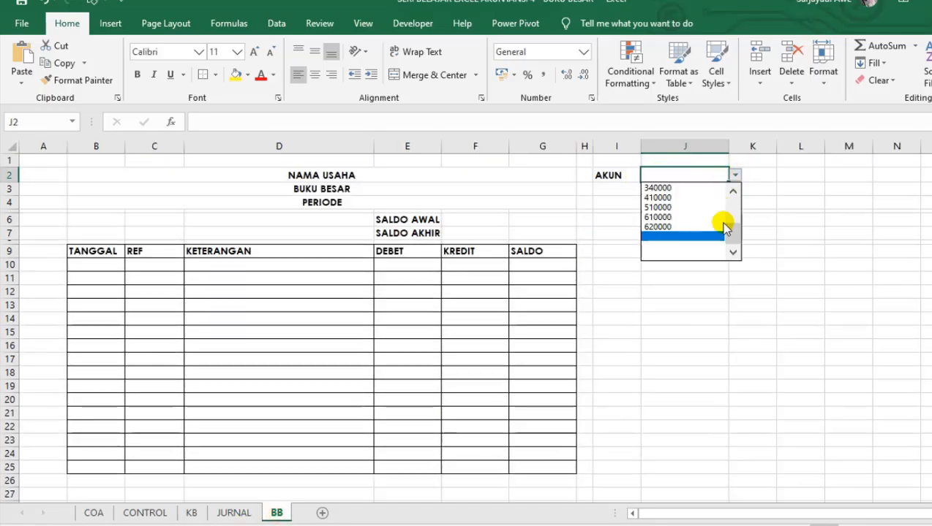
left_click_drag(729, 241, 705, 187)
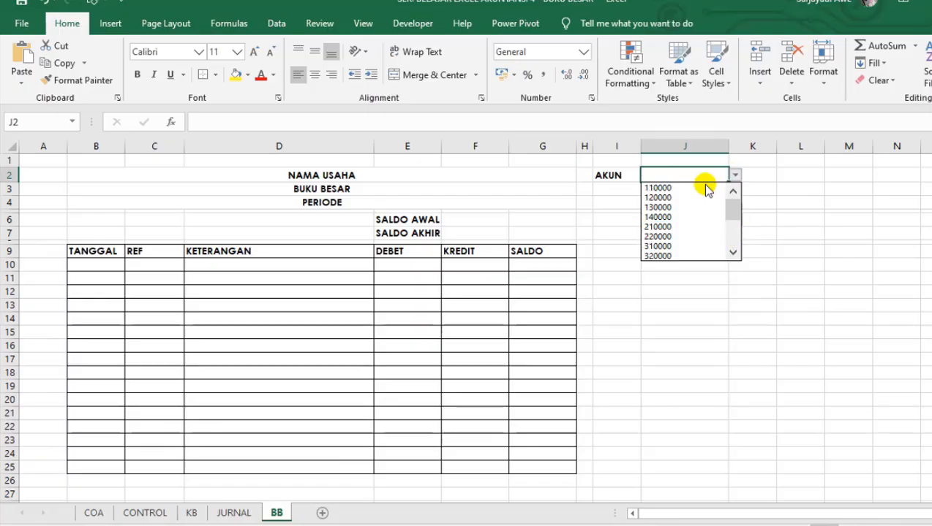
left_click(658, 188)
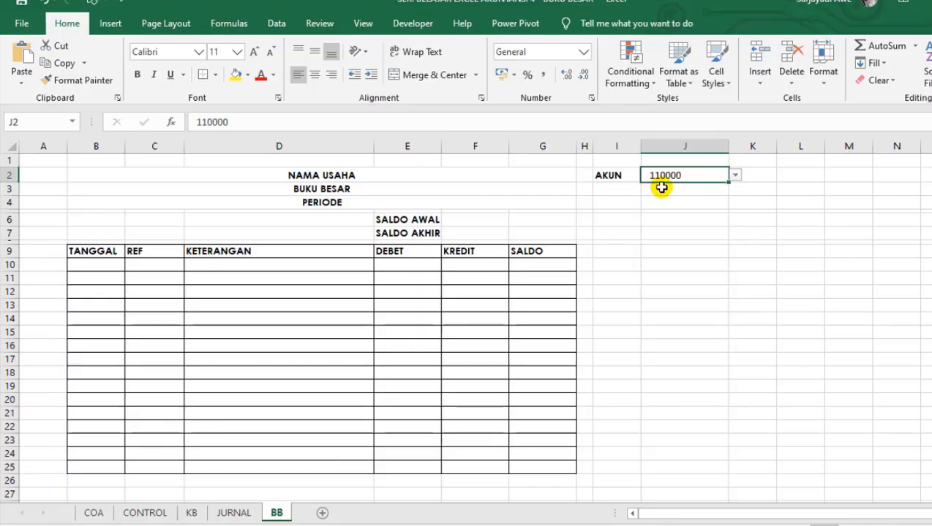
left_click(677, 205)
Set the font of the account selector cell J2 to Century Gothic, size 10.
left_click(676, 175)
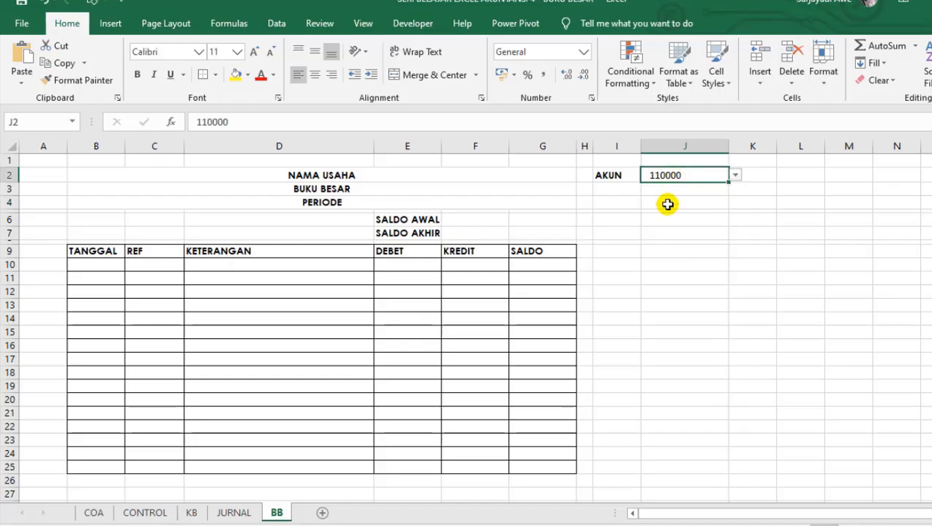
left_click(157, 52)
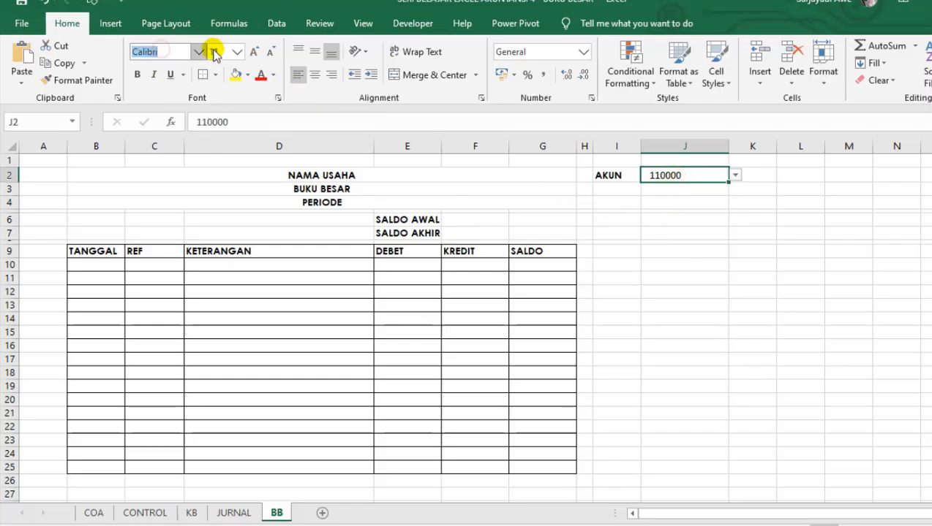
type("Century Gothic")
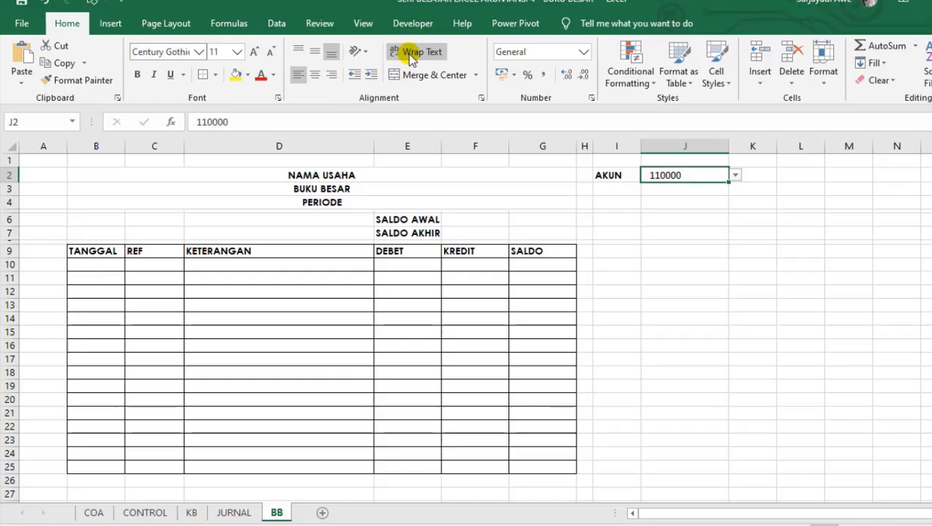
key("Tab")
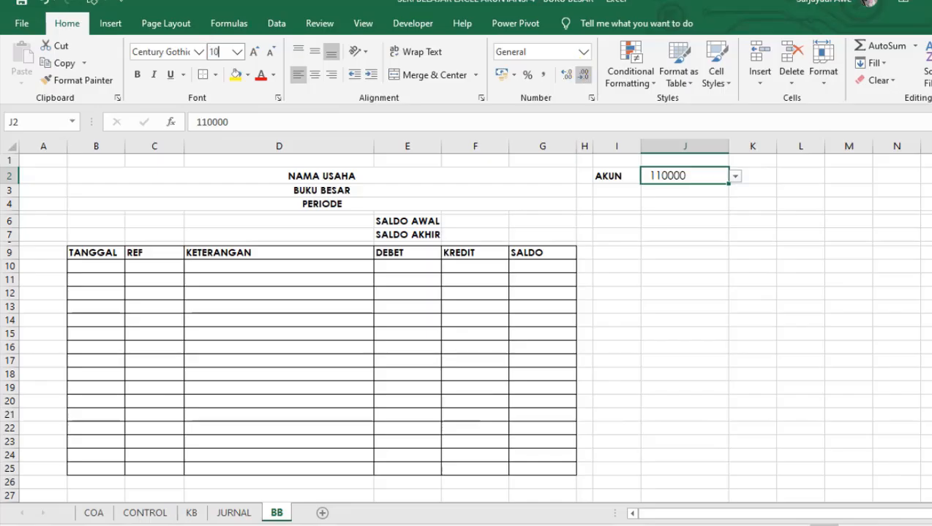
key("Return")
left_click(566, 296)
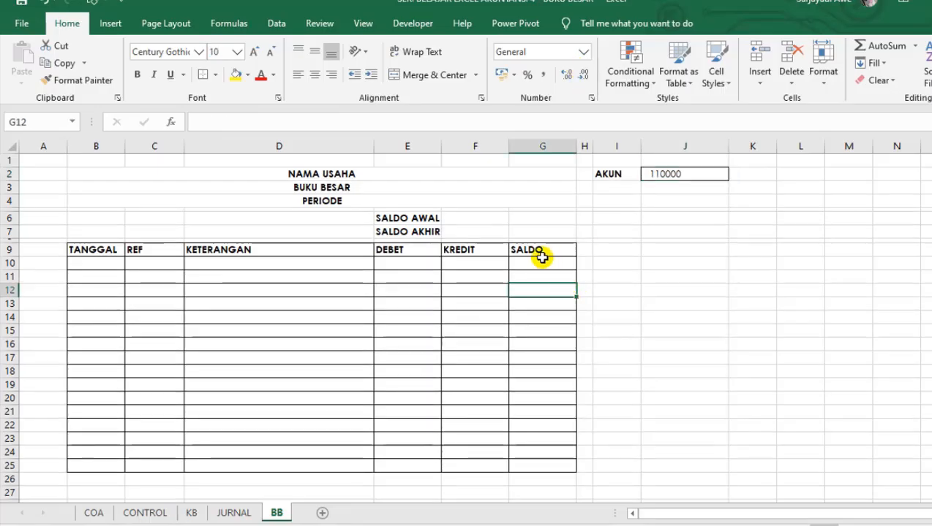
Choose account code 120000 from the dropdown list in cell J2.
left_click(659, 180)
left_click(735, 174)
left_click(715, 197)
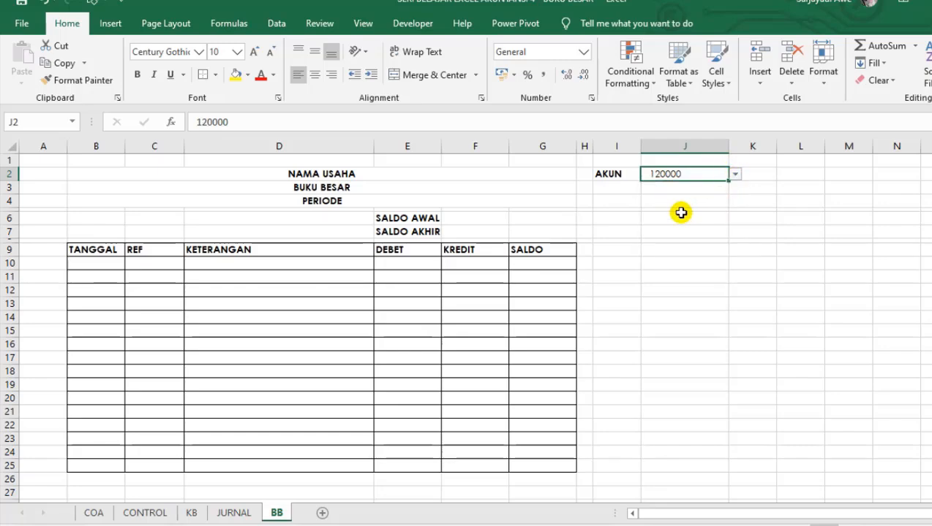
left_click(681, 213)
left_click(670, 173)
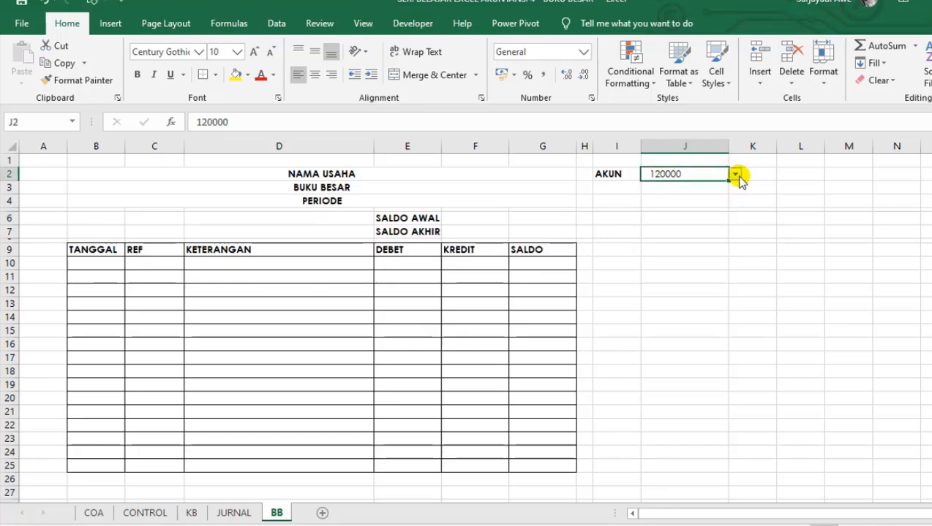
left_click(735, 174)
key("Escape")
left_click_drag(101, 285, 159, 289)
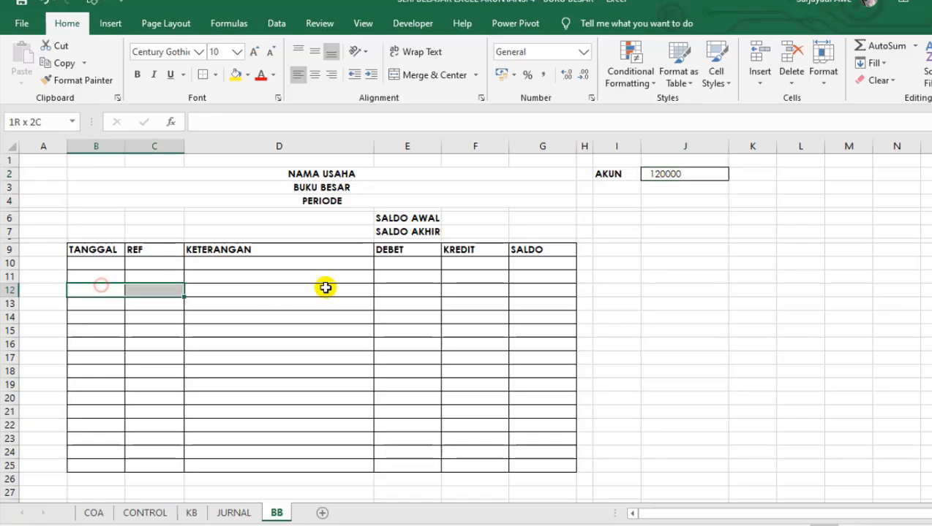
left_click_drag(326, 288, 496, 286)
left_click(277, 306)
left_click(239, 380)
left_click(346, 304)
left_click(198, 362)
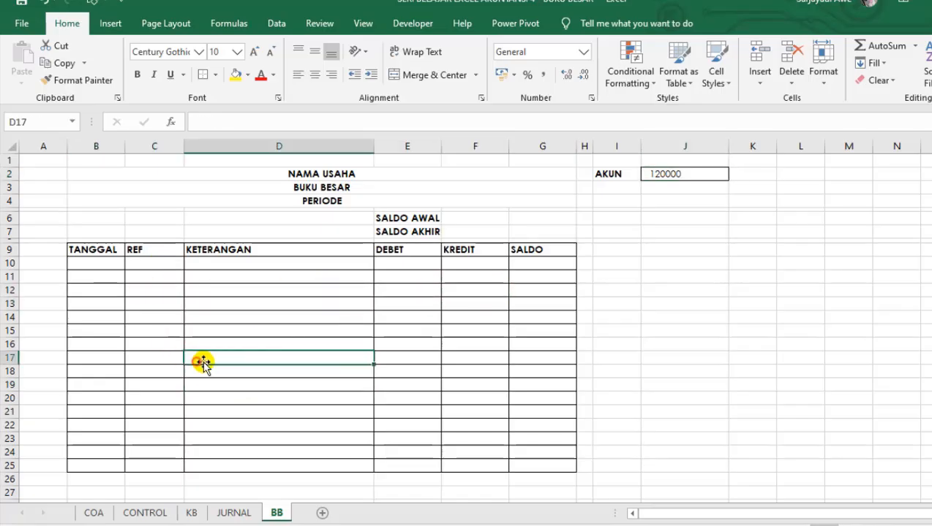
On the JURNAL sheet, enter the date 01/03/2020 in B7 and fill it down to B8.
left_click(223, 512)
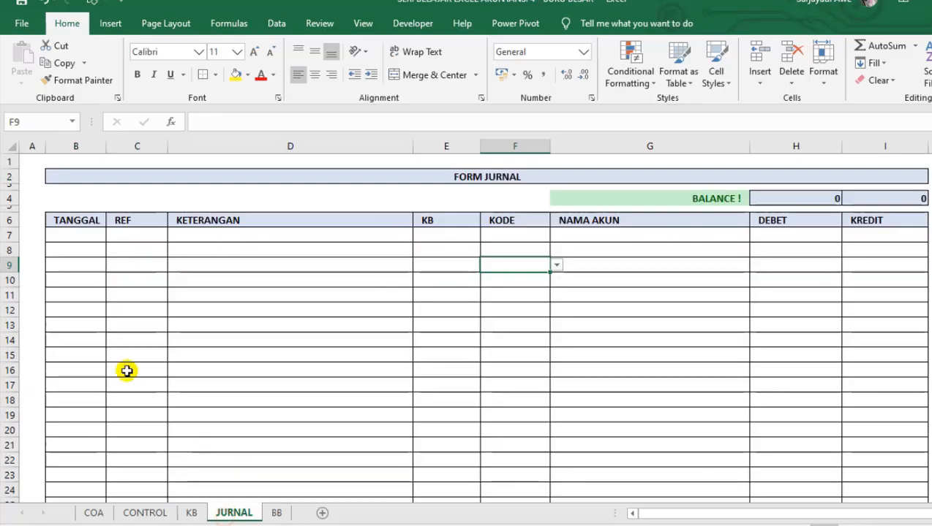
left_click(81, 239)
type("1/1/")
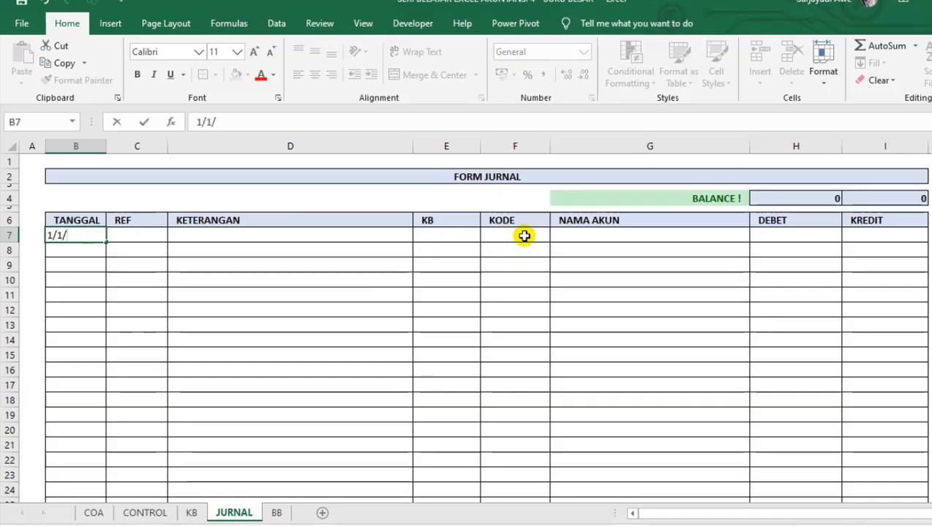
key("BackSpace")
key("BackSpace")
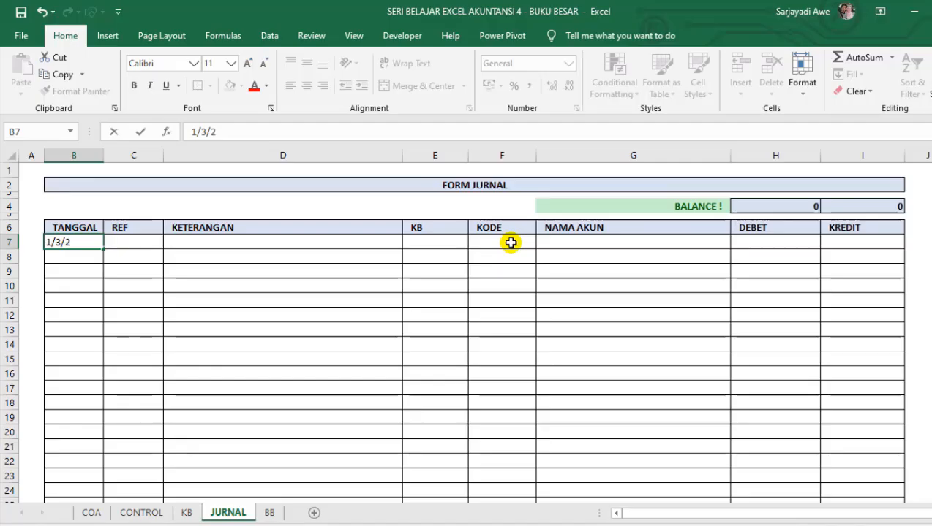
key("Return")
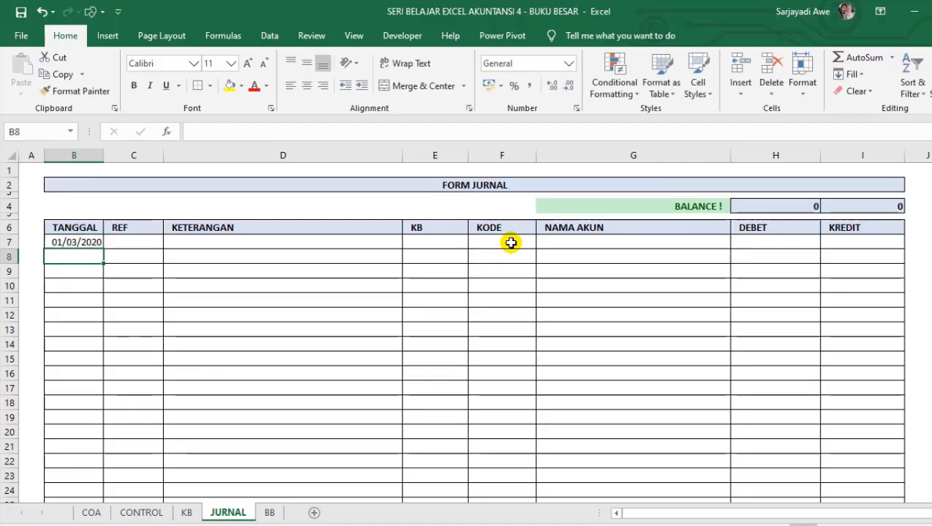
key("ctrl+d")
left_click(109, 273)
left_click(106, 245)
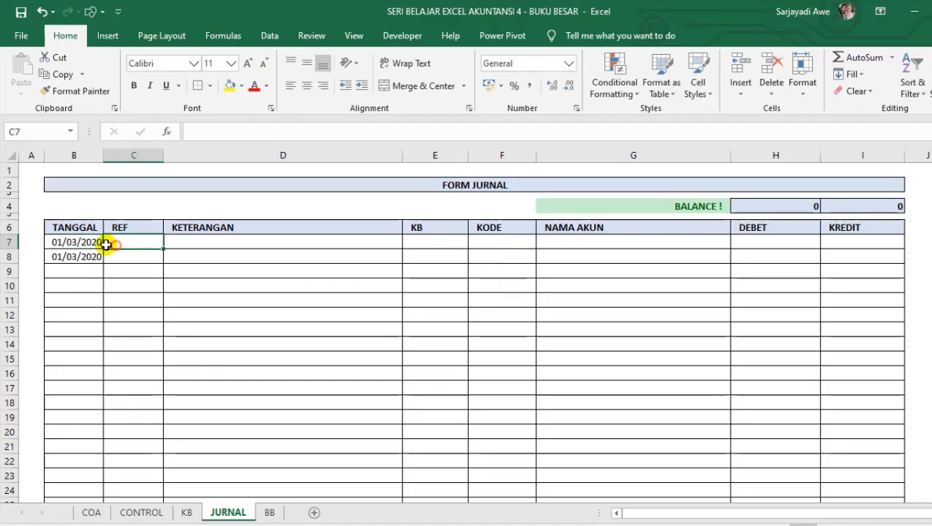
left_click_drag(92, 245, 93, 251)
Enter the reference JU-001 in C7 and repeat it in C8 under REF.
left_click(119, 242)
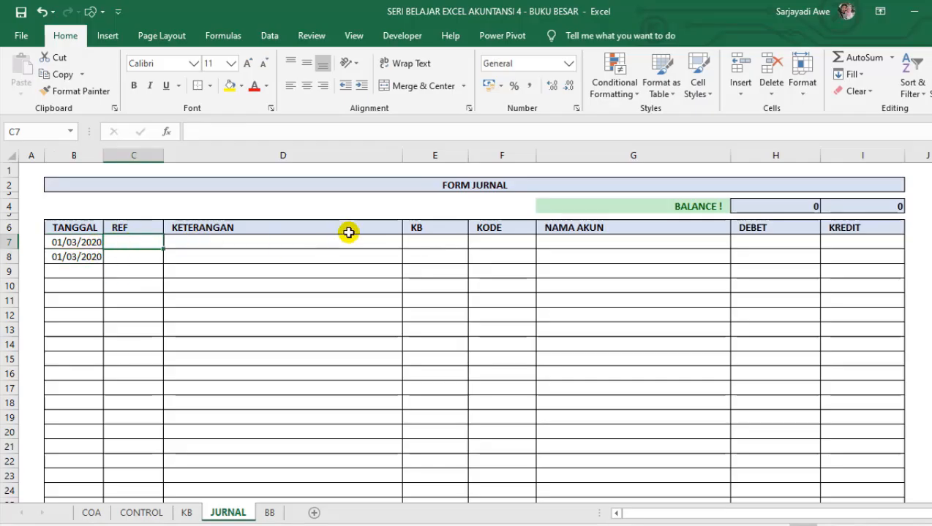
type("JU-001")
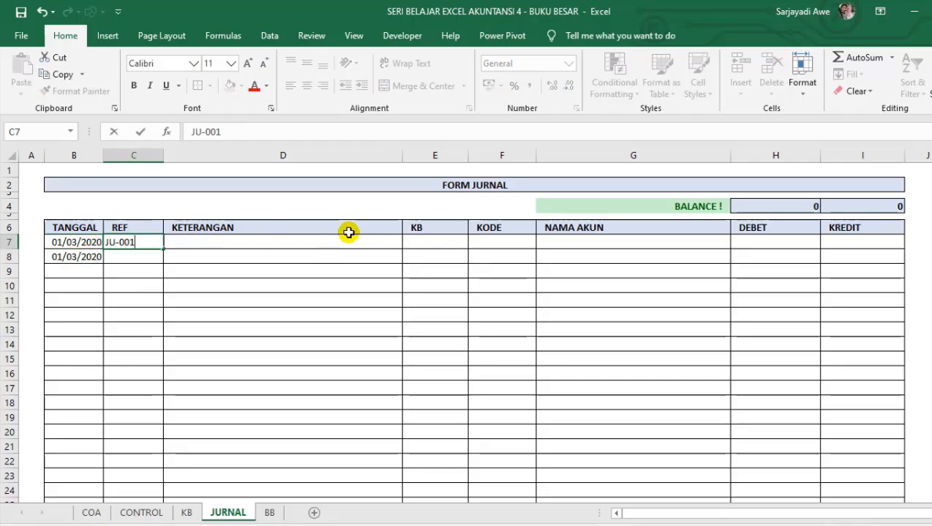
key("Return")
key("Right")
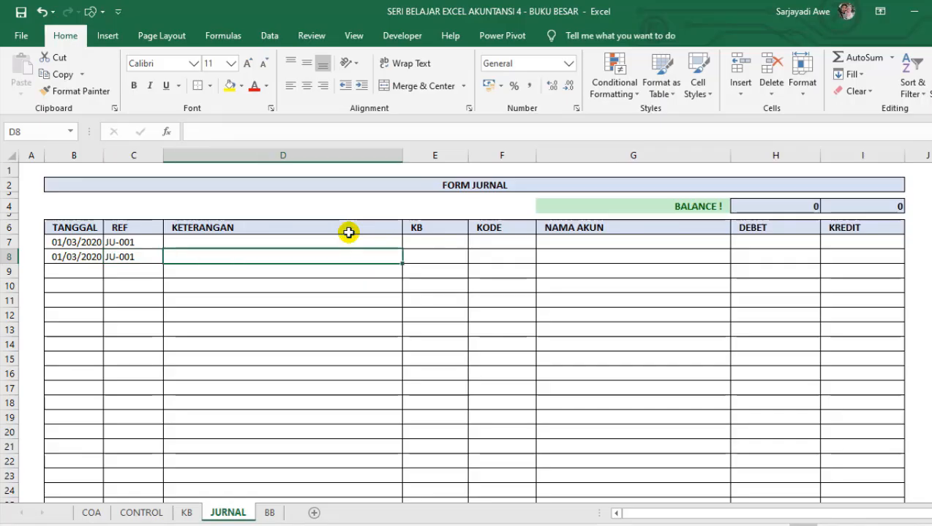
left_click(262, 238)
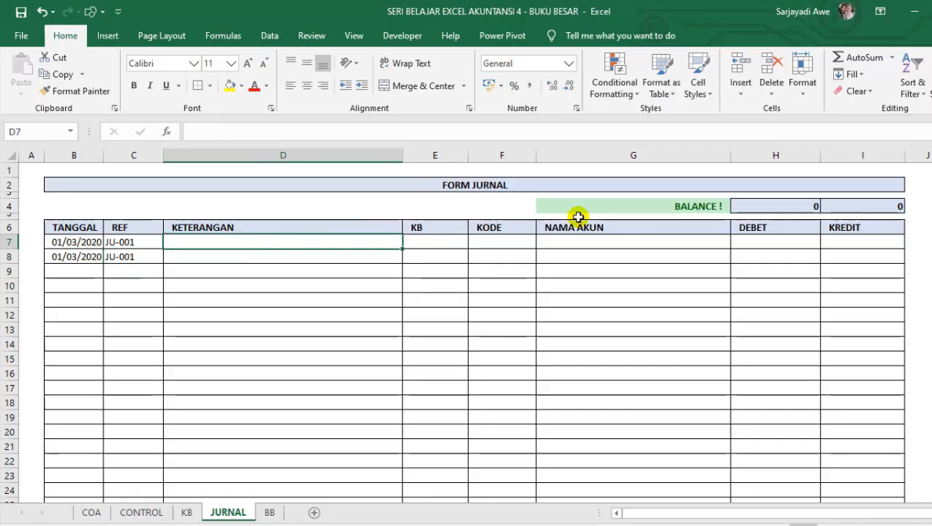
Enter the description "Pembelian Persediaan" in D7 and repeat it in D8 under KETERANGAN.
type("pE")
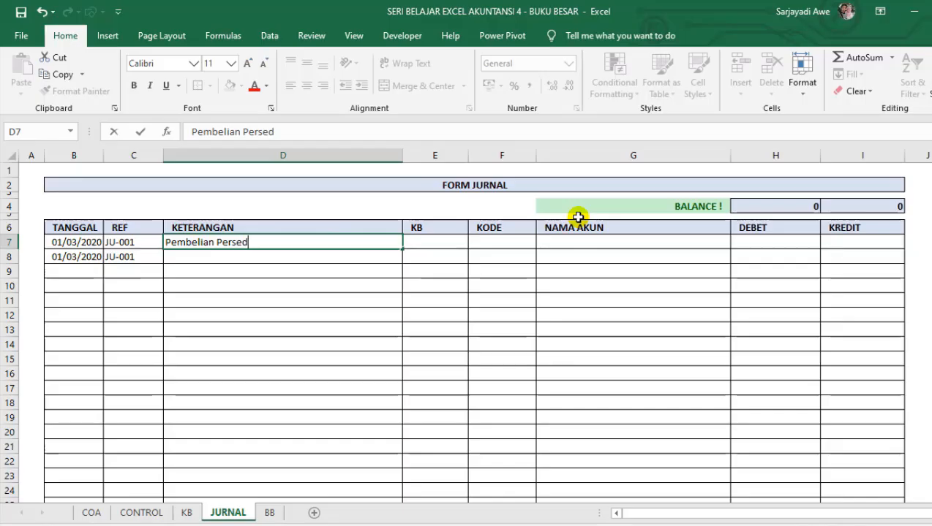
key("Return")
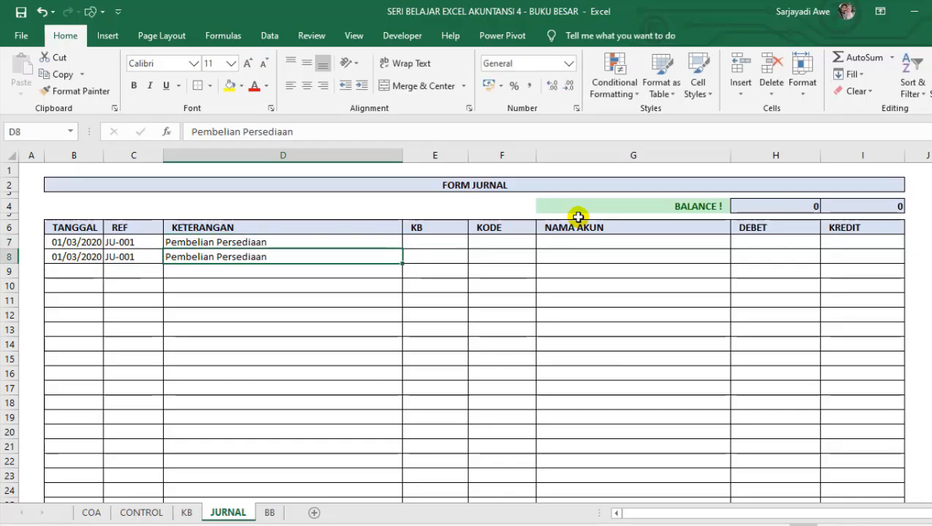
left_click(450, 251)
Examine the account codes offered by the KODE dropdown in F7 without choosing one.
left_click(481, 239)
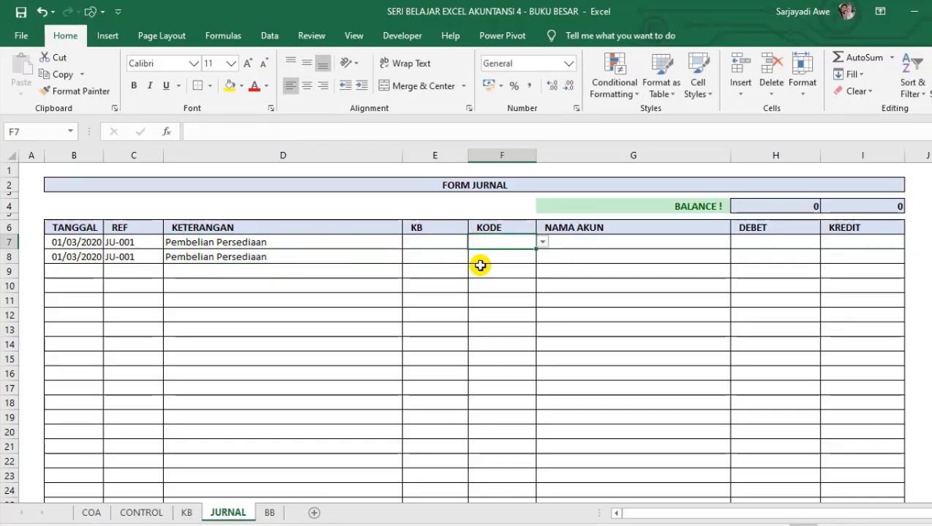
left_click(481, 266)
left_click(493, 239)
left_click(542, 244)
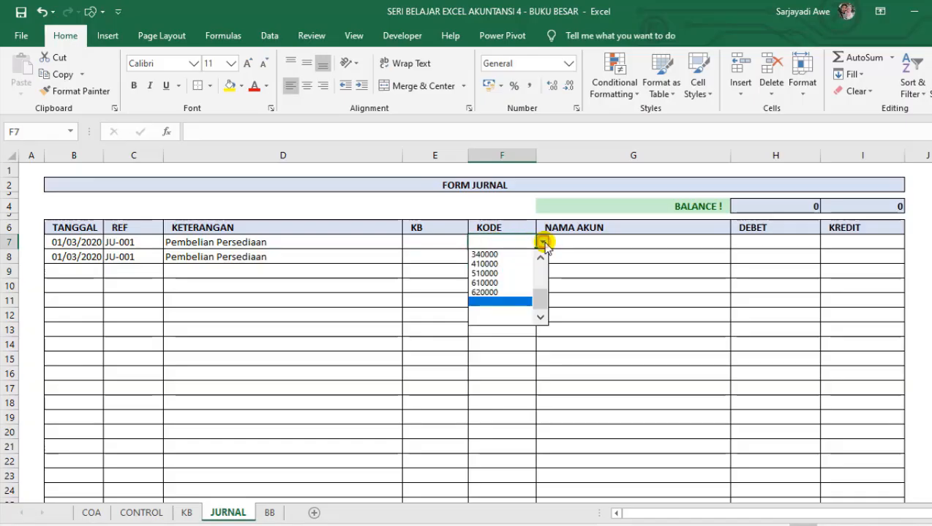
left_click_drag(538, 298, 540, 245)
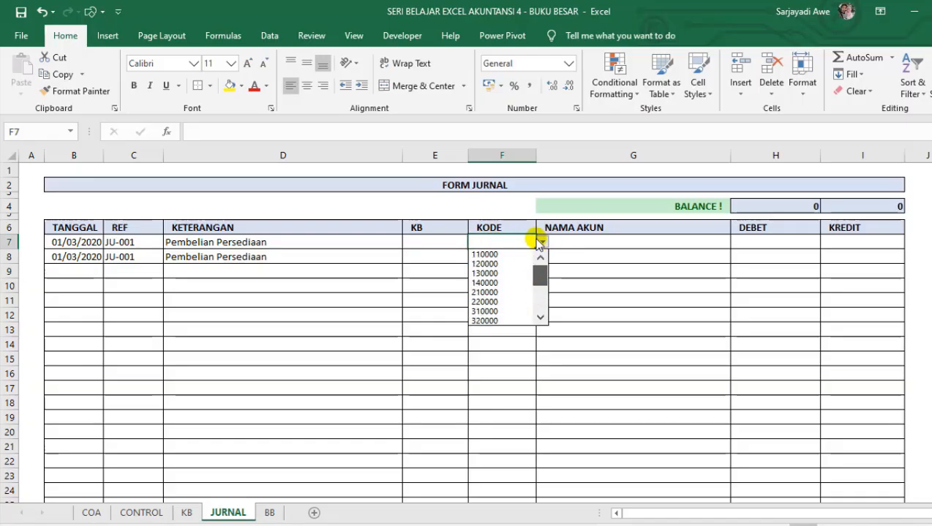
left_click(300, 368)
left_click(493, 254)
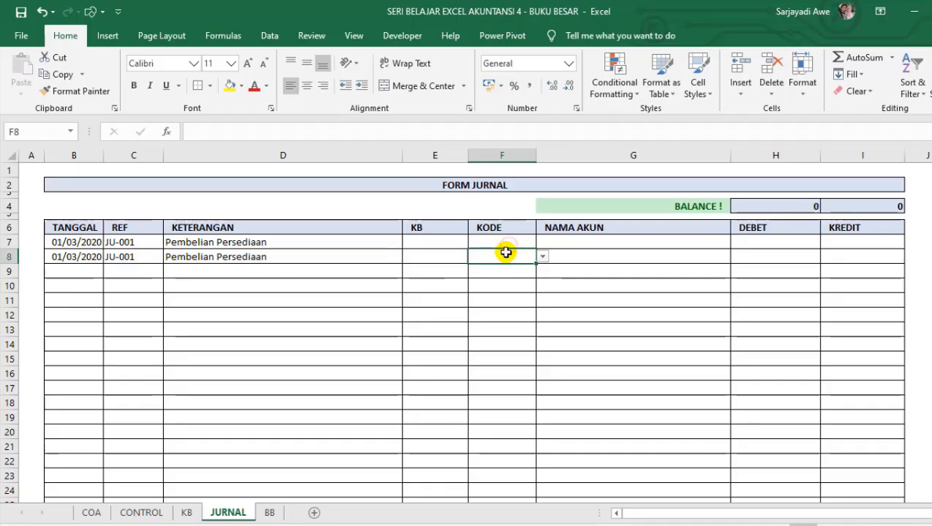
left_click(514, 230)
left_click(519, 241)
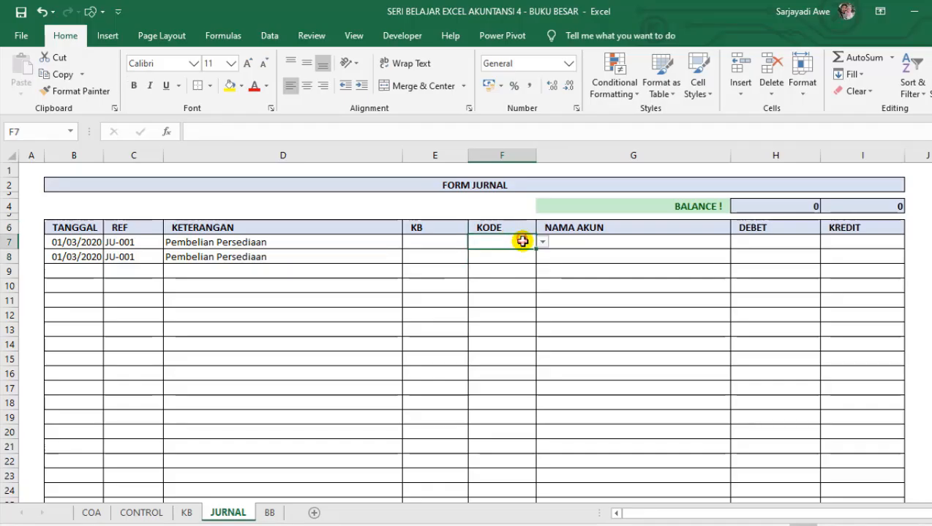
Review the account codes and names in the DAFTAR AKUN table on the COA sheet, and return to the JURNAL sheet.
left_click(119, 512)
left_click(93, 512)
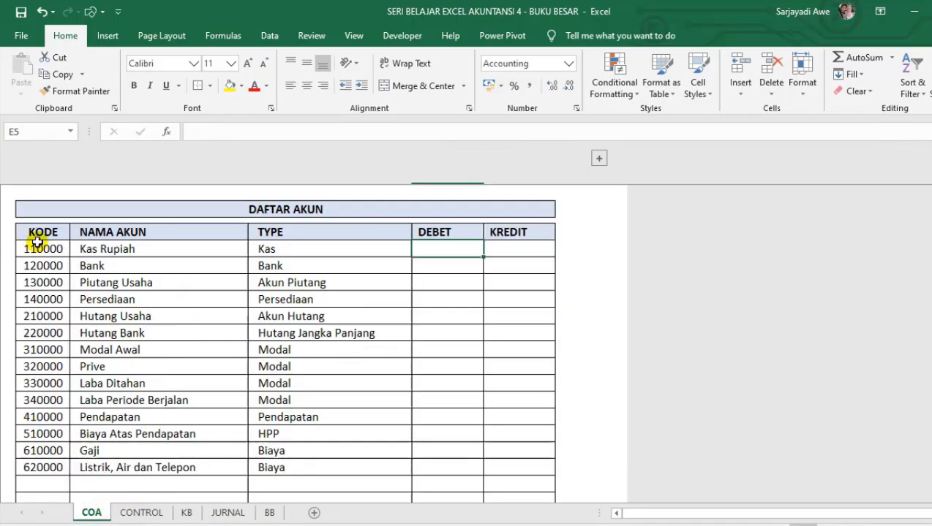
left_click_drag(36, 243, 384, 520)
left_click(54, 339)
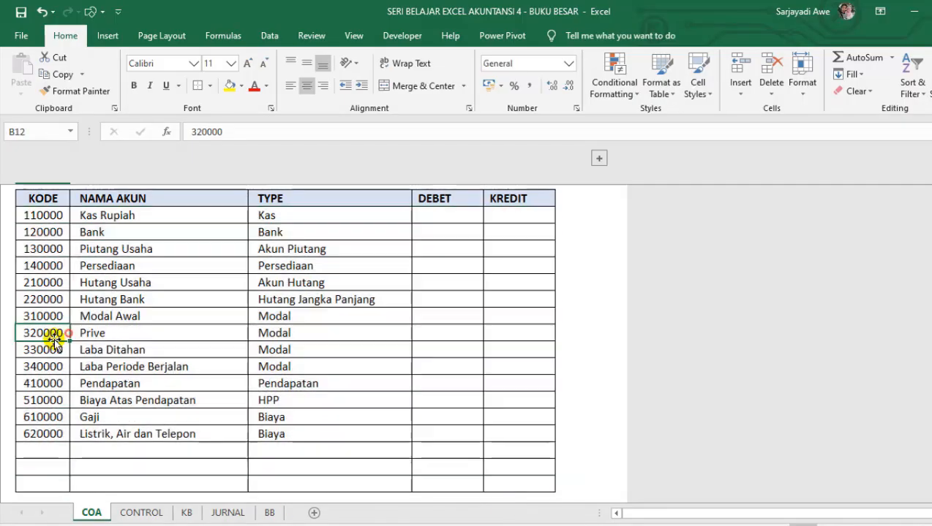
left_click(42, 215)
left_click(223, 512)
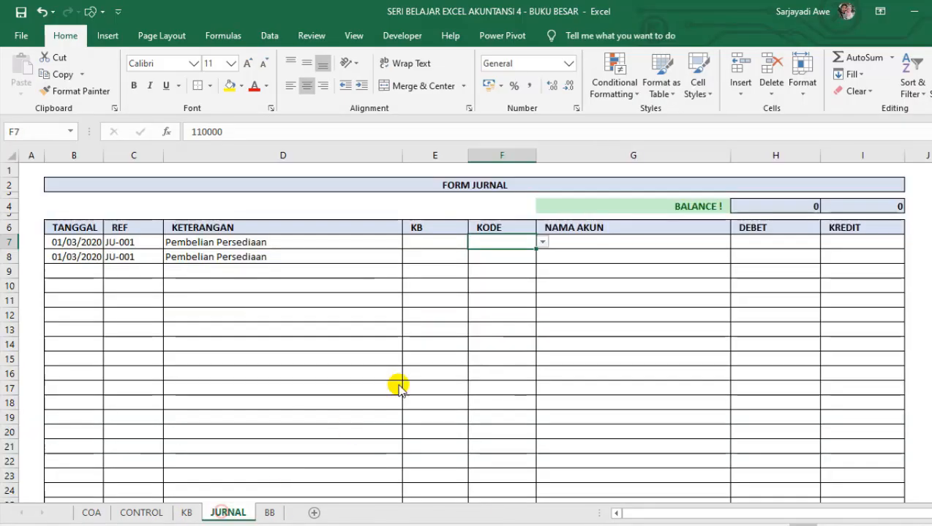
Link the account code in F7 to the Persediaan code 140000 on the COA sheet.
type("=")
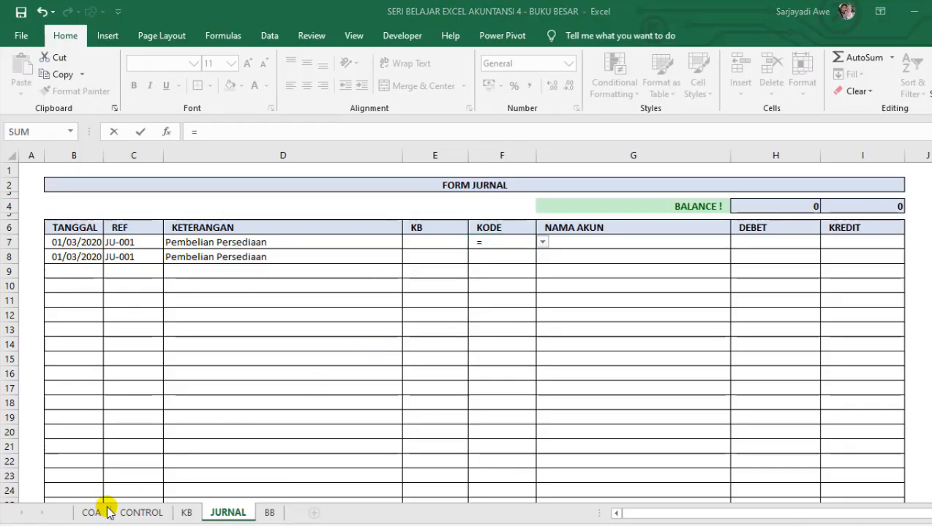
key("super+Tab")
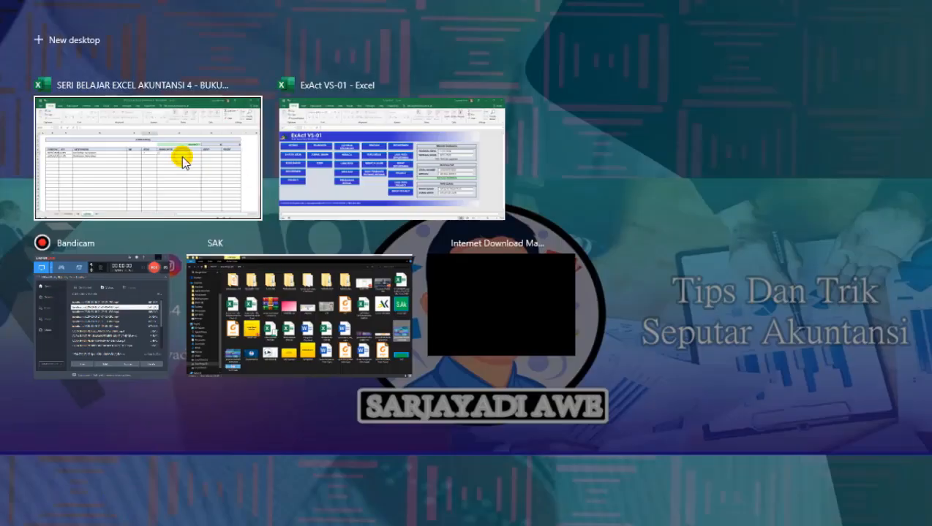
left_click(182, 156)
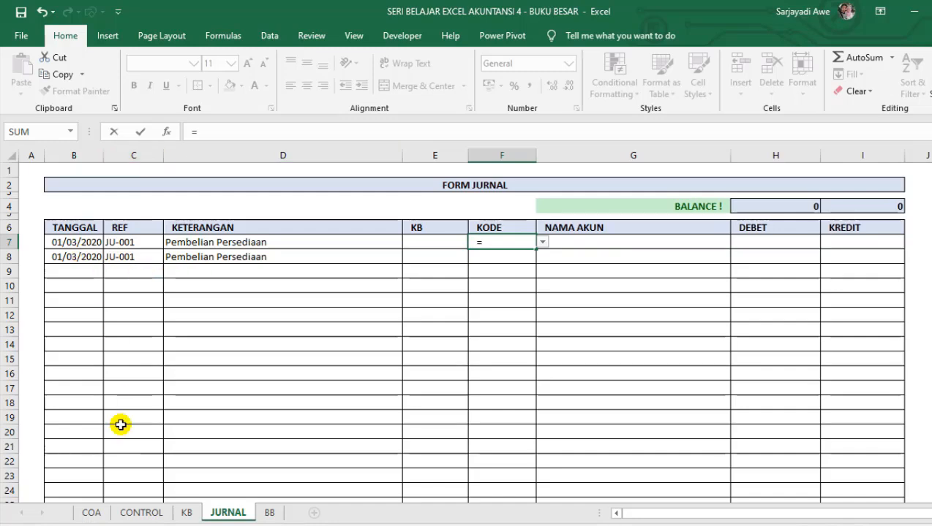
left_click(91, 514)
left_click(45, 216)
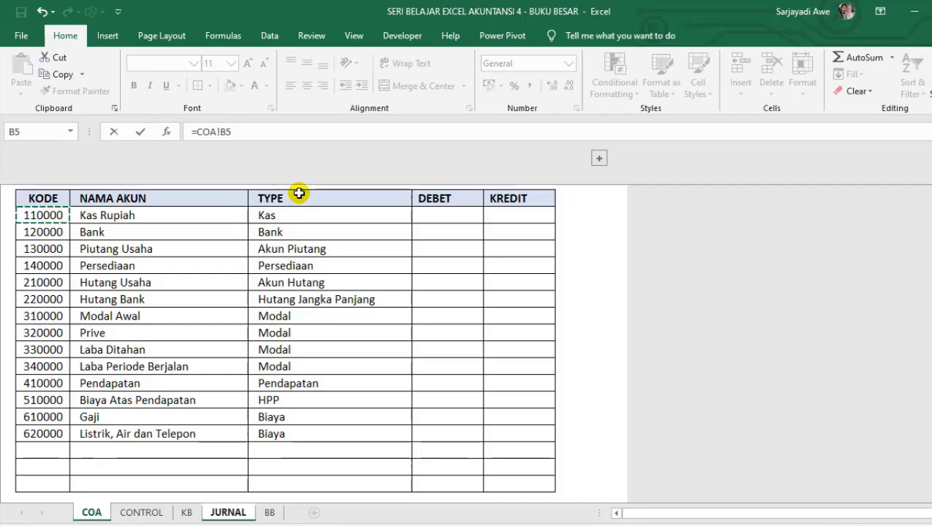
left_click(56, 248)
left_click(58, 299)
left_click(56, 333)
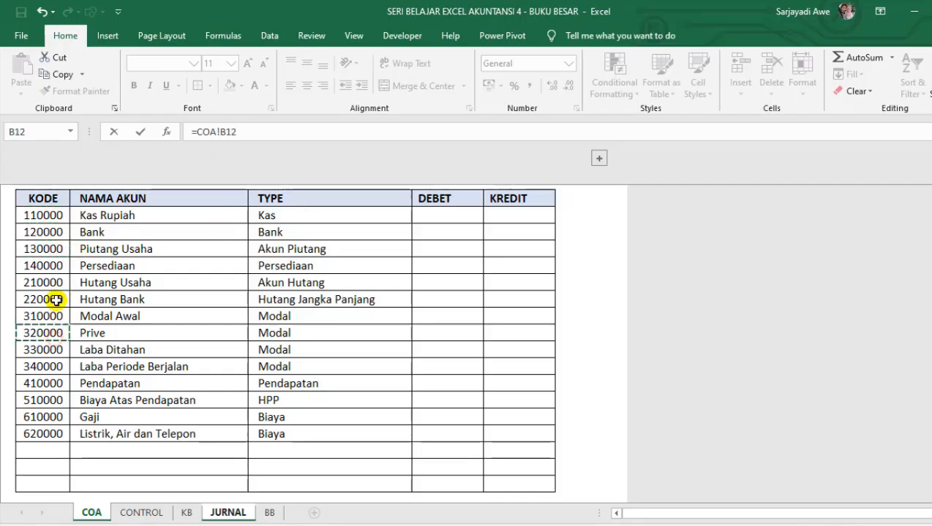
left_click(48, 263)
key("Return")
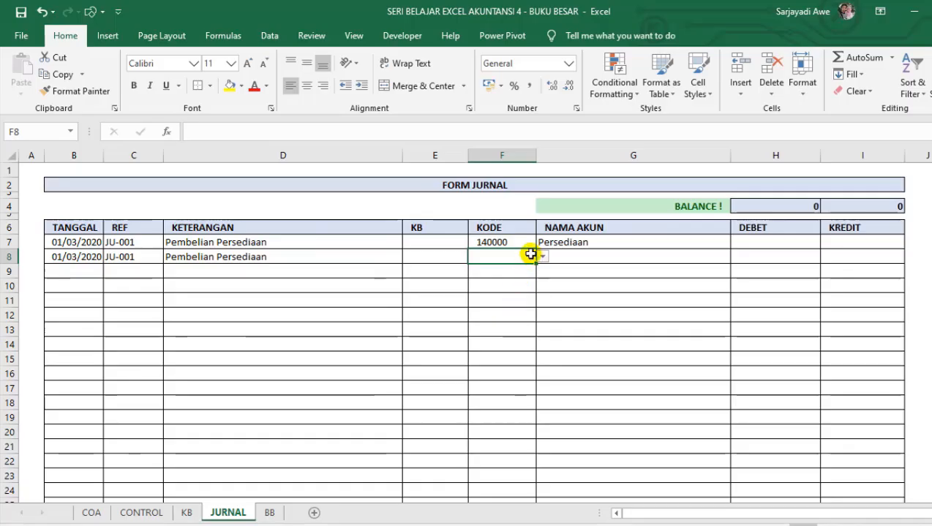
Link the account code in F8 to the Kas Rupiah code in COA!B5.
type("=")
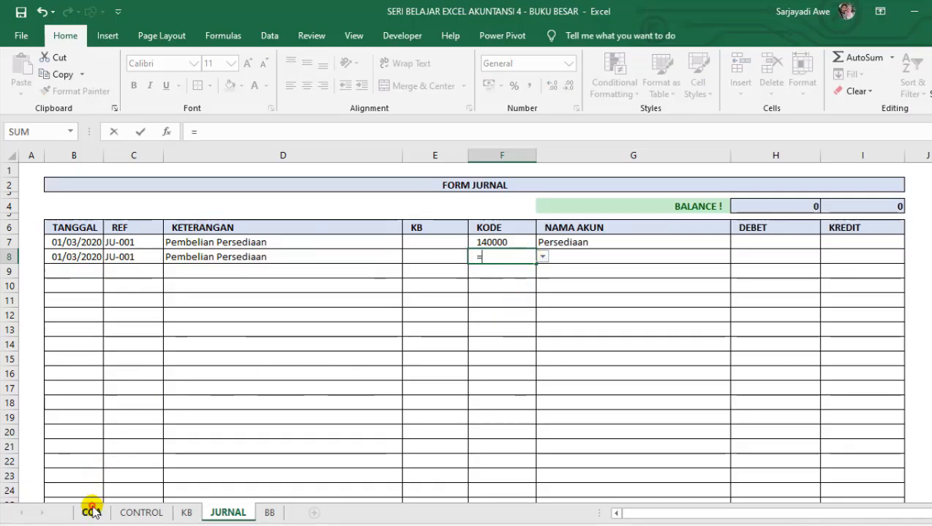
left_click(90, 512)
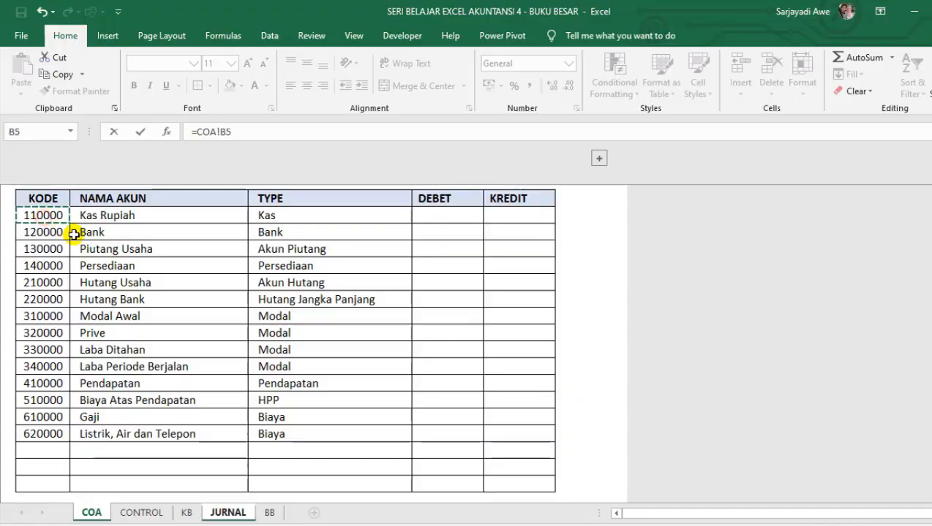
key("Return")
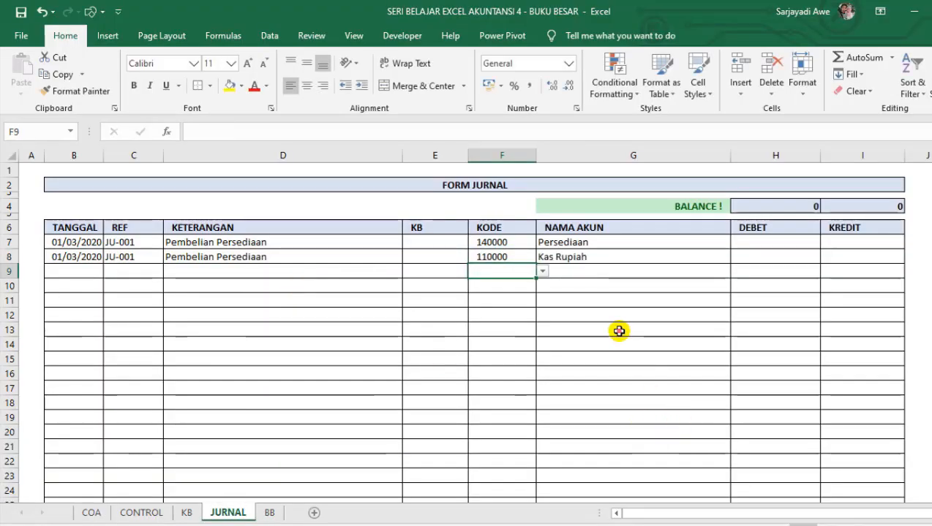
Enter 120000 as the DEBET amount for Persediaan in H7.
left_click(591, 242)
left_click(770, 224)
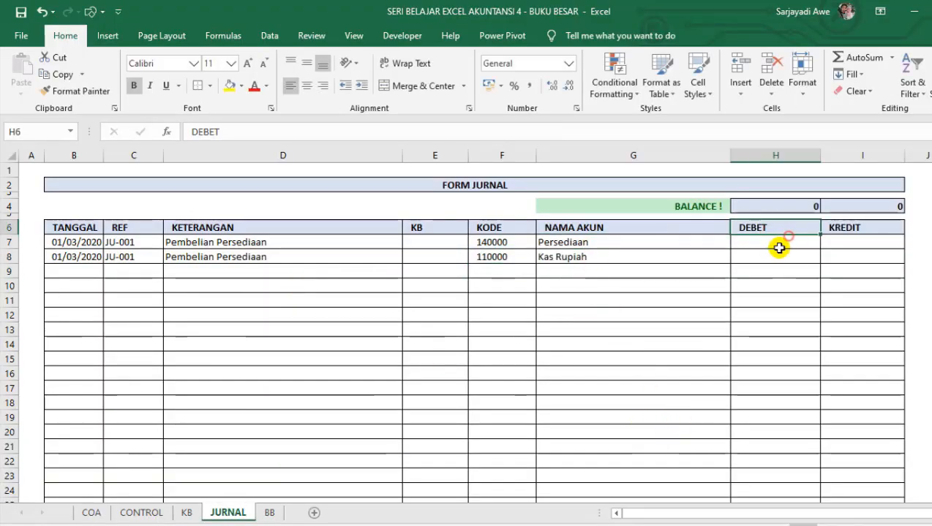
left_click(776, 247)
type("120000")
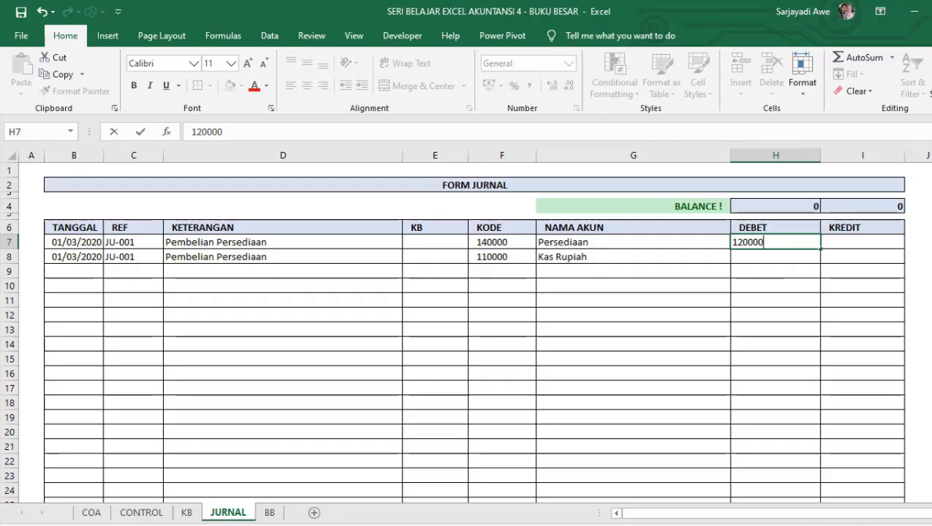
key("Return")
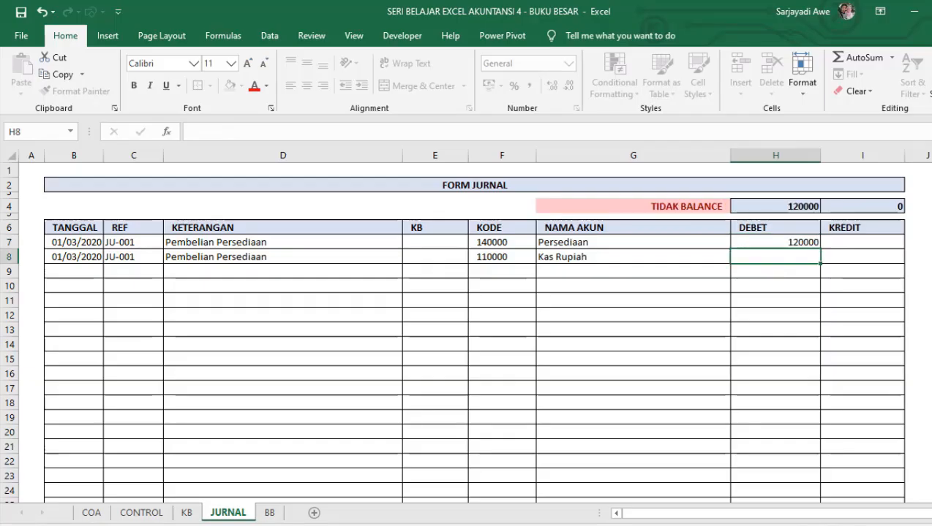
Set the KREDIT amount for Kas Rupiah in I8 with the formula =H7.
key("Right")
type("=")
left_click(808, 242)
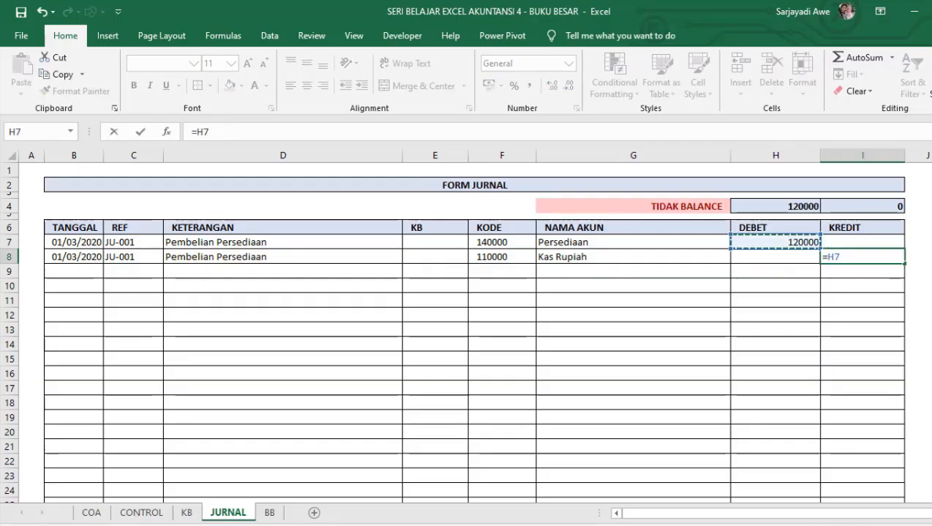
key("Return")
left_click(817, 236)
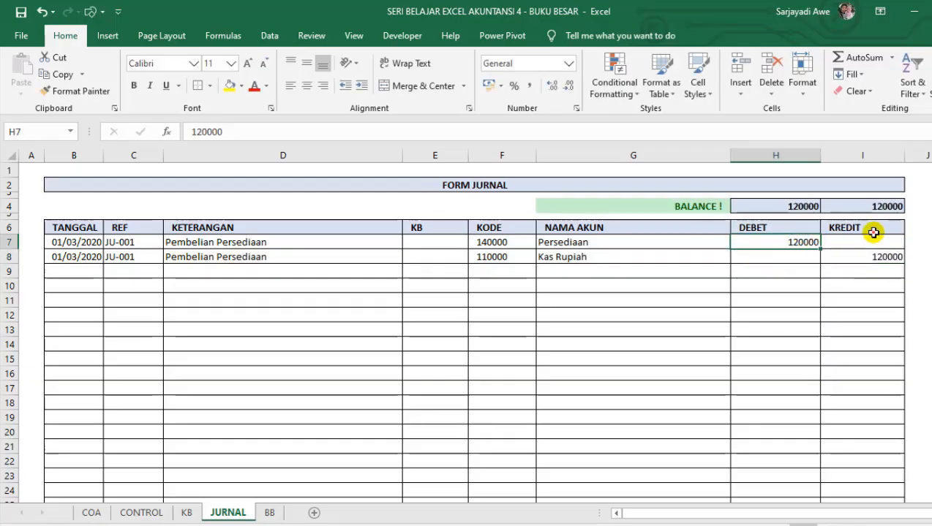
Apply the comma number style to the whole DEBET and KREDIT columns, H and I.
left_click(845, 231)
left_click_drag(781, 161, 847, 157)
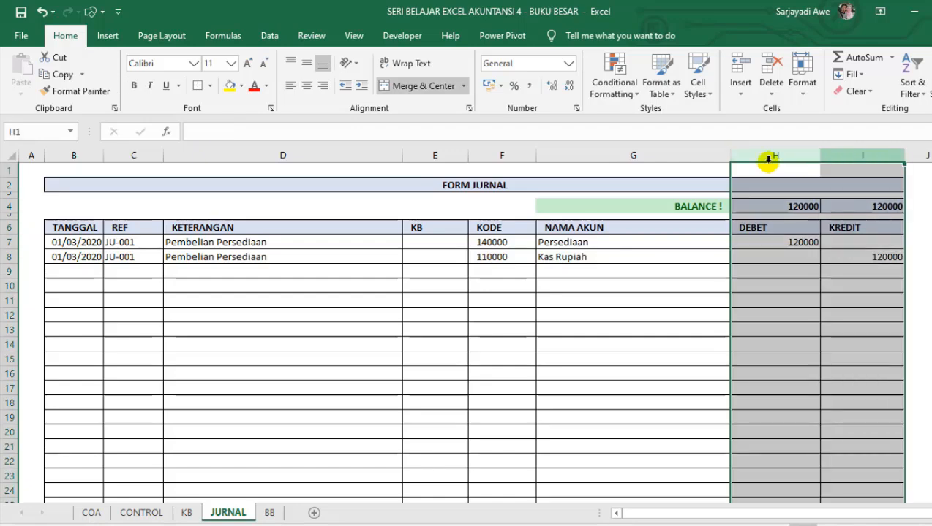
left_click(534, 87)
left_click(667, 275)
left_click(784, 287)
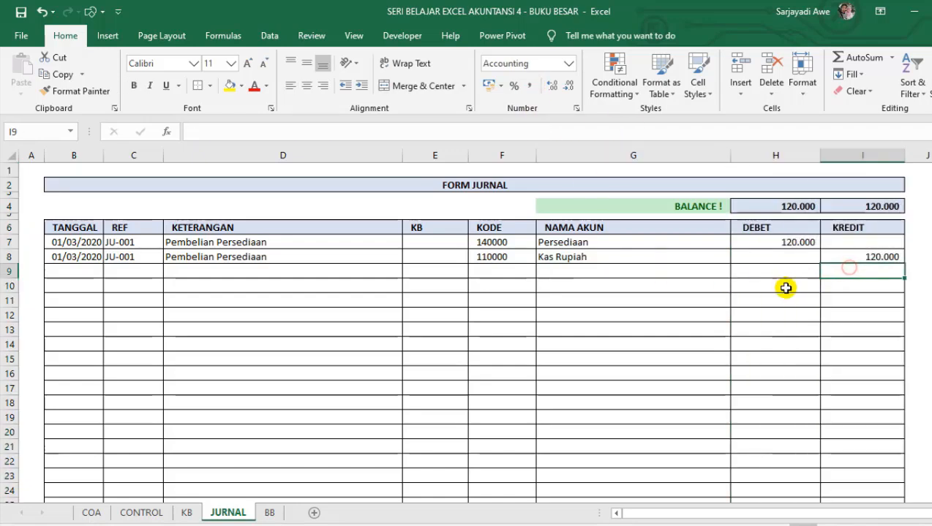
left_click(782, 257)
Enter the date 02/03/2020 in B10 and repeat it in B11 under TANGGAL.
left_click(487, 318)
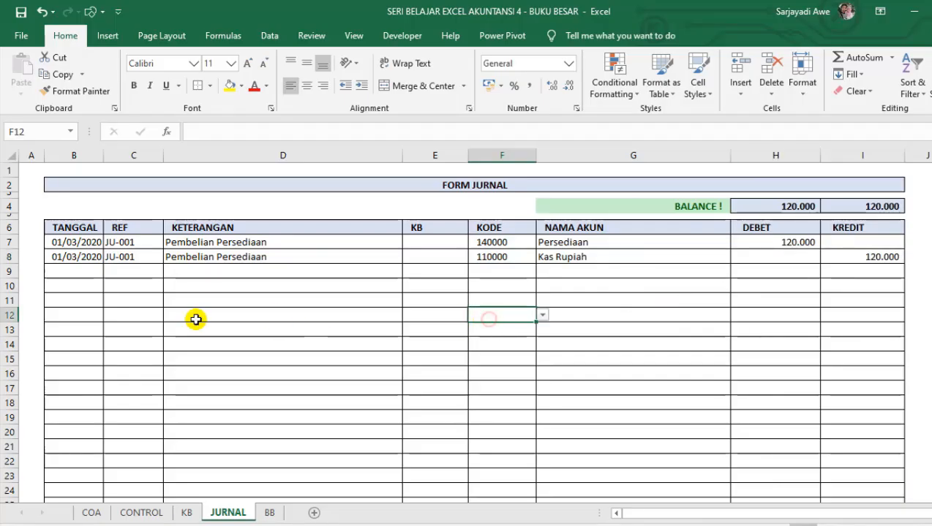
left_click(69, 288)
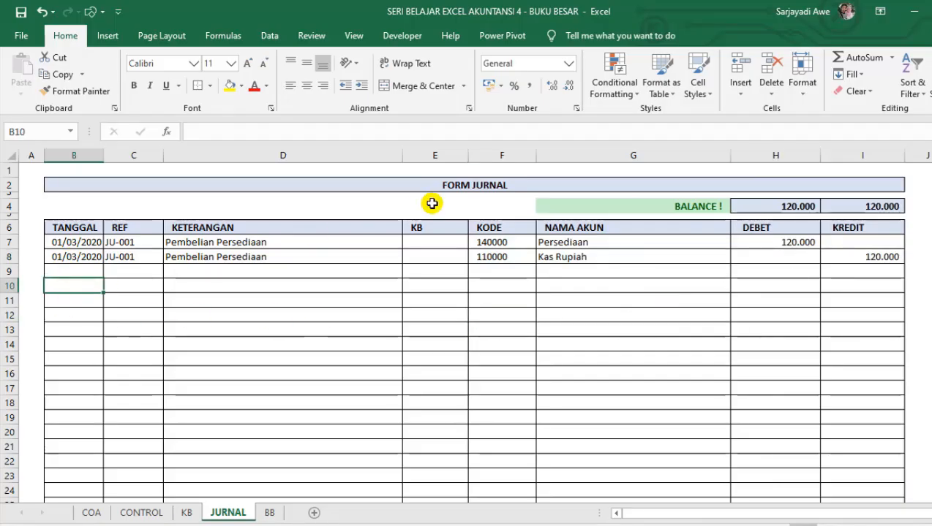
type("2/3/20")
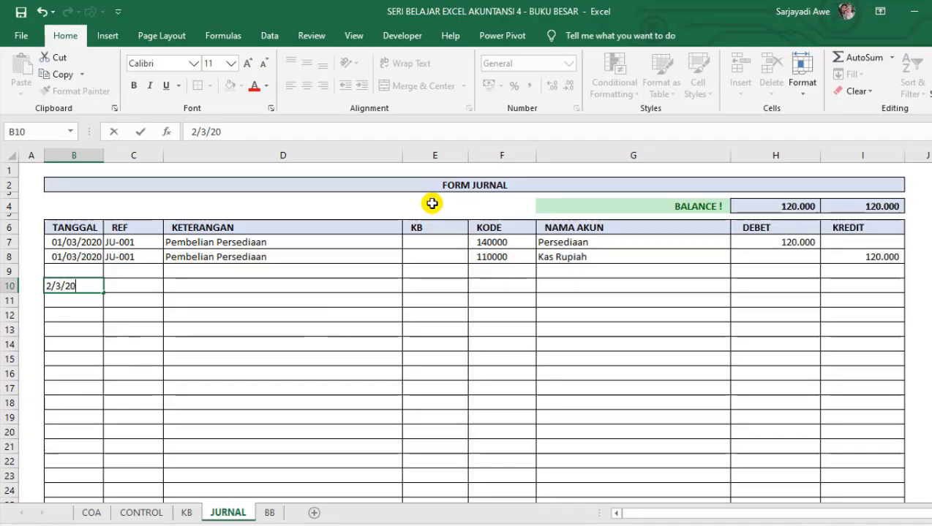
key("Return")
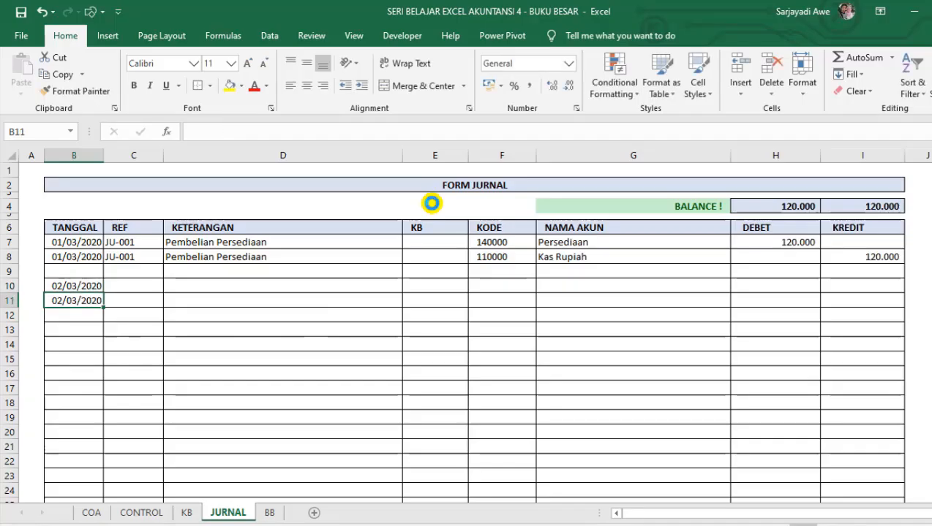
Enter the reference JU-002 in C10 and repeat it in C11 under REF.
key("Right")
key("Up")
key("Up")
key("Down")
type("J")
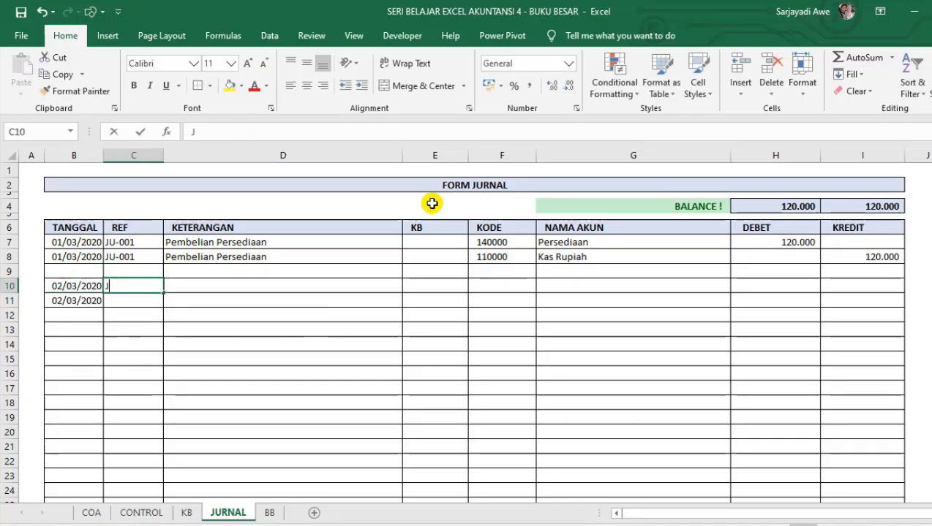
type("u")
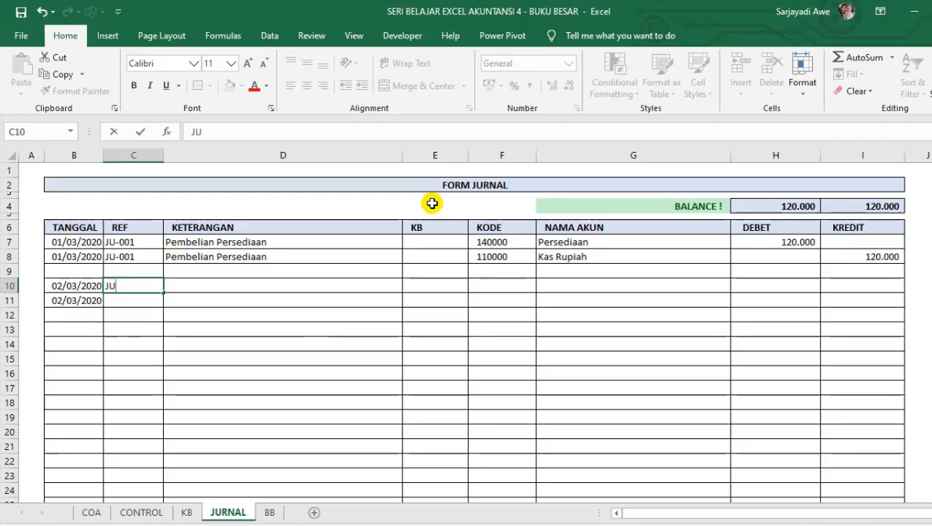
key("Return")
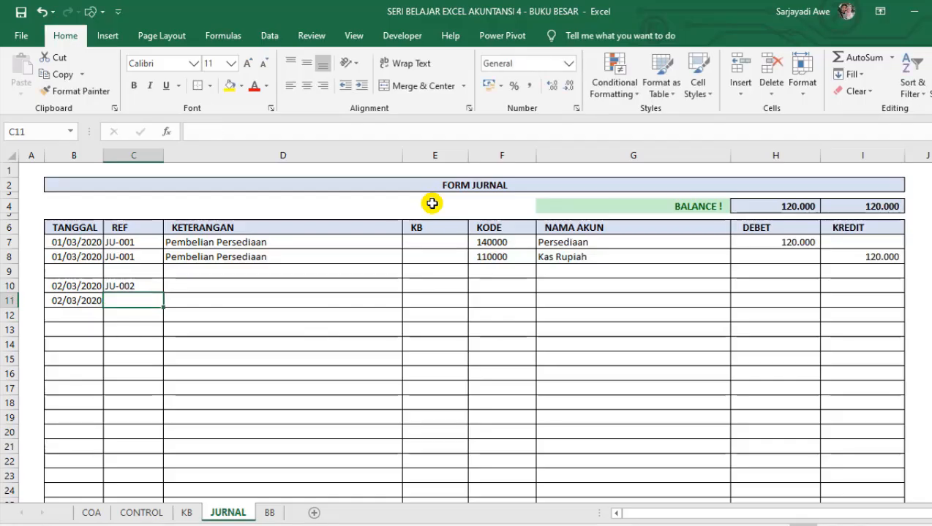
Enter the description Penjualan Barang in D10 and repeat it in D11 under KETERANGAN.
key("Right")
key("Up")
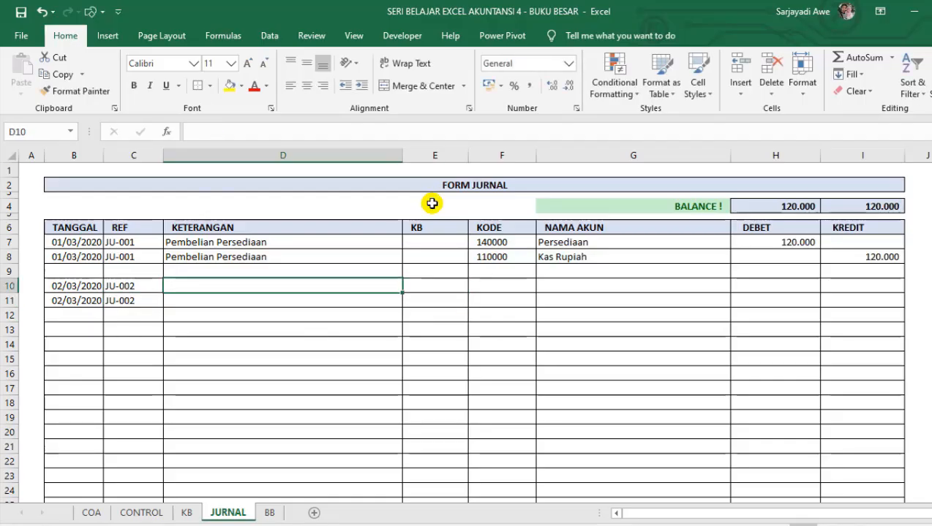
type("Penjualan Barang")
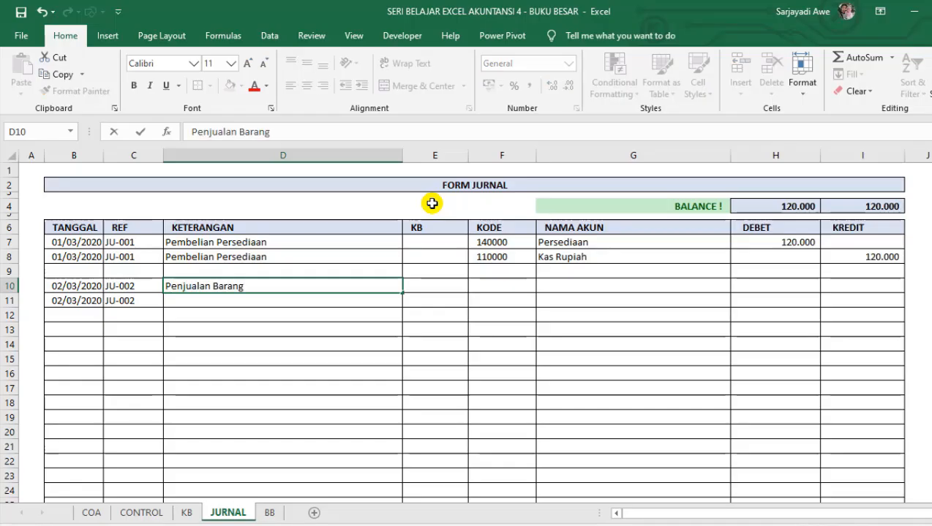
key("Return")
key("ctrl+d")
key("Up")
Set the DEBET amount for Persediaan in H7 with the formula =5*30000.
key("Right")
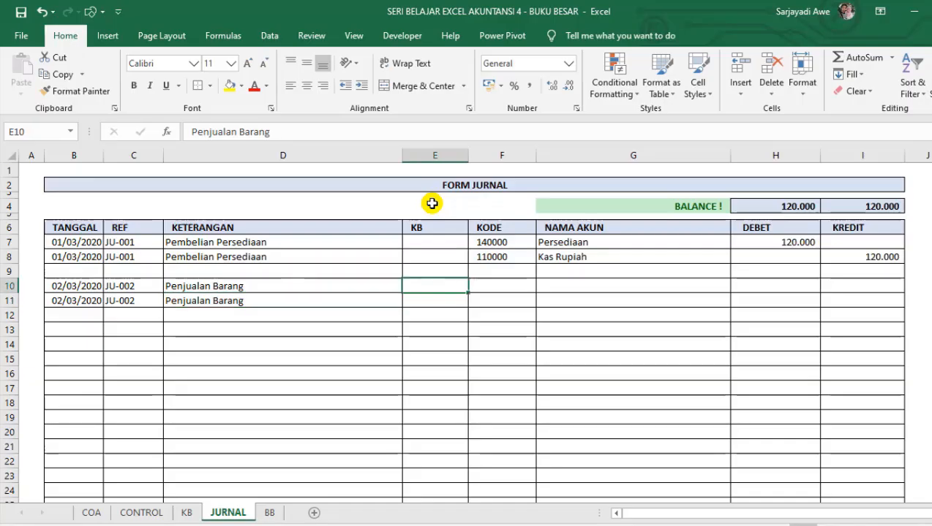
key("Right")
key("Right")
key("Right")
key("Up")
key("Up")
key("Up")
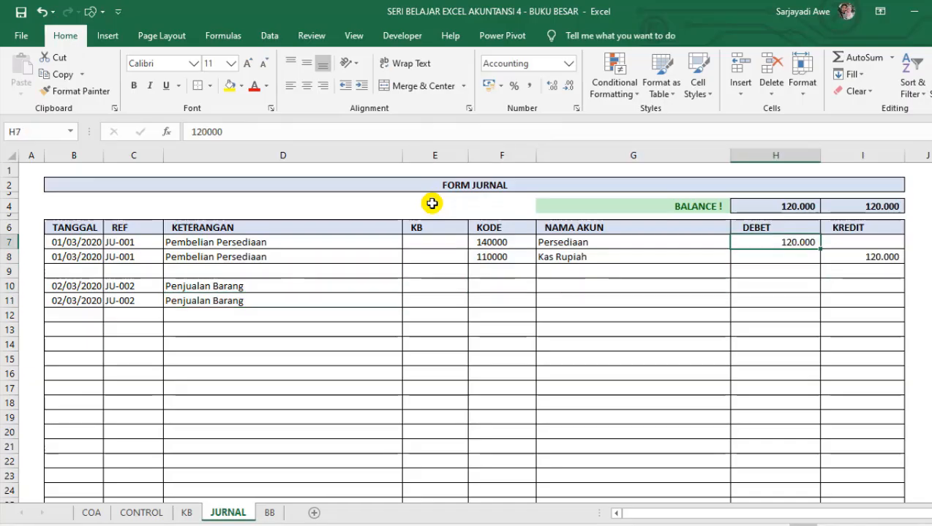
type("=5*3")
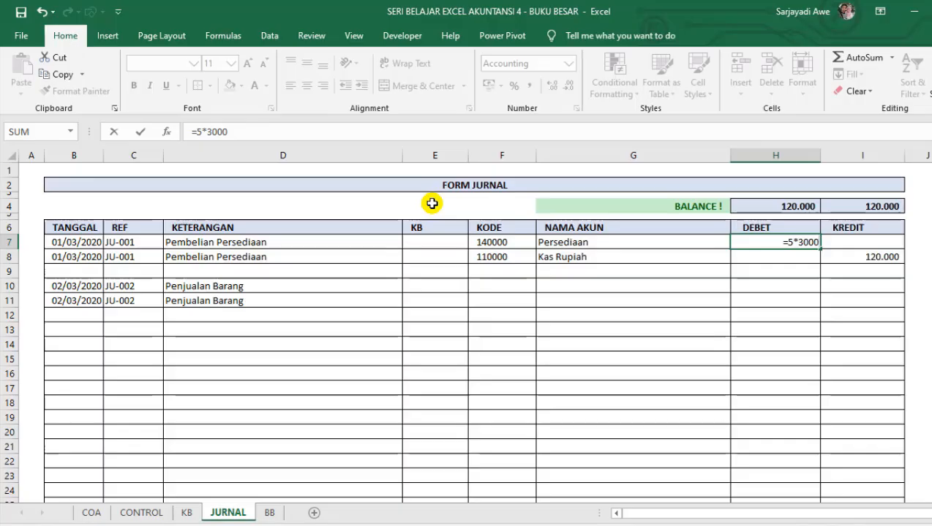
type("0000")
key("Return")
key("Up")
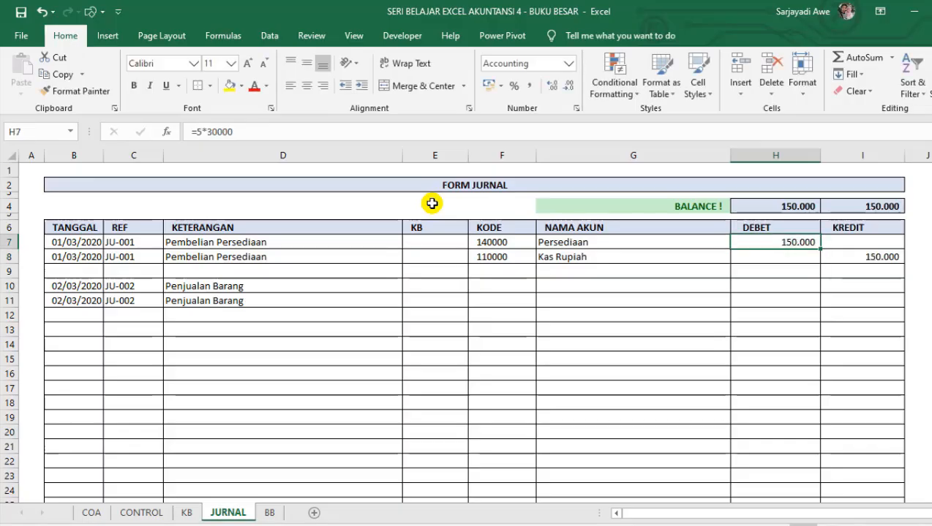
Re-enter the KREDIT amount for Kas Rupiah in I8 as a formula referencing H7.
key("Right")
key("Down")
type("=")
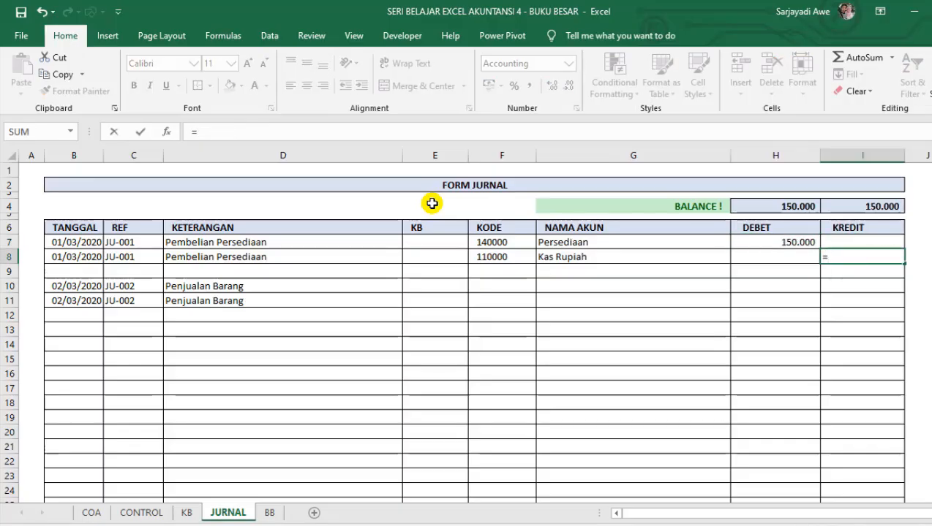
key("Up")
key("Left")
key("Return")
Choose account code 410000 in F10 for the first JU-002 line.
key("Left")
key("Left")
key("Left")
key("Left")
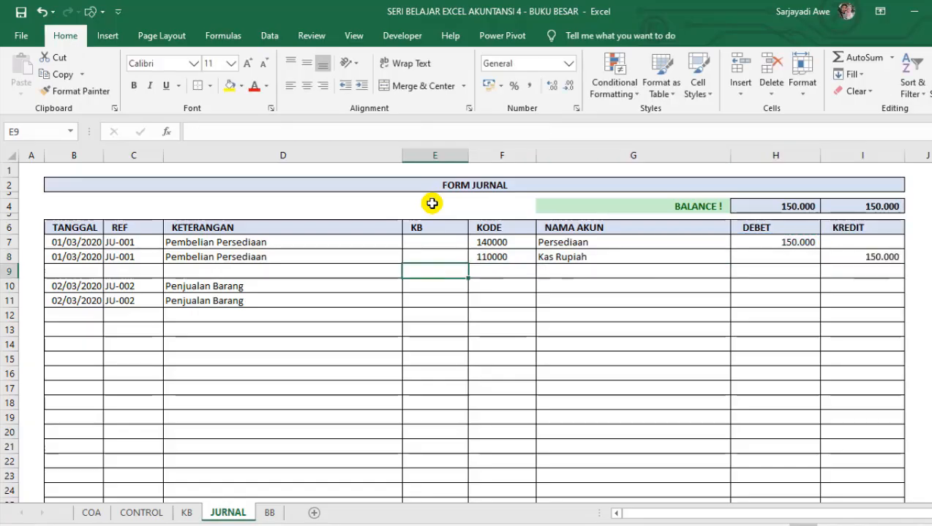
key("Right")
key("Left")
key("Left")
key("Down")
key("Right")
key("Right")
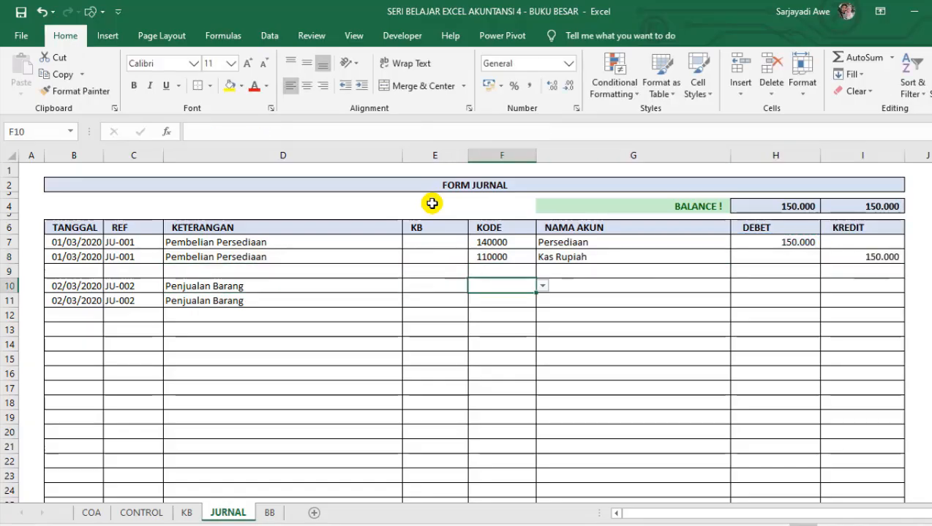
left_click(541, 290)
mouse_move(540, 340)
left_mouse_down()
mouse_move(541, 299)
mouse_move(540, 336)
left_mouse_up()
left_click(490, 348)
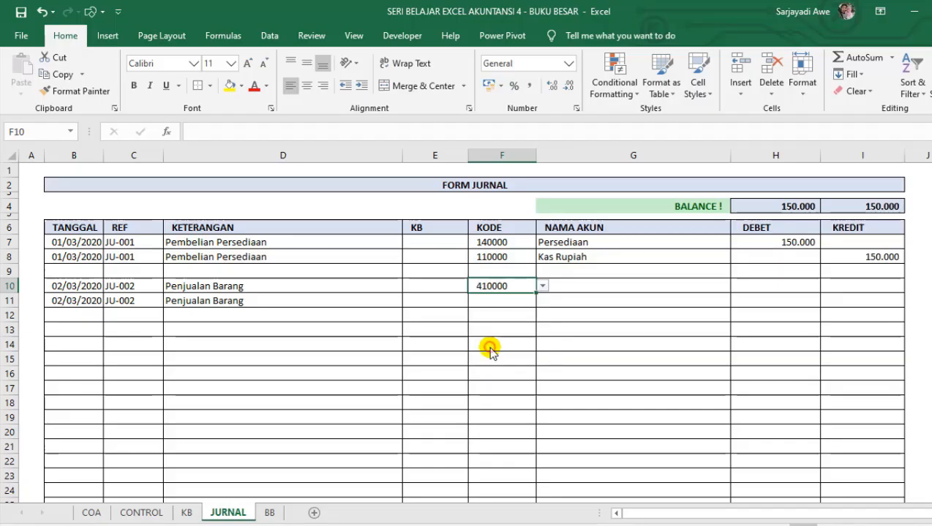
Set the KODE in F10 to the Kas Rupiah account code with the formula =F8.
left_click(503, 301)
left_click(530, 286)
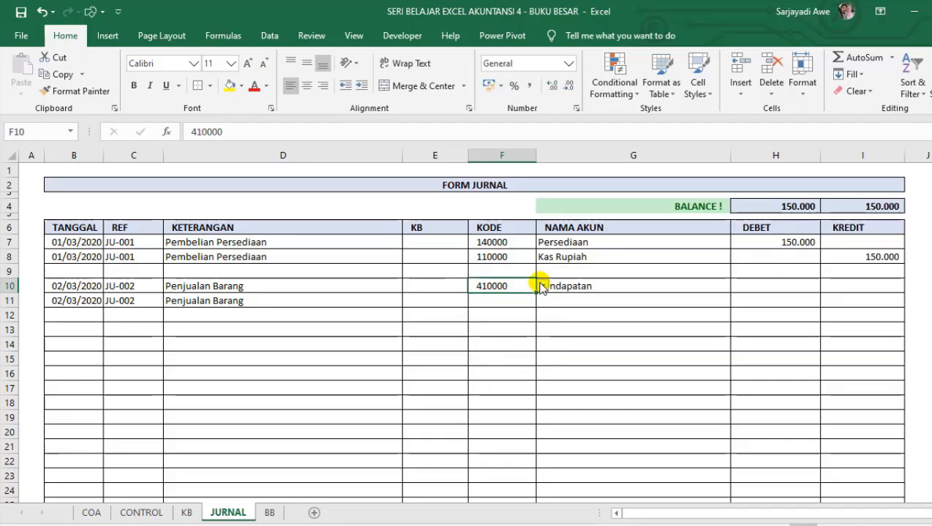
type("=")
key("Up")
key("Up")
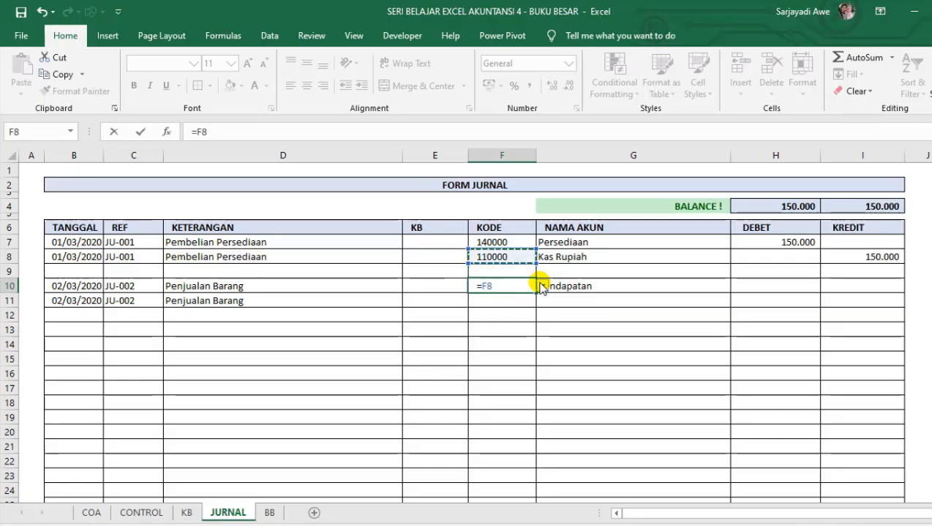
key("Return")
key("Up")
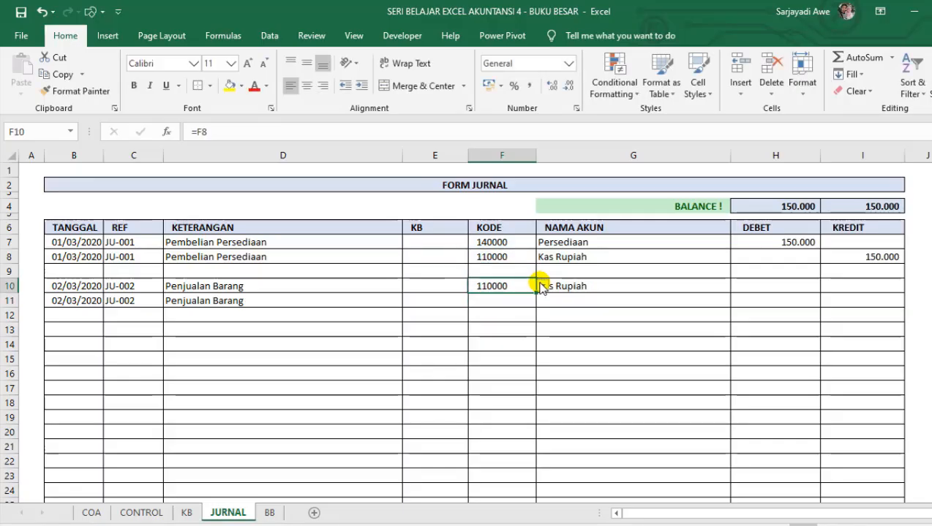
Set the KODE in F11 to the Pendapatan account with the formula =COA!B15.
key("Down")
type("=")
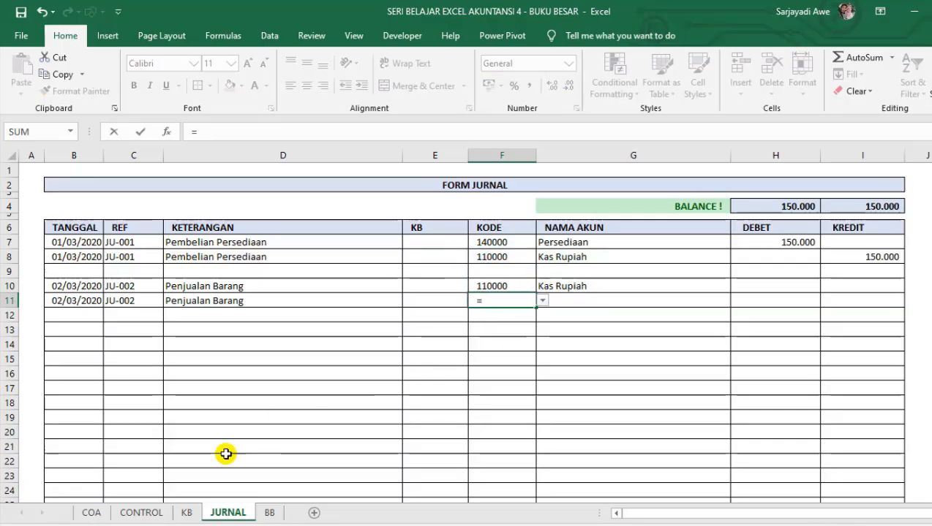
left_click(91, 513)
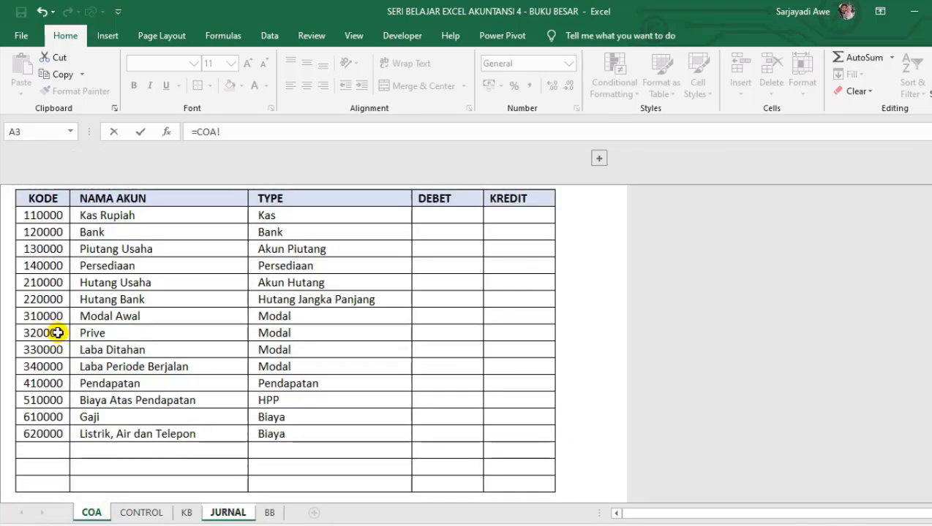
left_click(45, 383)
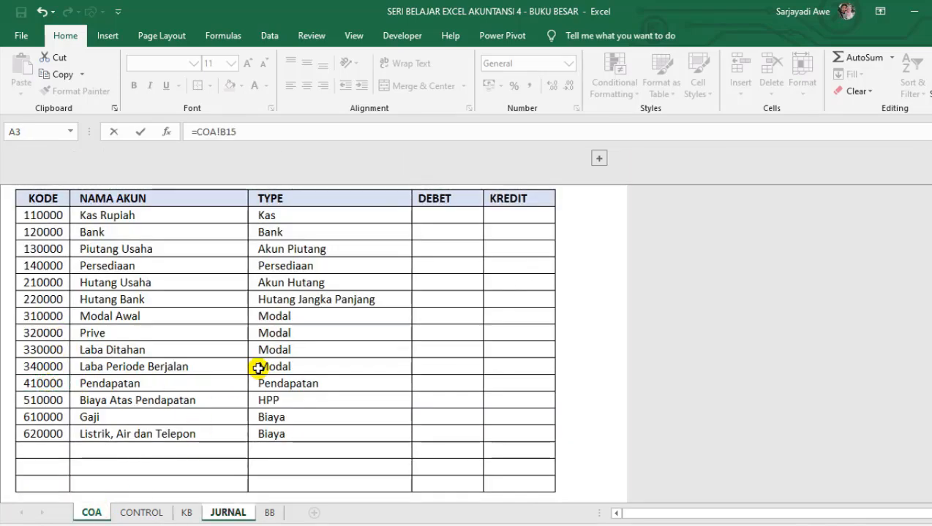
key("Return")
Set the KODE in F12 to the Biaya Atas Pendapatan account with the formula =COA!B16.
left_click(493, 343)
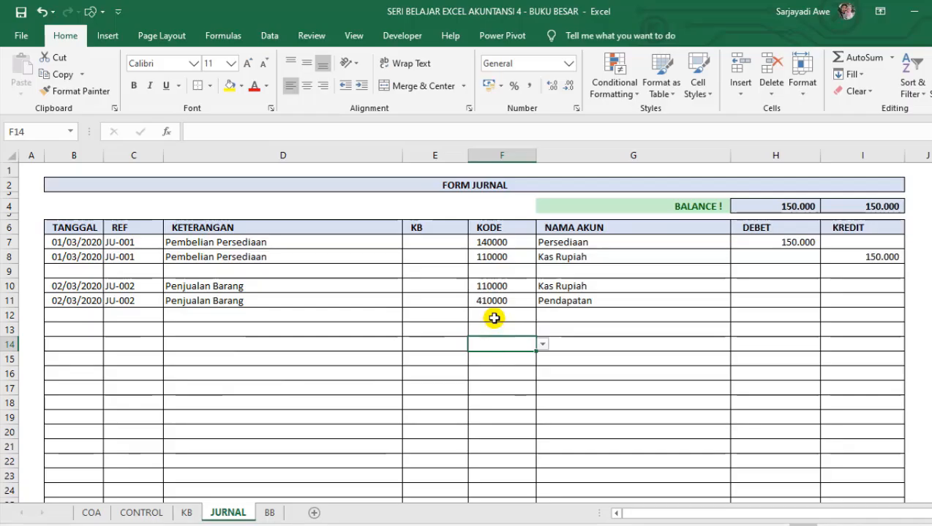
left_click(495, 316)
left_click(572, 309)
left_click(499, 317)
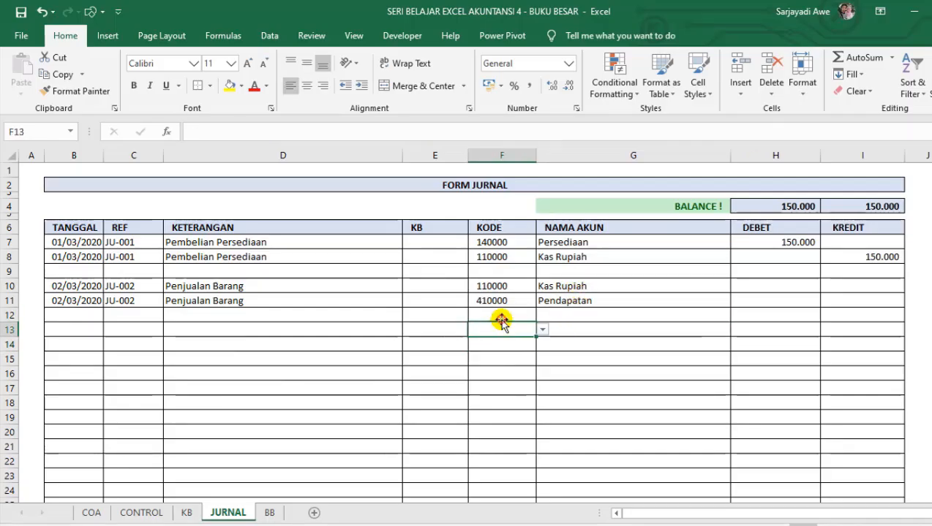
type("=")
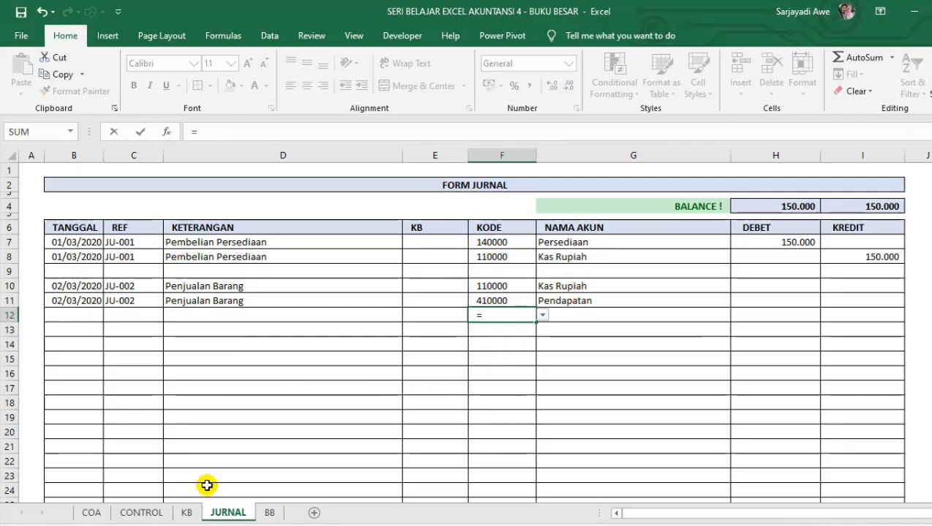
left_click(102, 511)
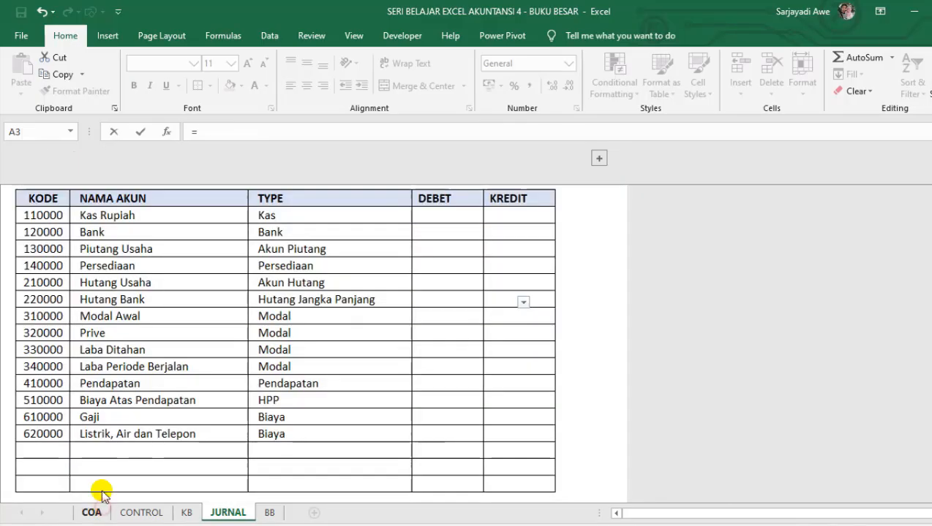
left_click(54, 400)
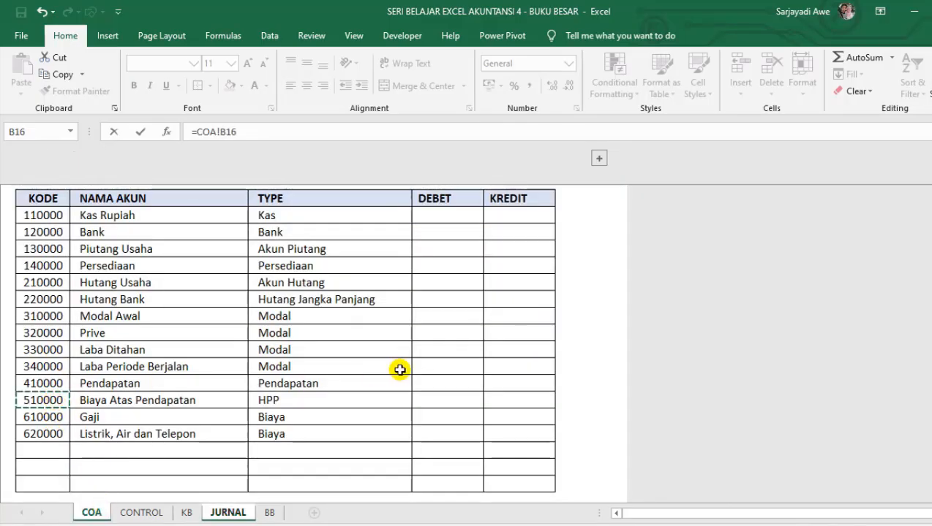
key("Return")
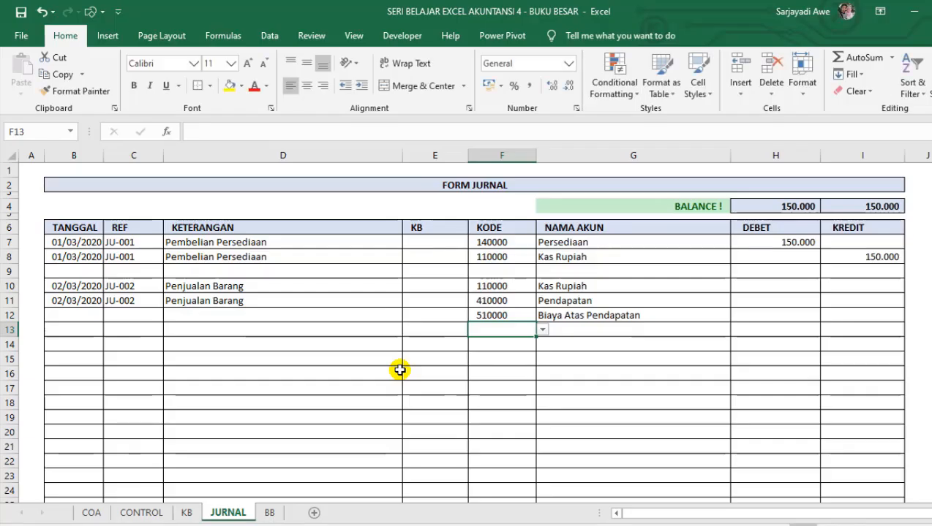
Set the KODE in F13 to the Persediaan account code with the formula =F7.
type("=")
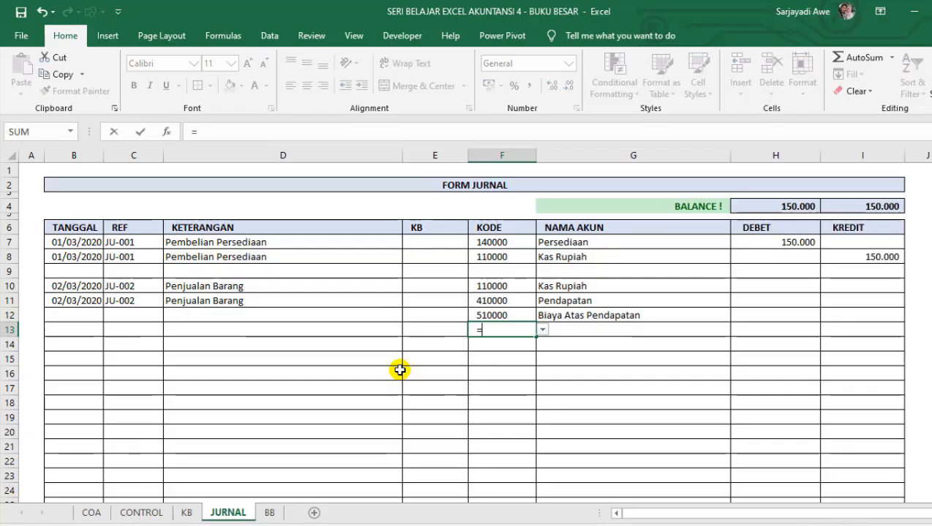
left_click(488, 242)
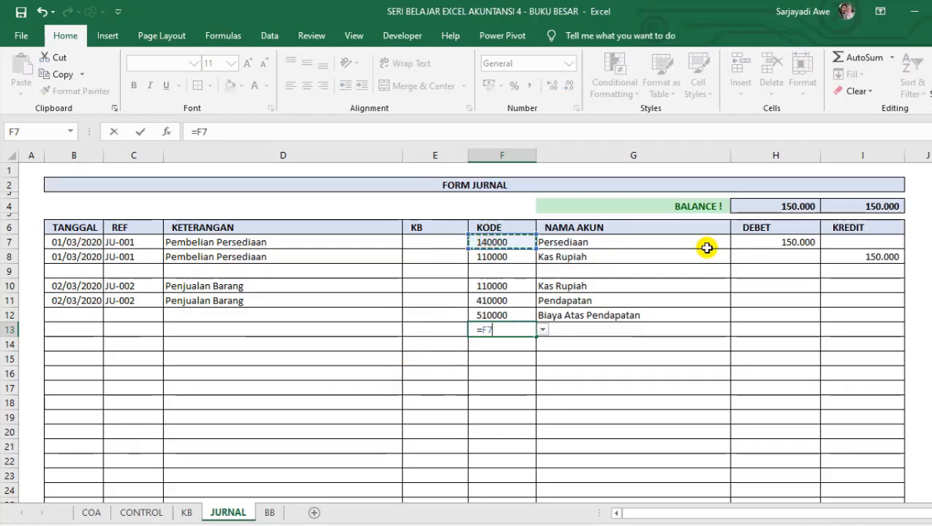
key("Return")
Set the DEBET amount for Kas Rupiah in H10 with the formula =2*50000.
key("Up")
key("Up")
key("Up")
key("Up")
key("Right")
key("Right")
key("Right")
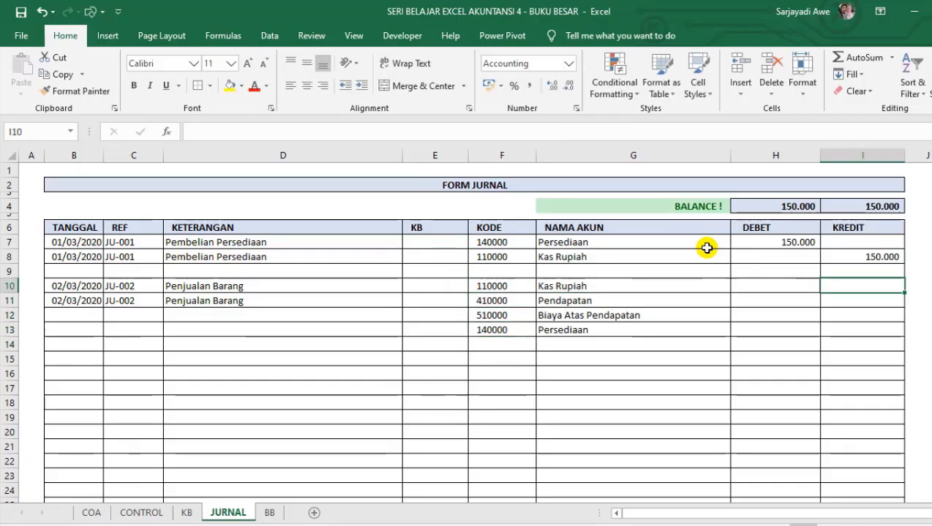
key("Left")
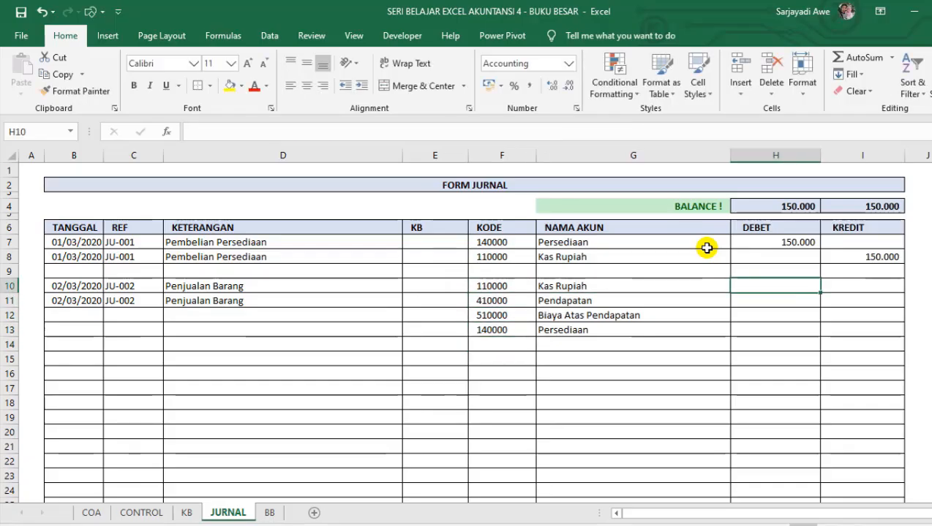
type("50")
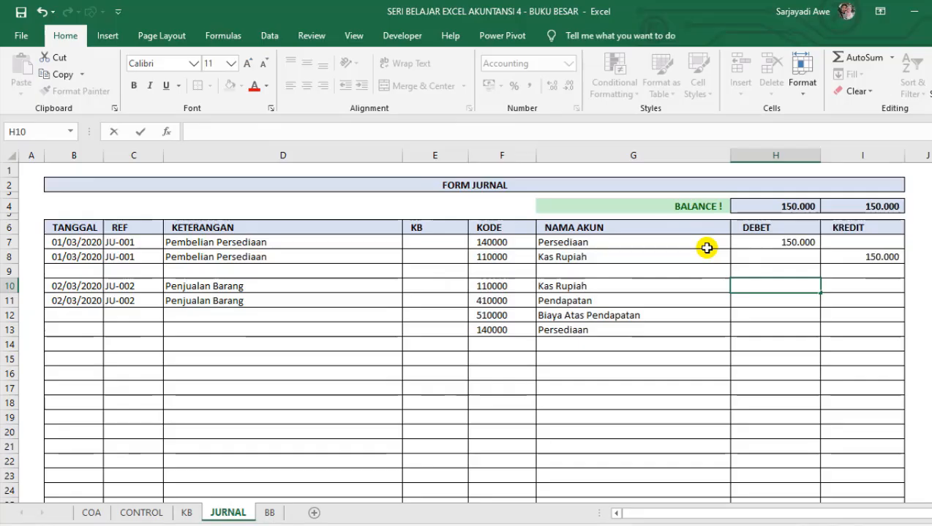
type("2")
key("BackSpace")
type("=2*50000")
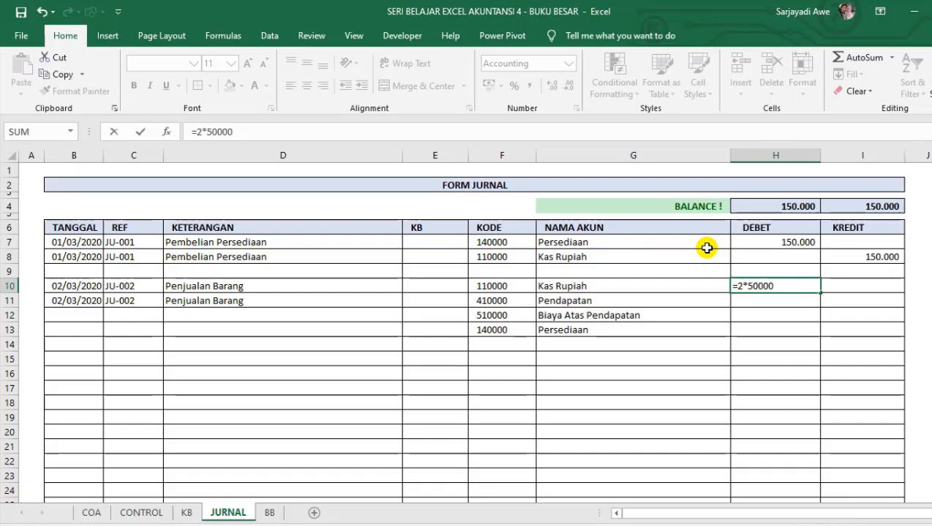
key("Return")
Set the KREDIT amount for Pendapatan in I11 with the formula =H10.
key("Tab")
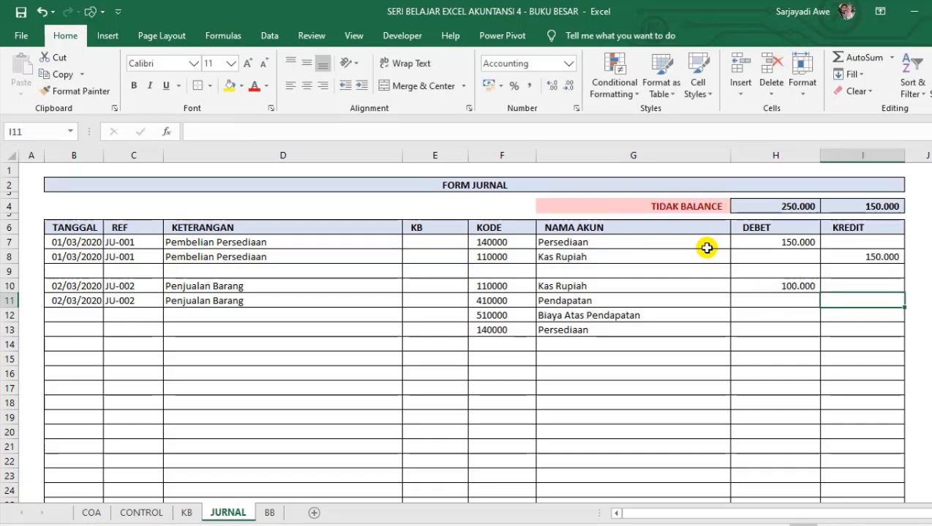
type("=")
key("Up")
key("Left")
key("Return")
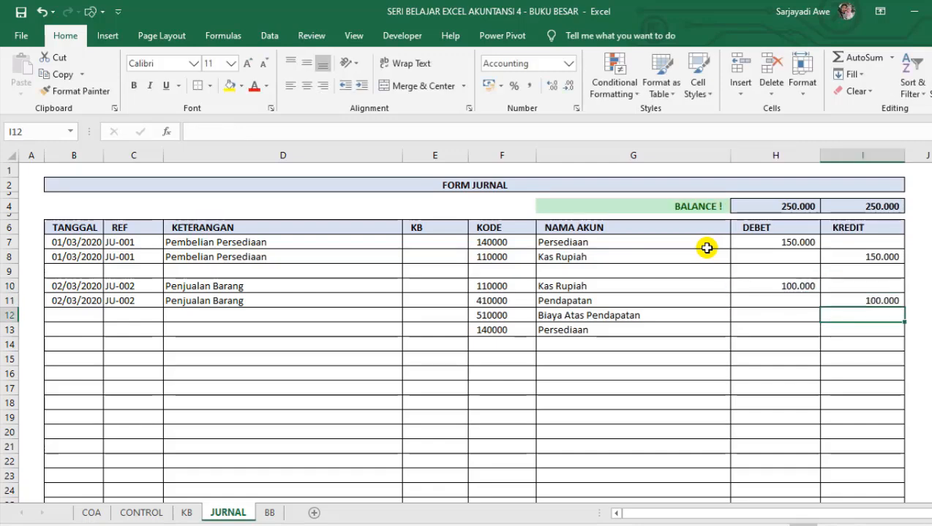
Start a formula for the DEBET amount of Biaya Atas Pendapatan in H12.
key("Left")
key("Left")
key("Left")
key("Right")
key("Right")
key("Right")
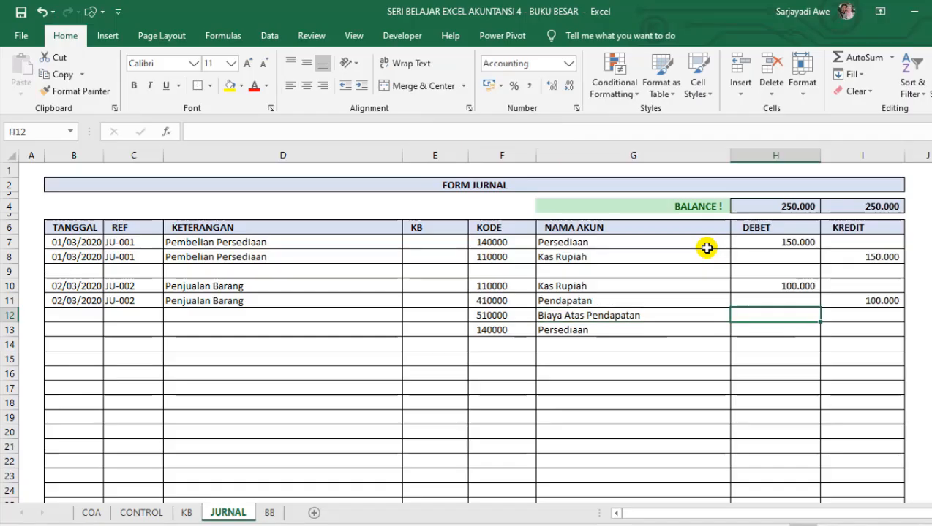
type("=2*30000")
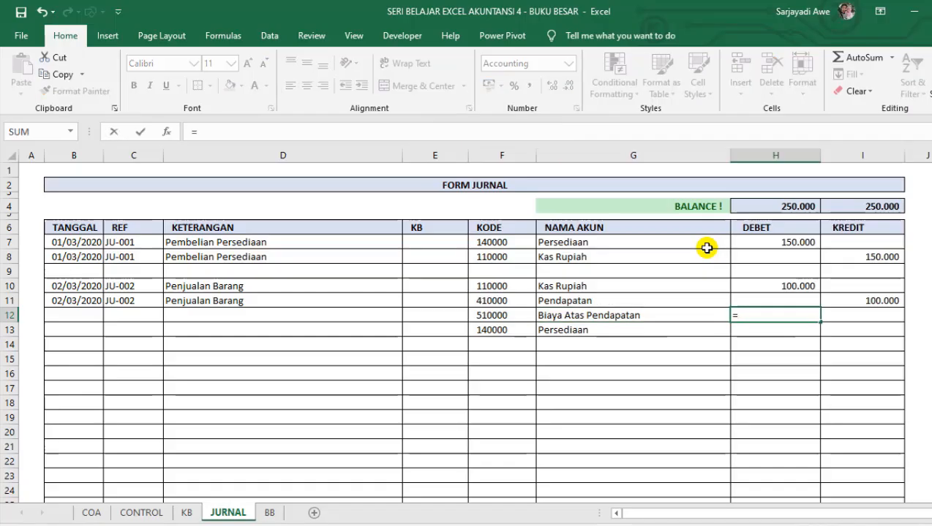
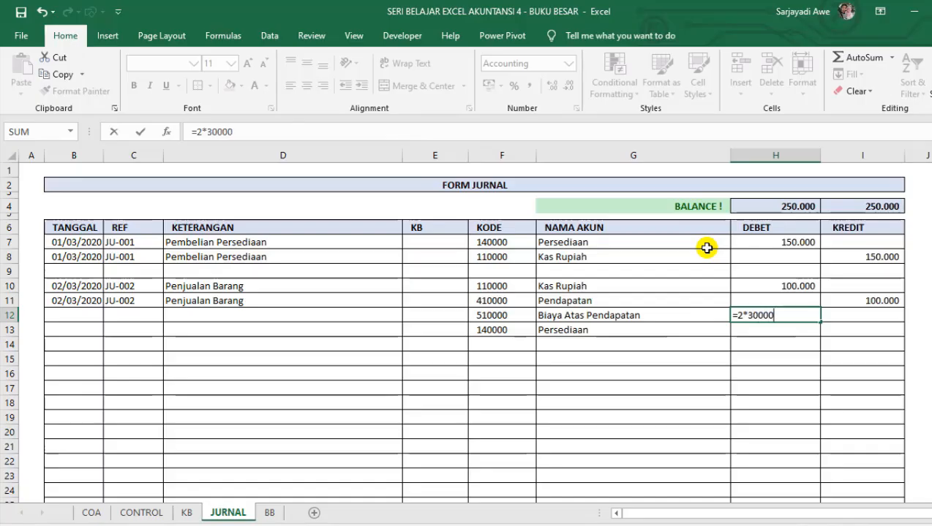
Enter =2*30000 as the DEBET for Biaya Atas Pendapatan in H12 and =H12 as the KREDIT for Persediaan in I13.
key("Return")
key("Right")
type("=")
key("Up")
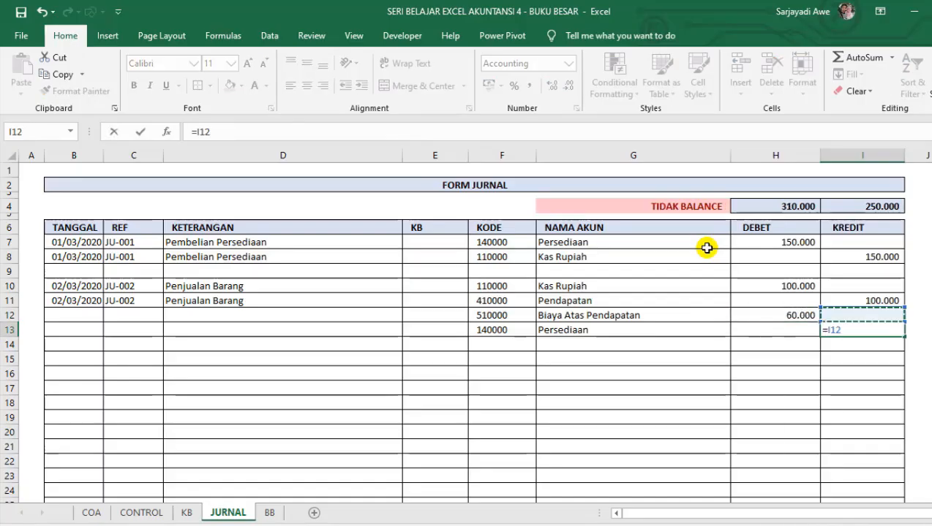
key("Left")
key("Return")
Copy the date, reference and description from B11:D11 into rows 12 and 13 of the journal.
key("Left")
key("Left")
key("Left")
key("Up")
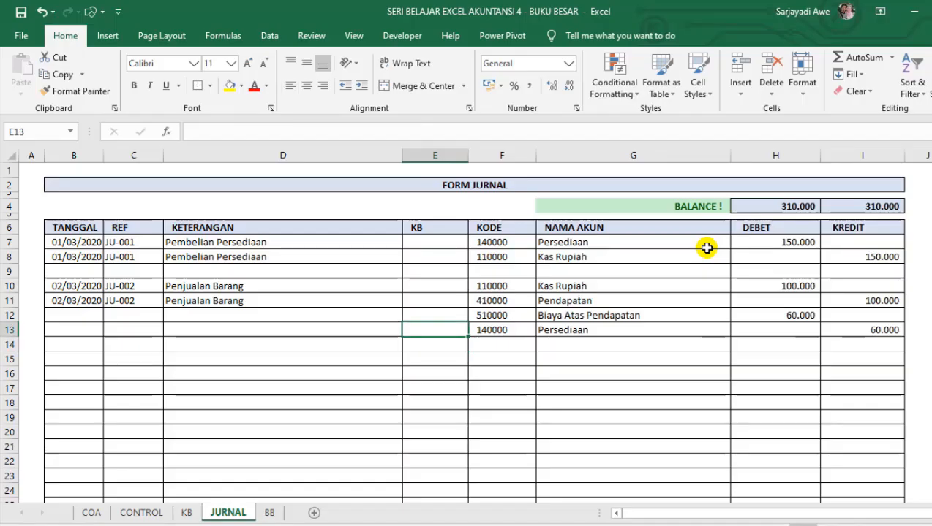
key("Left")
key("Left")
key("Up")
key("Up")
key("Left")
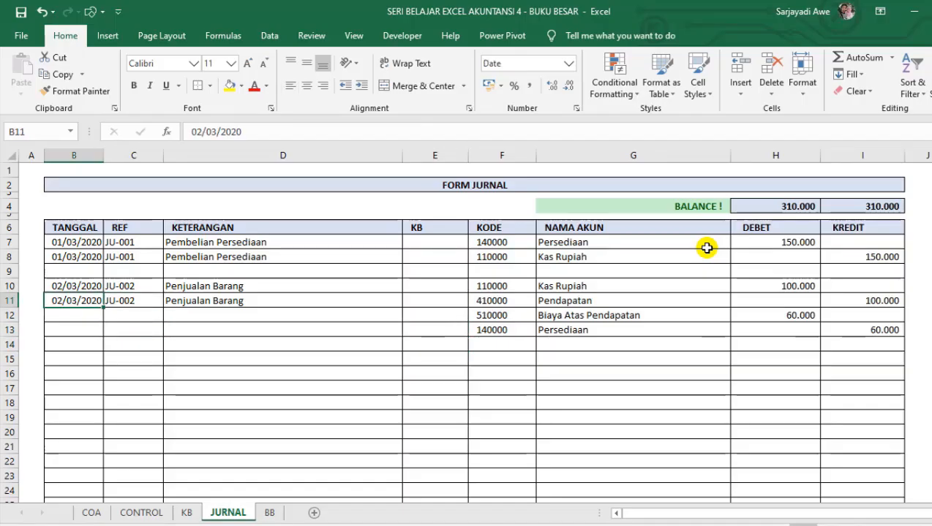
key("shift+Right")
key("shift+Right")
key("ctrl+c")
key("Down")
key("shift+Down")
key("shift+Down")
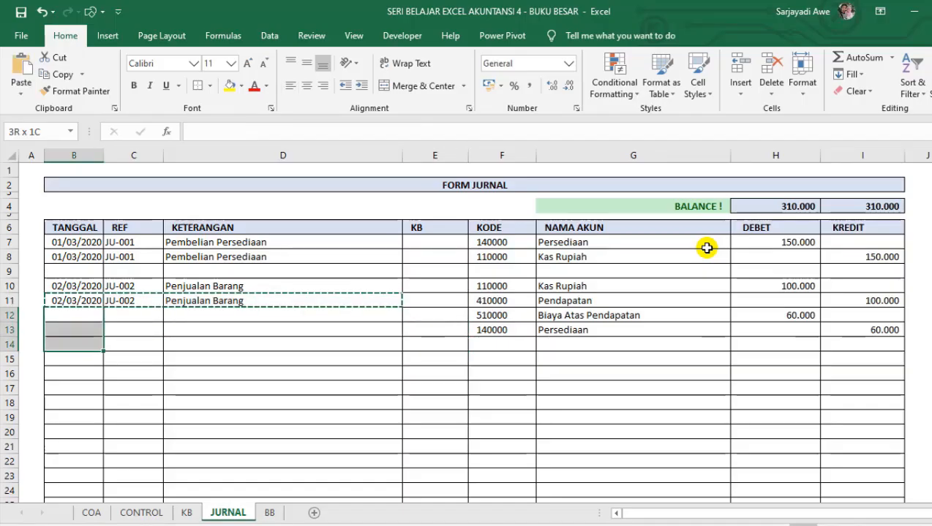
key("shift+Up")
key("ctrl+v")
Change the KETERANGAN in D12 to HPP Penjualan Barang and fill it down to D13.
key("Down")
key("Up")
key("Right")
key("Right")
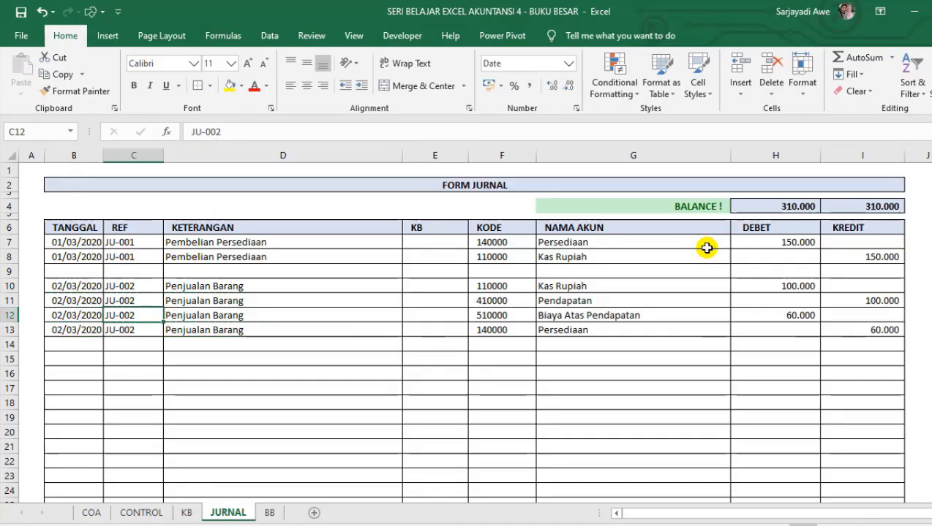
key("F2")
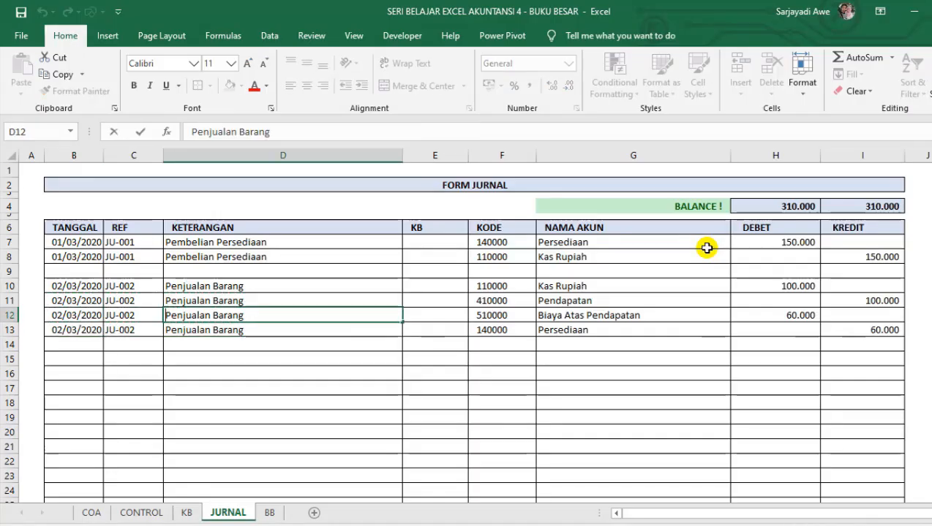
key("Home")
type("HPP")
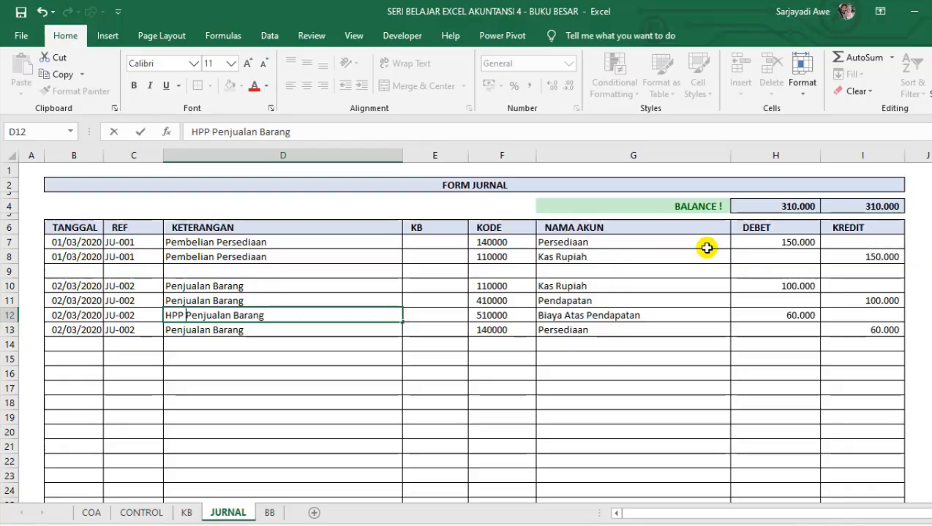
key("Return")
key("ctrl+d")
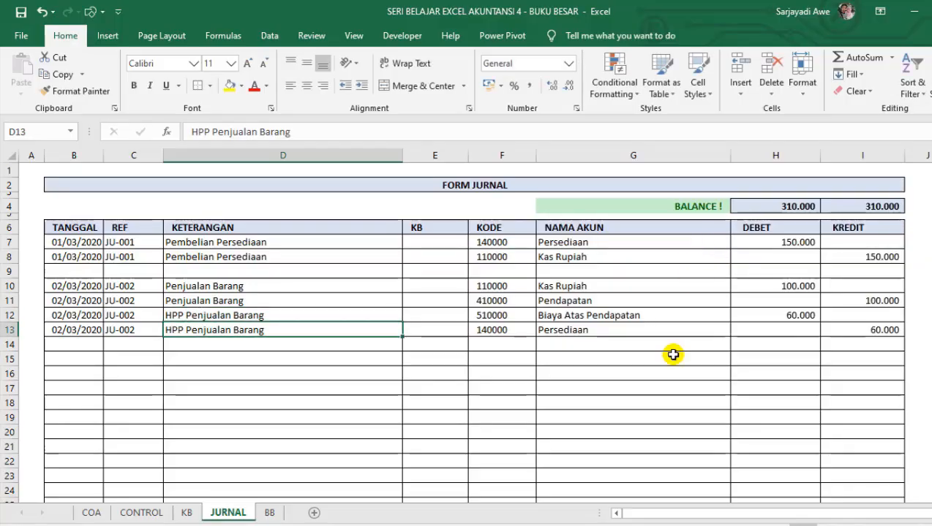
Examine the finished journal entries, including the balance check in G4, the account names and the account codes.
left_click(282, 430)
left_click(110, 359)
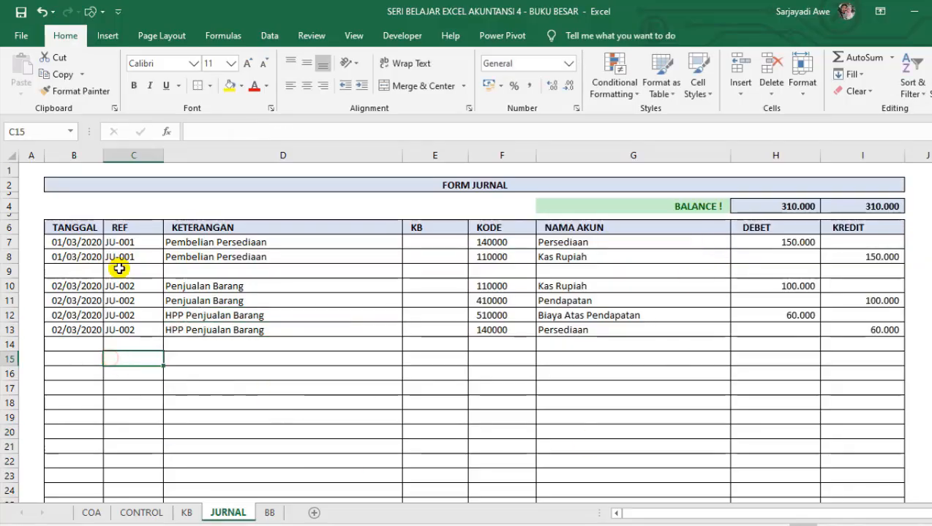
left_click(74, 166)
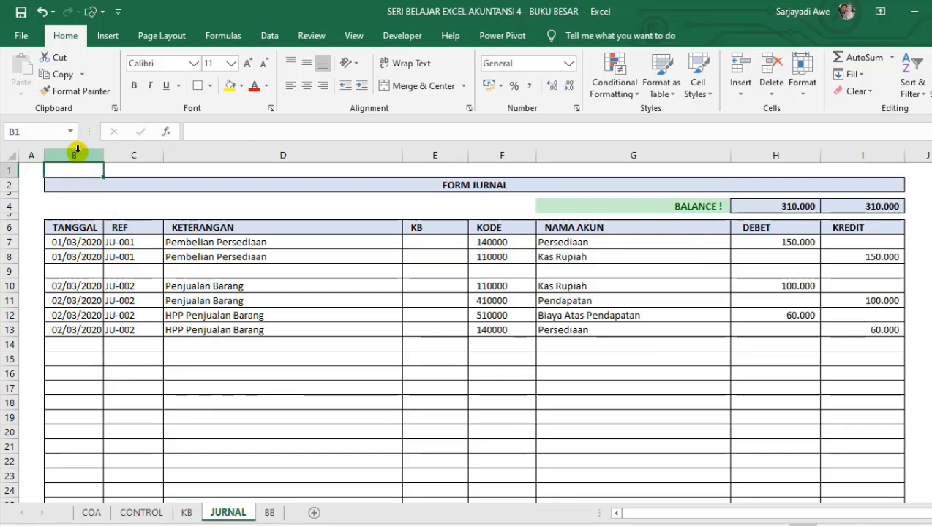
left_click(70, 259)
left_click(230, 330)
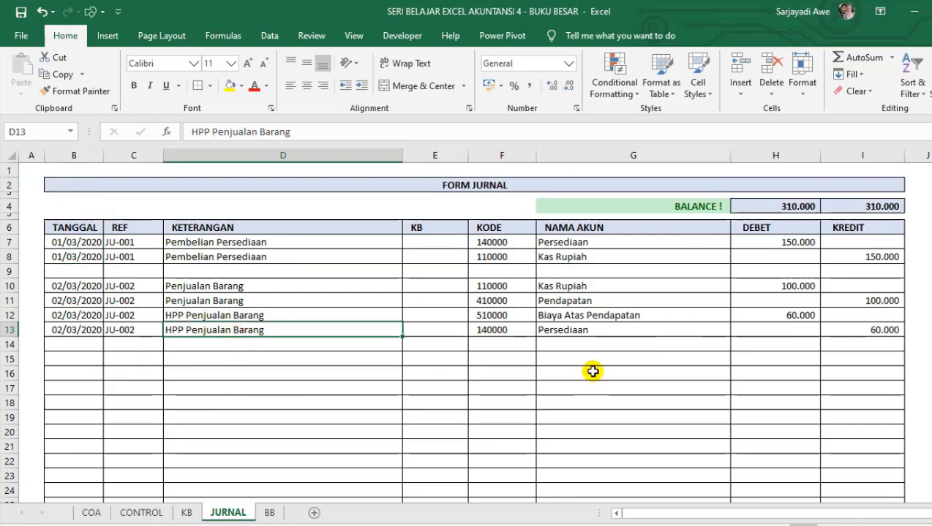
left_click(658, 210)
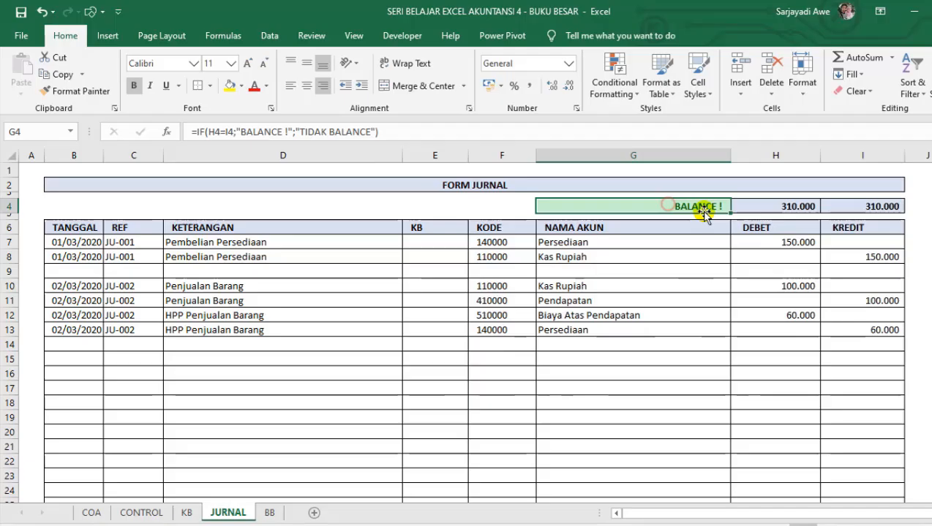
left_click(841, 246)
left_click(720, 306)
left_click_drag(551, 238, 563, 330)
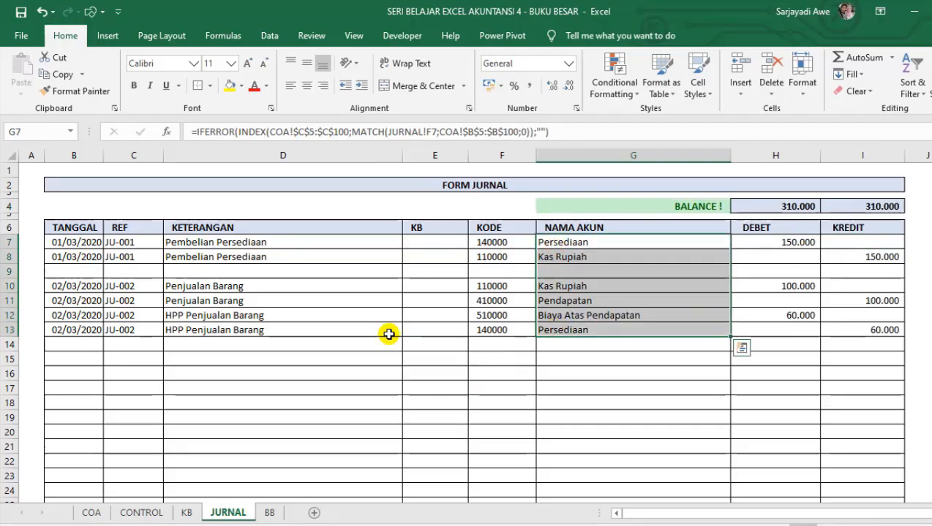
left_click(505, 301)
left_click(337, 376)
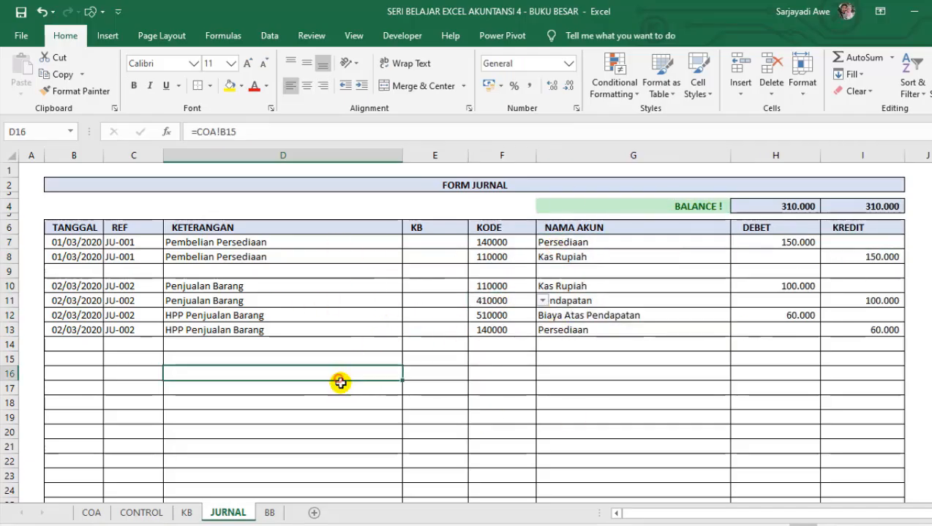
On the BB sheet, examine the report header, the account code choices in J2 and the empty ledger table.
left_click(270, 513)
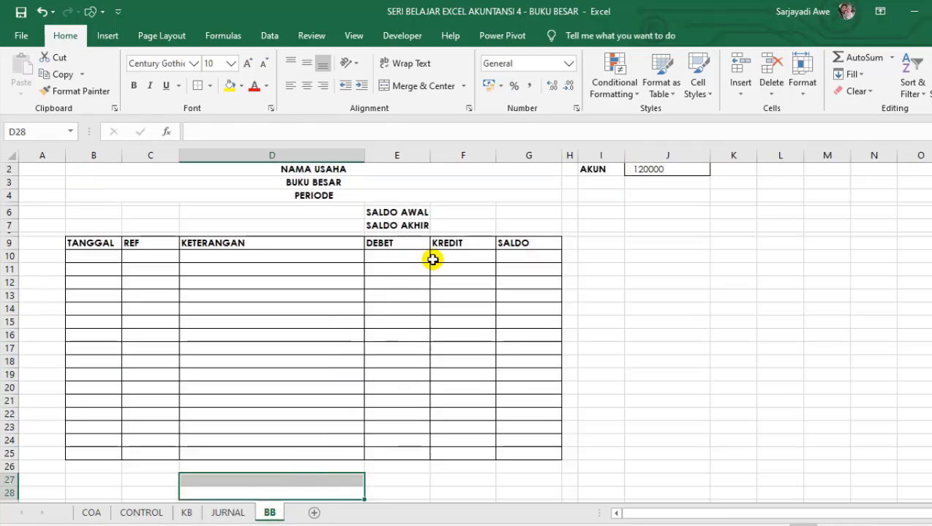
left_click_drag(456, 254, 451, 158)
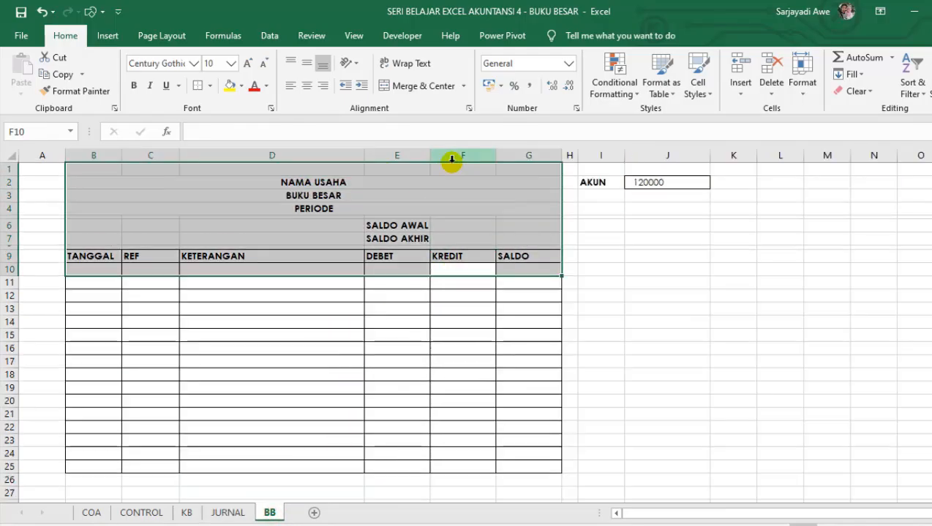
left_click(424, 210)
left_click(643, 181)
left_click(716, 182)
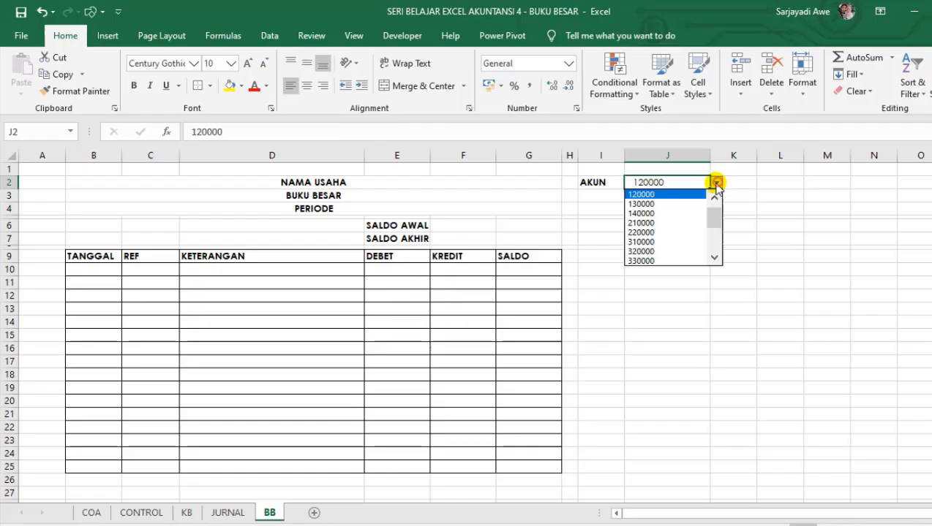
left_click_drag(714, 217, 711, 202)
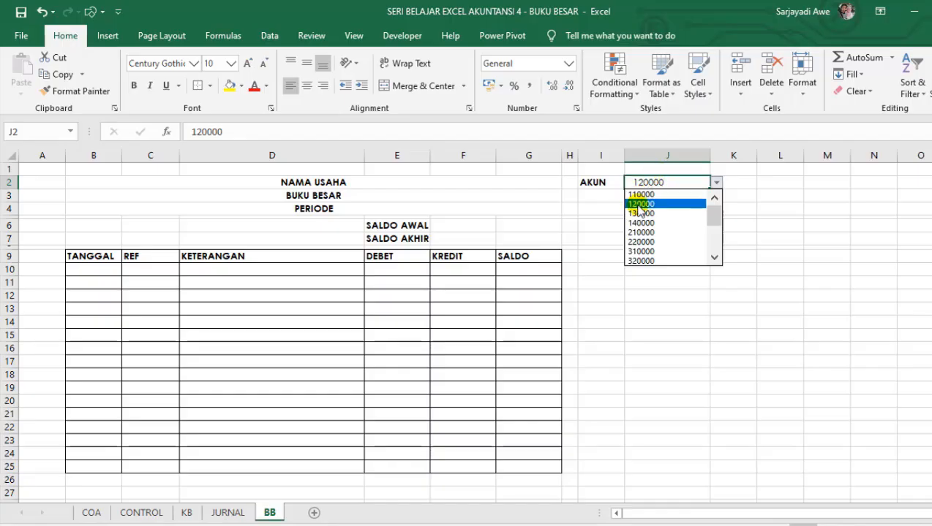
left_click(104, 269)
left_click_drag(101, 269, 517, 332)
left_click(494, 383)
left_click(500, 229)
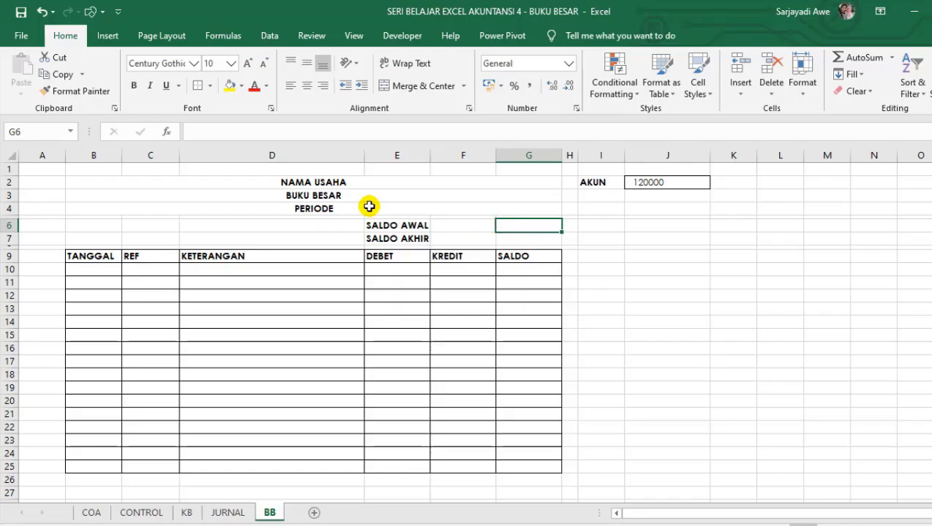
Apply an outside border around the report title block B2:G4.
left_click(344, 183)
mouse_move(342, 203)
left_mouse_down()
mouse_move(343, 216)
mouse_move(336, 205)
left_mouse_up()
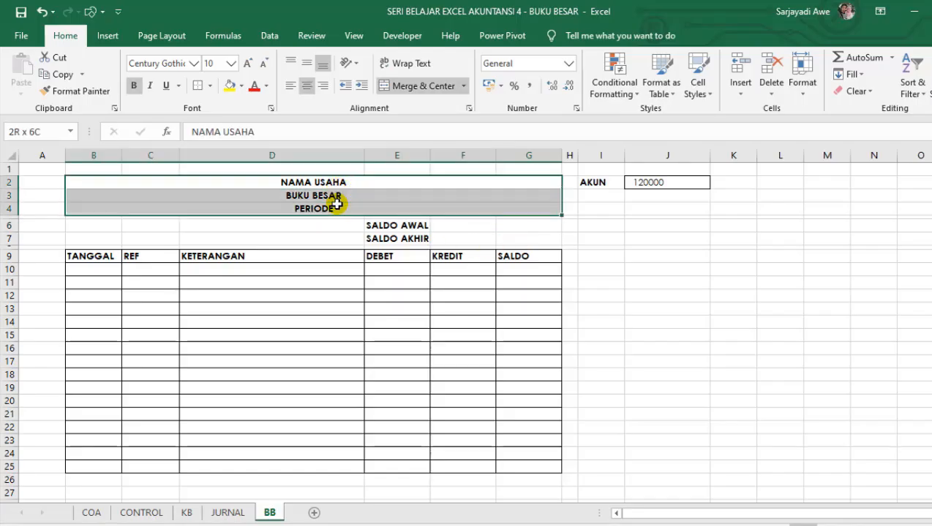
left_click(196, 87)
left_click(276, 321)
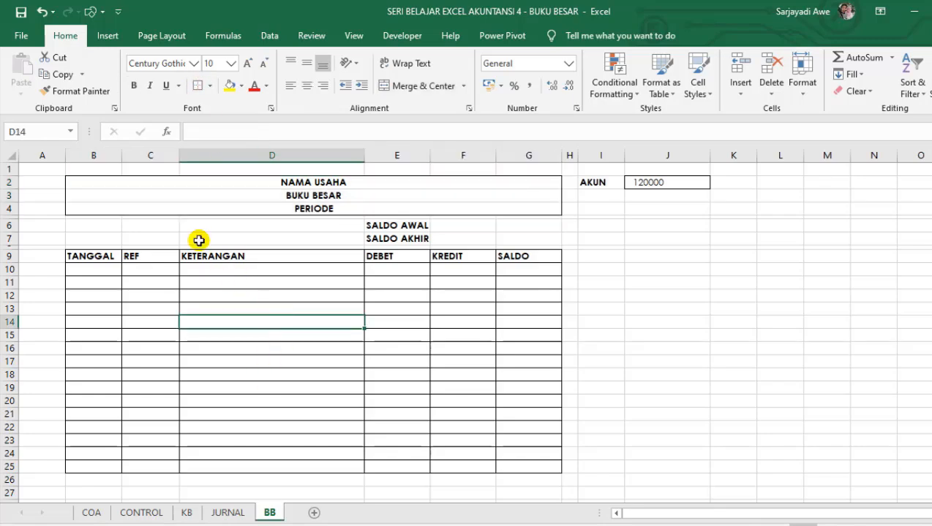
Enter the labels KODE AKUN in B6 and NAMA AKUN in B7.
left_click(111, 226)
type("ko")
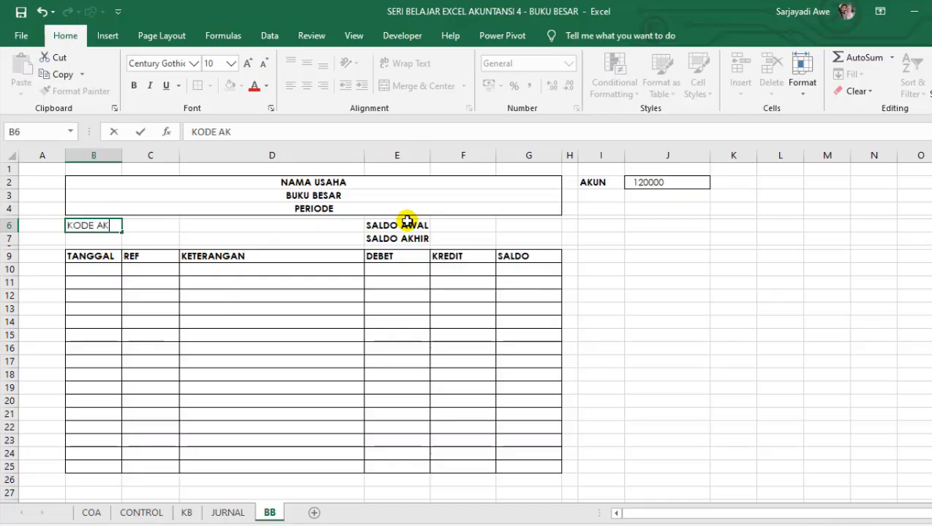
key("Return")
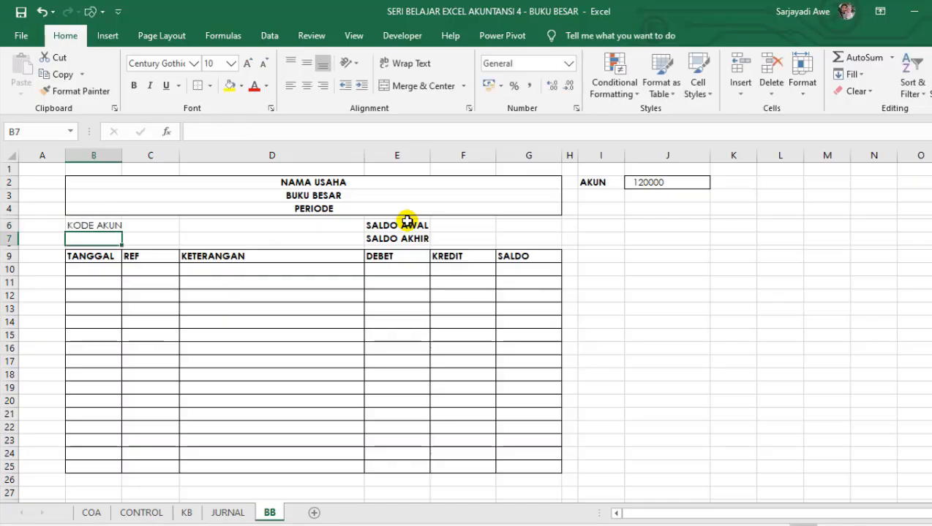
type("NAMA AKUN")
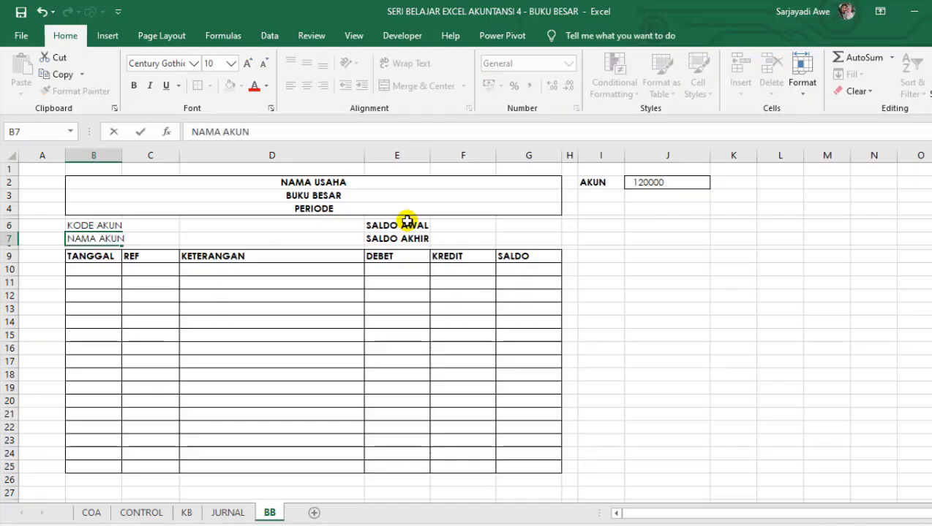
key("Return")
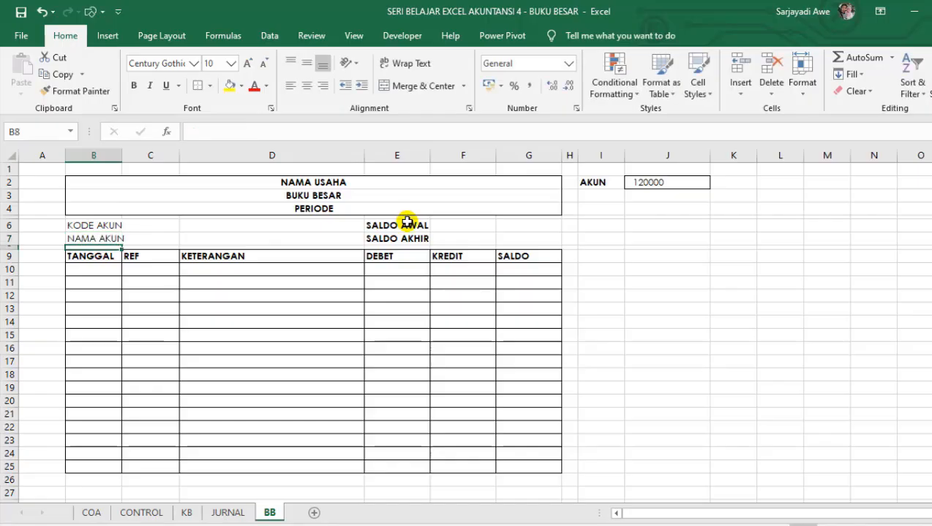
Shorten the label in B6 to KODE and widen column B enough to fit NAMA AKUN.
left_click(103, 227)
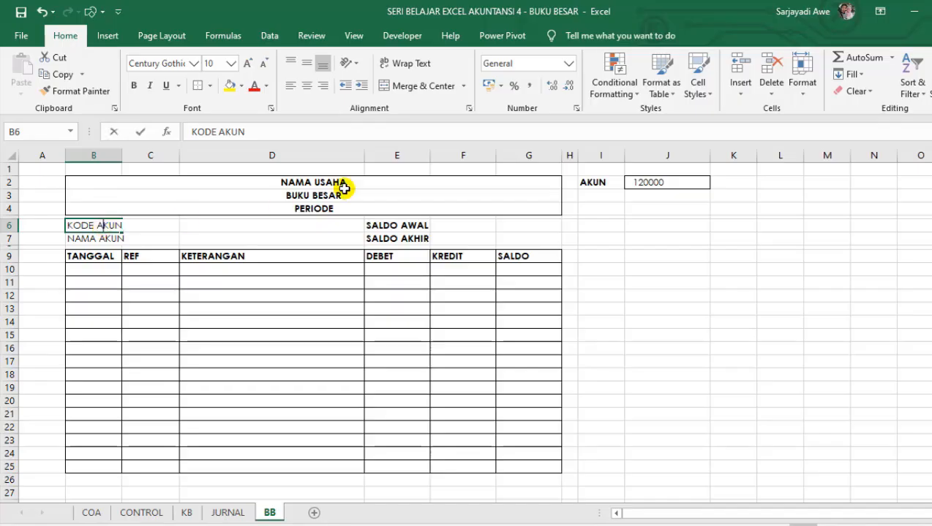
key("shift+End")
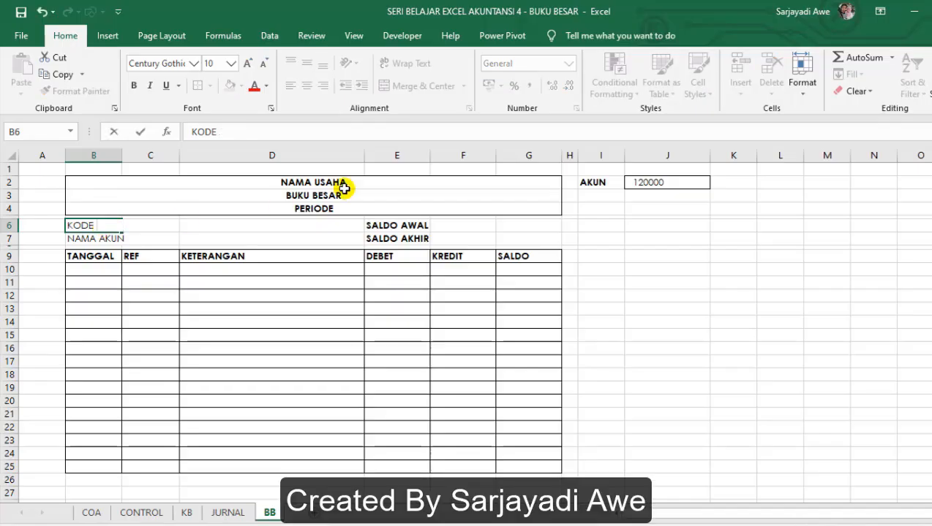
key("Return")
left_click(114, 333)
left_click_drag(130, 153, 135, 158)
left_click(173, 282)
Merge and center cells C6:D6 beside the KODE label.
left_click(170, 229)
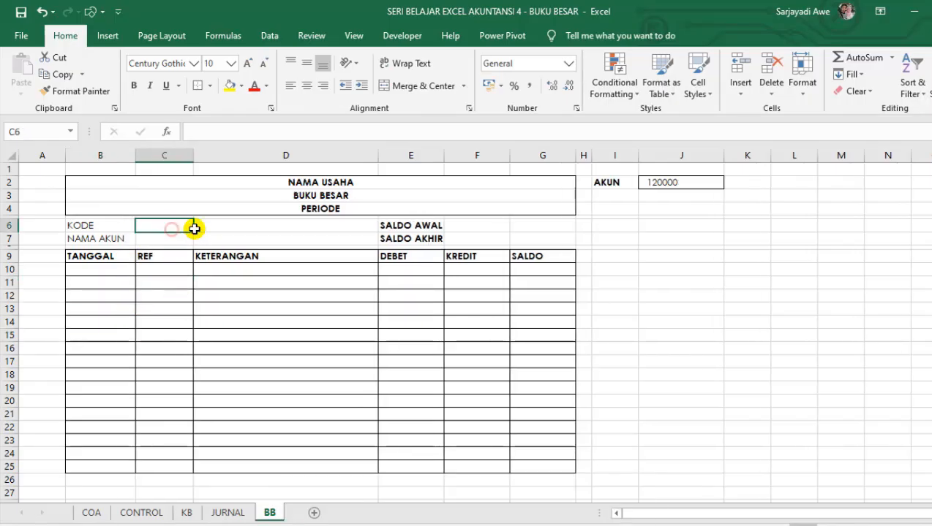
left_click_drag(194, 229, 281, 229)
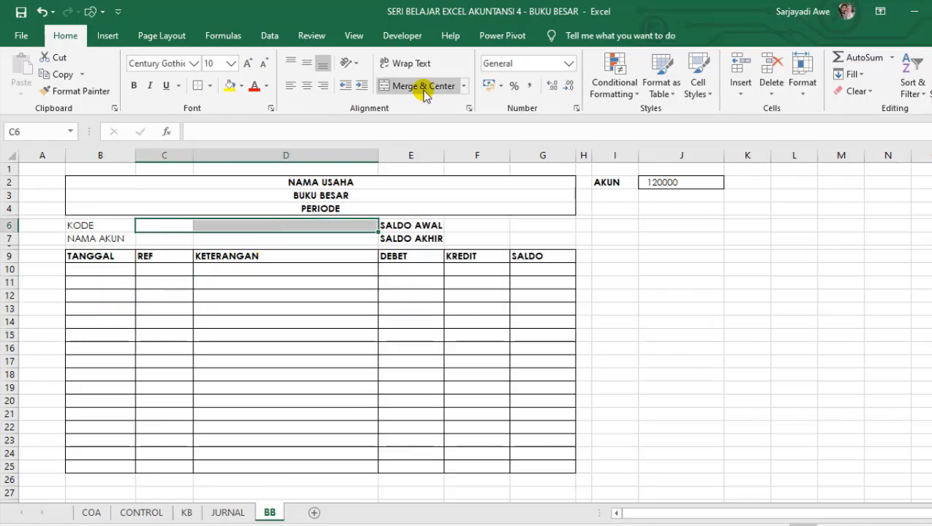
left_click(401, 93)
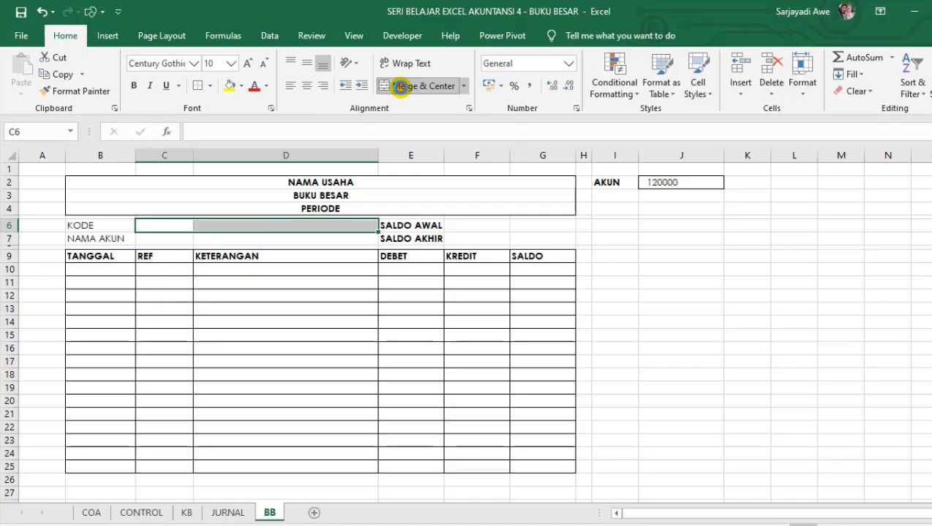
left_click(204, 285)
Copy the merged C6:D6 cell to C7:D7 beside the NAMA AKUN label.
left_click(168, 240)
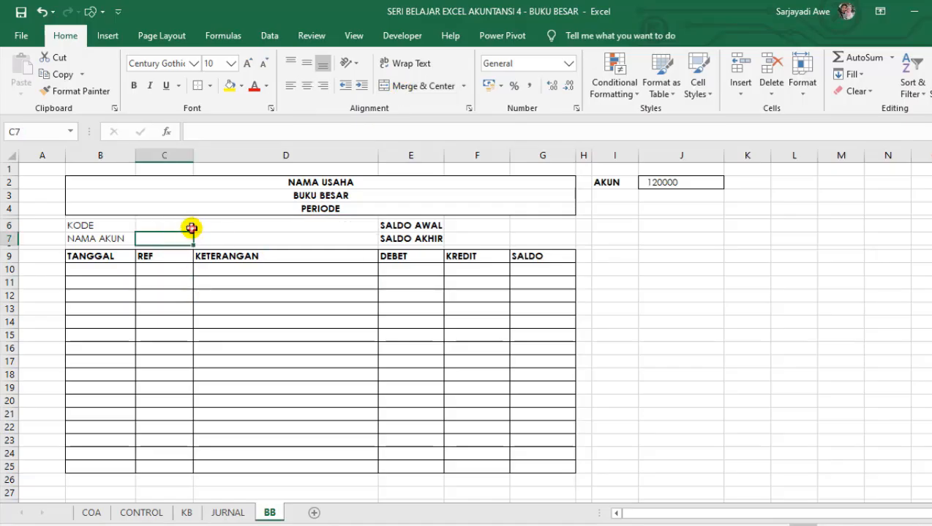
left_click(213, 224)
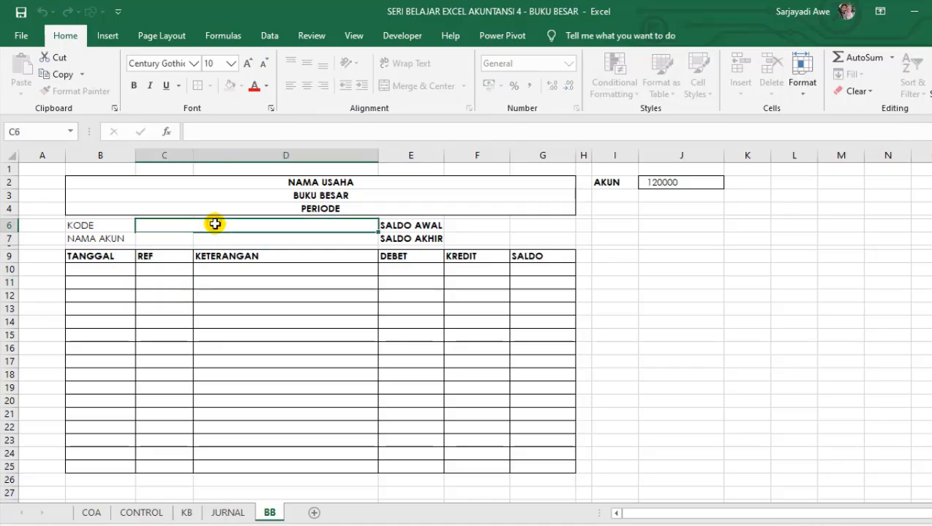
key("ctrl+c")
left_click(179, 242)
left_click(232, 282)
key("ctrl+v")
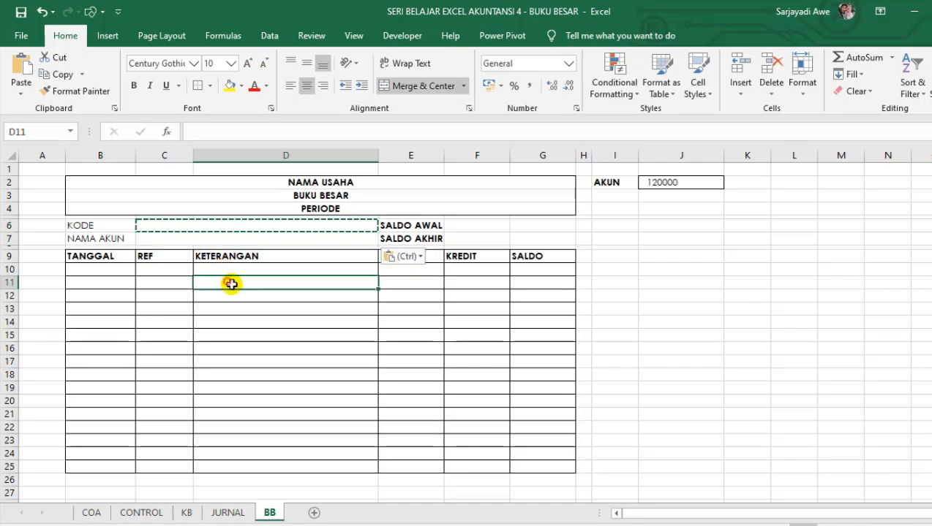
key("Escape")
left_click_drag(233, 361, 244, 367)
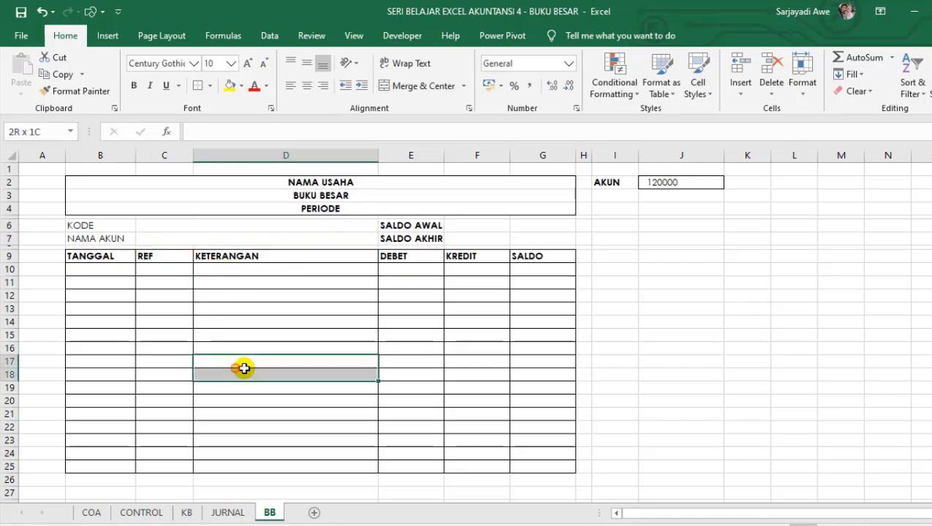
left_click(317, 309)
left_click(299, 229)
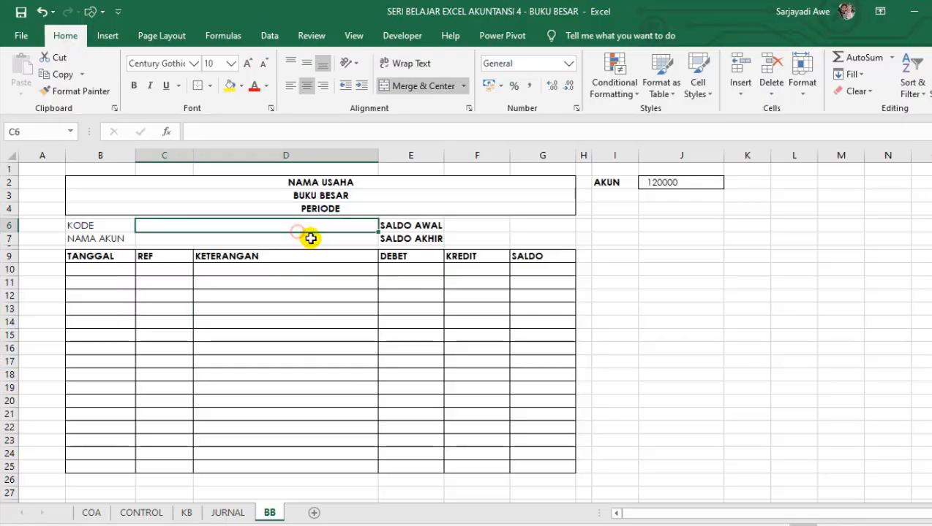
Make the KODE and NAMA AKUN labels in B6:B7 bold.
left_click(320, 238)
left_click(338, 228)
left_click(271, 238)
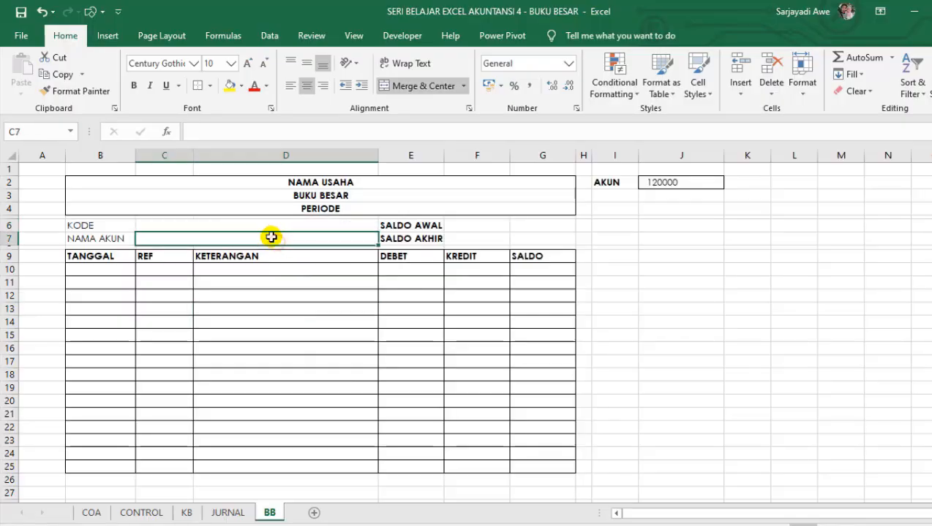
left_click(272, 226)
left_click(89, 227)
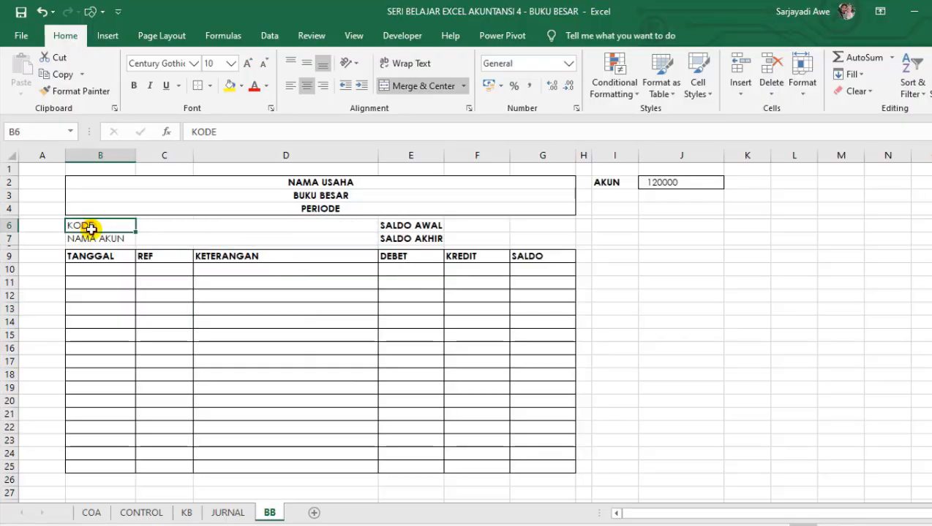
left_click_drag(91, 233, 93, 239)
key("ctrl+b")
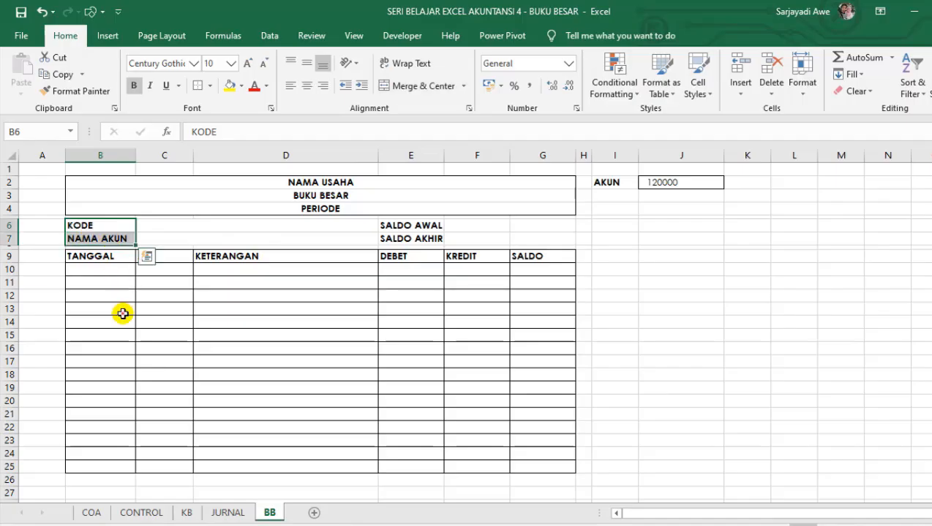
Hide the gridlines on the BB sheet.
left_click(123, 310)
left_click(354, 35)
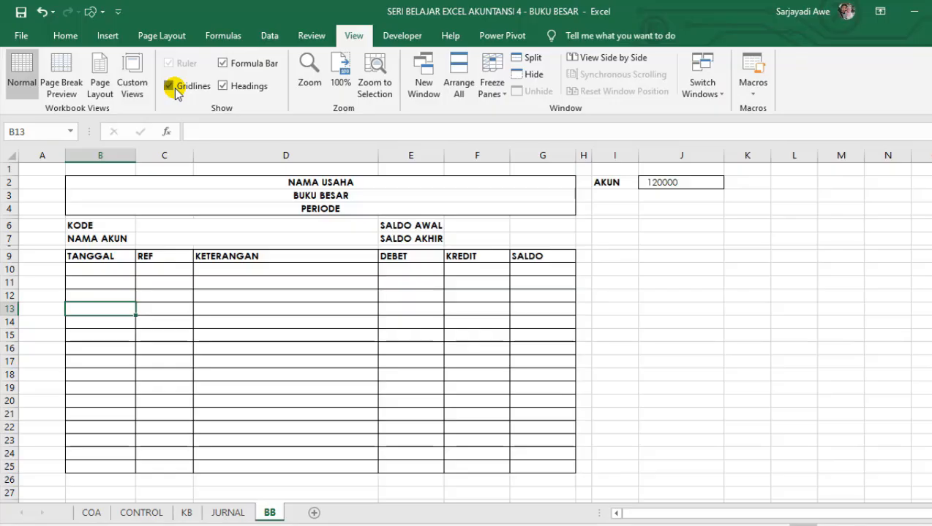
left_click(174, 88)
left_click(302, 339)
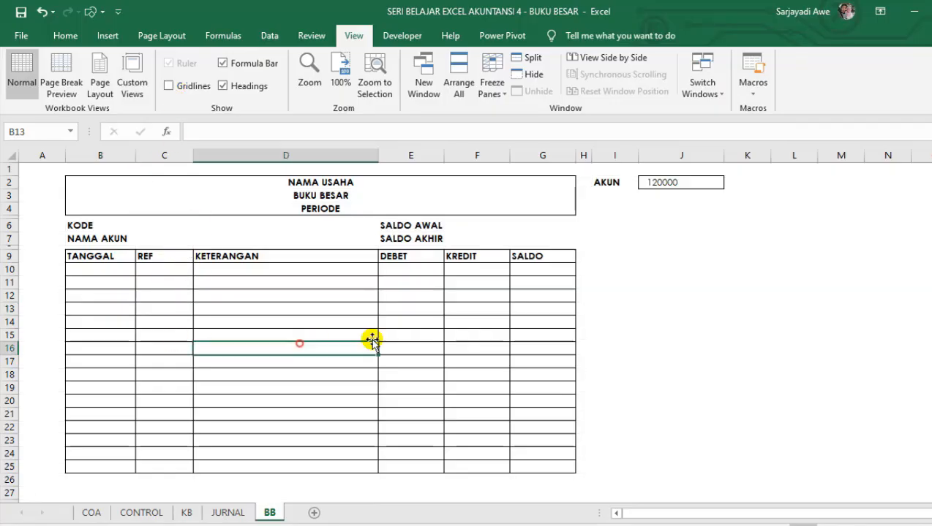
left_click(599, 339)
Fill the table header row B9:G9, from TANGGAL to SALDO, with light blue.
left_click_drag(79, 257, 544, 257)
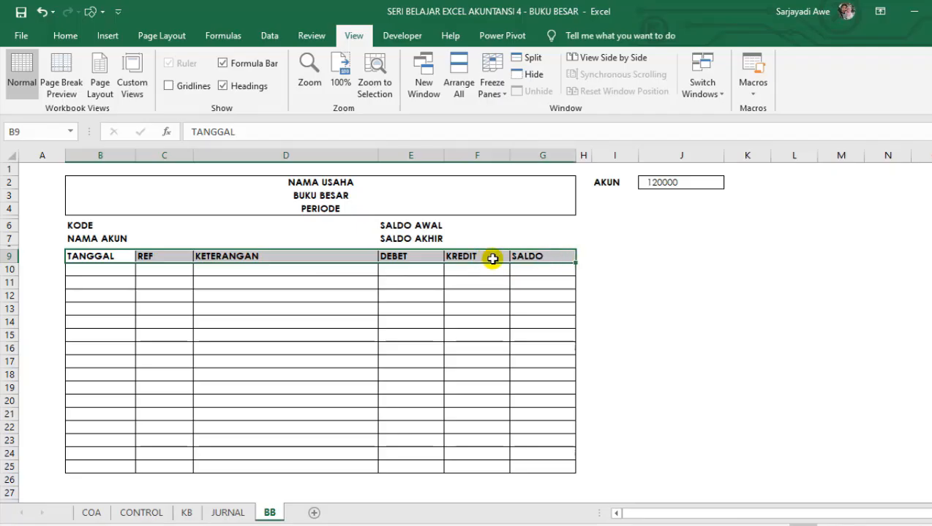
left_click(65, 35)
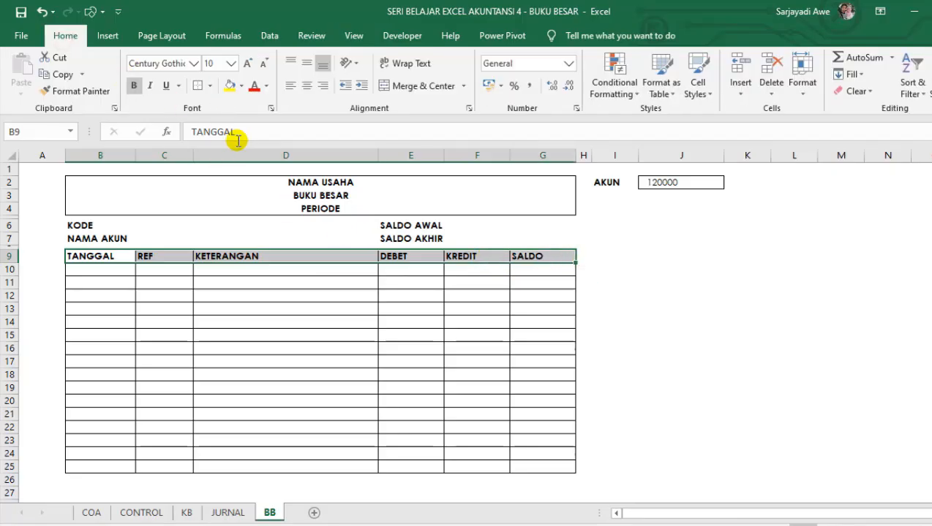
left_click(242, 85)
left_click(283, 130)
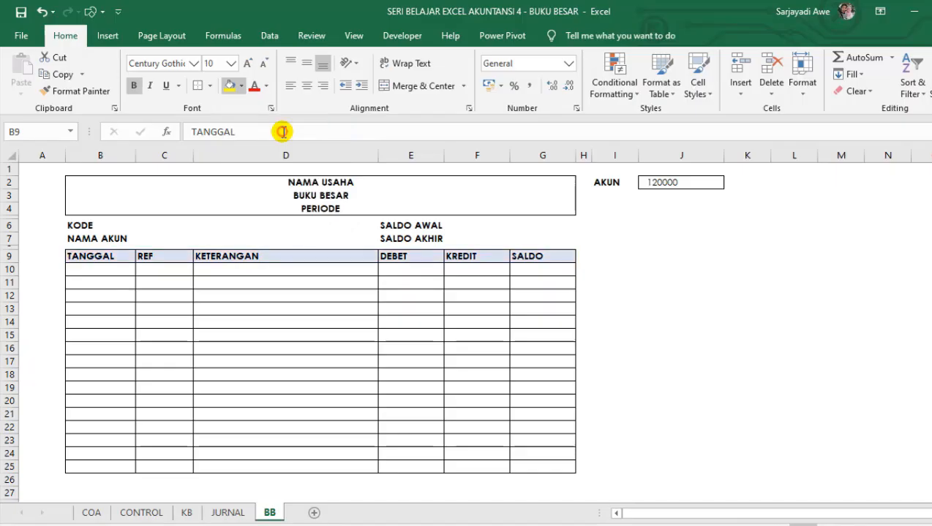
Apply the same light blue fill to the title block in rows 2 to 4.
left_click(246, 193)
left_click_drag(247, 181, 250, 206)
left_click(230, 85)
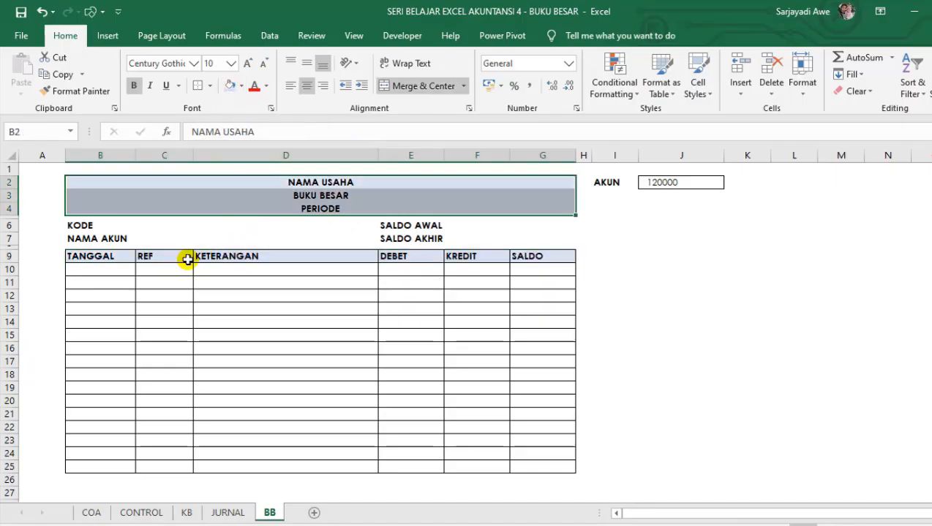
left_click(143, 228)
left_click(151, 255)
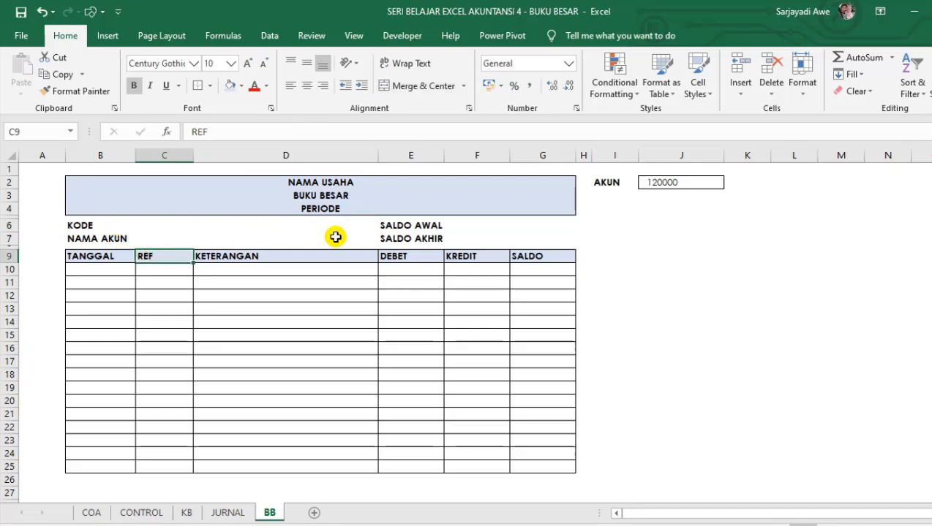
Move the SALDO AWAL and SALDO AKHIR labels from E6:E7 to F6:F7.
left_click(483, 229)
left_click(519, 230)
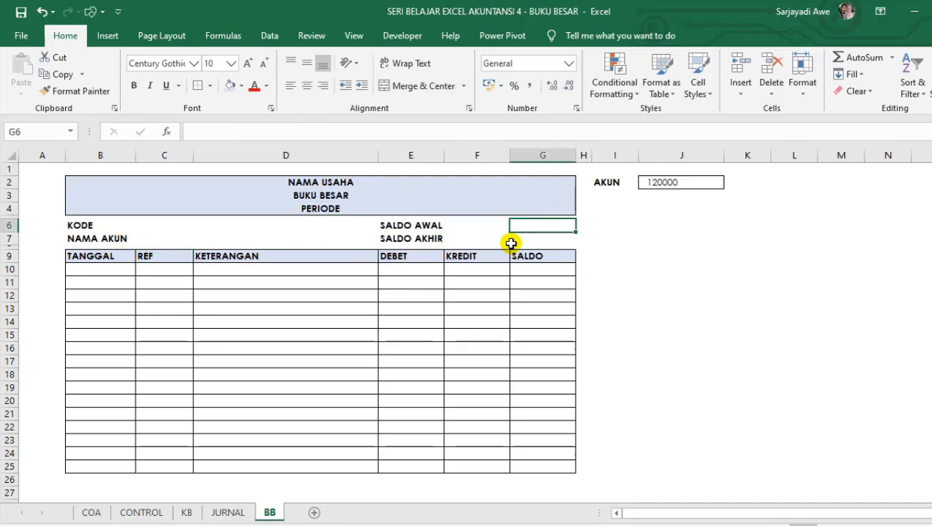
left_click(405, 221)
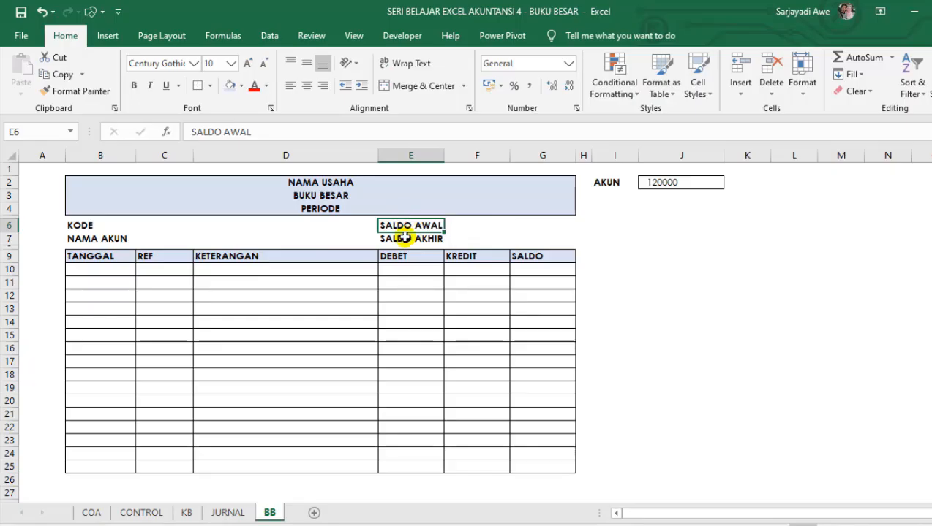
left_click(405, 237, "shift")
key("ctrl+c")
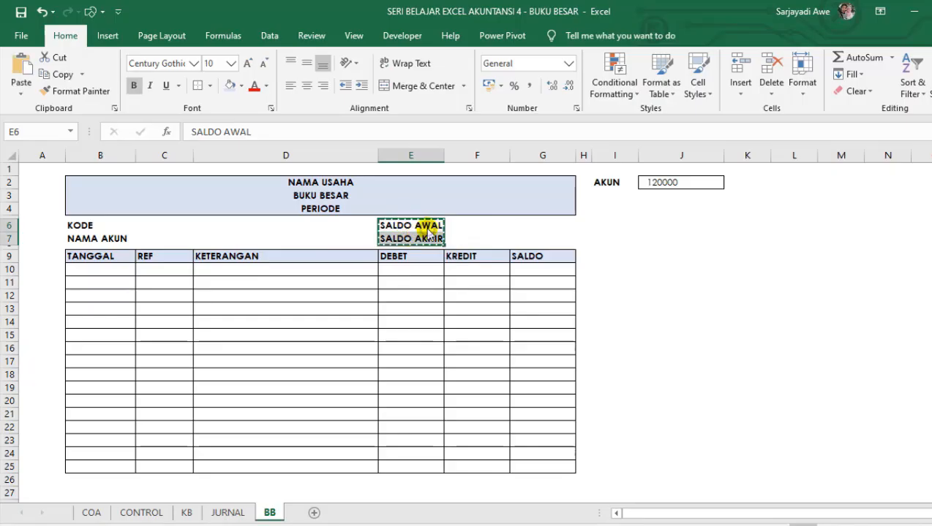
right_click(428, 213)
left_click(464, 218)
left_click(463, 223)
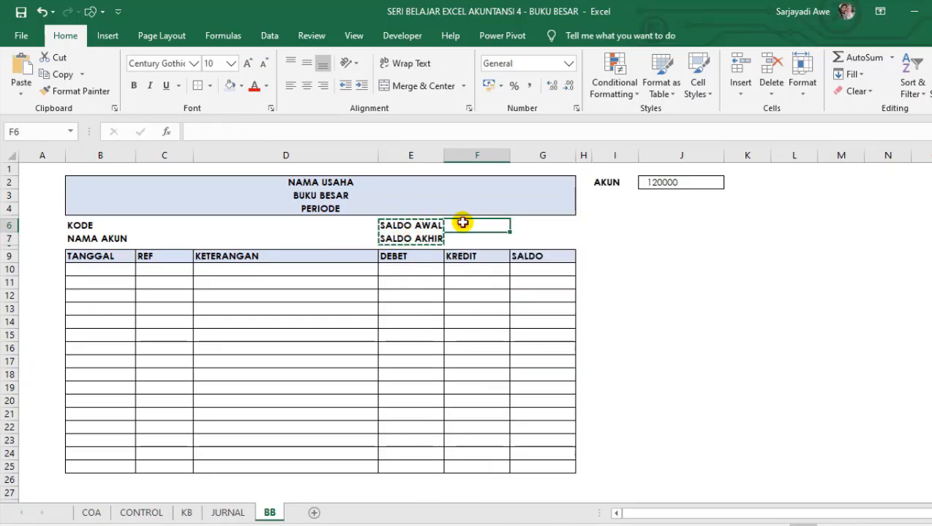
key("ctrl+v")
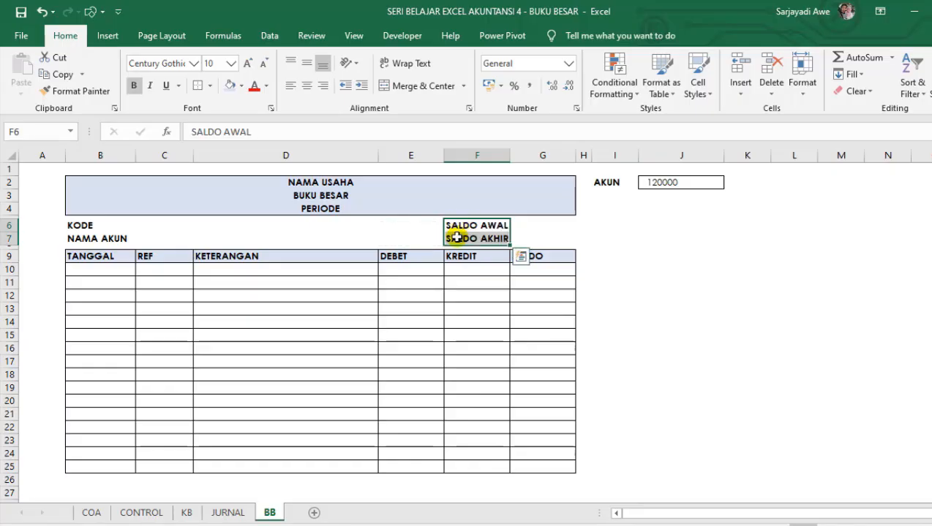
left_click(439, 280)
Widen columns E, F and G slightly so the DEBET, KREDIT and SALDO columns have more room.
left_click(503, 238)
left_click_drag(510, 157, 518, 157)
left_click_drag(442, 155, 451, 155)
left_click_drag(589, 159, 600, 160)
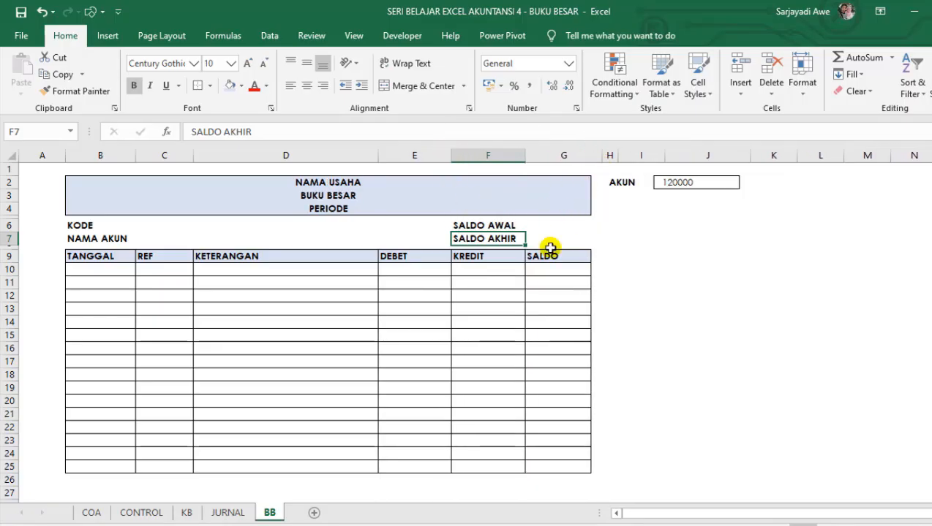
left_click(475, 295)
left_click(410, 283)
left_click(234, 322)
left_click(177, 349)
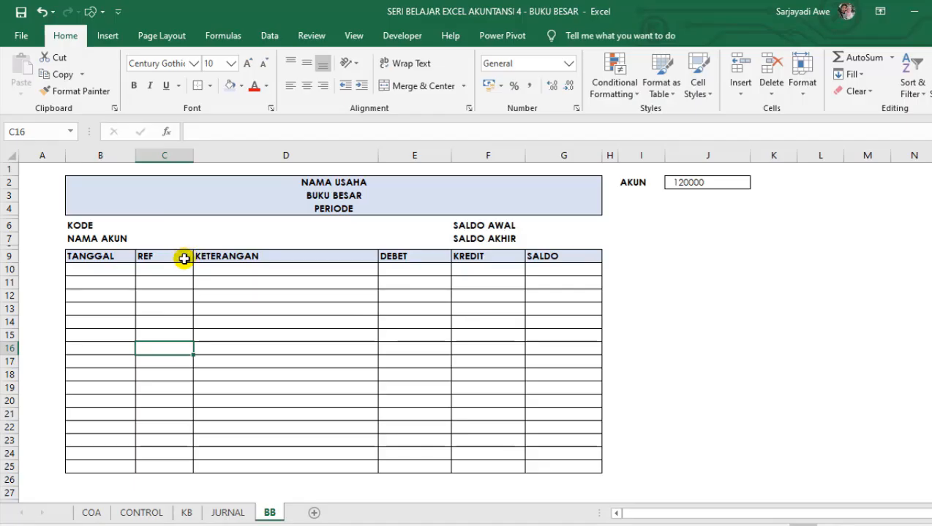
Enter the formula =IF(J2="";"Pilih Akun";J2) in merged cell C6 beside KODE.
left_click(150, 236)
left_click(162, 224)
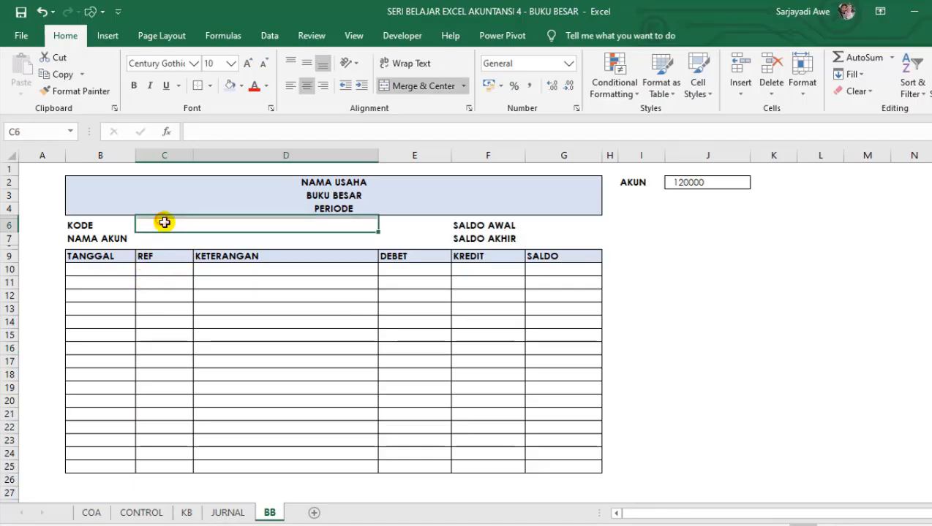
left_click(165, 236)
left_click(164, 221)
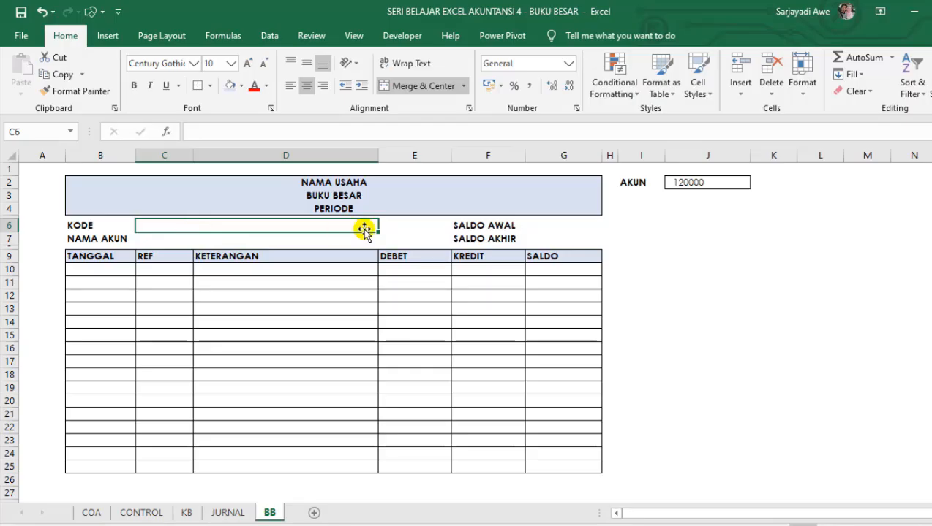
type("=")
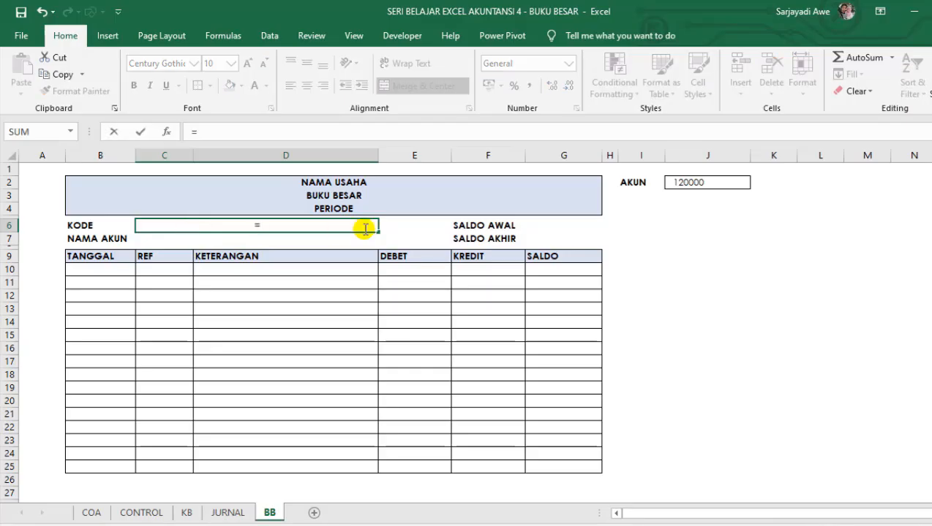
type("IF(")
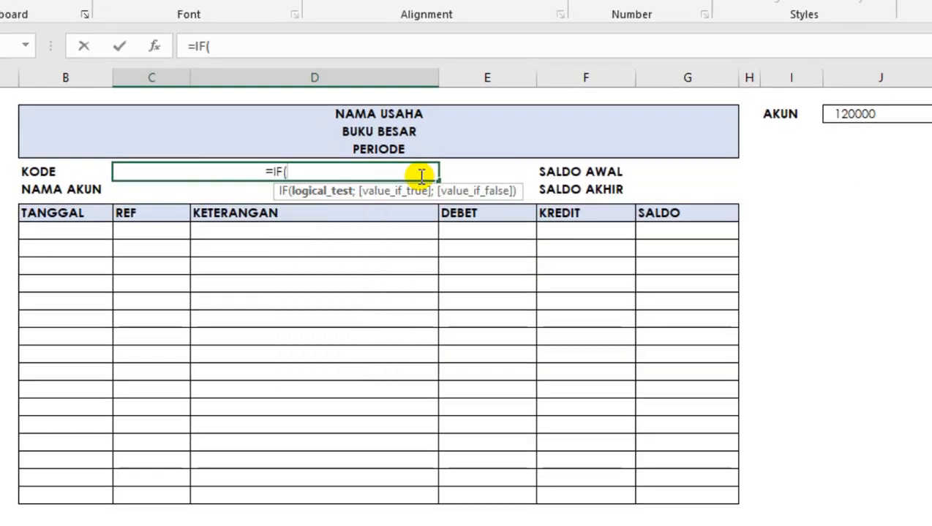
left_click(856, 111)
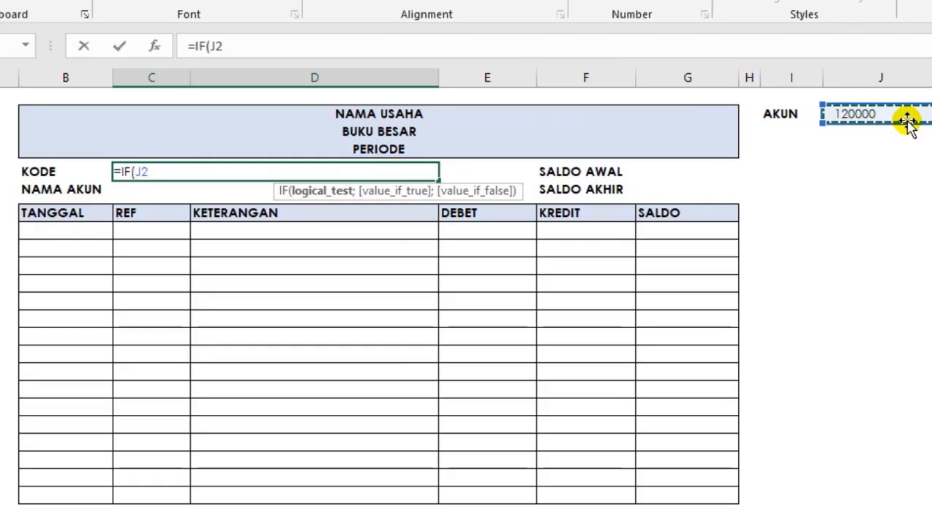
type("=\"\"")
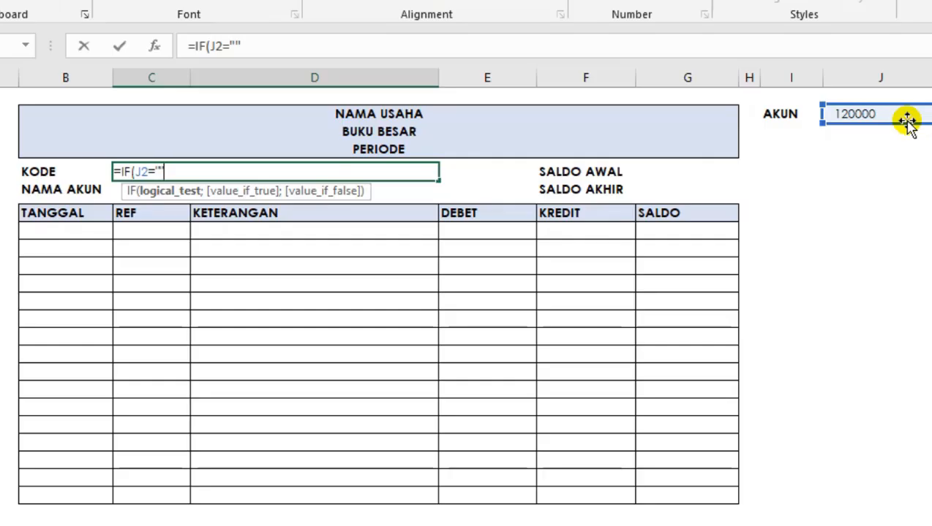
type(";")
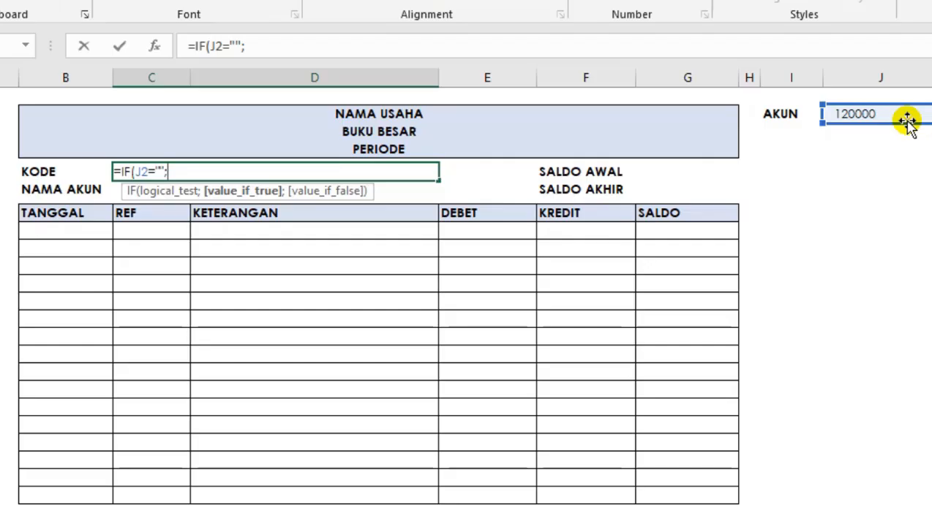
type("\"pl")
type("Pili")
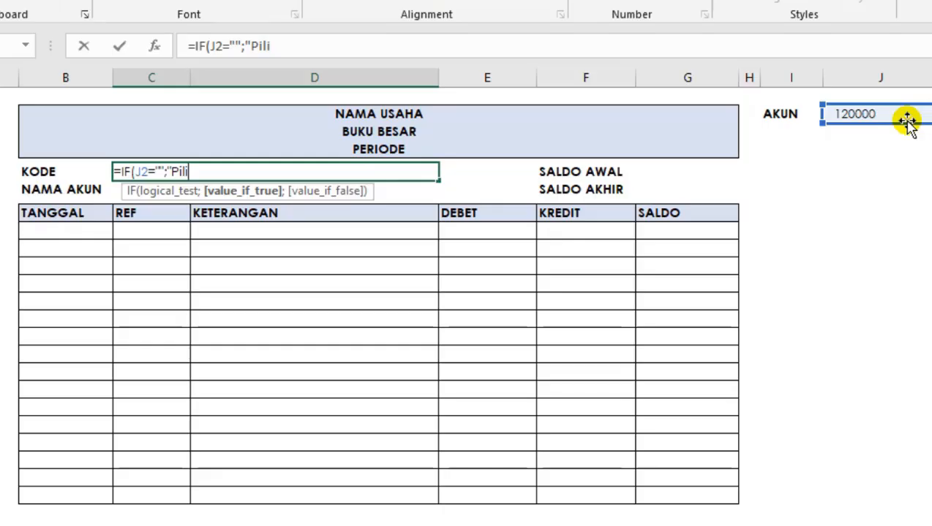
type("h Aku")
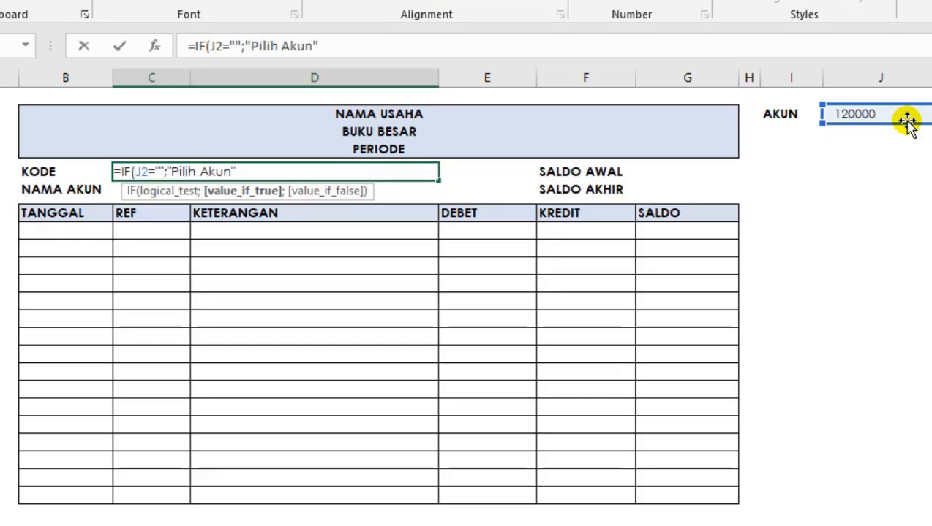
type("n\";")
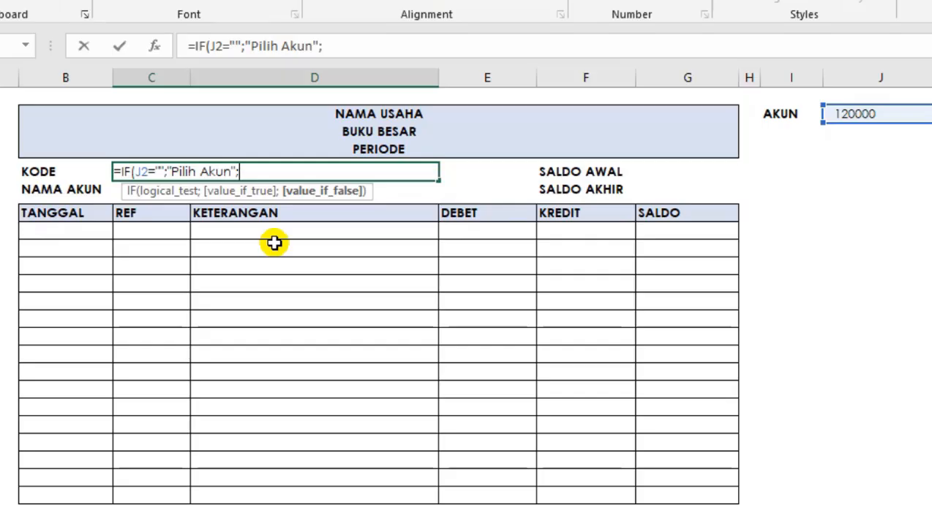
left_click(852, 115)
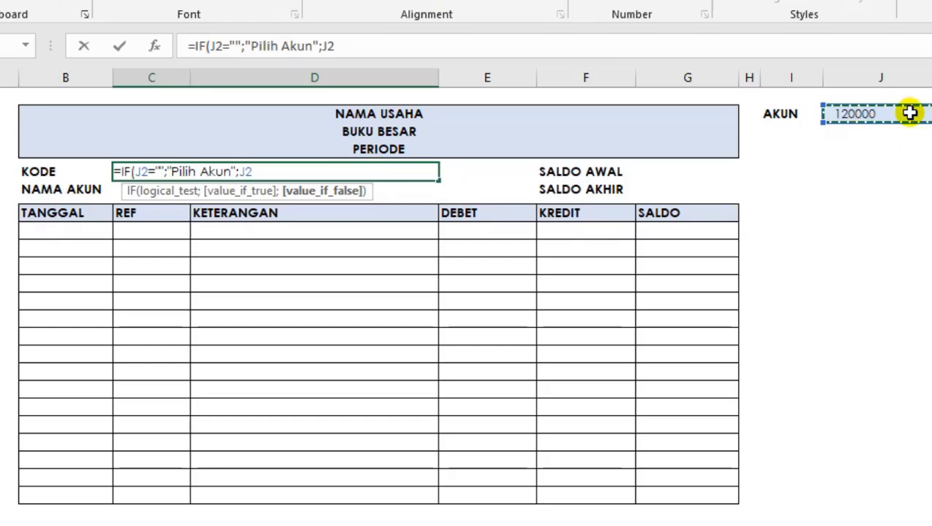
key("Return")
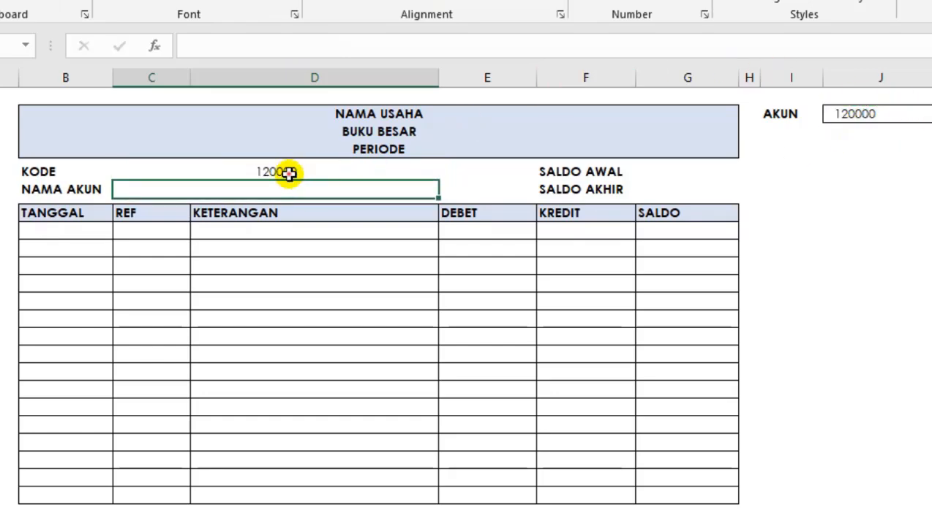
Left-align the account code in C6 and make it bold.
left_click(289, 173)
left_click(318, 2)
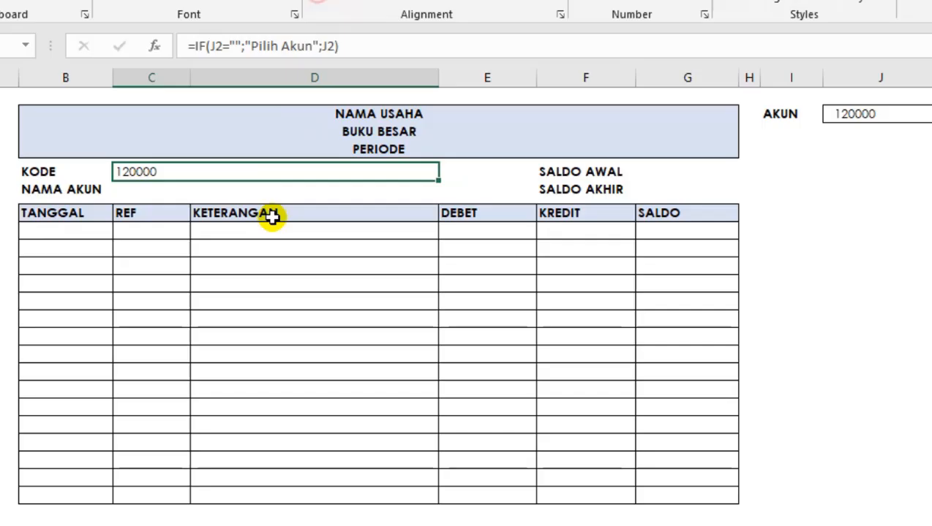
left_click(156, 188)
left_click(170, 175)
key("ctrl+b")
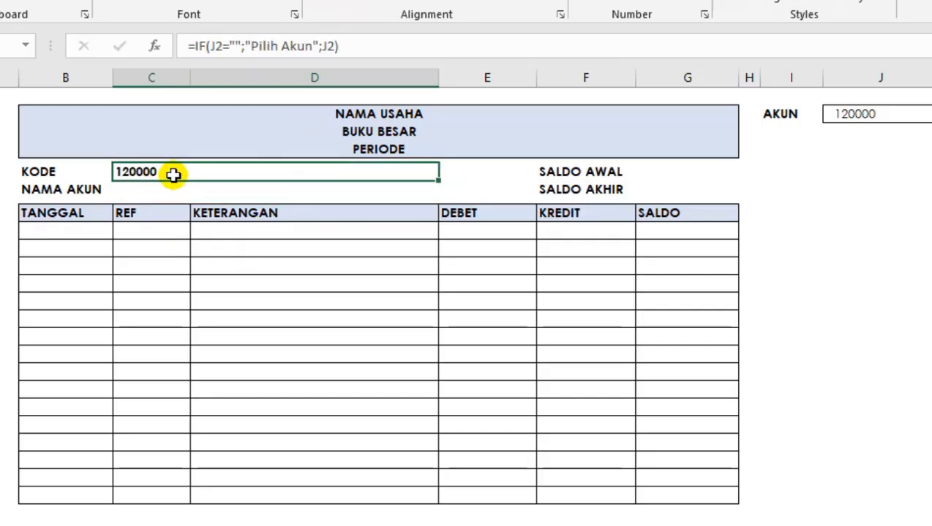
left_click(134, 194)
left_click(101, 191)
left_click(141, 171)
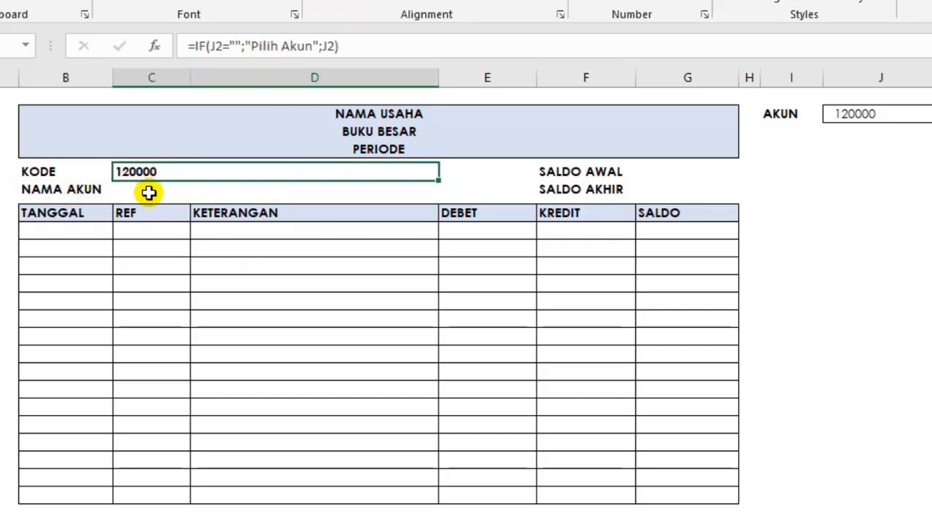
left_click(149, 193)
left_click_drag(154, 176, 220, 184)
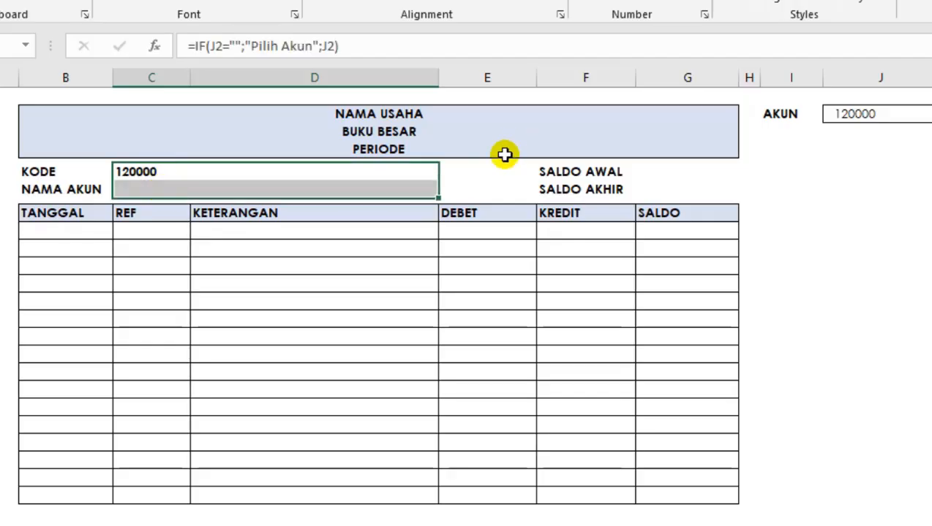
left_click(177, 212)
left_click(141, 188)
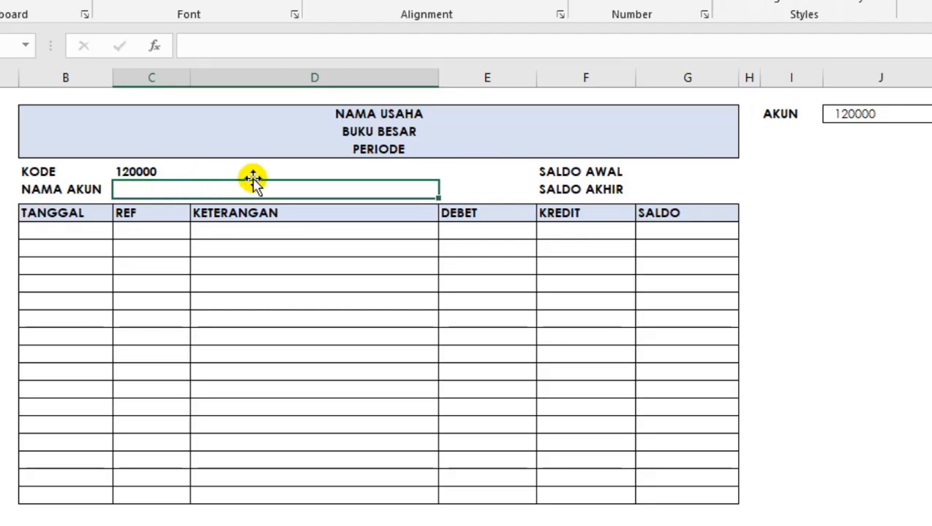
type("=")
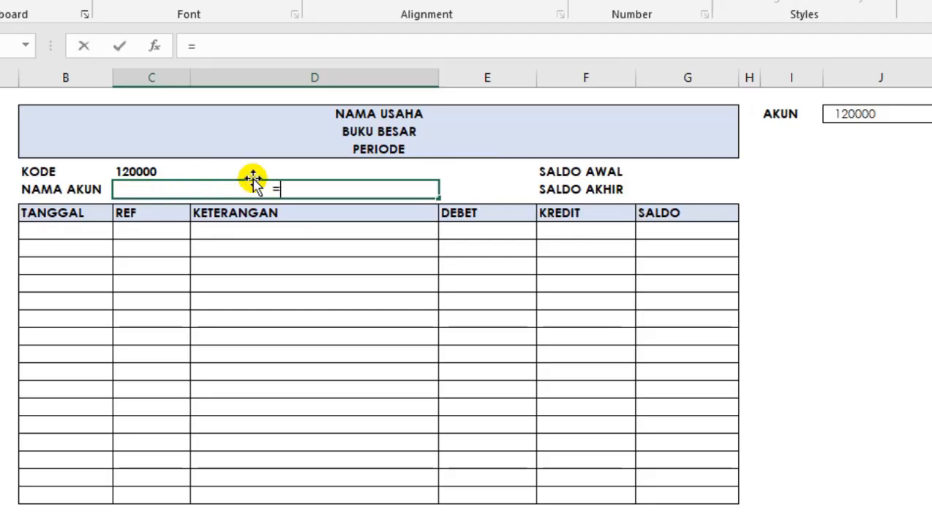
type("inde")
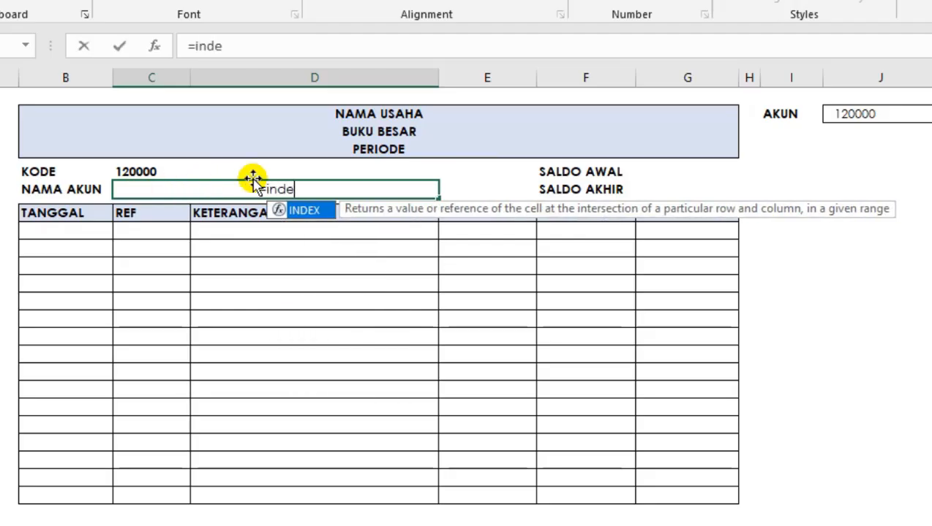
key("Tab")
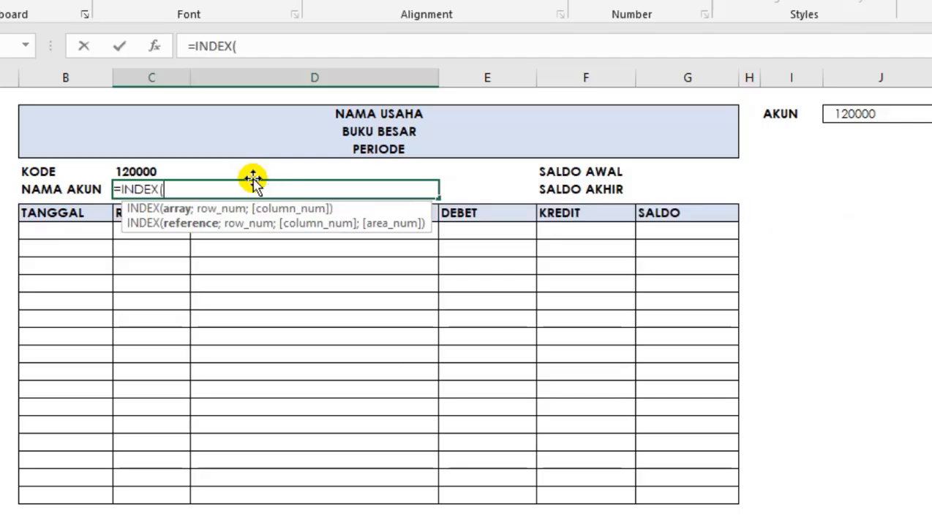
left_click(124, 171)
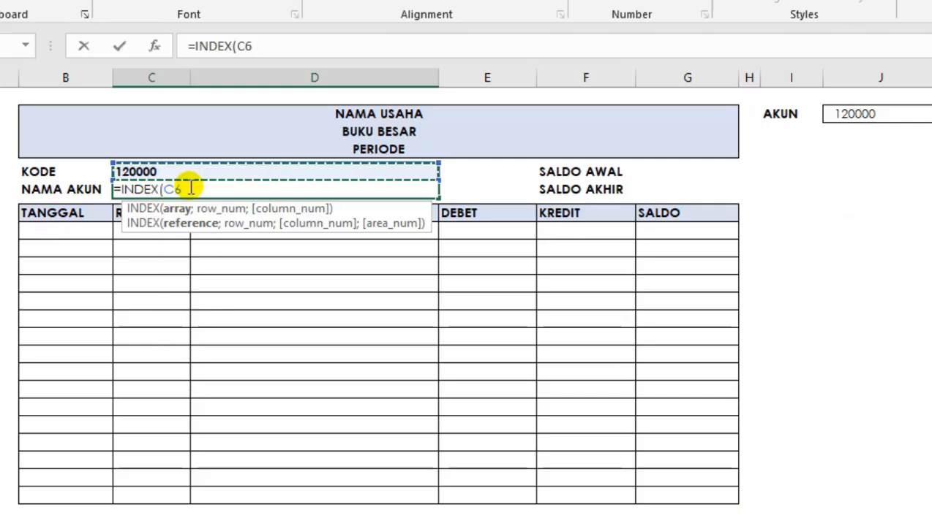
key("BackSpace")
key("BackSpace")
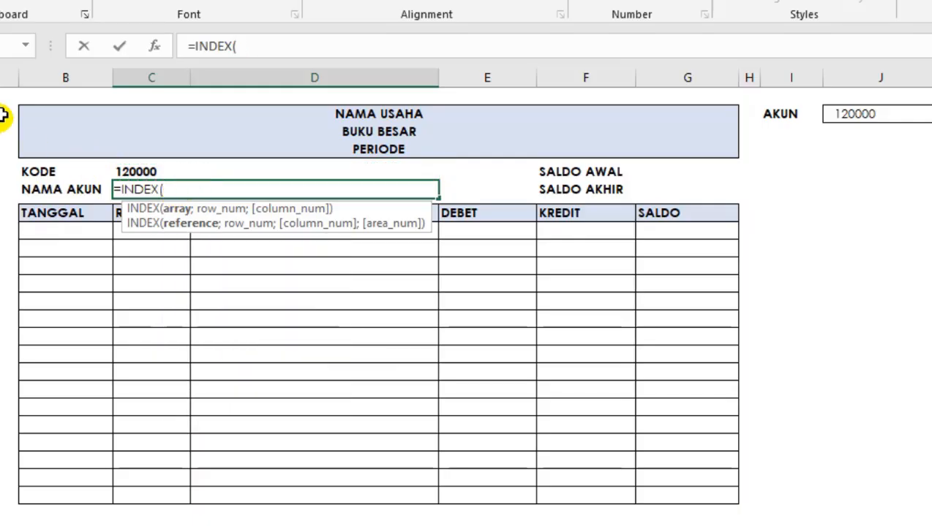
left_click(28, 44)
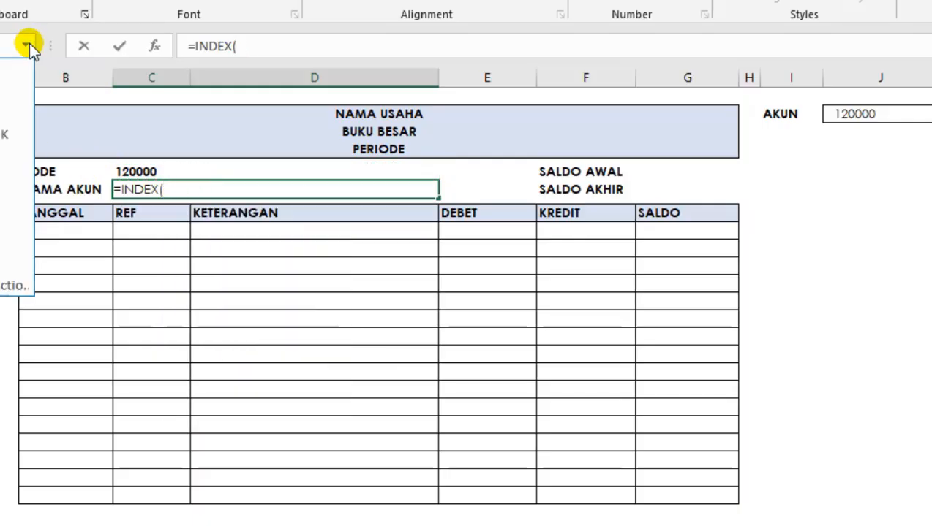
left_click(28, 44)
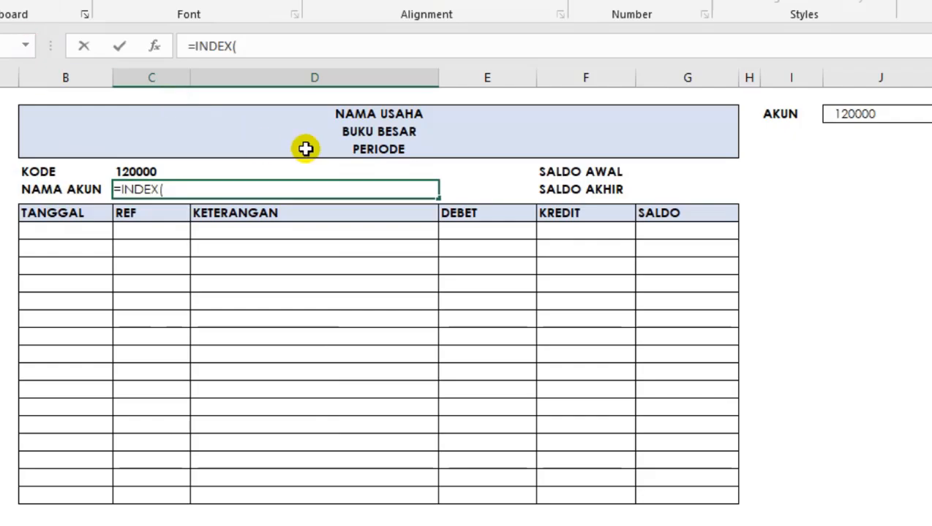
left_click(181, 234)
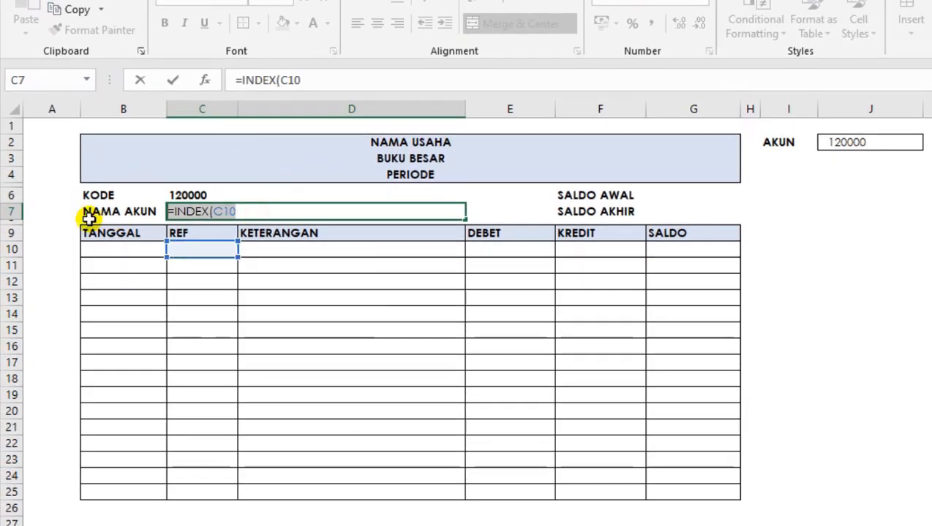
key("Escape")
Examine which cells the existing named ranges KODEAKUN and type cover, comparing them with the DAFTAR AKUN columns.
left_click(202, 283)
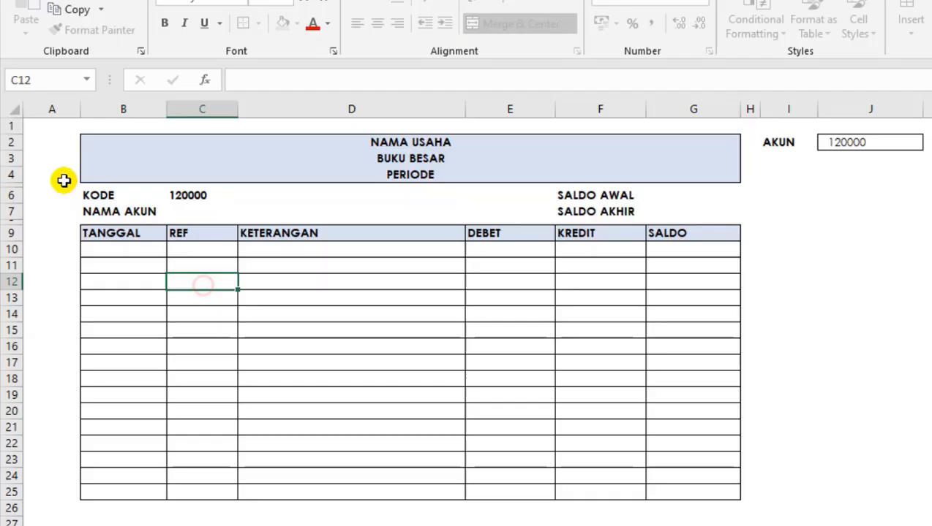
left_click(87, 80)
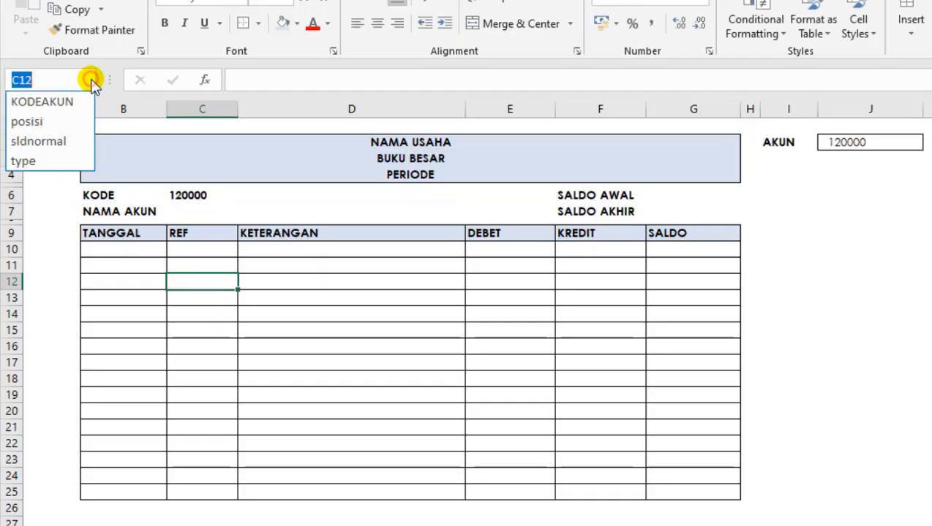
left_click(54, 104)
scroll(67, 206, "up", 1)
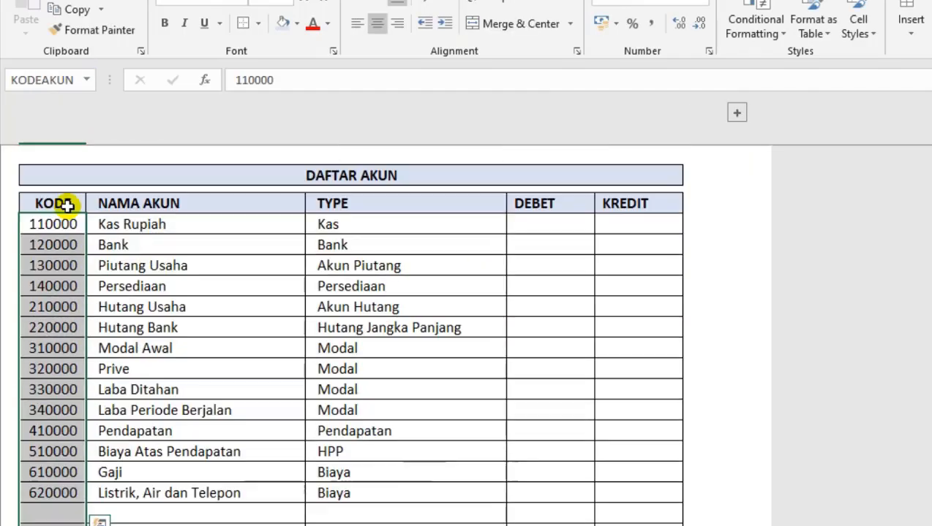
scroll(66, 204, "down", 6)
scroll(87, 239, "up", 6)
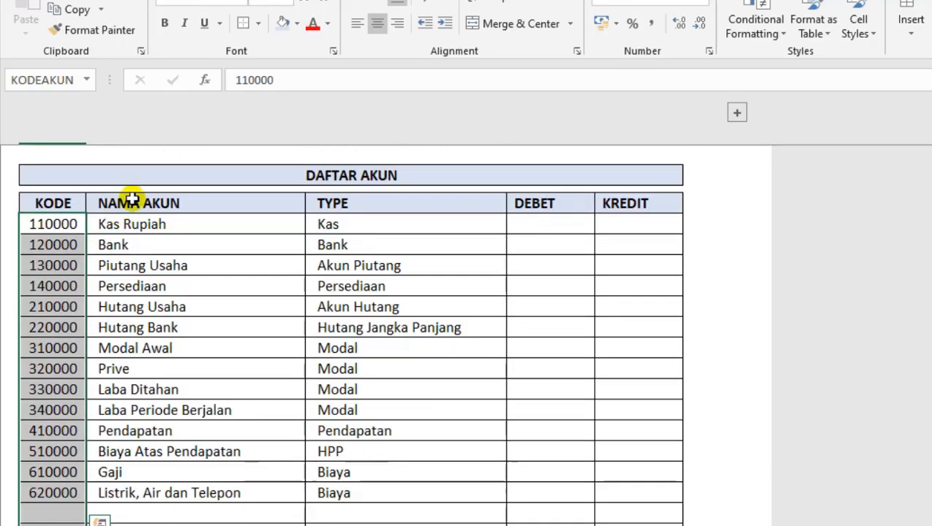
left_click(131, 219)
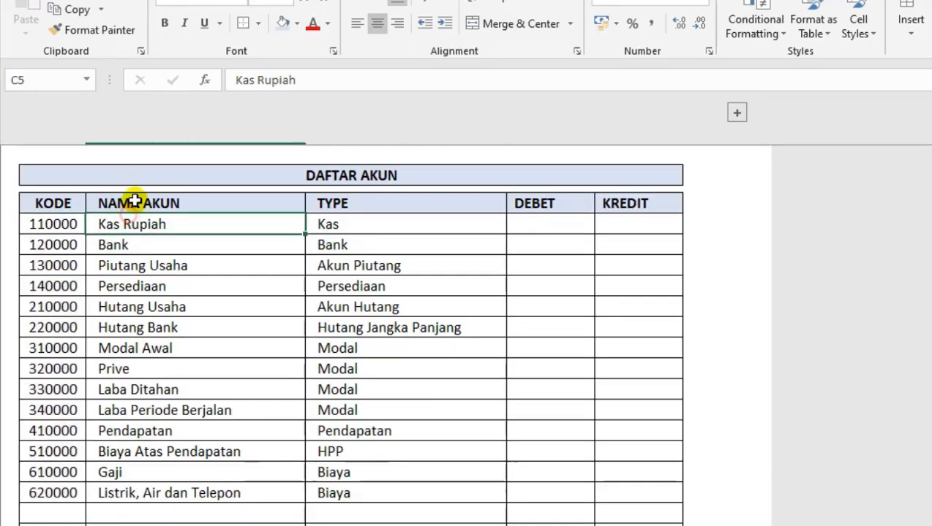
left_click(91, 81)
left_click(62, 156)
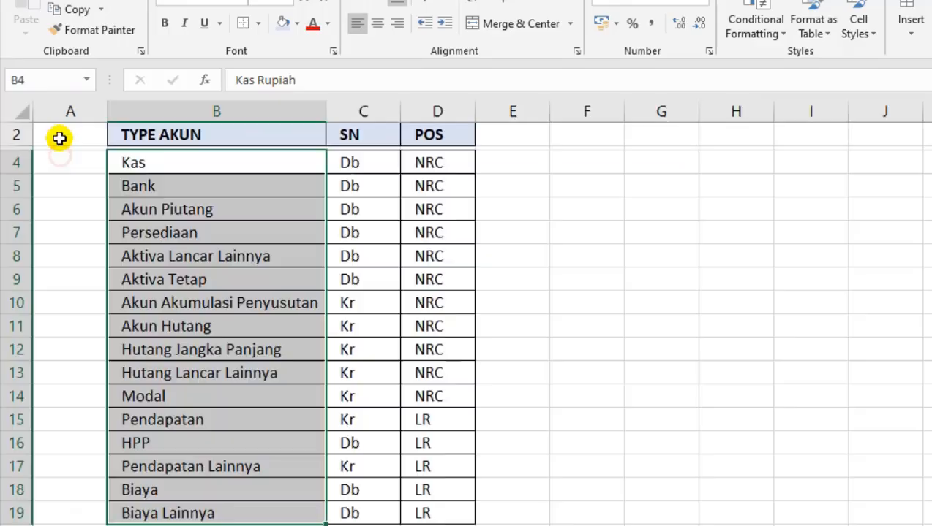
left_click(86, 81)
left_click(69, 100)
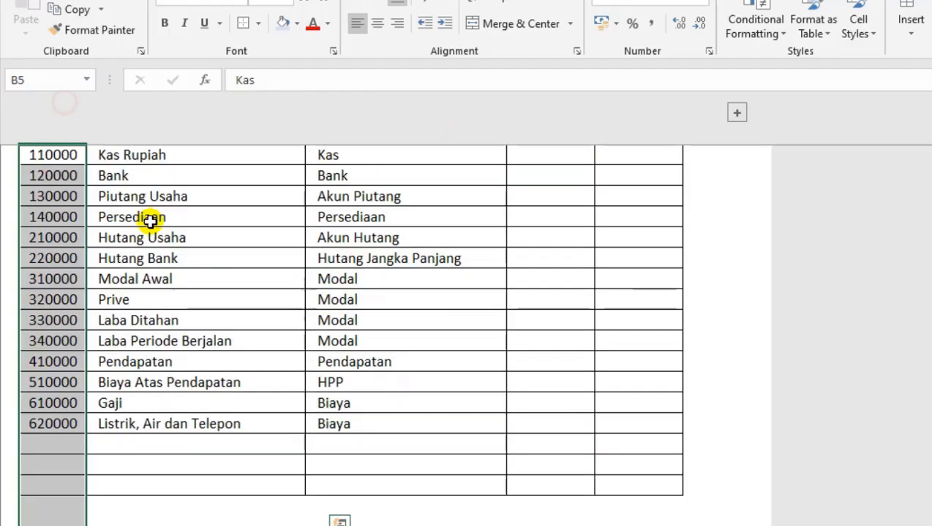
left_click(139, 240)
scroll(209, 226, "up", 1)
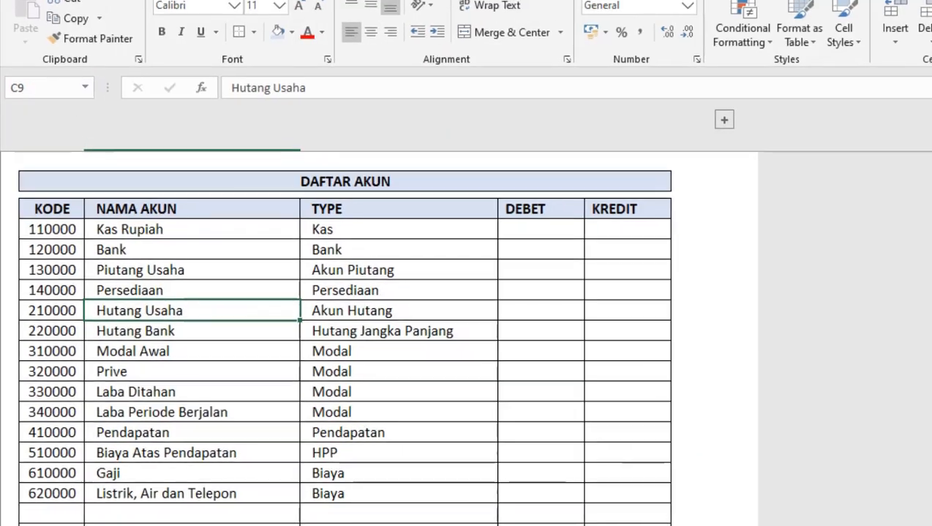
Show the row and column headings on the DAFTAR AKUN sheet.
left_click(388, 24)
left_click(244, 86)
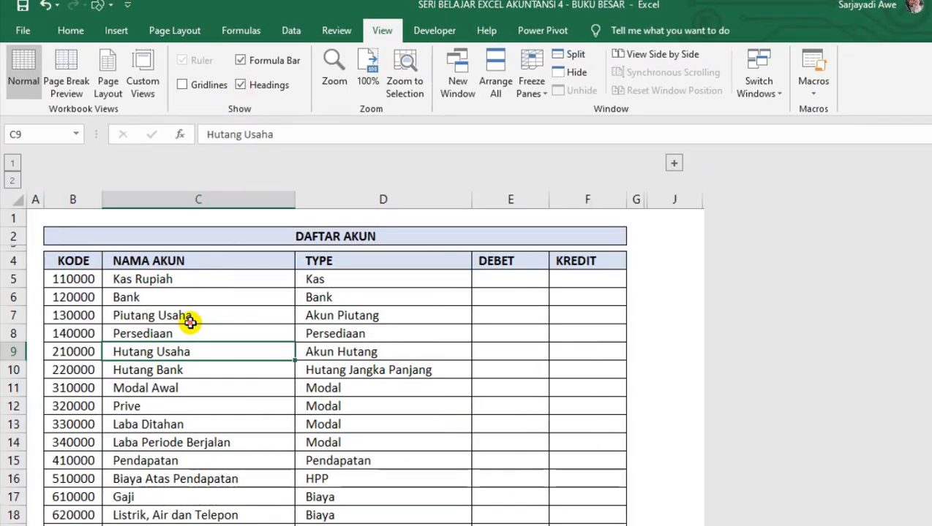
left_click(190, 322)
Define the name kode for the whole of column B in the DAFTAR AKUN sheet.
left_click(76, 200)
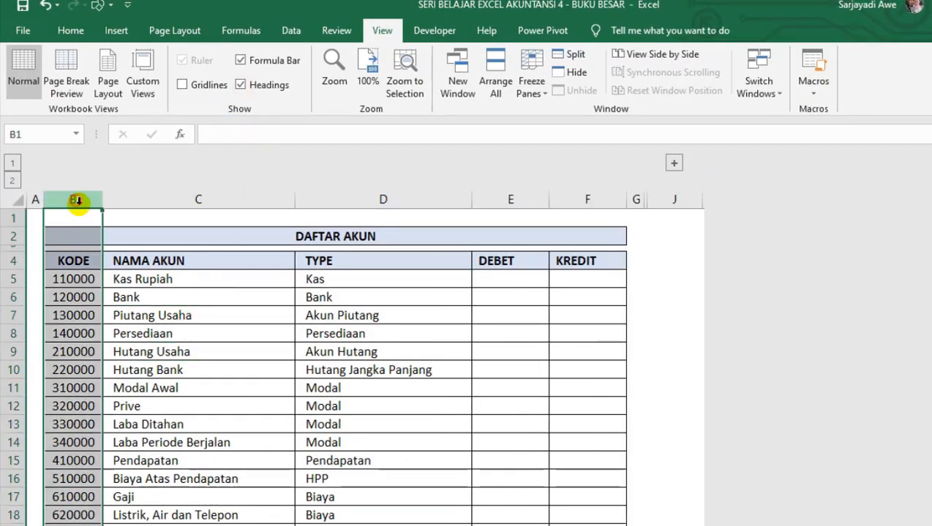
left_click(58, 137)
type("k")
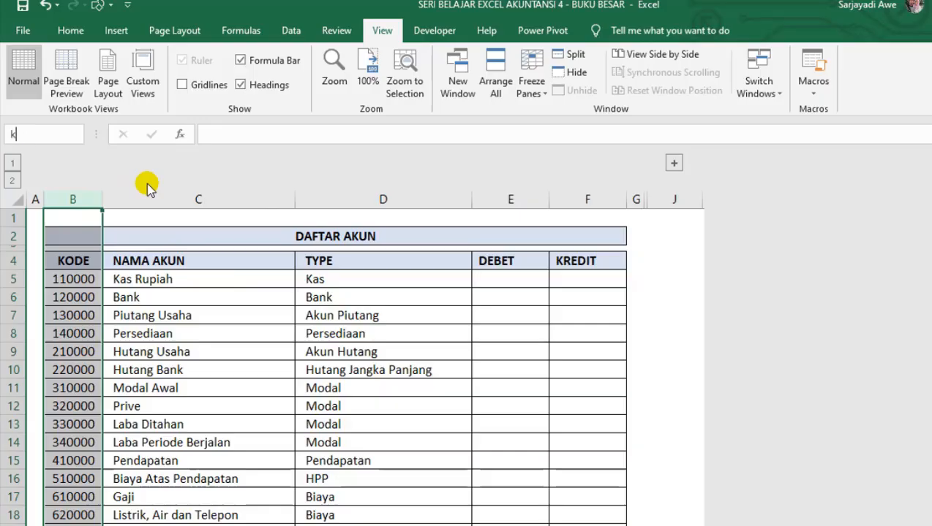
type("ode")
key("Return")
Define the name nama_Akun for the whole of column C in the DAFTAR AKUN sheet.
left_click(188, 199)
left_click(33, 134)
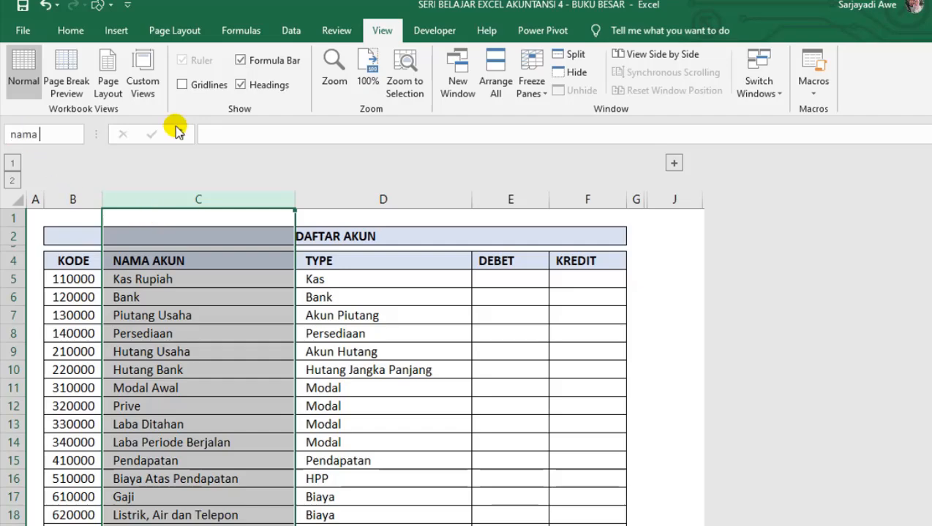
type("nama_Akun")
key("Return")
left_click(264, 313)
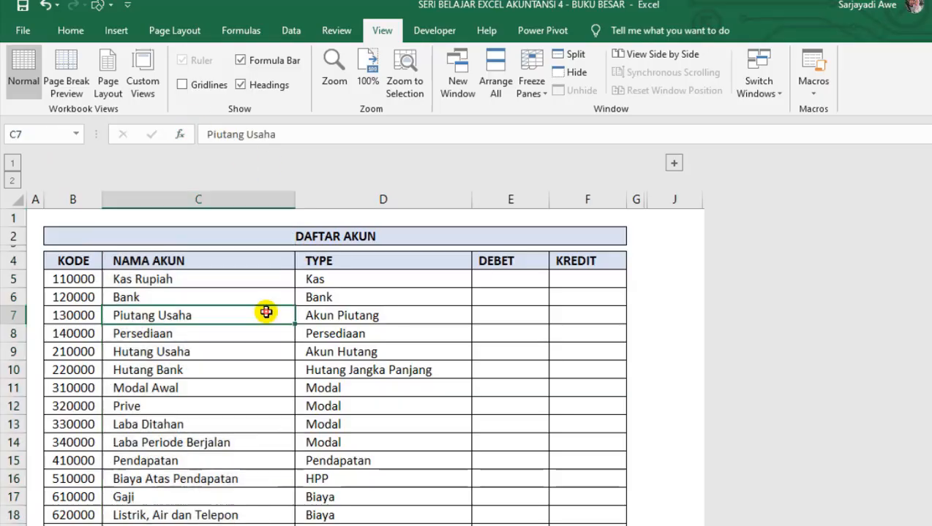
left_click(173, 352)
left_click(213, 420)
left_click(613, 266)
left_click(433, 375)
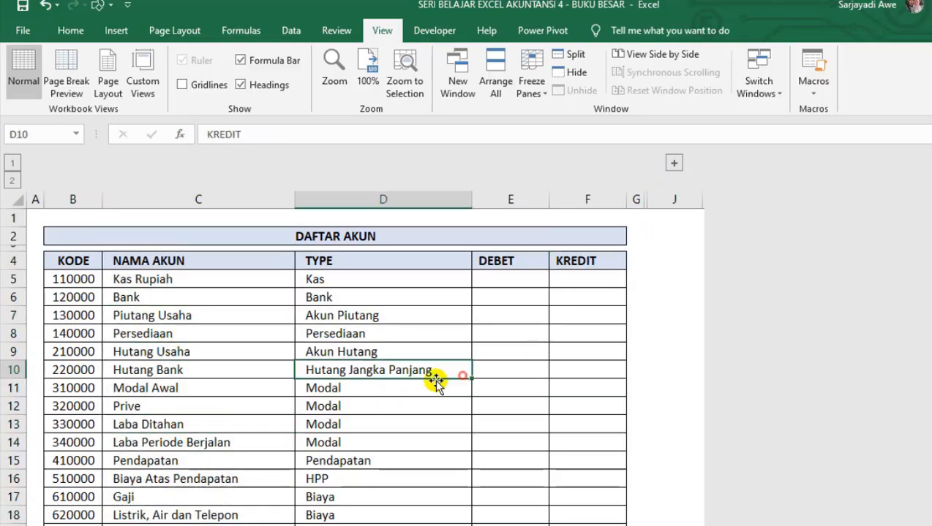
left_click(227, 442)
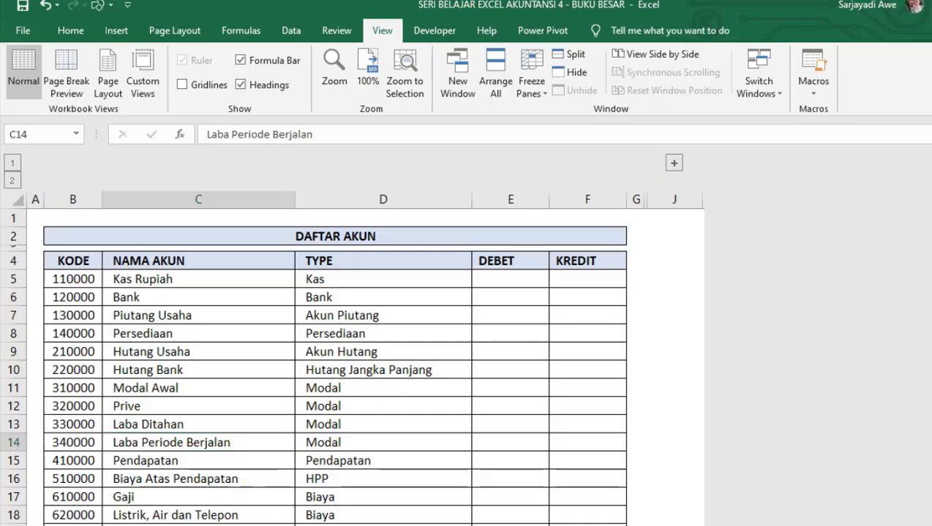
Enter the formula =INDEX(nama_Akun;MATCH(J2;kode;0)) in the NAMA AKUN cell C7 of the BB sheet.
key("ctrl+Page_Down")
left_click(170, 246)
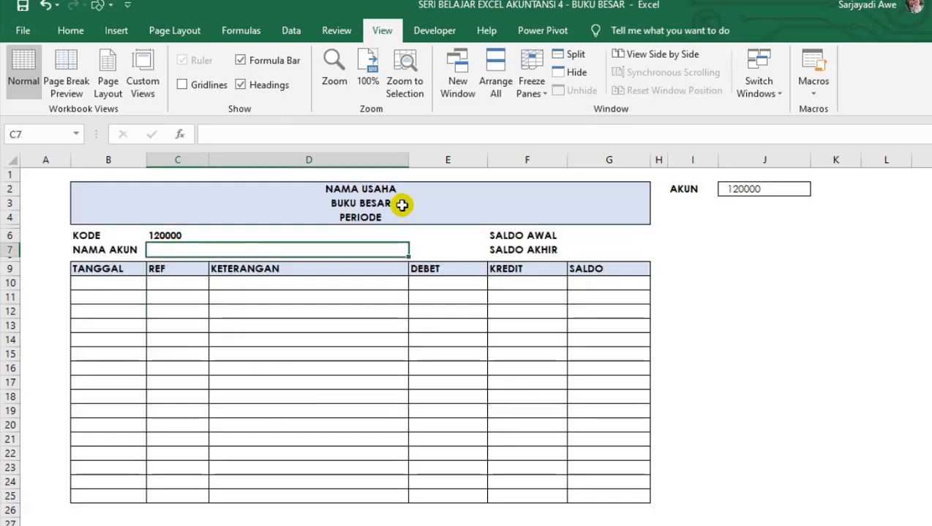
type("=in")
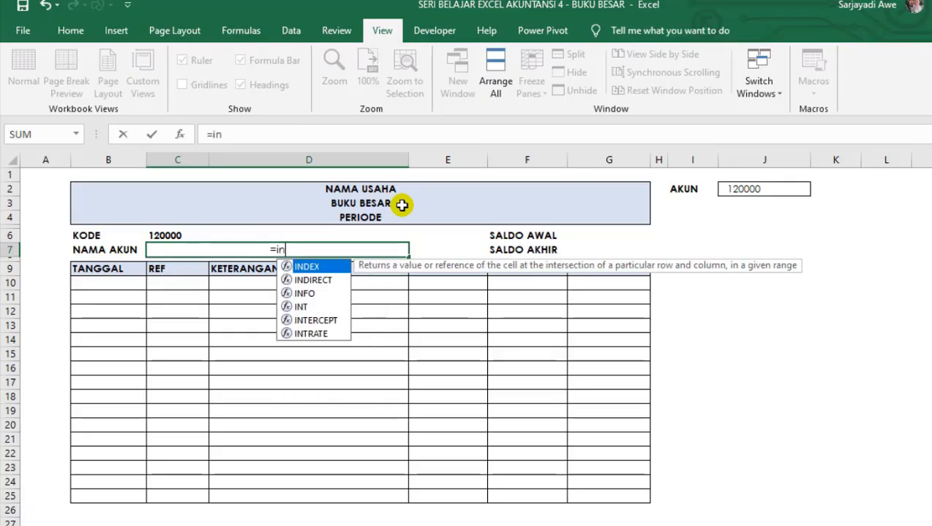
key("Tab")
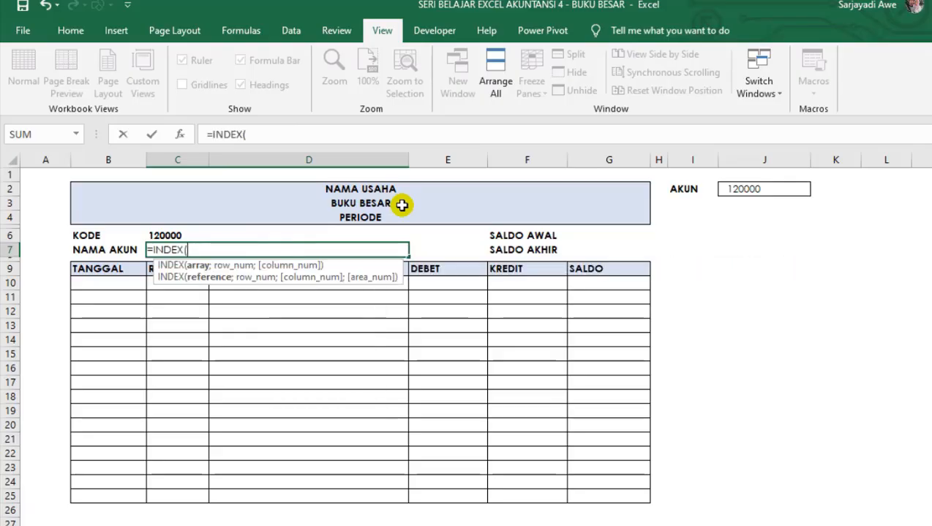
type("nama")
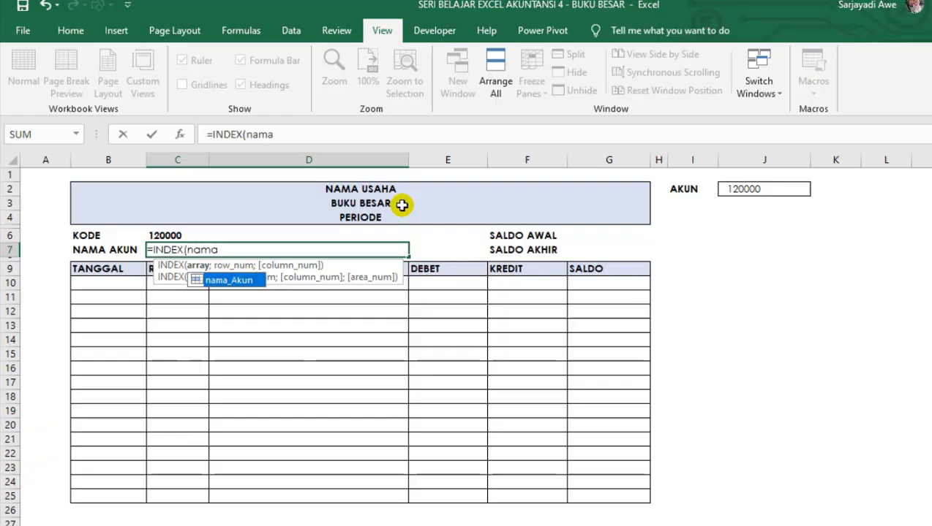
key("Tab")
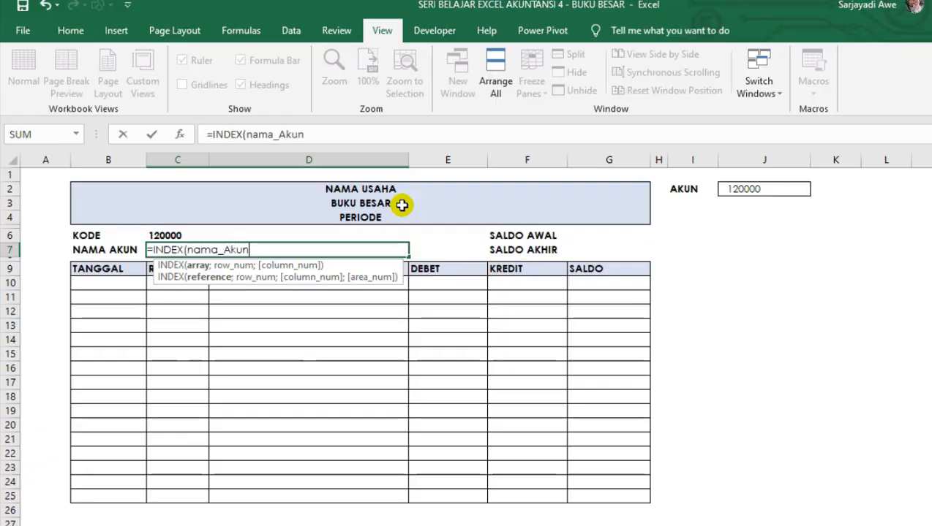
type(";")
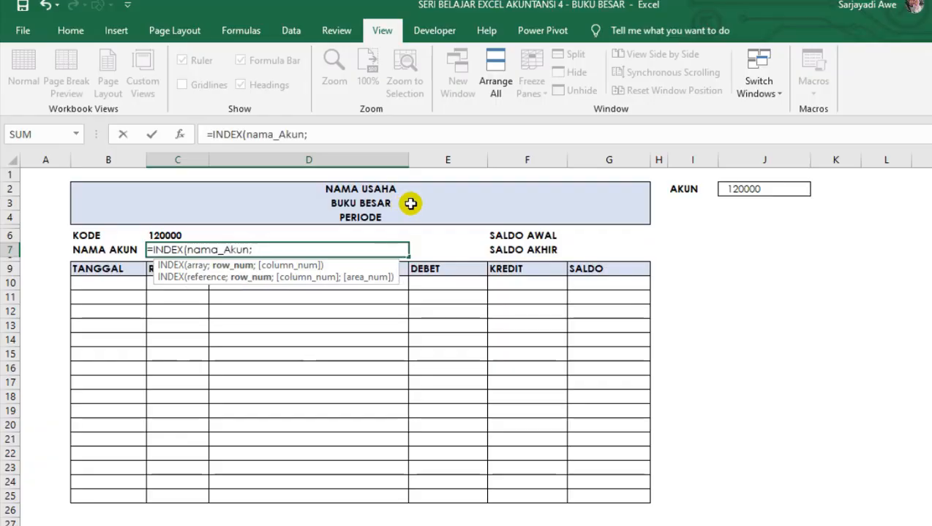
type("mat")
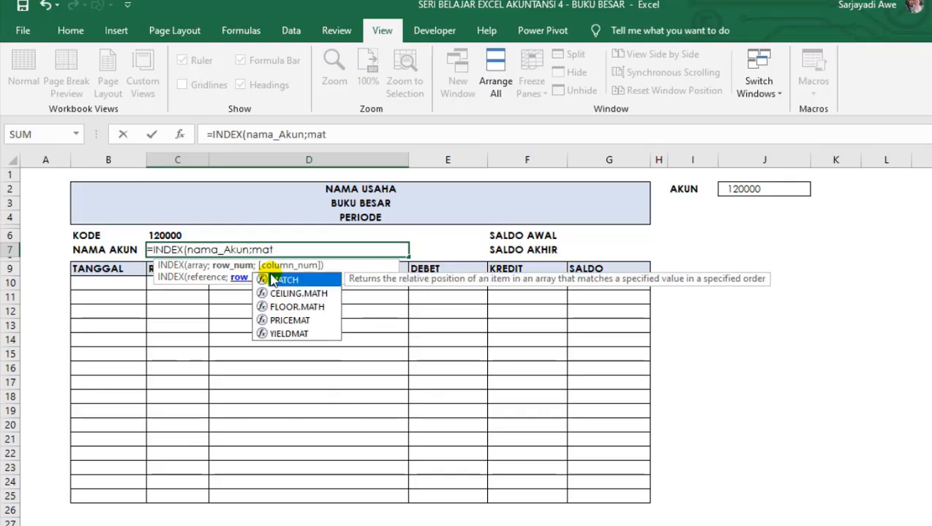
key("Tab")
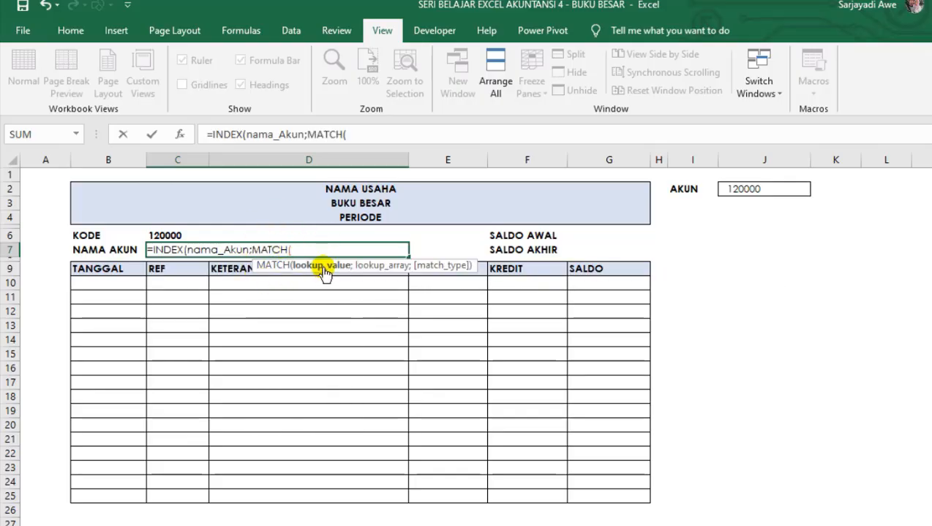
left_click(737, 188)
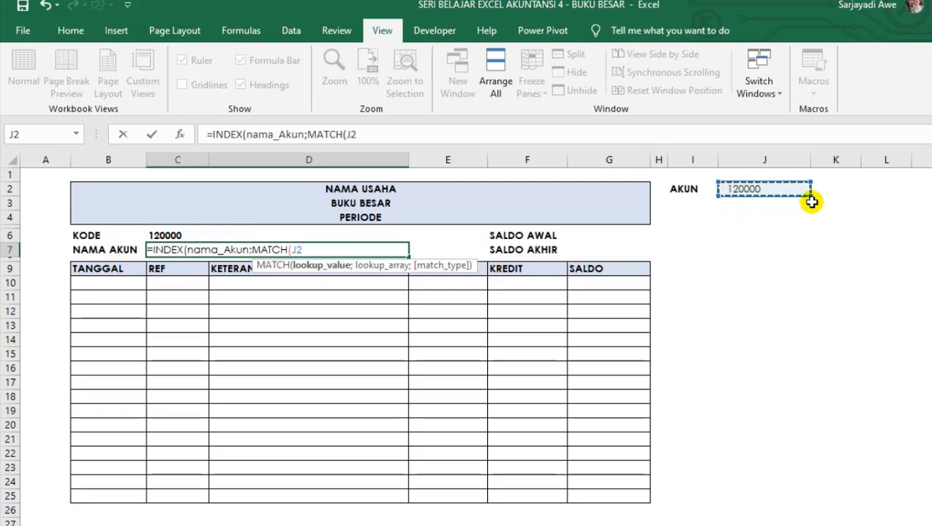
type(";")
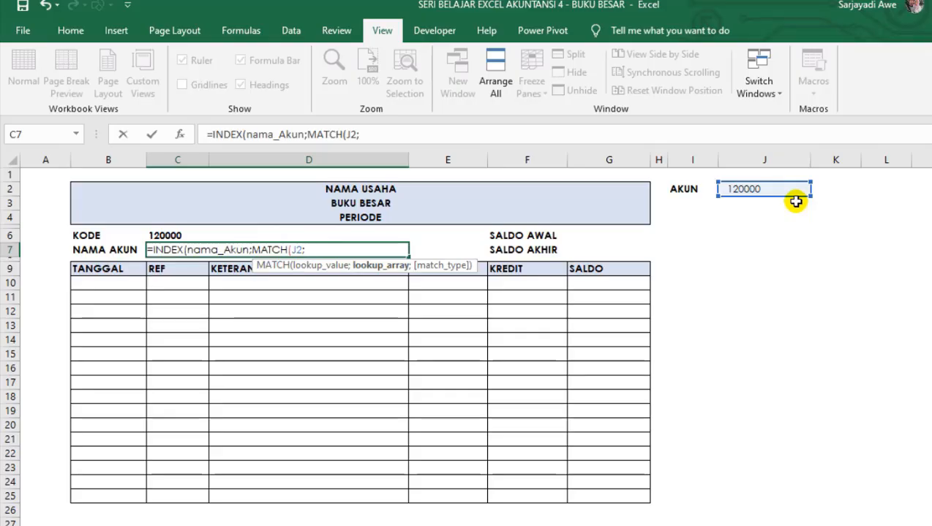
type("kode")
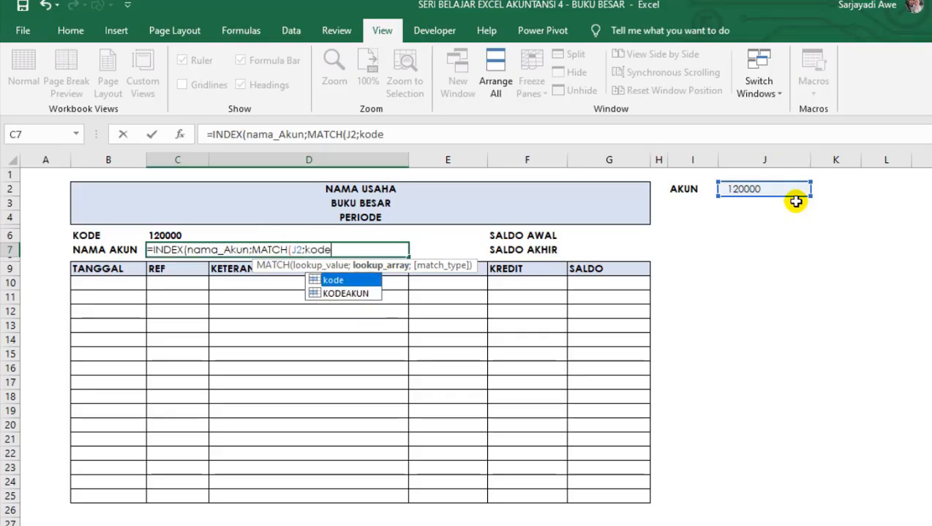
key("Tab")
type(";")
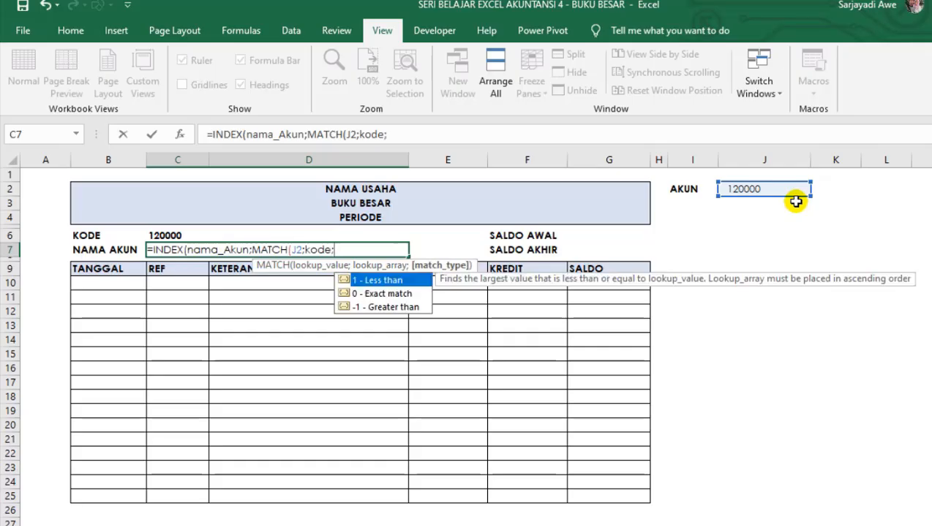
type("0)")
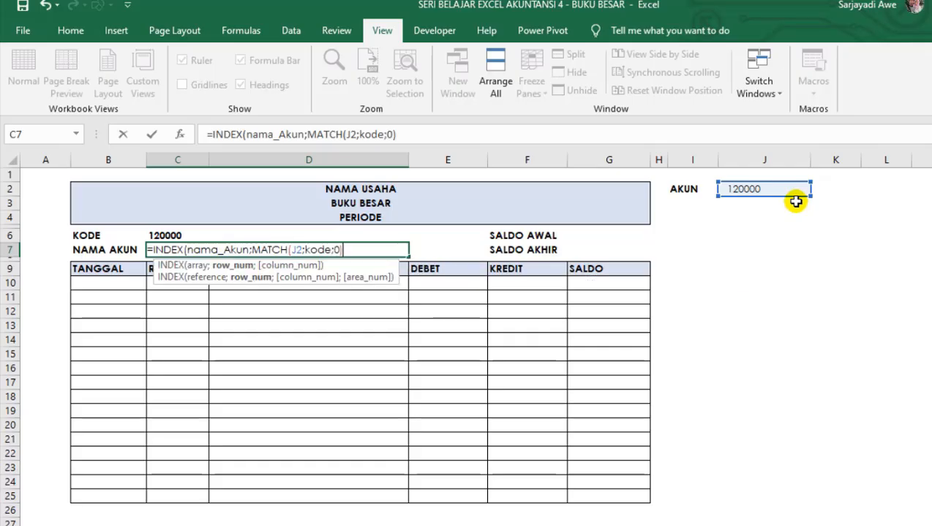
type(")")
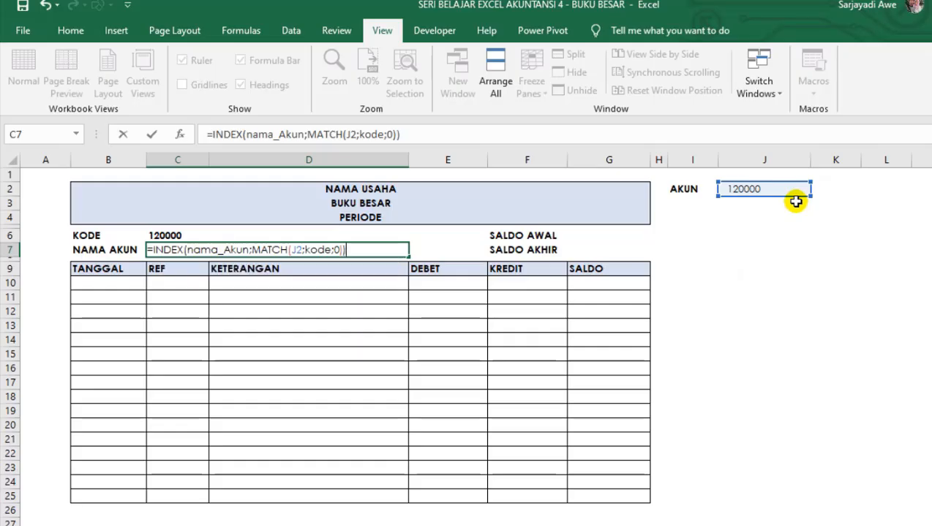
key("Return")
Left-align the account name in C7 and make it bold.
key("Up")
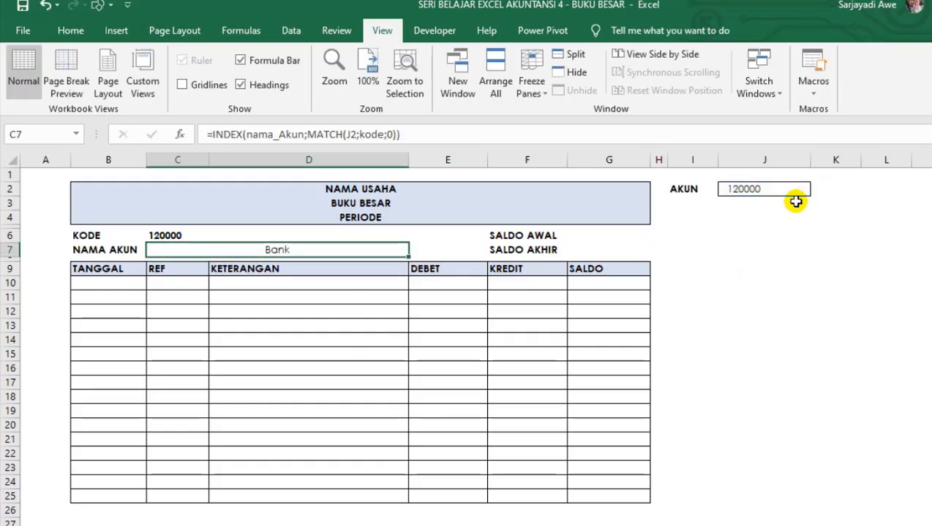
left_click(70, 30)
left_click(313, 85)
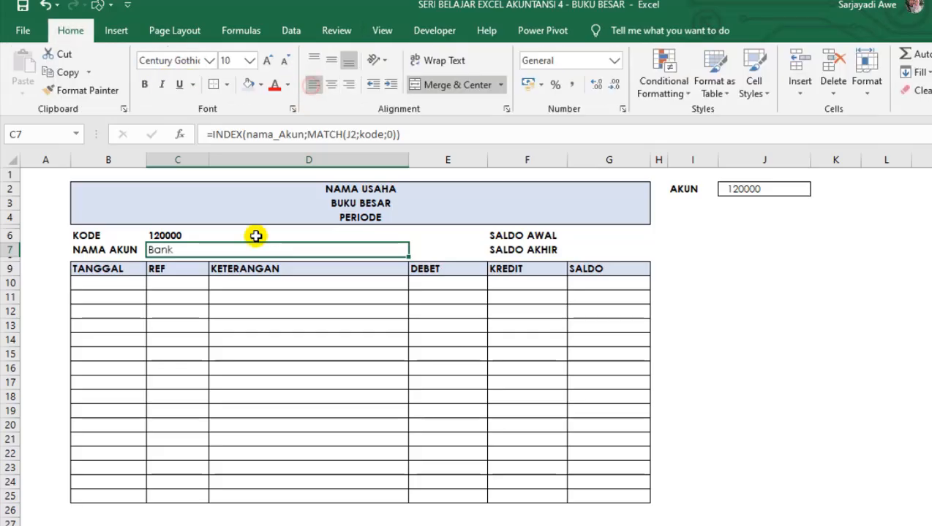
left_click(192, 316)
left_click(189, 253)
key("ctrl+b")
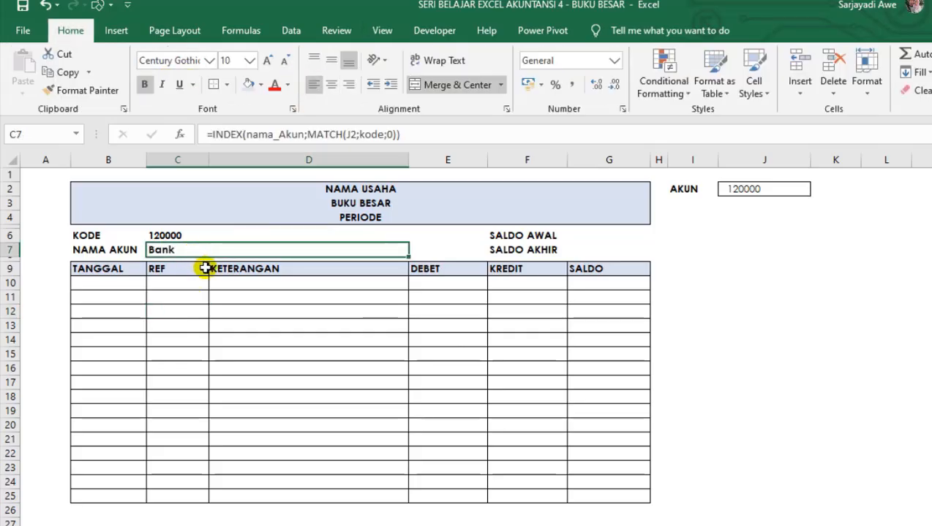
left_click(207, 317)
left_click(195, 248)
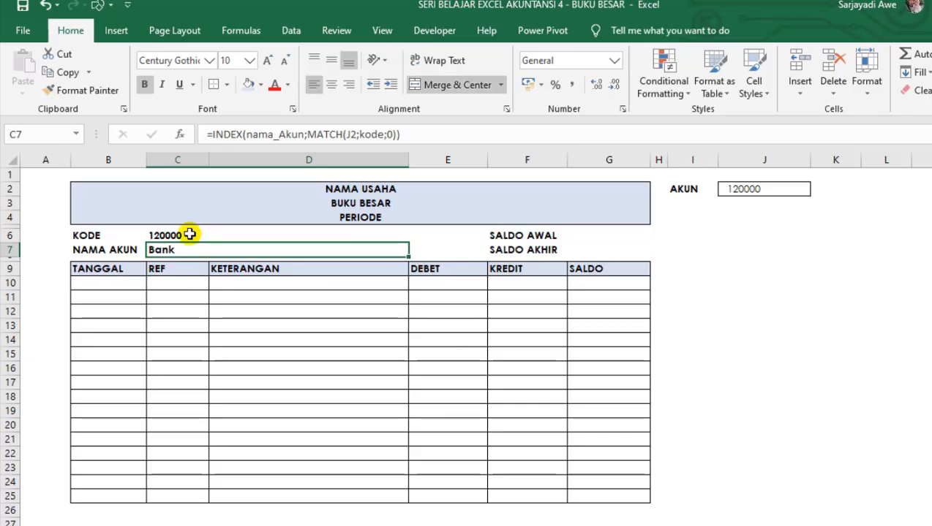
Compare the formulas behind the KODE value in C6 and the NAMA AKUN value in C7.
left_click(190, 236)
left_click(189, 250)
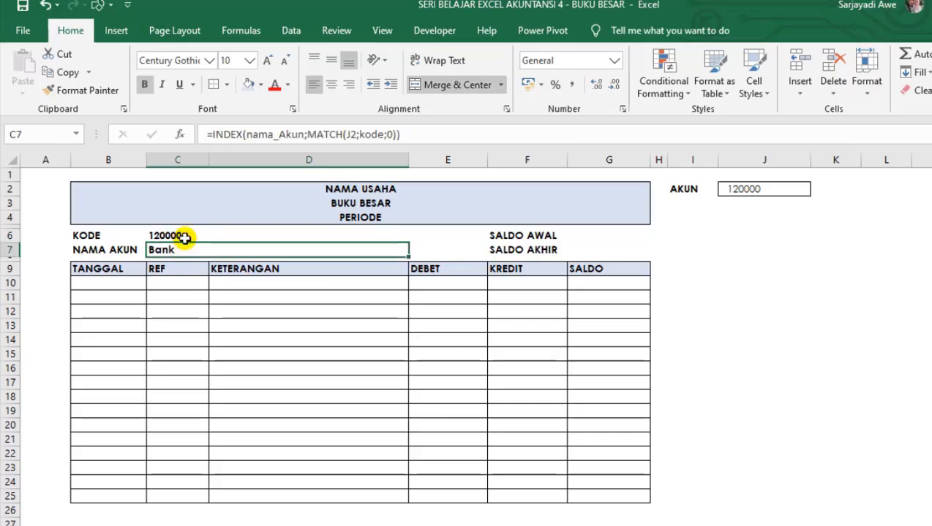
left_click(184, 235)
left_click(187, 249)
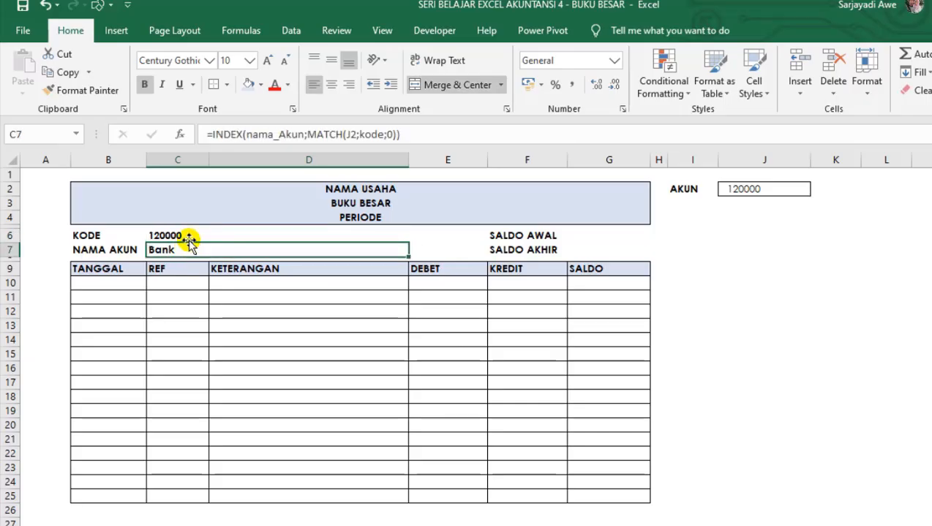
left_click(190, 236)
left_click(187, 249)
left_click(190, 237)
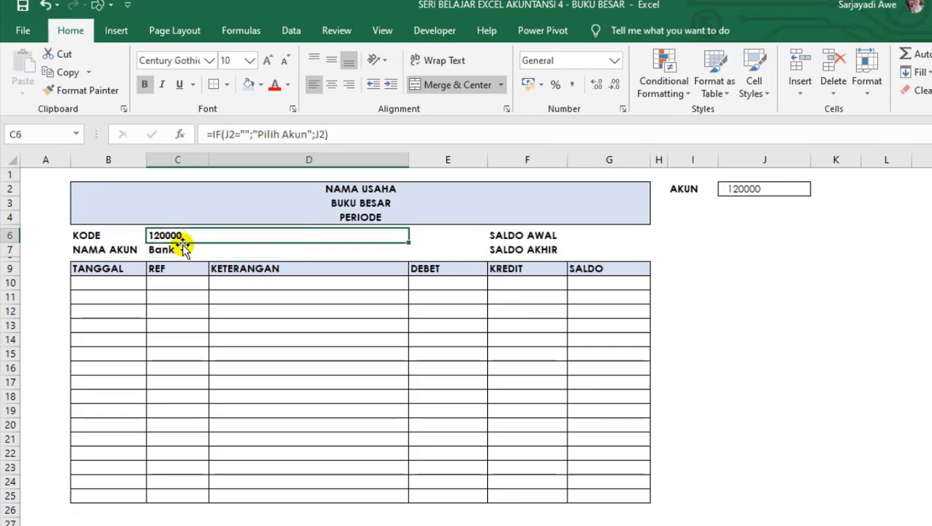
left_click(183, 250)
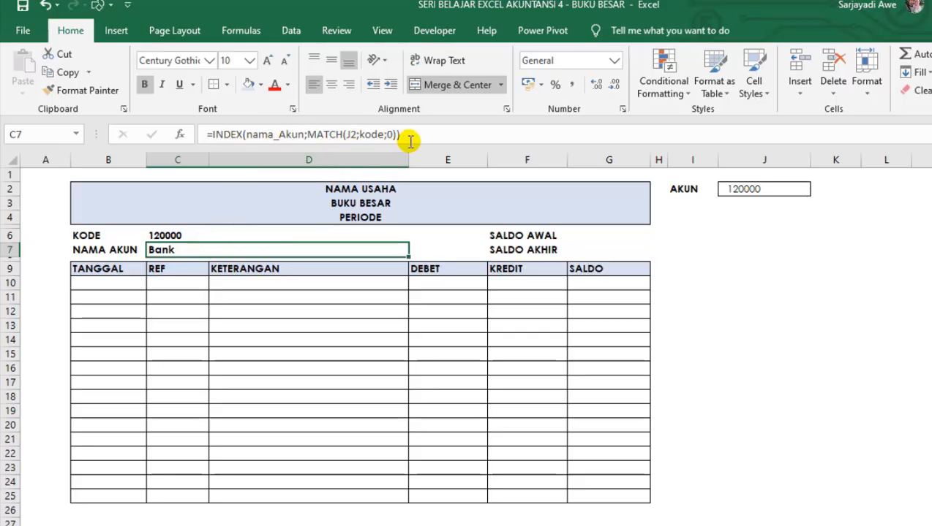
left_click_drag(245, 315, 247, 326)
left_click(172, 249)
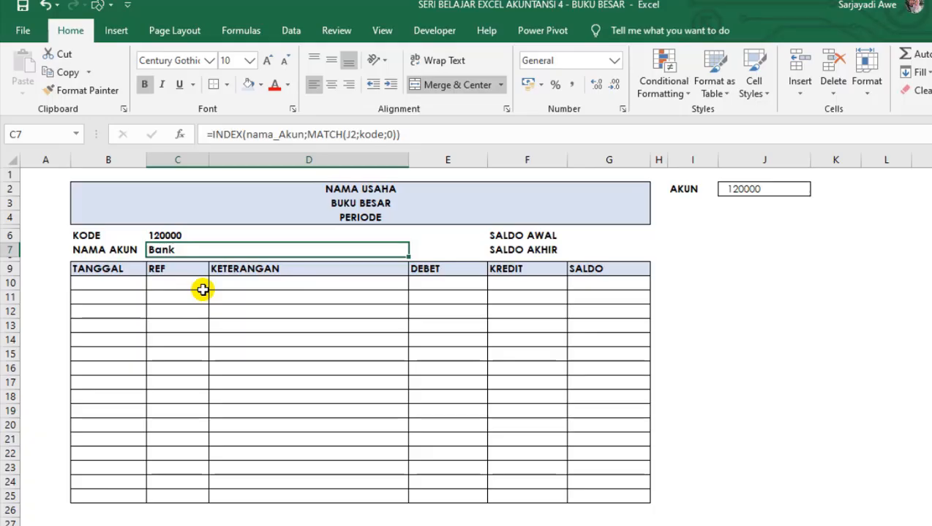
left_click(202, 289)
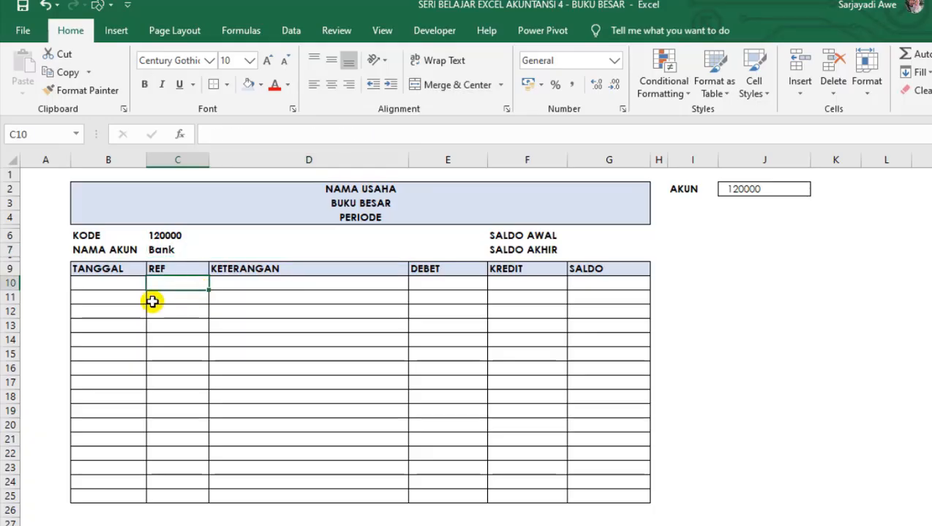
left_click(155, 298)
left_click(177, 249)
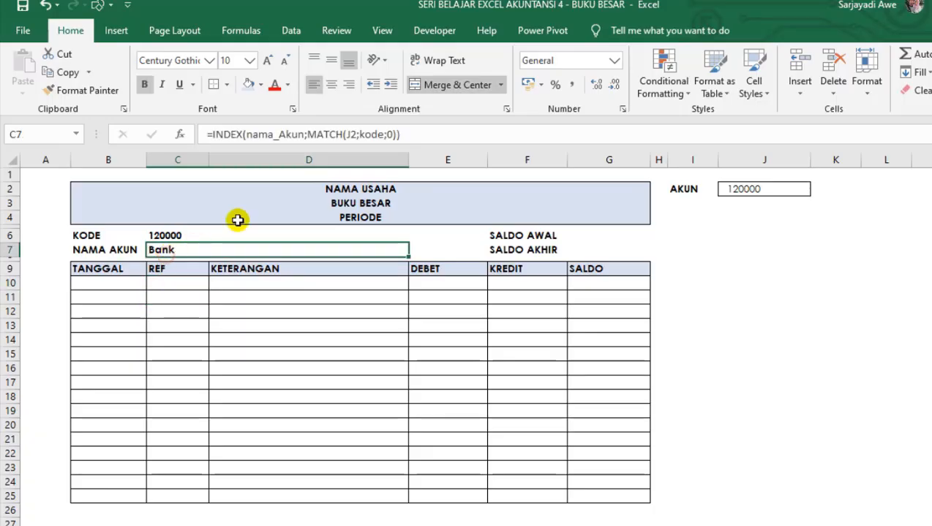
left_click(111, 282)
left_click(150, 297)
left_click(194, 272)
left_click(172, 296)
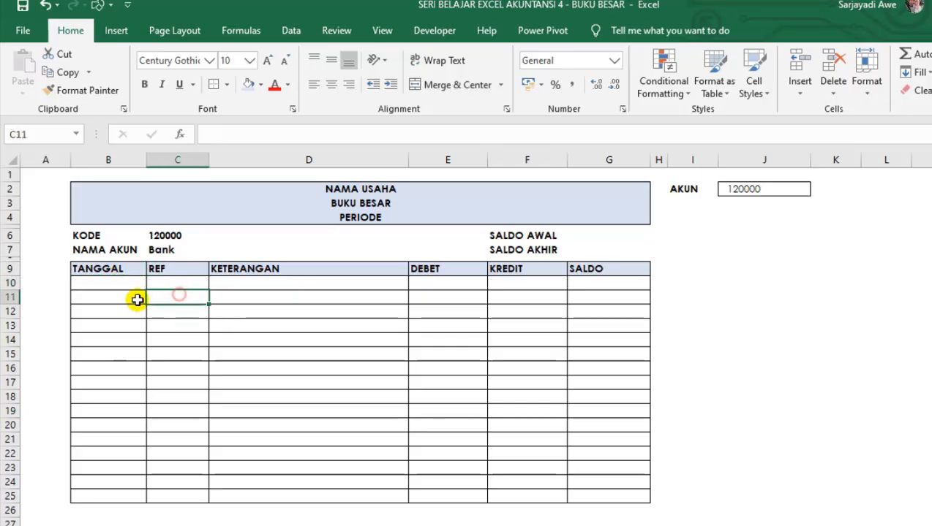
left_click_drag(132, 287, 109, 481)
left_click(55, 286)
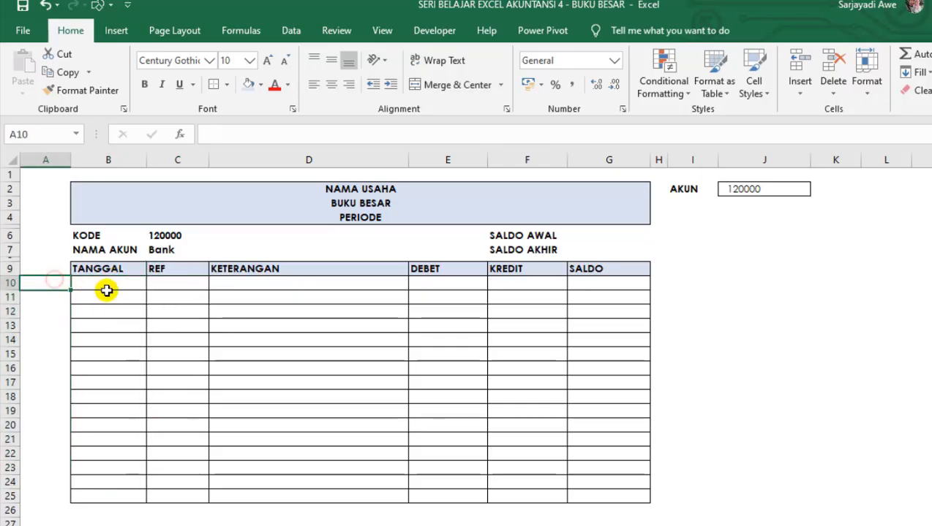
left_click(107, 296)
Add the column heading KB BB in cell K6 of the JURNAL sheet, beside the KREDIT column.
left_click(245, 524)
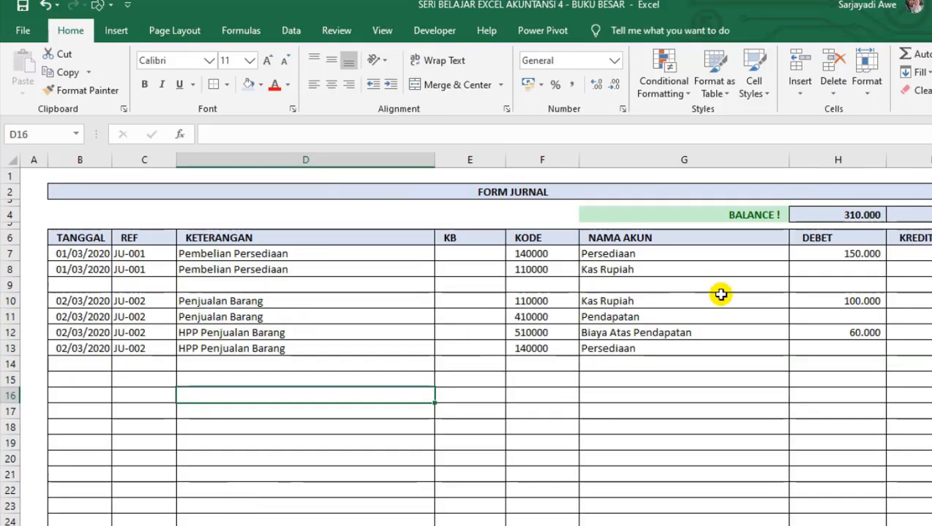
left_click_drag(722, 319, 930, 271)
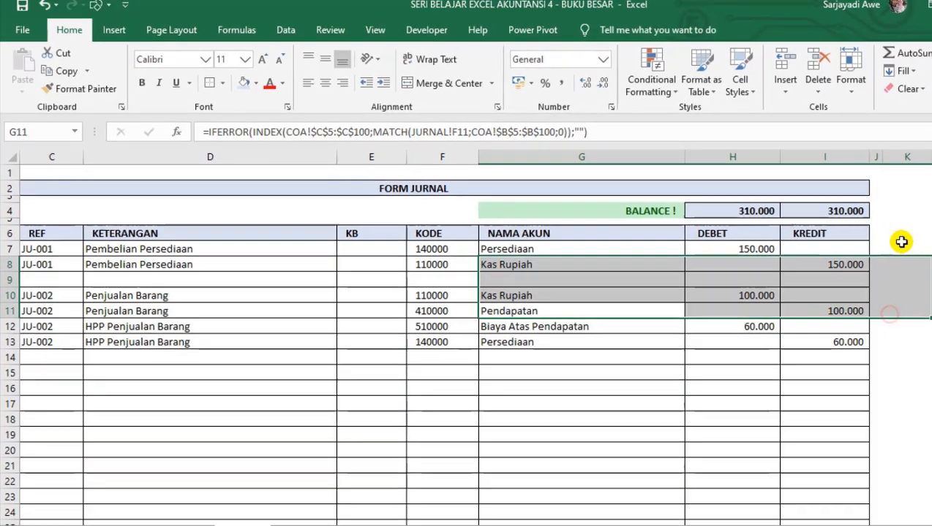
left_click(905, 234)
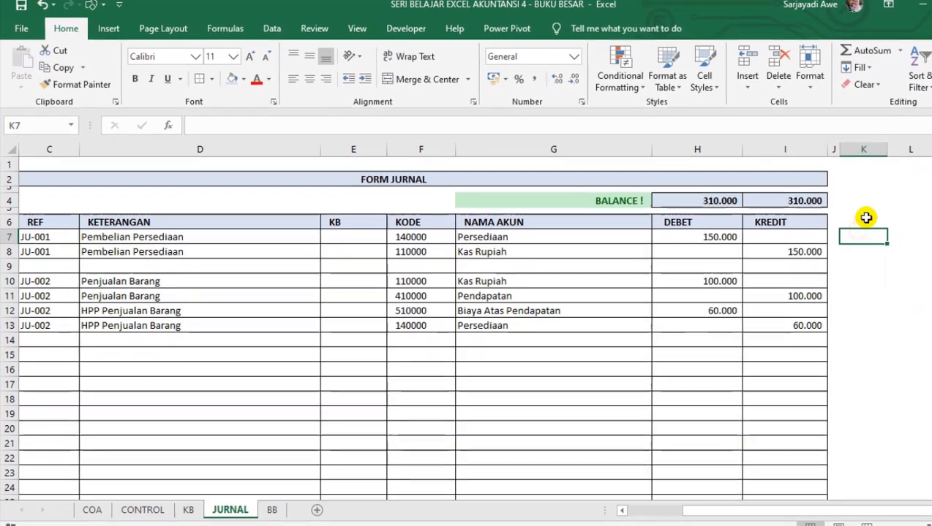
type("KB BB")
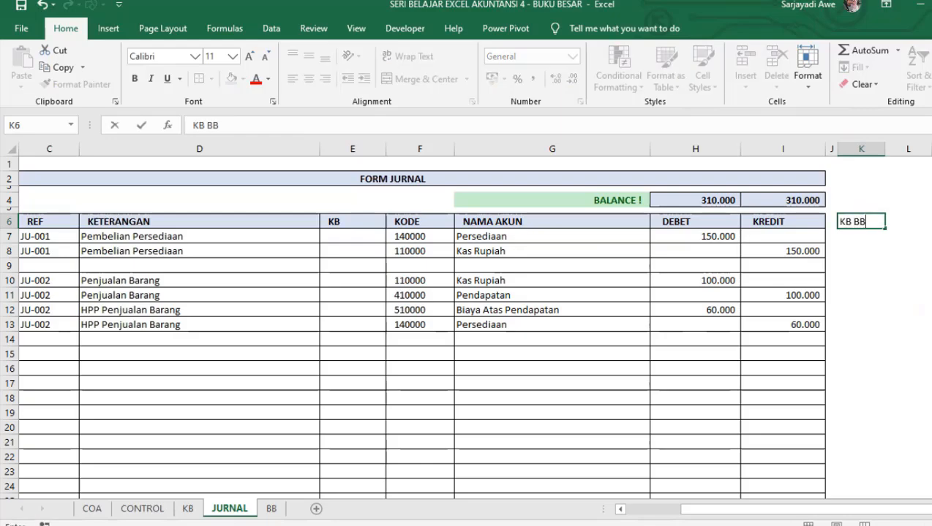
key("Return")
key("Down")
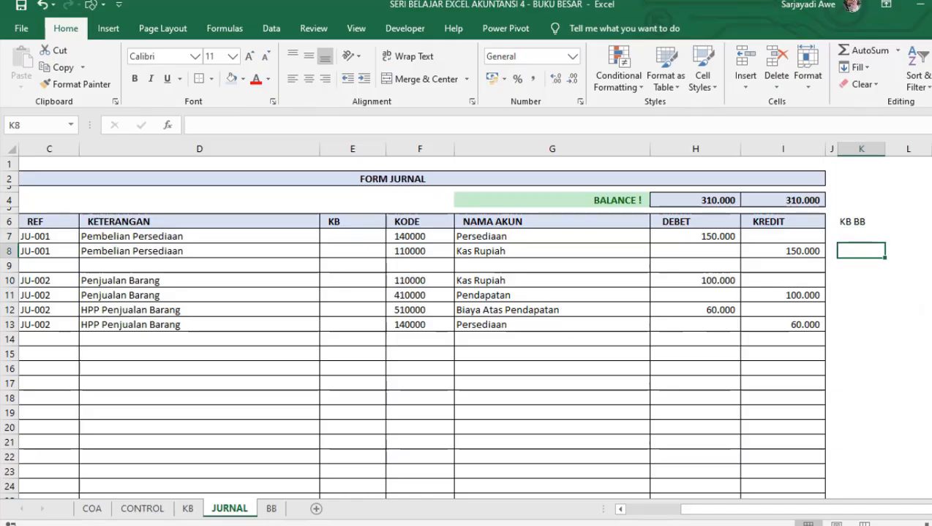
Examine the journal table's columns along row 7 on the JURNAL sheet, from the KB BB column back to TANGGAL.
key("Up")
key("Down")
key("Up")
key("Left")
key("Left")
key("Left")
key("Left")
key("Left")
key("Left")
key("Left")
key("Left")
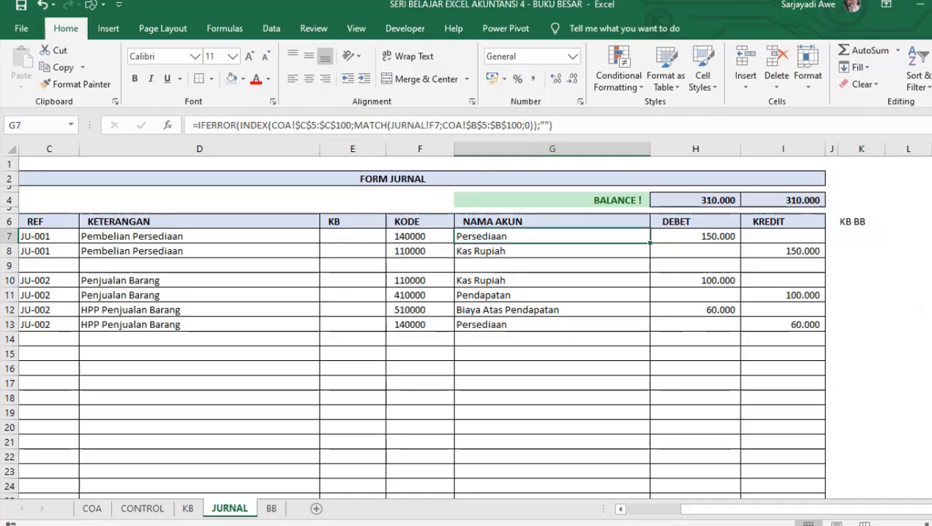
key("Left")
key("Left")
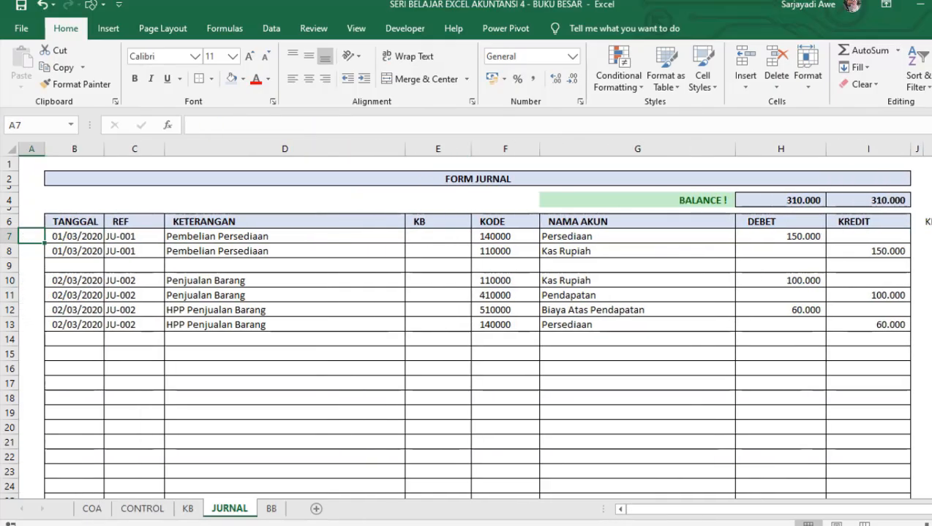
left_click(640, 300)
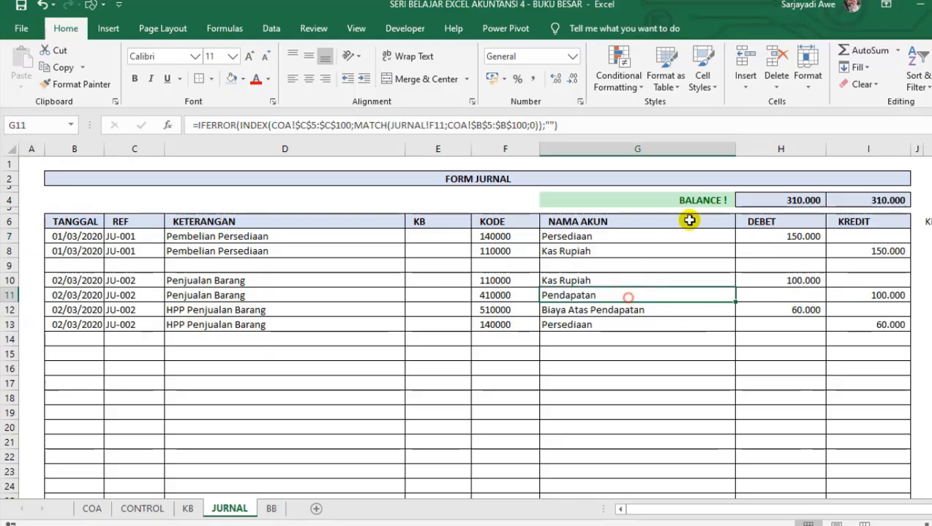
Narrow the NAMA AKUN and KETERANGAN columns of the JURNAL sheet so the KB BB column fits in view.
left_click_drag(732, 148, 672, 155)
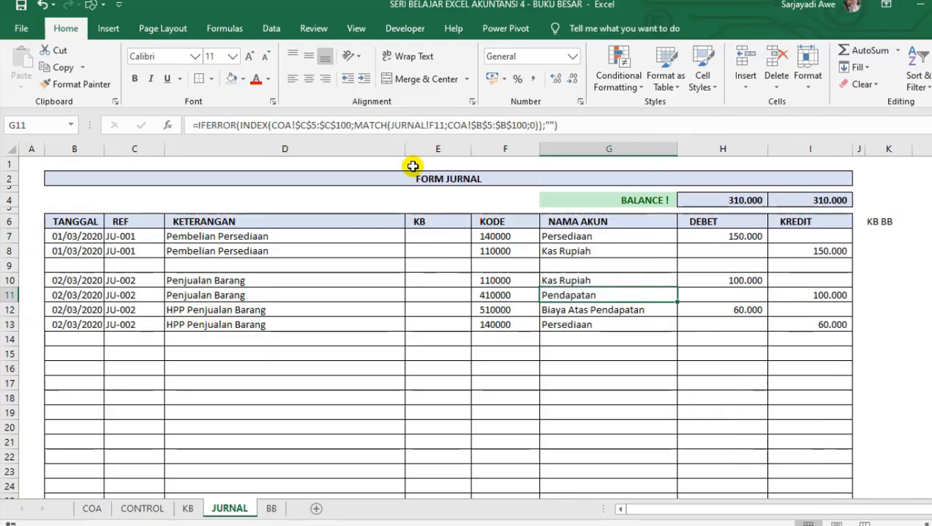
left_click_drag(407, 149, 332, 137)
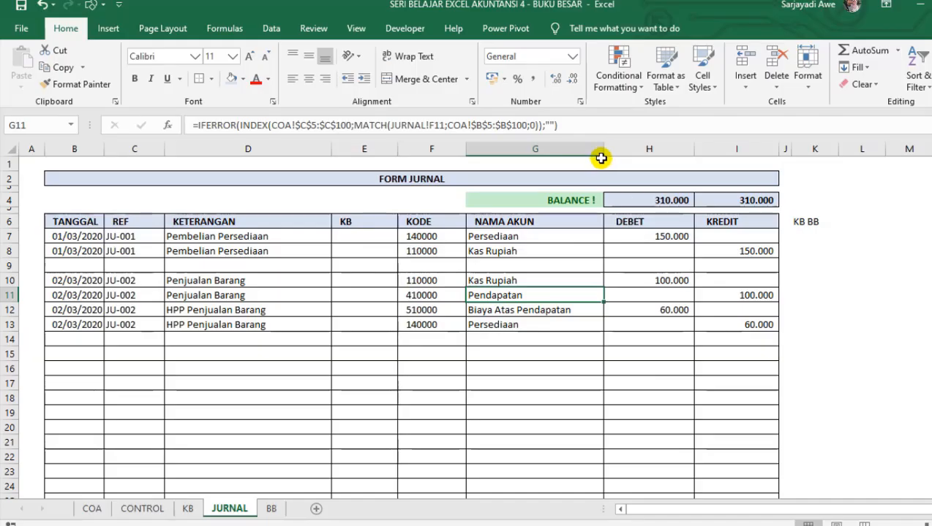
mouse_move(604, 141)
left_mouse_down()
mouse_move(598, 155)
mouse_move(603, 127)
left_mouse_up()
key("F2")
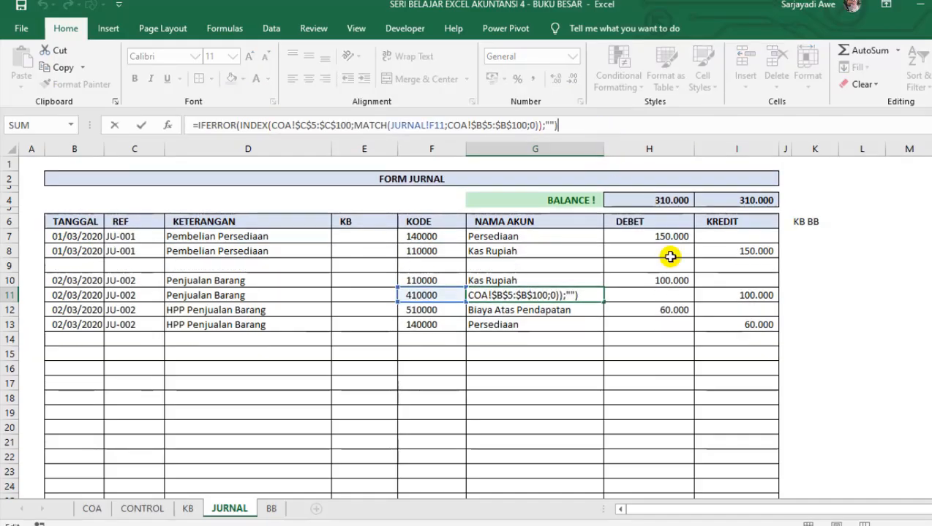
key("Escape")
Add cell borders to the KB BB heading in K6 and to K7:K28, matching the journal table's length.
left_click(819, 234)
left_click(811, 223)
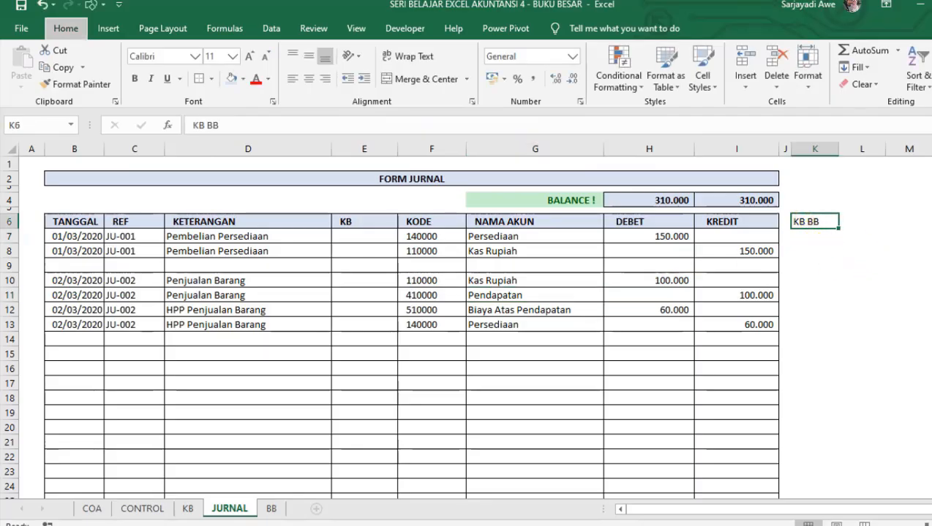
key("Down")
key("shift+Down")
key("shift+Down")
key("shift+Down")
key("shift+Down")
key("shift+Down")
key("shift+Down")
key("shift+Down")
key("shift+Down")
key("shift+Down")
key("shift+Down")
key("shift+Down")
key("shift+Down")
key("shift+Down")
key("shift+Down")
key("shift+Down")
key("shift+Down")
key("shift+Down")
key("shift+Down")
key("shift+Down")
key("shift+Down")
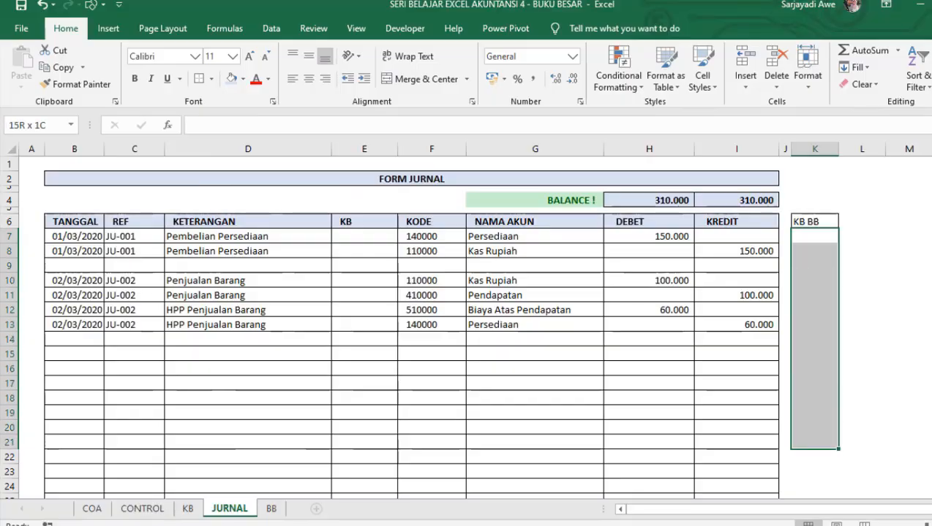
key("shift+Down")
key("shift+Down")
key("shift+Down")
key("shift+Down")
key("shift+Down")
key("shift+Up")
key("shift+Up")
key("shift+Up")
key("shift+Up")
key("shift+Up")
key("shift+Up")
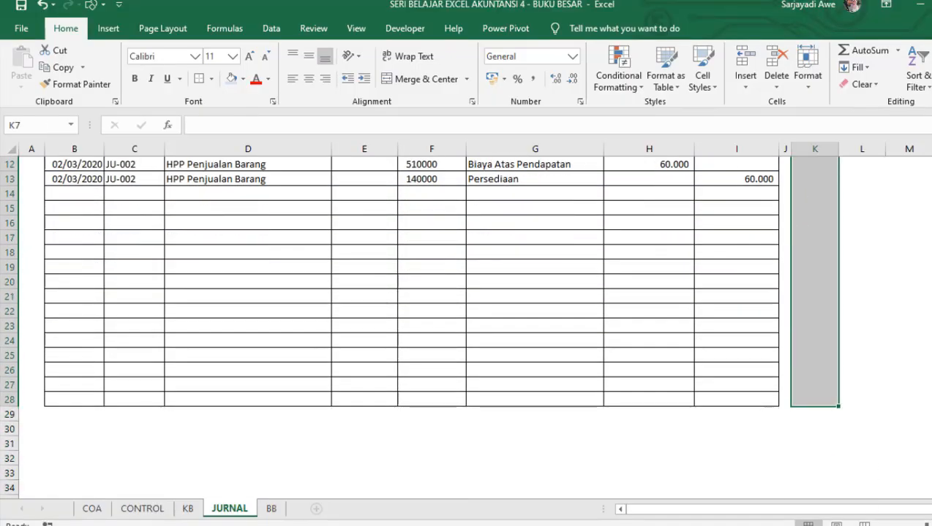
key("a")
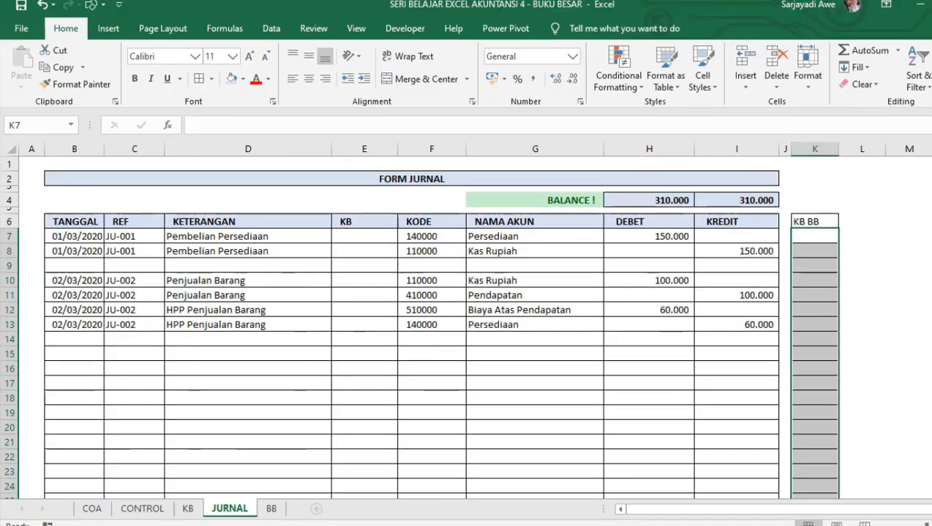
key("Up")
key("Down")
key("Down")
key("Up")
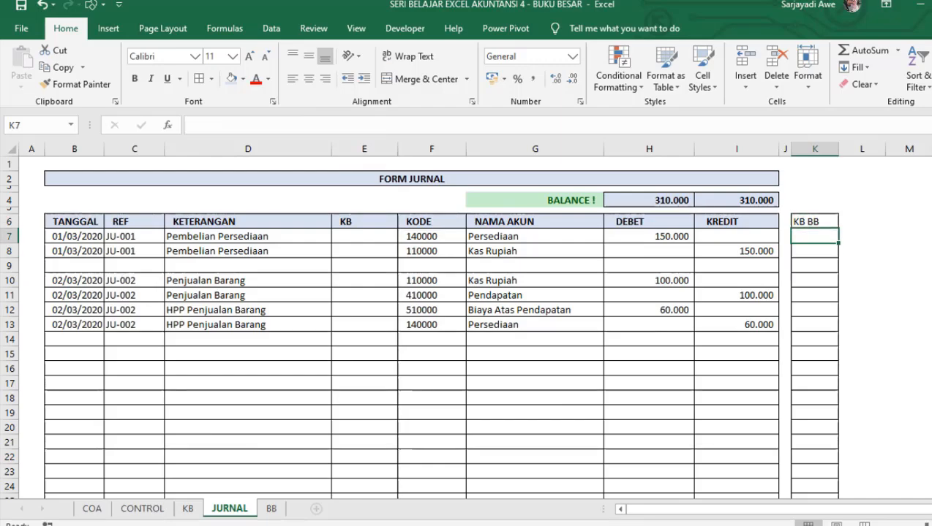
Begin a COUNTIF formula in K7 with the expanding range $F$7:F7, locking only the first reference.
type("=")
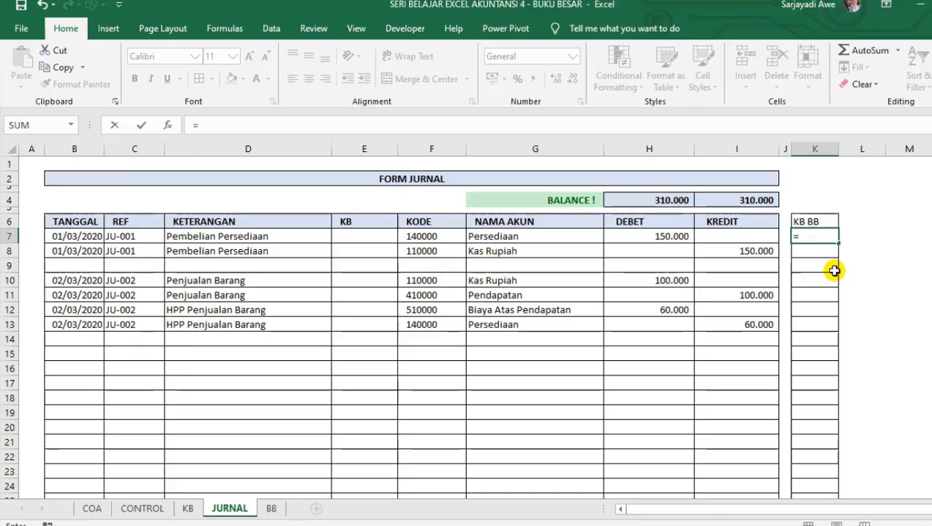
key("Escape")
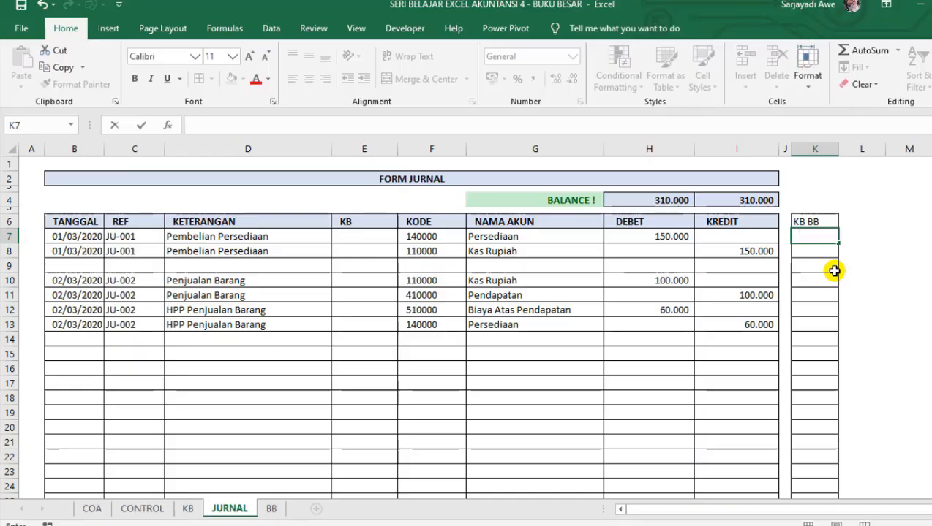
type("=c")
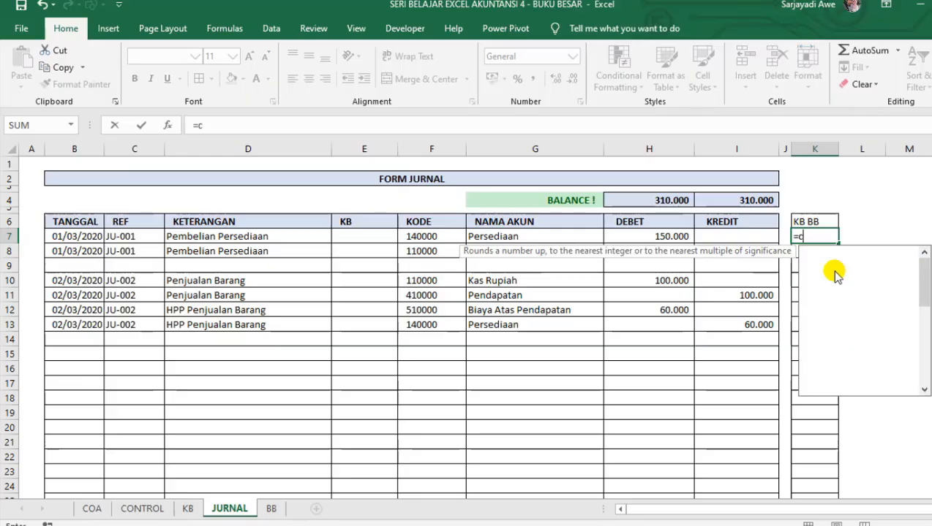
type("ounti")
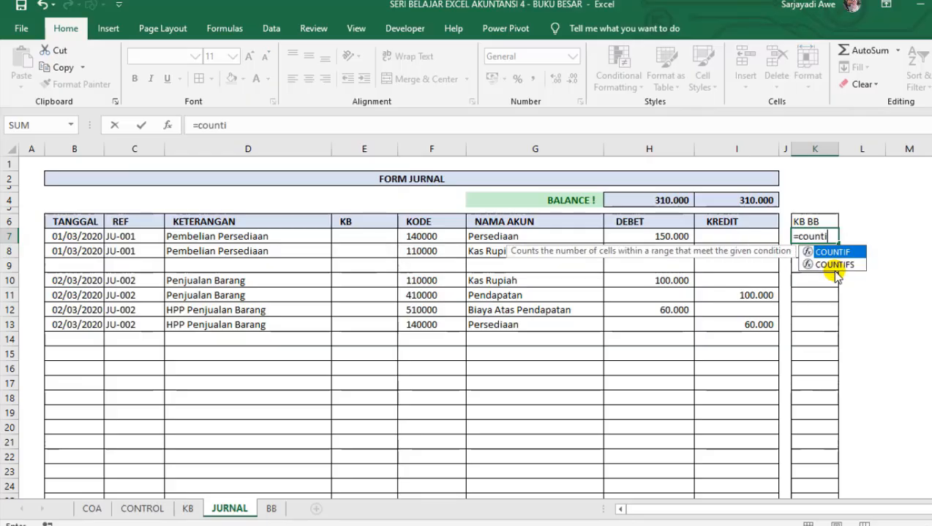
type("f")
key("Tab")
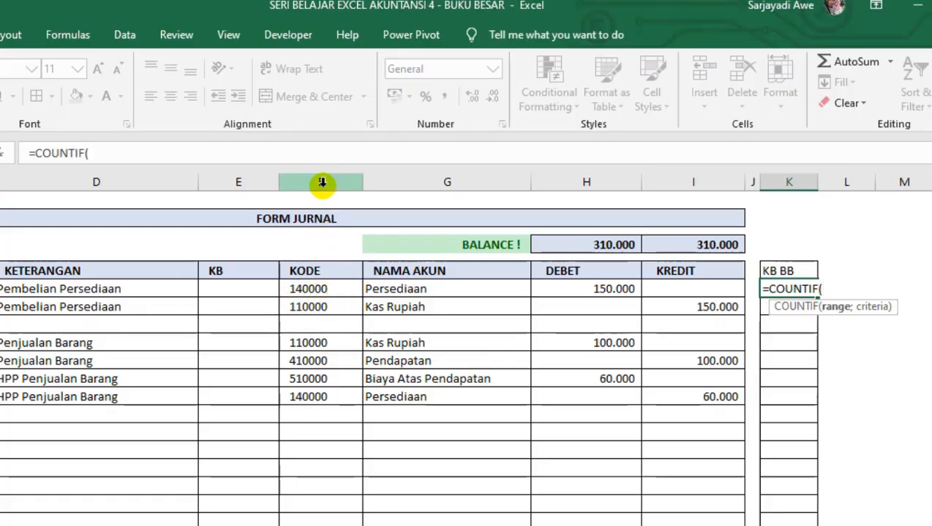
left_click(327, 282)
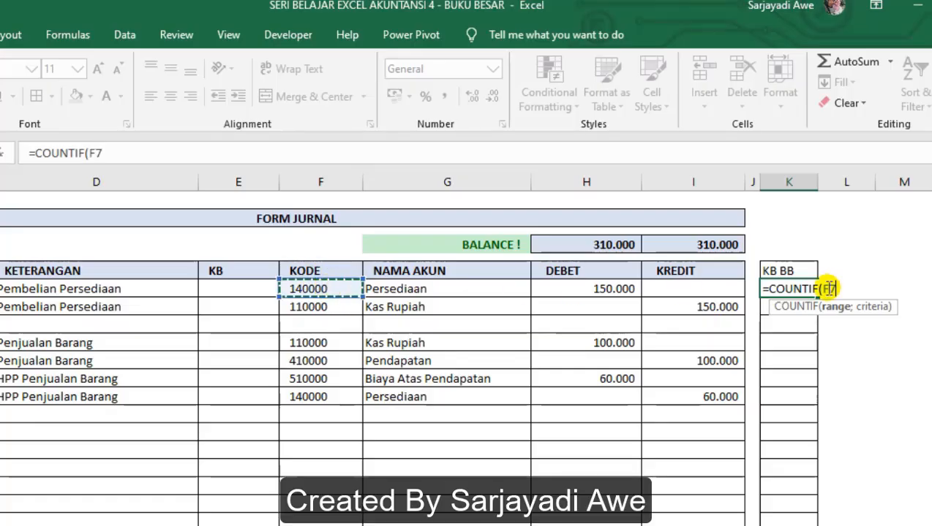
type(":F7")
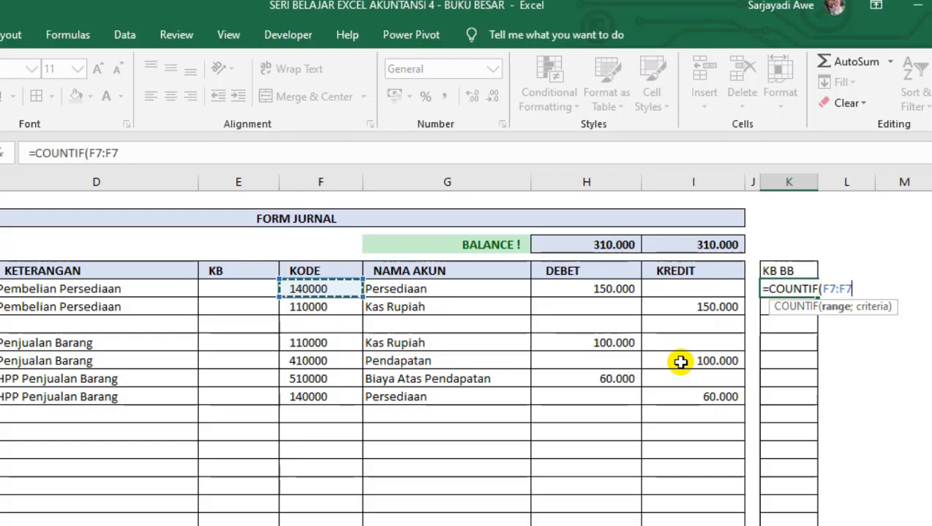
left_click(834, 288)
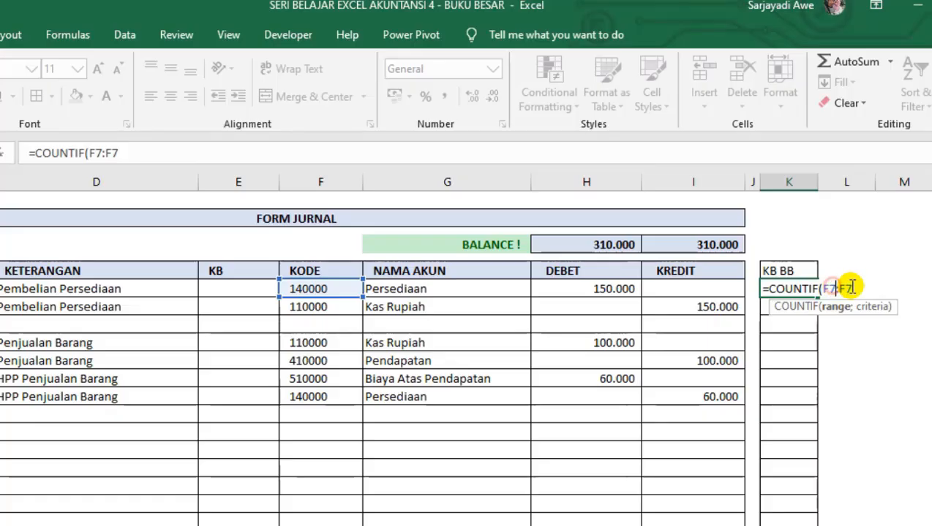
key("F4")
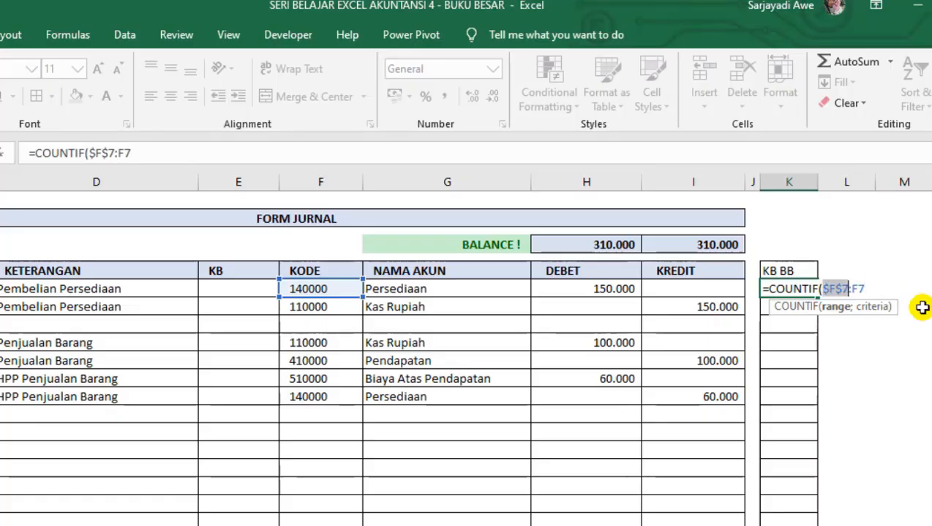
left_click(872, 288)
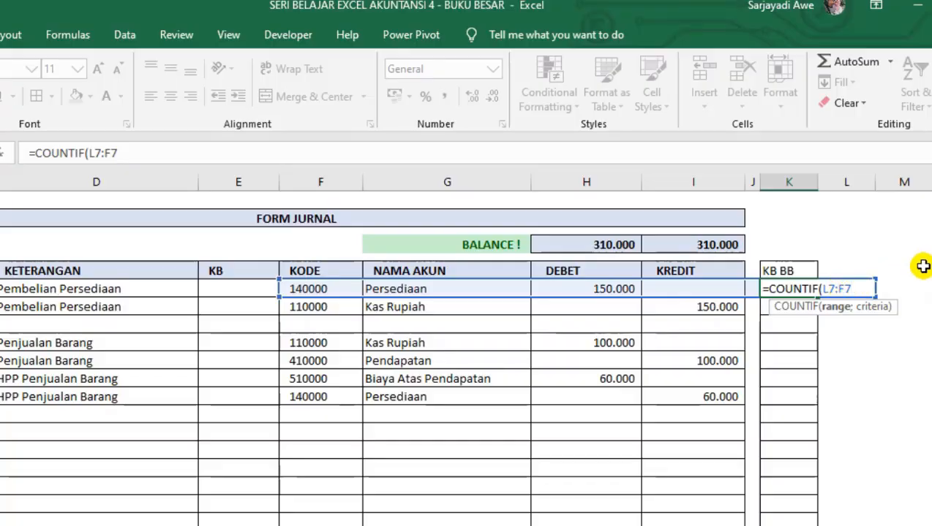
key("ctrl+z")
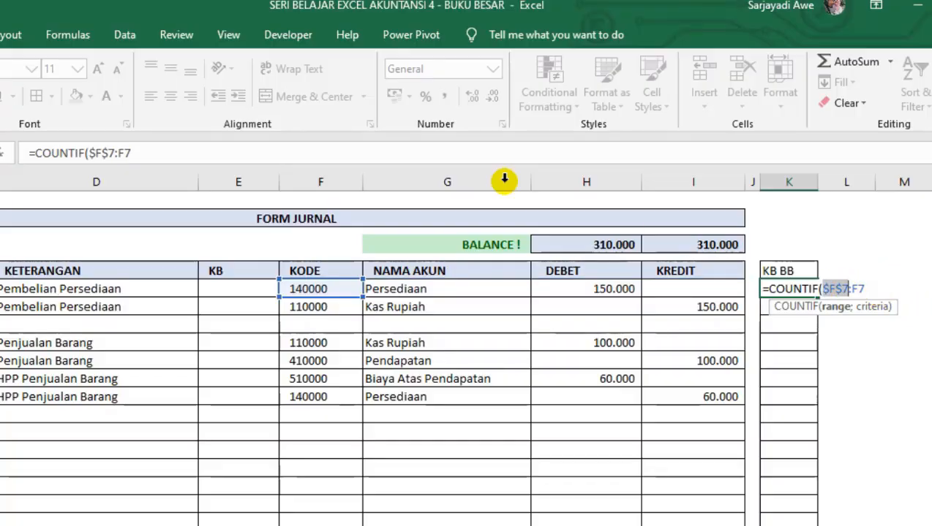
Complete the K7 formula with the KODE cell as criteria: =COUNTIF($F$7:F7;F7).
left_click(231, 159)
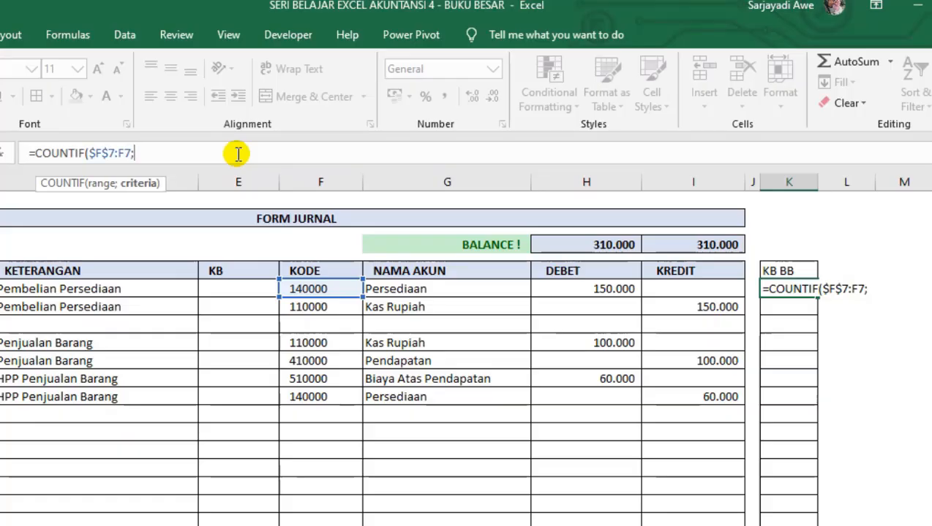
left_click(320, 287)
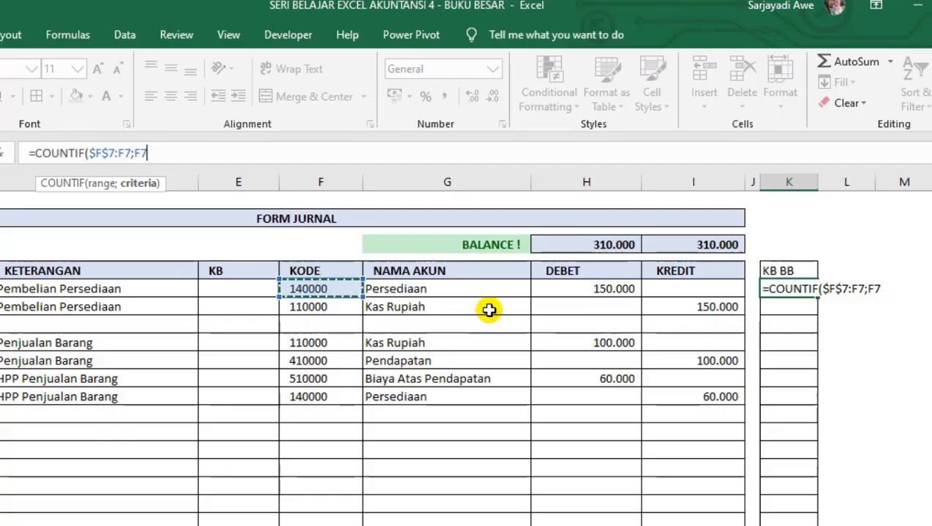
type(")")
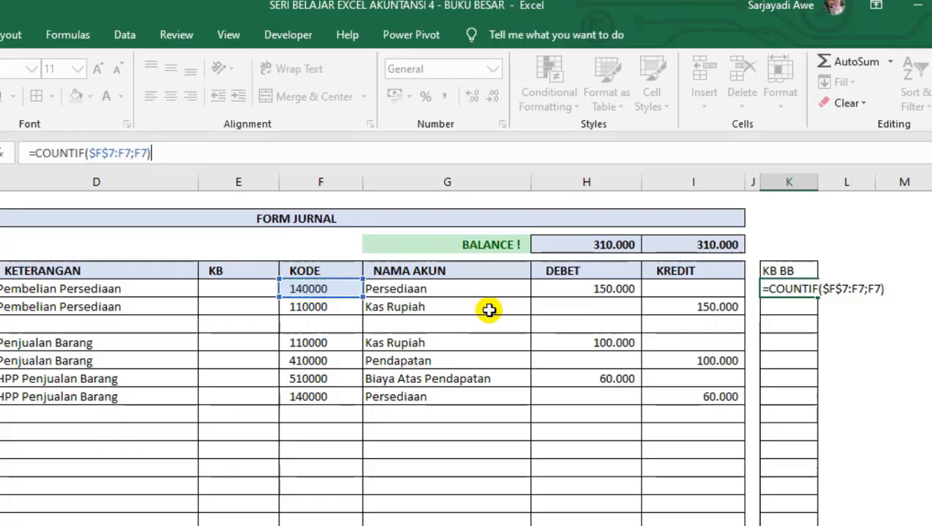
key("Return")
Fill the COUNTIF formula from K7 down the bordered KB BB column.
left_click(813, 293)
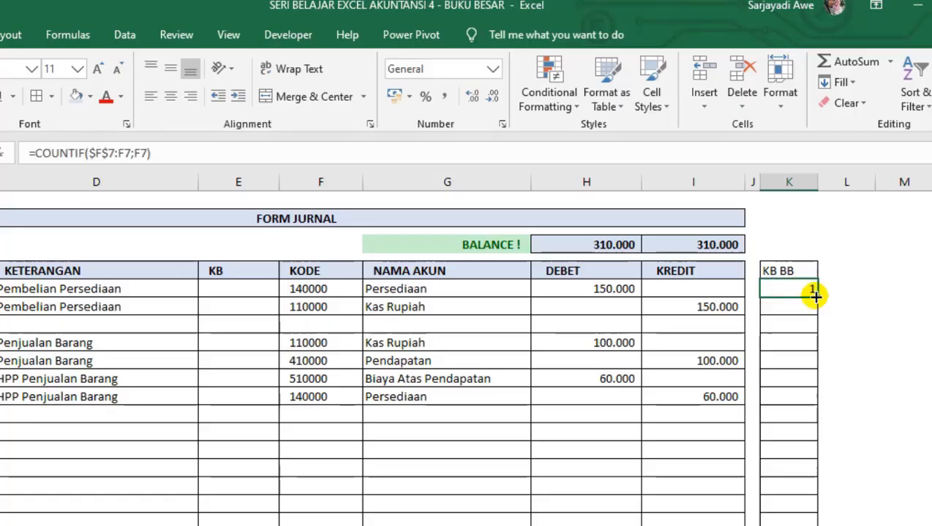
left_click_drag(815, 298, 821, 525)
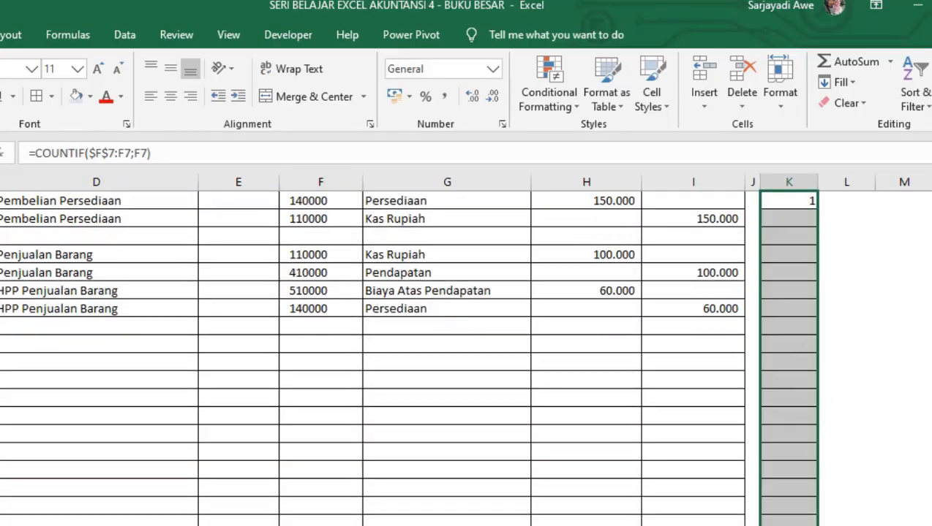
scroll(811, 374, "up", 2)
left_click(790, 433)
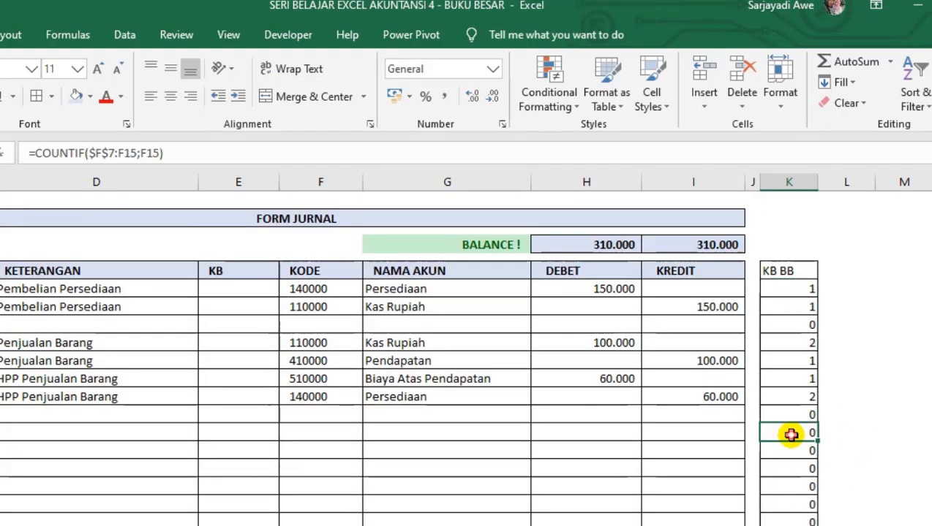
left_click(795, 361)
Left-align the whole of column K.
left_click(793, 182)
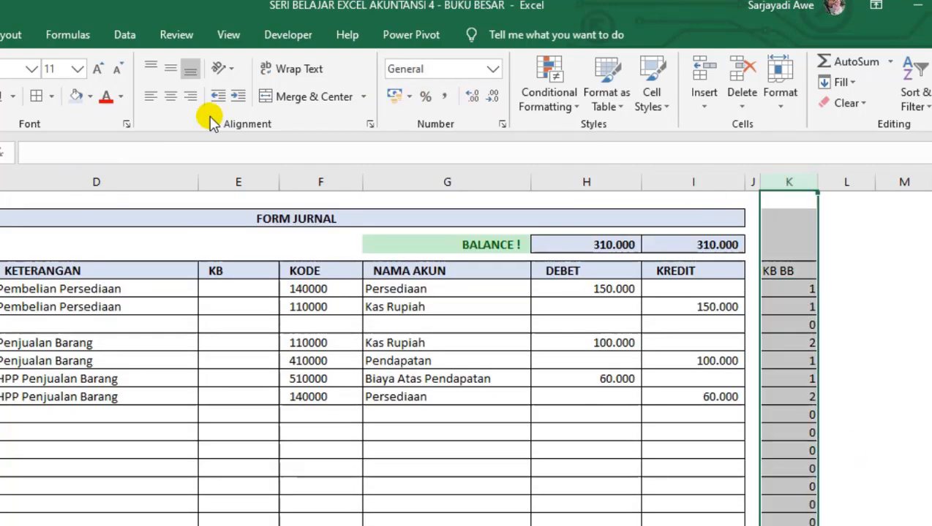
left_click(150, 95)
left_click(835, 344)
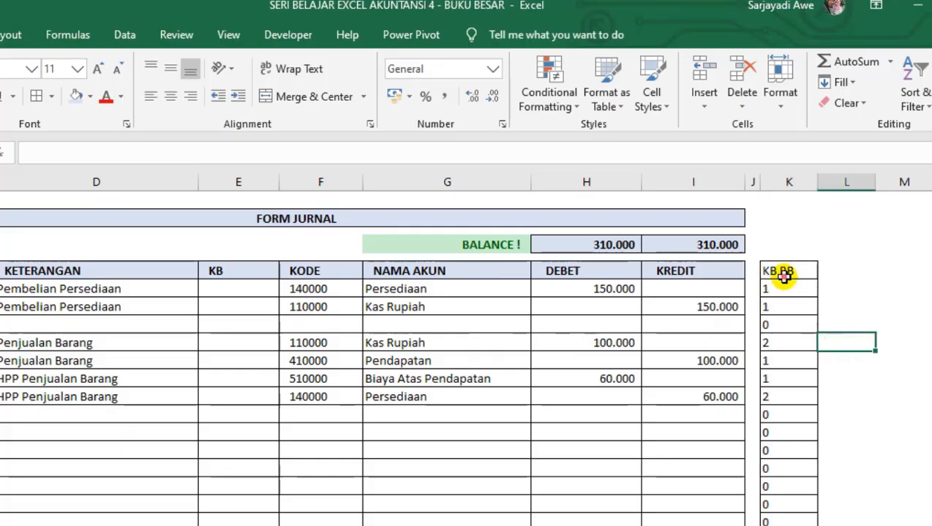
Append the account code to the K7 formula so it reads =COUNTIF($F$7:F7;F7)&F7.
left_click(784, 271)
left_click(796, 286)
left_click(804, 290)
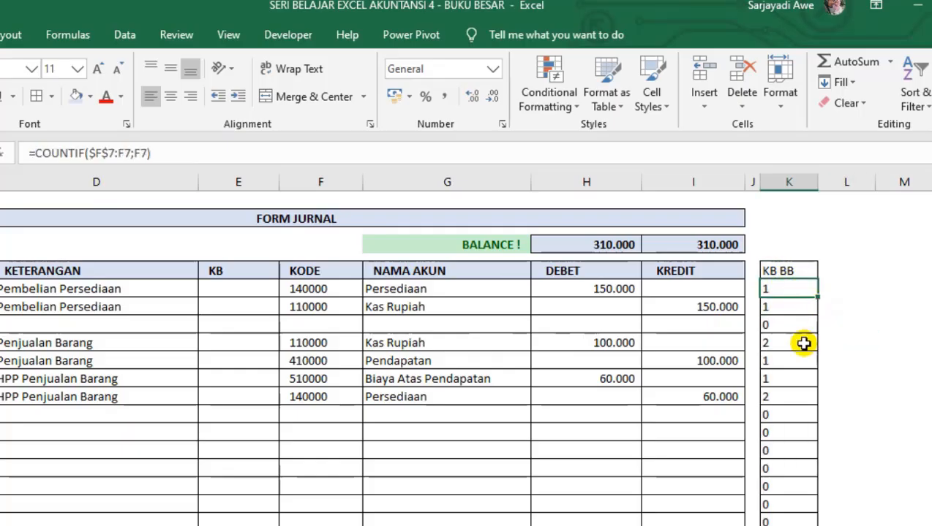
left_click(788, 360)
left_click(777, 289)
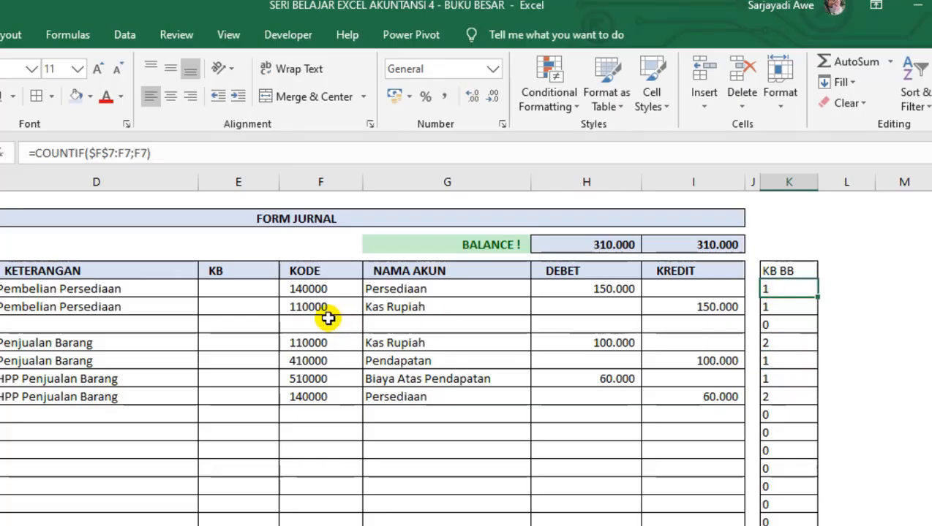
left_click(36, 154)
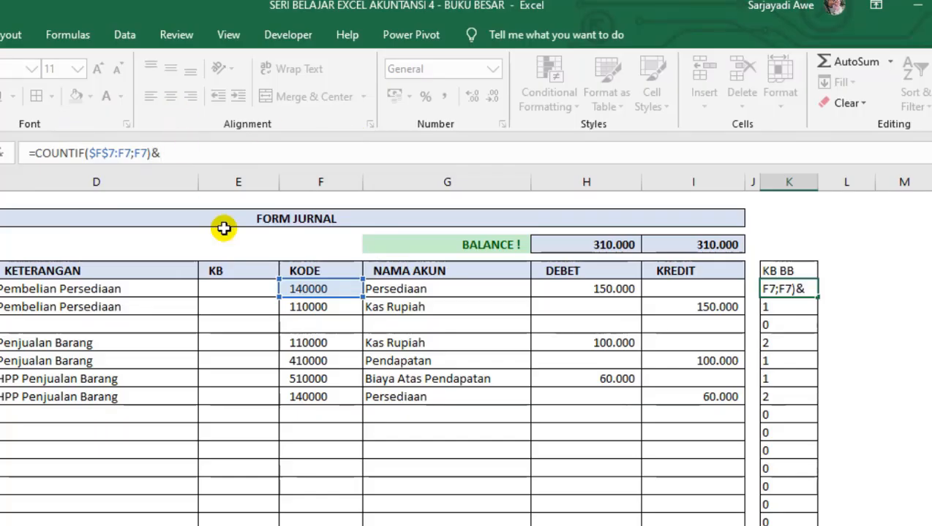
left_click(315, 288)
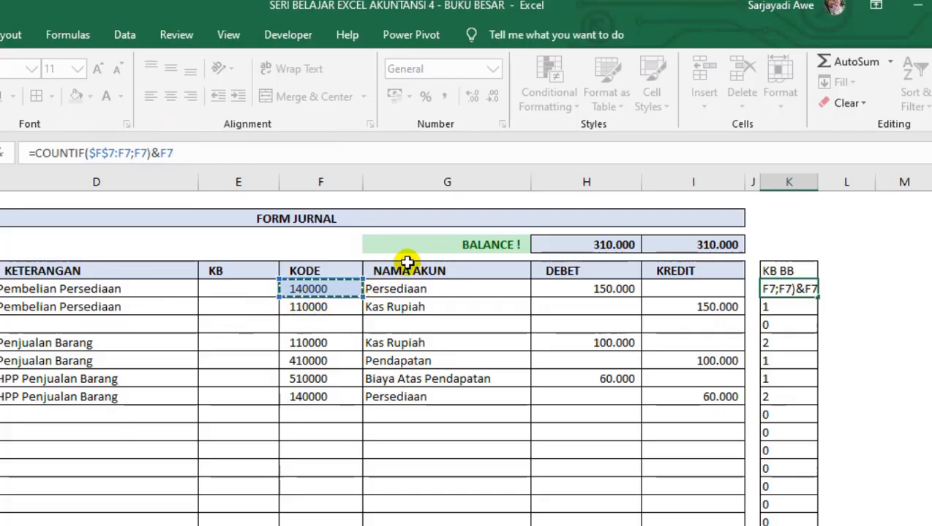
key("Return")
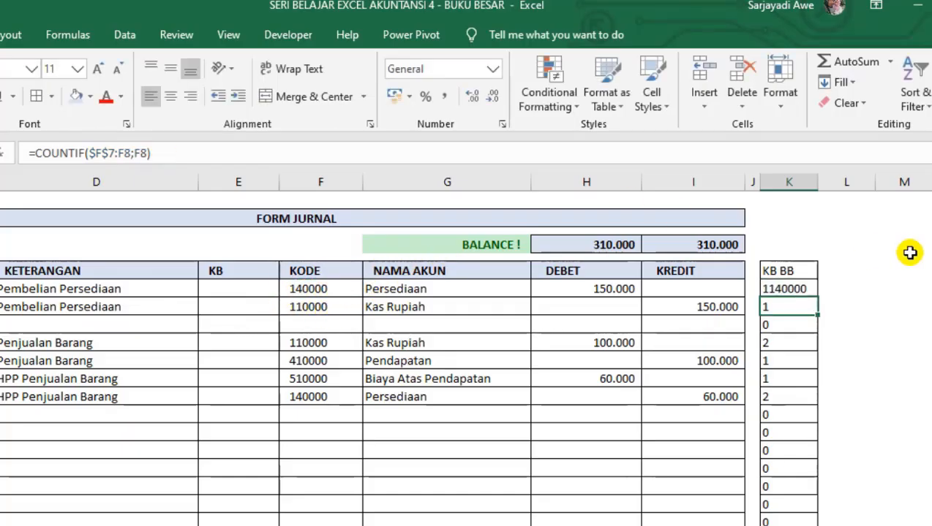
Fill the extended K7 formula down the KB BB column and check the copied formula in K10.
left_click(807, 290)
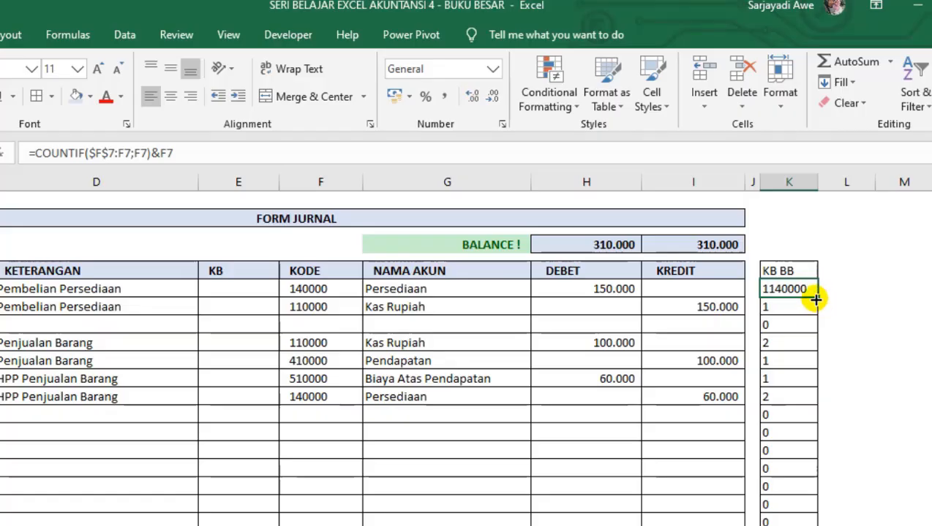
double_click(815, 299)
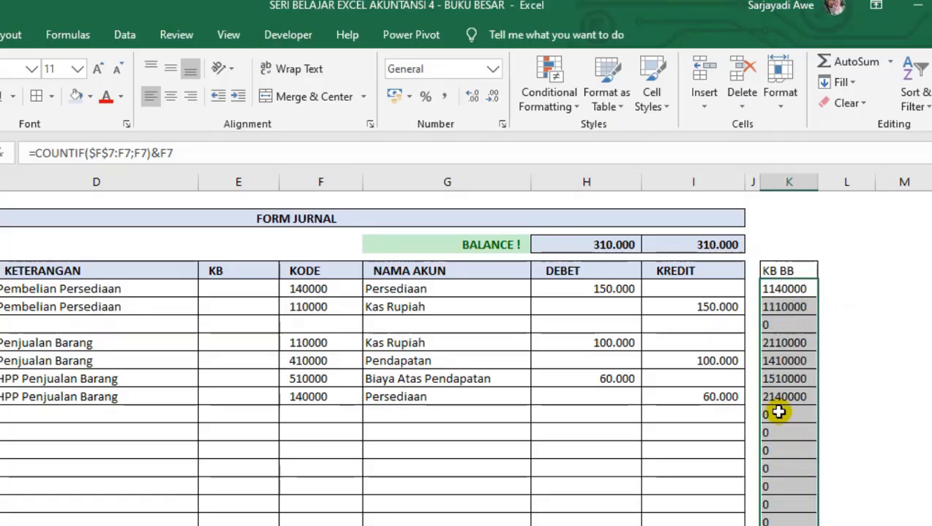
left_click(775, 468)
left_click(772, 342)
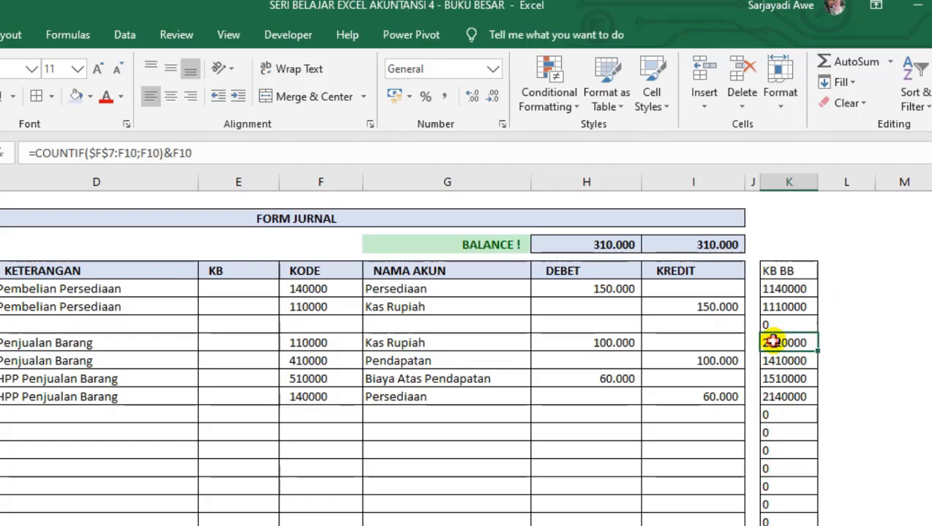
Compare the KB BB keys and their formulas across the filled and empty journal rows.
left_click(788, 395)
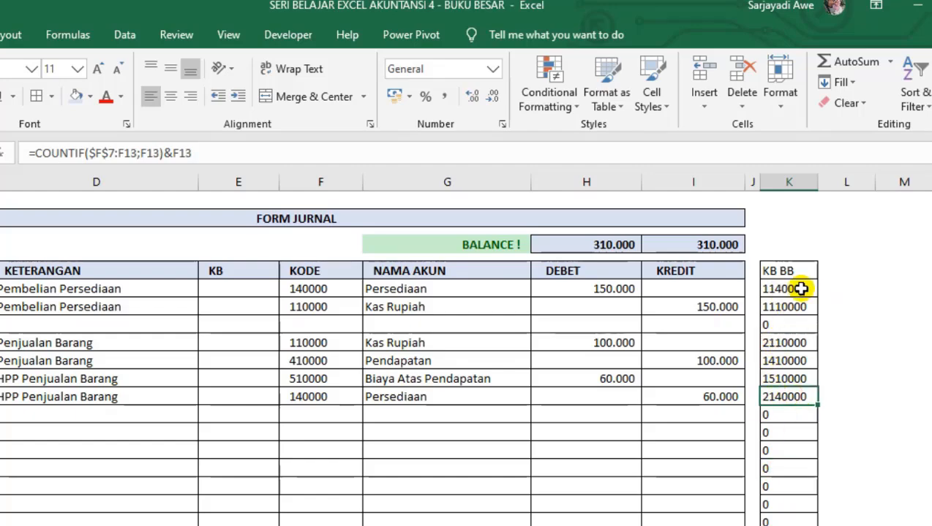
left_click(778, 288)
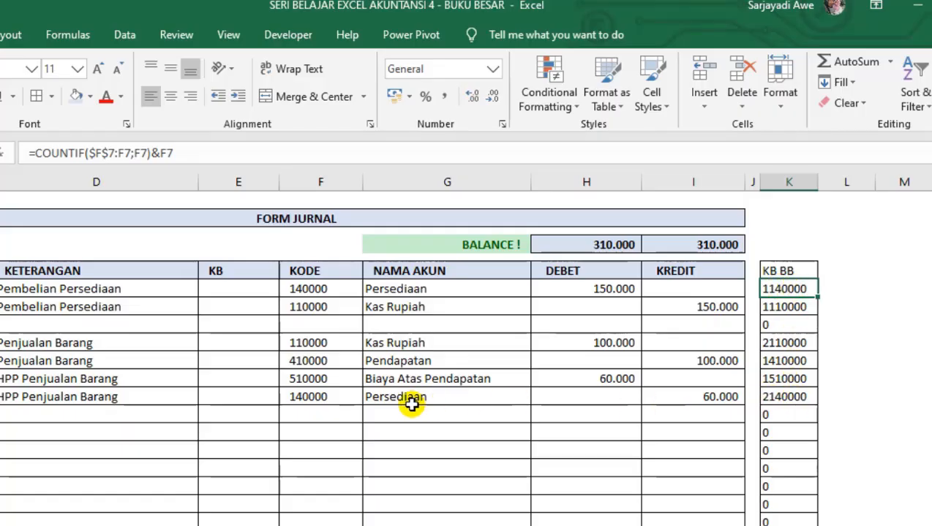
left_click(794, 396)
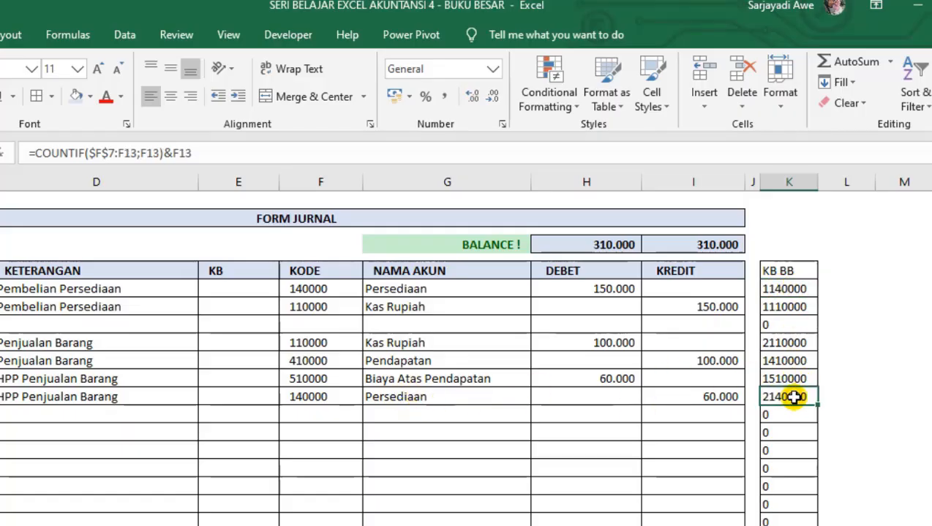
left_click(786, 305)
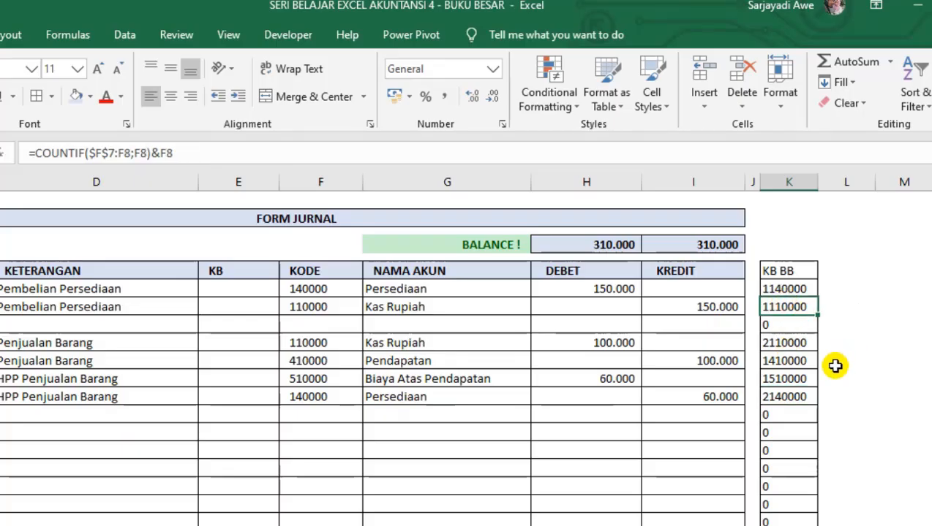
left_click(787, 344)
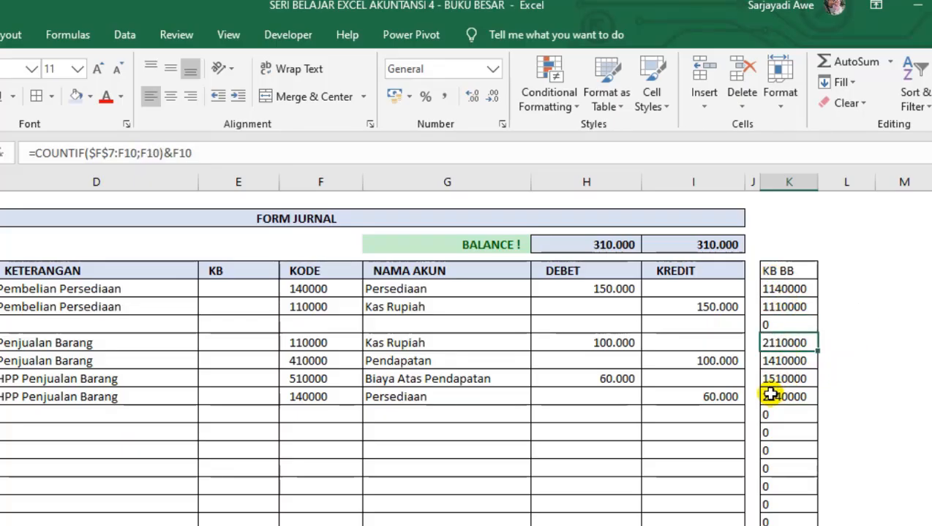
left_click(775, 381)
left_click(774, 414)
left_click(775, 467)
left_click(774, 432)
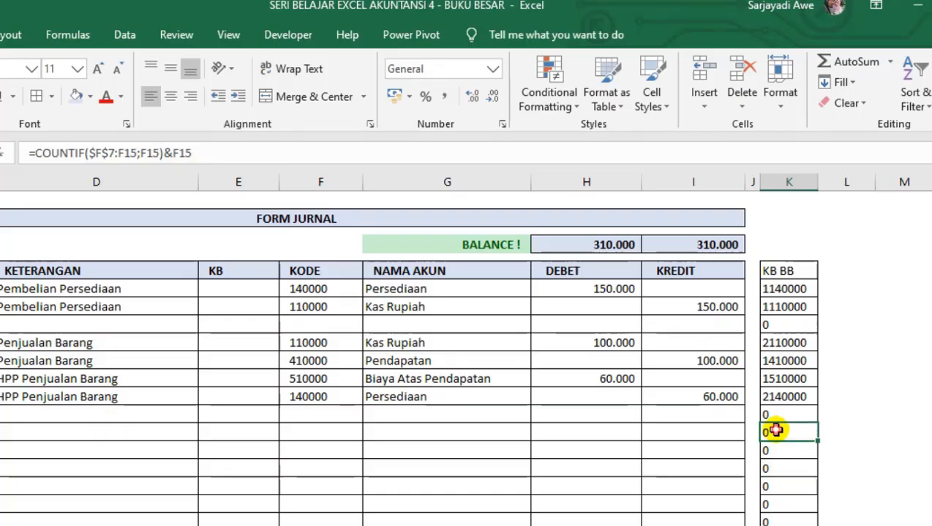
left_click(781, 329)
Wrap the K7 formula in an IF test so it reads =IF(F7="";"";COUNTIF($F$7:F7;F7)&F7).
left_click(788, 291)
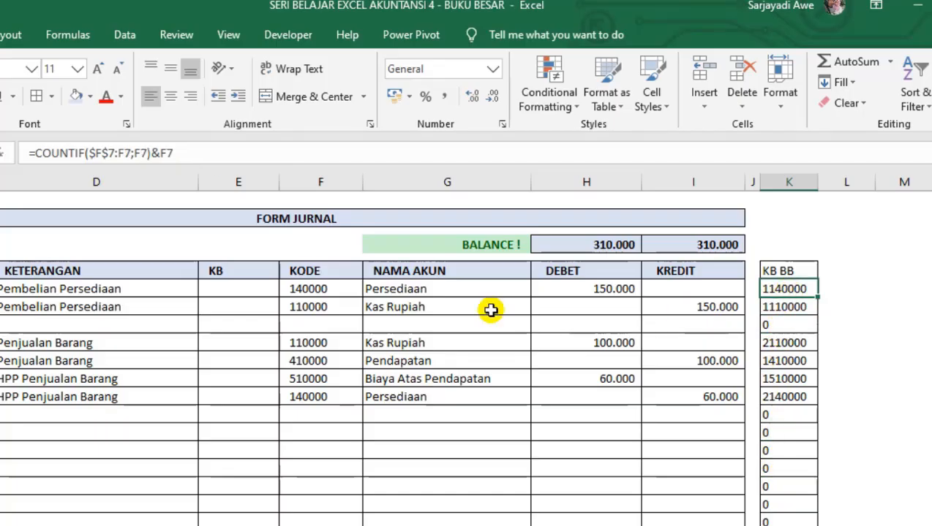
left_click(33, 152)
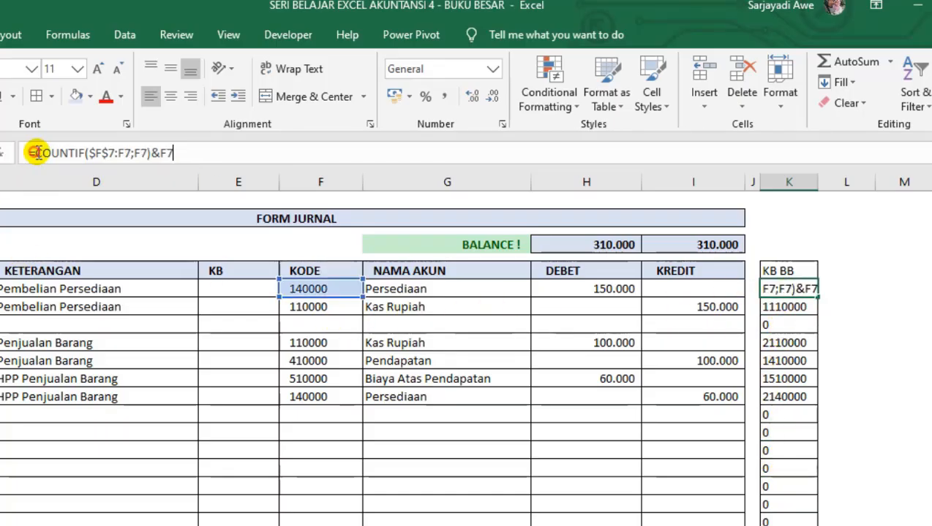
type("if")
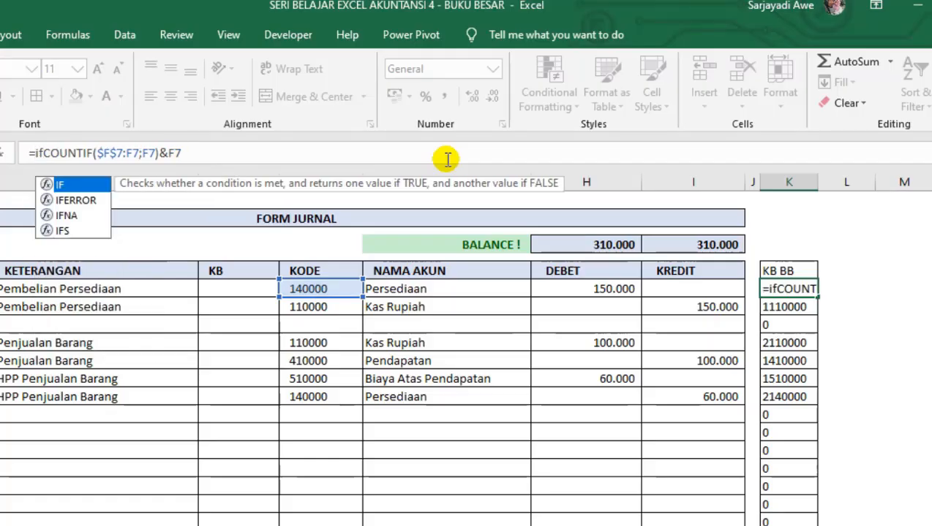
type("(")
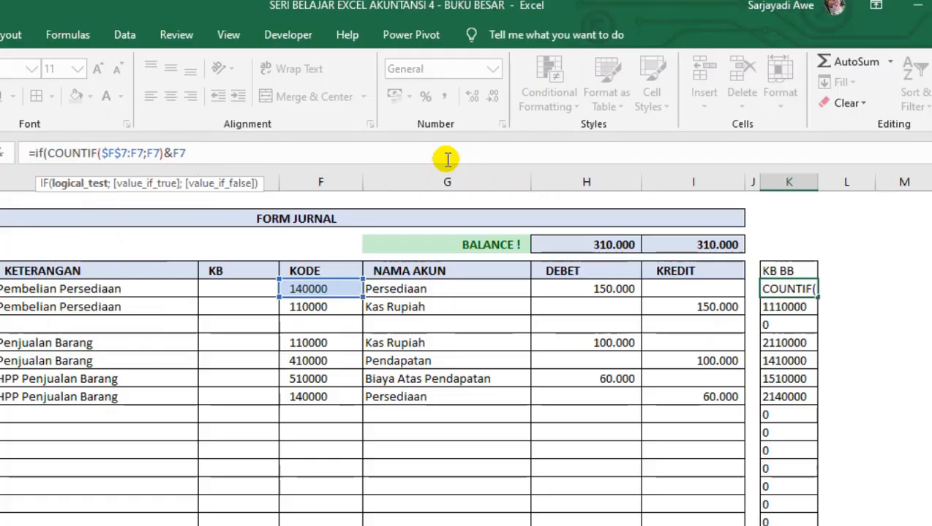
left_click(300, 290)
type("=\"\";")
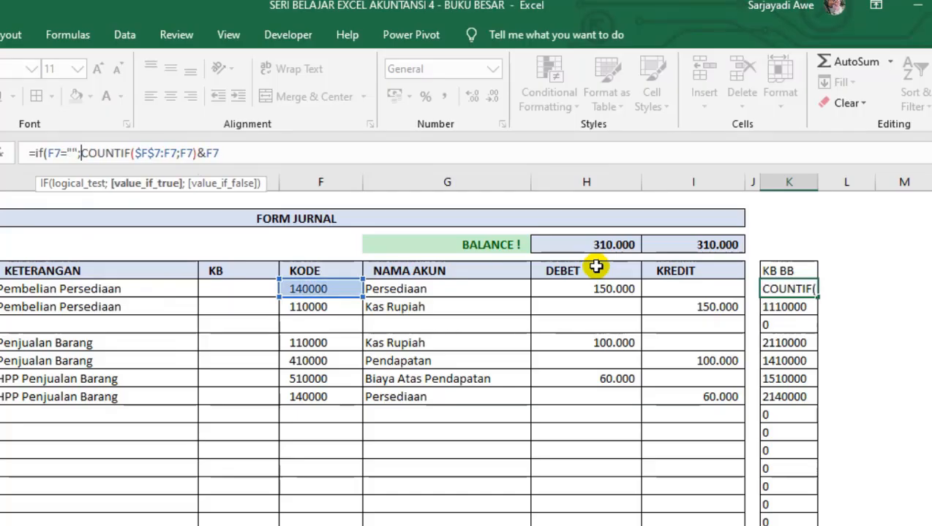
type("\"\";")
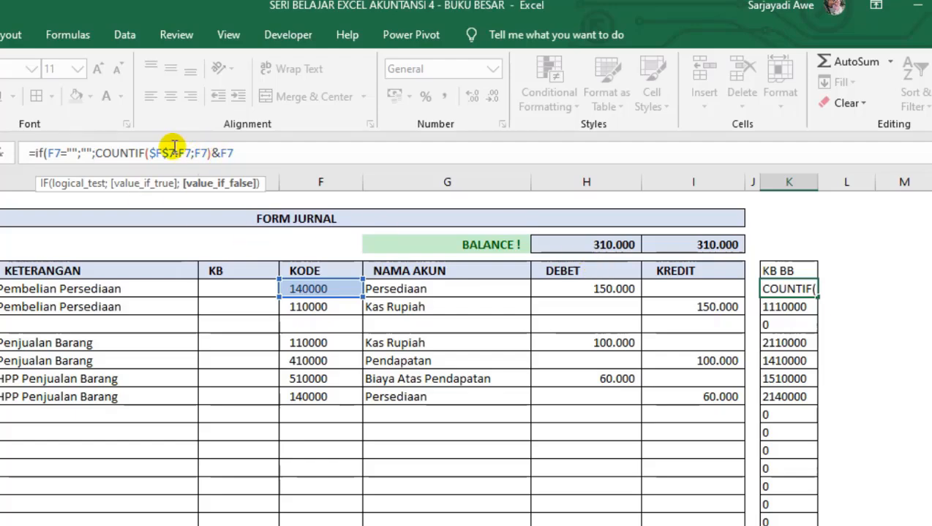
key("Return")
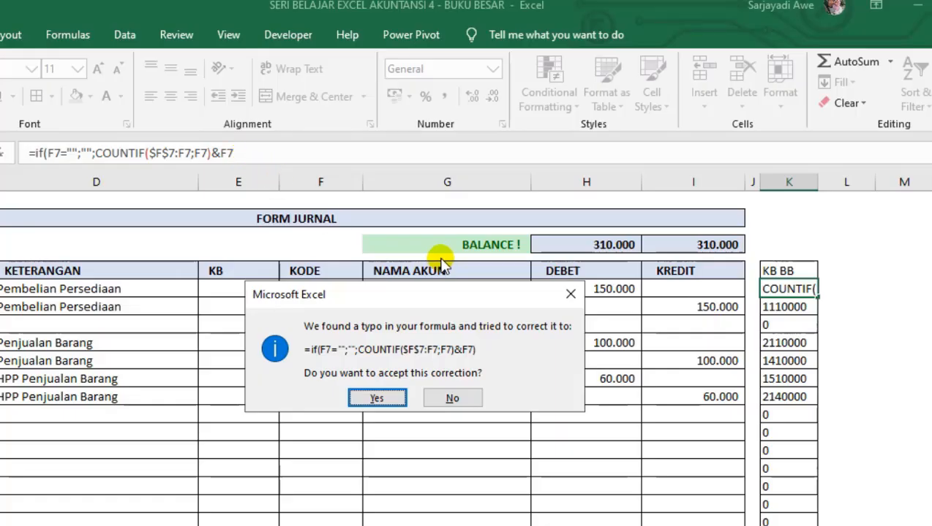
left_click(377, 397)
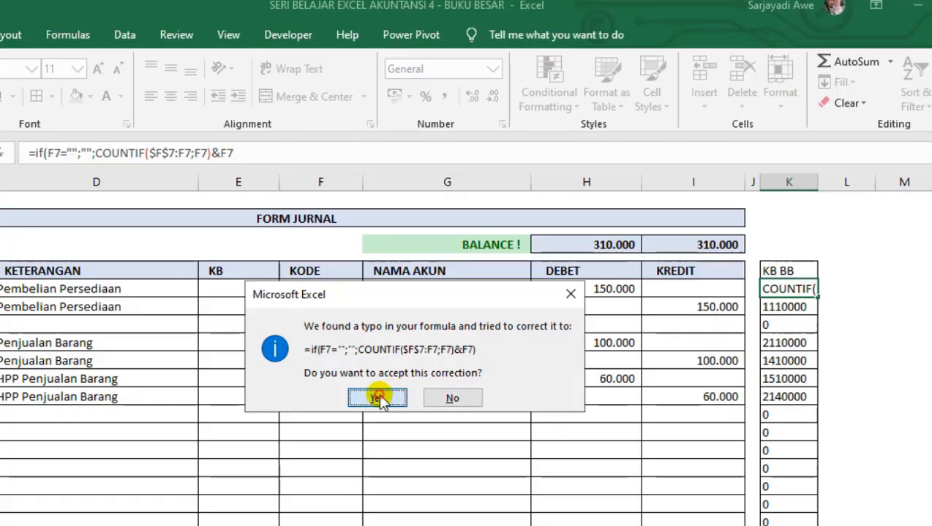
Fill the revised K7 formula down the KB BB column and check the rows with and without account codes.
left_click(805, 286)
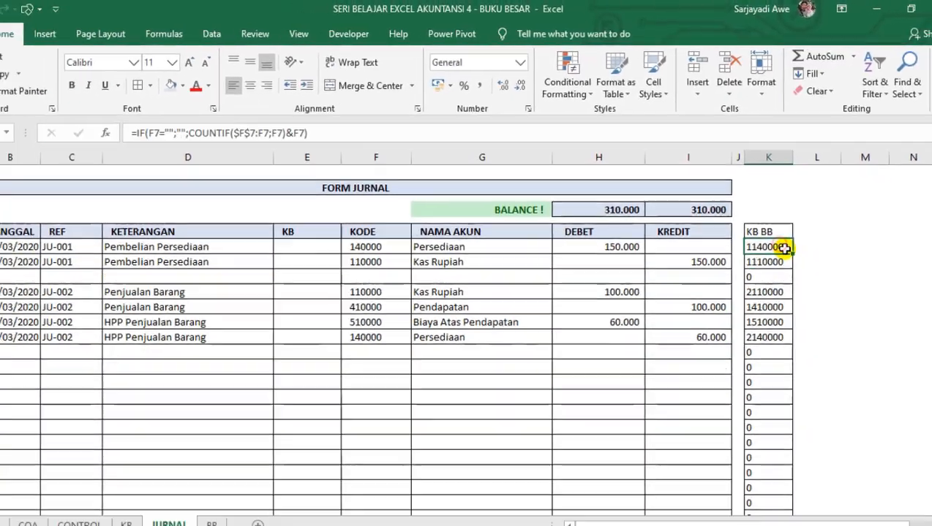
double_click(817, 298)
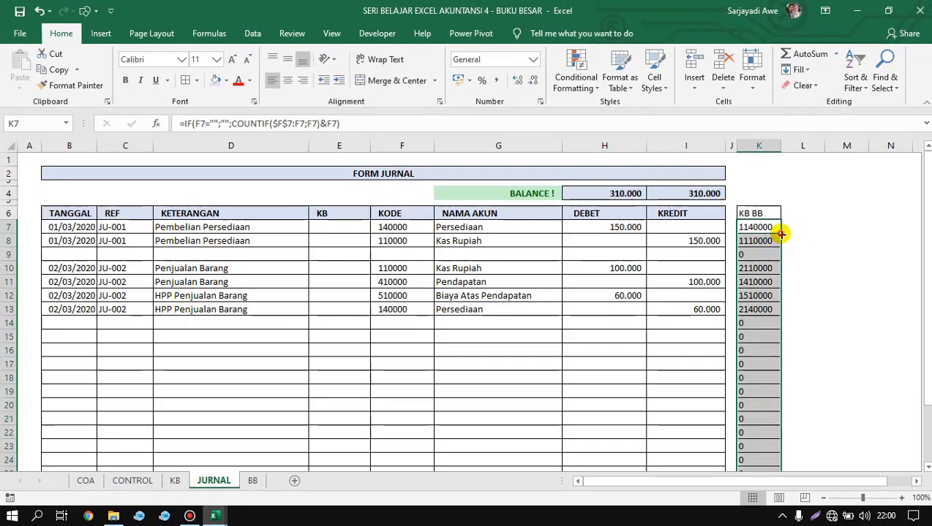
left_click(751, 331)
left_click_drag(753, 254, 322, 254)
left_click_drag(759, 326, 752, 493)
left_click(457, 394)
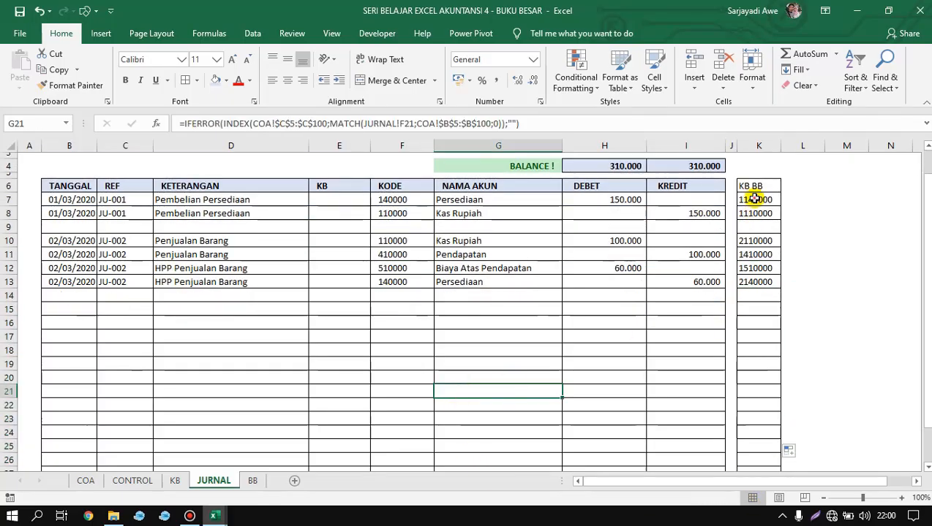
left_click_drag(754, 198, 755, 284)
left_click(604, 336)
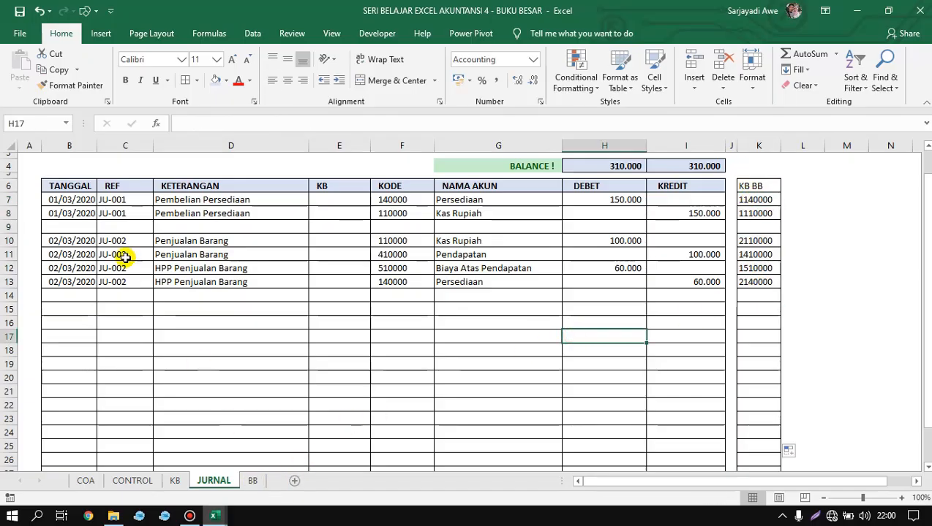
Name the whole TANGGAL column B as JU_TGL.
left_click_drag(76, 203, 75, 329)
left_click(219, 226)
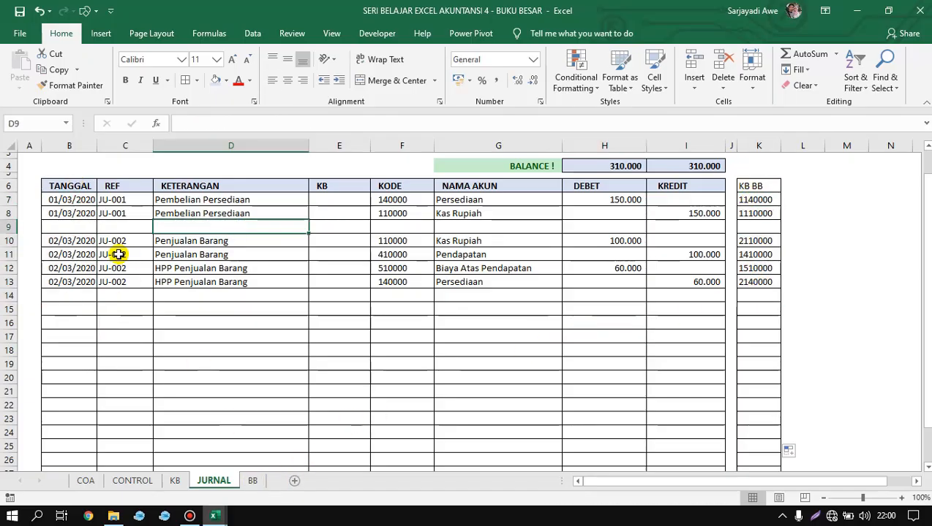
left_click(77, 145)
left_click(33, 123)
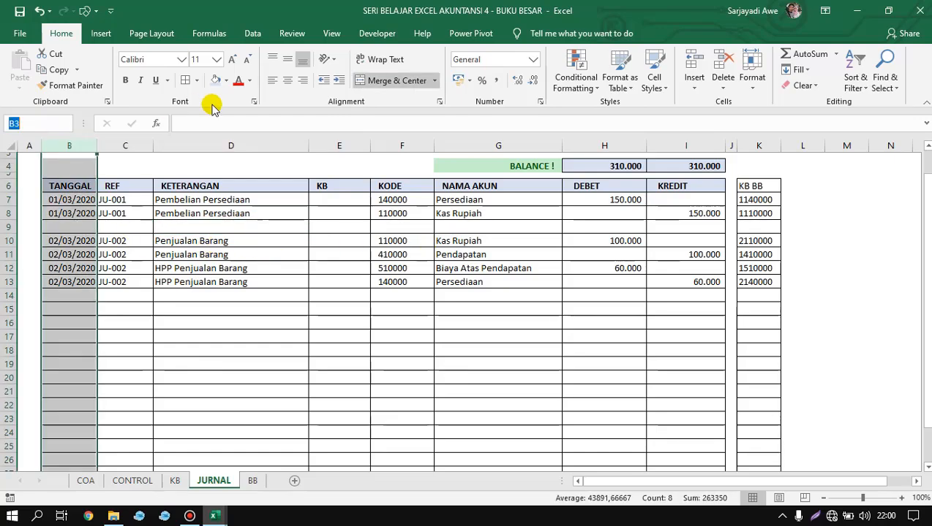
type("JU_TGL")
key("Return")
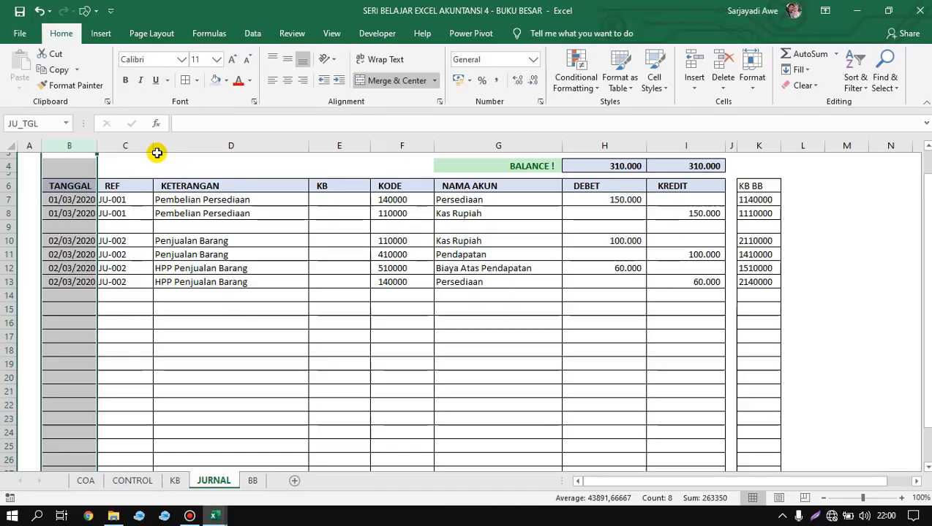
Name the REF column C as JU_REF and the KETERANGAN column D as JU_KETERANGAN.
left_click(128, 145)
left_click(36, 123)
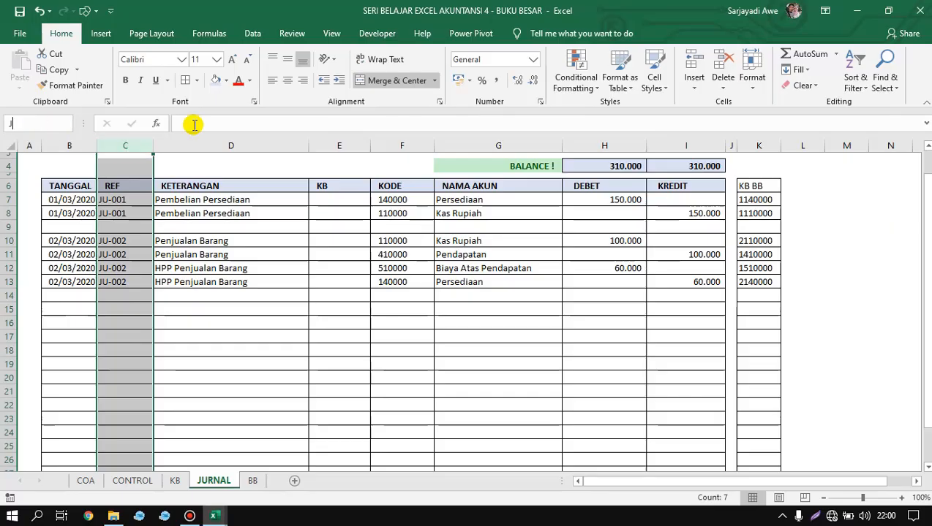
type("JU_REF")
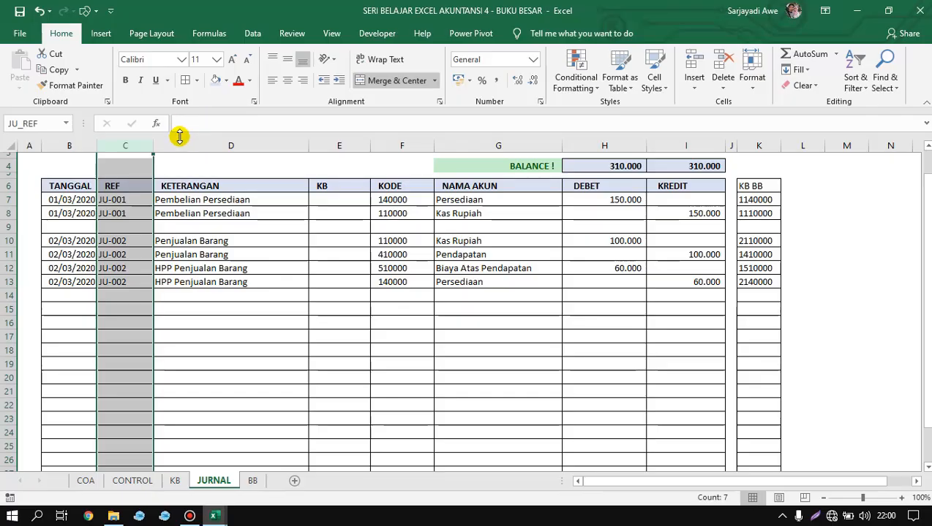
left_click(179, 140)
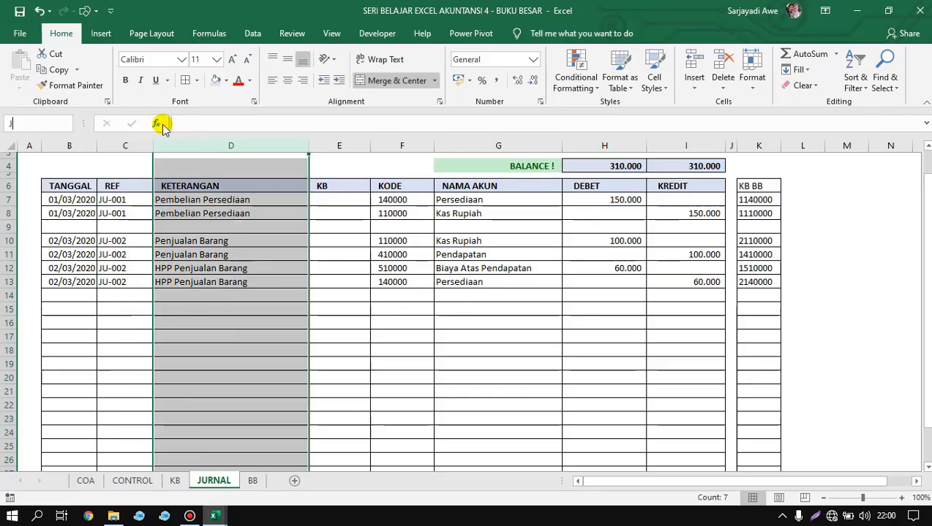
type("JU_KETERANGAN")
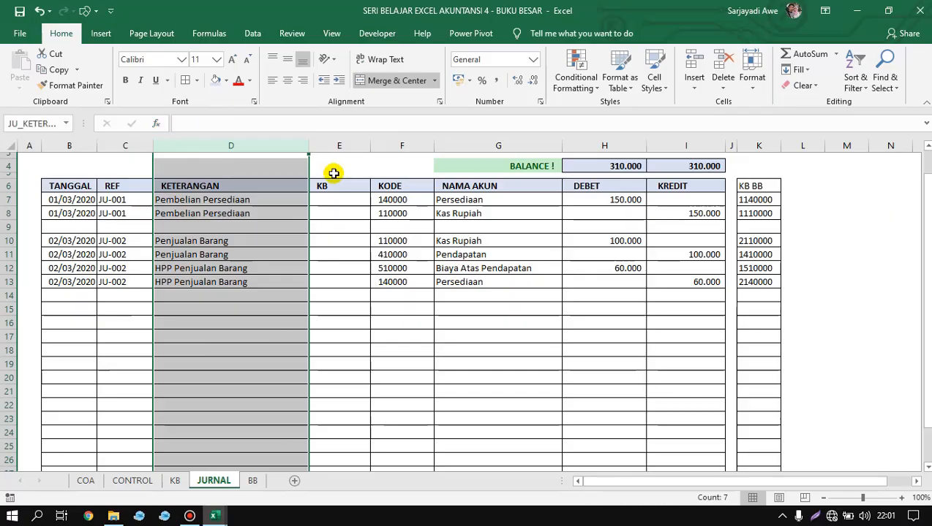
Name the KB column E as JU_KB and the KODE column F as JU_KODE.
left_click(344, 145)
left_click(34, 125)
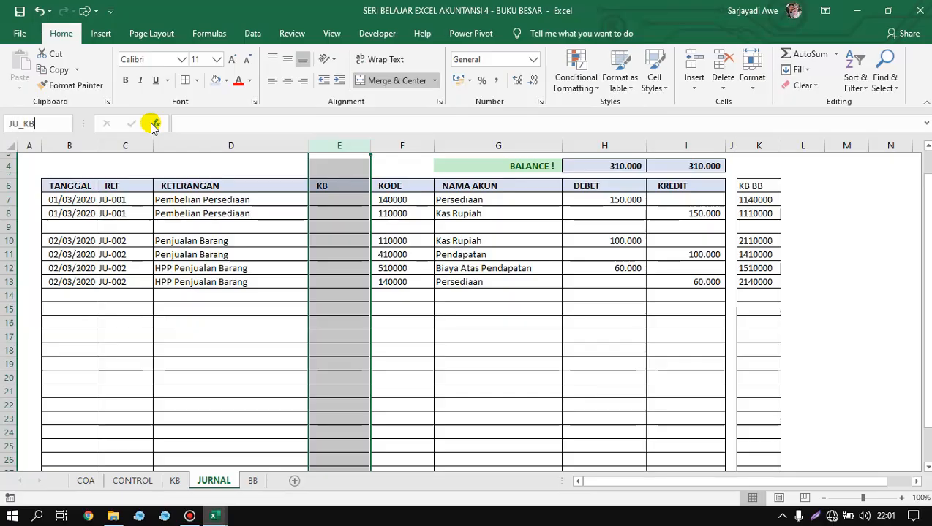
key("Return")
left_click(402, 145)
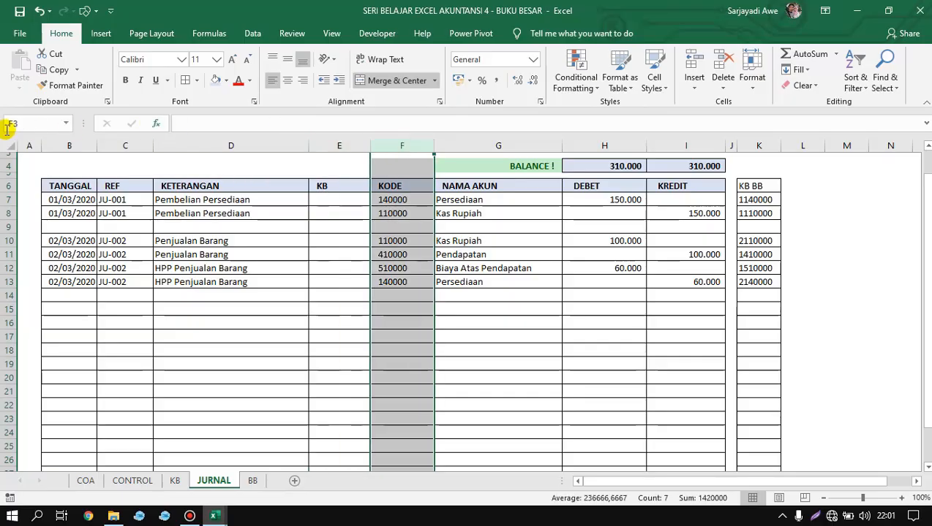
left_click(13, 124)
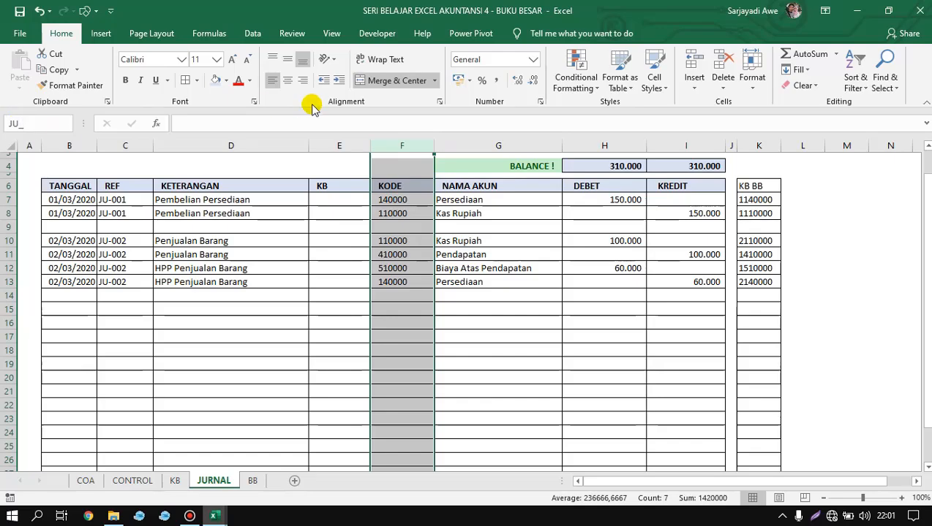
key("Return")
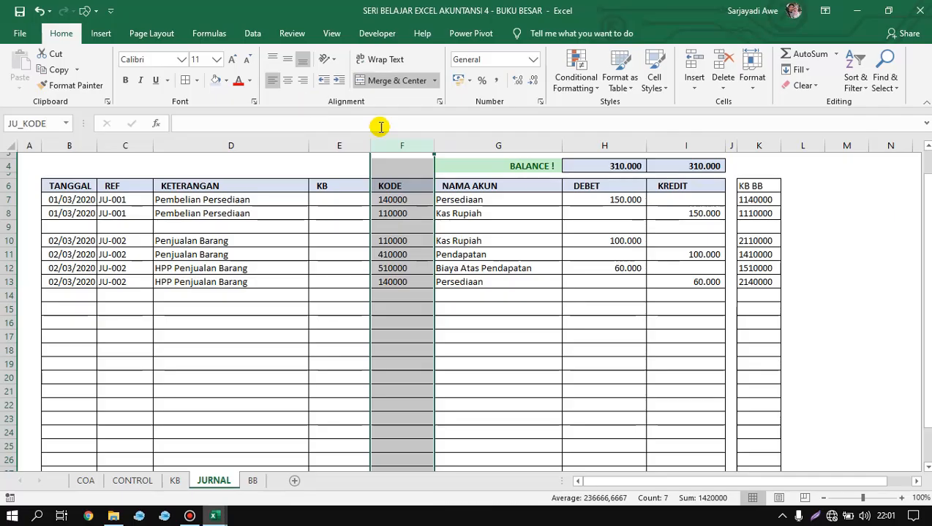
Name the DEBET column H as JU_DEBET and the KREDIT column I as JU_KREDIT.
left_click(506, 144)
left_click(589, 144)
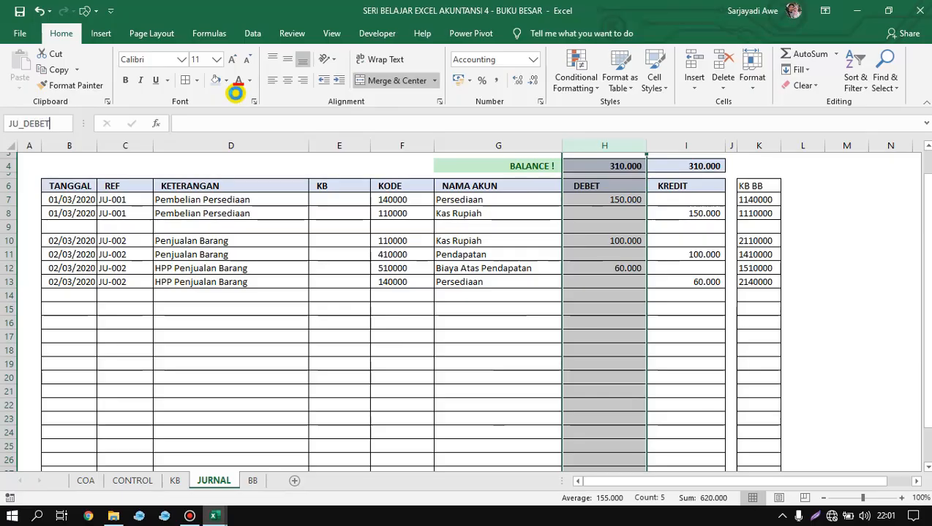
key("Return")
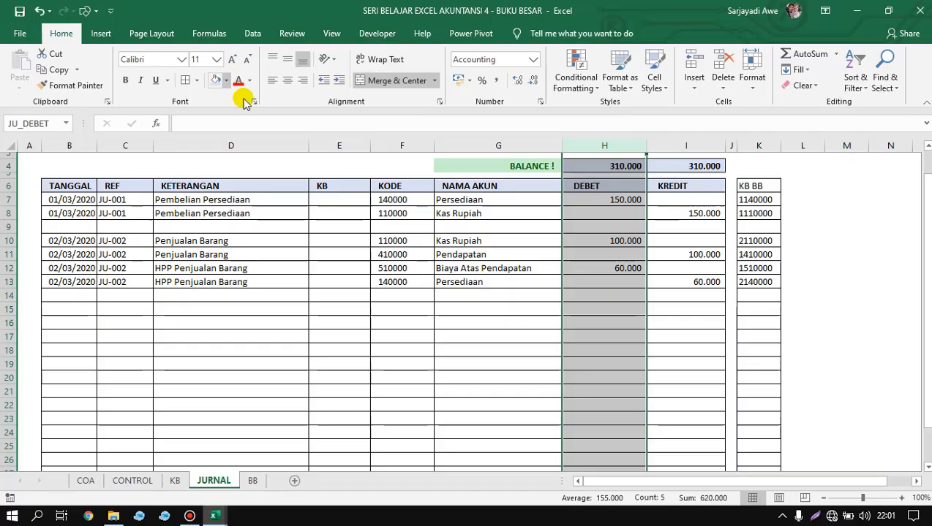
left_click(662, 145)
left_click(24, 122)
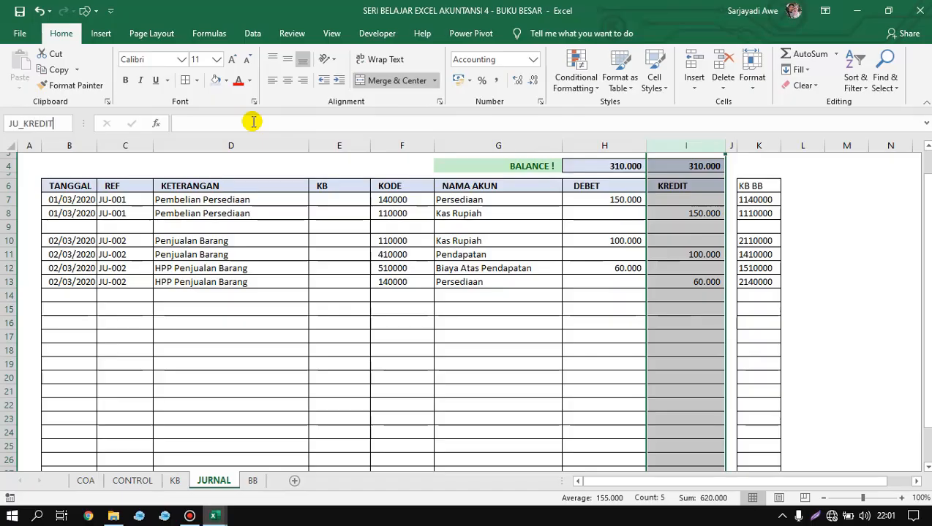
type("JU_KREDIT")
key("Return")
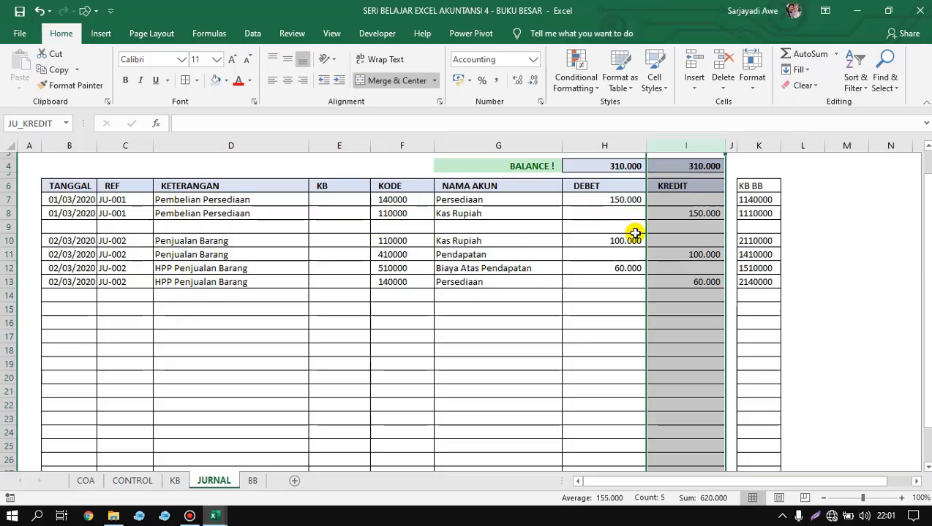
left_click(680, 215)
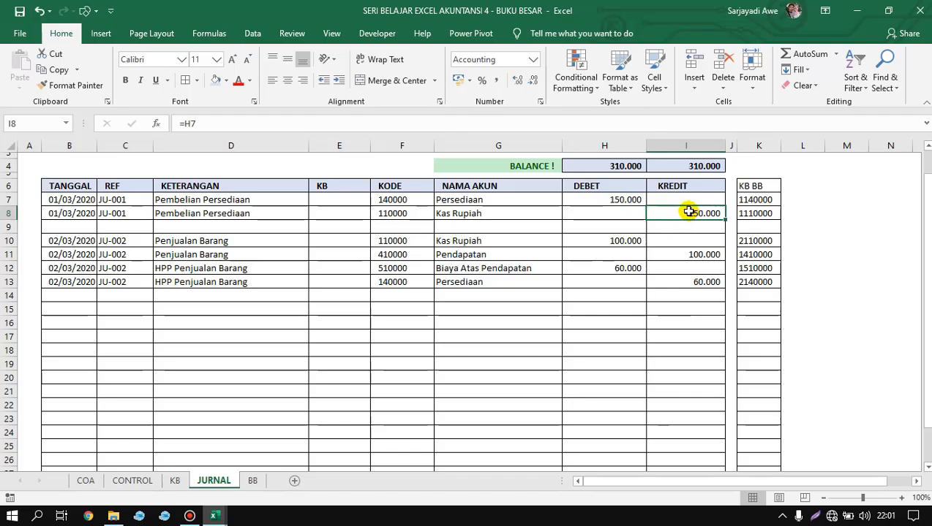
left_click(574, 245)
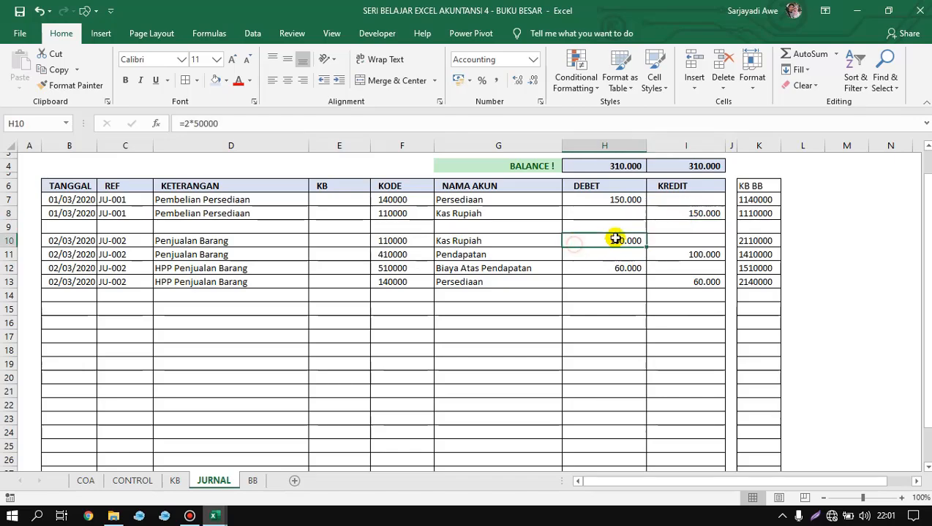
Check the workbook's list of defined names and look over the empty ledger columns on the BB sheet.
left_click(658, 226)
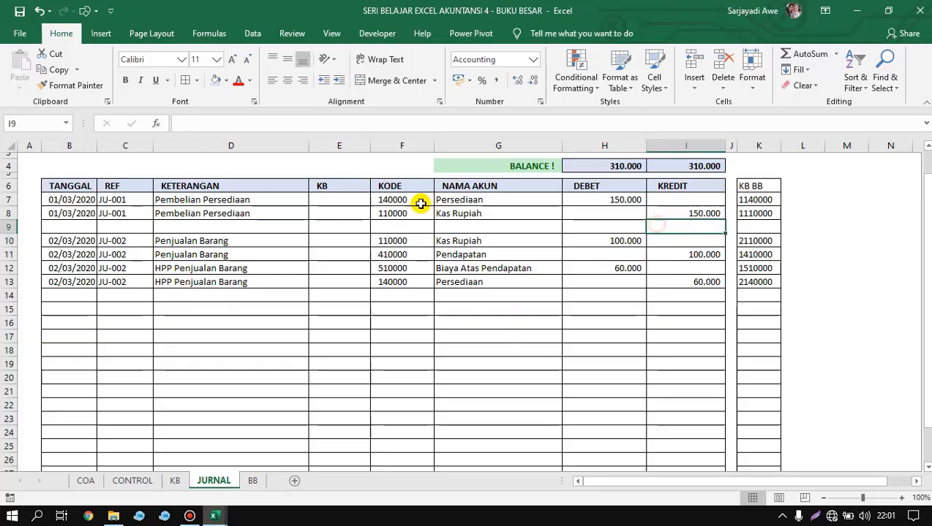
left_click(64, 123)
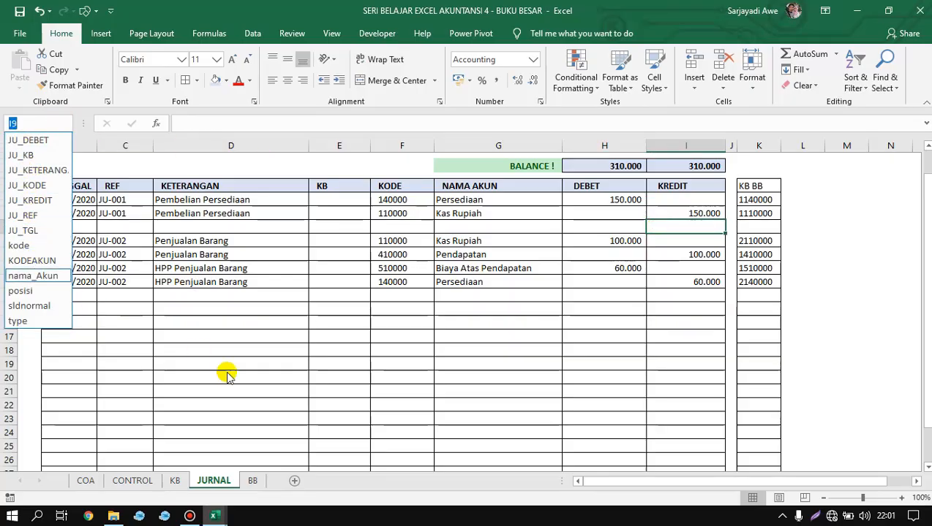
left_click(252, 483)
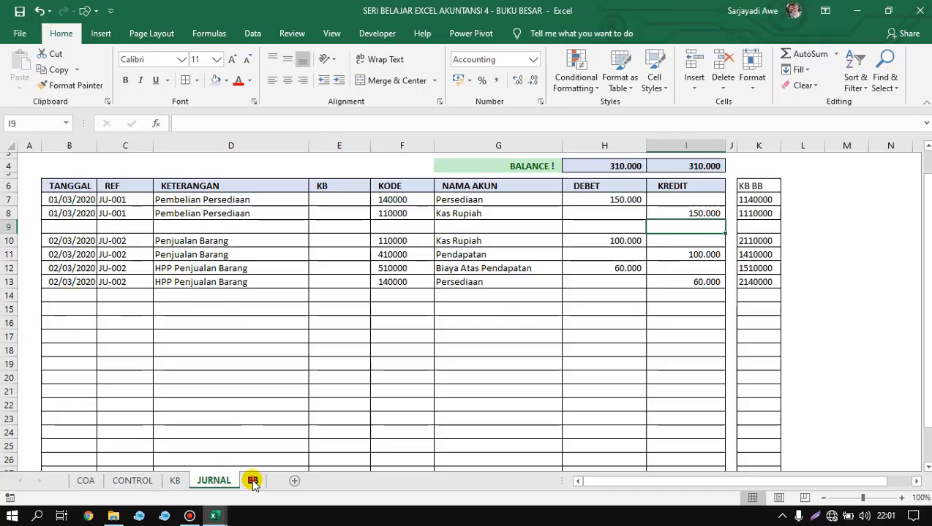
left_click(252, 483)
left_click(203, 316)
left_click(96, 250)
left_click(148, 257)
left_click(106, 256)
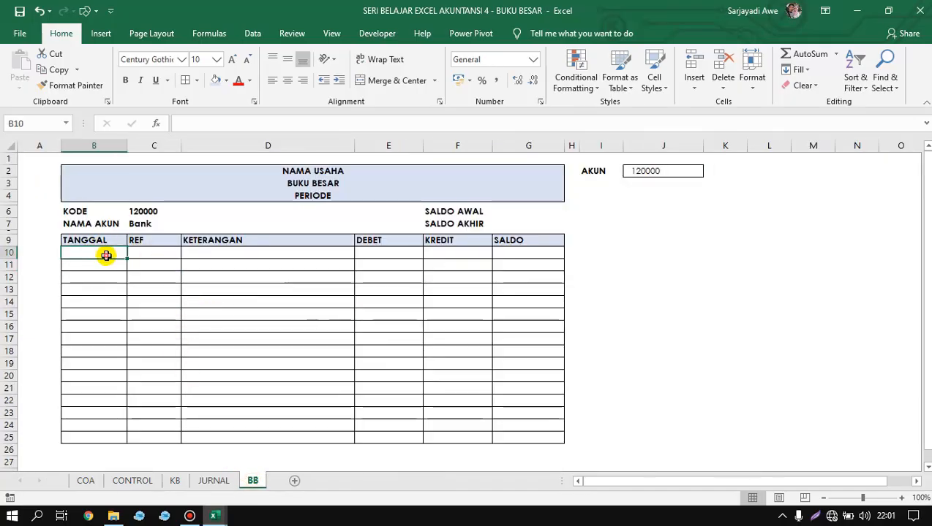
left_click(156, 264)
left_click(160, 250)
left_click(349, 282)
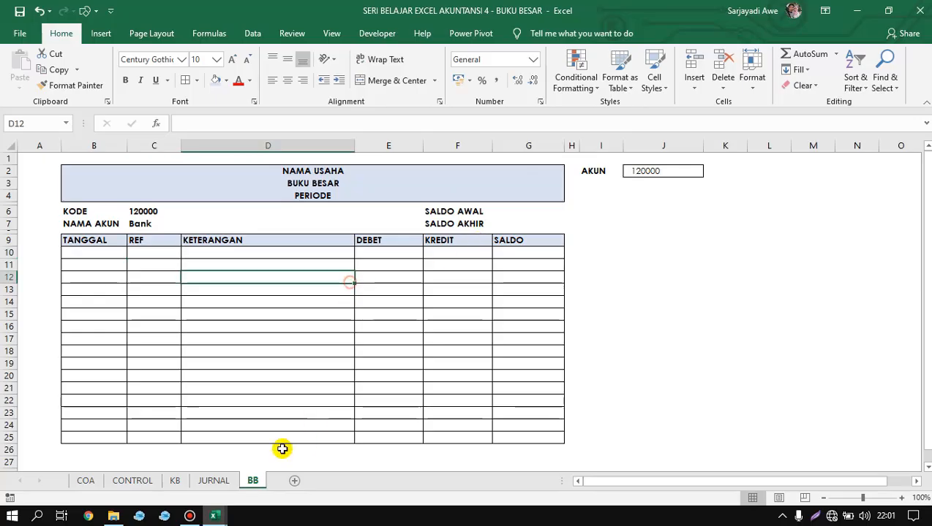
Name the whole KB BB column K on the JURNAL sheet as JU_BB.
left_click(214, 480)
left_click(760, 147)
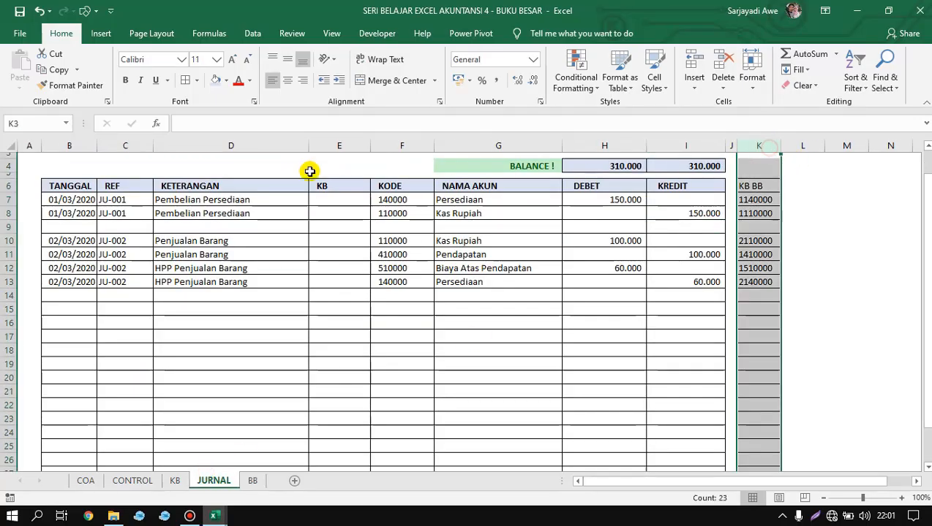
left_click(29, 123)
type("J")
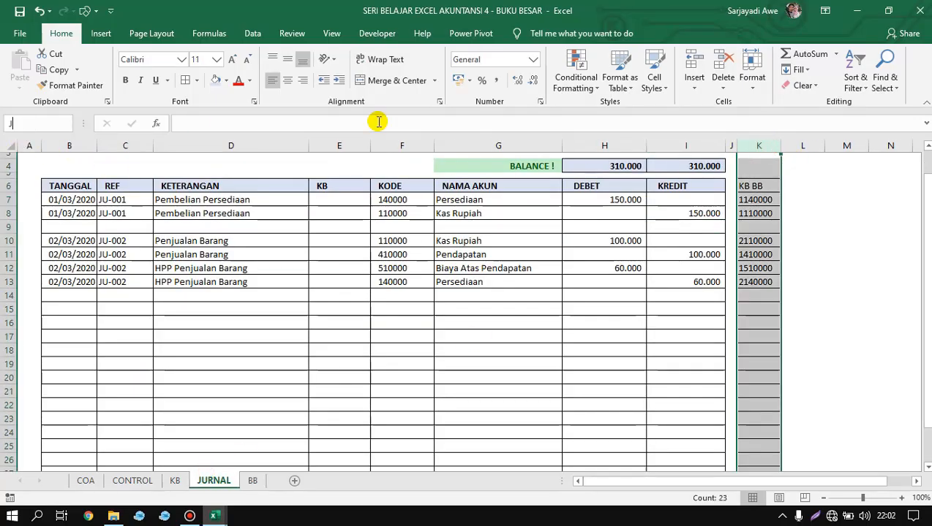
type("U_BB")
key("Return")
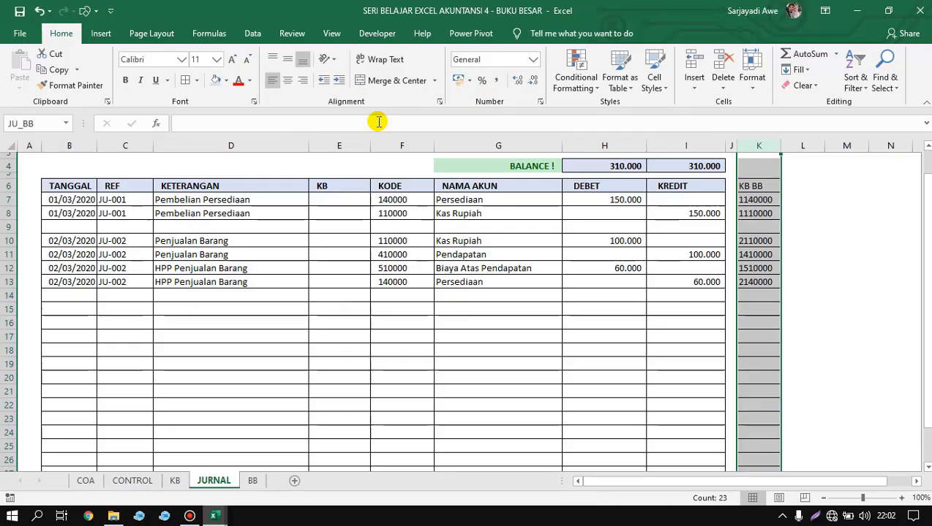
left_click(641, 282)
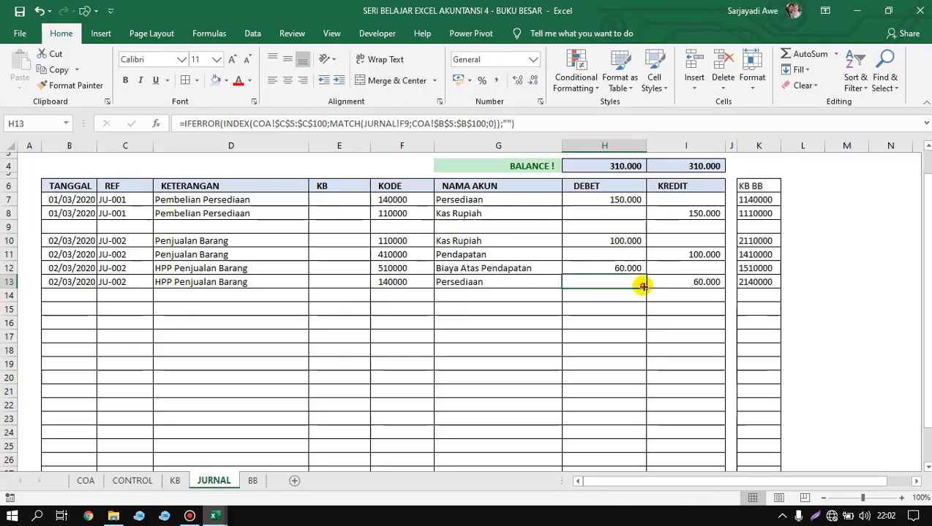
Start a row-number helper column beside the ledger table on the BB sheet by entering 1 in A10.
left_click(261, 486)
left_click(104, 253)
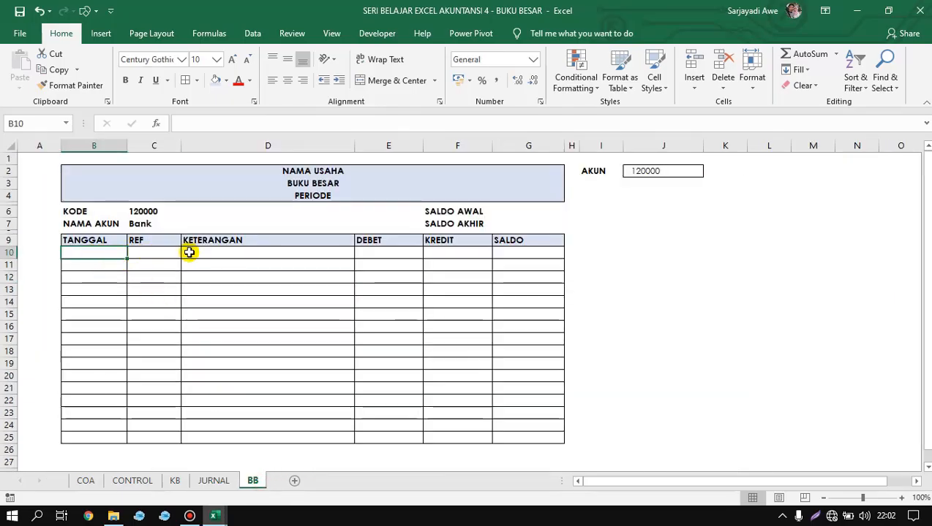
left_click(42, 253)
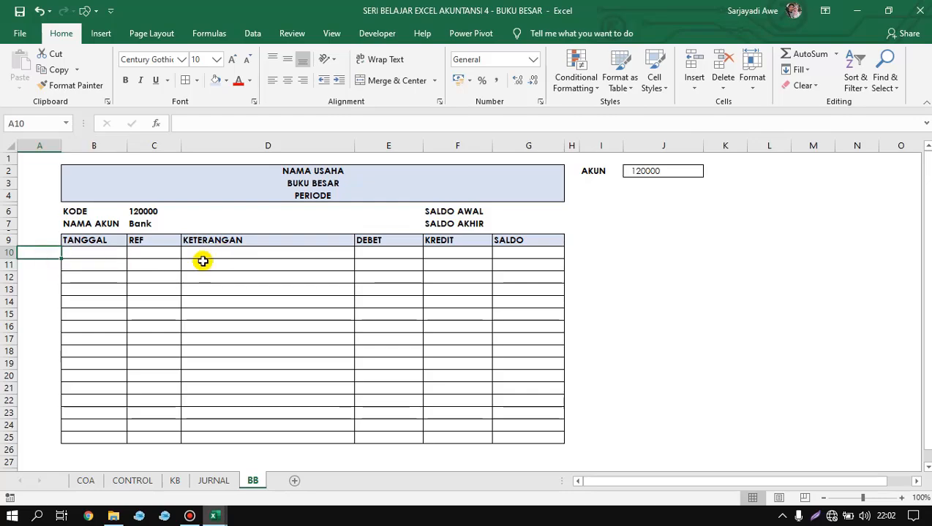
right_click(41, 253)
left_click(27, 258)
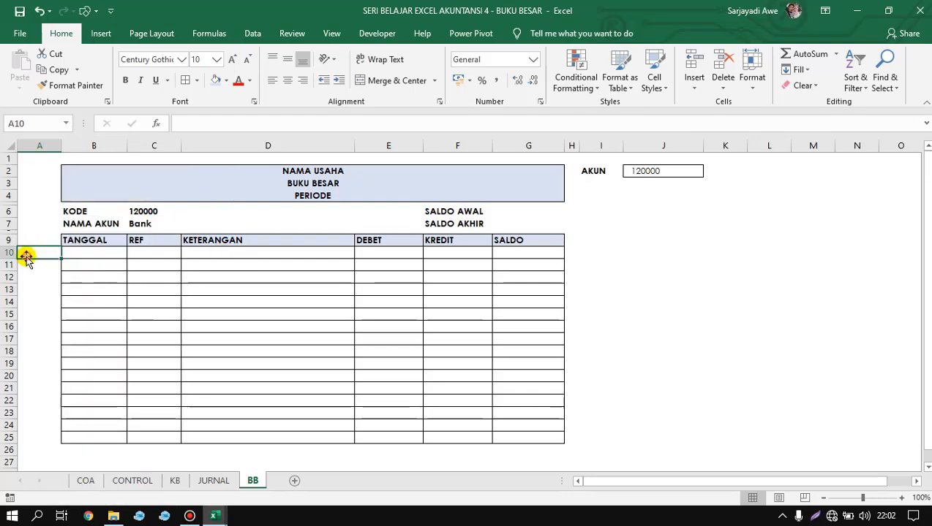
left_click(33, 286)
left_click_drag(44, 251, 42, 425)
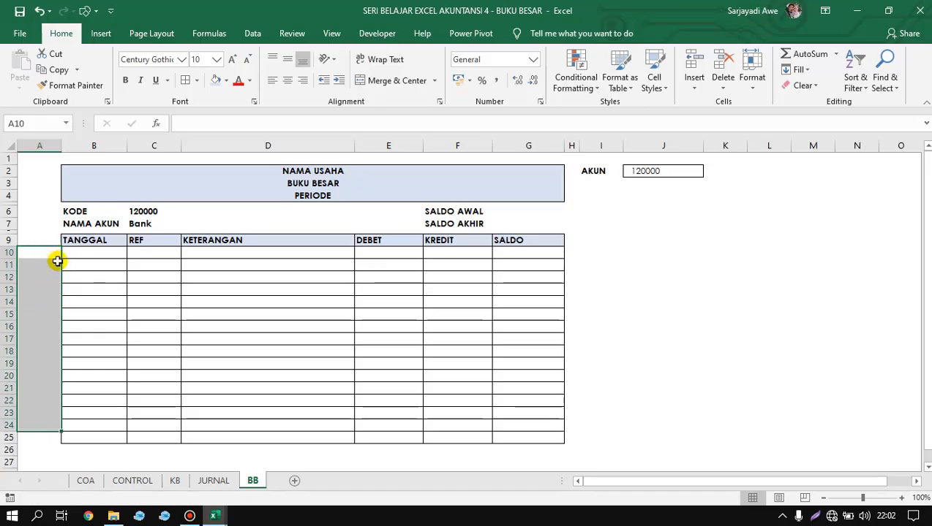
left_click(56, 253)
type("1")
key("Return")
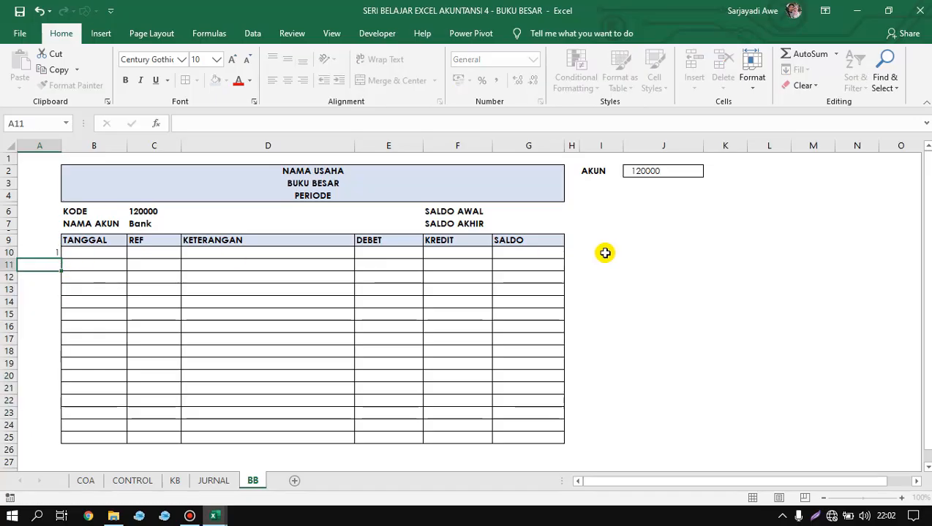
Enter the formula =A10+1 in A11 to continue the helper numbering.
key("Up")
key("Down")
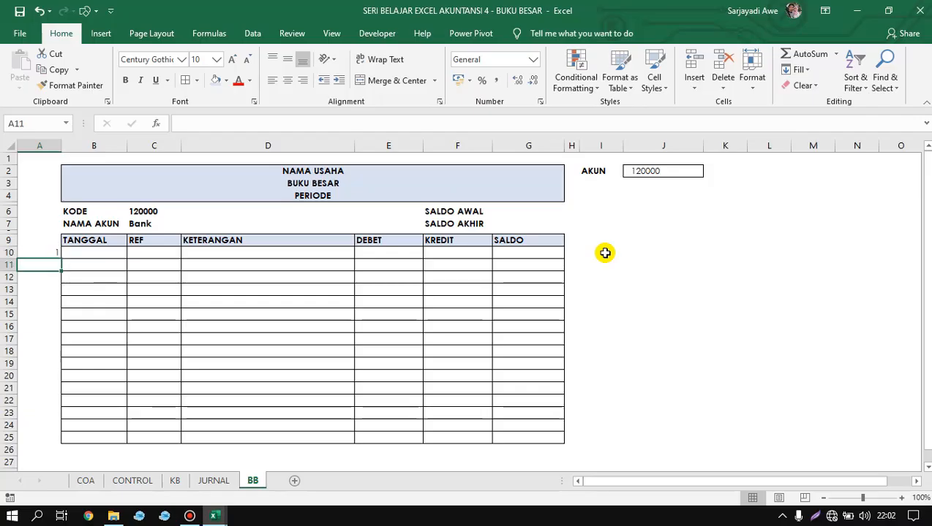
type("=")
key("Up")
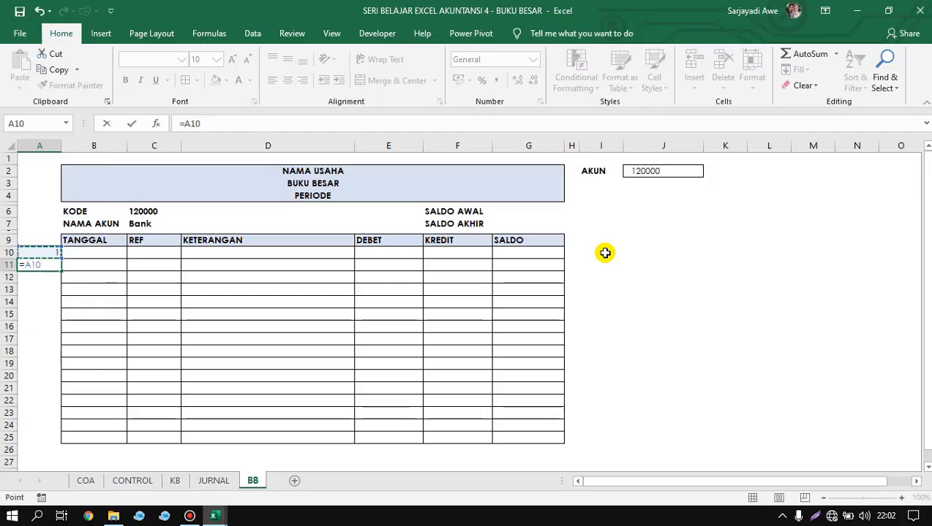
key("ctrl+Return")
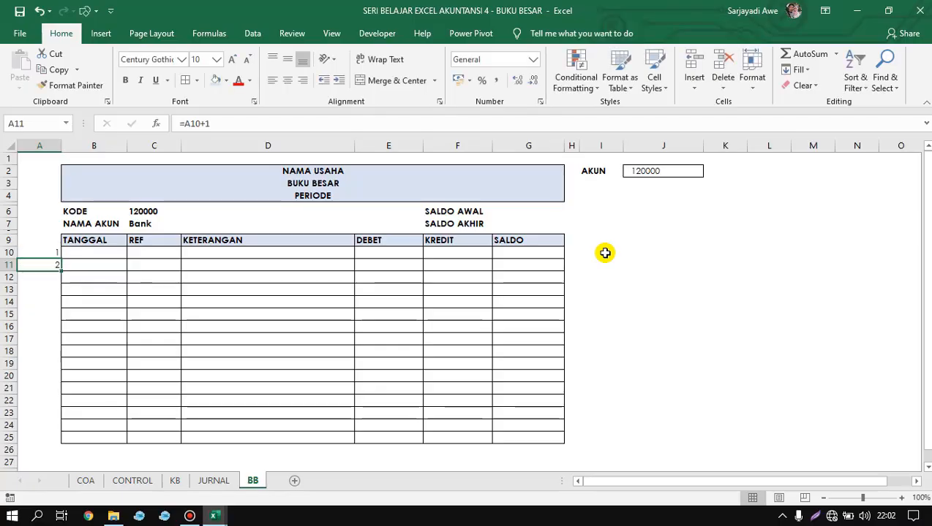
Copy the A11 numbering formula down to A25, the last row of the ledger table.
key("ctrl+c")
key("shift+Down")
key("shift+Down")
key("shift+Down")
key("shift+Down")
key("shift+Down")
key("shift+Down")
key("shift+Down")
key("shift+Down")
key("shift+Down")
key("shift+Down")
key("shift+Down")
key("shift+Down")
key("shift+Down")
key("shift+Down")
key("shift+Down")
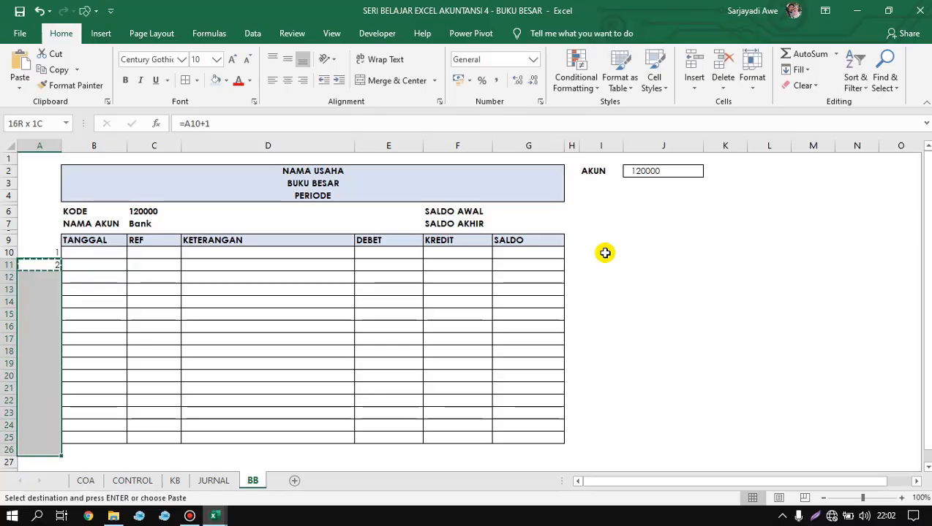
key("Return")
key("Return")
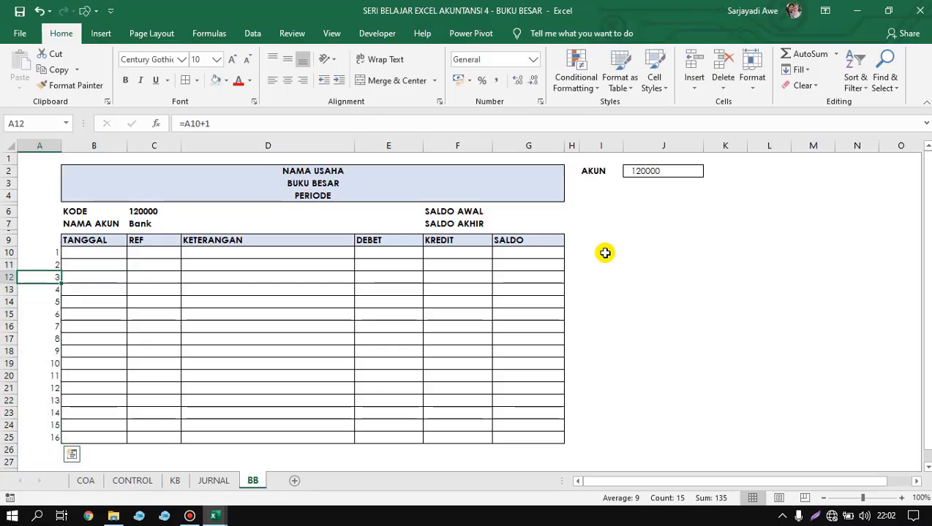
Begin an INDEX formula in the first TANGGAL cell, B10, with JU_TGL as its array.
key("Down")
key("Up")
key("Up")
key("Up")
key("Right")
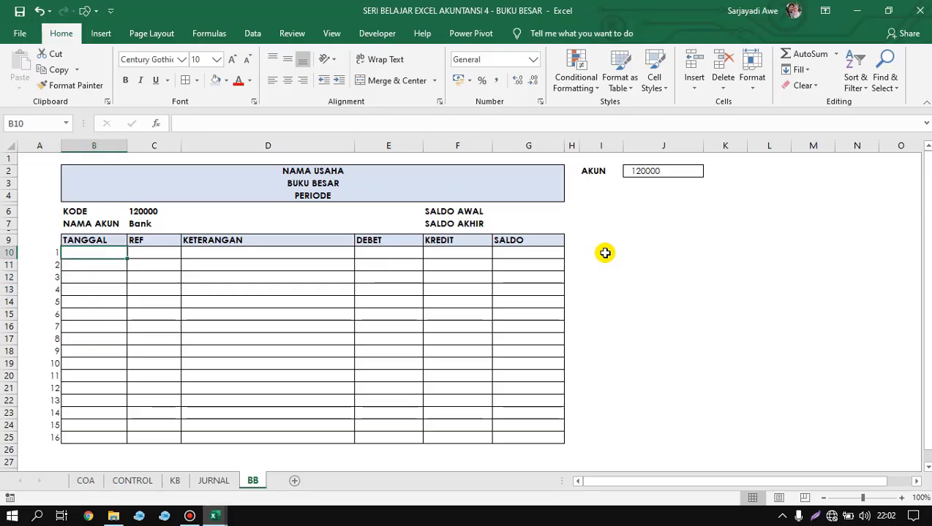
type("=")
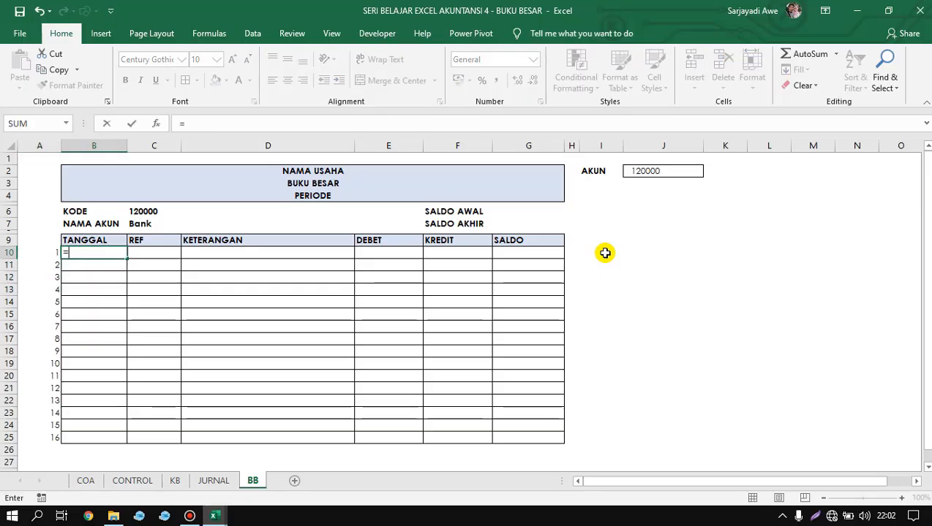
type("IN")
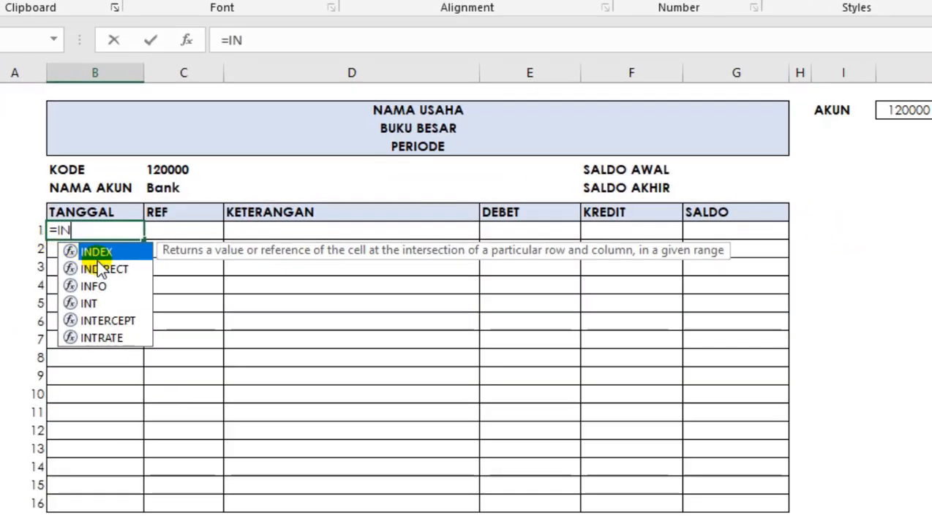
key("Tab")
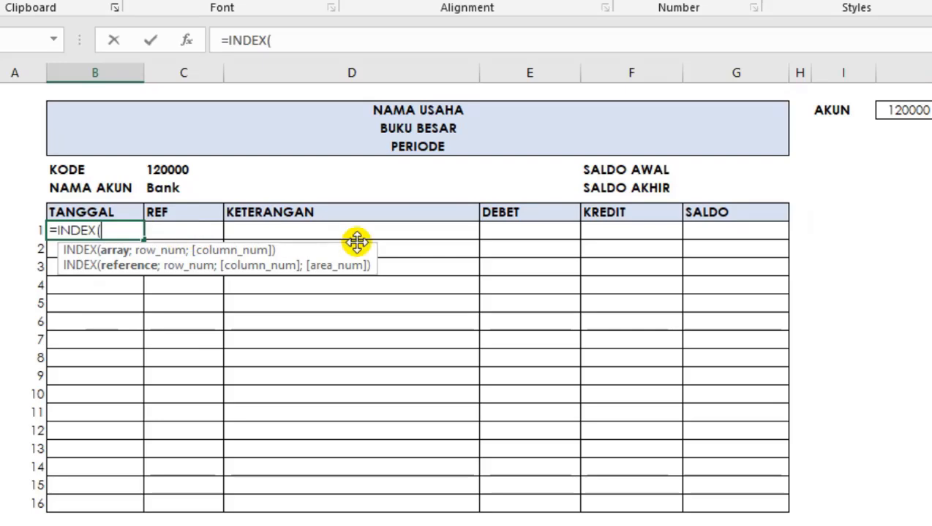
type("J")
key("Down")
key("Down")
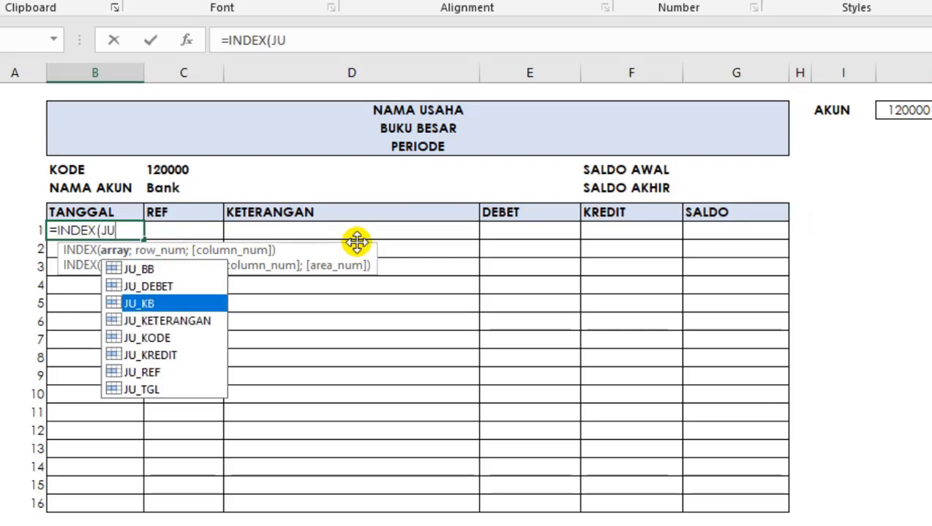
key("Down")
key("Down")
key("Down")
key("Down")
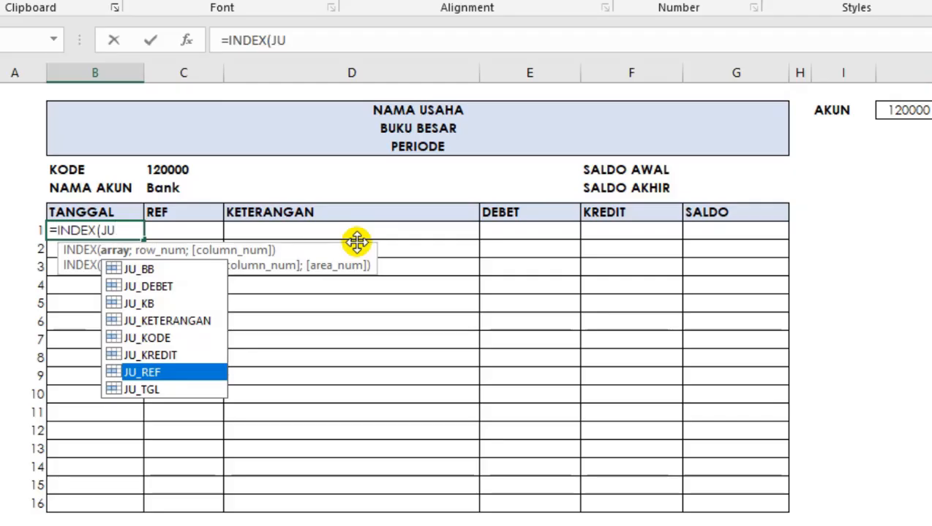
key("Escape")
type("_TGL;")
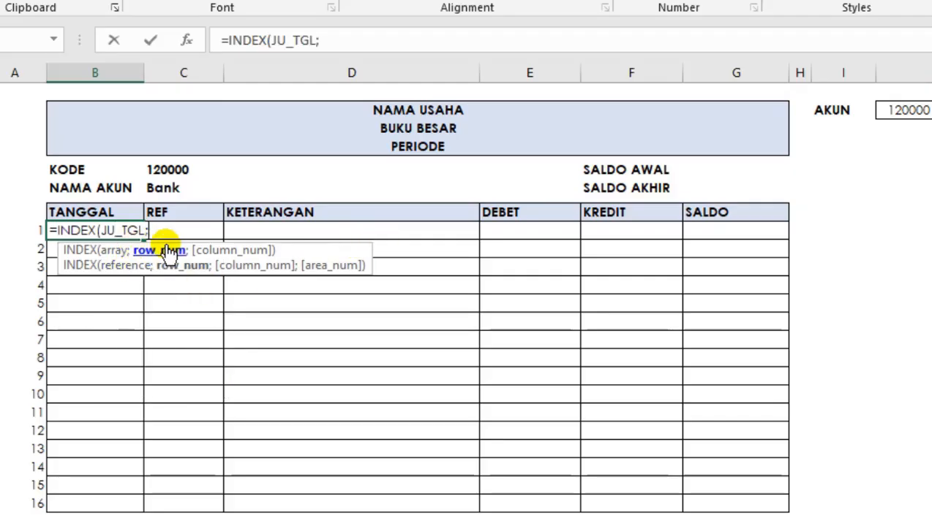
type("MATCH(")
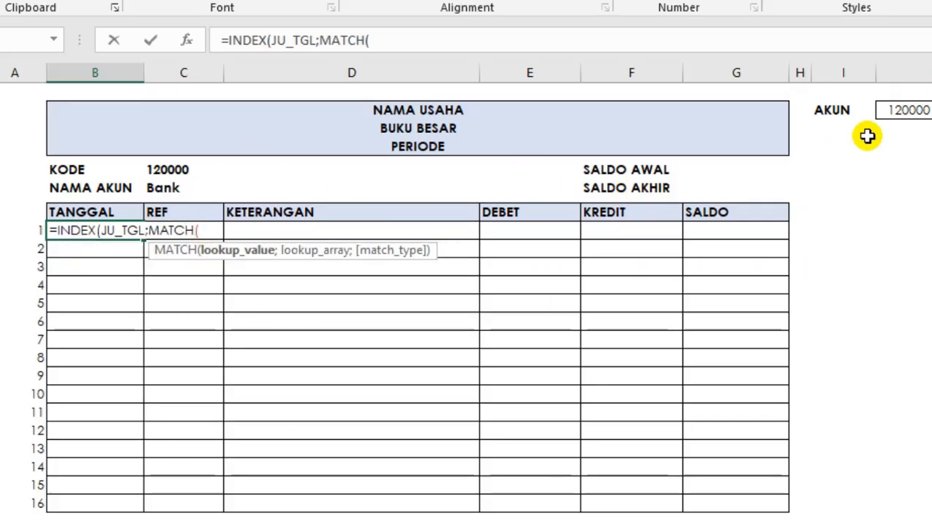
Nest a MATCH function as the INDEX row number, starting its lookup value with the absolute account cell $J$2.
left_click(897, 111)
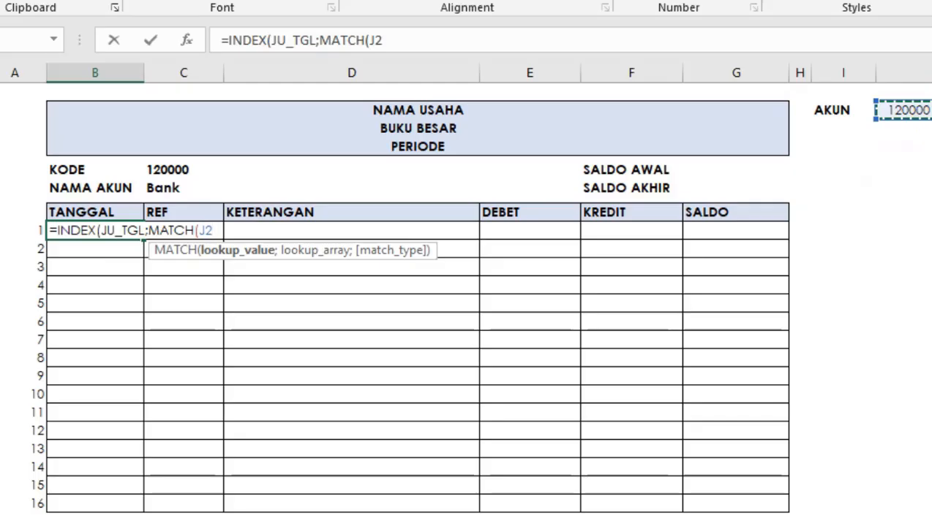
key("F3")
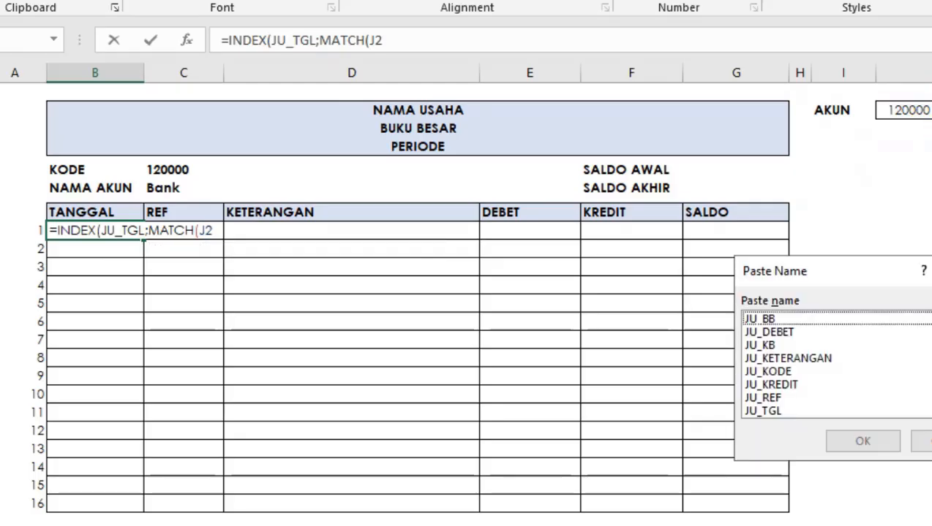
key("Escape")
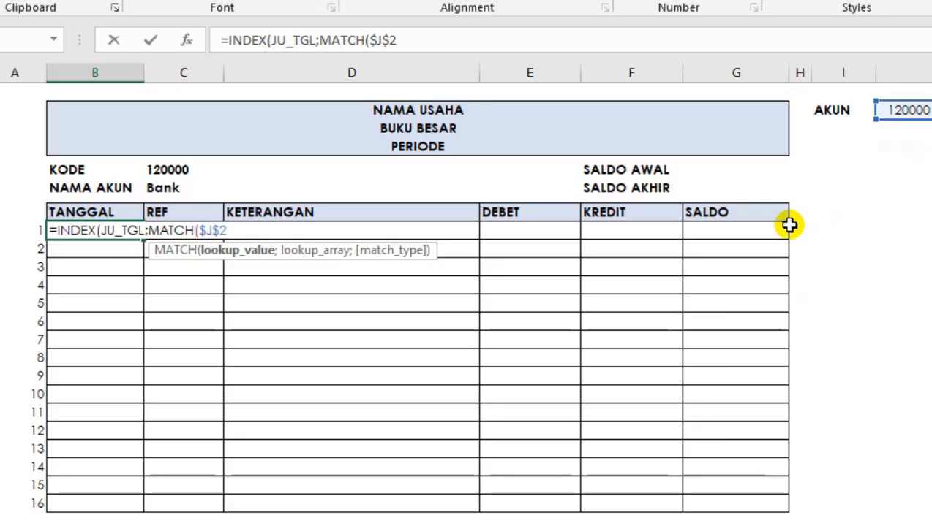
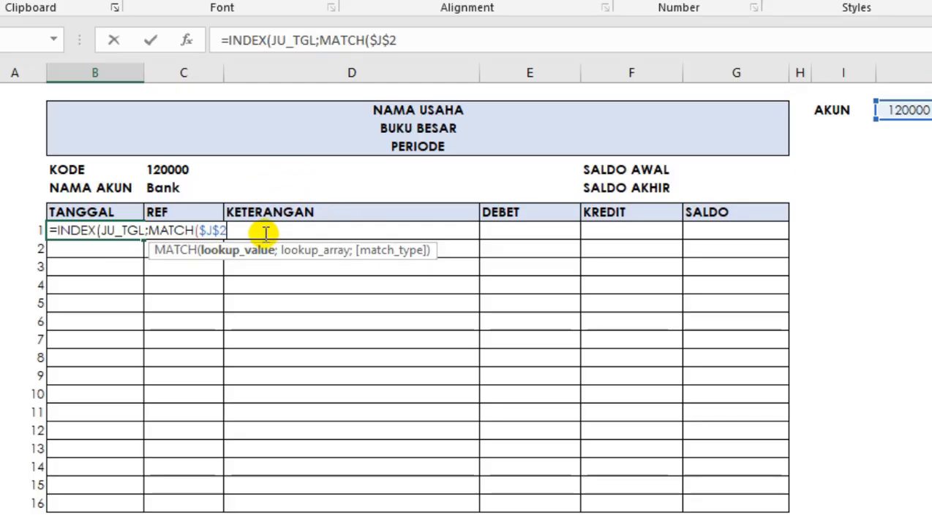
Complete the B10 formula with JU_BB as the MATCH lookup array and 0 for an exact match.
type(";")
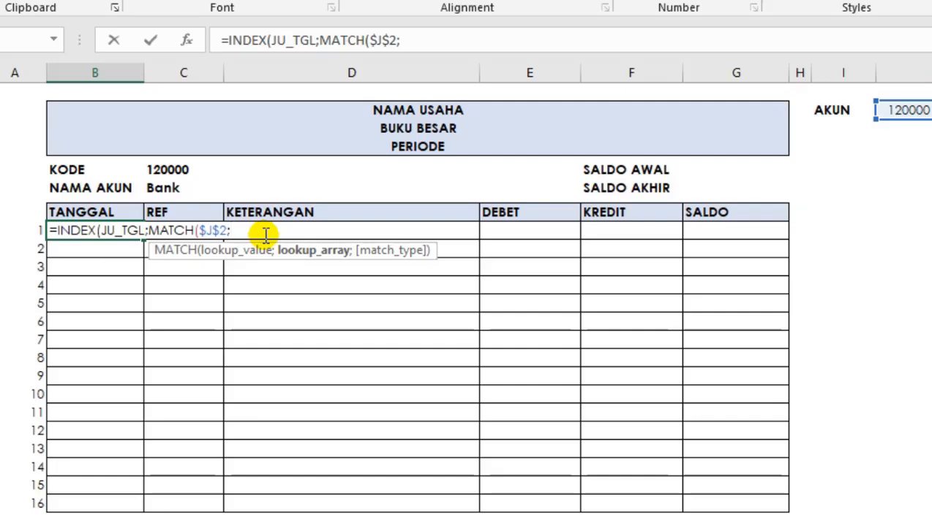
type("JU")
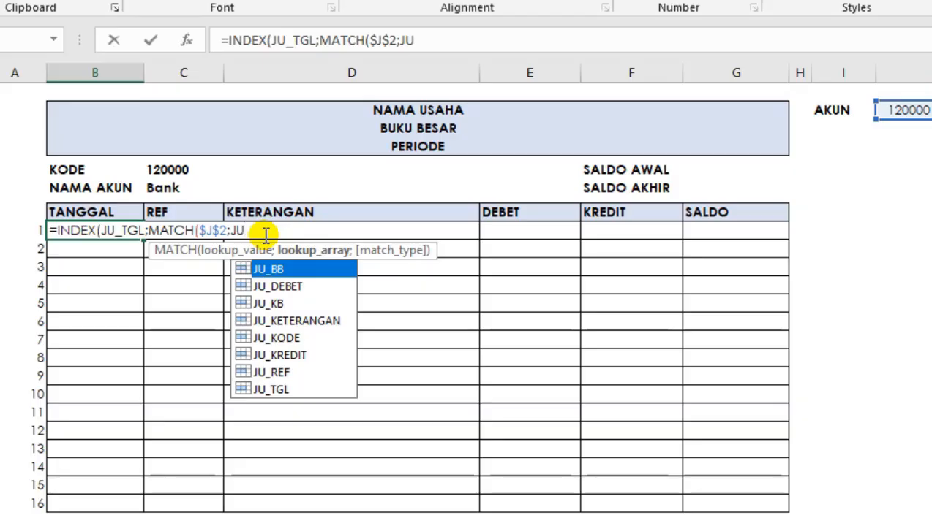
key("Tab")
type(";")
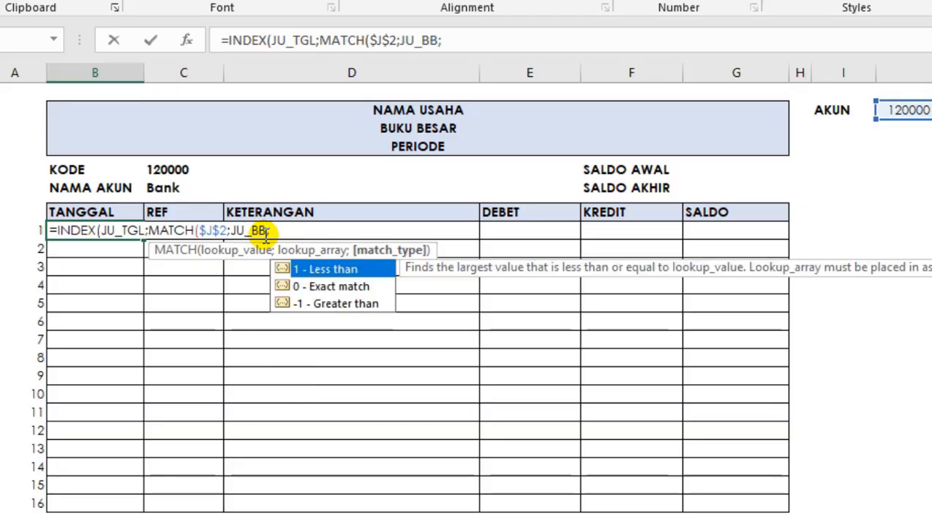
type("0)")
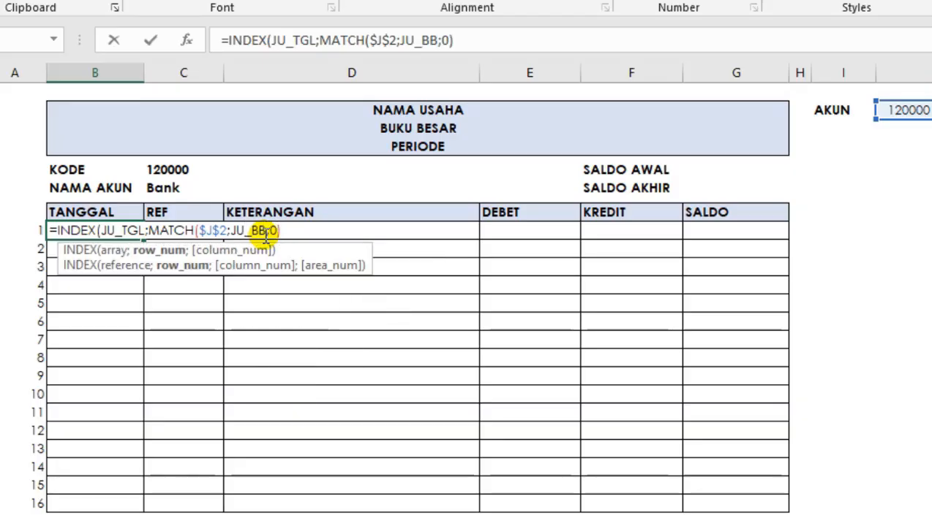
type(")")
key("Return")
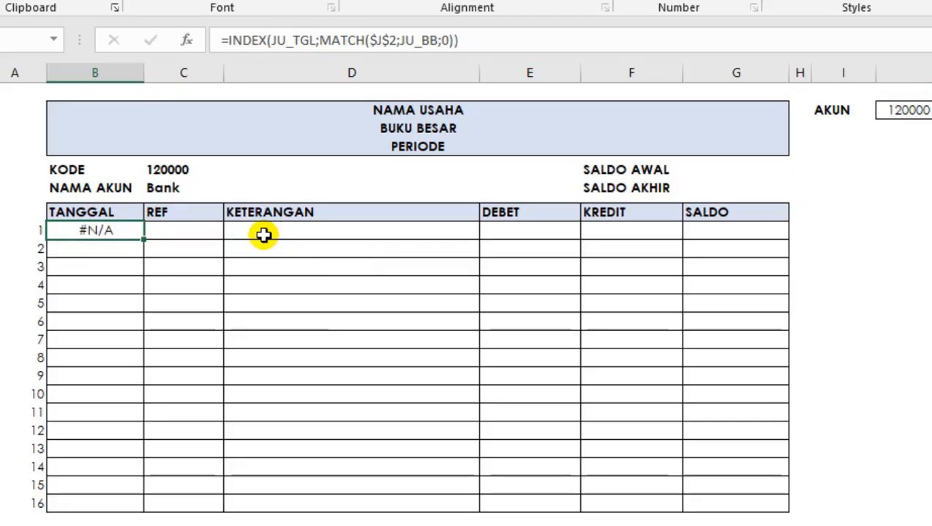
Copy the INDEX/MATCH formula from B10 down the TANGGAL column to the last ledger row.
key("Up")
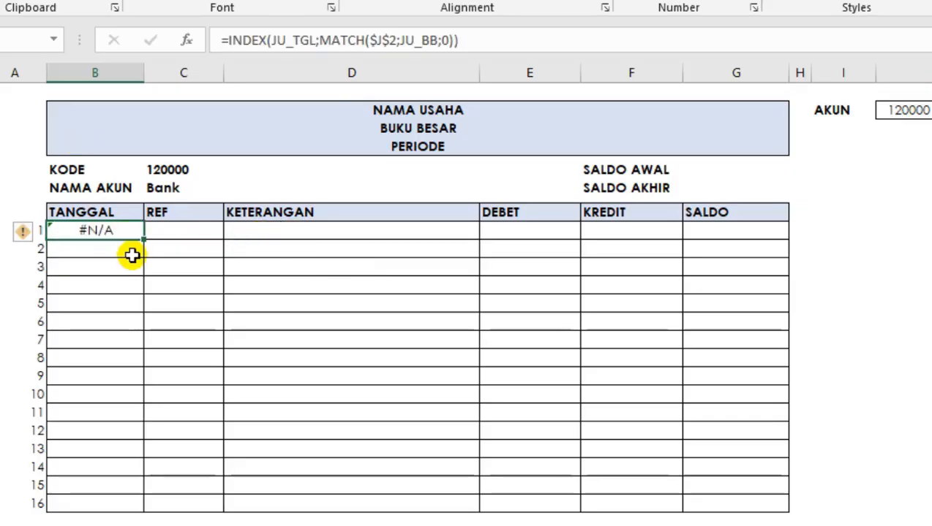
double_click(143, 239)
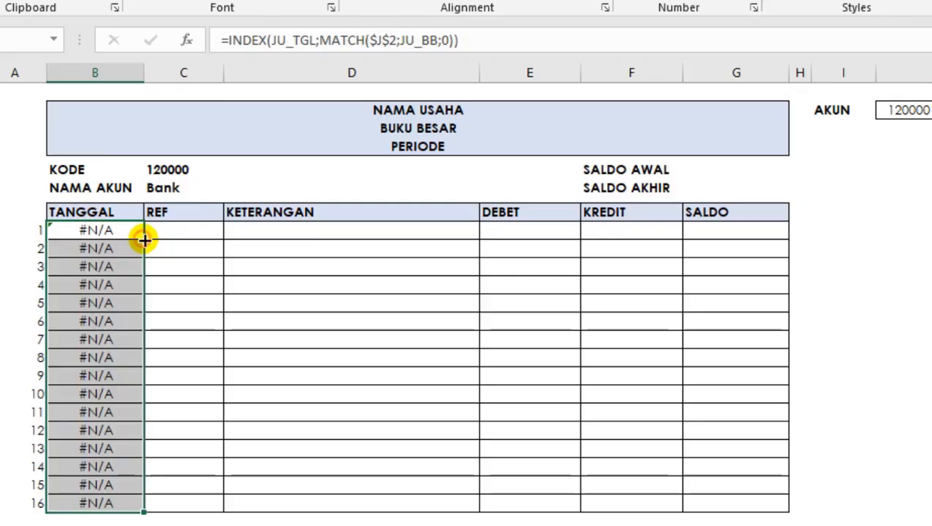
left_click(114, 357)
left_click(94, 375)
left_click(108, 413)
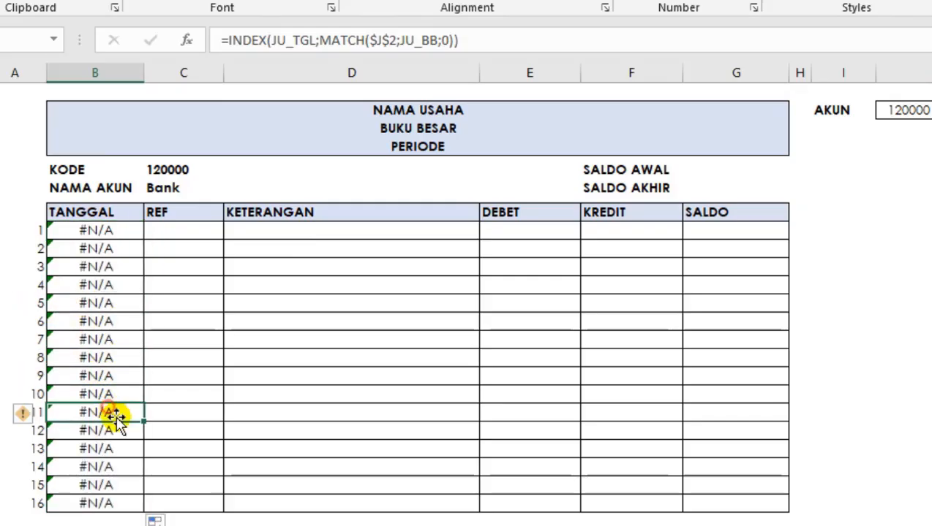
left_click(83, 322)
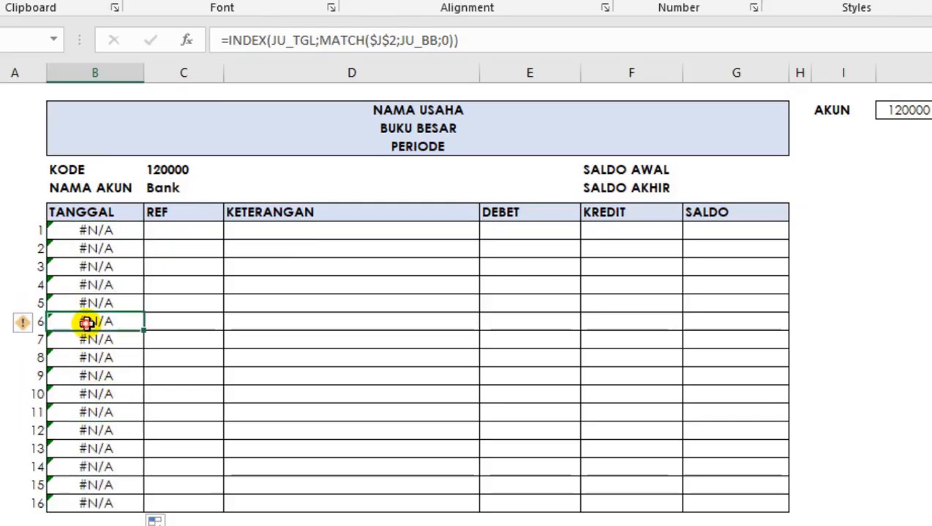
Choose account 110000 from the AKUN dropdown list in J2.
left_click(907, 110)
key("alt+Down")
scroll(903, 175, "up", 1)
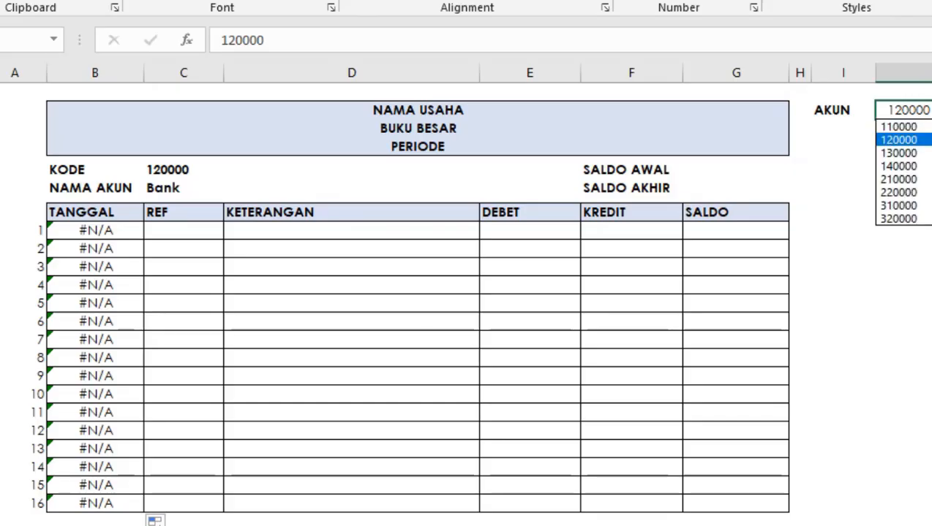
left_click(910, 126)
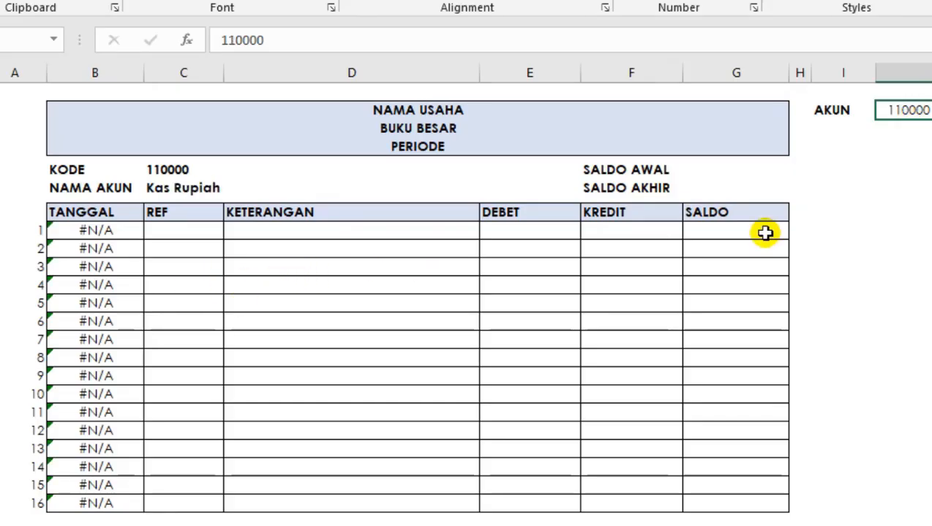
key("alt+Down")
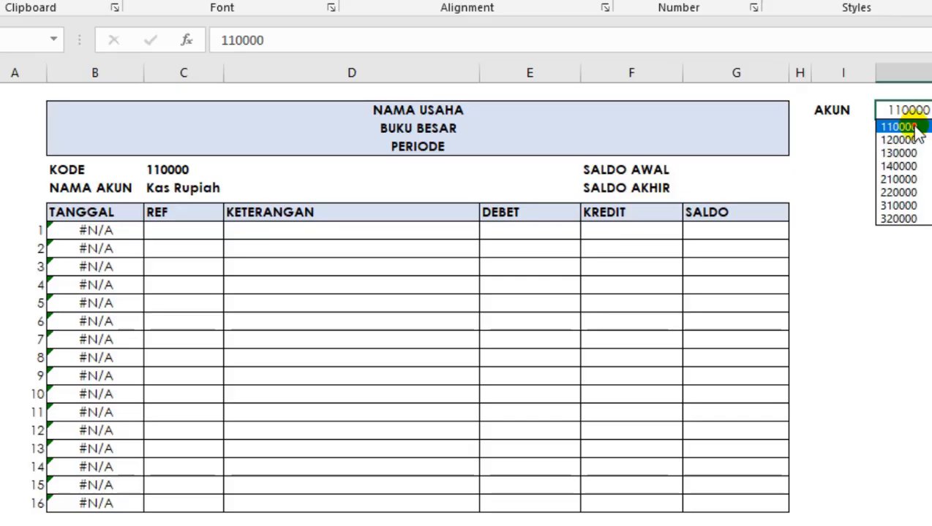
left_click(901, 126)
Change the MATCH lookup value in B10 to A10&$J$2, joining the row number with the account code.
left_click(95, 259)
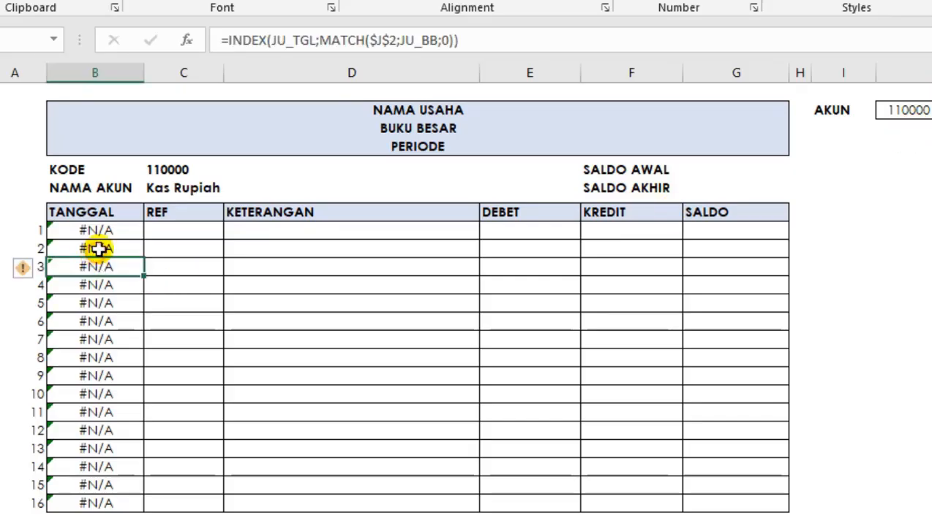
left_click(98, 250)
left_click(117, 229)
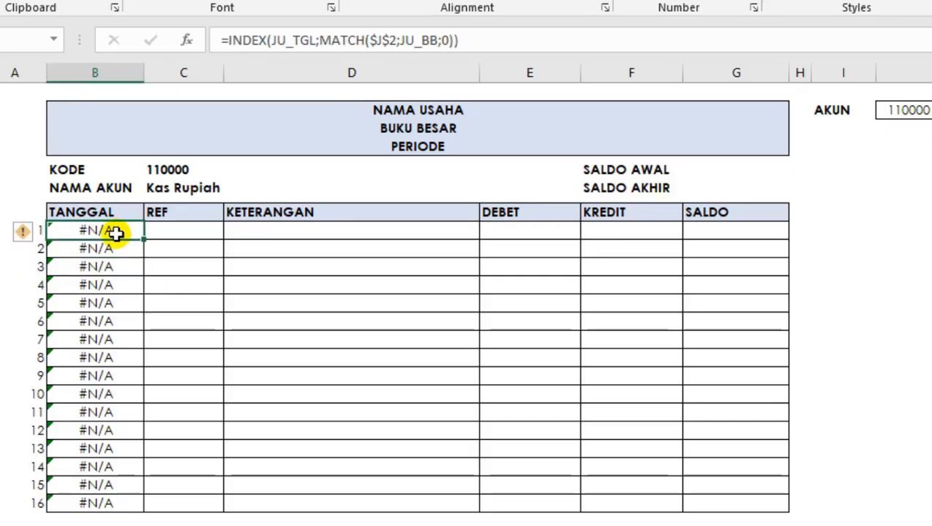
left_click(373, 41)
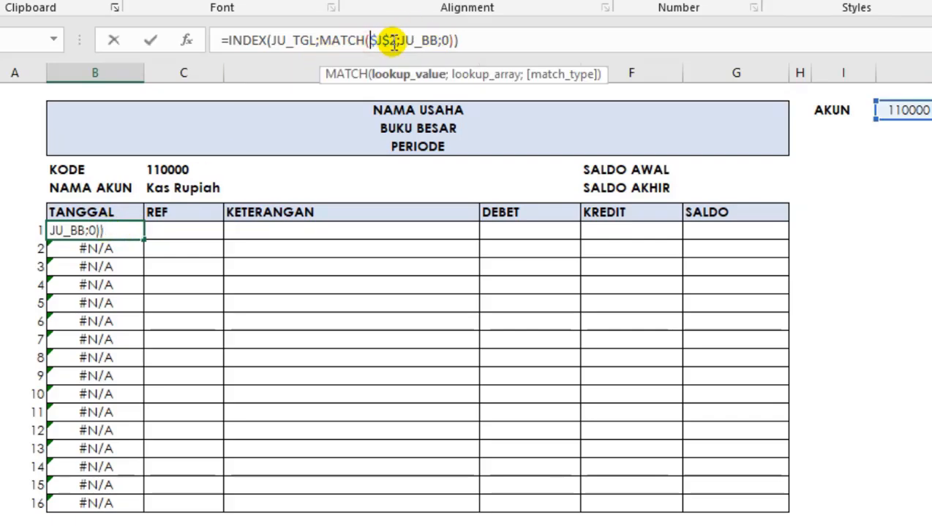
left_click(32, 232)
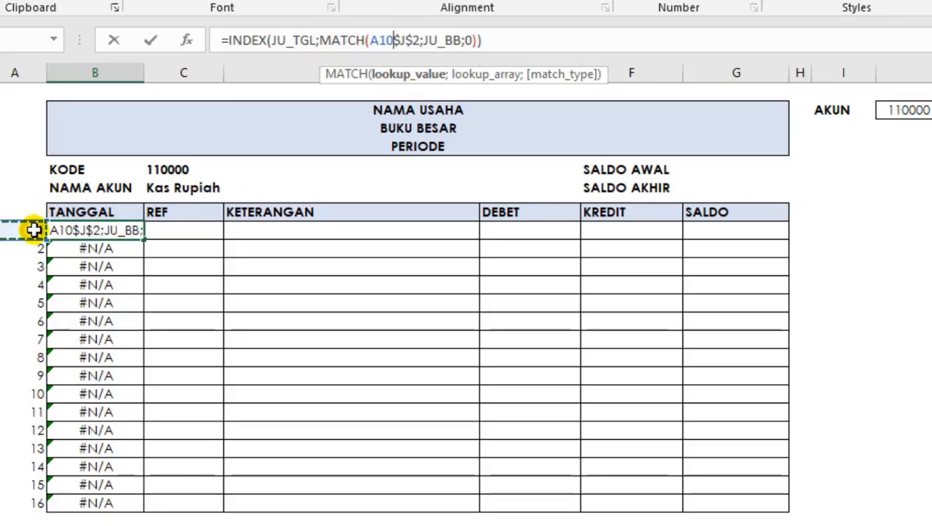
type("&")
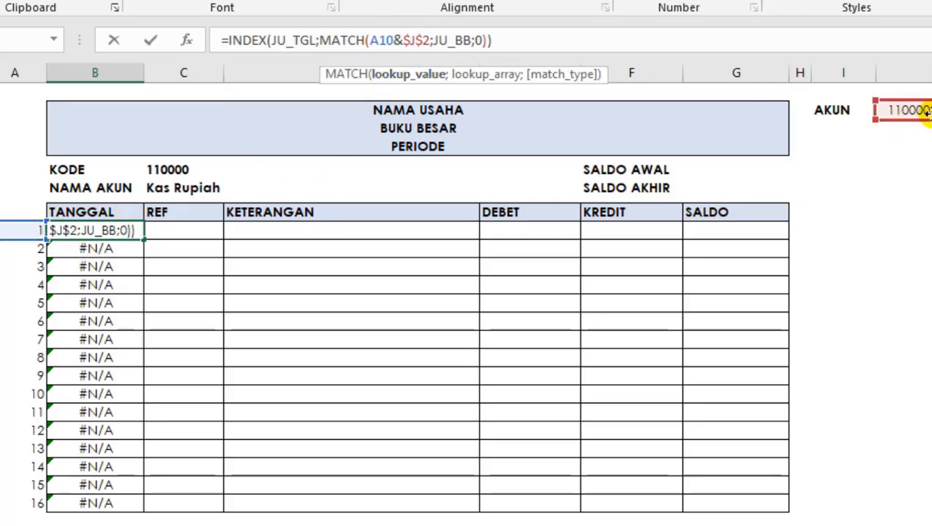
key("Return")
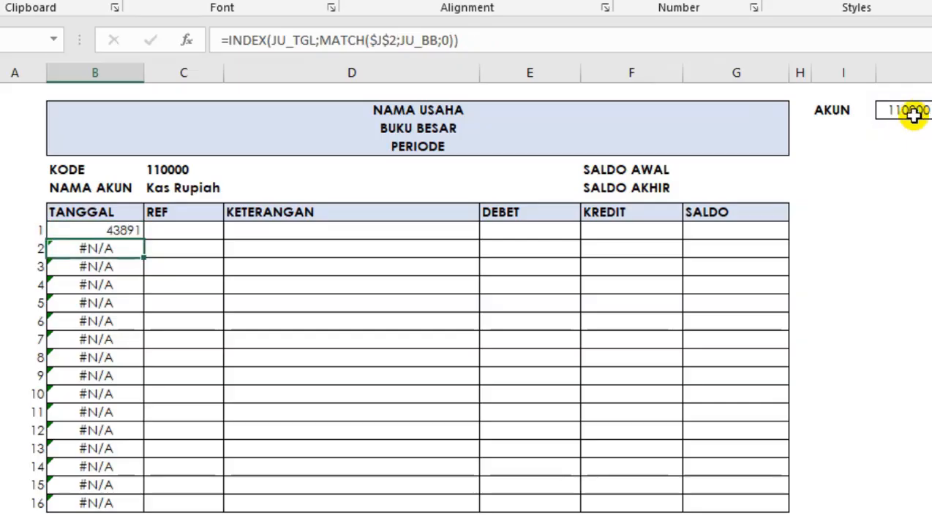
Copy the corrected INDEX/MATCH formula with the A10&$J$2 lookup from B10 down through B25.
left_click(114, 231)
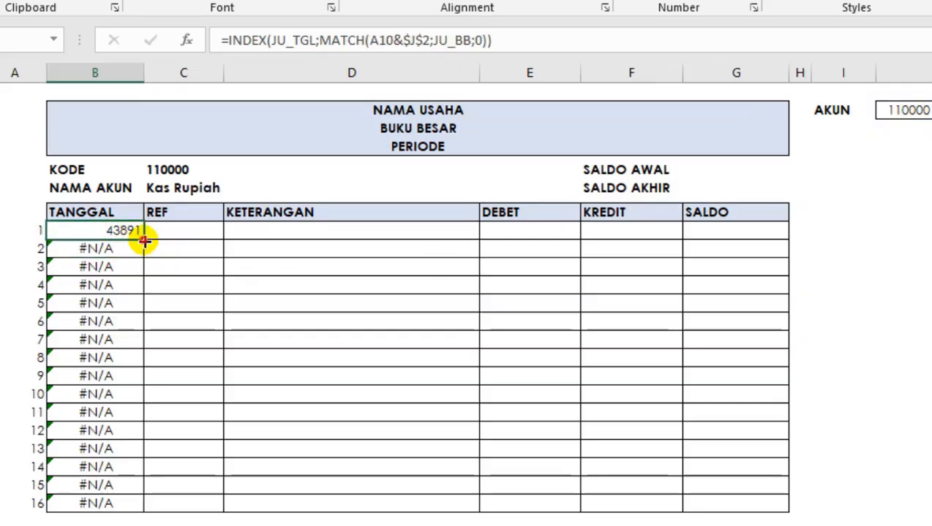
double_click(145, 241)
left_click(120, 377)
left_click(121, 303)
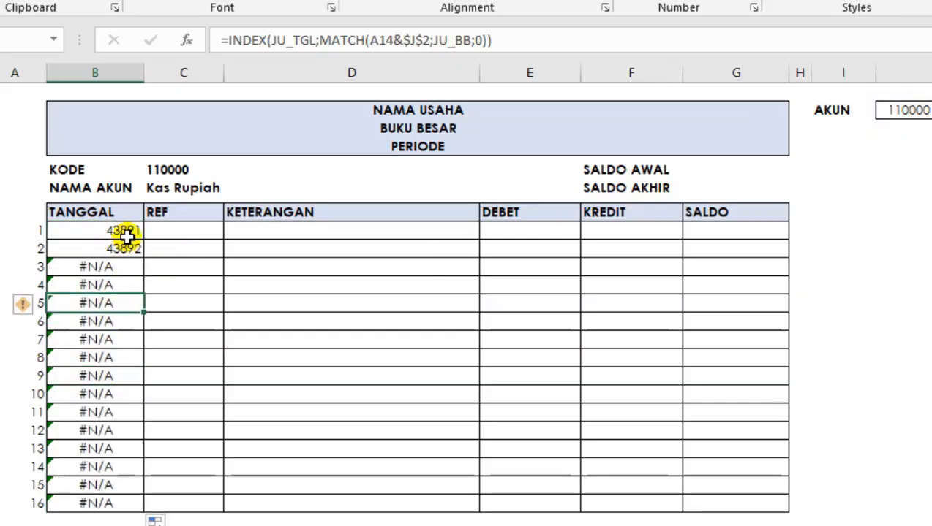
Format column B with the short Date number format and align it left.
left_click_drag(126, 234, 133, 503)
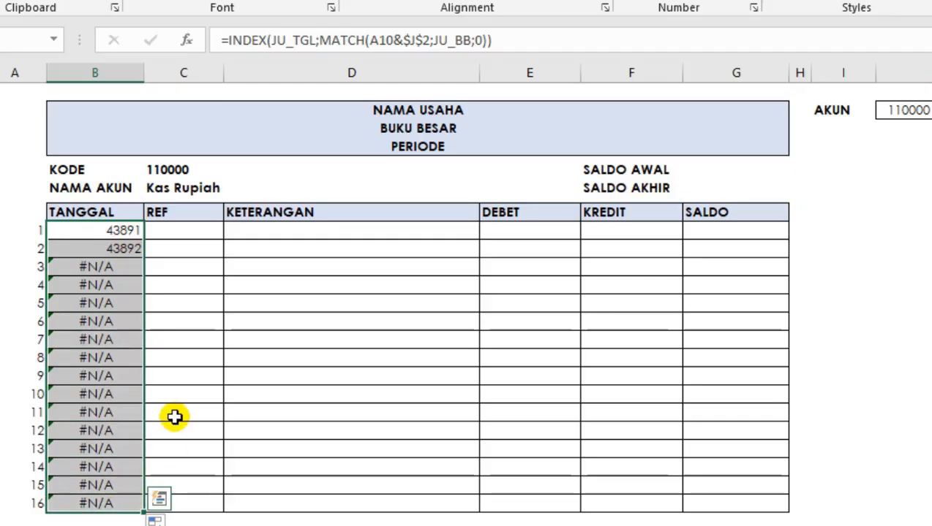
left_click(81, 73)
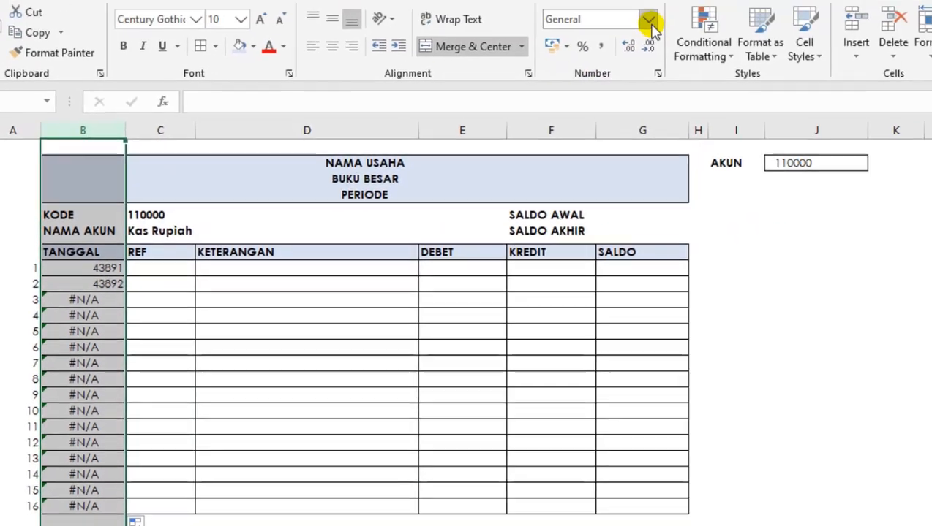
left_click(649, 24)
left_click(618, 213)
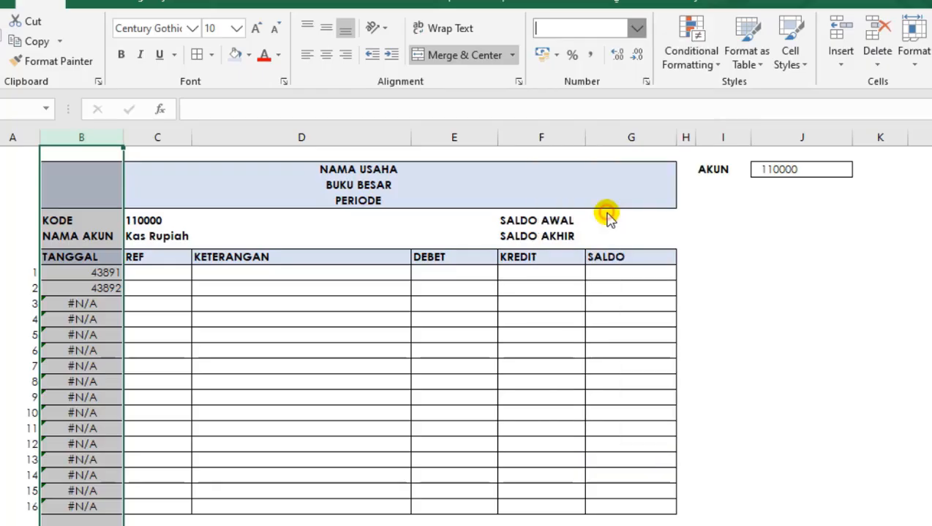
left_click(310, 55)
Examine the results and formulas in the TANGGAL rows, especially from row 3 to row 16 of the numbering.
left_click(149, 400)
left_click(79, 347)
left_click_drag(82, 303, 86, 293)
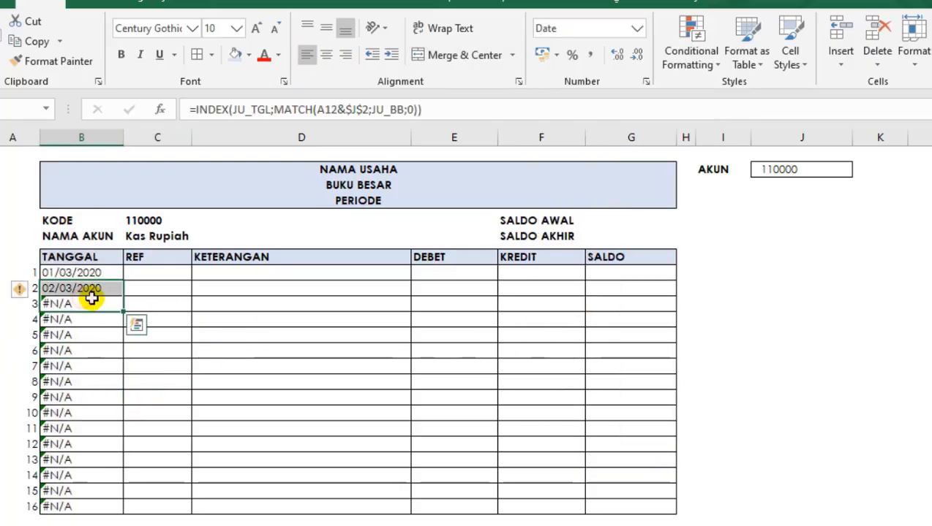
left_click(93, 268)
left_click_drag(94, 255, 96, 410)
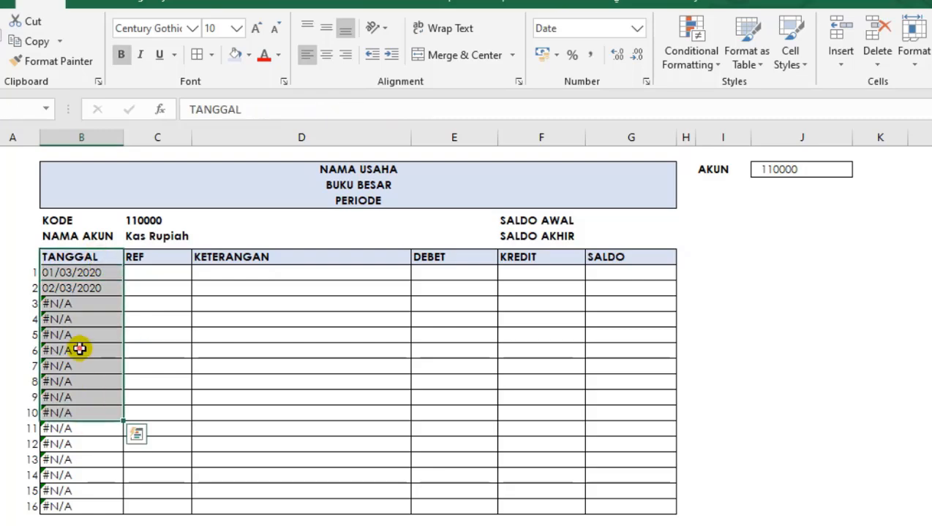
left_click_drag(79, 301, 82, 509)
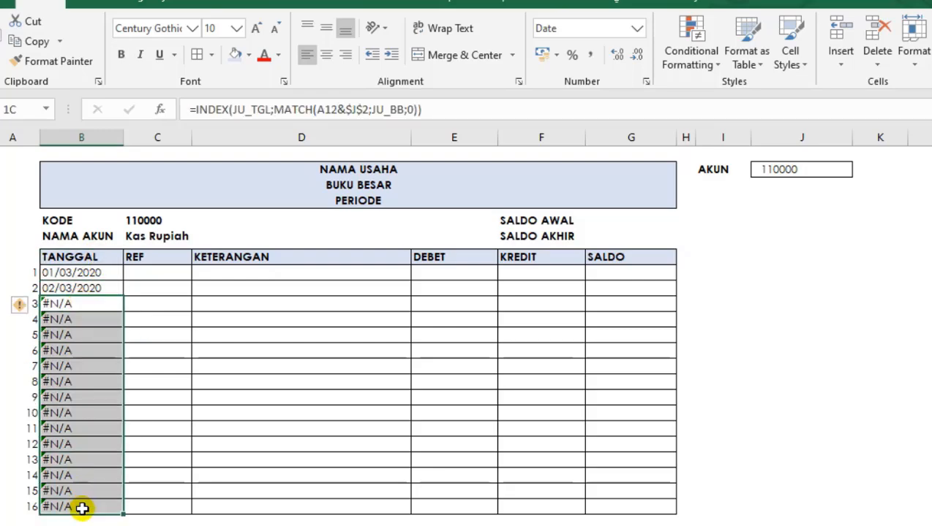
left_click_drag(150, 385, 91, 444)
left_click(64, 304)
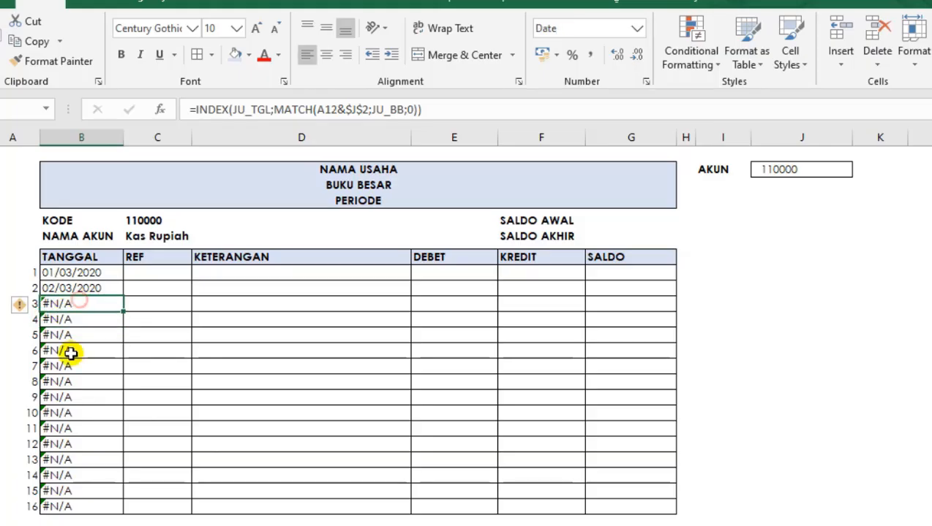
left_click(72, 351)
left_click(66, 306)
Wrap the B10 formula in IFERROR with an empty string "" as the value for errors.
left_click(68, 270)
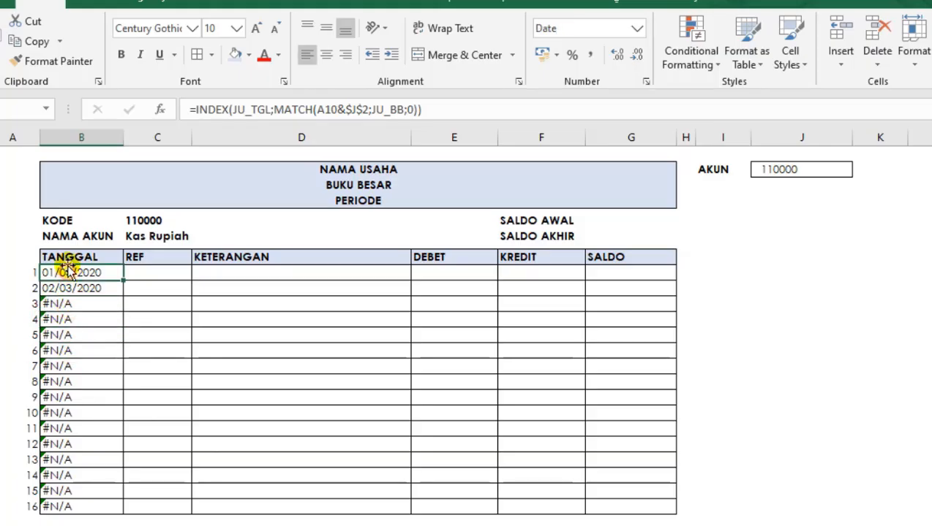
left_click(191, 109)
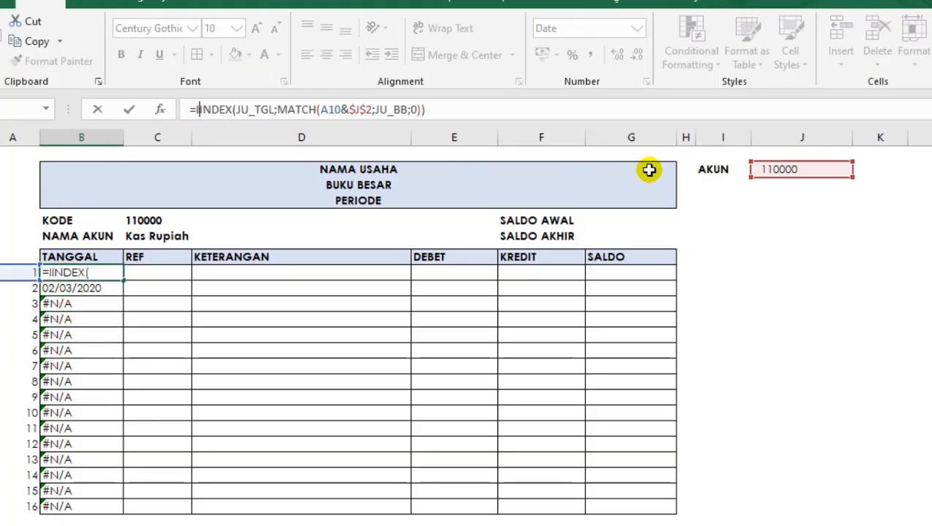
type("IFE")
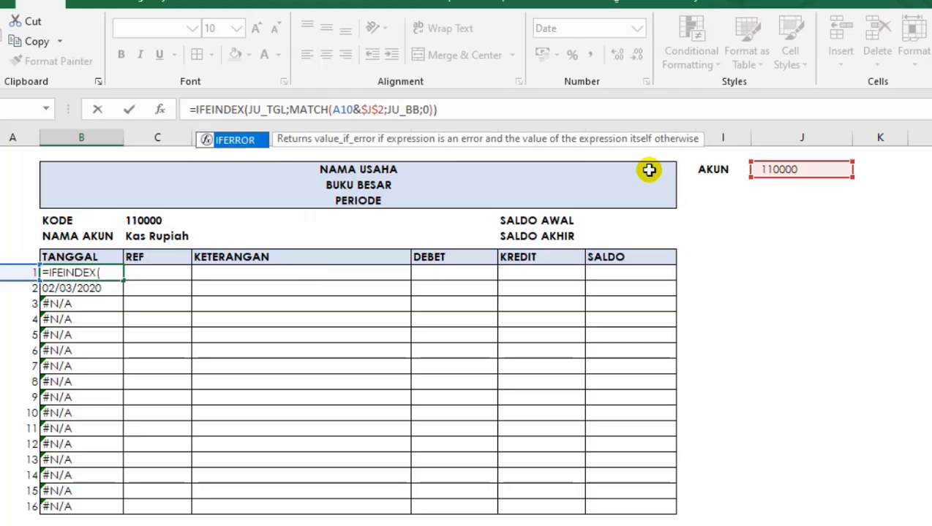
key("Tab")
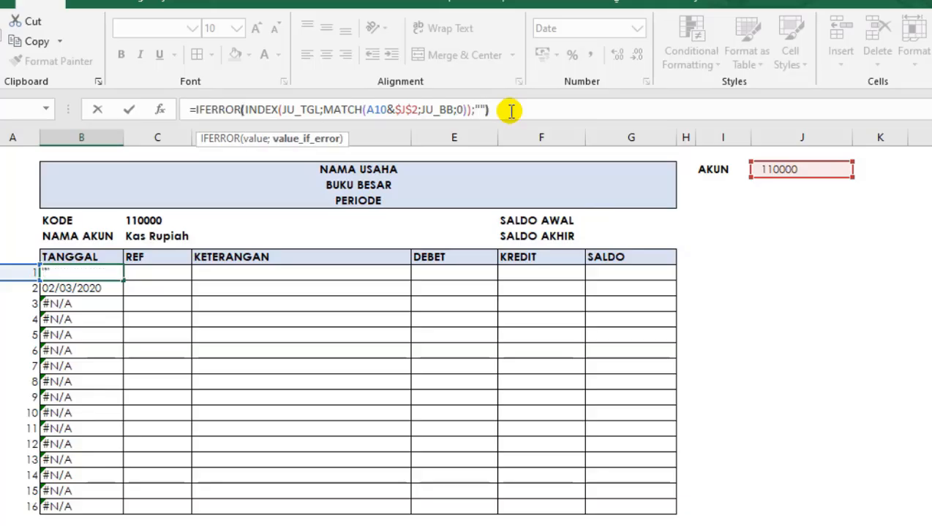
key("Return")
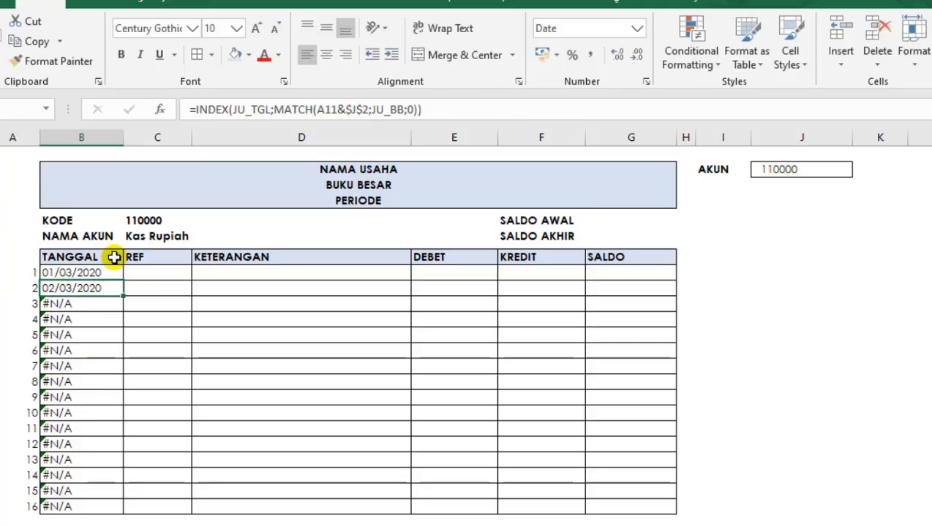
Copy the IFERROR formula from B10 down the TANGGAL column to B25 and check the copied cells.
left_click(113, 271)
double_click(123, 280)
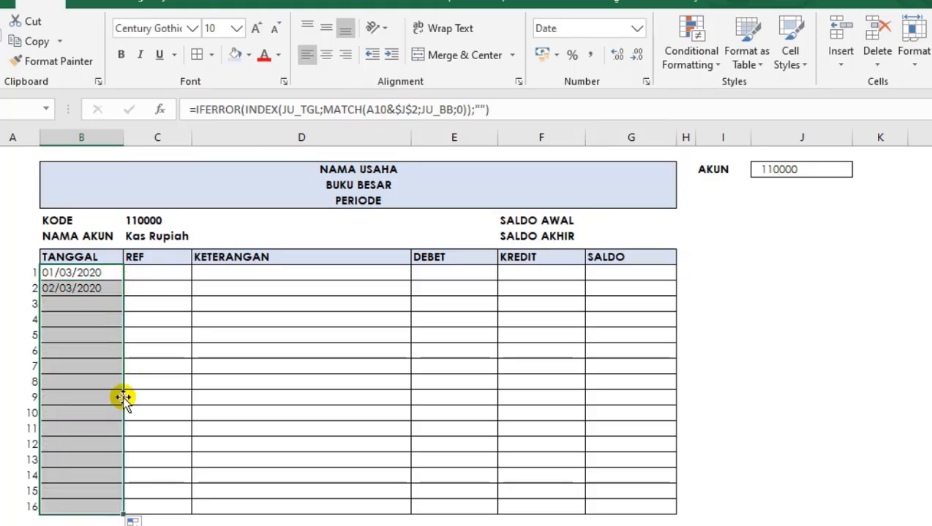
left_click(79, 334)
left_click(78, 273)
left_click(79, 287)
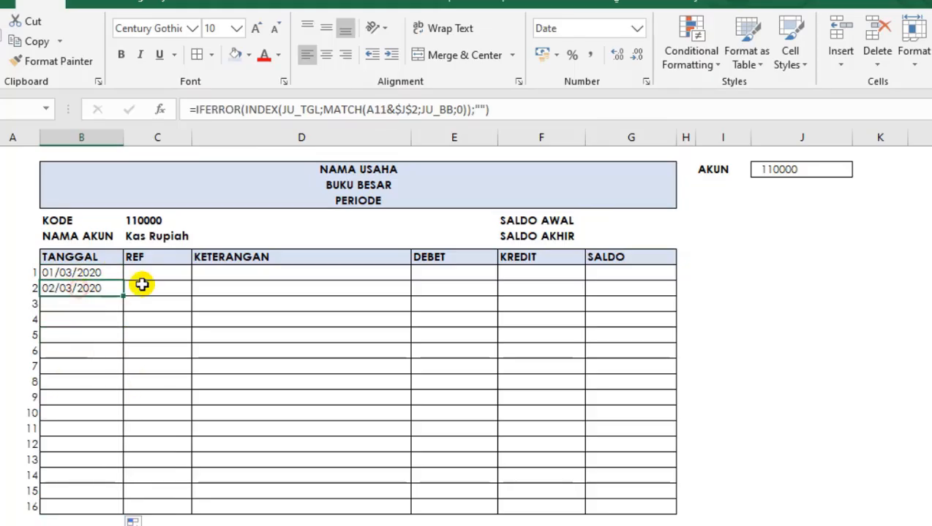
left_click(159, 273)
left_click(104, 274)
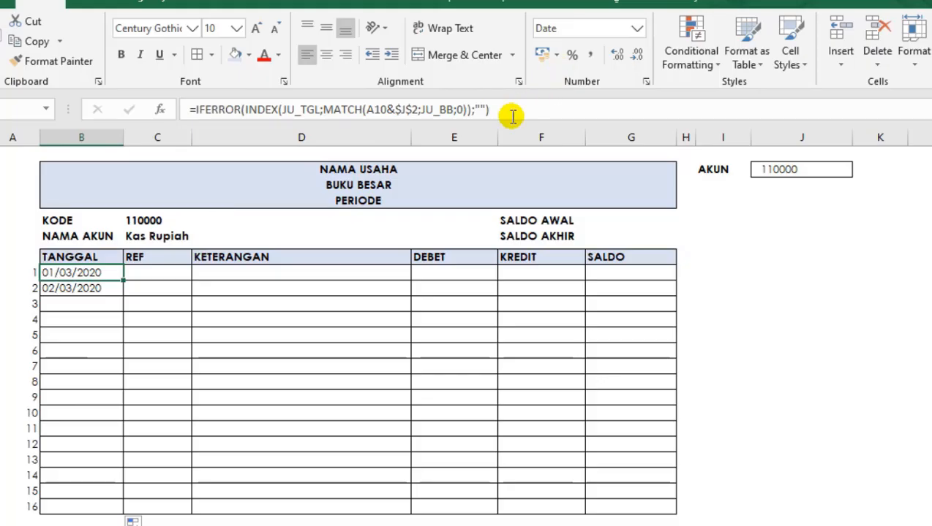
Copy the complete IFERROR formula text from B10 into the first REF cell, C10.
left_click_drag(512, 114, 121, 117)
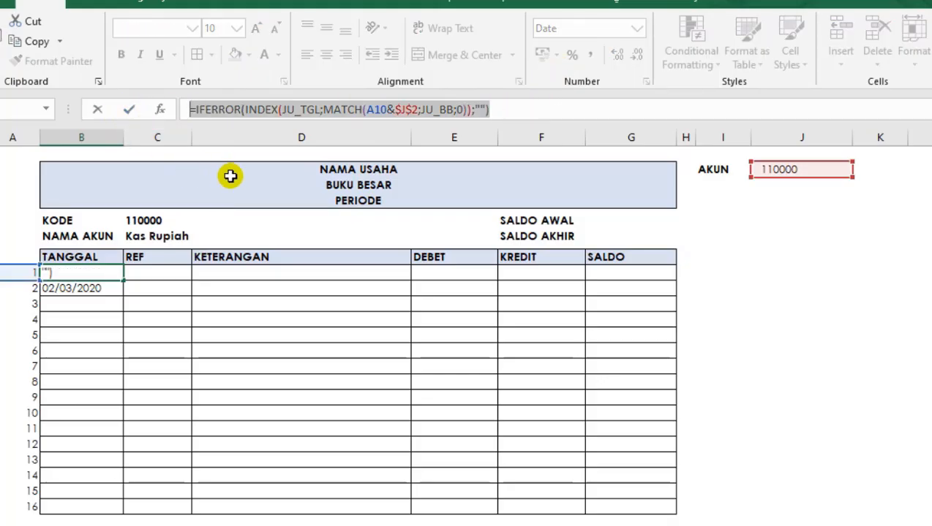
key("ctrl+c")
key("Escape")
left_click(173, 269)
key("ctrl+v")
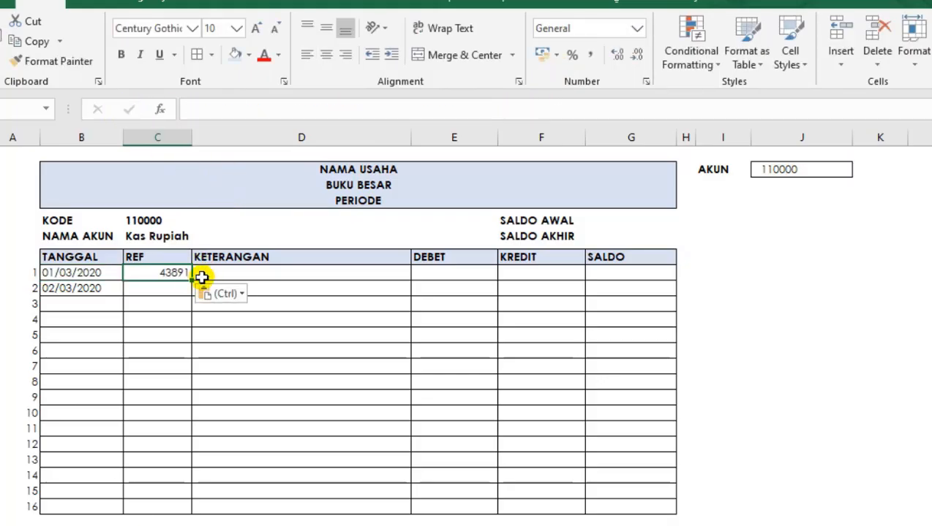
Replace JU_TGL with the named range JU_REF in the INDEX function of the C10 formula.
left_click(317, 109)
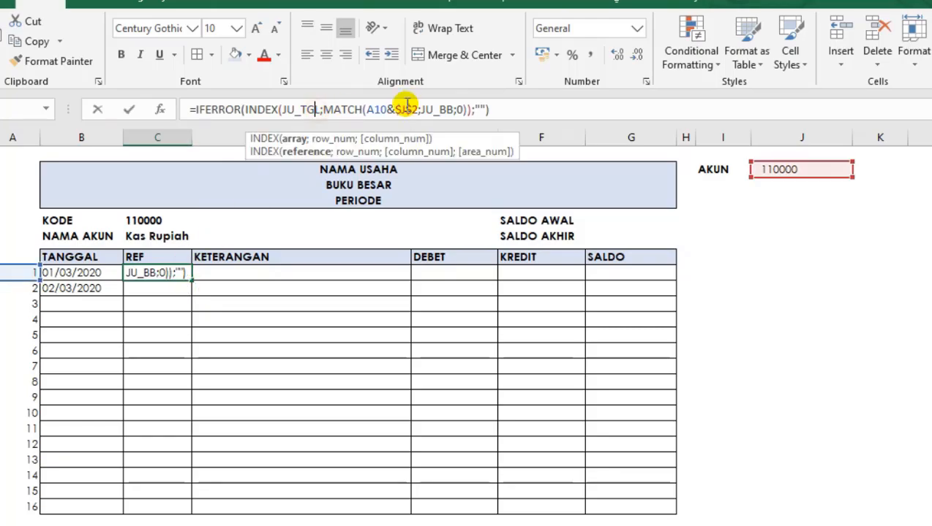
key("BackSpace")
key("BackSpace")
key("BackSpace")
key("BackSpace")
key("BackSpace")
key("BackSpace")
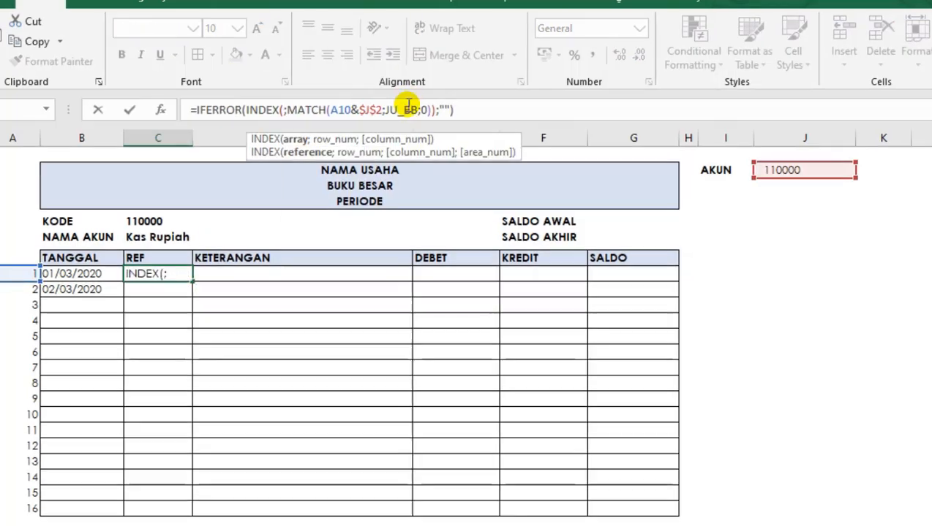
type("JU")
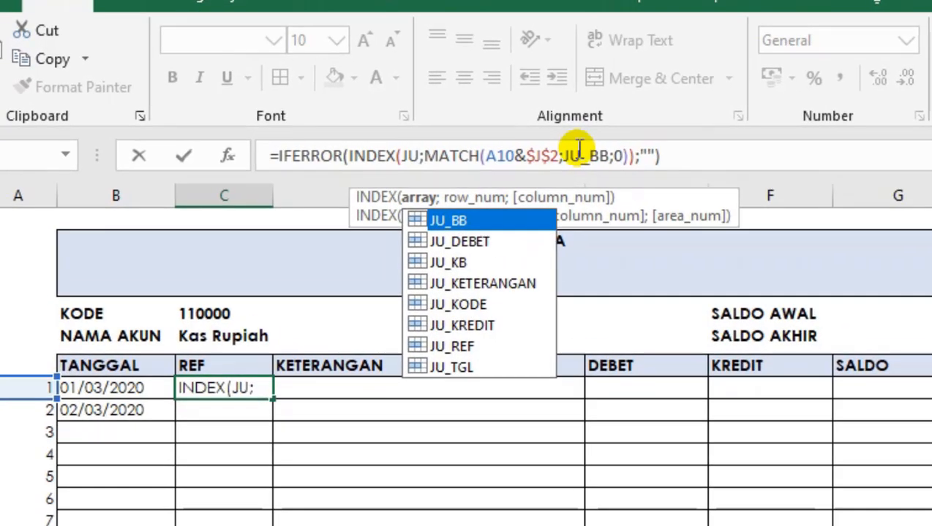
key("Down")
key("Down")
key("Down")
key("Down")
key("Down")
key("Down")
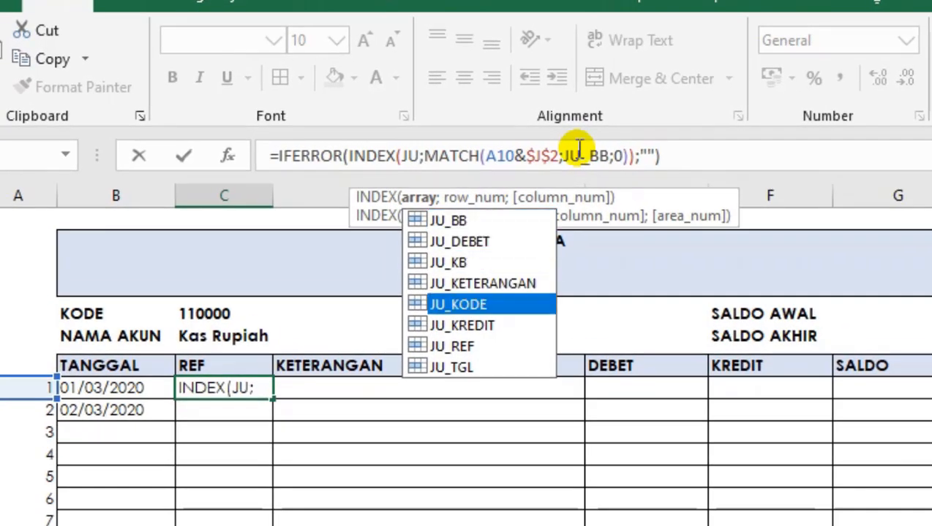
key("Tab")
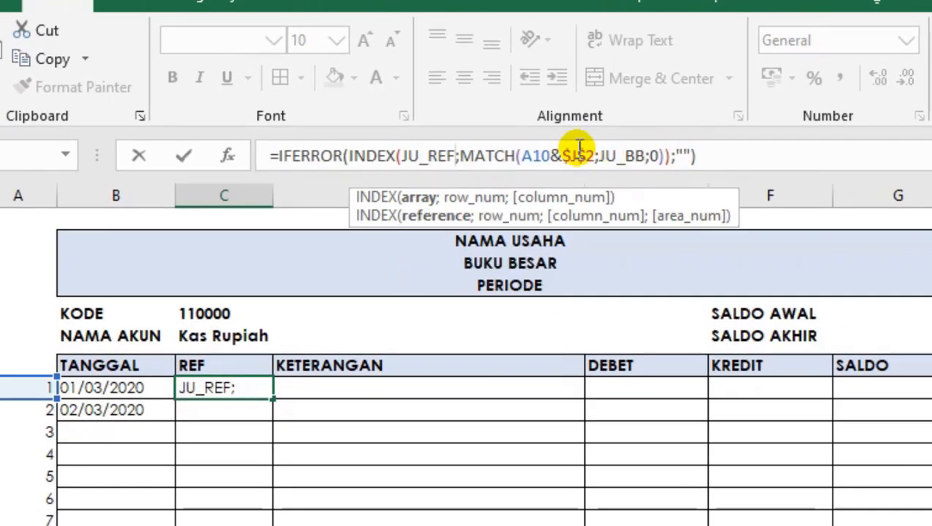
key("Return")
Copy the C10 formula down the REF column and check a lower cell.
left_click(243, 388)
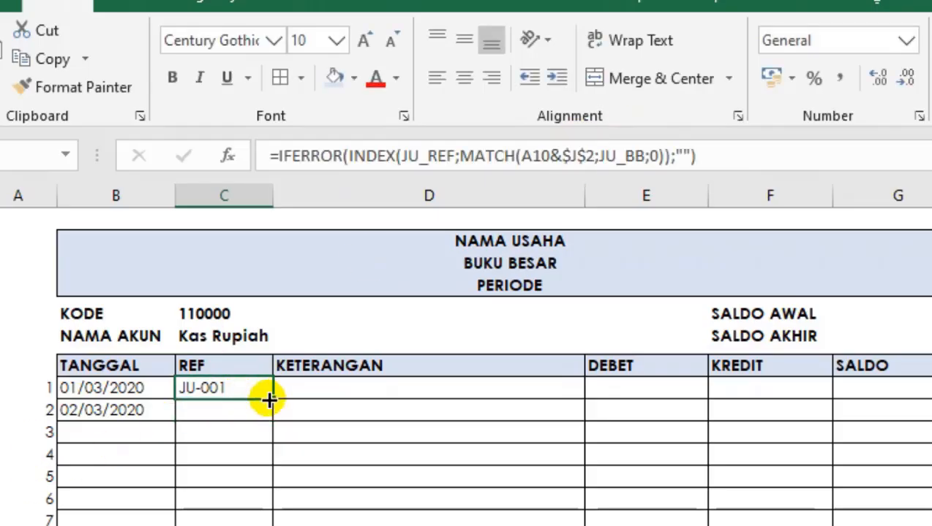
left_click_drag(269, 401, 264, 521)
left_click(256, 481)
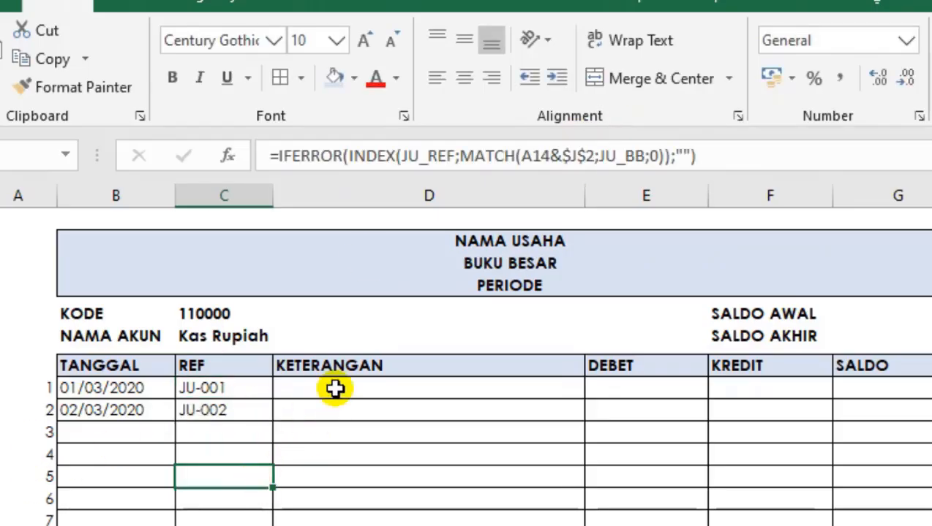
Paste the IFERROR formula into KETERANGAN cell D10 and replace JU_TGL with JU_KETERANGAN in its INDEX function.
left_click(339, 388)
key("ctrl+v")
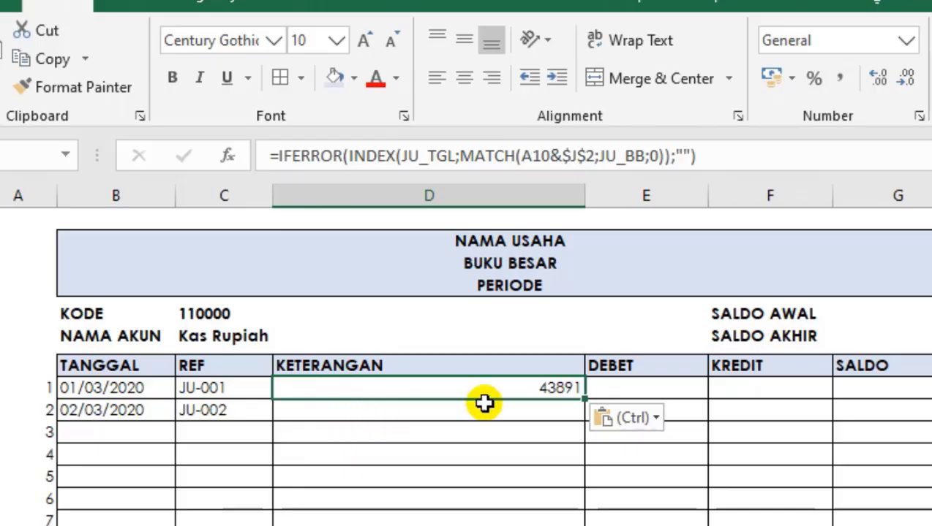
left_click(455, 155)
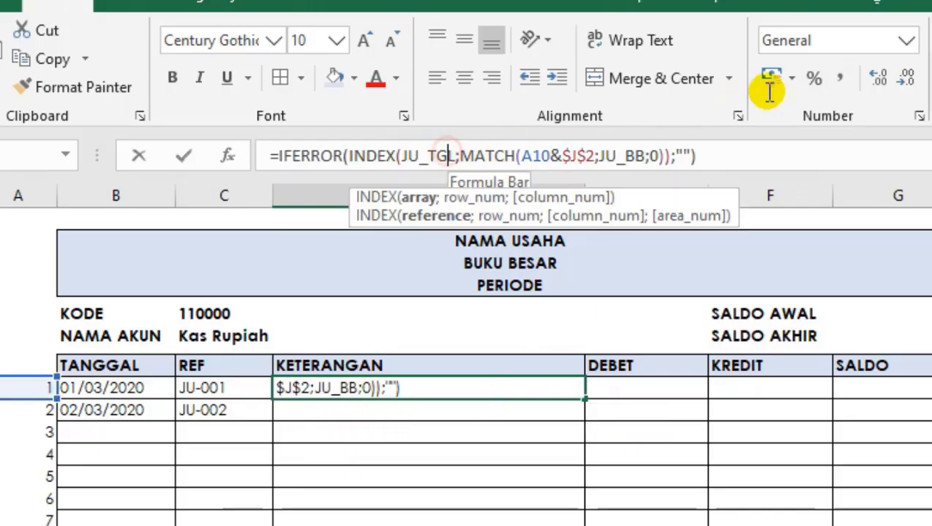
key("shift+Left")
key("shift+Left")
key("shift+Left")
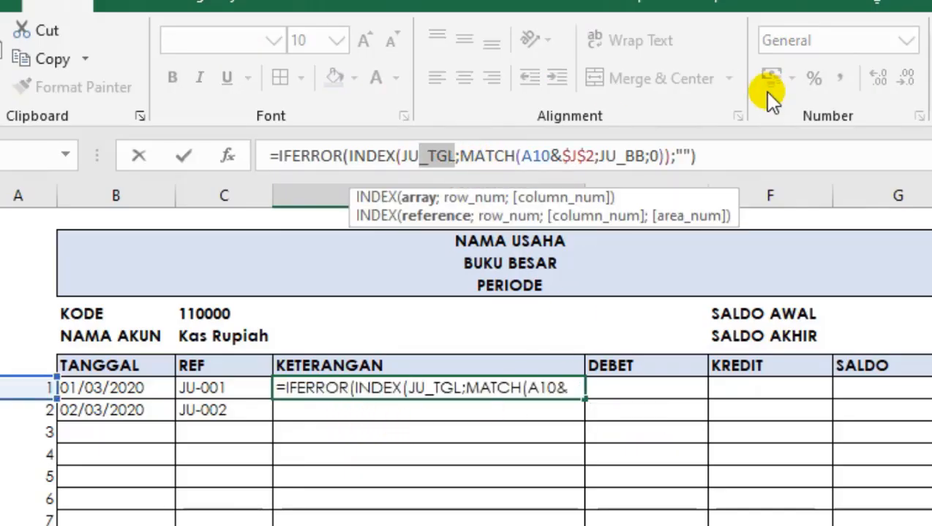
key("BackSpace")
type("JU")
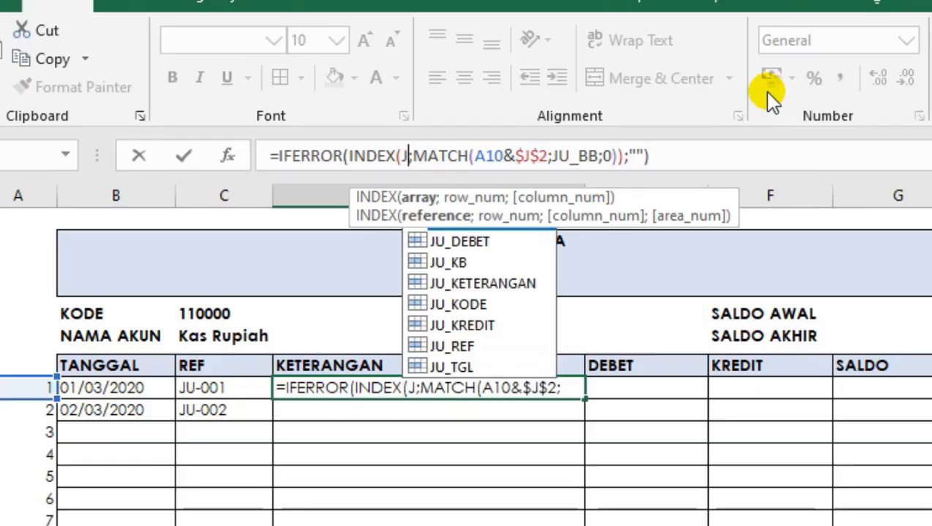
key("Down")
key("Down")
key("Down")
key("Down")
key("Up")
key("Tab")
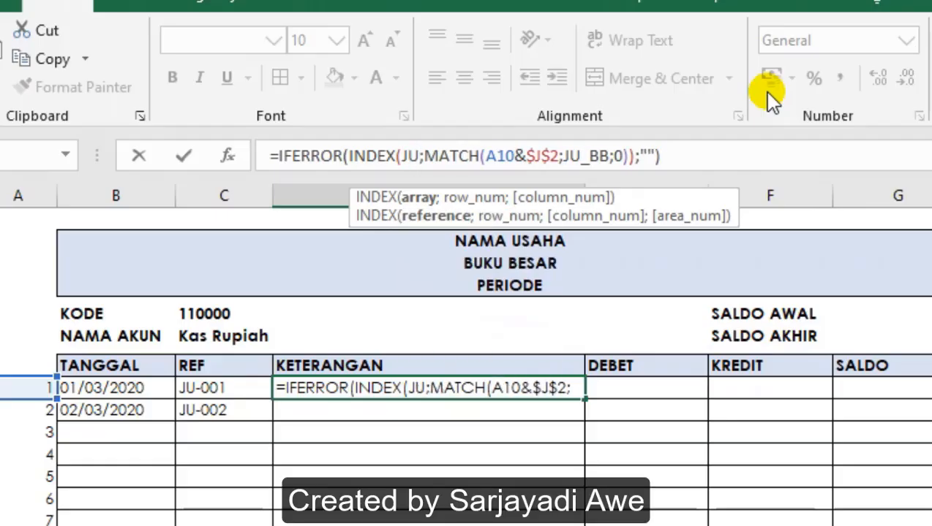
key("Return")
Paste the IFERROR formula into DEBET cell E10 and replace JU_TGL with JU_DEBET in its INDEX function.
key("Right")
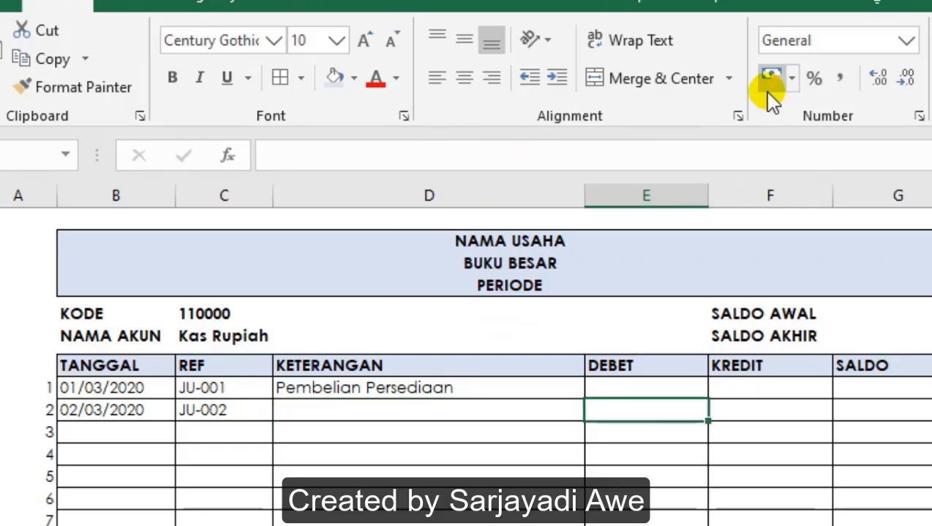
key("Up")
key("ctrl+v")
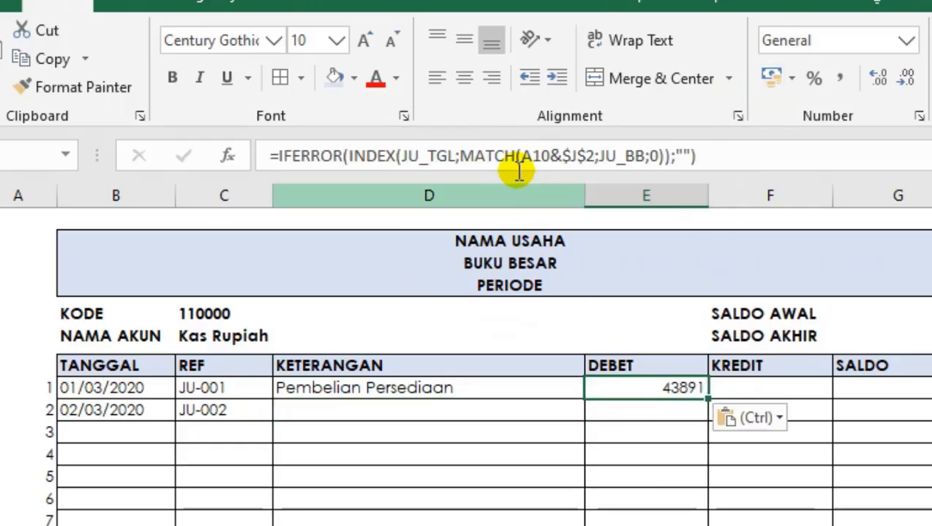
left_click(448, 164)
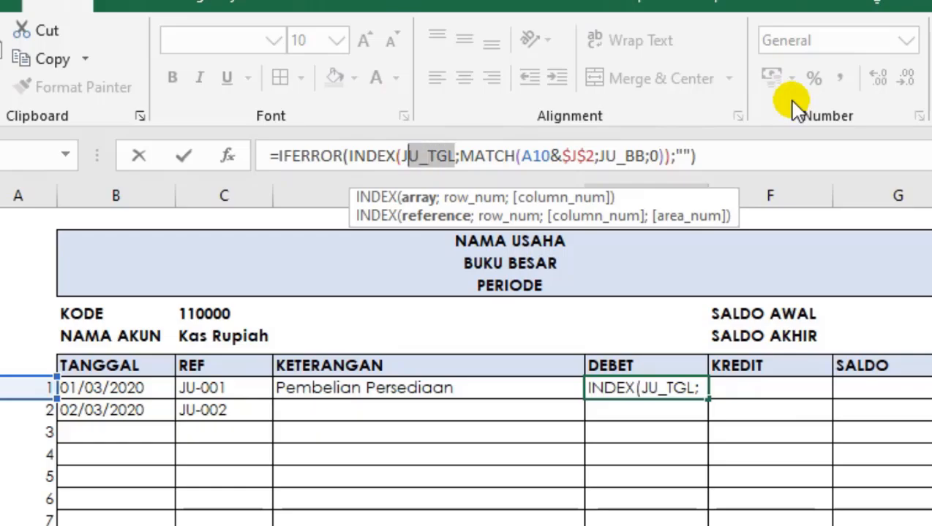
key("Delete")
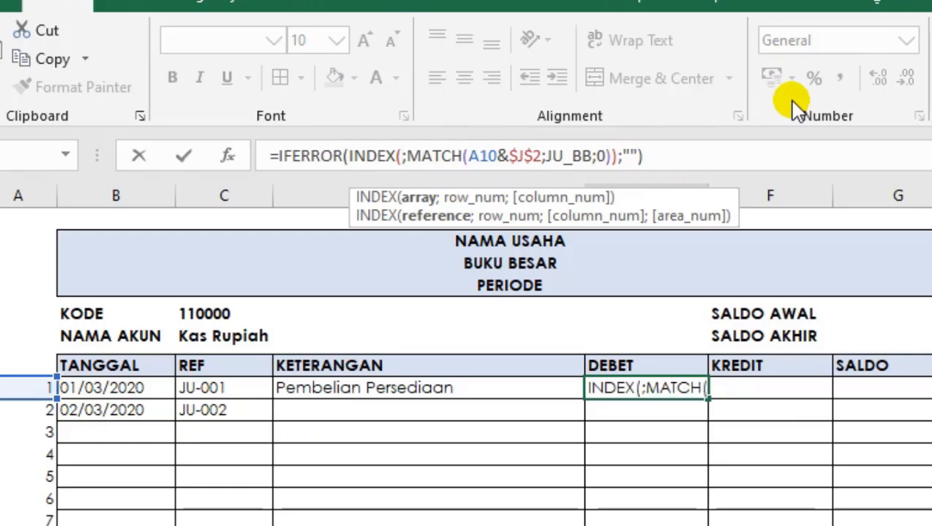
type("JU")
key("Down")
key("Tab")
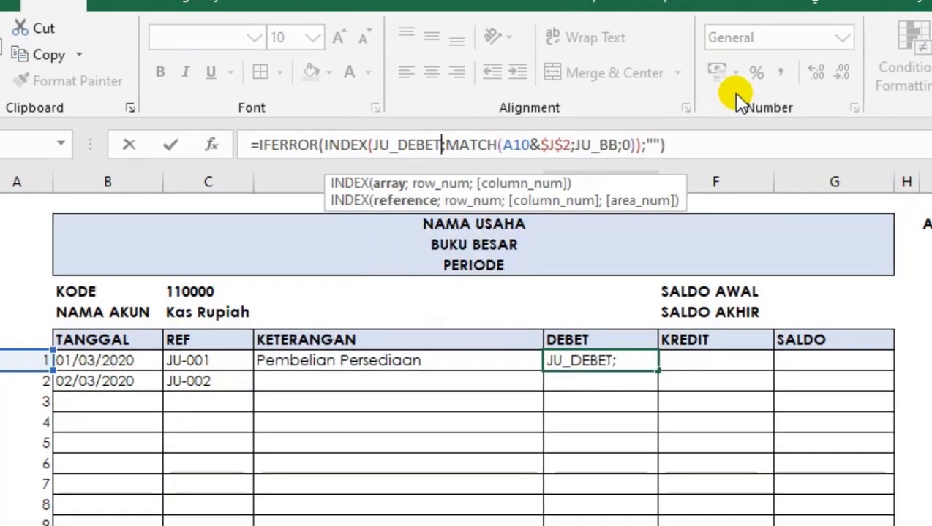
key("Return")
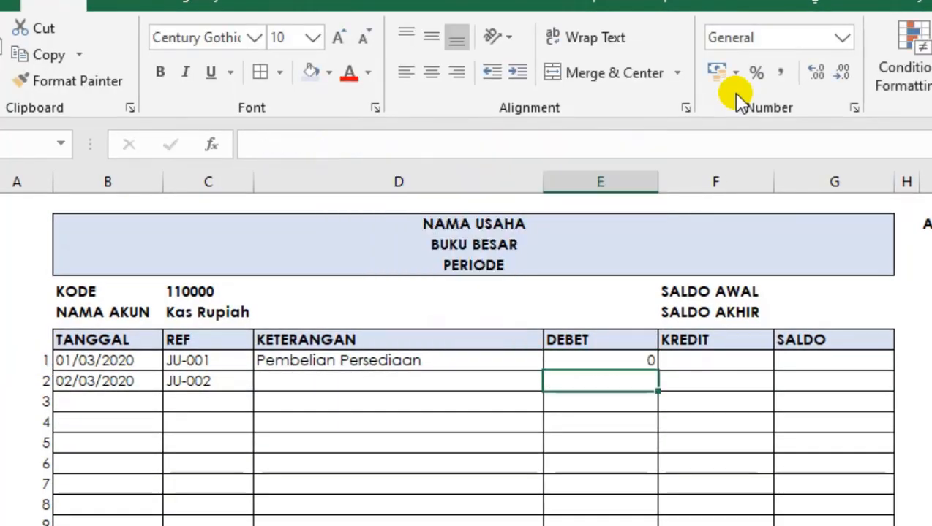
Paste the IFERROR formula into KREDIT cell F10 and replace JU_TGL with JU_KREDIT in its INDEX function.
left_click(698, 361)
key("ctrl+v")
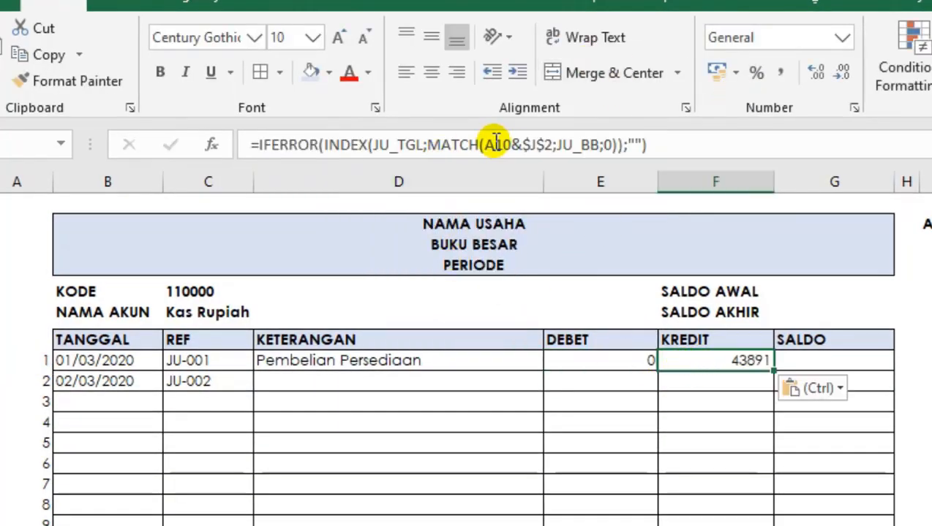
left_click(422, 145)
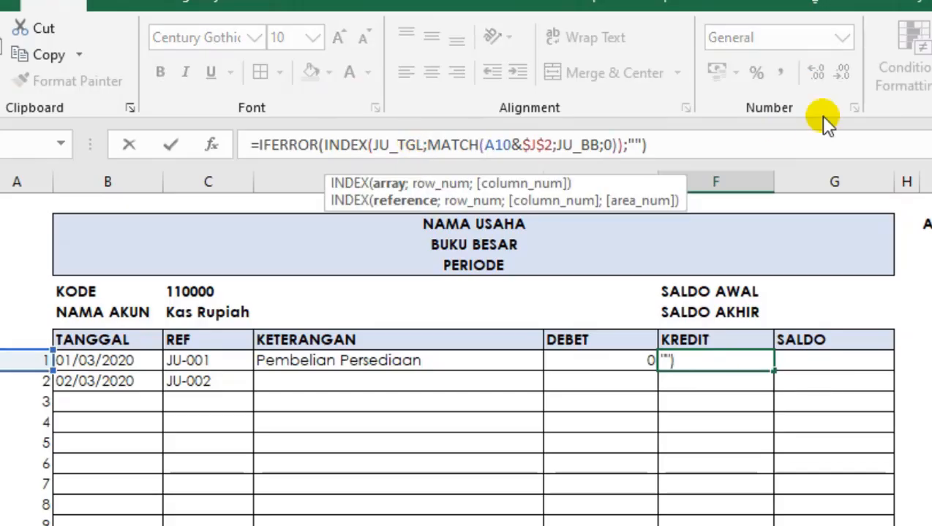
key("BackSpace")
key("BackSpace")
key("BackSpace")
key("BackSpace")
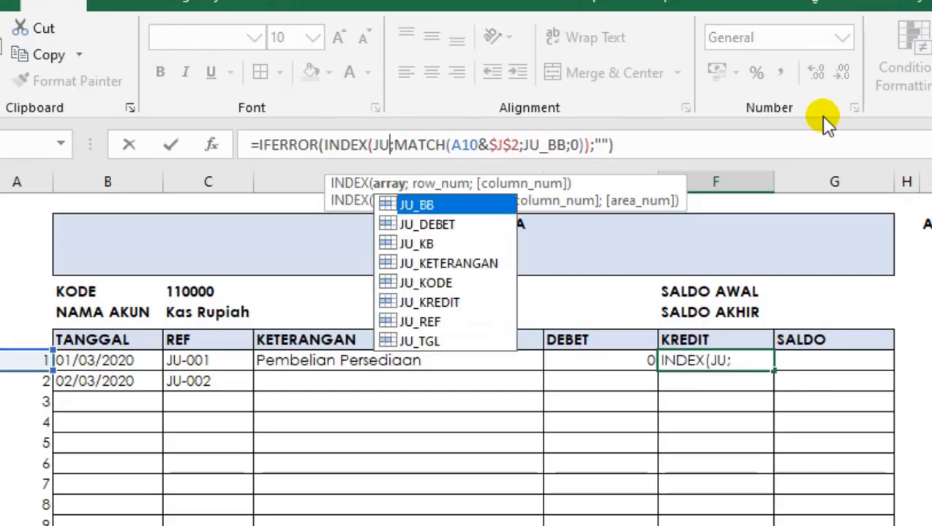
type("_")
key("Down")
key("Down")
key("Down")
key("Down")
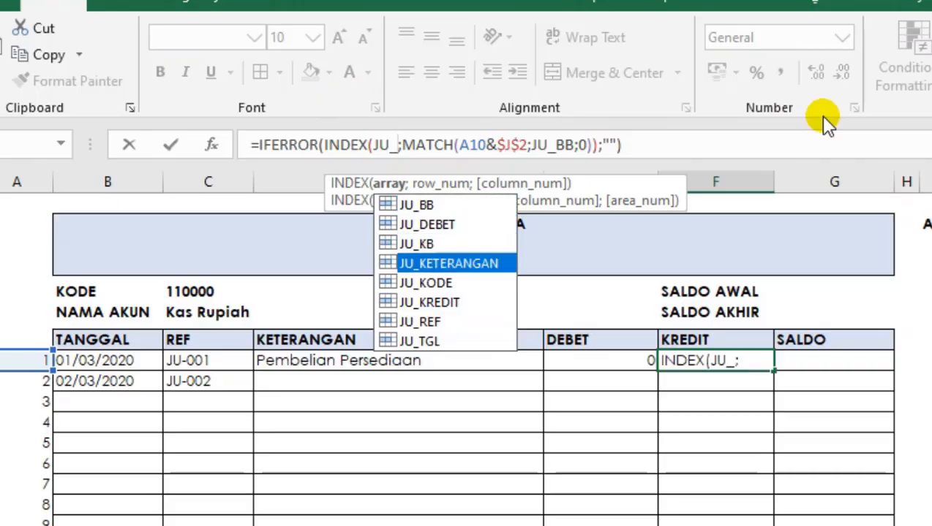
key("Down")
key("Tab")
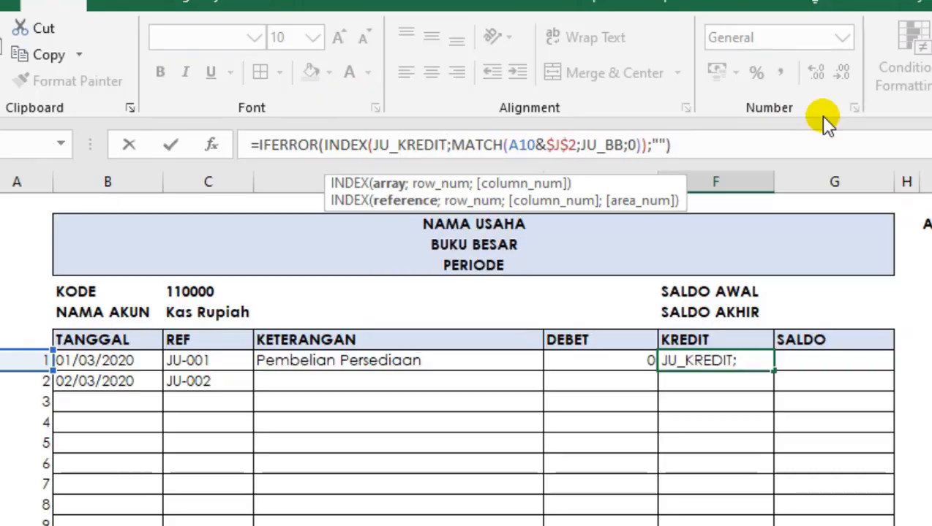
key("Tab")
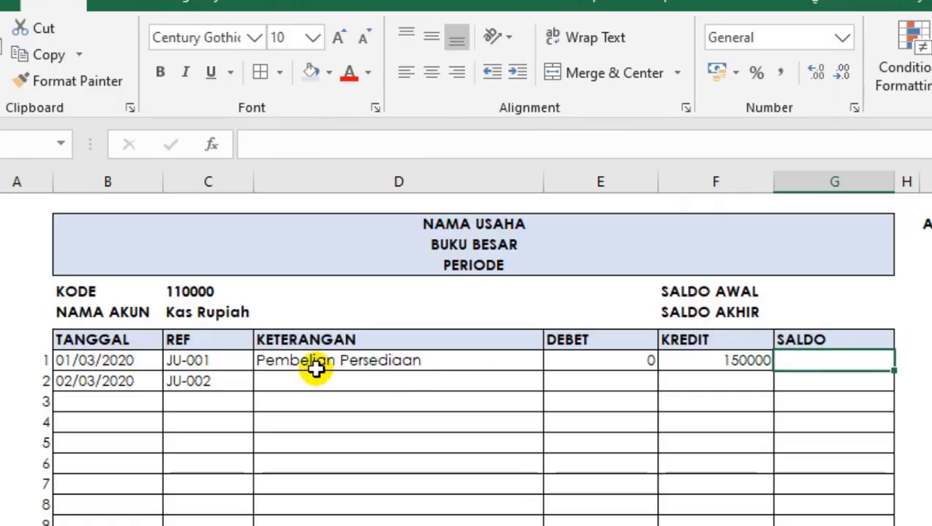
Copy the KETERANGAN, DEBET and KREDIT formulas from D10:F10 down the table and check the copied cells.
left_click_drag(315, 366, 774, 525)
left_click(333, 447)
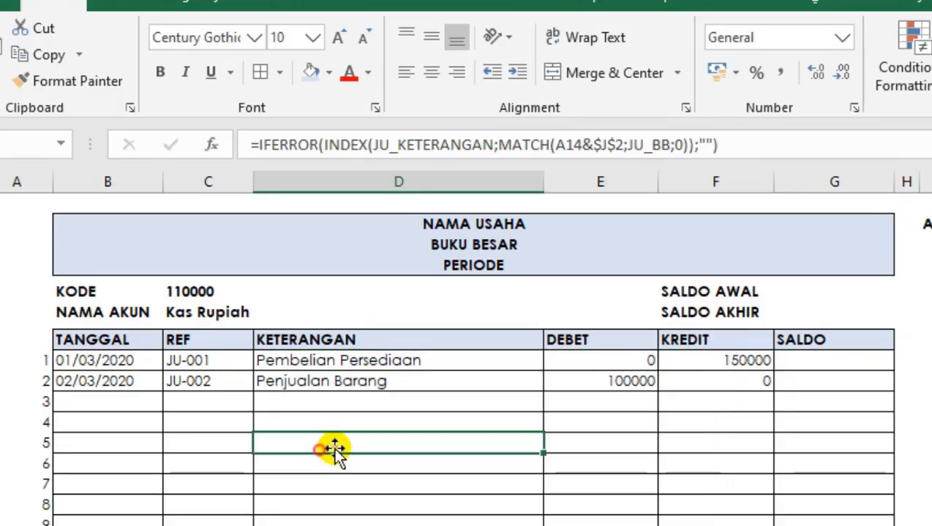
left_click(645, 445)
left_click(756, 395)
Apply the comma number style to columns E through G and check cells in the ledger table.
left_click_drag(607, 183, 792, 175)
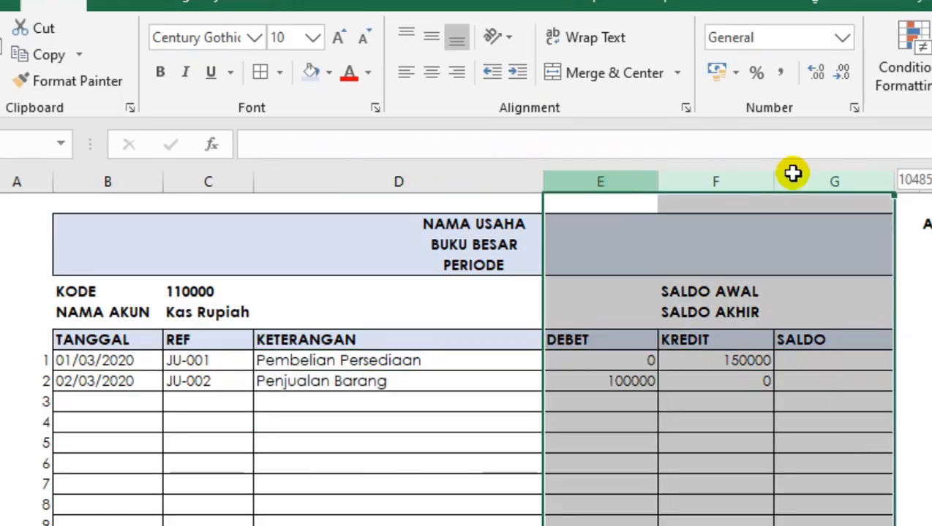
left_click(780, 73)
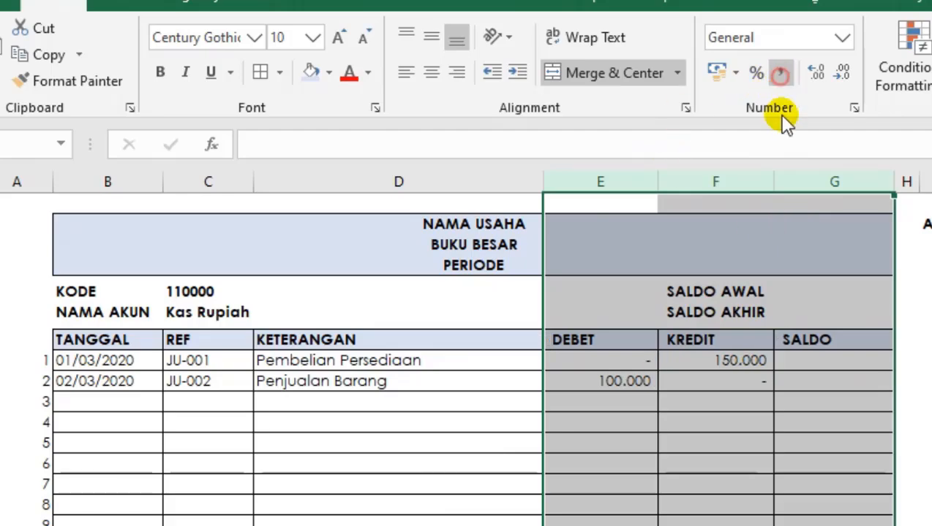
left_click(738, 518)
left_click(651, 468)
left_click(635, 488)
left_click(316, 520)
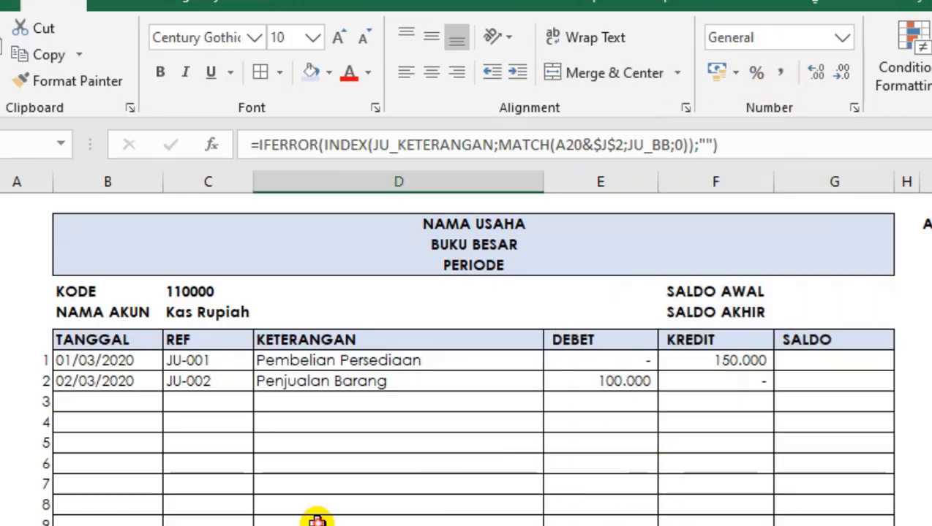
Choose account 410000 in the AKUN dropdown and examine the ledger entries for Pendapatan.
left_click(108, 489)
left_click(179, 446)
left_click(402, 404)
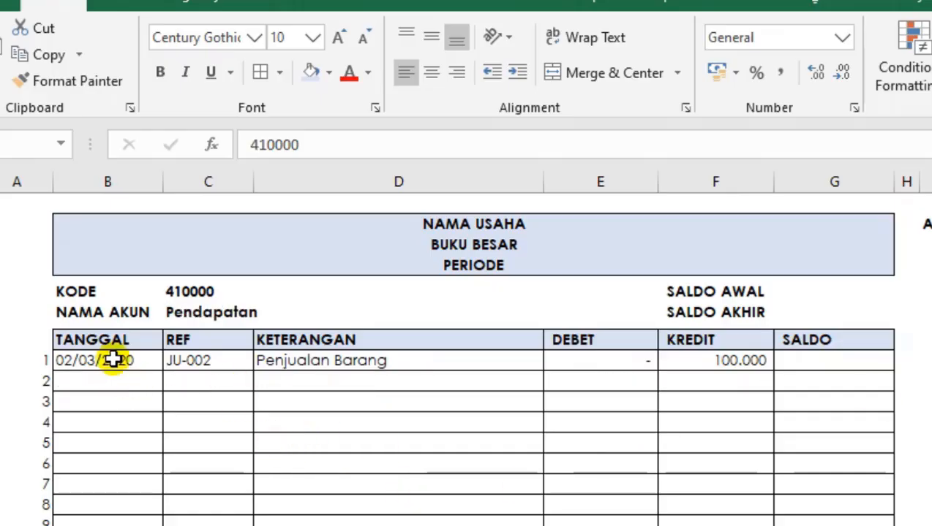
left_click(112, 358)
left_click_drag(311, 354, 808, 357)
left_click(536, 436)
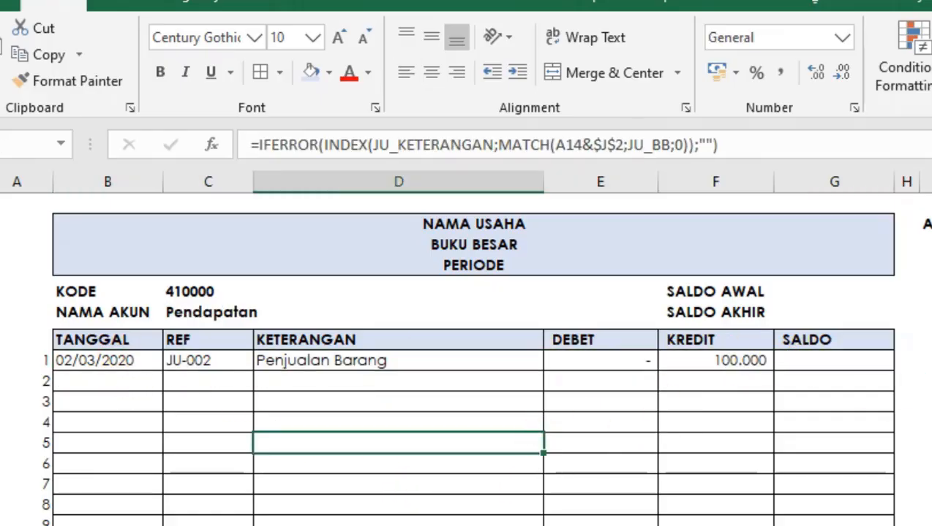
Choose account 140000 in the AKUN dropdown and check the REF and KREDIT entries for Persediaan.
left_click(929, 224)
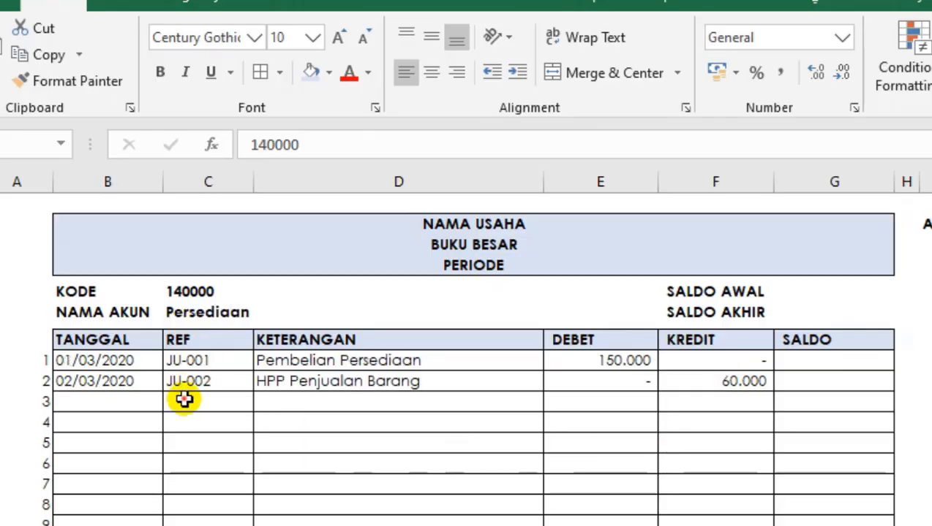
left_click(184, 401)
left_click(183, 443)
left_click(764, 377)
left_click(691, 447)
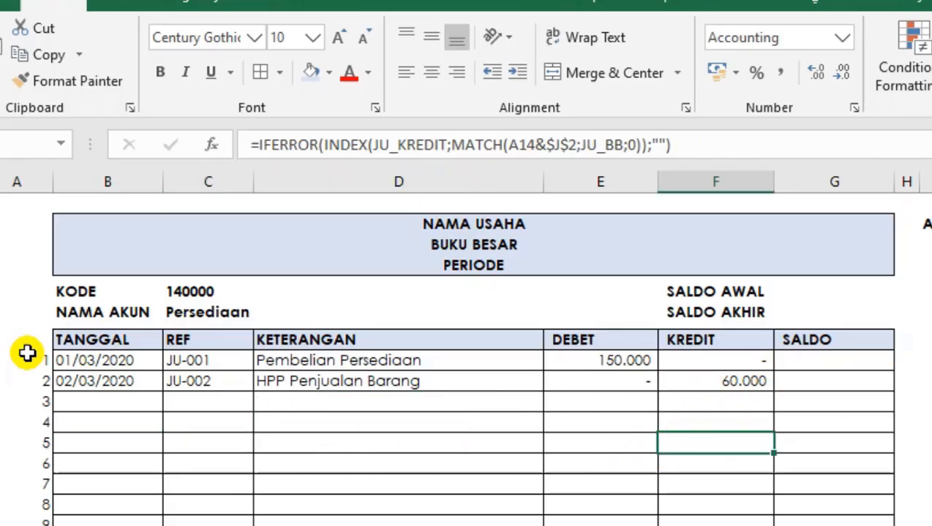
Copy an empty ledger row across columns A to G and paste it into the rows below to extend the table.
left_click_drag(28, 358, 28, 443)
left_click_drag(29, 488, 826, 480)
key("ctrl+c")
left_click_drag(28, 506, 27, 525)
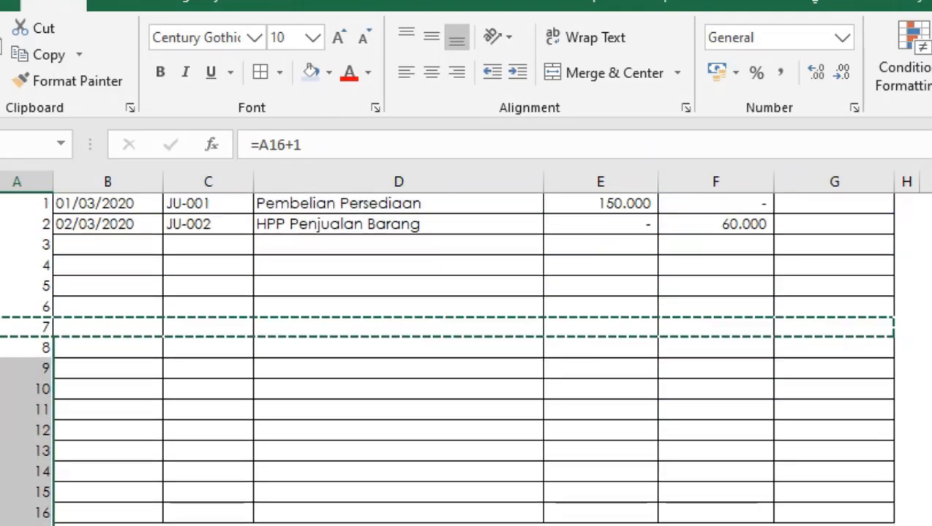
key("Return")
key("Down")
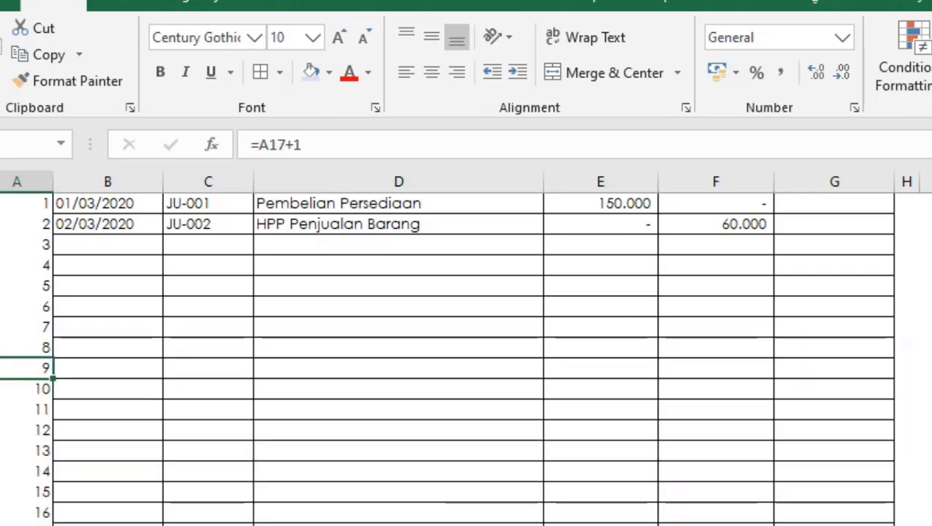
Check the formulas in the extended ledger rows, then return to the report header.
key("Right")
key("Right")
key("Right")
key("Right")
key("Right")
key("Left")
key("Down")
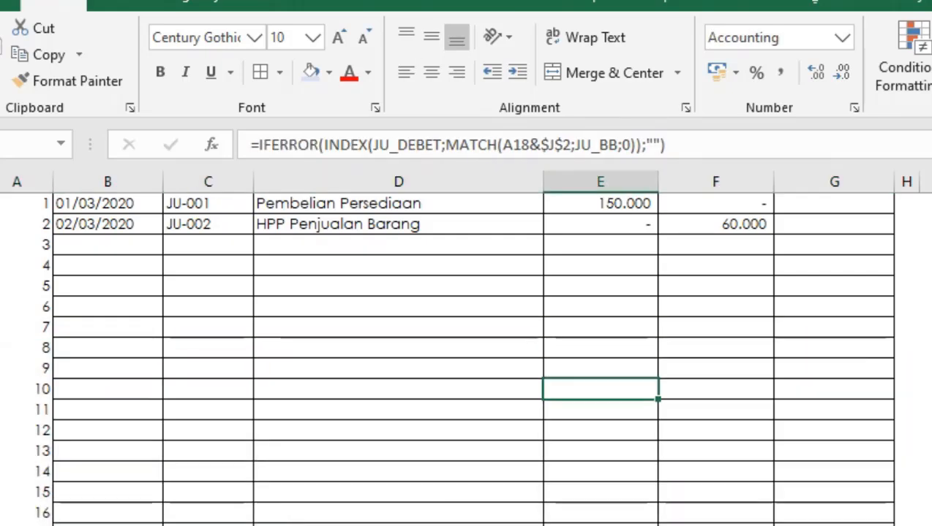
key("Down")
key("Down")
key("Down")
key("Down")
key("ctrl+Up")
key("Up")
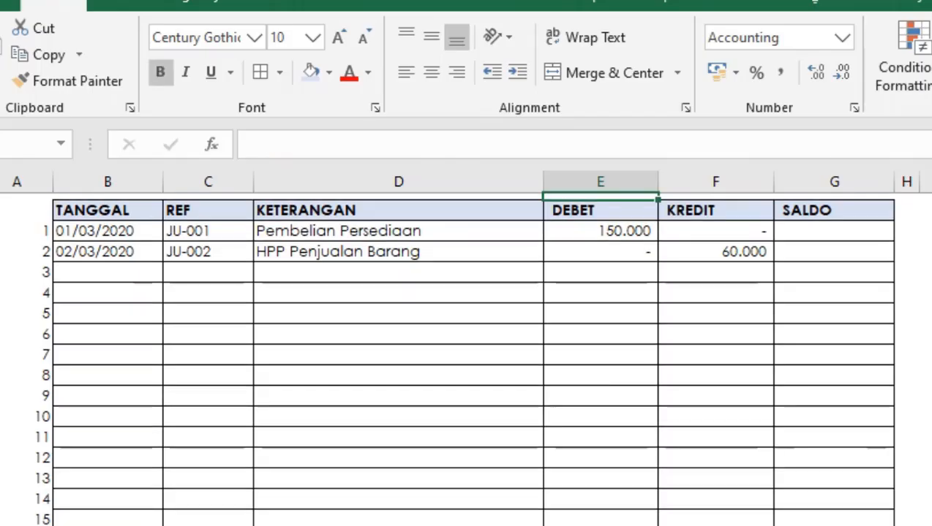
key("ctrl+Up")
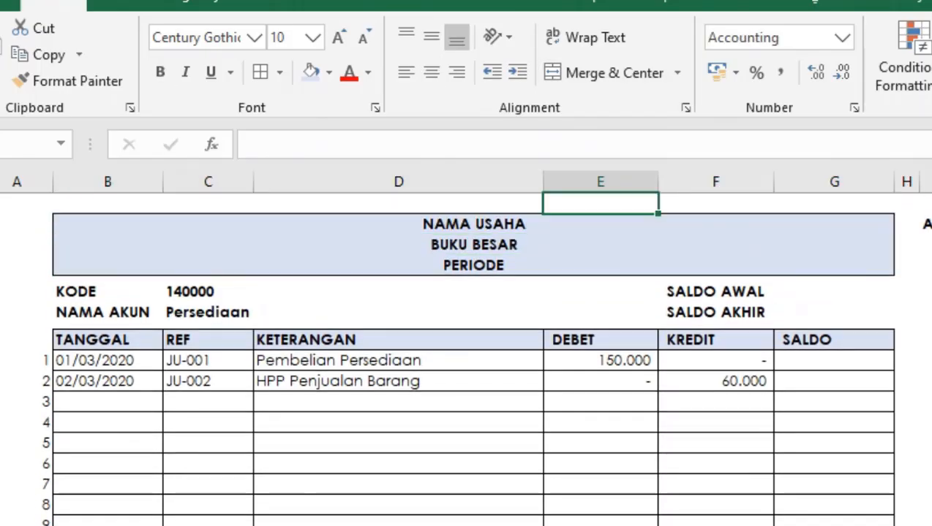
Examine the SALDO AWAL and SALDO AKHIR labels and the cell beside SALDO AWAL.
left_click(796, 287)
left_click(757, 312)
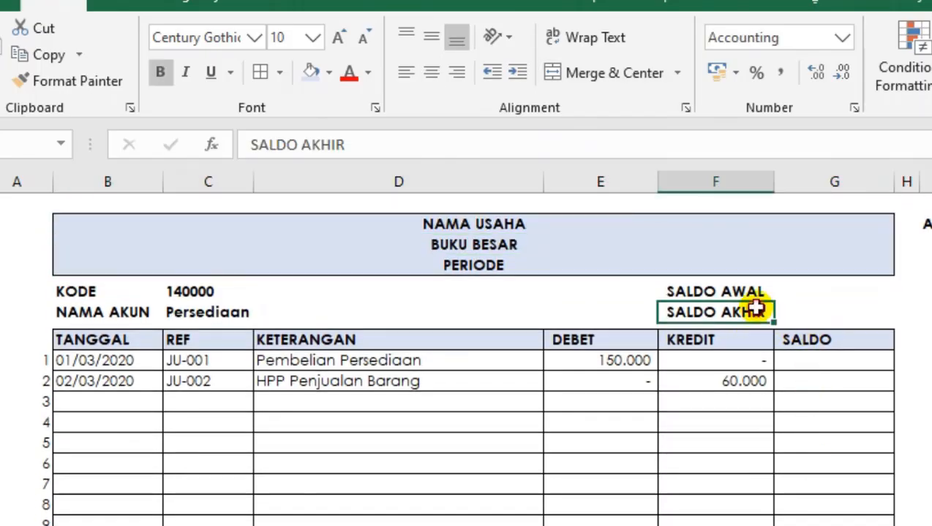
left_click(751, 292)
left_click(818, 290)
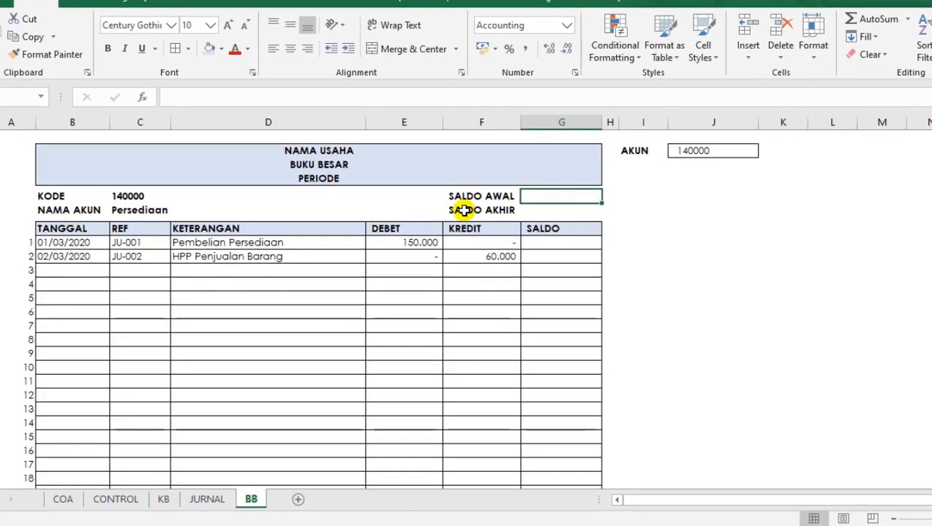
left_click(492, 199)
left_click(539, 198)
left_click(487, 199)
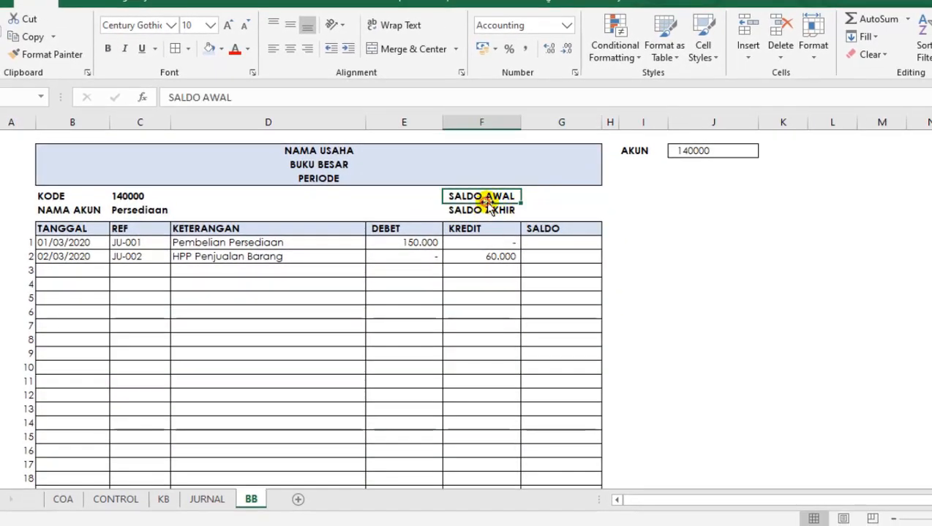
left_click(559, 199)
On the COA sheet, enter a DEBET opening balance of 1.000.000 for Kas Rupiah.
left_click(64, 499)
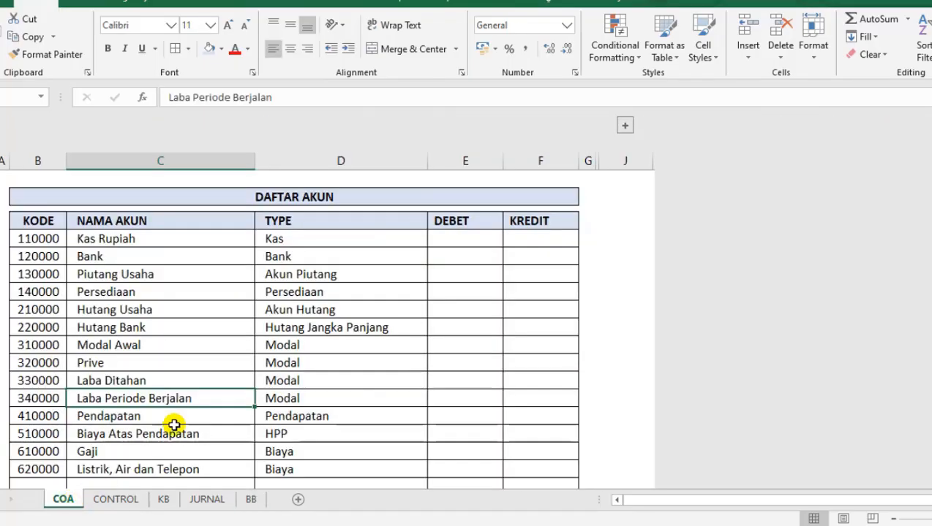
left_click(457, 237)
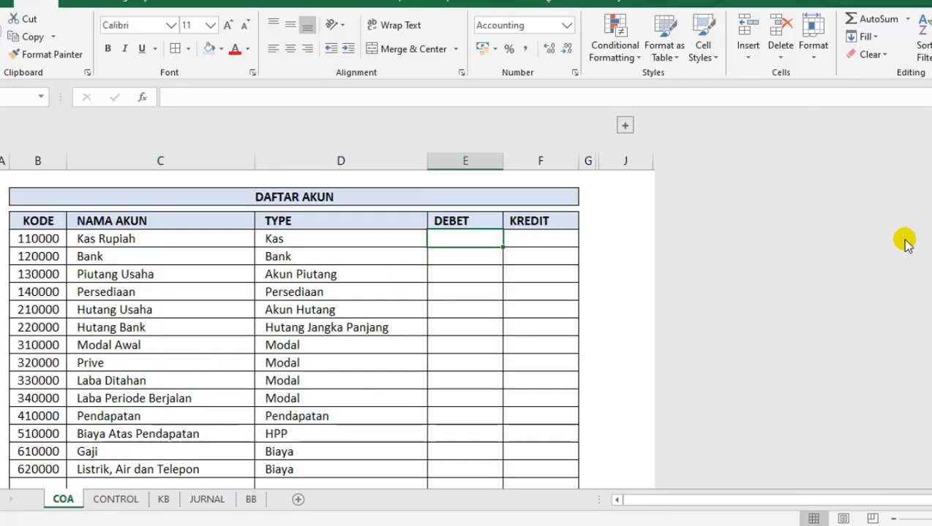
type("1000000")
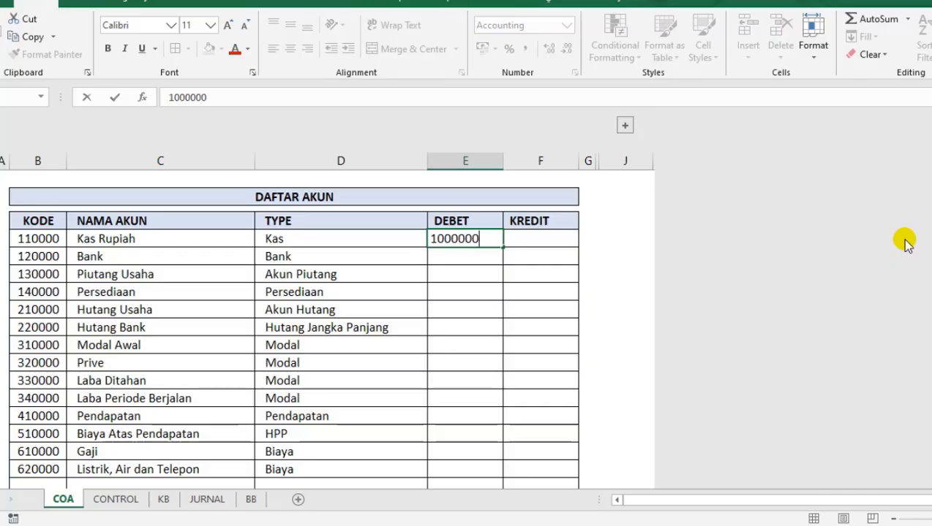
key("Return")
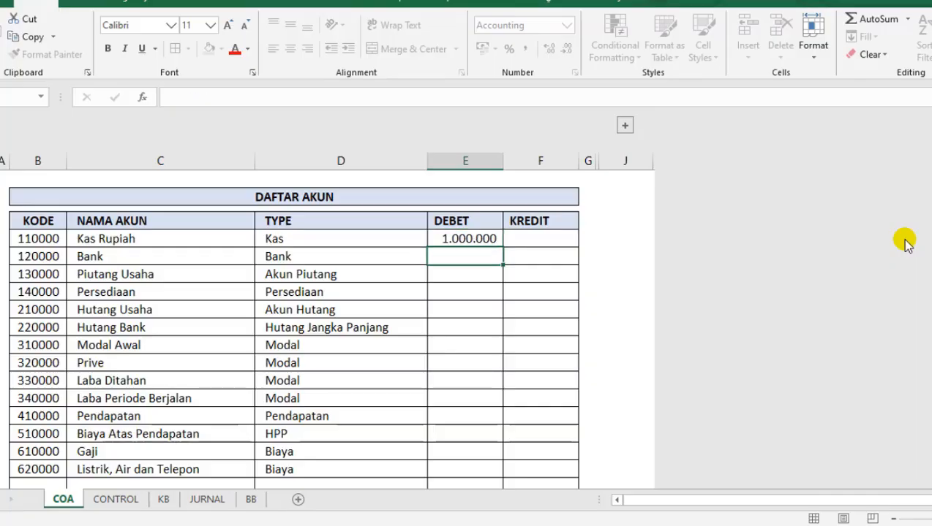
Enter a KREDIT opening balance of 1.000.000 for Modal Awal.
key("Up")
key("Down")
key("Down")
key("Down")
key("Down")
key("Down")
key("Down")
key("Down")
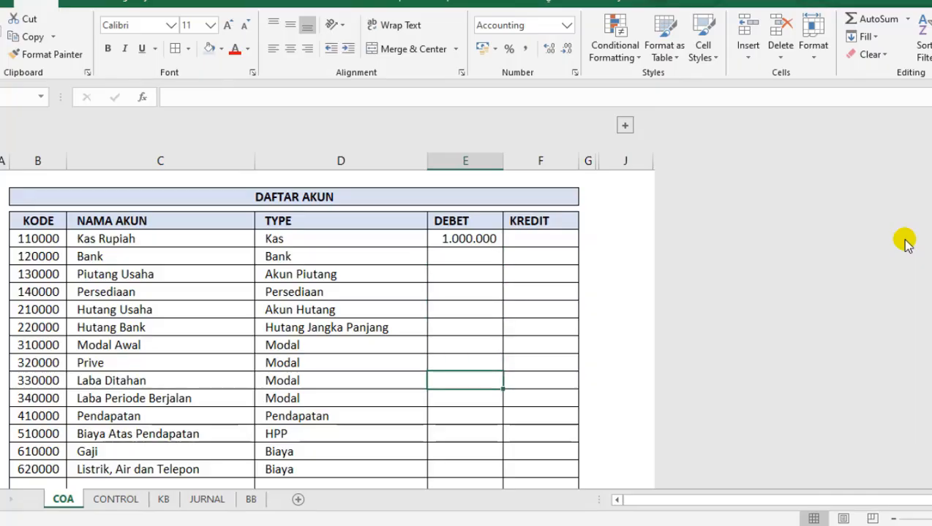
key("Left")
key("Left")
key("Up")
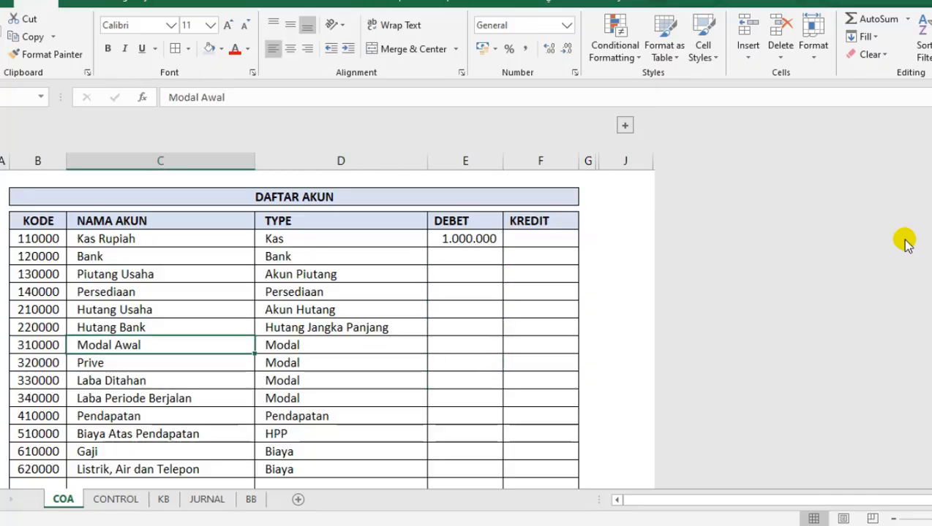
key("Right")
key("Right")
key("Right")
type("1.")
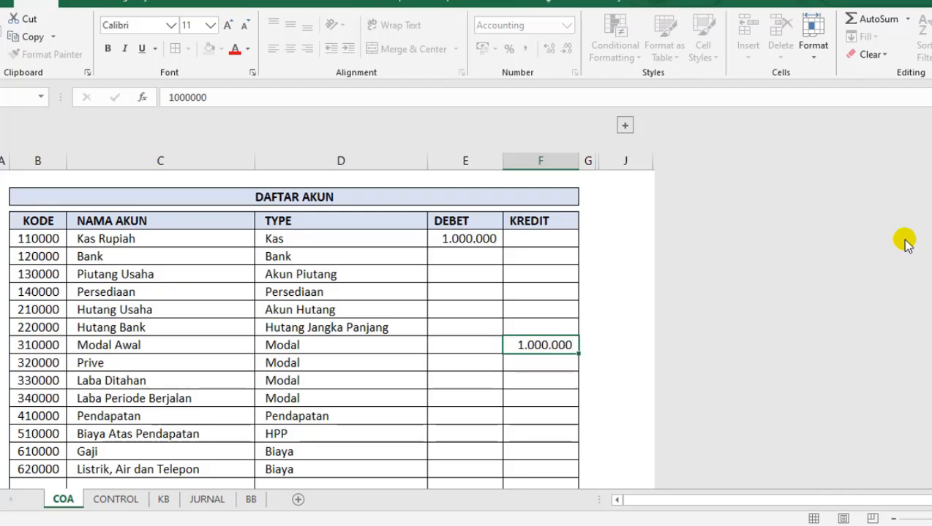
type("000.000")
key("Return")
Review the opening balances in the DEBET and KREDIT columns of the DAFTAR AKUN table.
left_click(473, 280)
left_click(541, 258)
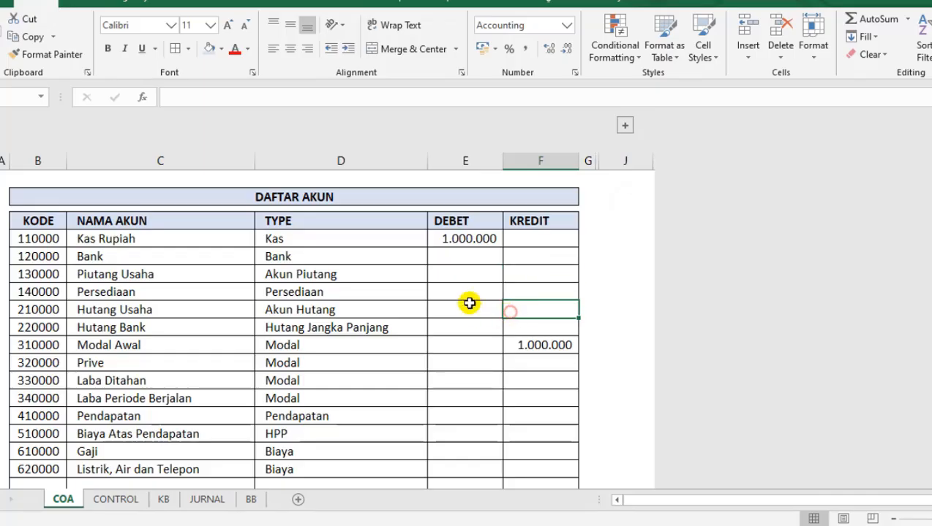
left_click_drag(475, 241, 468, 309)
left_click_drag(469, 381, 534, 364)
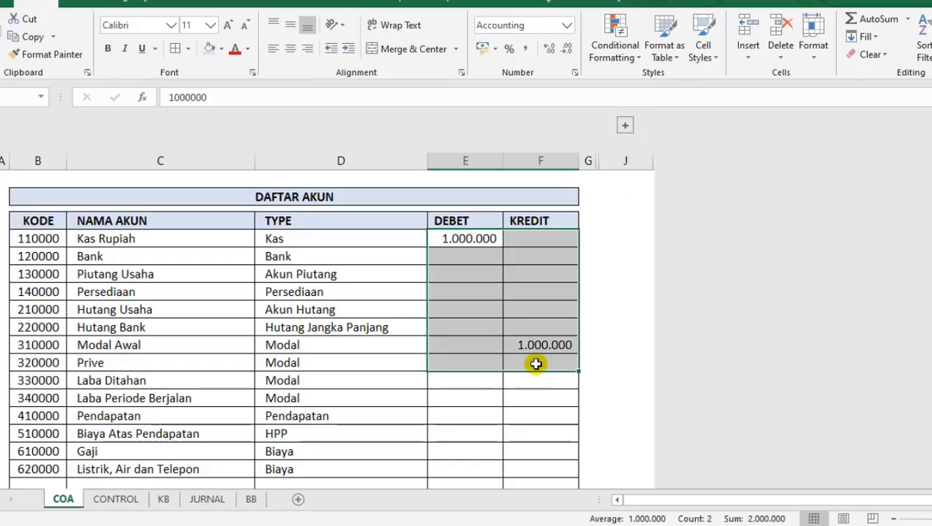
left_click(505, 296)
left_click(449, 237)
left_click(460, 211)
left_click(524, 203)
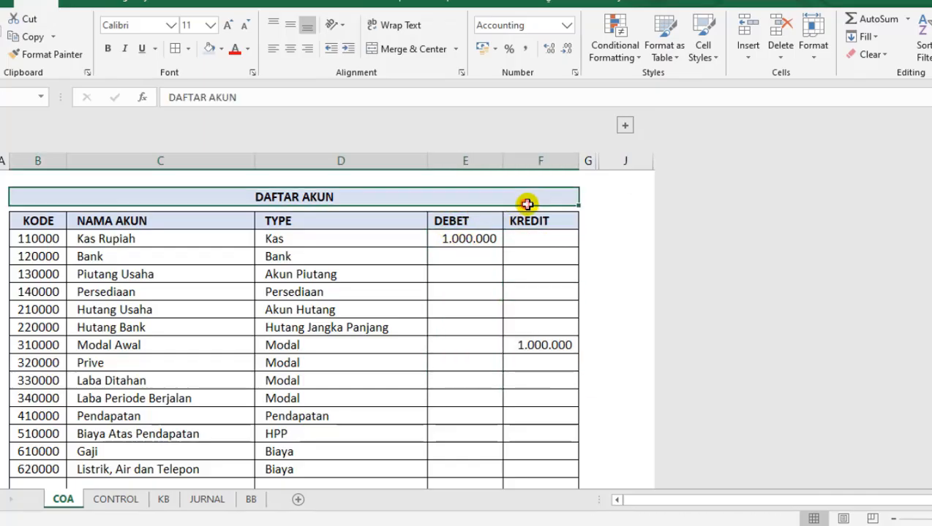
left_click_drag(487, 209, 538, 203)
left_click(462, 264)
left_click(493, 324)
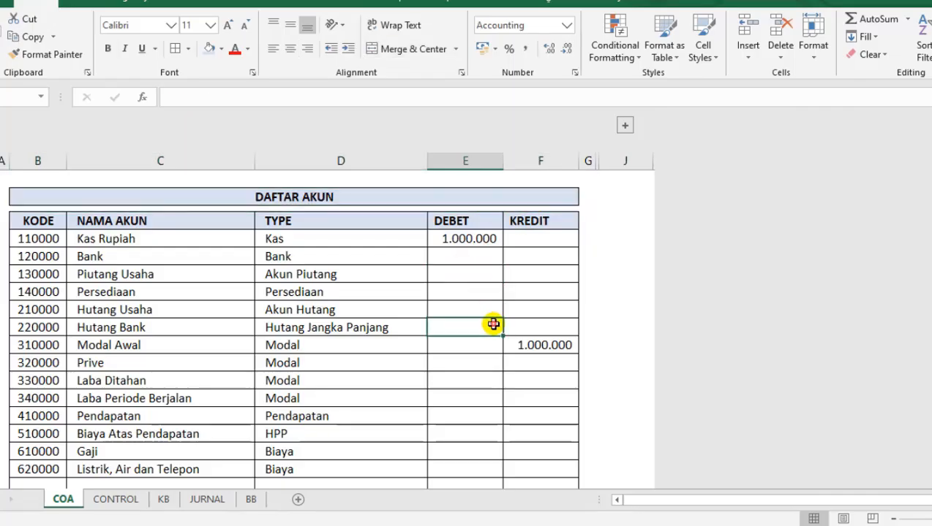
left_click(511, 411)
scroll(422, 339, "down", 1)
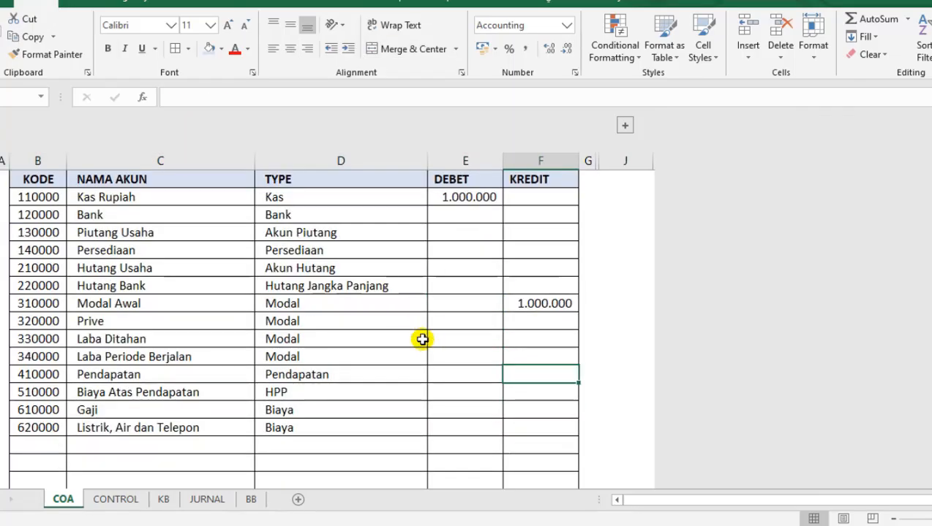
scroll(402, 345, "up", 1)
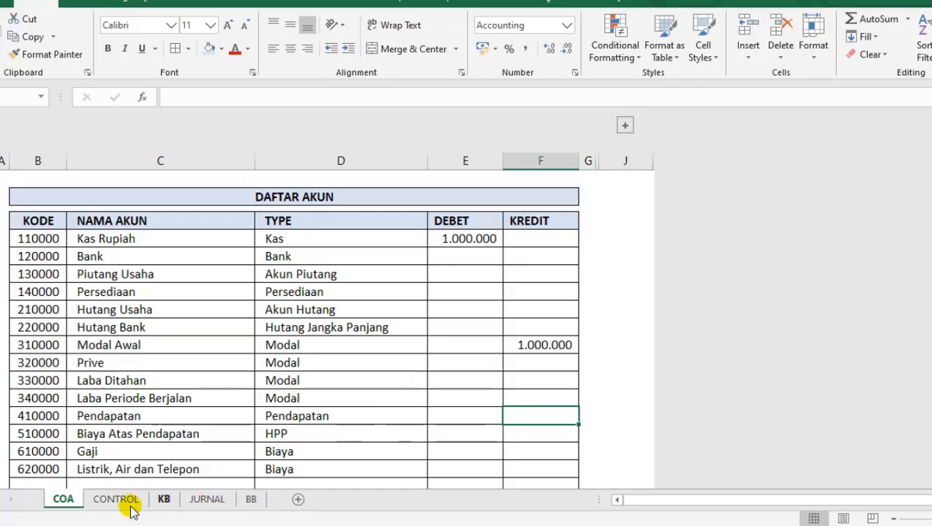
Return to the BB sheet and examine the SALDO AWAL label and its value cell in column G.
left_click(251, 499)
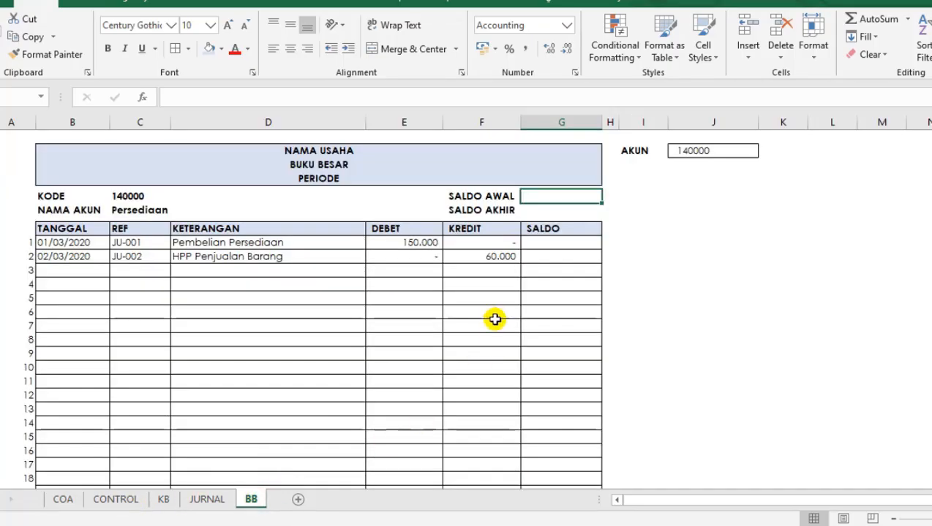
left_click(493, 316)
left_click(531, 197)
left_click(500, 199)
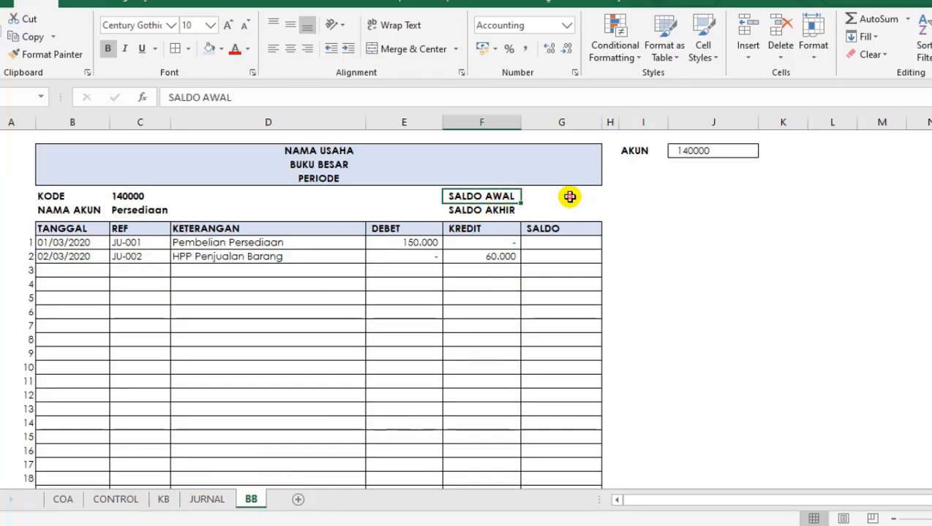
left_click(546, 197)
left_click(499, 205)
left_click(566, 194)
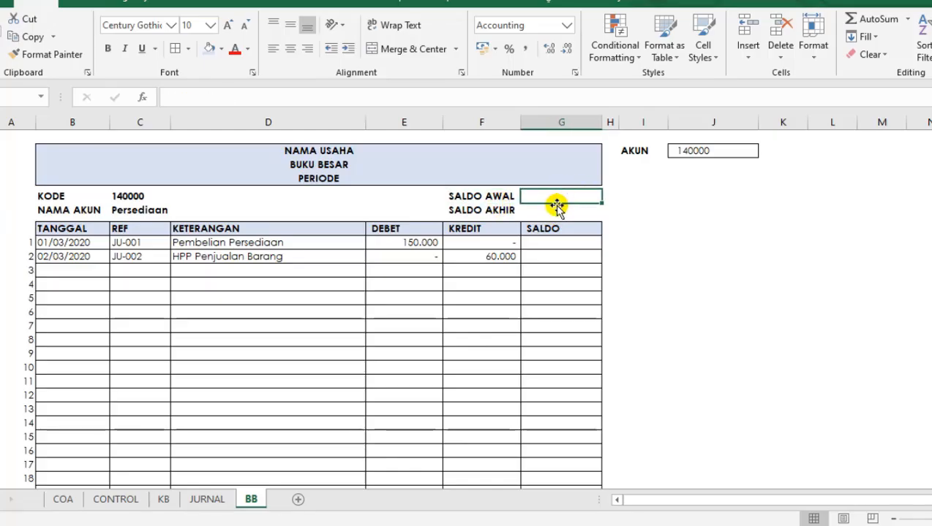
type("=I")
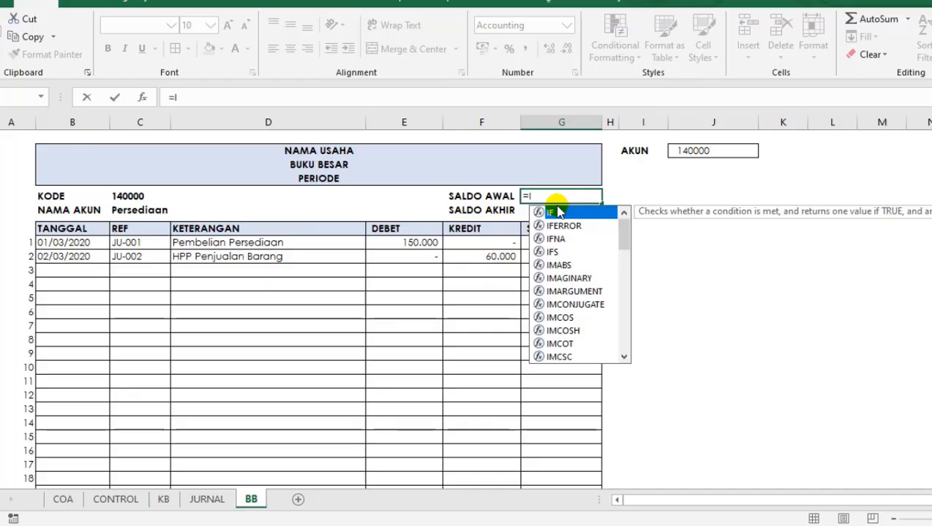
type("NDEX(")
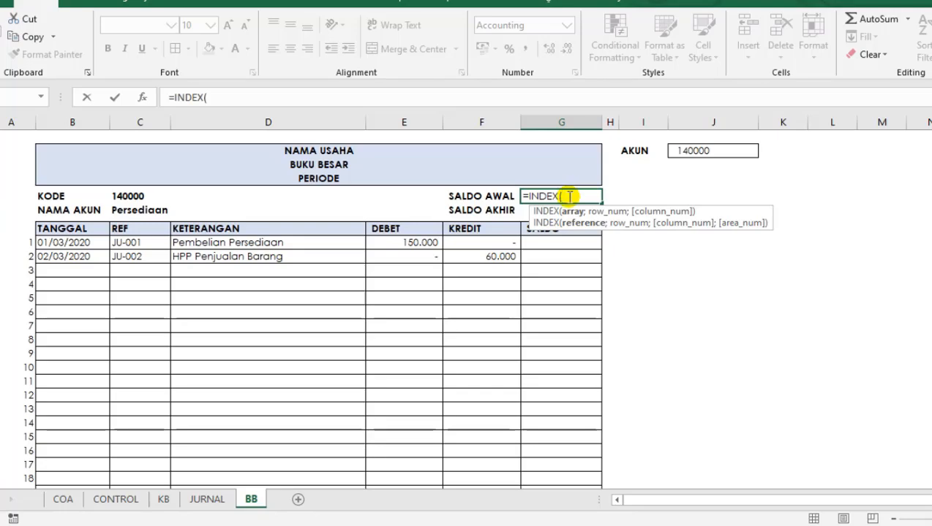
type("KO")
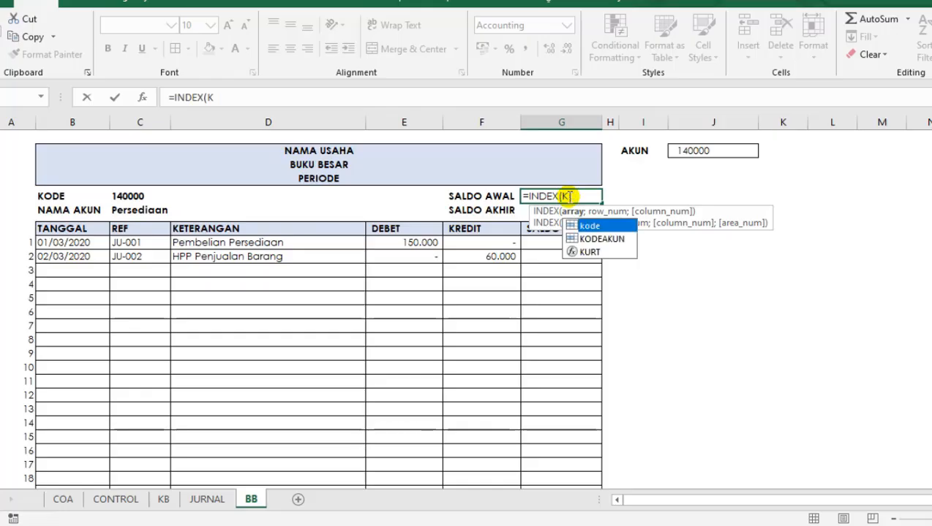
key("BackSpace")
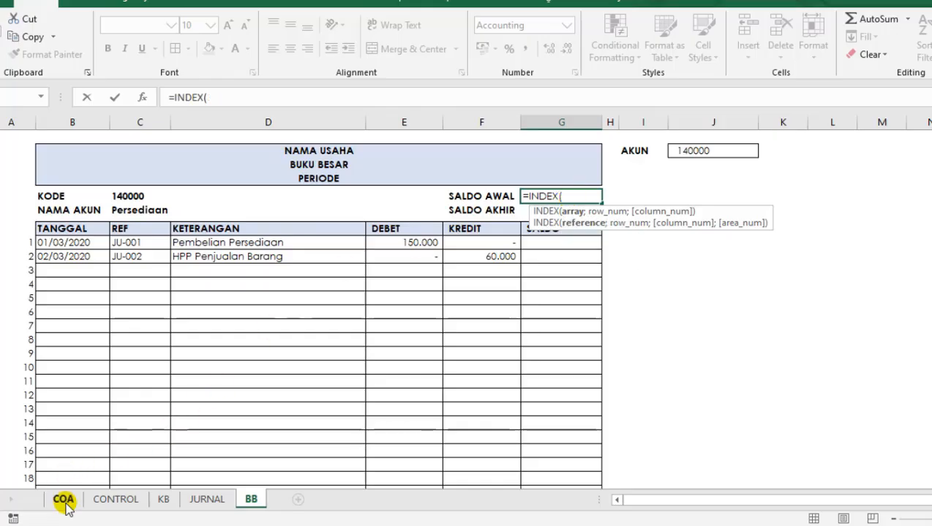
left_click(63, 499)
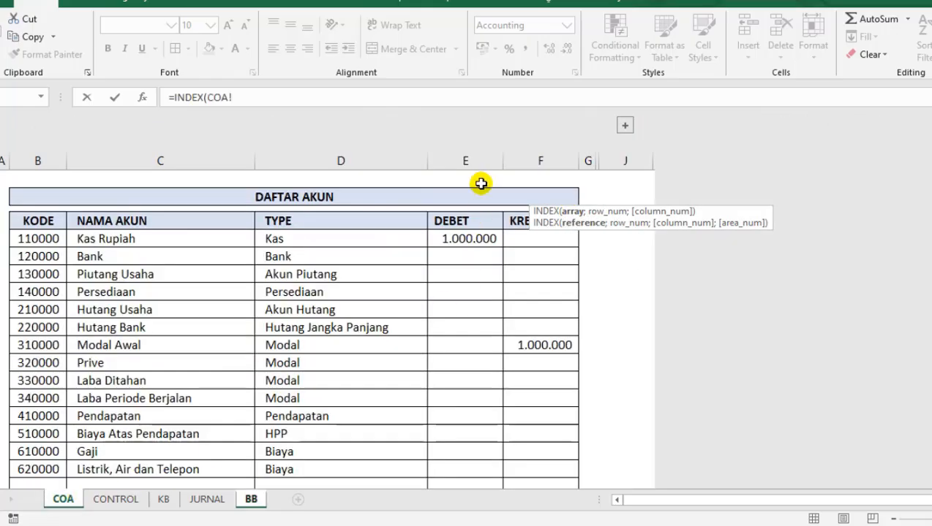
type("B:F")
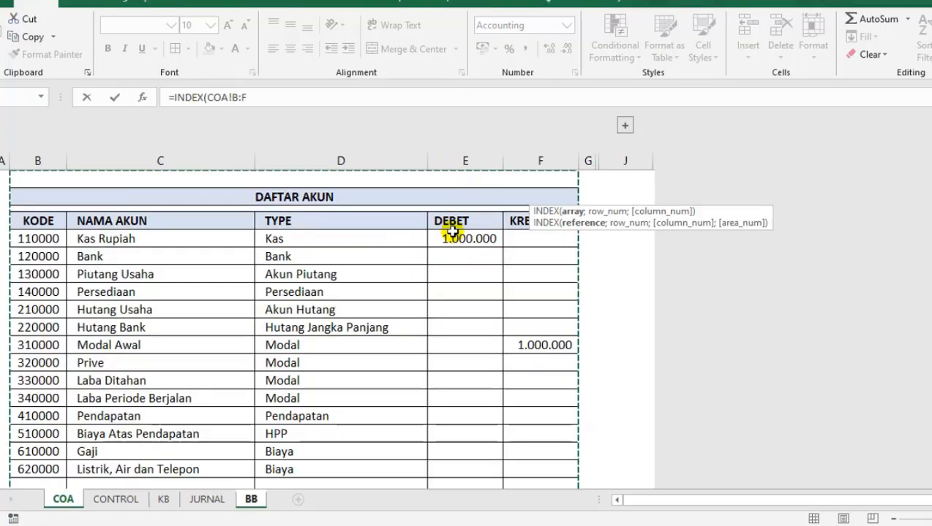
key("Escape")
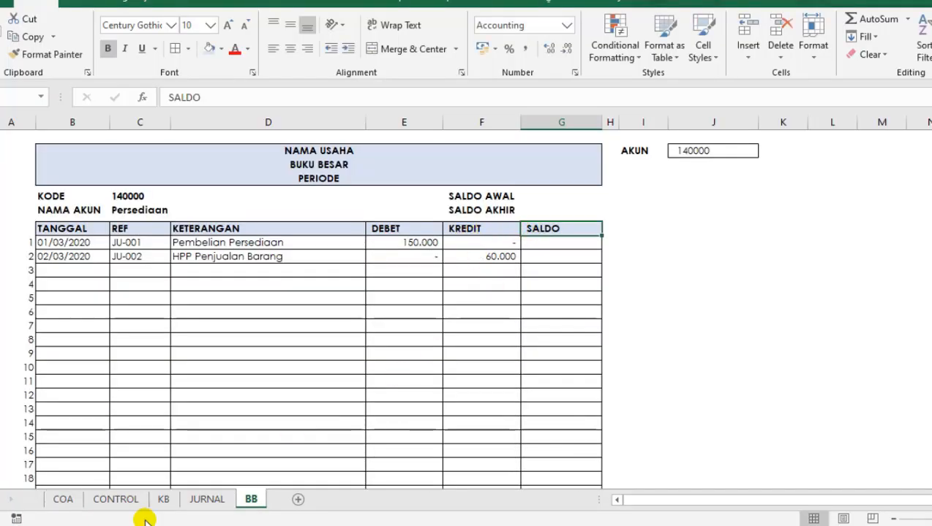
On the COA sheet, name the DEBET column COA_DEBET and give the KREDIT column its own range name with the COA_ prefix.
mouse_move(75, 512)
left_click(247, 367)
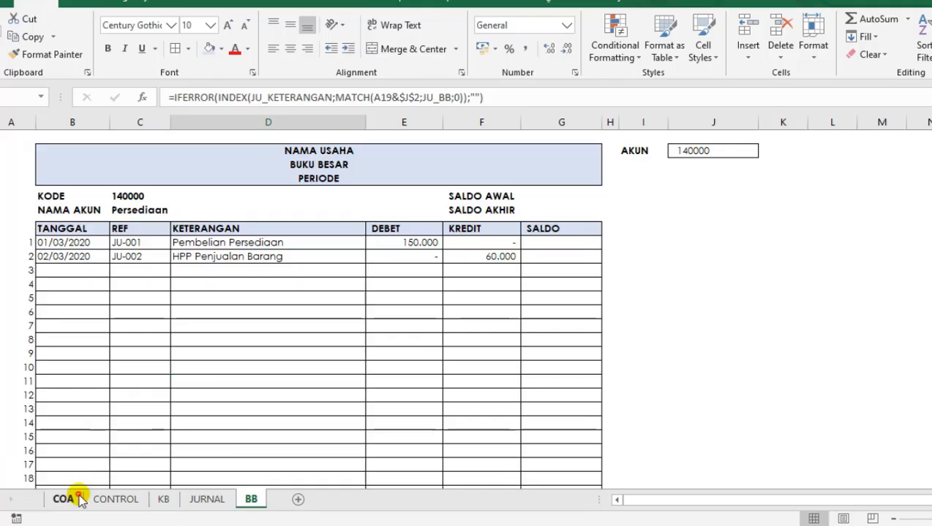
left_click(67, 500)
left_click(463, 164)
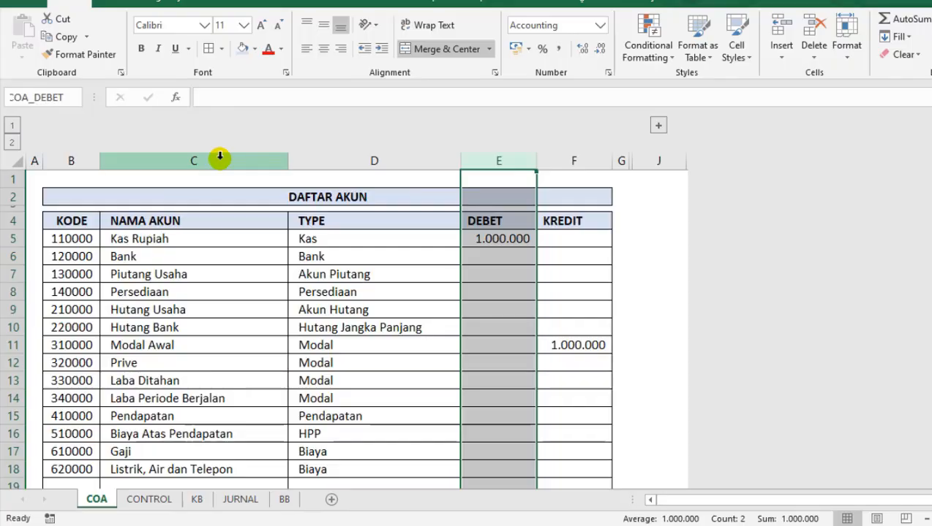
left_click(558, 157)
left_click(58, 97)
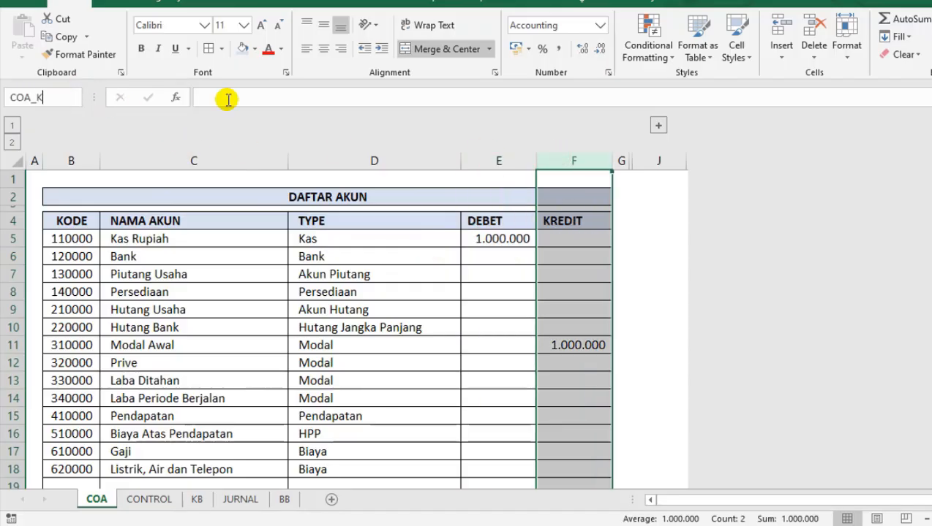
key("Return")
left_click(255, 311)
left_click(517, 238)
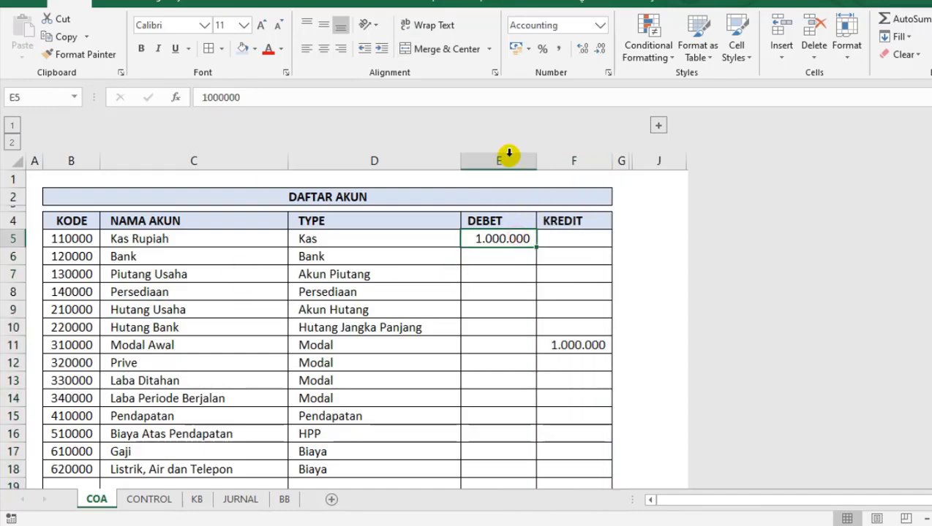
Check on the COA sheet that COA_DEBET and COA_KREDIT refer to the DEBET and KREDIT columns.
left_click_drag(508, 158, 574, 158)
left_click_drag(491, 171, 491, 201)
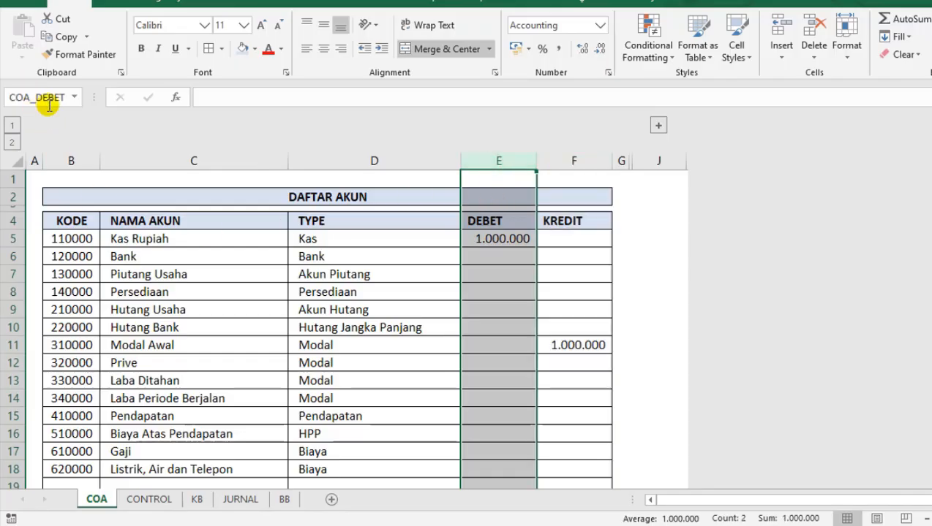
left_click(550, 158)
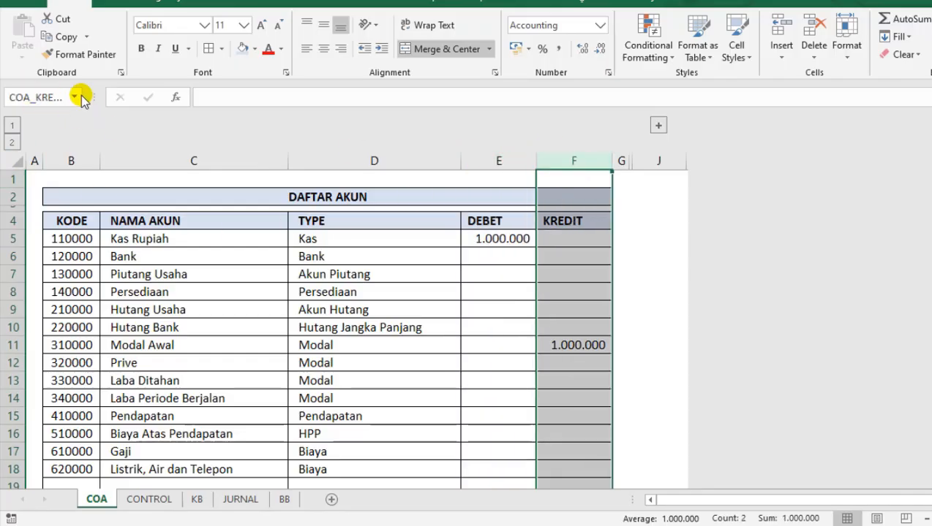
left_click(74, 96)
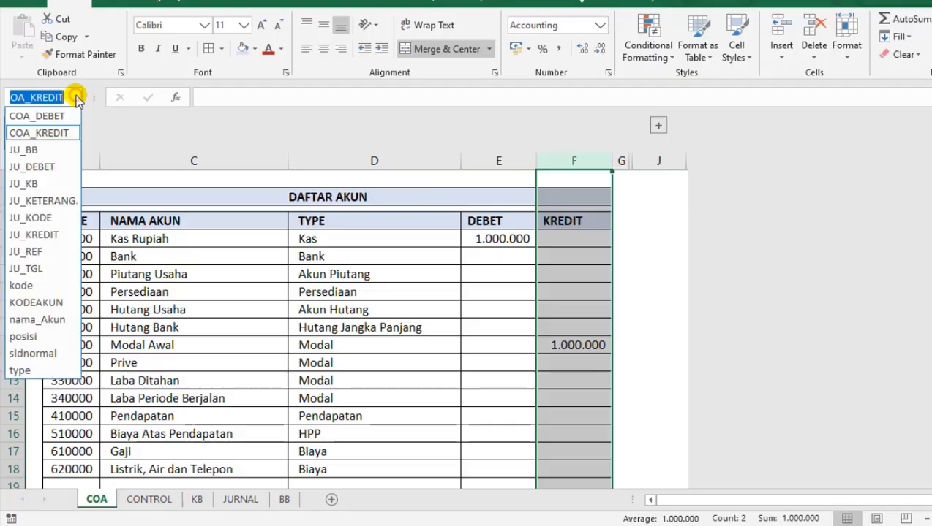
left_click(40, 134)
left_click(364, 251)
left_click(618, 292)
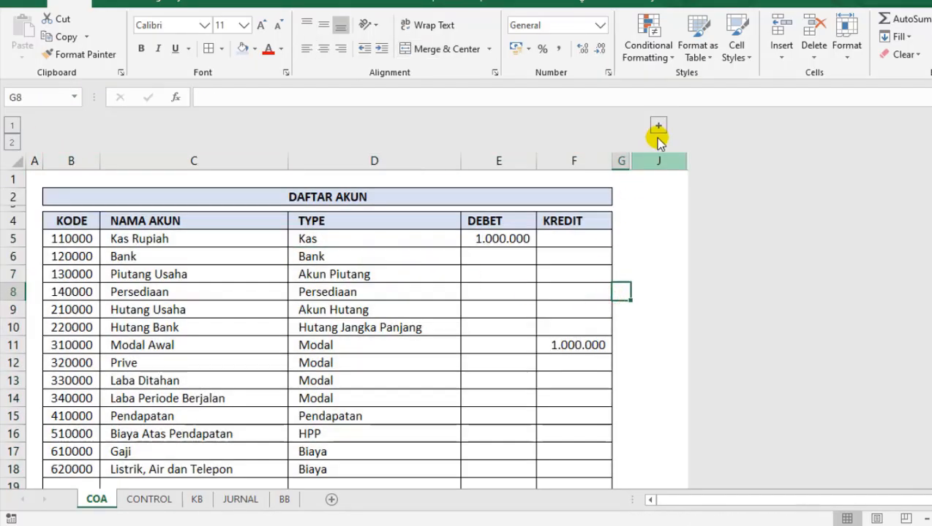
left_click(431, 328)
left_click(284, 500)
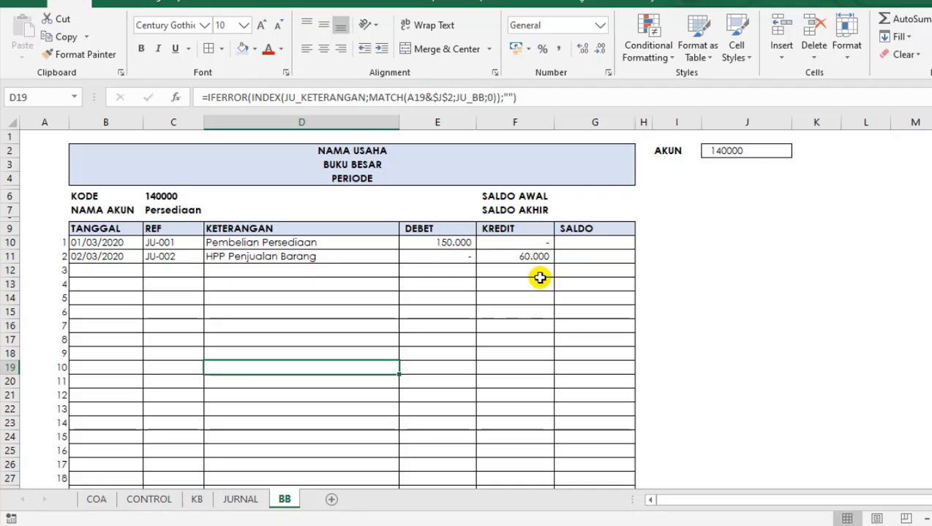
left_click(614, 196)
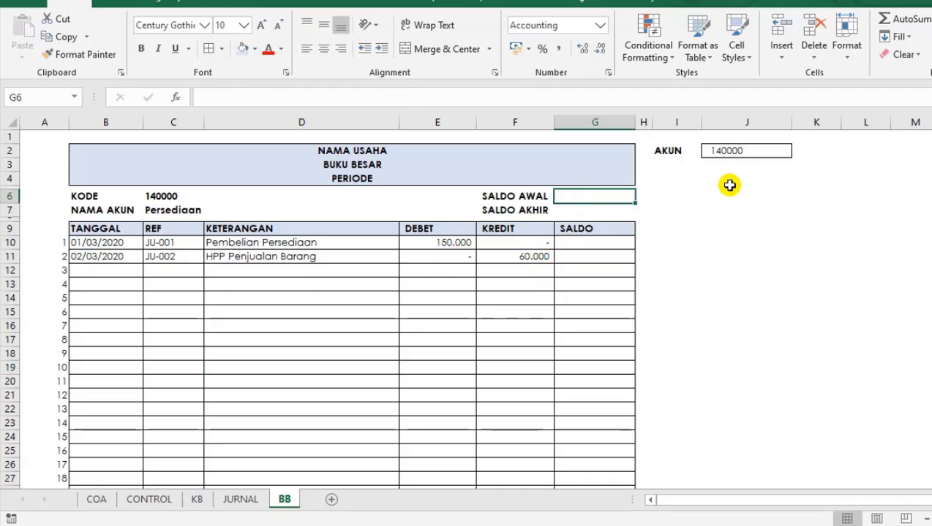
type("=INDEX(")
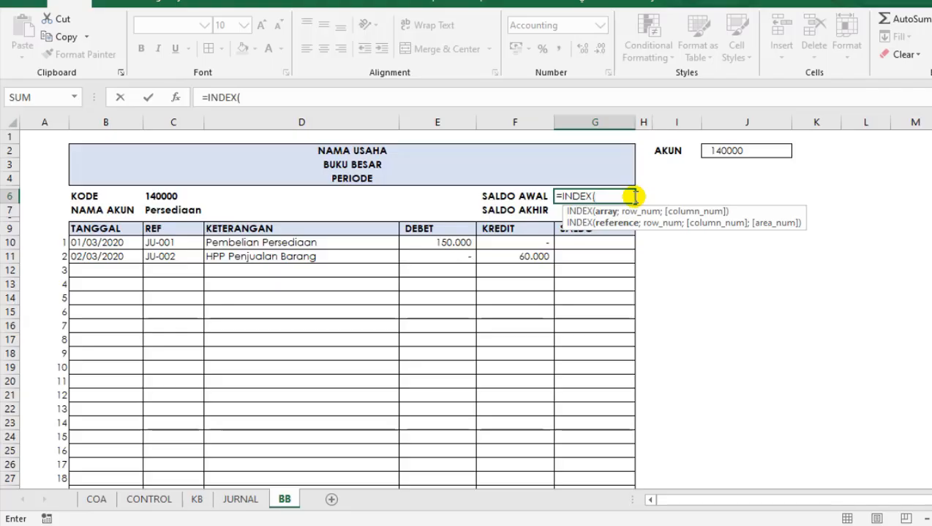
key("BackSpace")
key("BackSpace")
key("BackSpace")
key("BackSpace")
key("BackSpace")
key("BackSpace")
key("BackSpace")
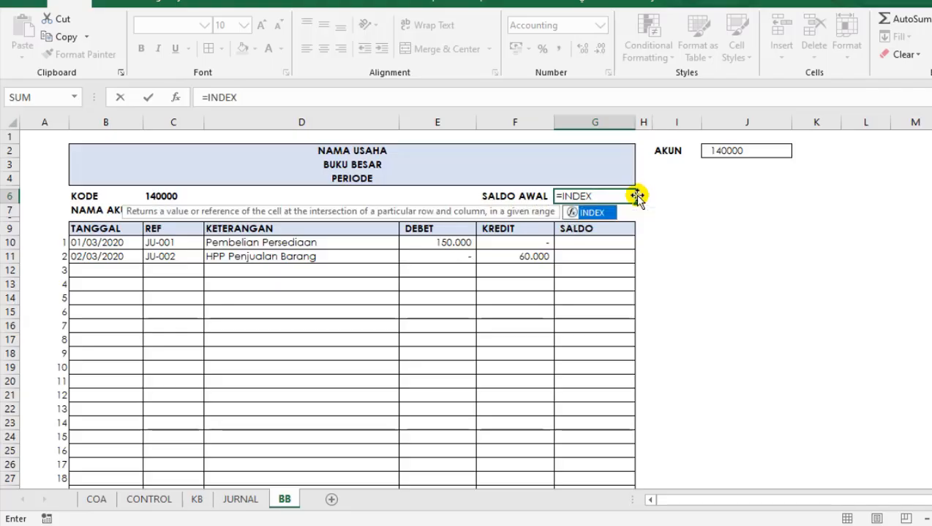
key("Return")
left_click(637, 195)
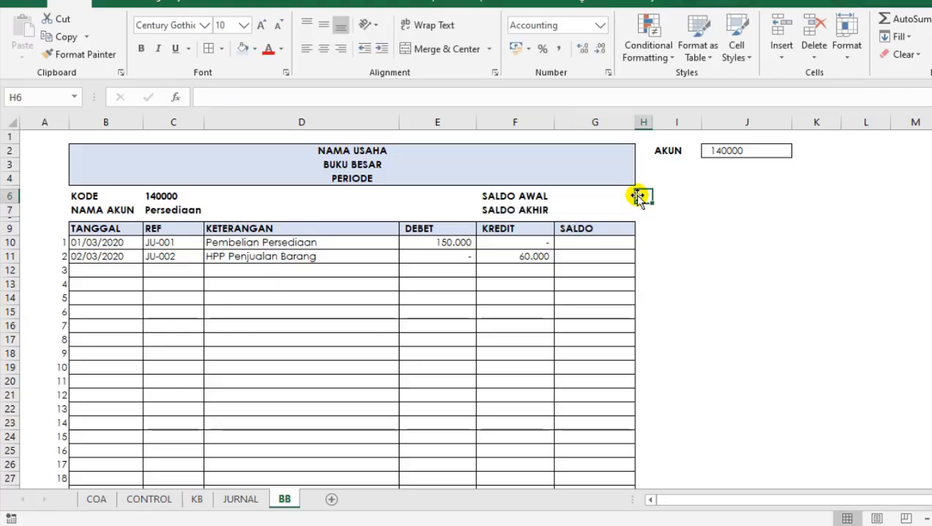
key("Right")
key("Up")
key("Right")
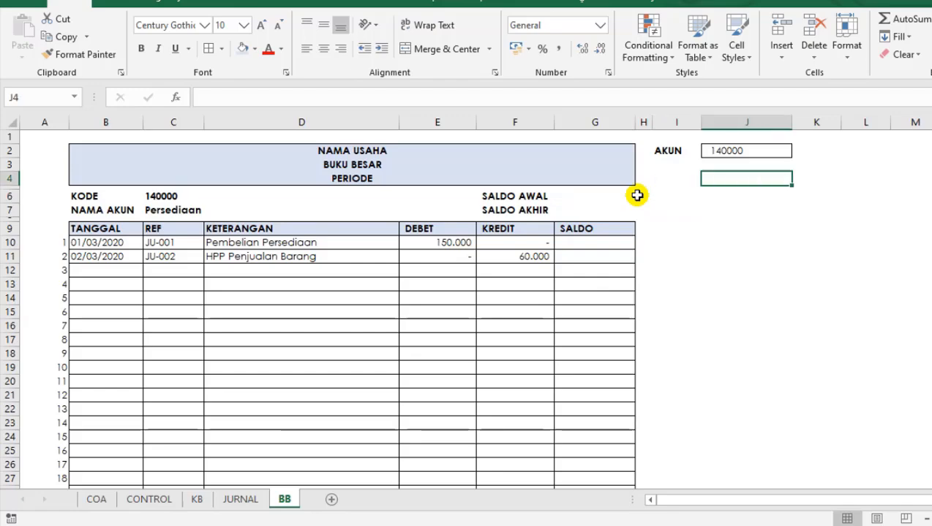
key("Up")
key("Down")
type("=")
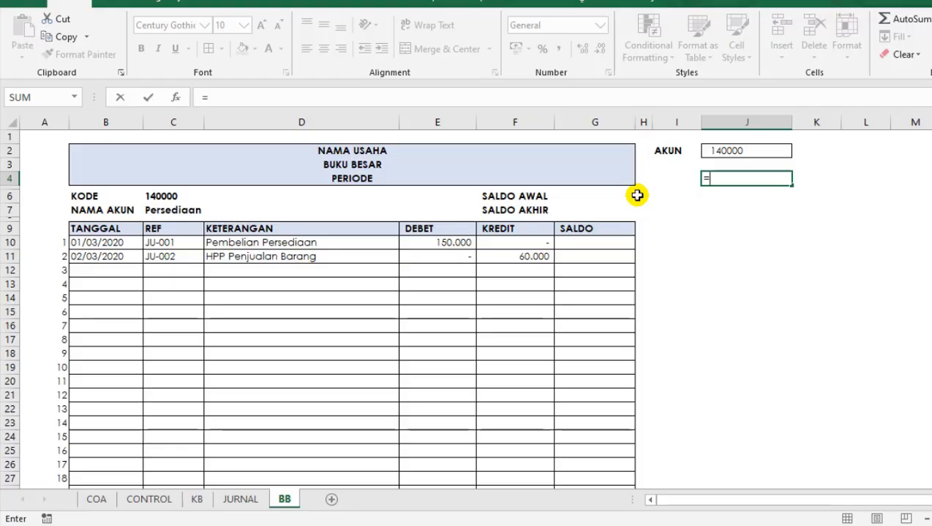
key("BackSpace")
left_click(650, 205)
left_click(720, 183)
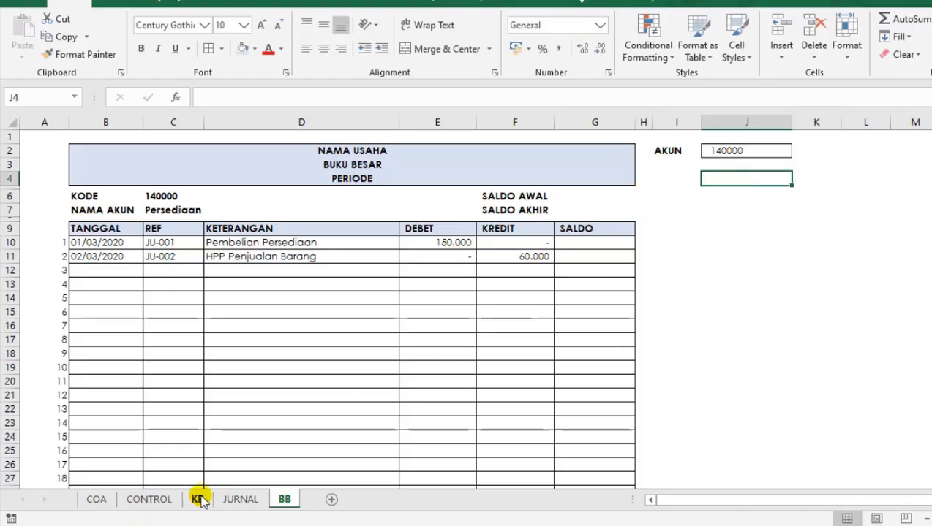
Examine the TYPE AKUN, SN and POS columns of the account type table on the CONTROL sheet.
left_click(146, 500)
left_click(311, 268)
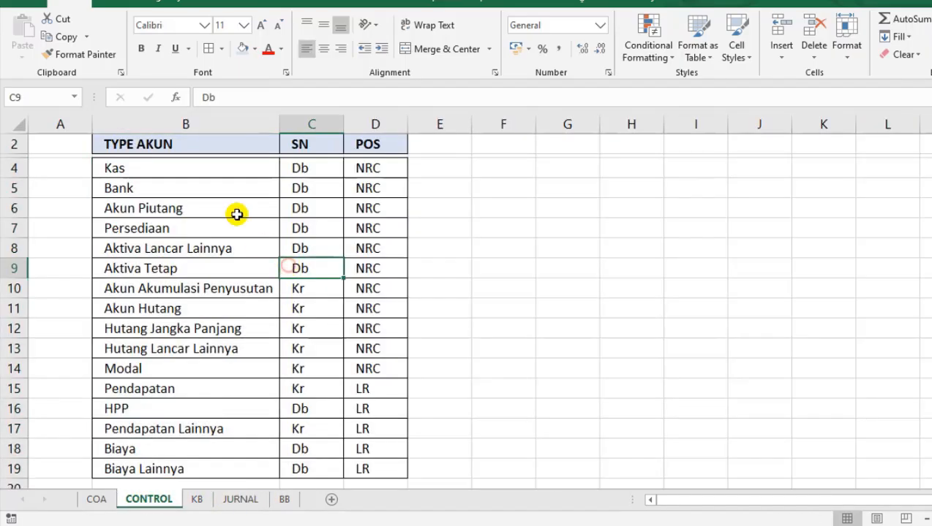
left_click_drag(303, 167, 311, 228)
left_click_drag(163, 171, 176, 269)
left_click_drag(302, 145, 317, 329)
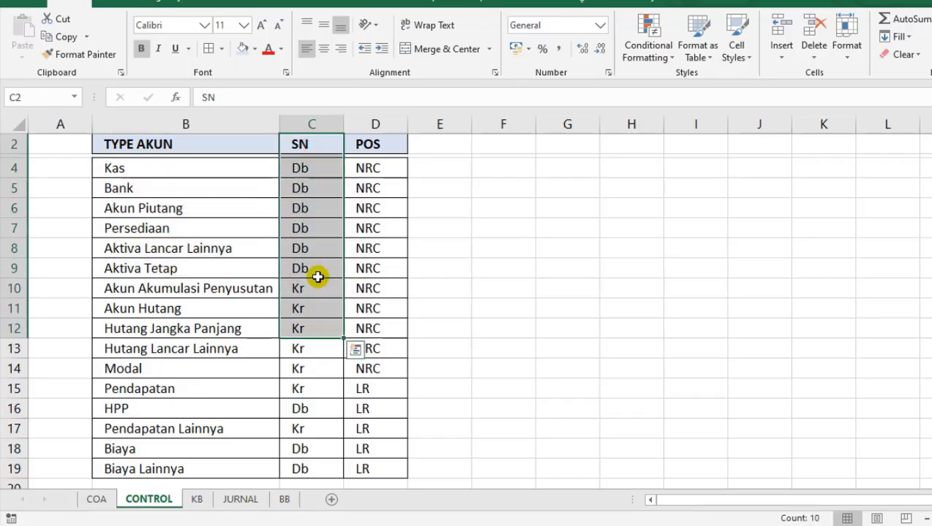
left_click(315, 223)
left_click_drag(315, 168, 317, 251)
left_click_drag(371, 159, 368, 268)
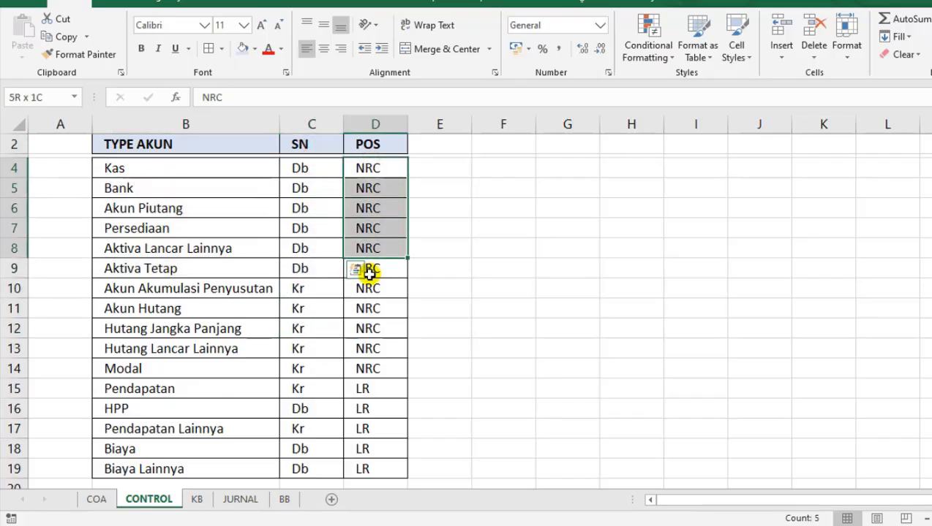
left_click(243, 204)
left_click(295, 167)
left_click(235, 192)
left_click(217, 163)
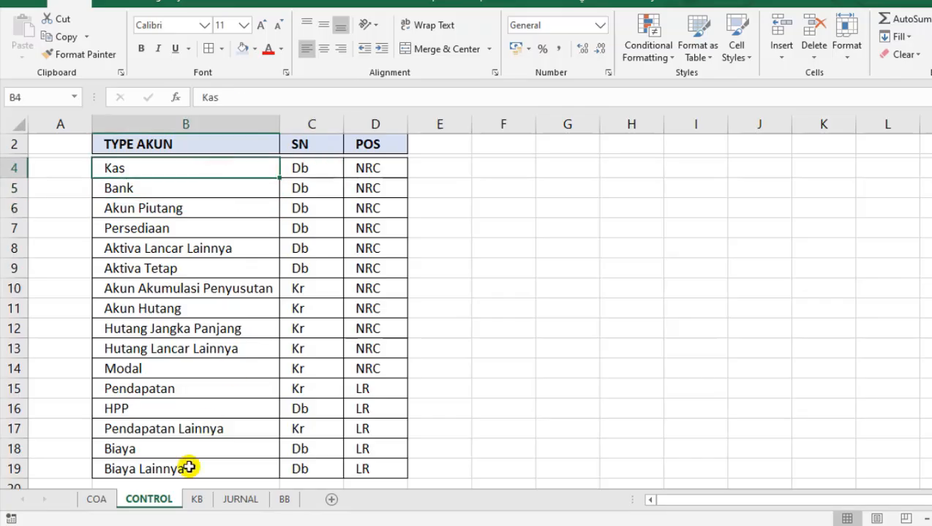
left_click(281, 499)
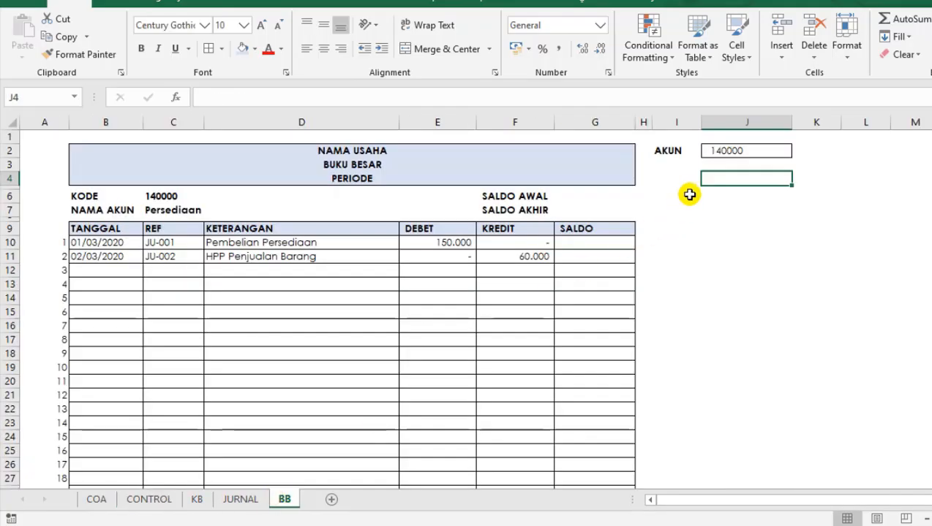
left_click(709, 167)
left_click(716, 175)
left_click(722, 166)
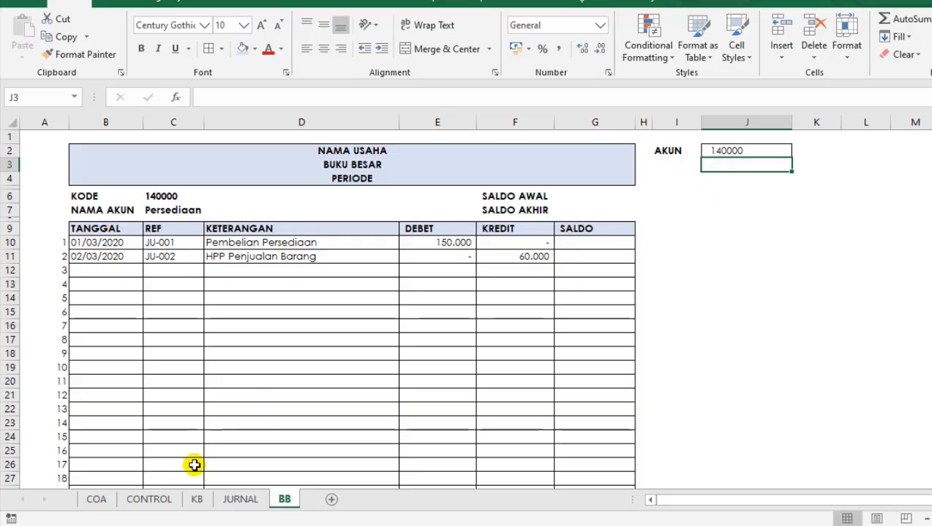
On the COA sheet, give the whole TYPE column the range name COA_TYPE.
left_click(100, 501)
left_click(351, 241)
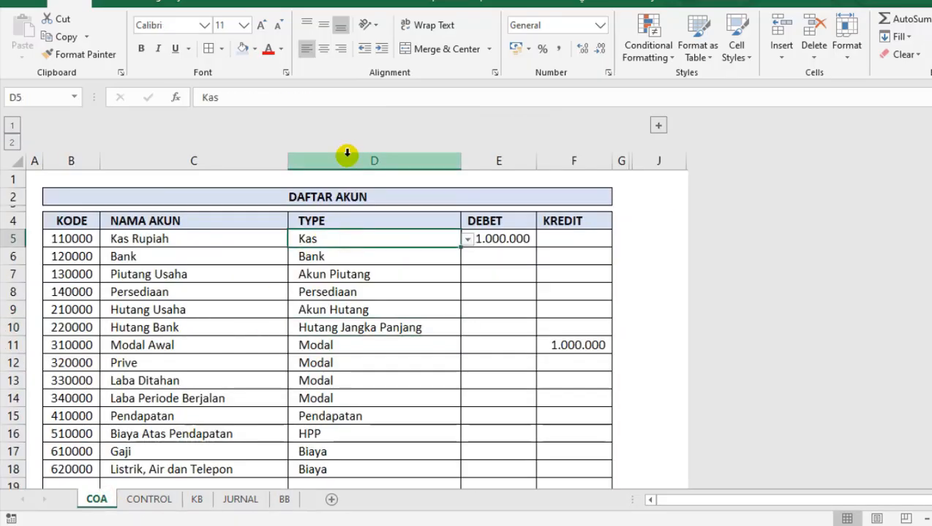
left_click(345, 154)
left_click(35, 93)
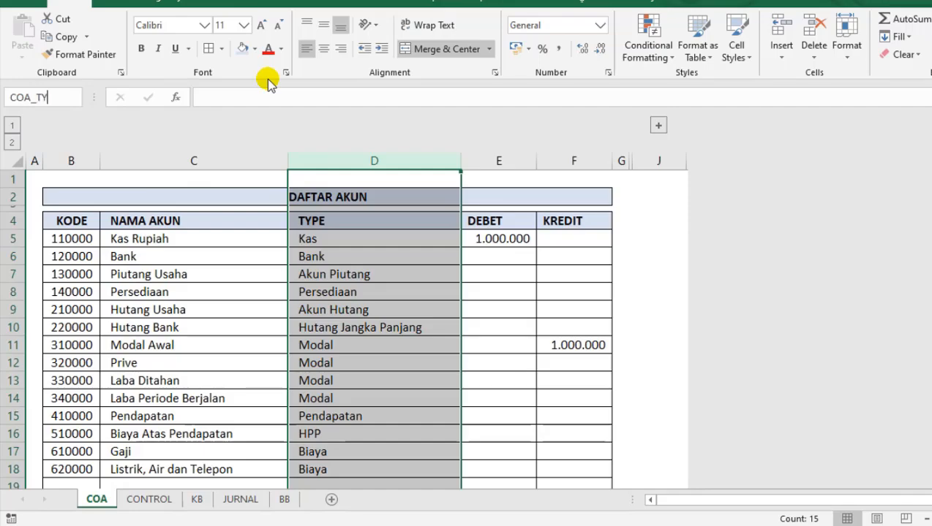
key("Return")
left_click(351, 274)
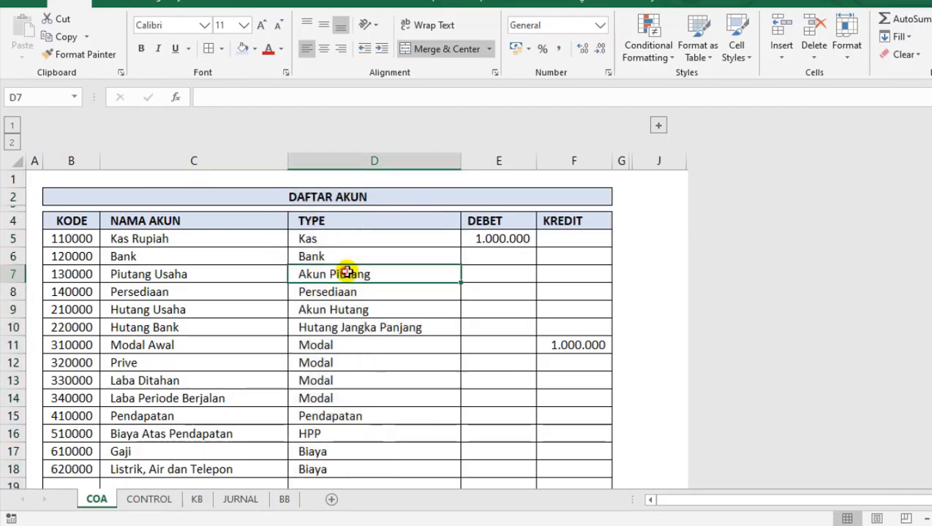
Review the account types listed in the TYPE column of the DAFTAR AKUN table.
left_click(340, 218)
left_click(336, 256)
left_click(333, 241)
left_click(338, 292)
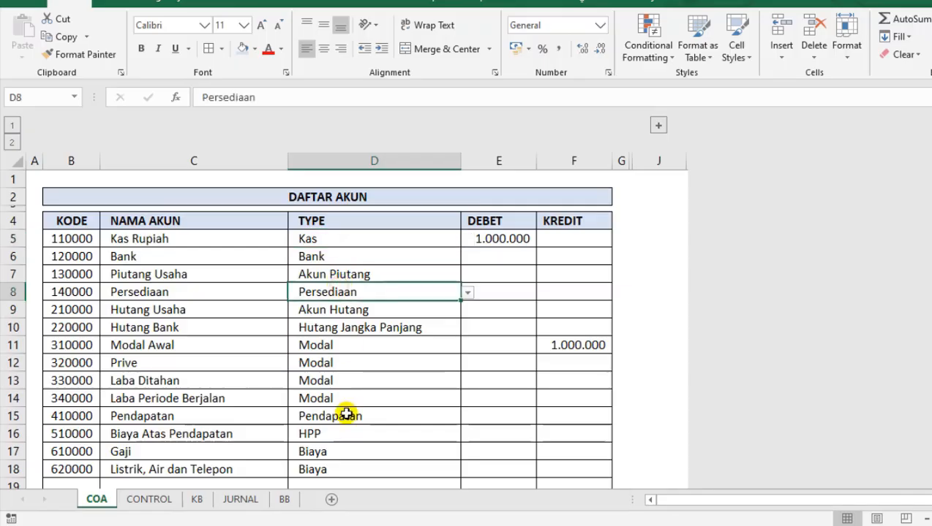
left_click(343, 395)
left_click(407, 270)
left_click(404, 310)
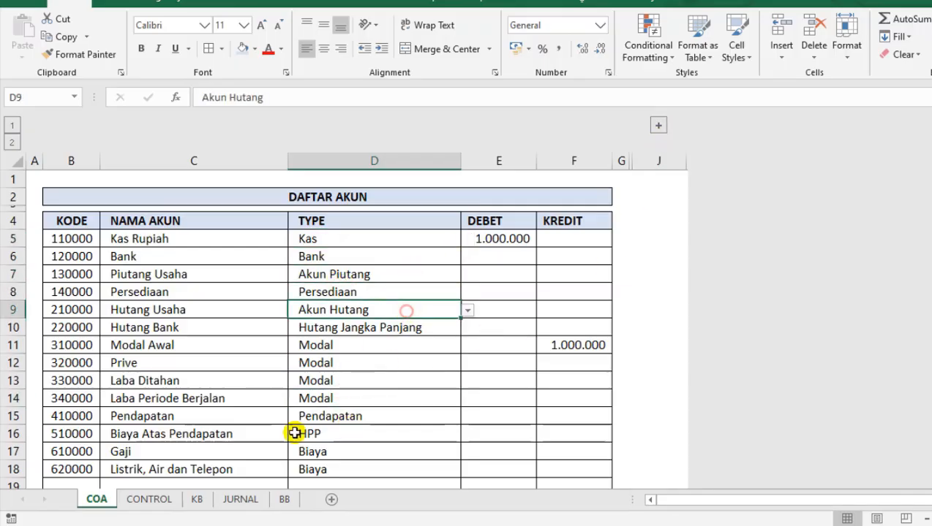
On the CONTROL sheet, check which columns the named ranges type, posisi and sldnormal cover.
left_click(150, 501)
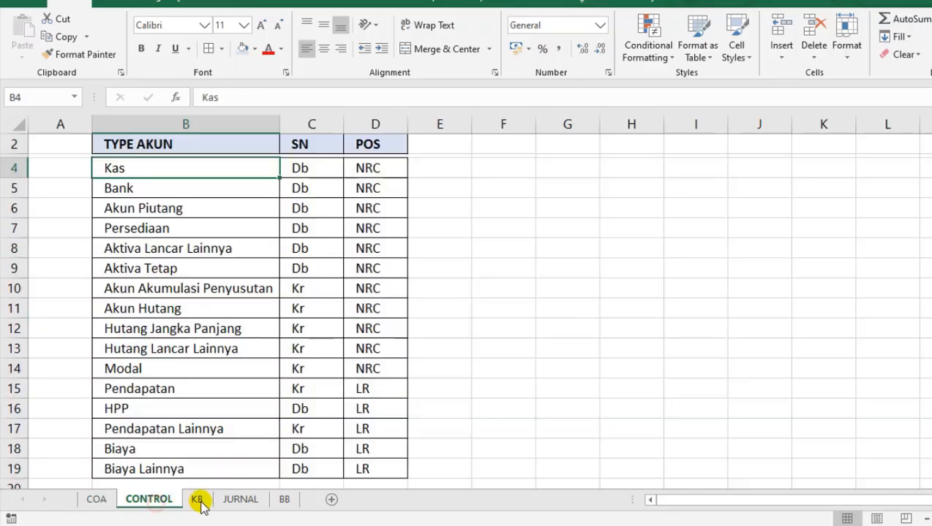
left_click(231, 121)
left_click(230, 150)
scroll(220, 198, "up", 1)
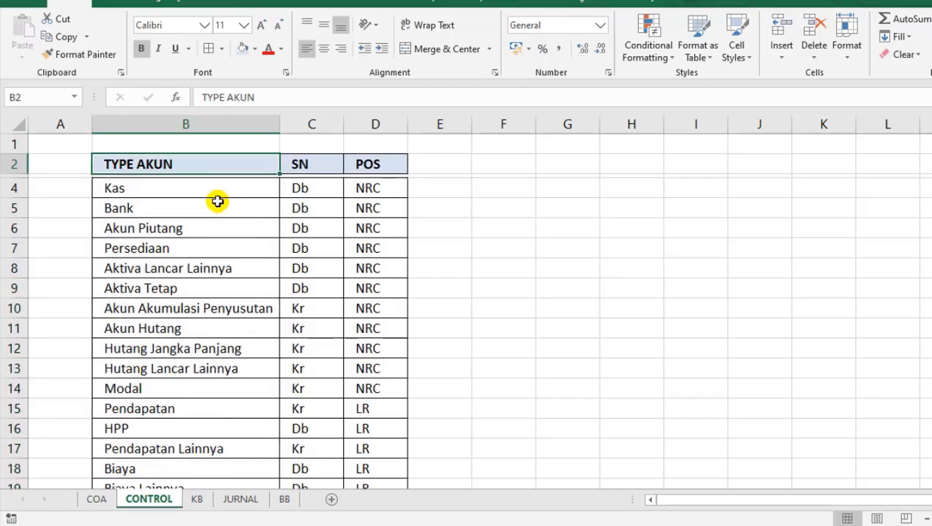
left_click_drag(208, 188, 192, 405)
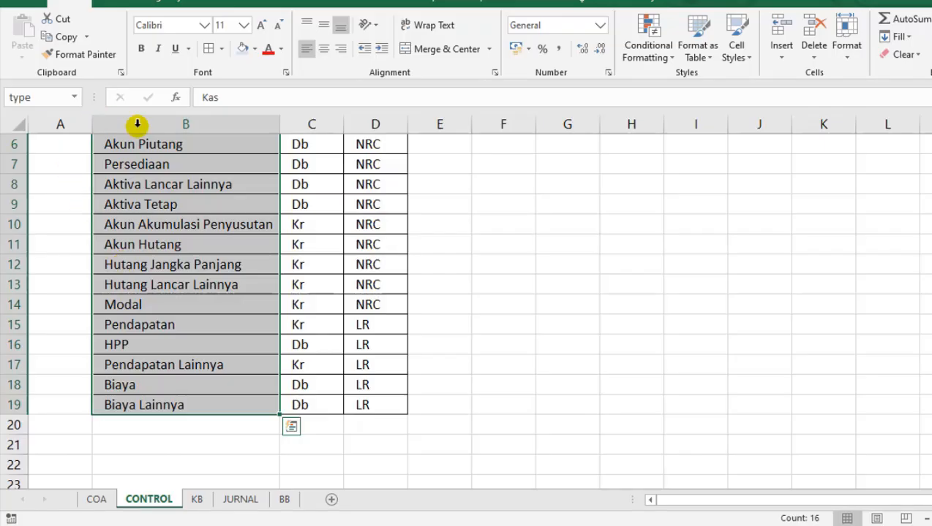
left_click(86, 96)
left_click(75, 97)
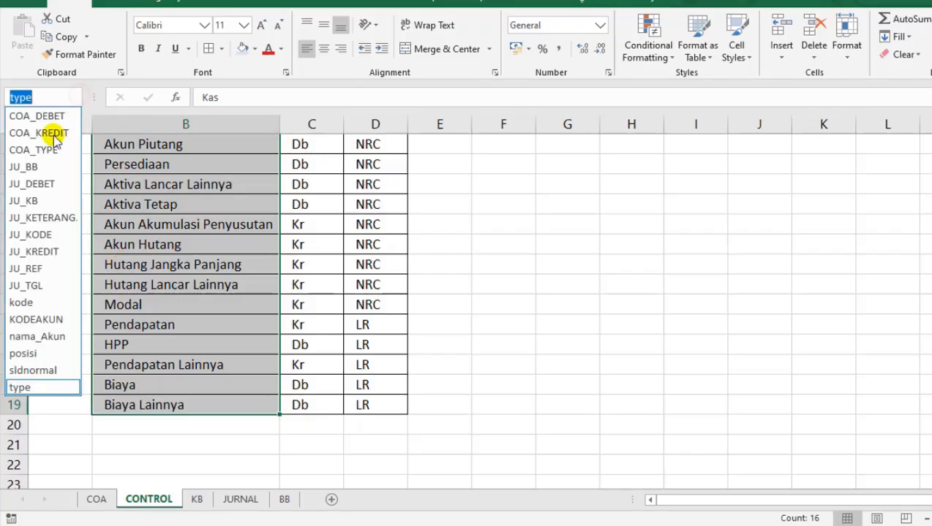
left_click(31, 356)
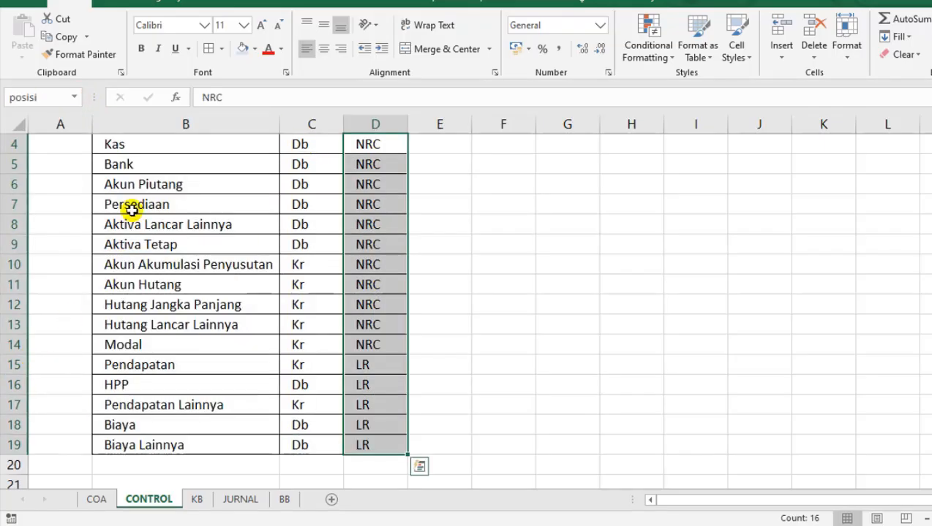
left_click(75, 96)
left_click(32, 370)
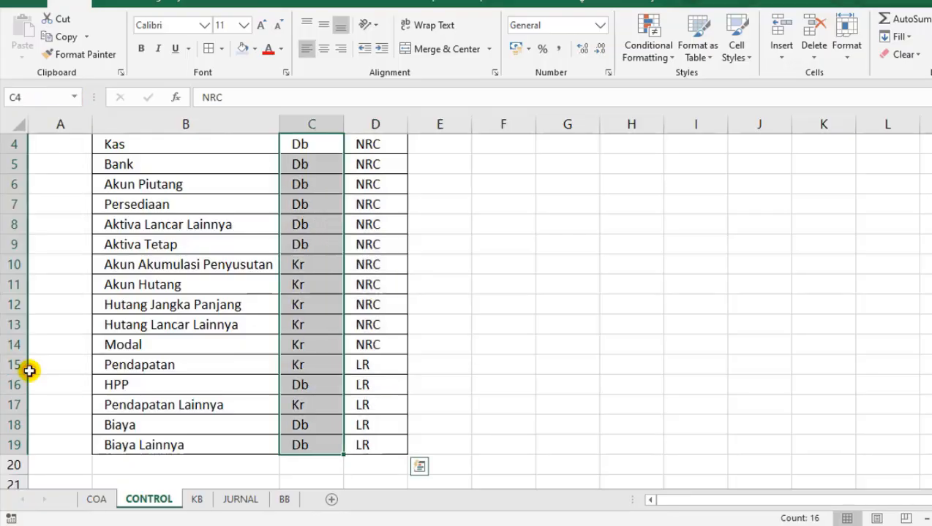
left_click(398, 282)
left_click(603, 185)
scroll(272, 257, "up", 1)
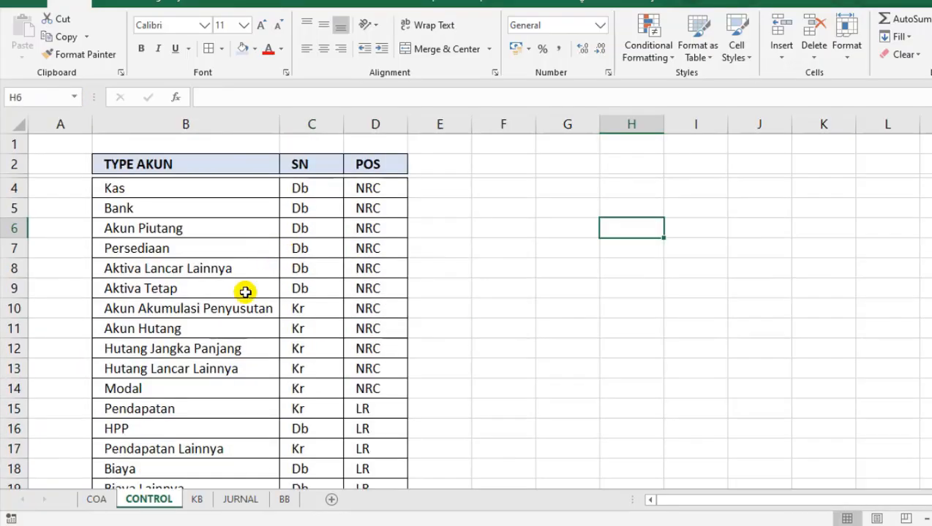
left_click(246, 289)
On the BB sheet, begin an INDEX formula in J3, below the AKUN code, with COA_TYPE as its array.
left_click(284, 499)
left_click(731, 178)
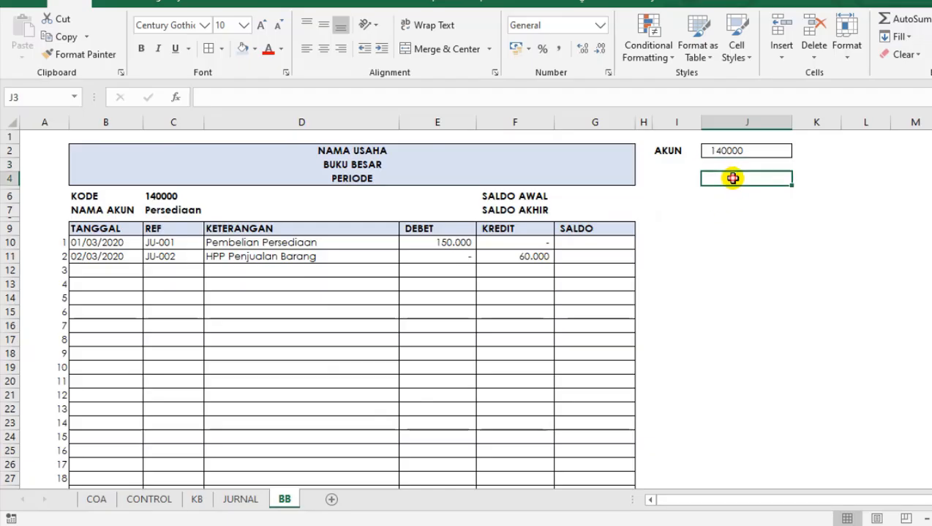
left_click(728, 165)
left_click(730, 178)
left_click(732, 165)
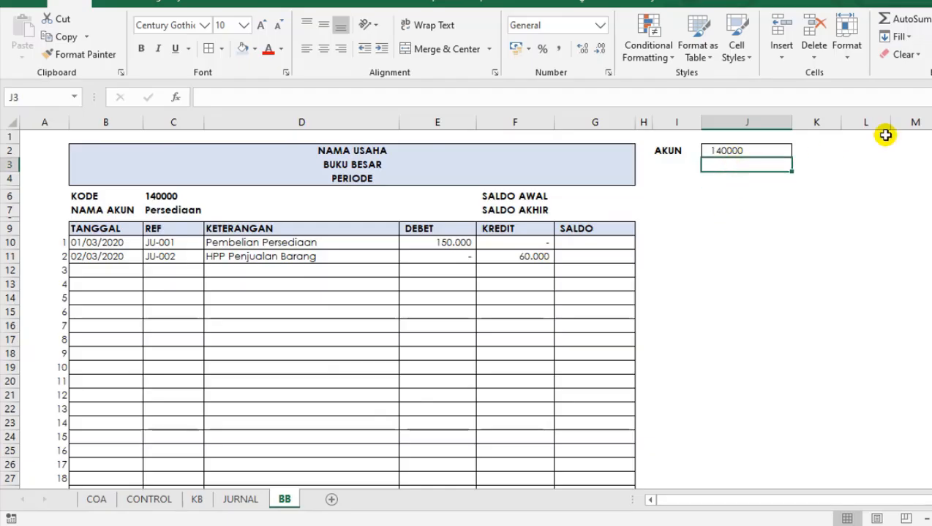
type("=U")
key("BackSpace")
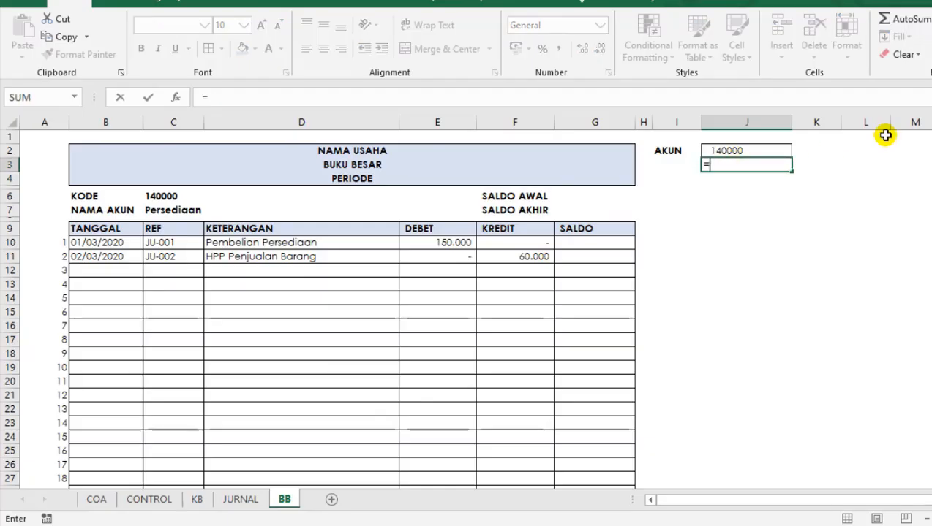
type("INDE")
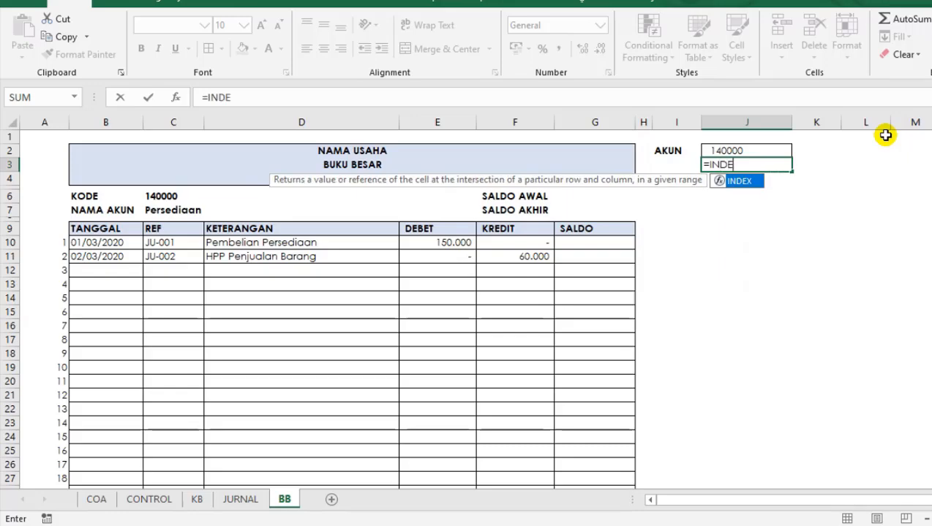
type("X(")
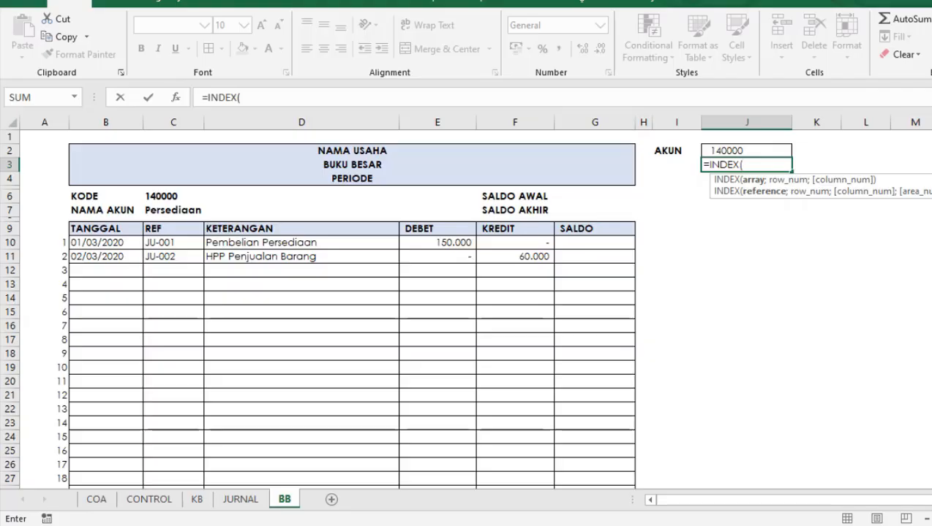
type("COA")
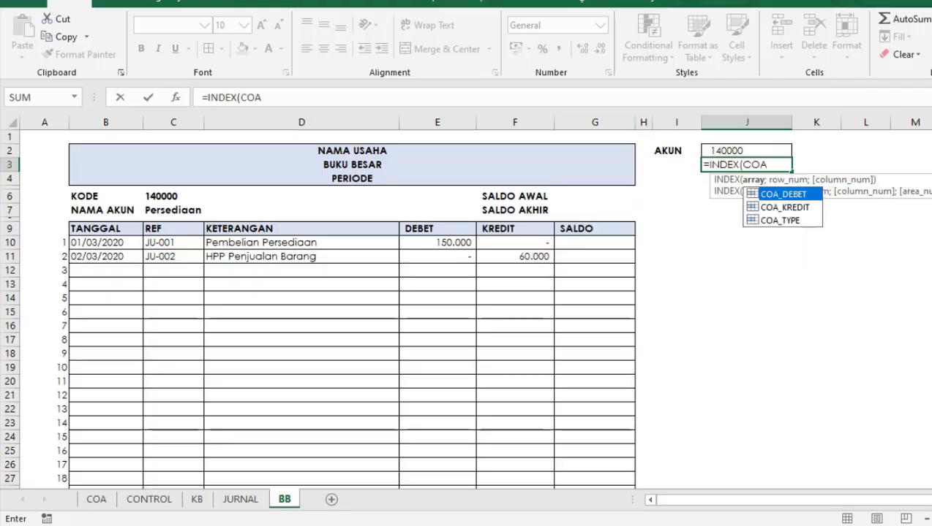
key("Down")
key("Down")
key("Tab")
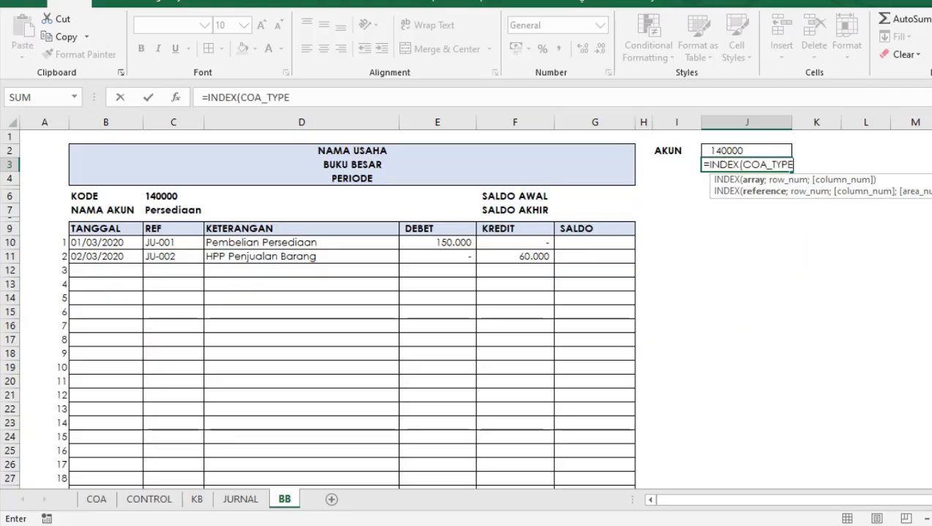
left_click(314, 93)
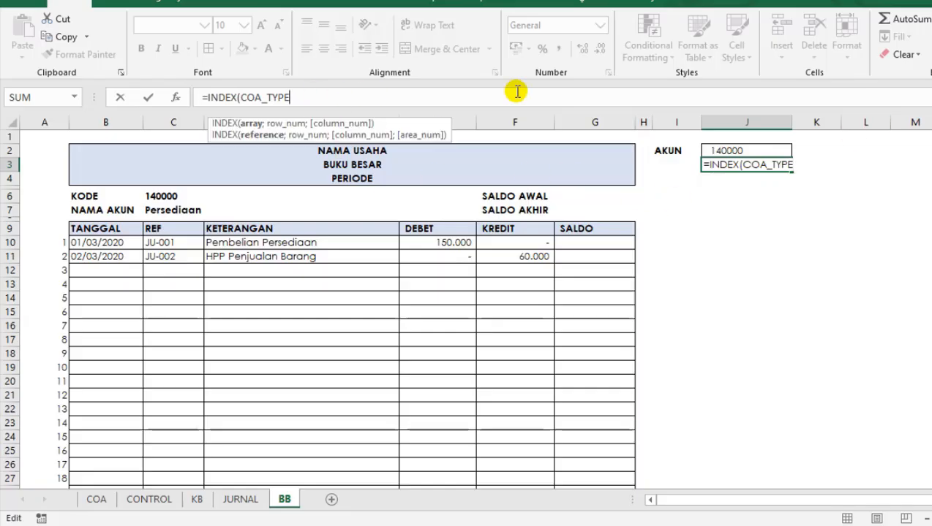
type(";")
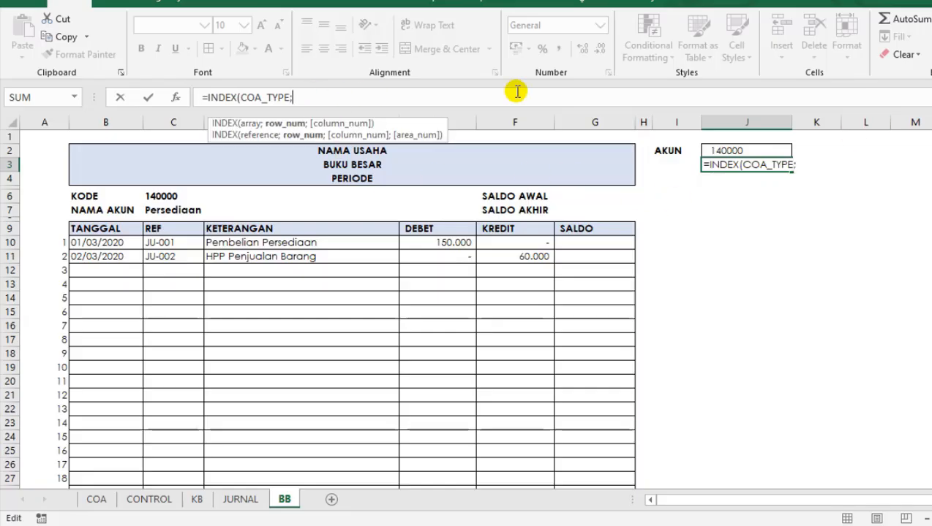
type("MATCH(")
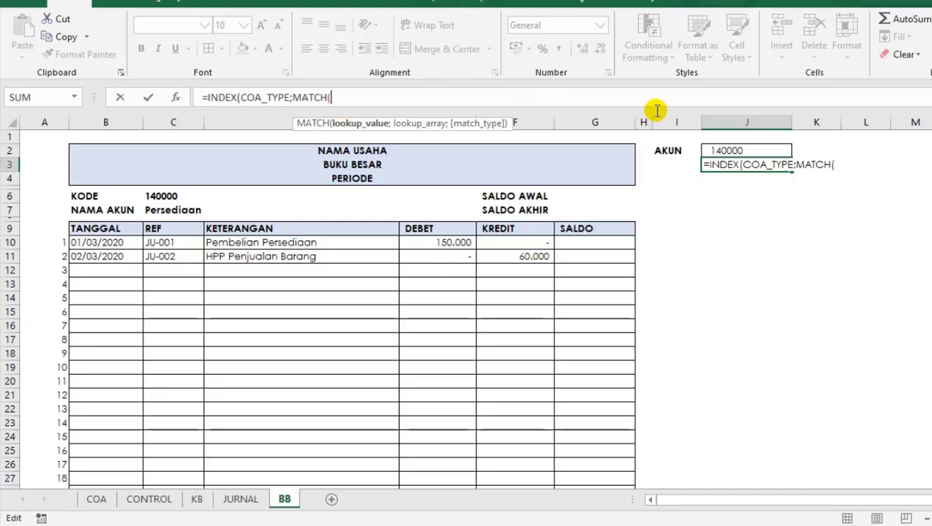
Complete the account type lookup in J3 as =INDEX(COA_TYPE;MATCH(J2;kode;0)).
left_click(729, 150)
type(";")
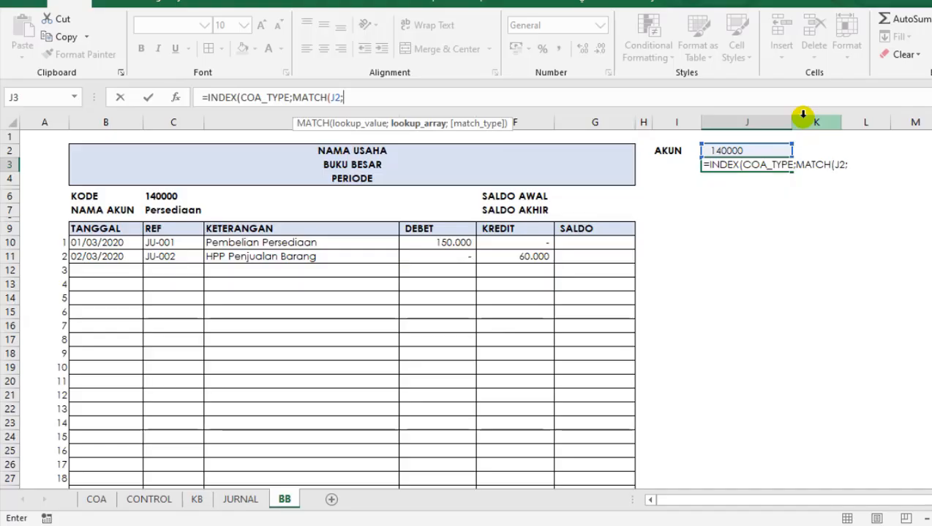
type("KO")
key("Tab")
type(";")
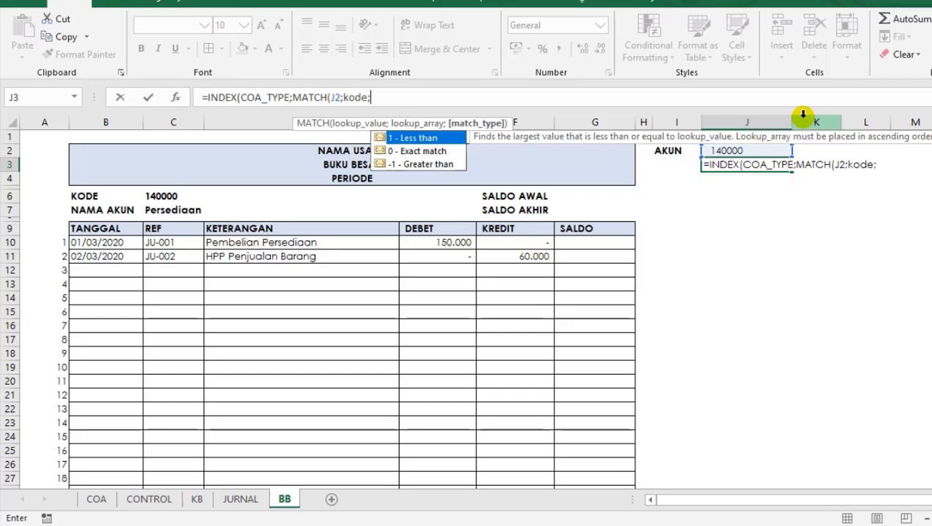
type("0)")
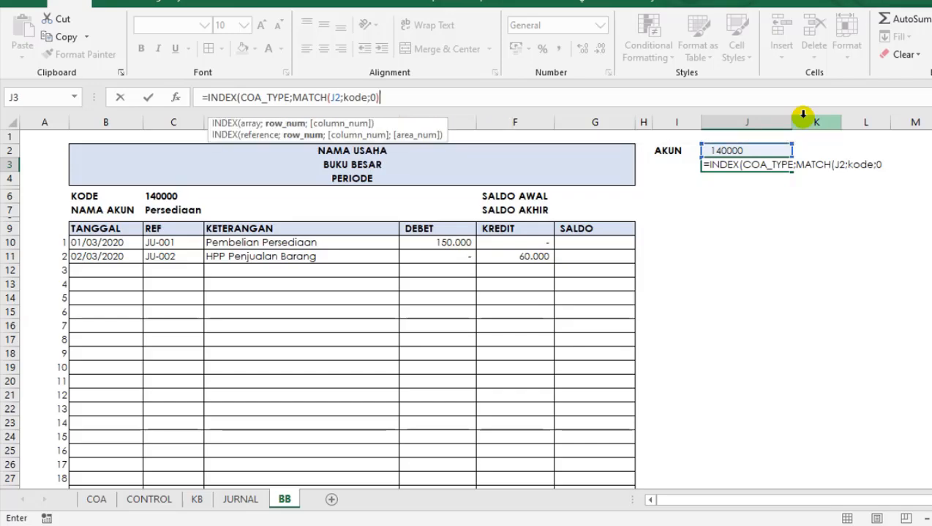
key("Return")
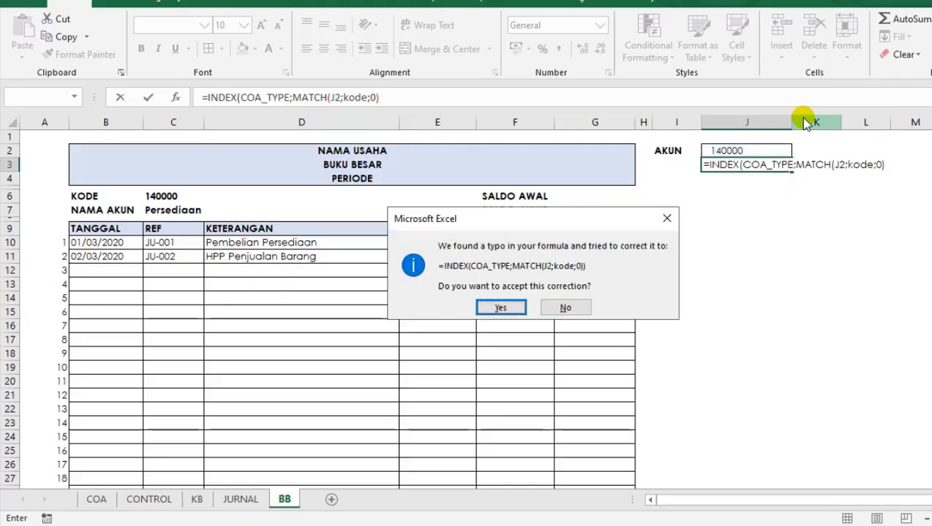
key("Return")
key("Up")
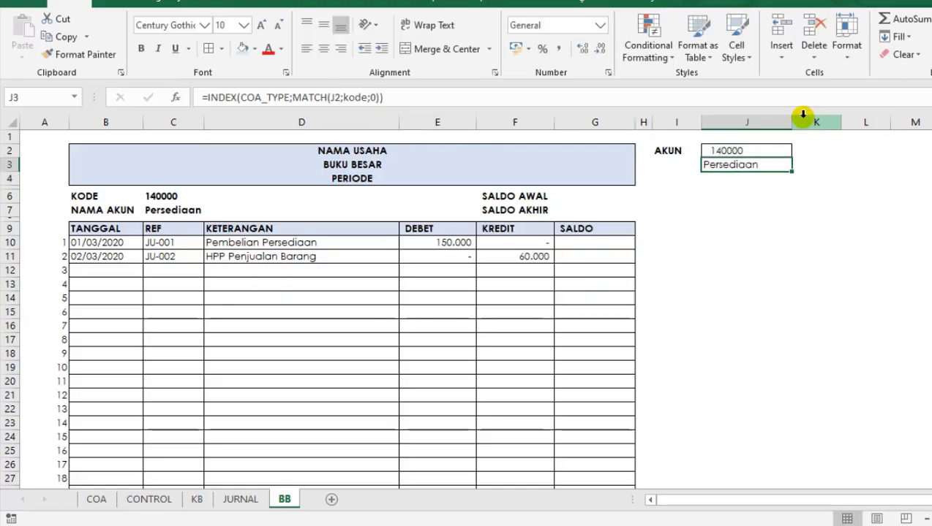
key("Down")
type("=")
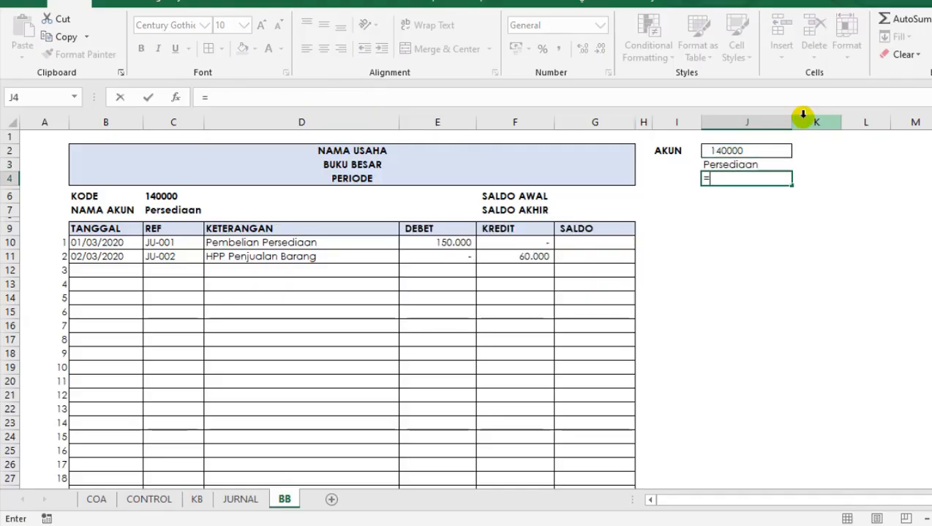
type("IND")
key("Tab")
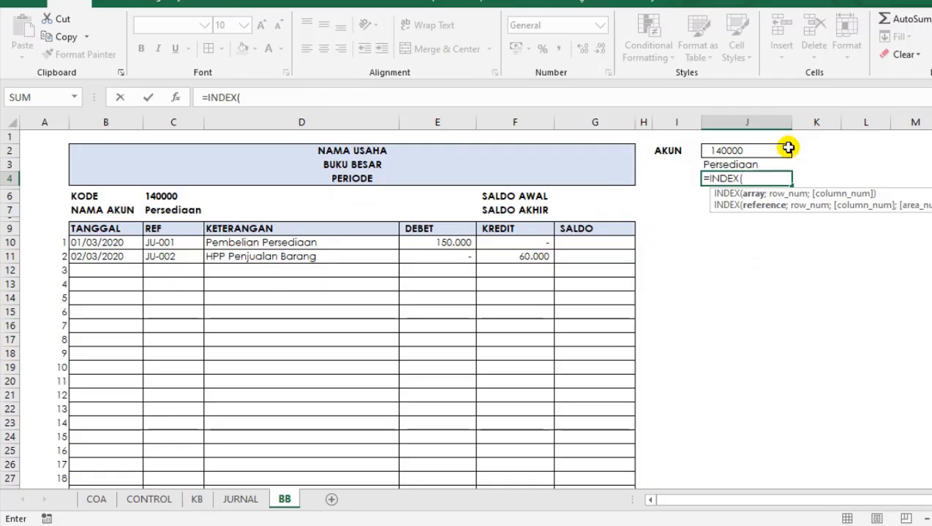
type("$N")
key("BackSpace")
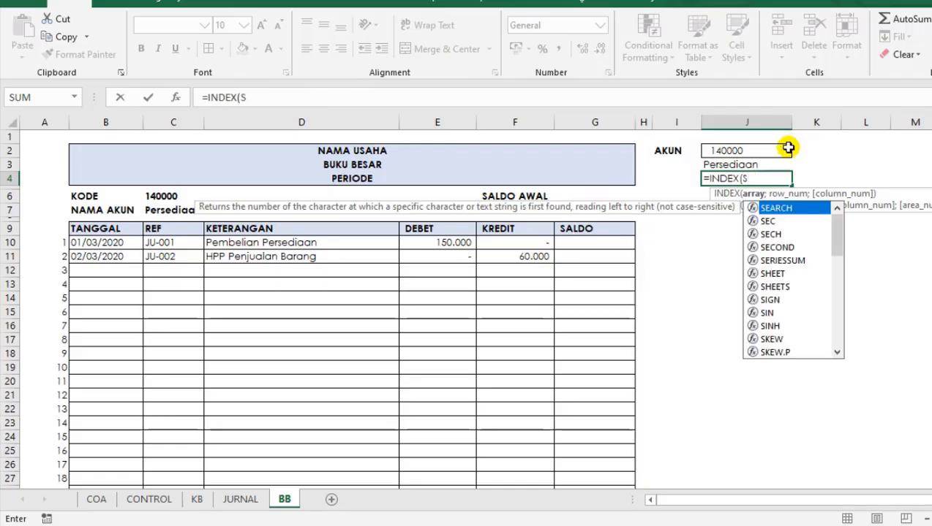
key("BackSpace")
type("$A")
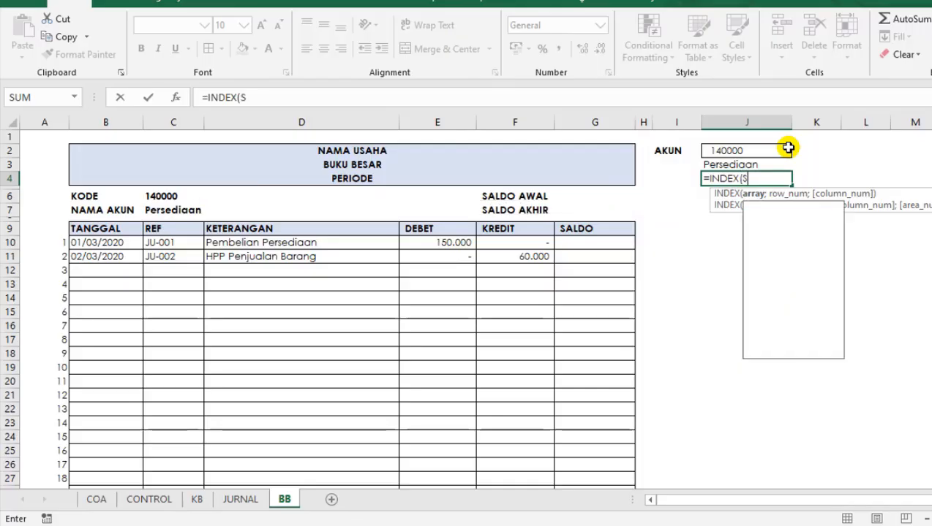
key("BackSpace")
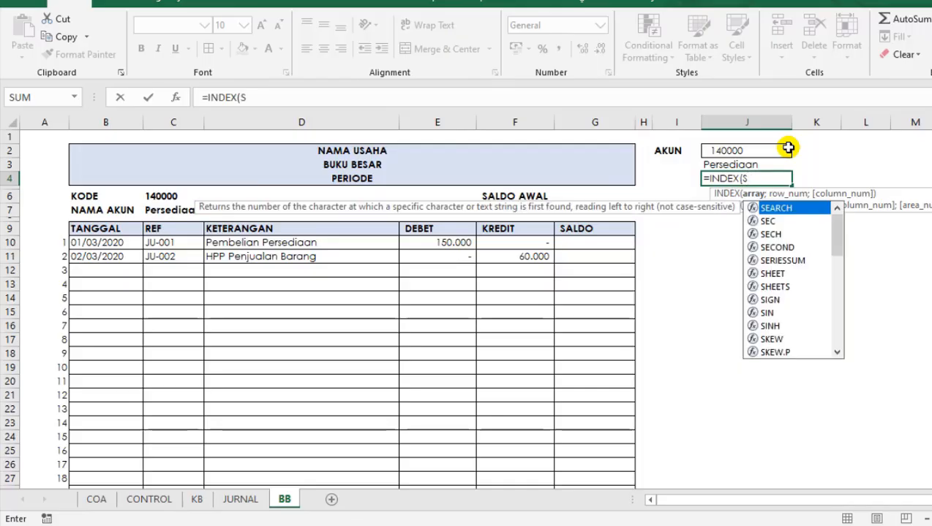
type("N")
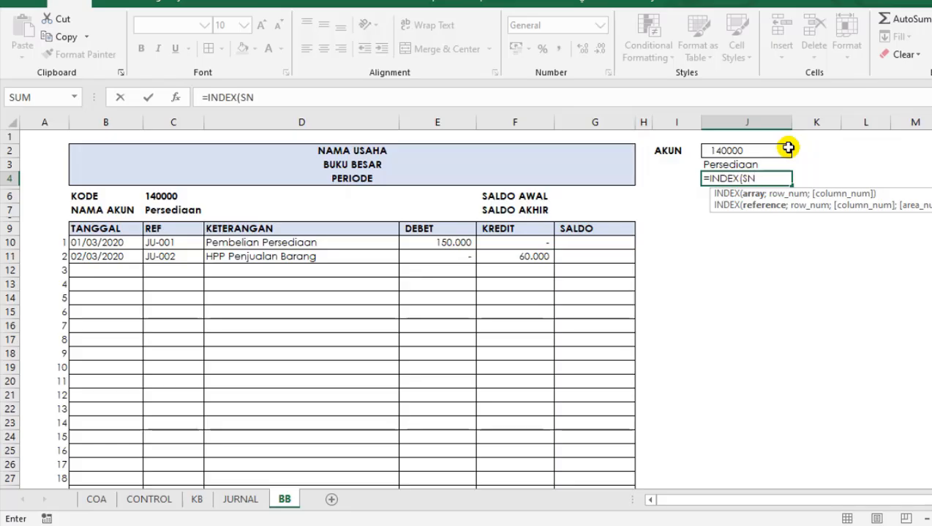
key("BackSpace")
key("BackSpace")
key("BackSpace")
key("BackSpace")
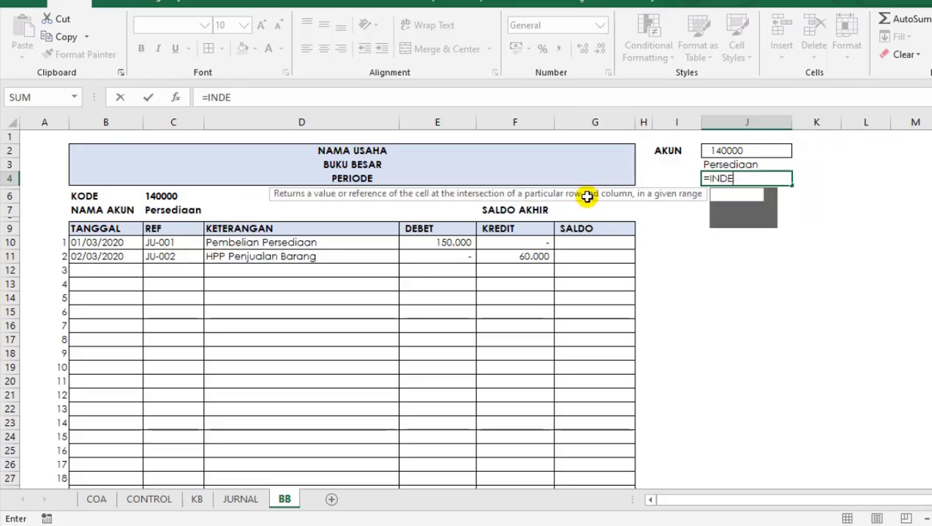
key("Escape")
Look up the normal balance range's name and begin an INDEX formula in J4 with sldnormal as its array.
left_click(599, 277)
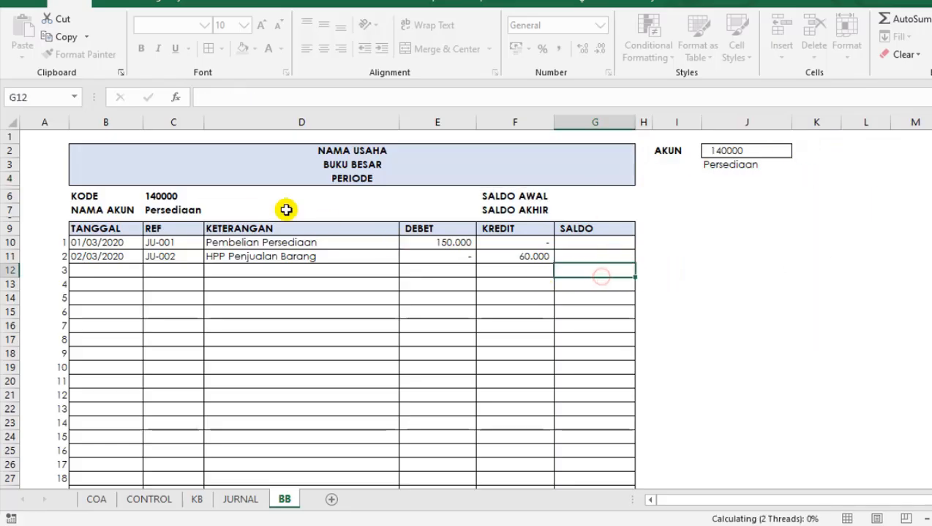
left_click(74, 97)
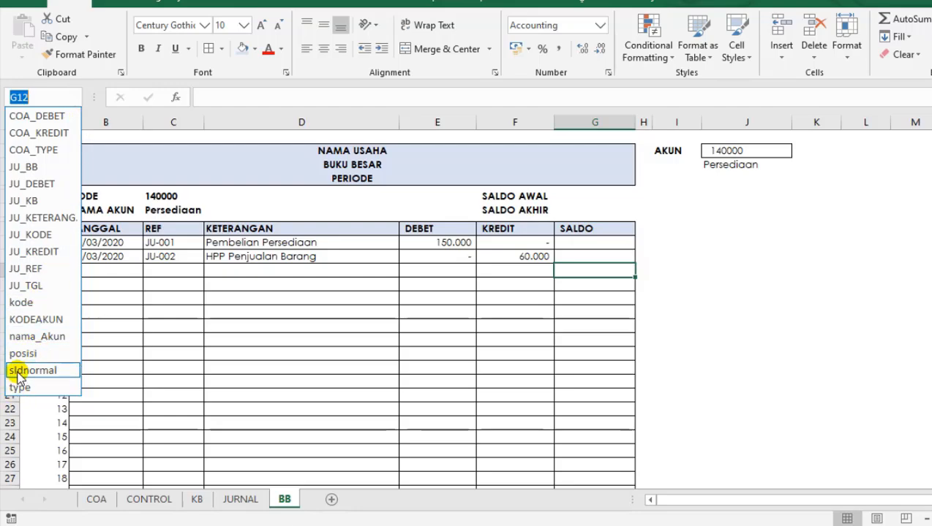
left_click(769, 160)
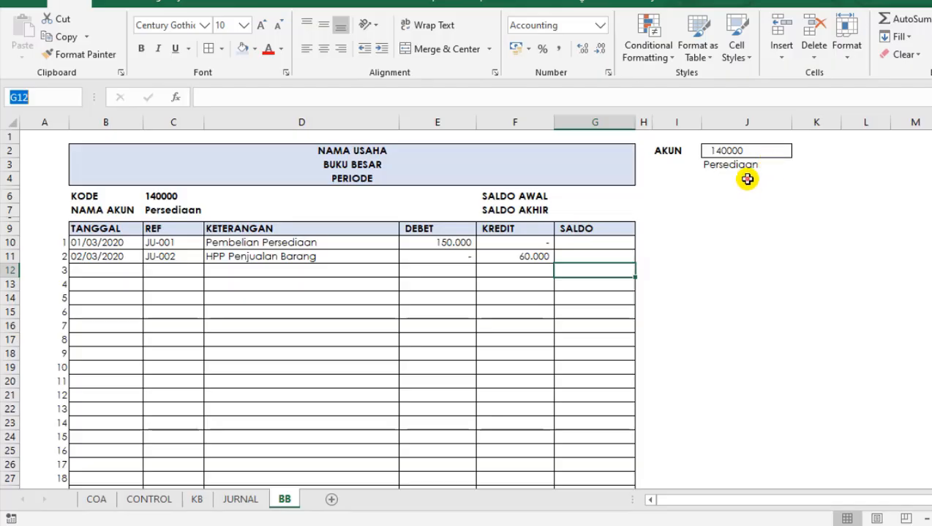
left_click(749, 179)
type("=INDE")
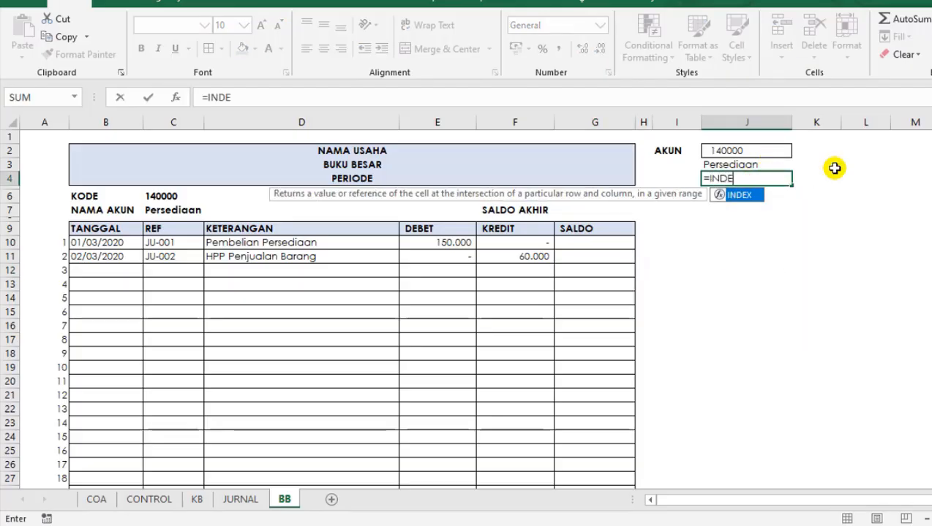
type("X(SLD")
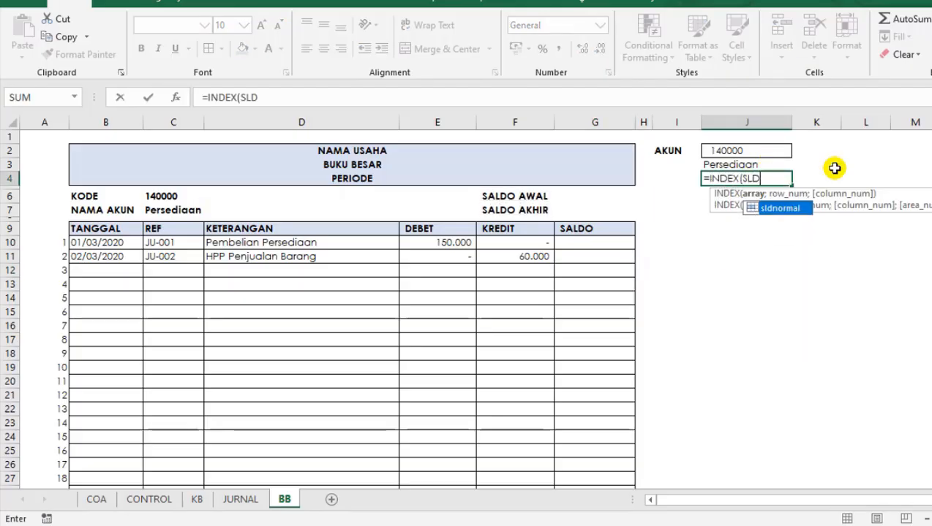
key("Tab")
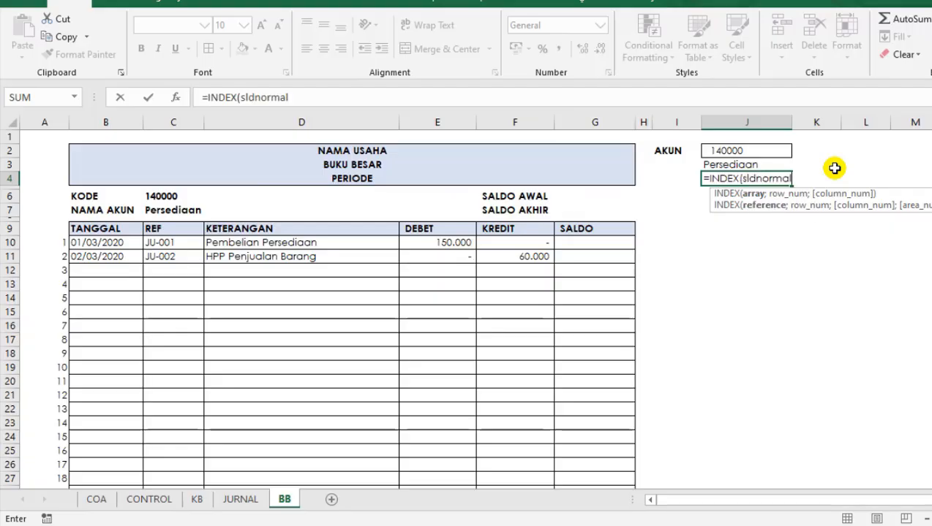
type(";")
left_click(322, 100)
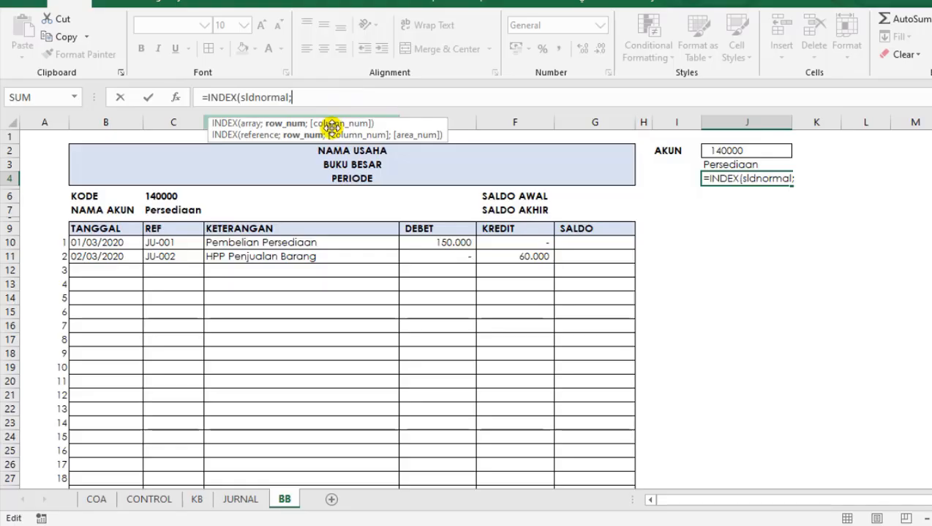
Complete the normal balance lookup in J4 as =INDEX(sldnormal;MATCH(J3;type;0)).
type("MATCH(")
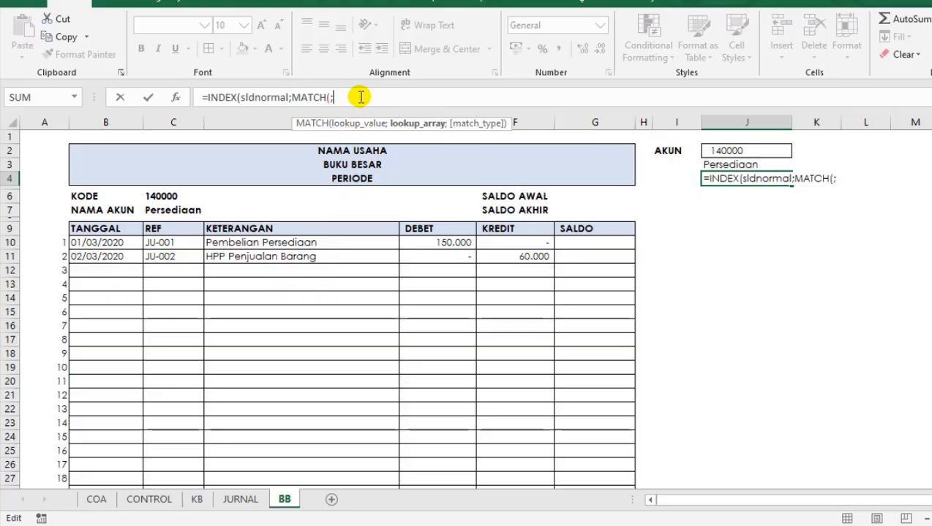
left_click(726, 164)
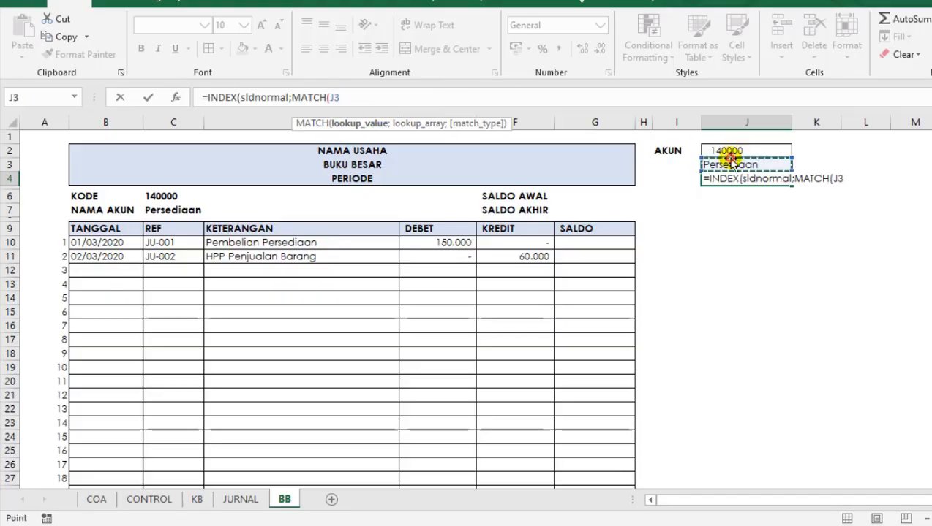
type(";")
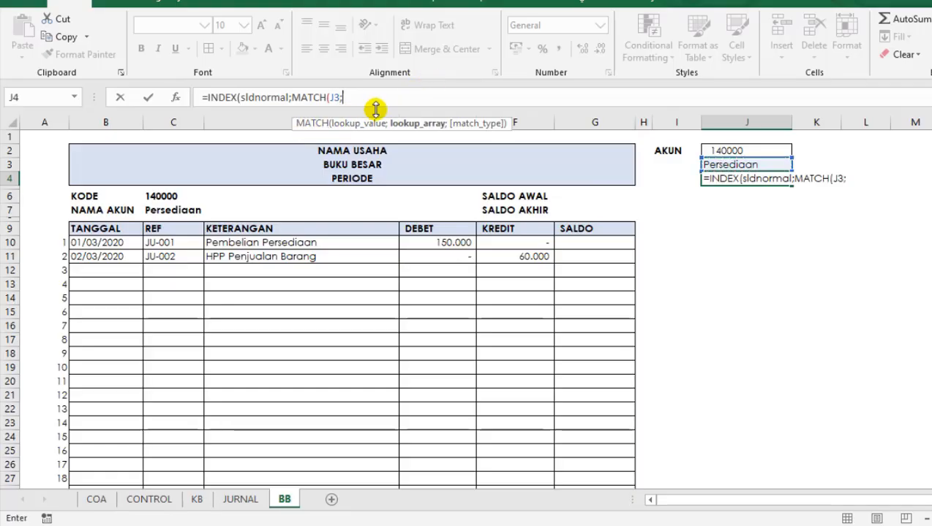
type("TY")
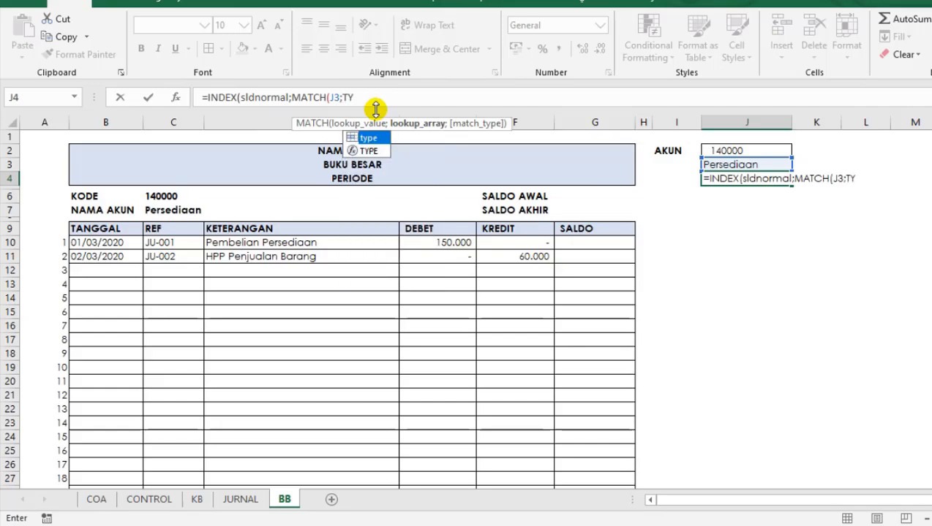
key("Tab")
type(";")
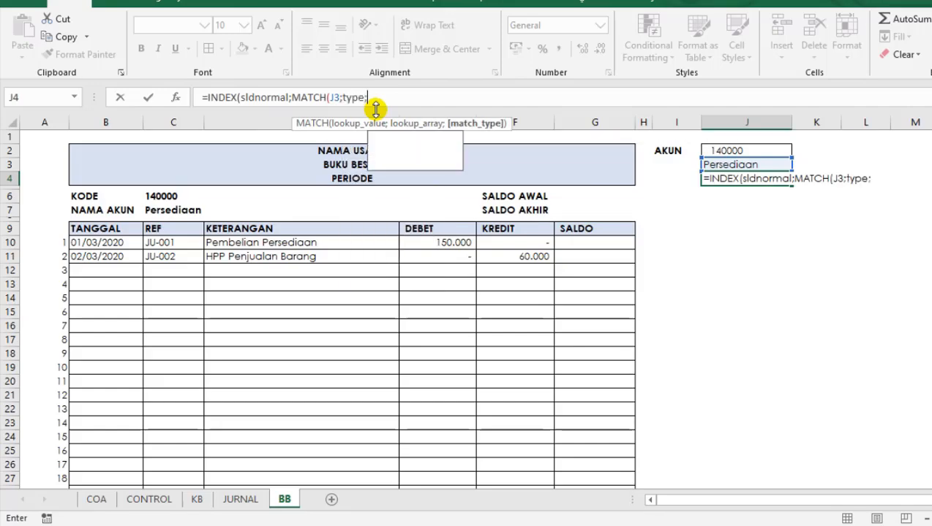
type("0)")
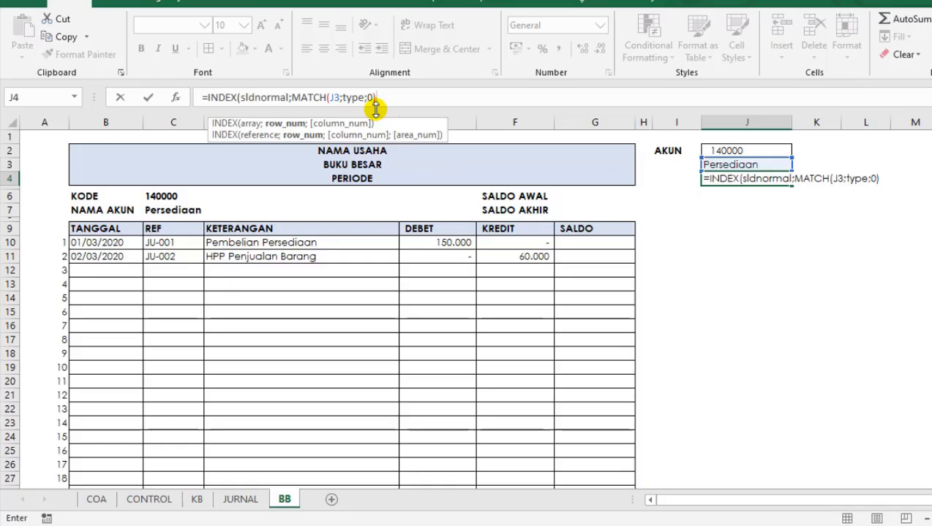
type(")")
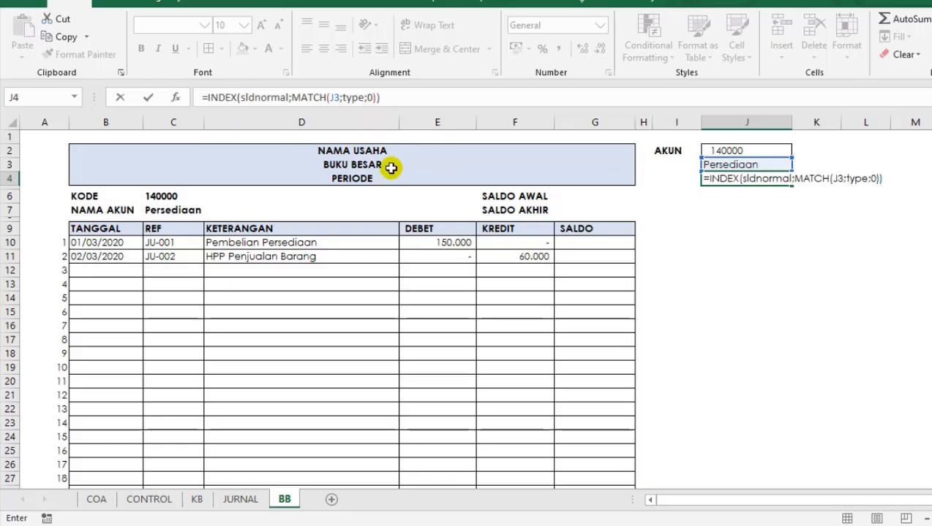
key("Return")
key("Up")
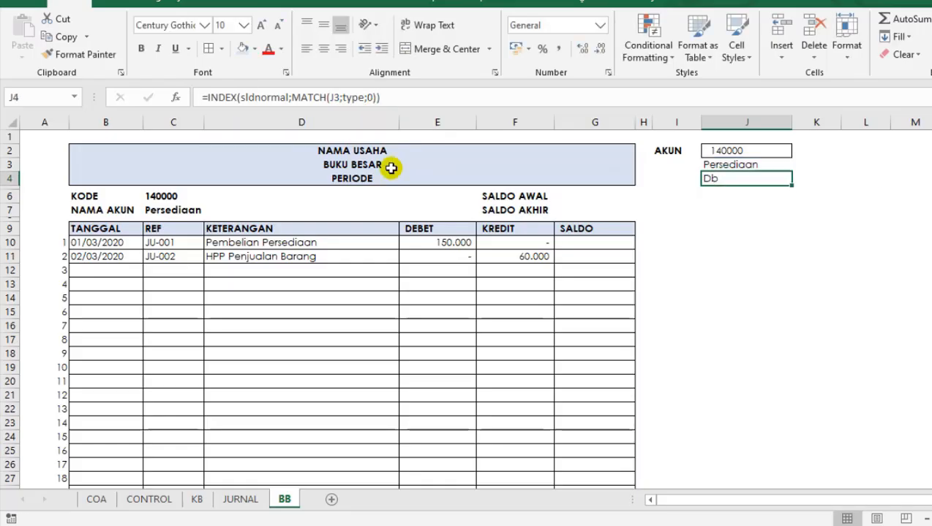
key("Down")
key("Up")
key("Left")
key("Left")
key("Left")
key("Down")
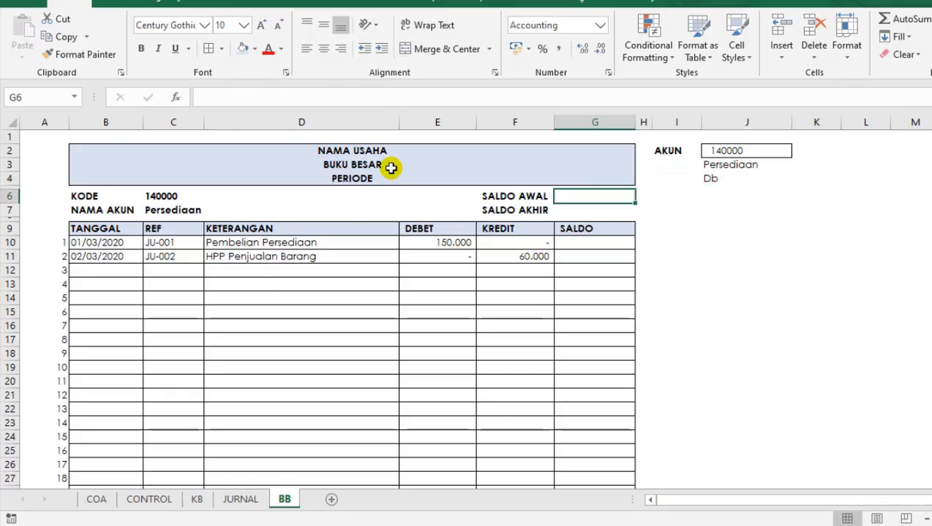
key("Down")
key("Right")
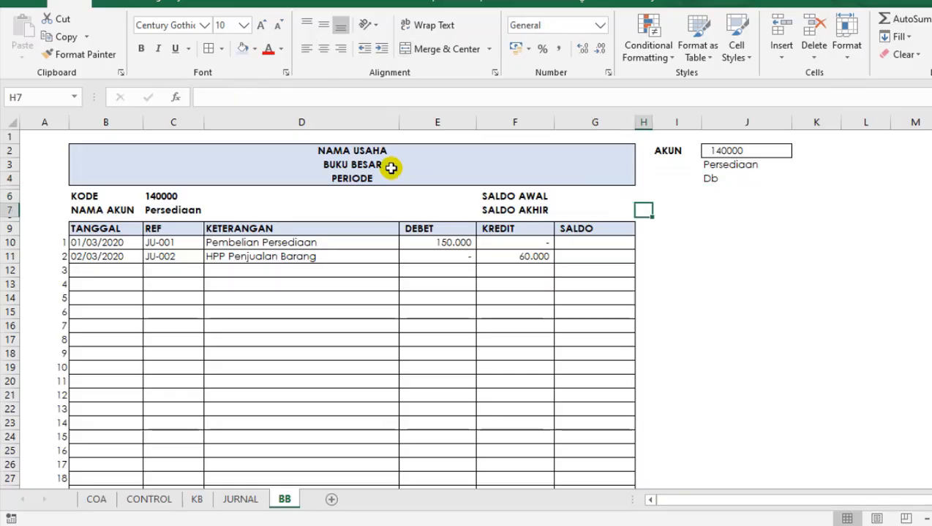
key("Right")
key("Right")
Begin an INDEX formula in J6, below the normal balance lookup, with COA_DEBET as its array.
key("Up")
key("Up")
key("Down")
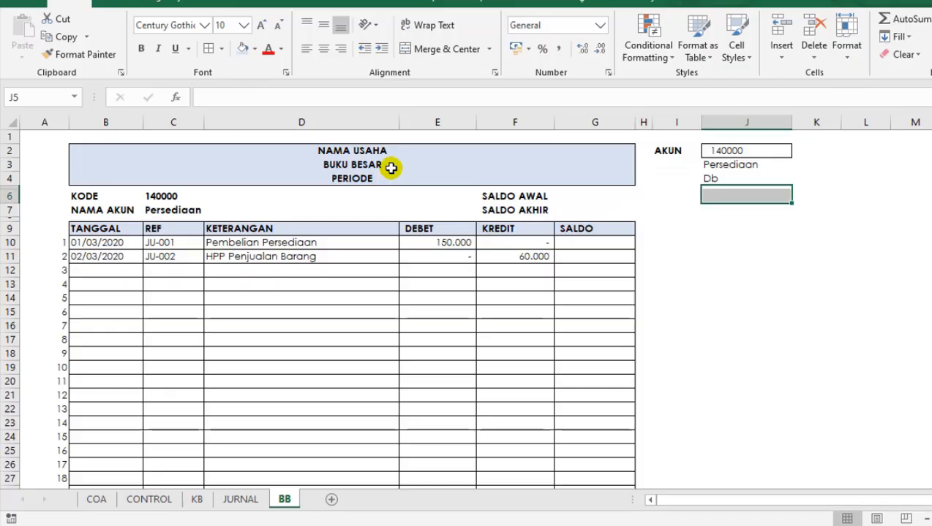
key("shift+Down")
key("shift+Up")
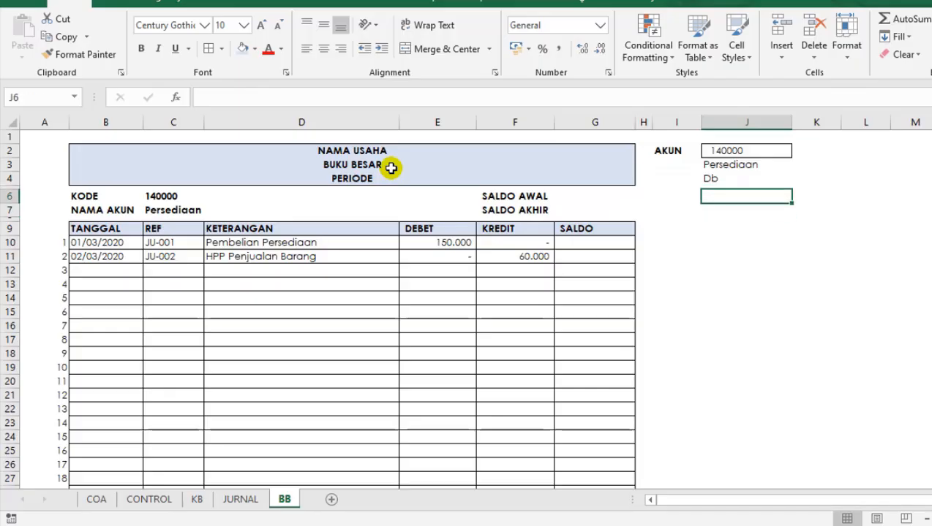
key("shift+Down")
key("shift+Up")
type("=INDE")
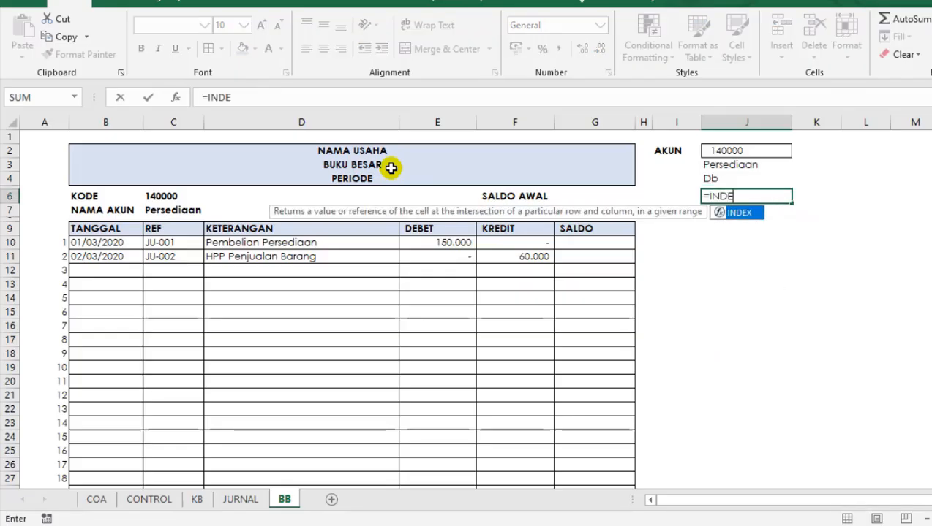
type("X(")
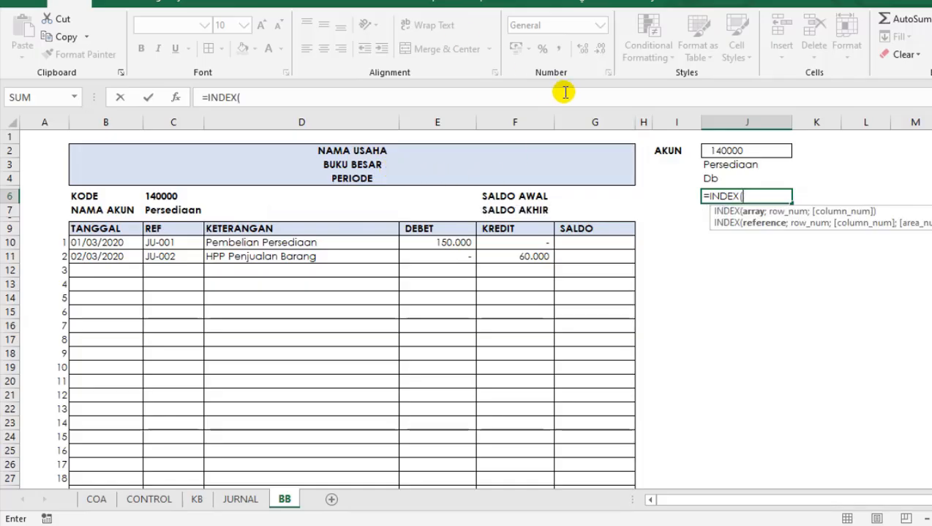
type("COA")
key("Tab")
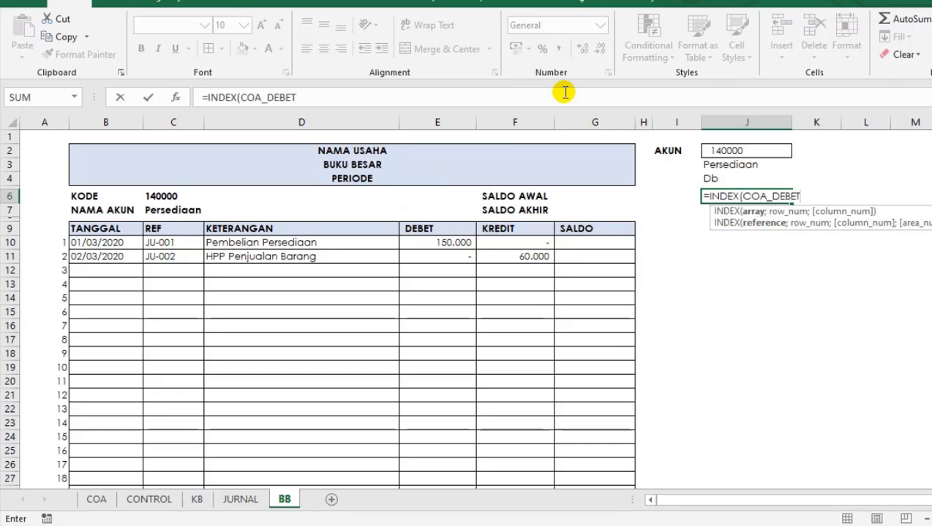
type(";")
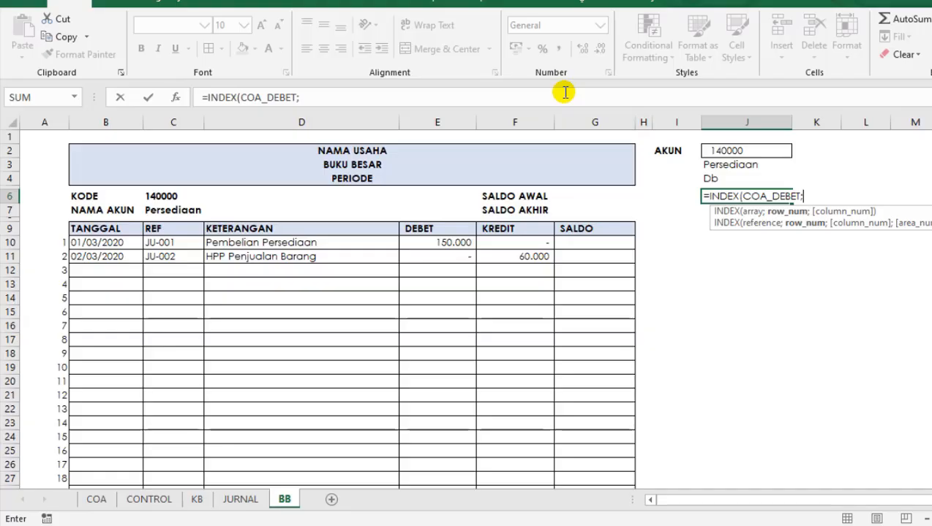
type("MATC")
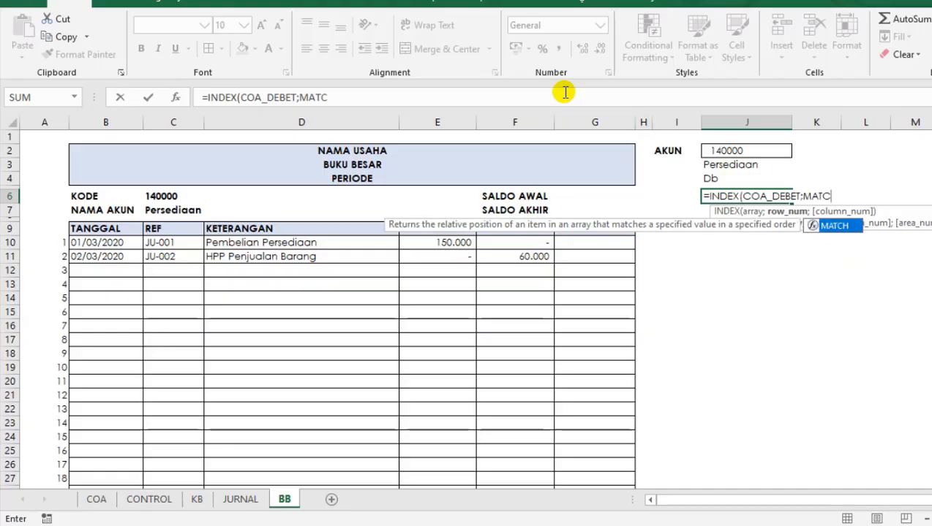
Complete the opening debit lookup in J6 as =INDEX(COA_DEBET;MATCH(J2;kode;0)).
key("Tab")
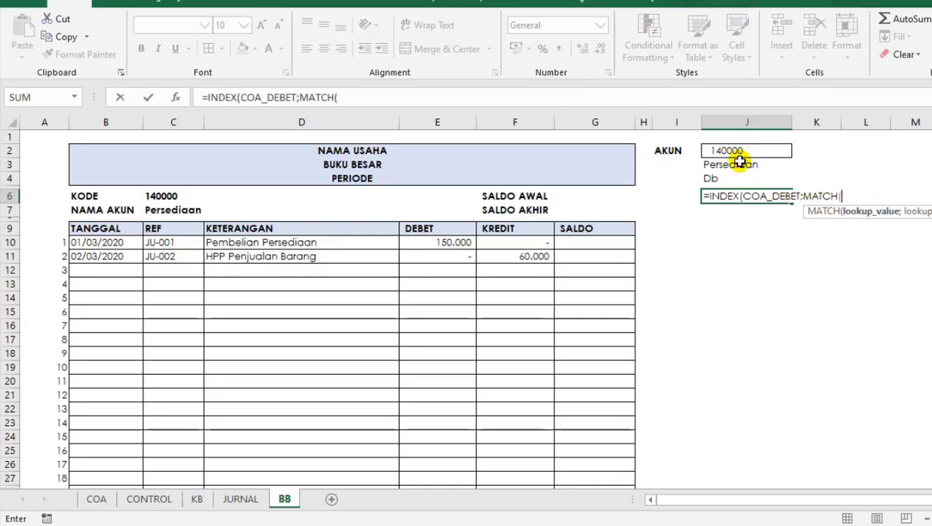
left_click(721, 181)
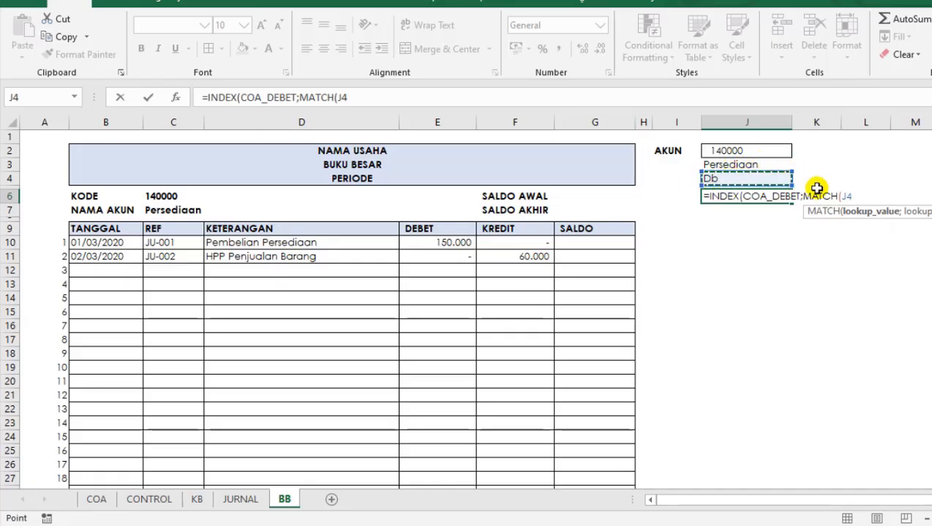
left_click(729, 152)
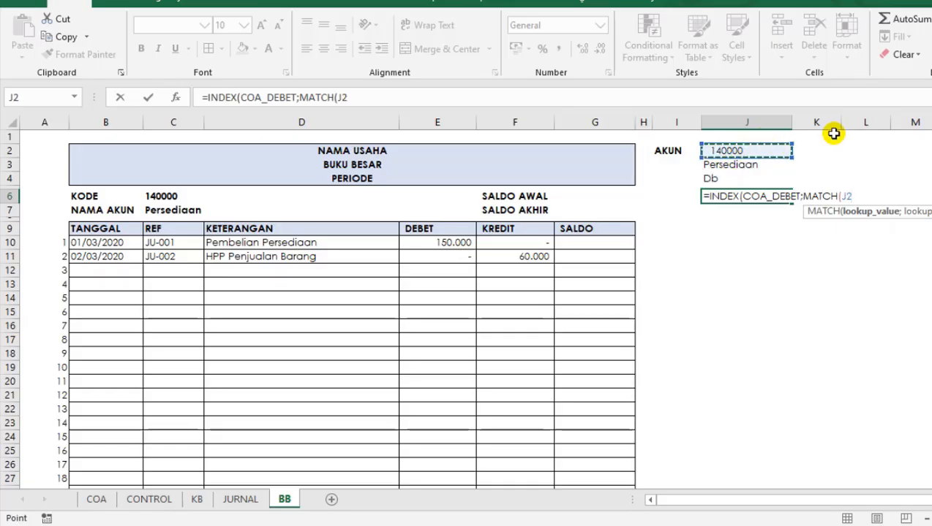
type(";")
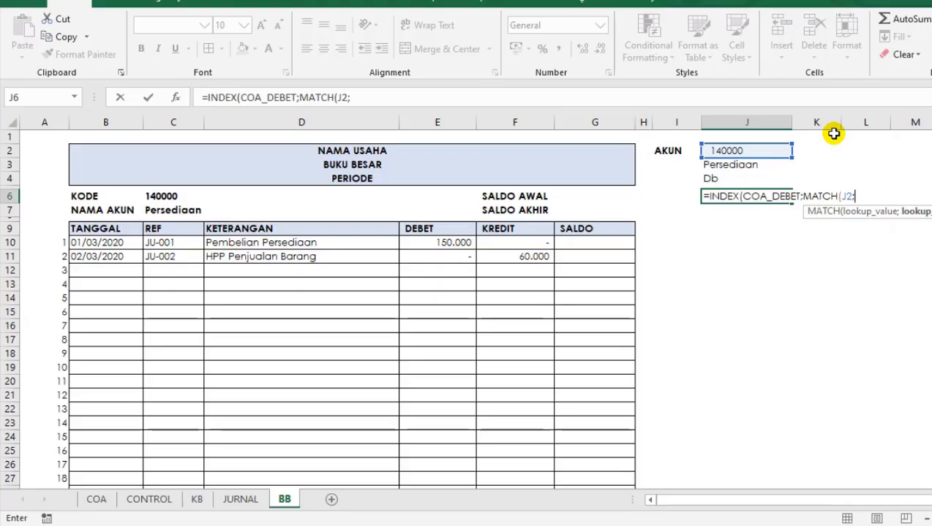
type("CO")
key("BackSpace")
key("BackSpace")
type("KO")
key("Tab")
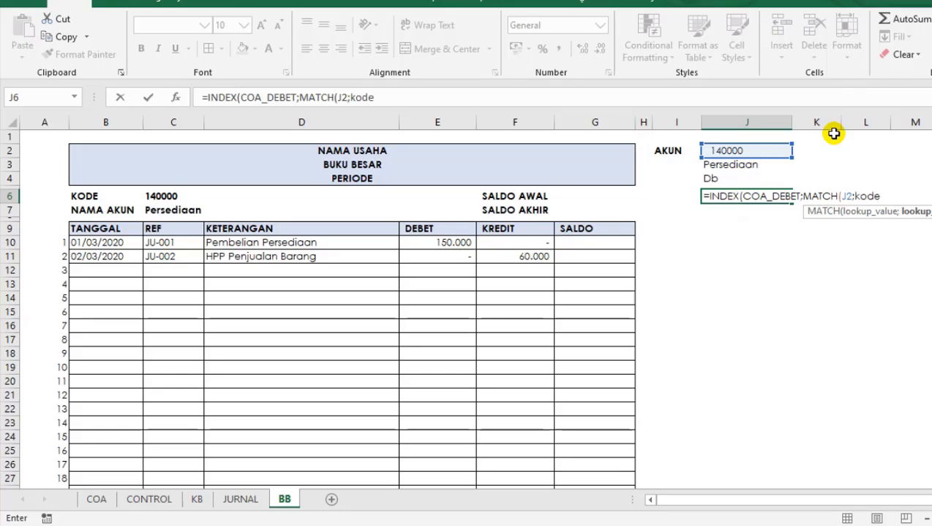
type(";0")
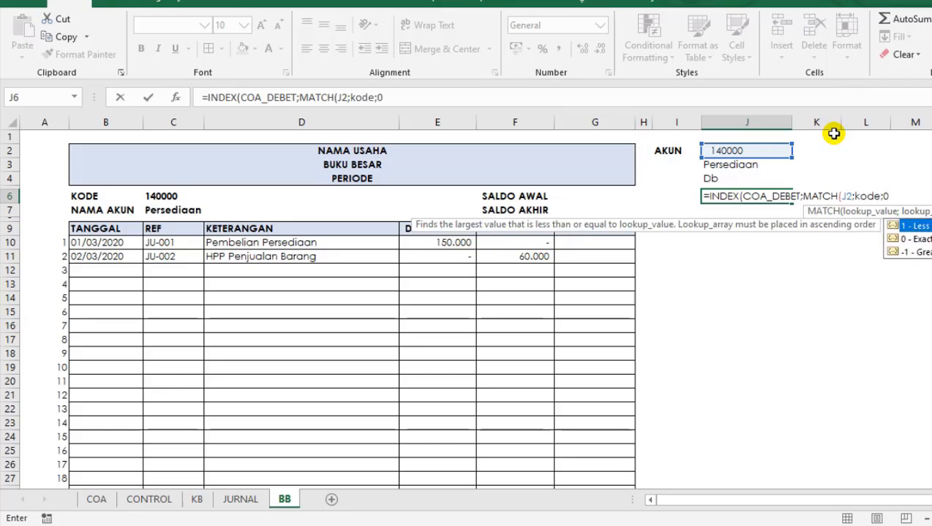
type(")")
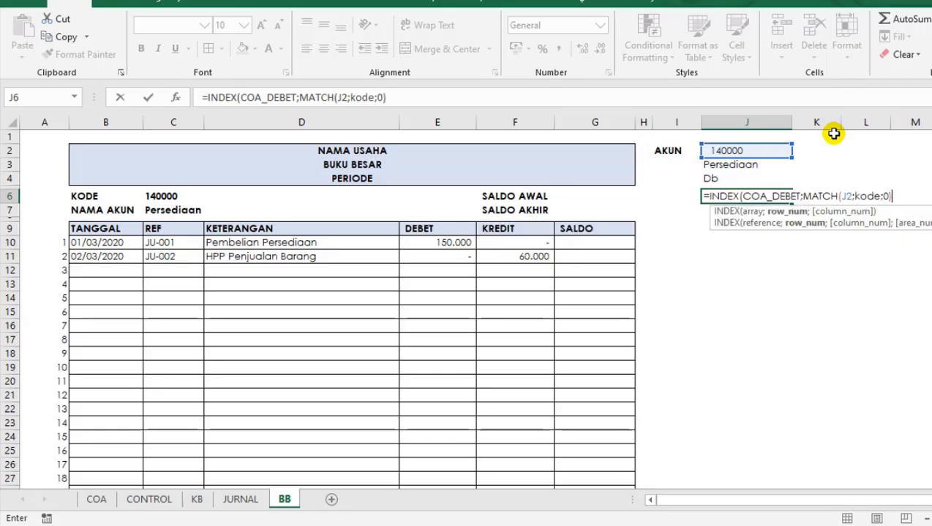
left_click(412, 93)
type(")")
key("Return")
Copy the text of the opening debit formula in J6 and paste it into J7, keeping its reference to J2.
left_click(726, 178)
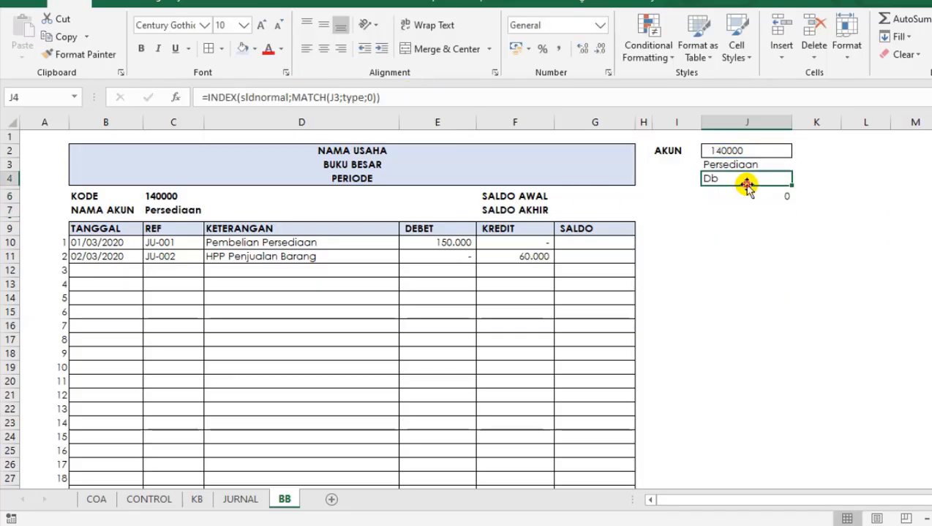
left_click(740, 195)
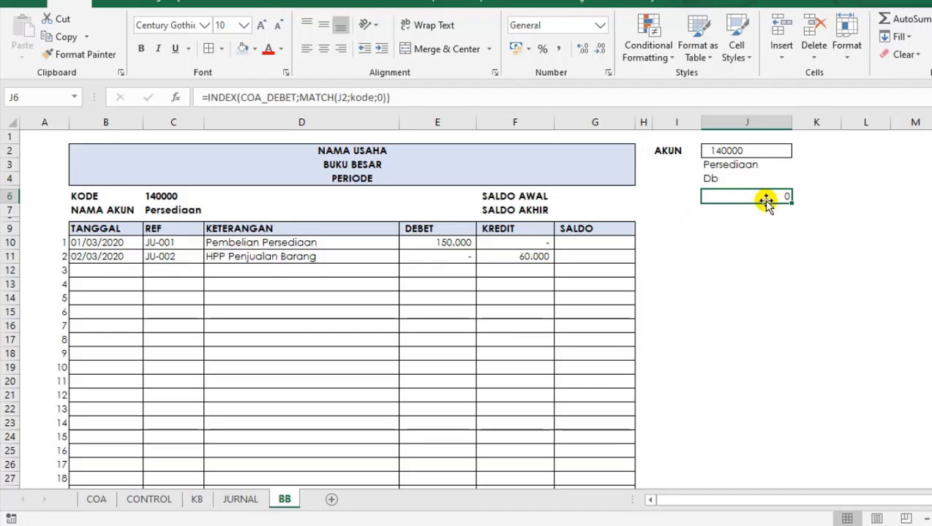
left_click(758, 211)
left_click(764, 195)
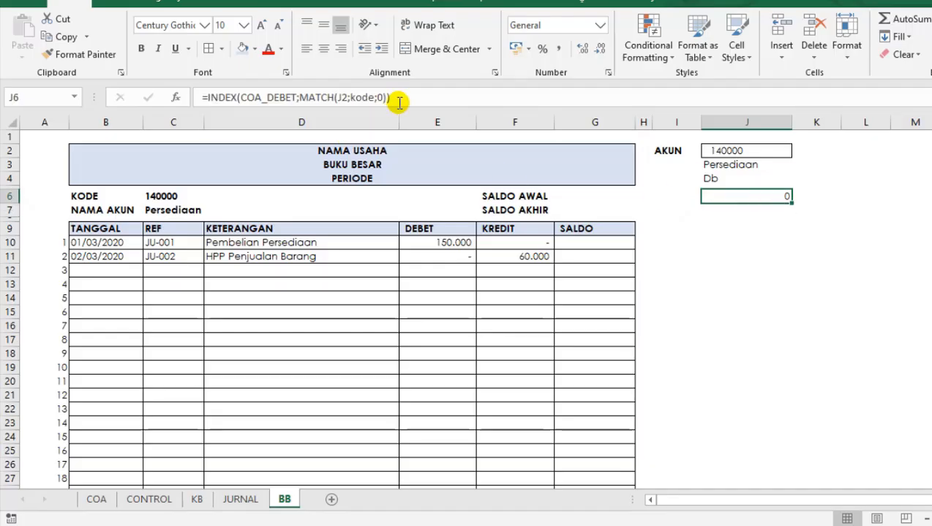
left_click_drag(393, 98, 299, 98)
left_click_drag(178, 100, 208, 116)
key("ctrl+c")
key("Escape")
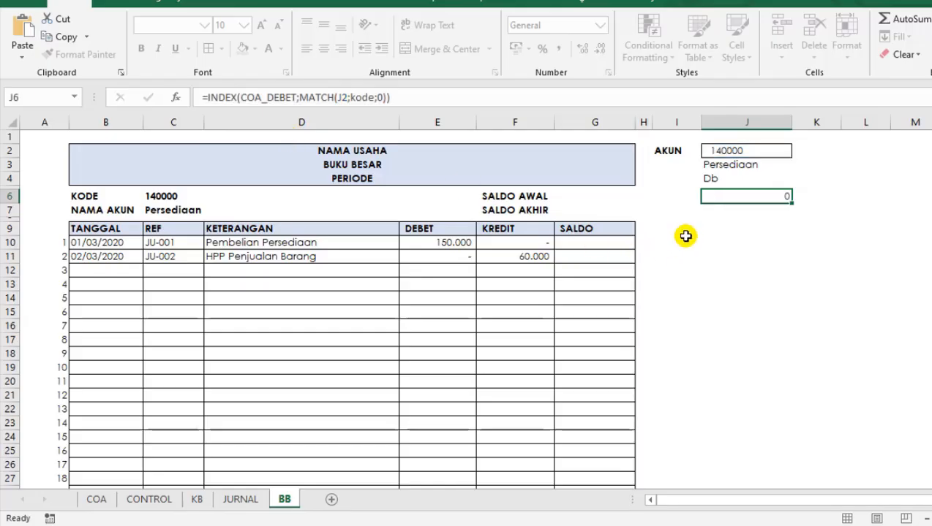
left_click(719, 210)
key("ctrl+v")
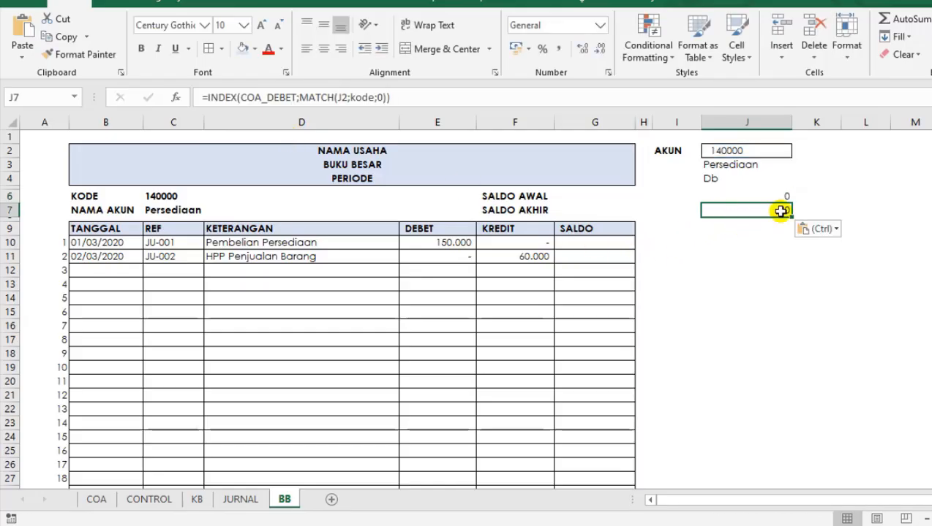
Change the INDEX array in the J7 formula to COA_KREDIT for the opening credit lookup.
left_click(297, 97)
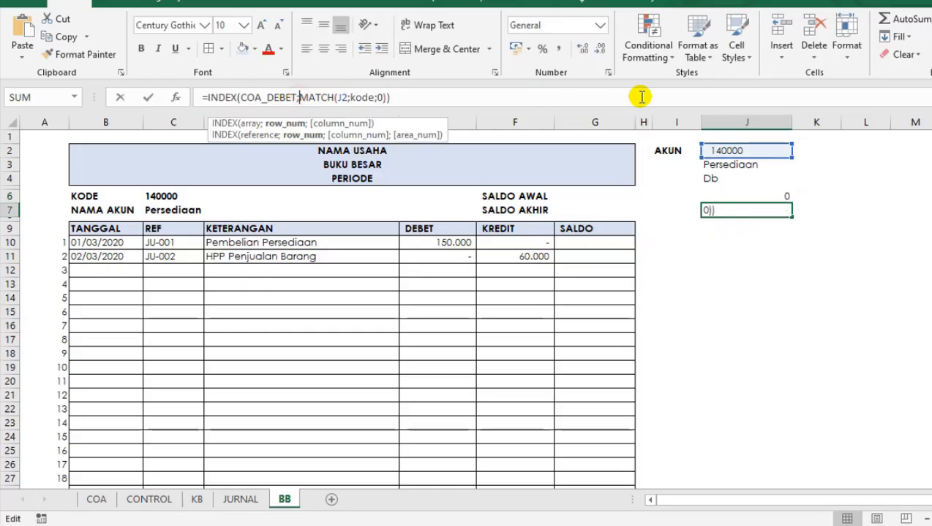
key("BackSpace")
key("BackSpace")
key("BackSpace")
key("BackSpace")
key("BackSpace")
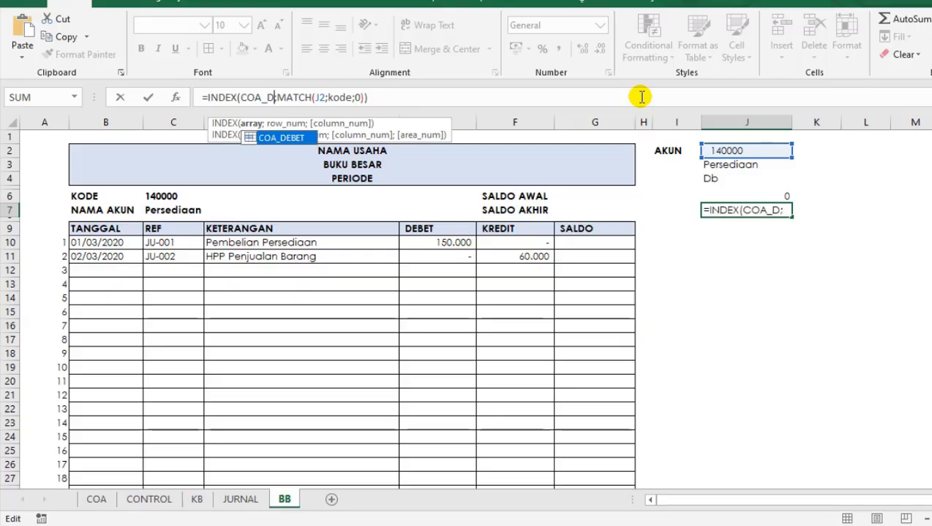
key("Down")
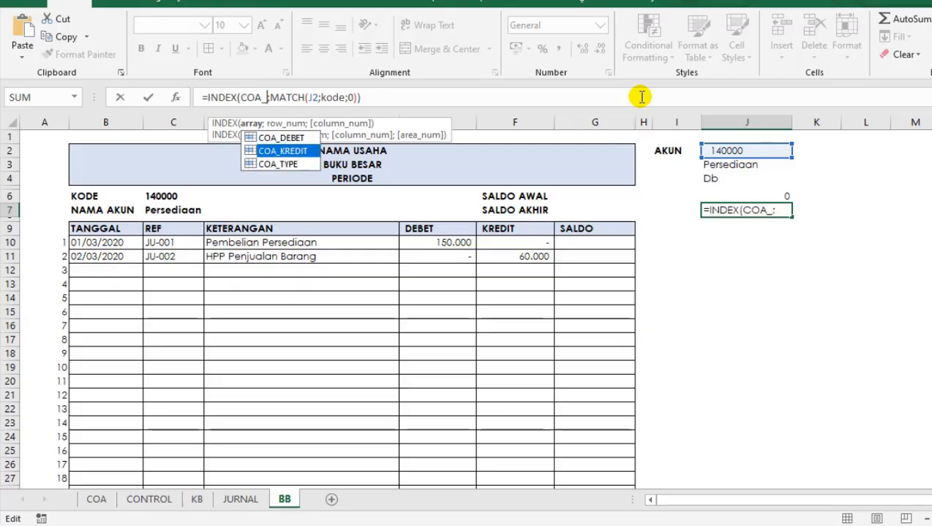
key("Tab")
key("Return")
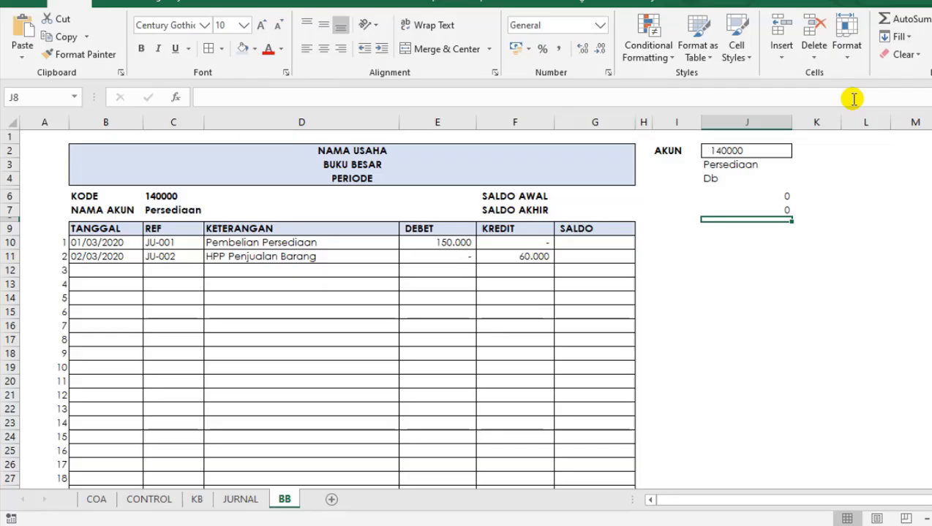
Switch the AKUN code in J2 to 110000 to test the opening balance lookups.
left_click(752, 150)
left_click(797, 151)
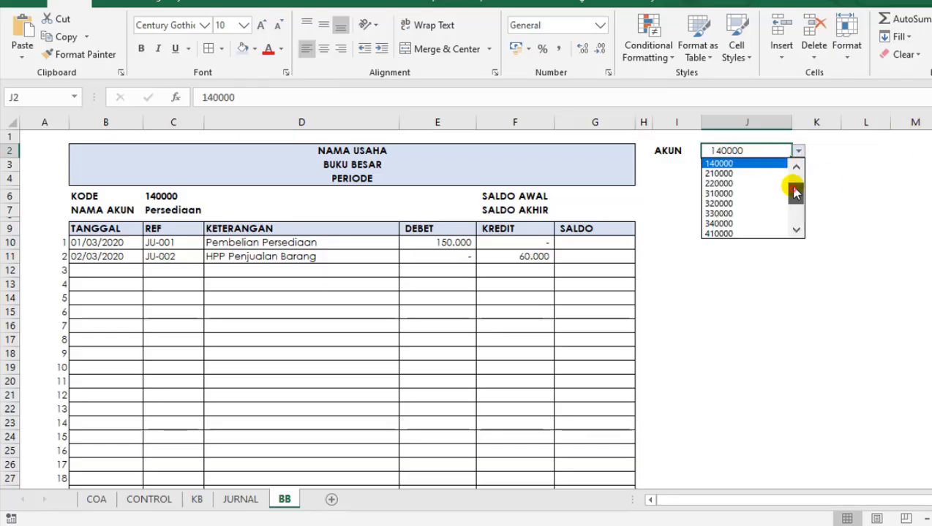
scroll(792, 191, "up", 2)
left_click(719, 165)
left_click(724, 255)
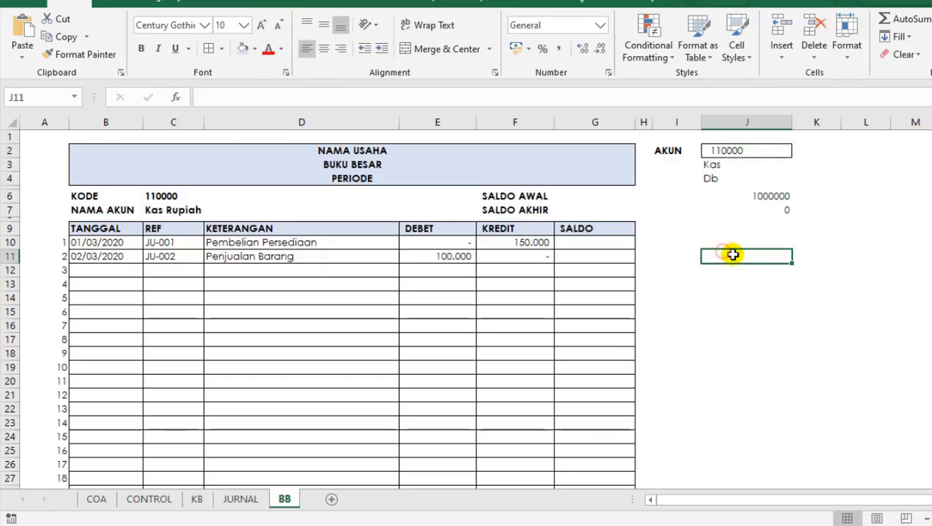
left_click(763, 196)
left_click(764, 208)
left_click(763, 197)
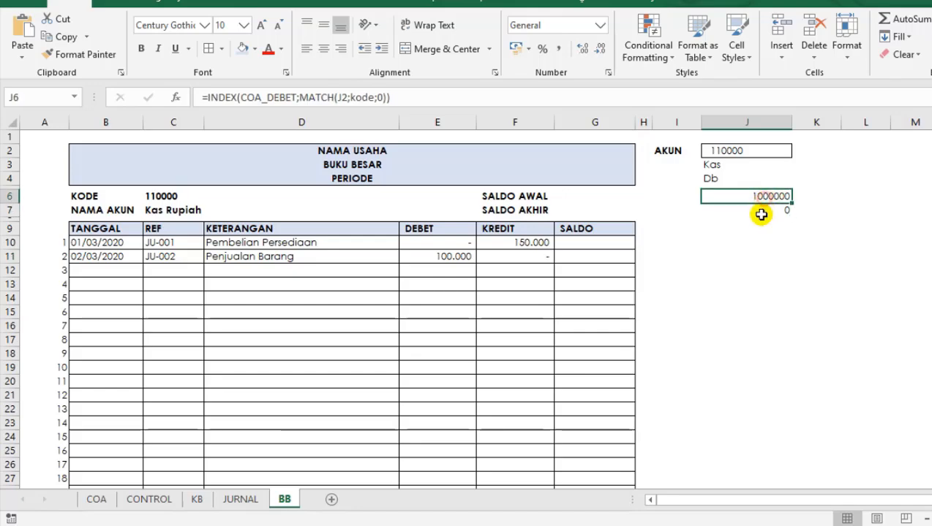
left_click(702, 212)
Start the SALDO AWAL formula in G6 with the normal balance test =IF(J4="DB";.
left_click(609, 199)
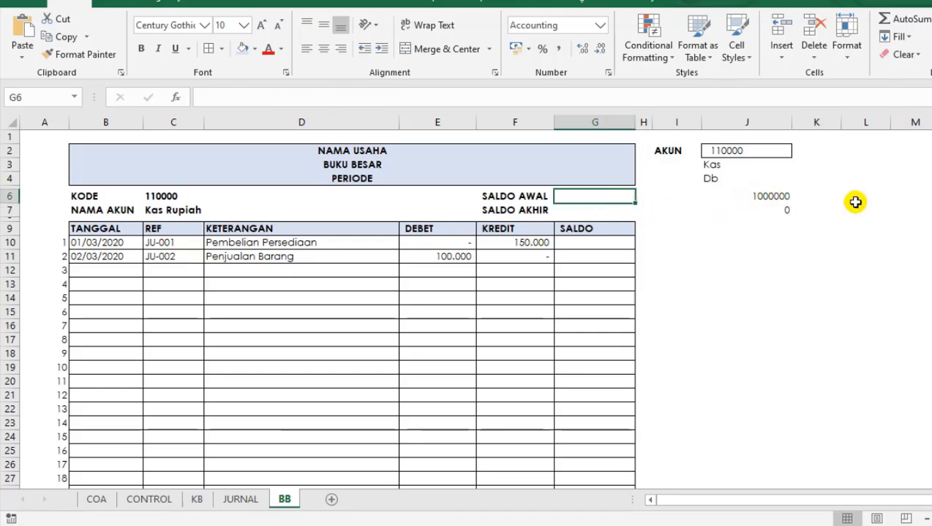
type("=")
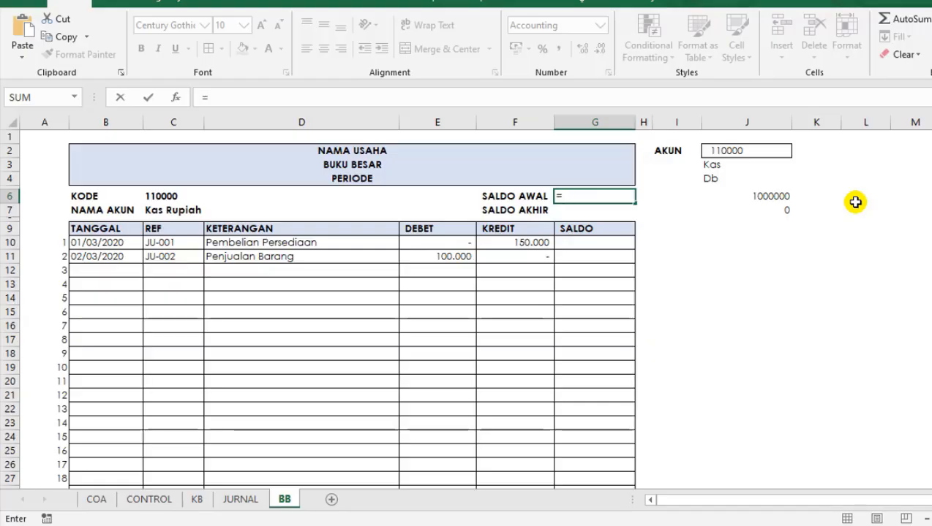
type("IF")
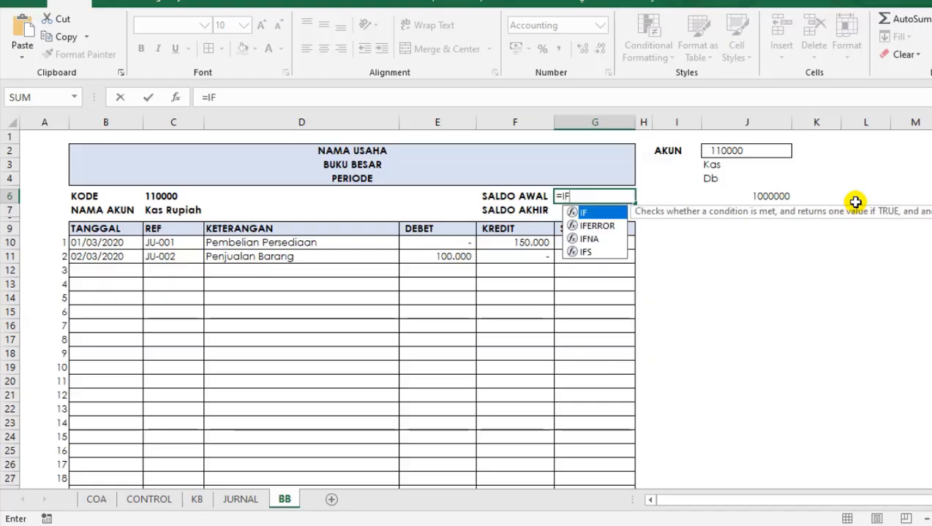
type("(")
left_click(709, 180)
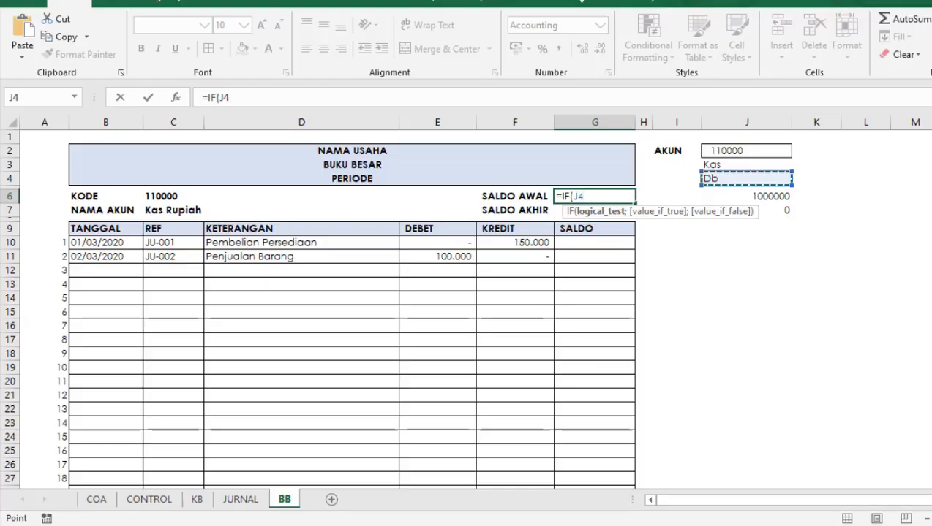
type("=")
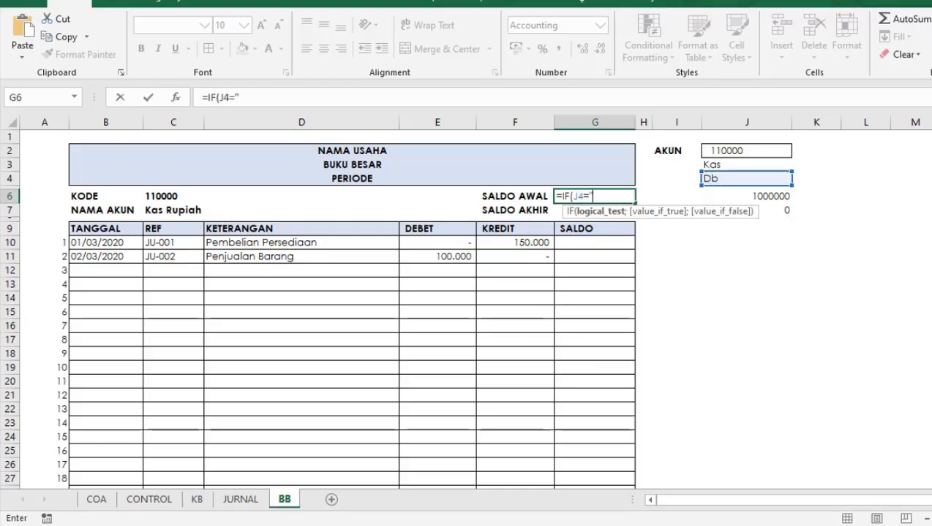
type("\"DB\"")
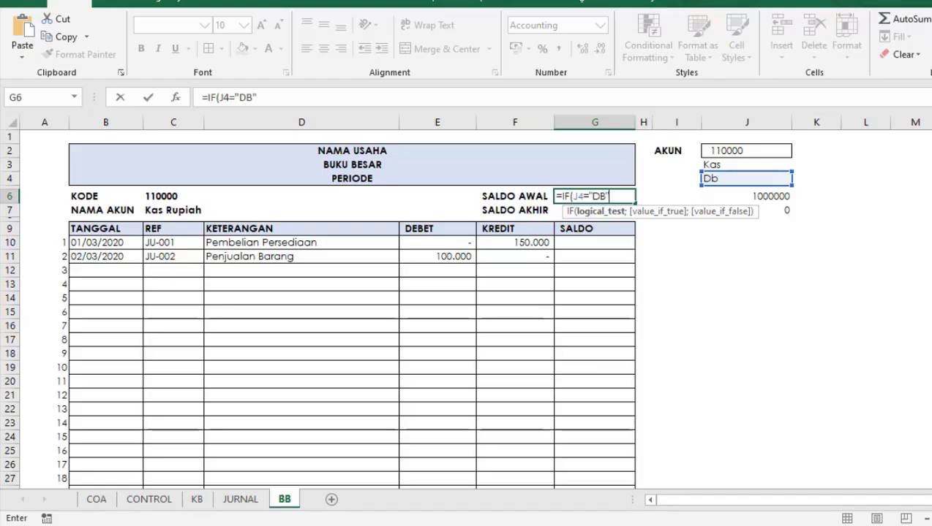
left_click(320, 101)
type(";")
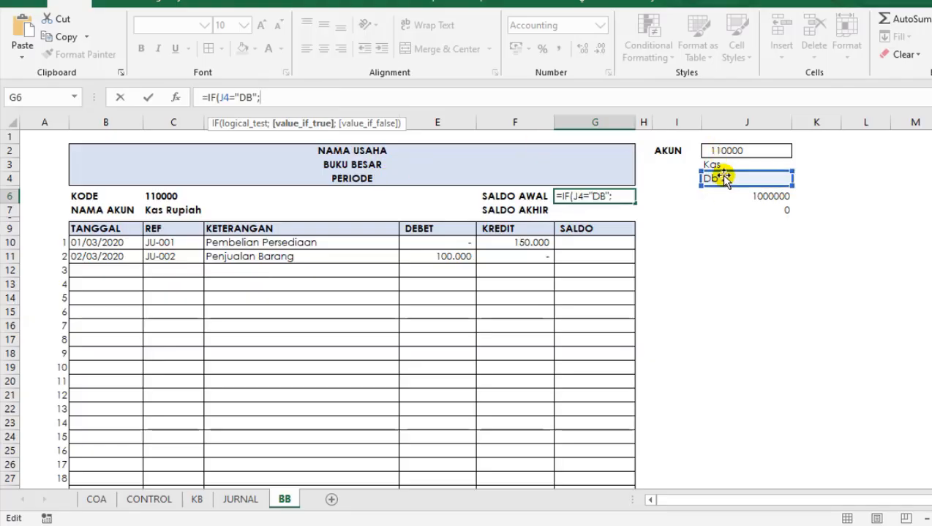
Complete the opening balance formula in G6 as =IF(J4="DB";J6-J7;J7-J6).
left_click(761, 198)
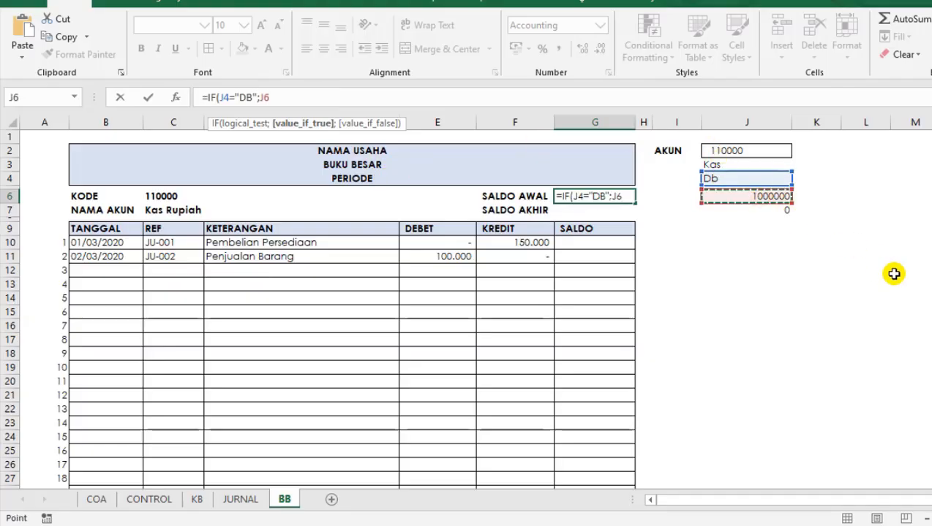
type("-")
left_click(772, 211)
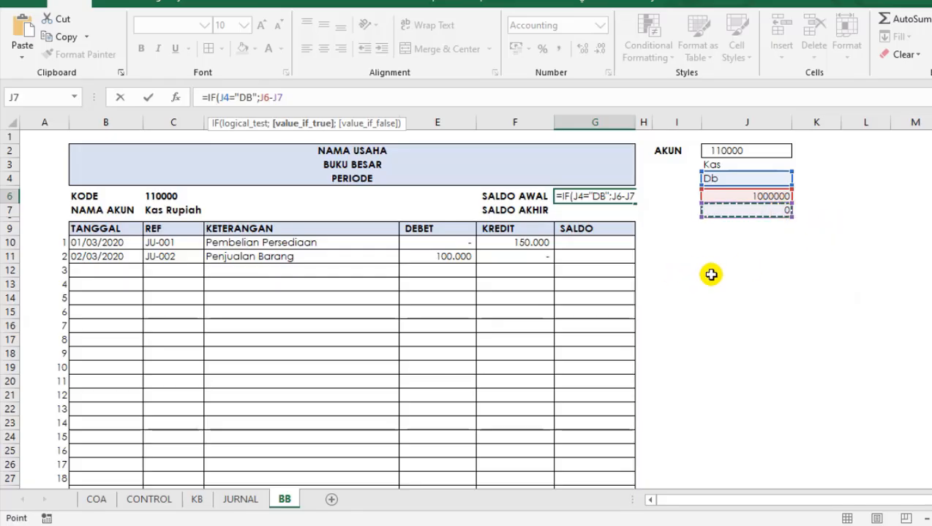
type(";")
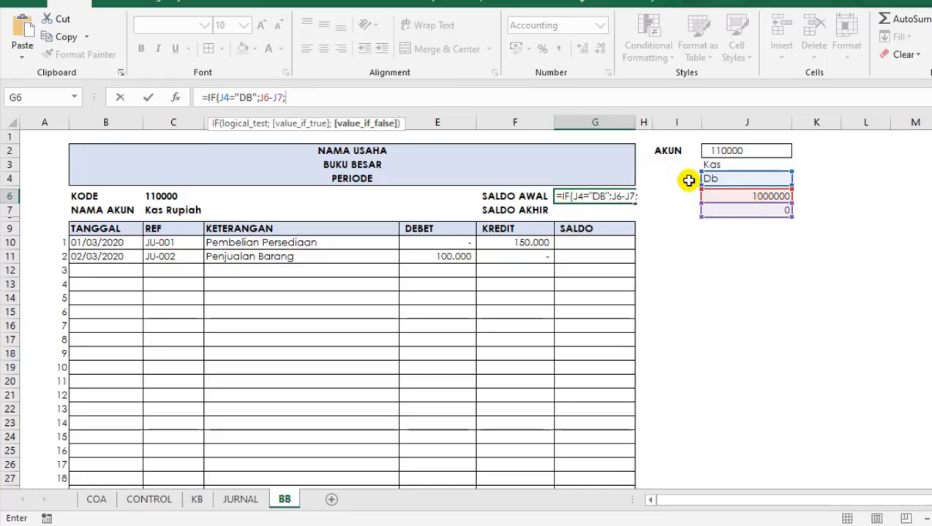
left_click(728, 209)
type("-")
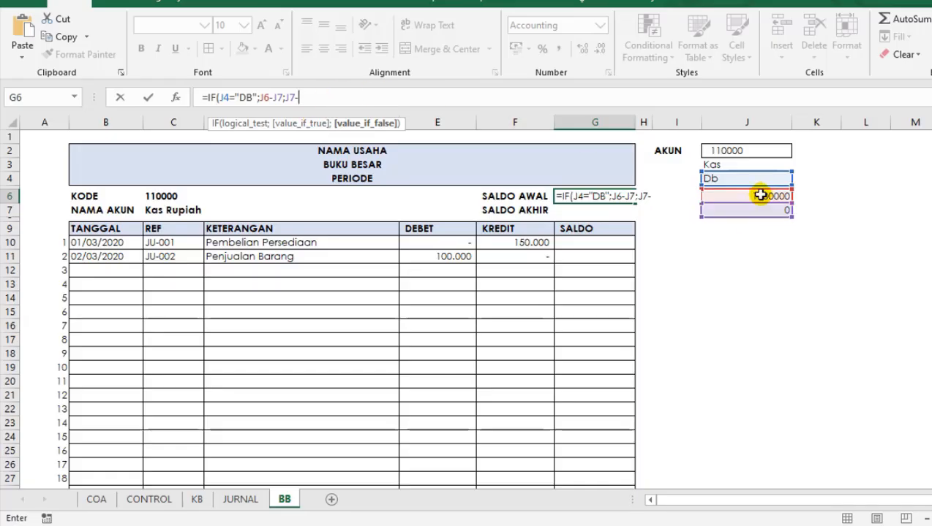
left_click(761, 195)
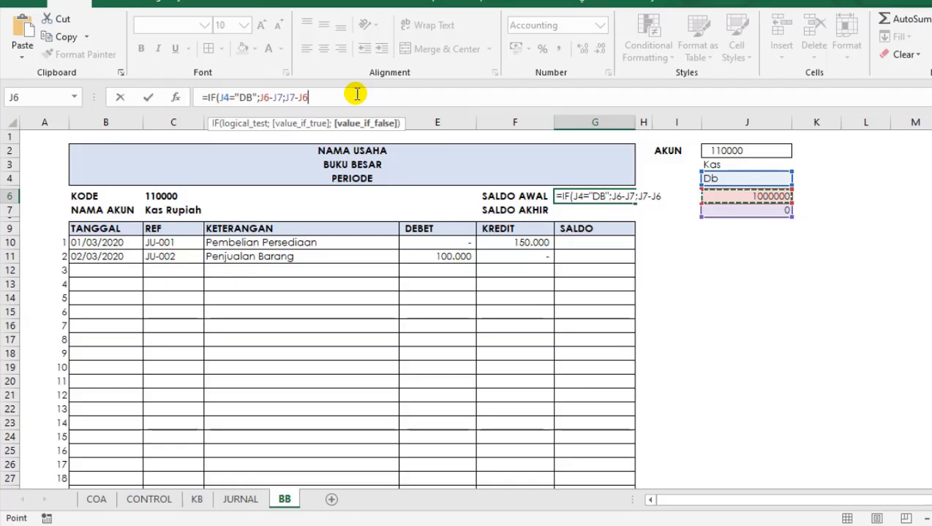
key("Return")
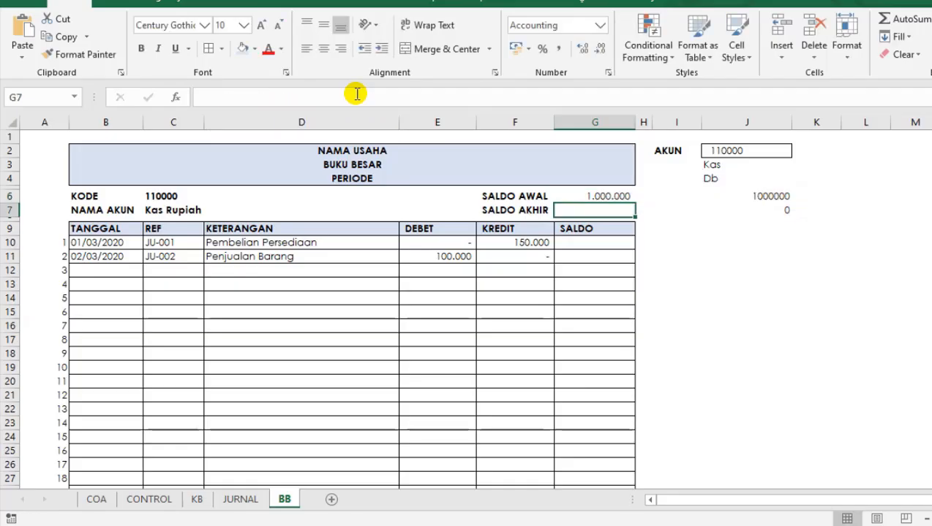
key("Up")
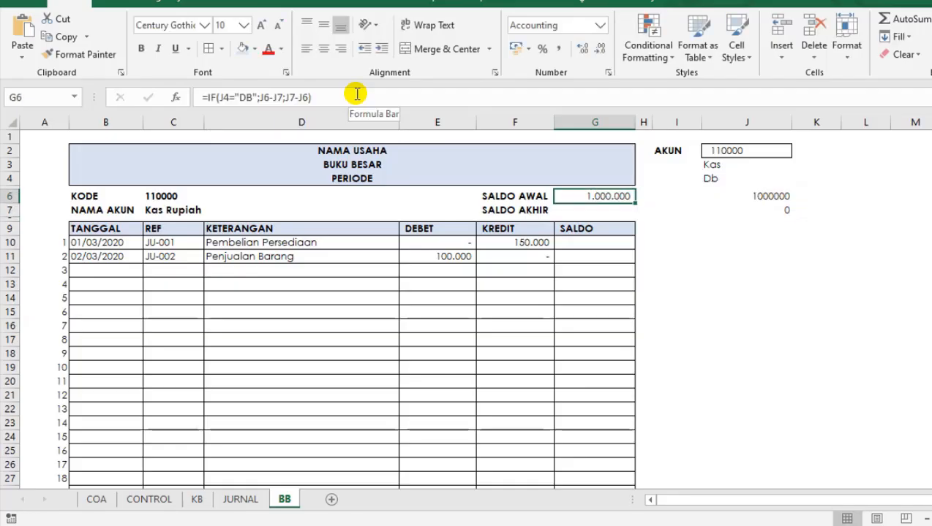
key("Down")
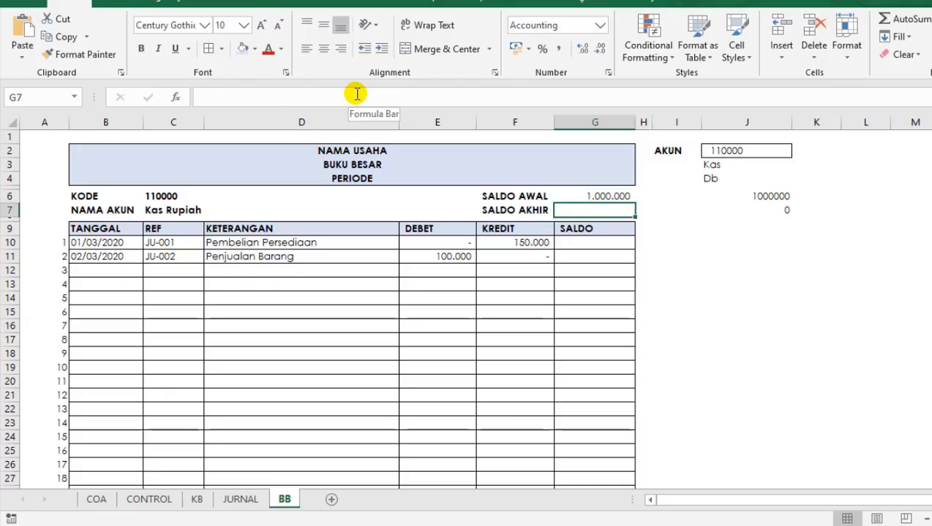
key("Left")
key("Left")
key("Down")
key("Right")
key("Right")
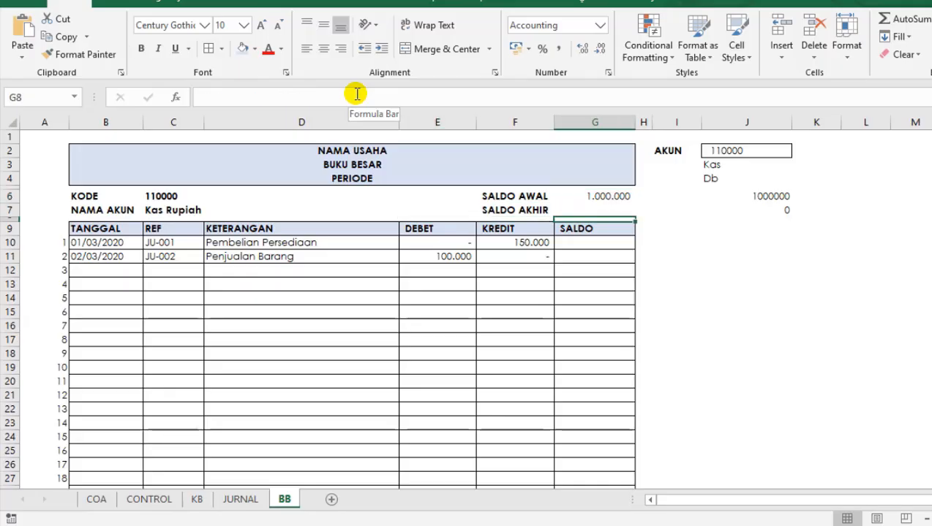
key("Down")
key("Down")
key("Up")
key("Down")
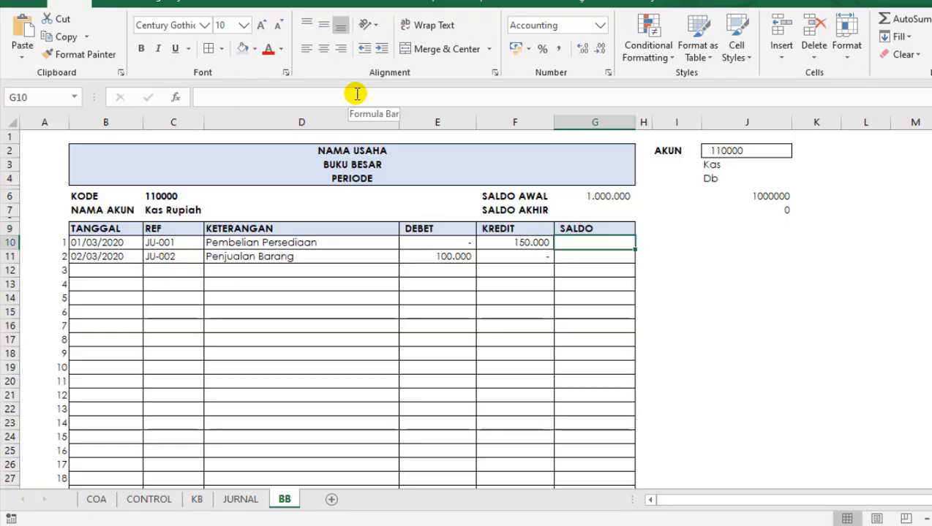
type("=")
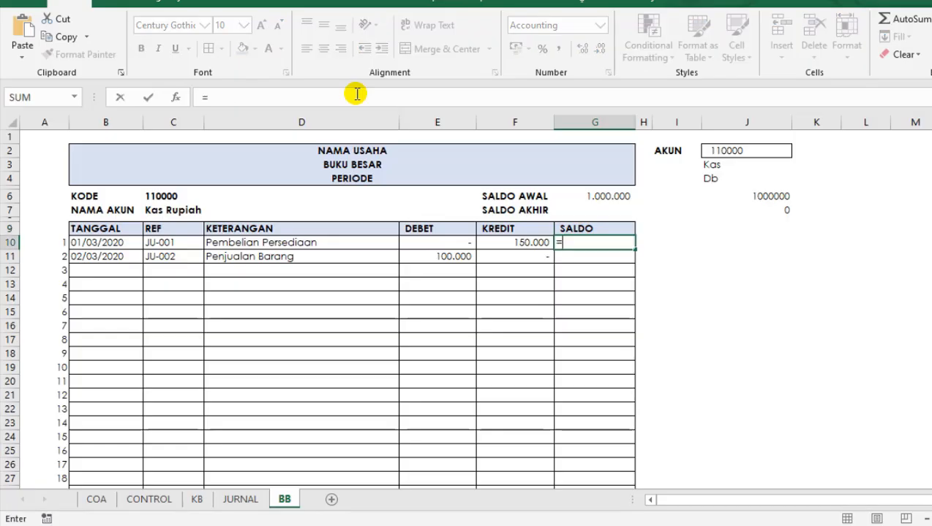
key("Up")
key("Up")
key("Up")
key("Up")
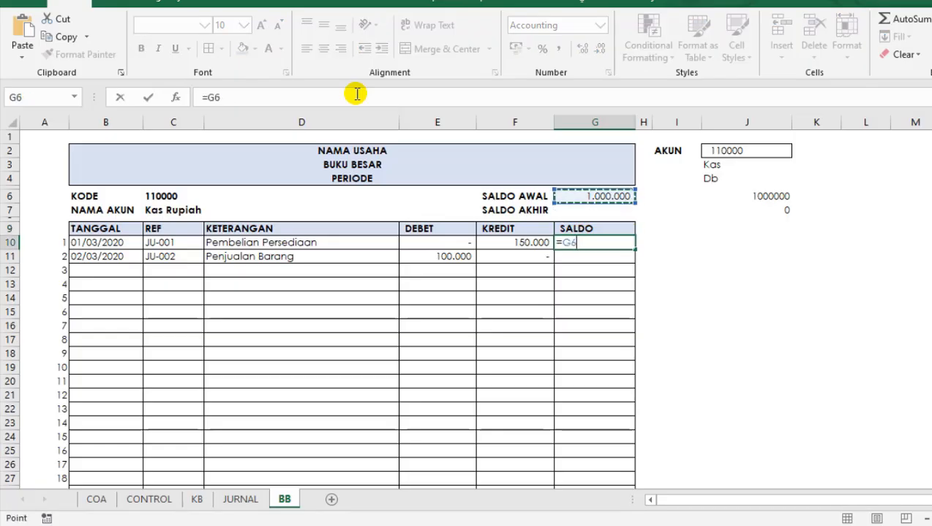
key("BackSpace")
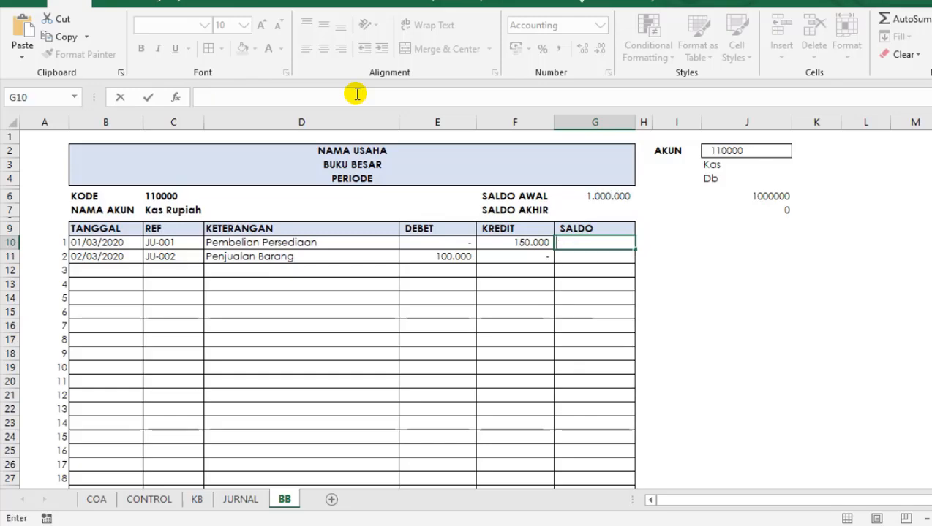
type("=")
key("BackSpace")
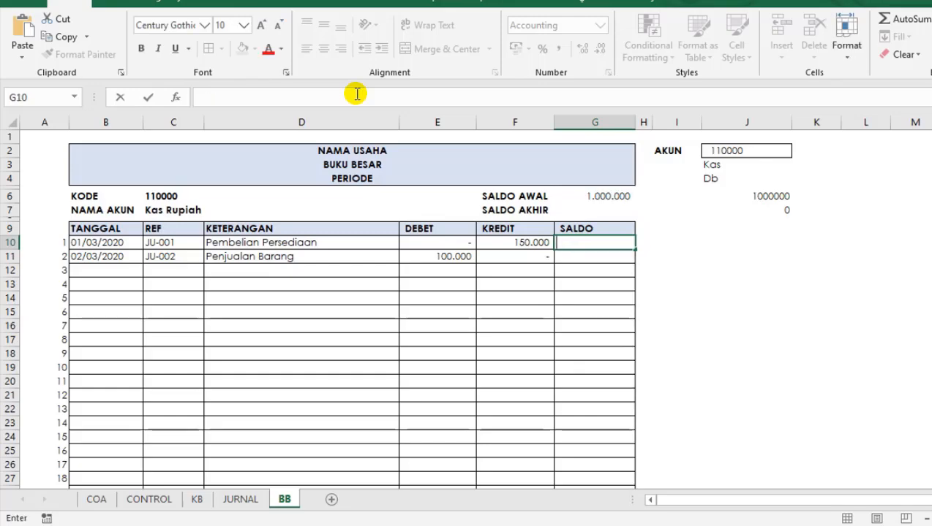
type("-")
key("BackSpace")
Start the first SALDO formula in G10 with =IF($J$4="DB";, making the J4 reference absolute.
type("=IF")
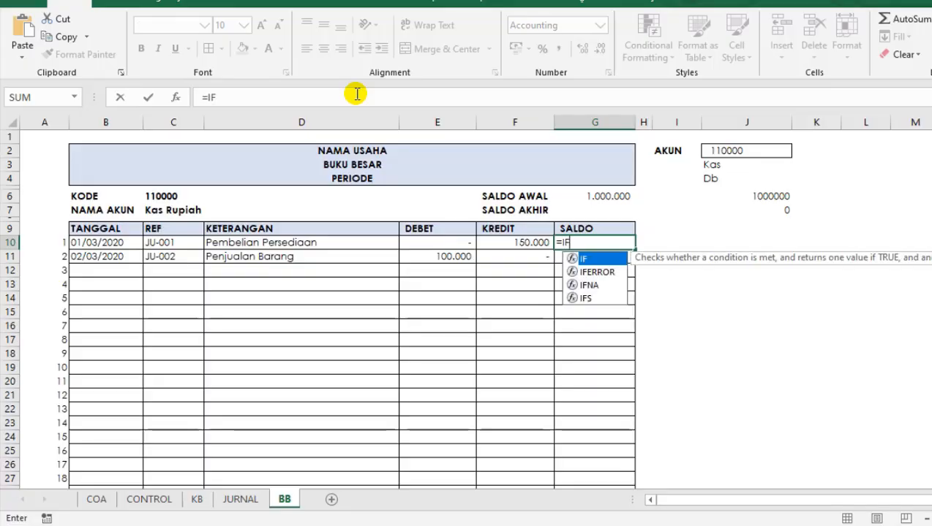
type("(")
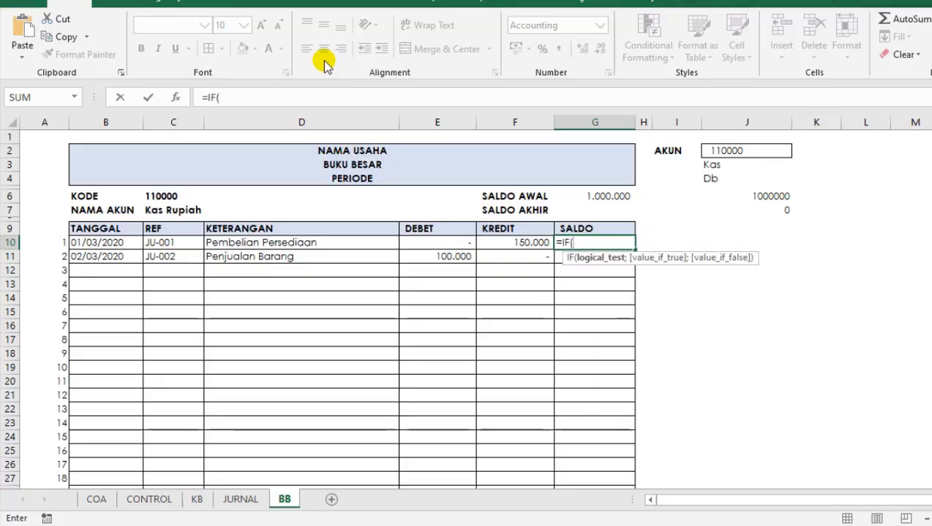
left_click(710, 181)
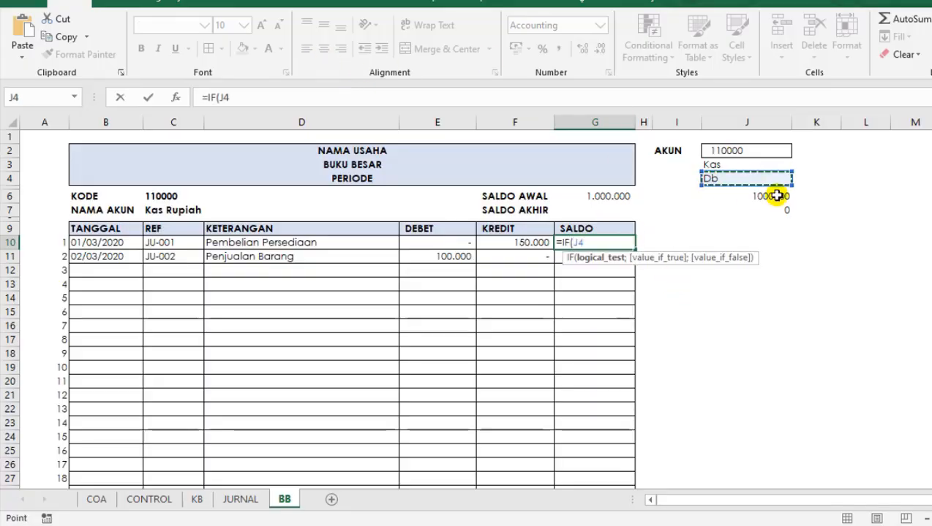
type("=\"")
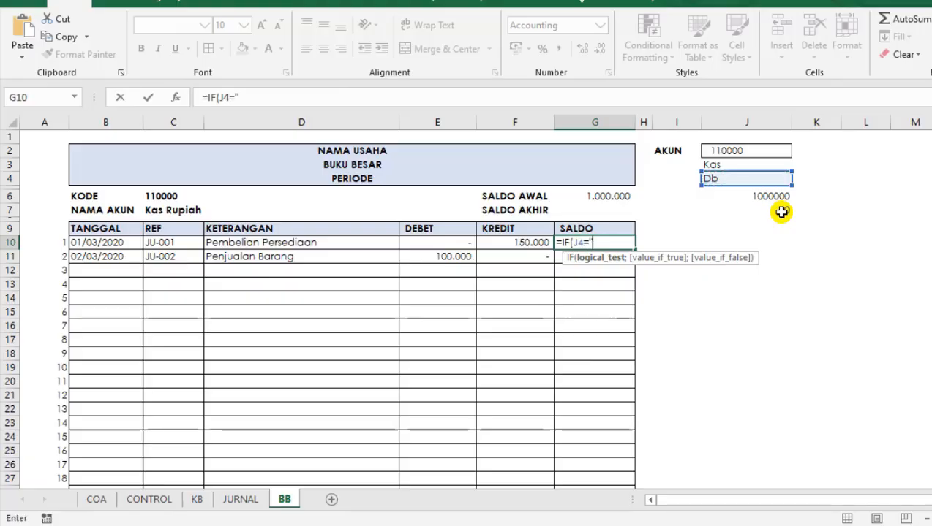
type("DB\"")
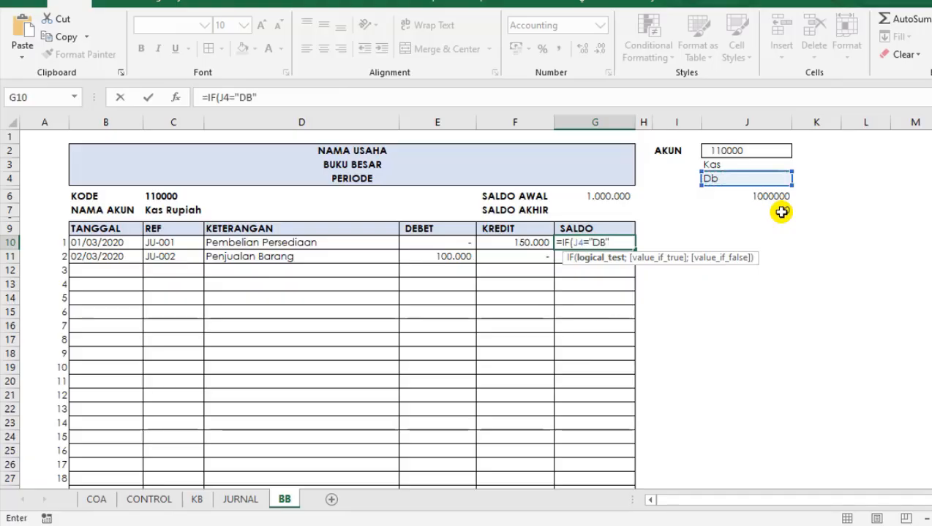
type(";")
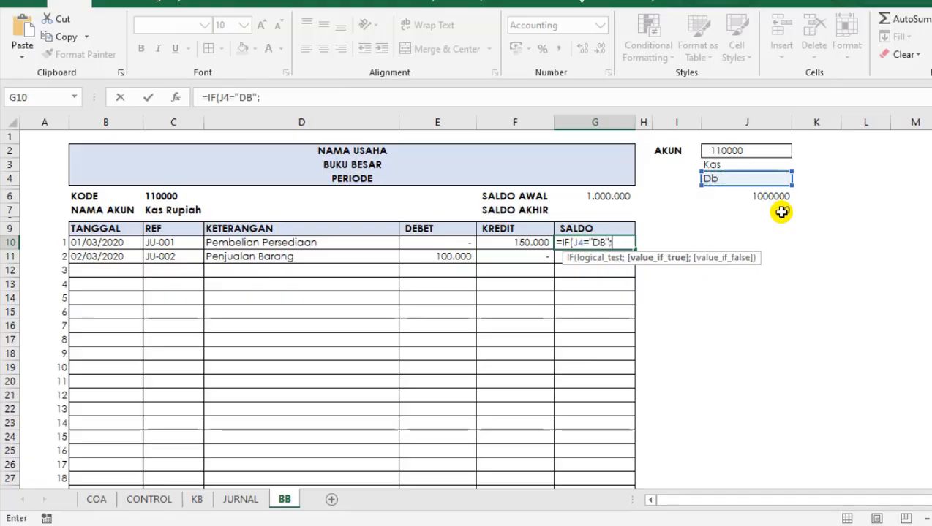
left_click(574, 242)
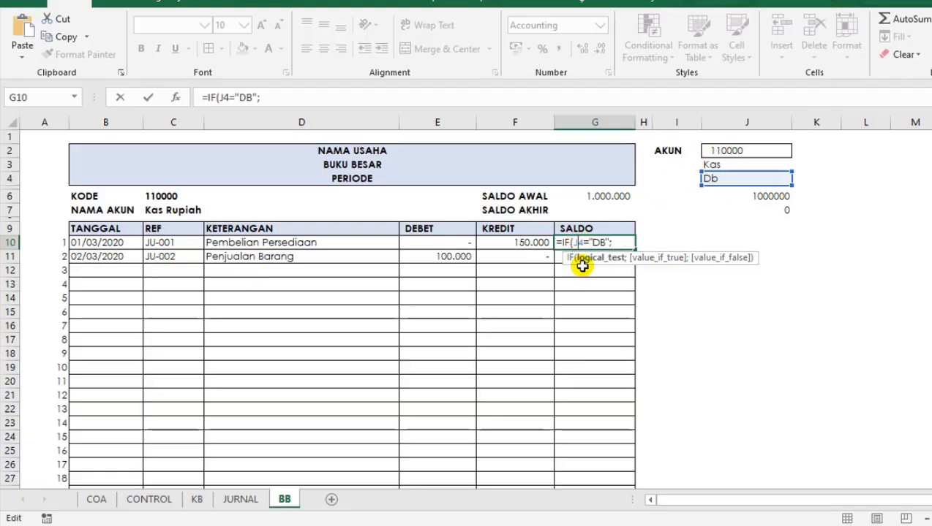
key("F4")
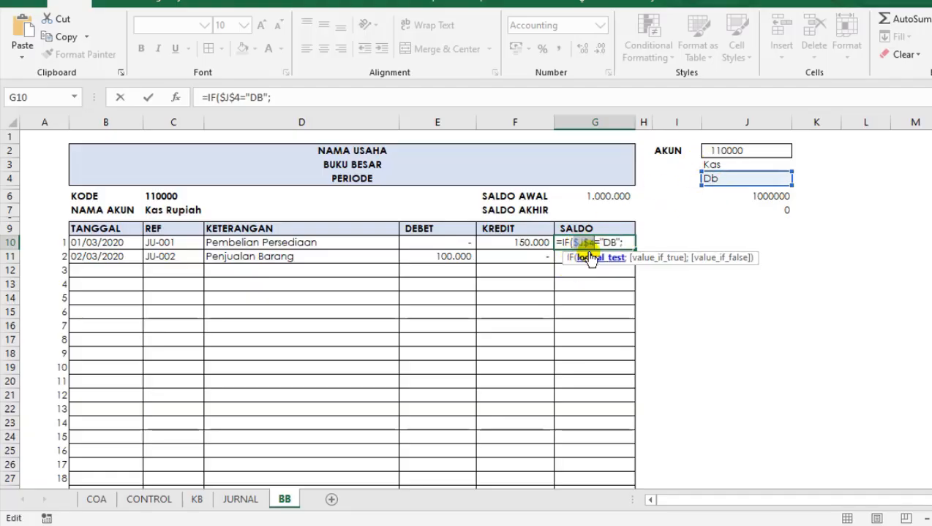
left_click(620, 242)
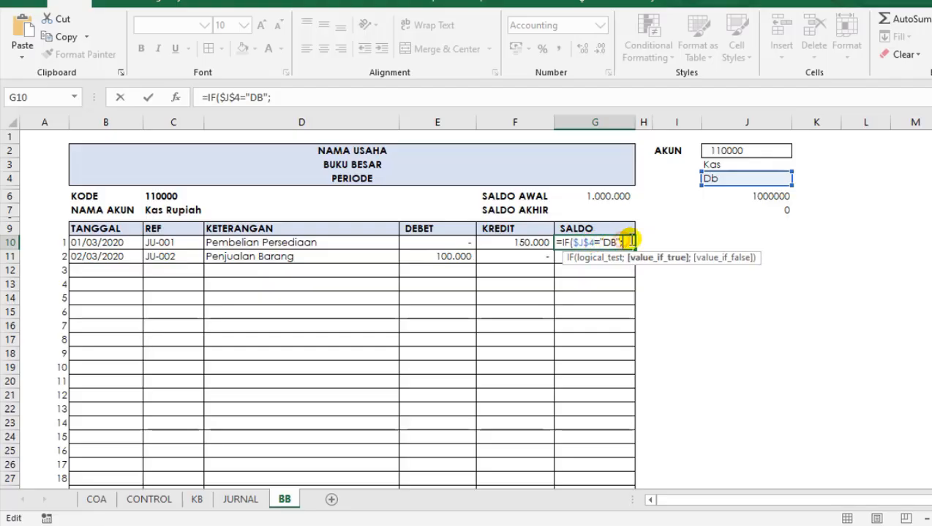
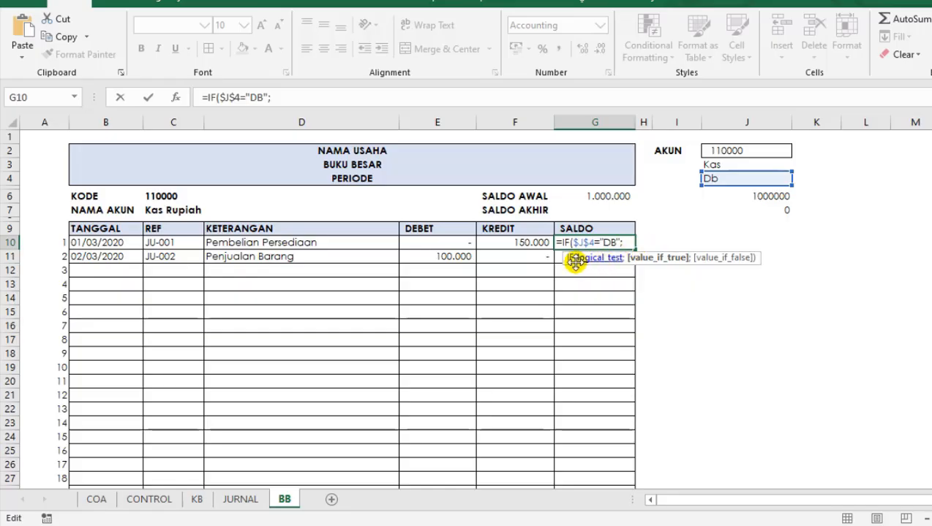
Add the debit-normal branch G6+E10-F10; to the first SALDO formula in G10.
left_click(595, 199)
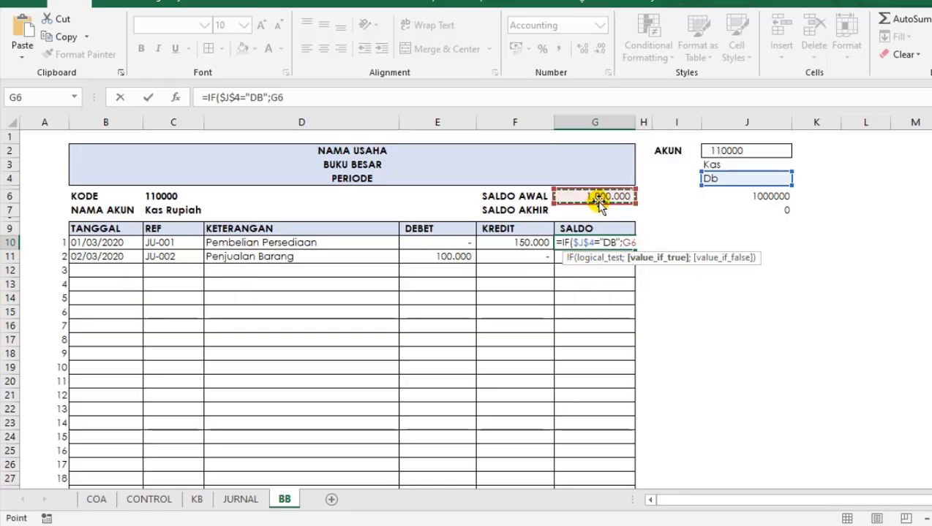
type("+")
left_click(453, 245)
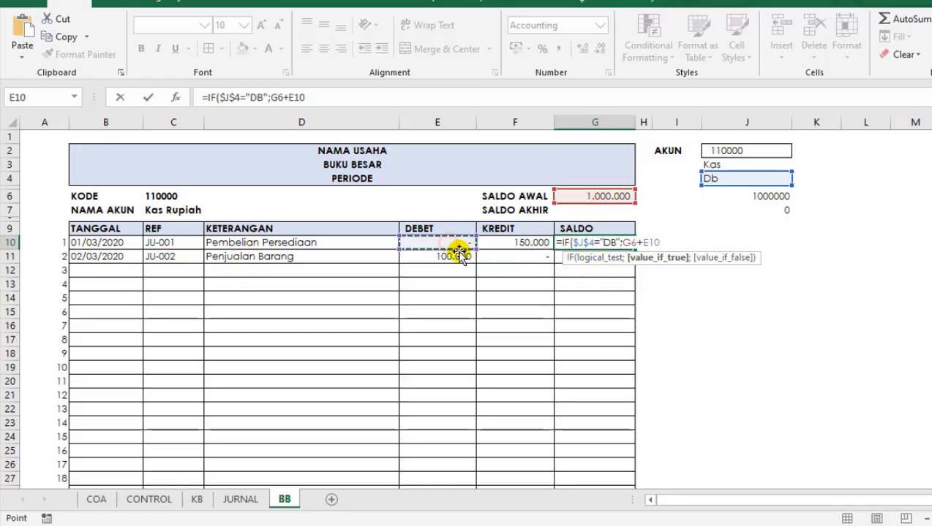
type("-")
left_click(518, 243)
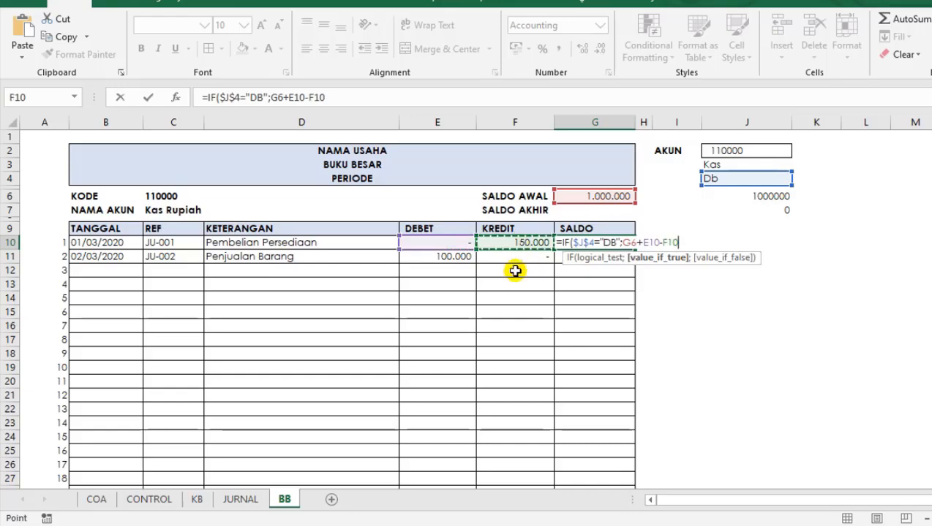
type(";")
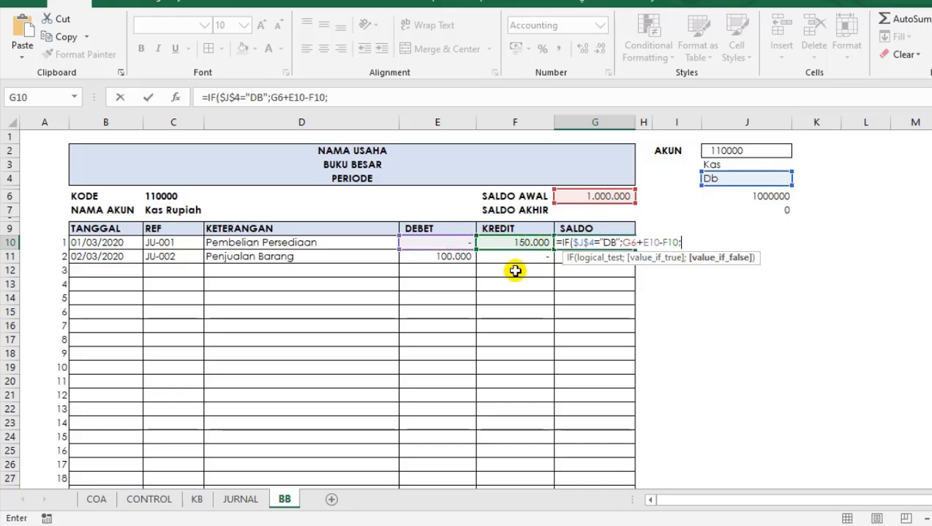
Complete the SALDO formula in G10 with the credit-normal branch G6+F10-E10).
left_click(591, 198)
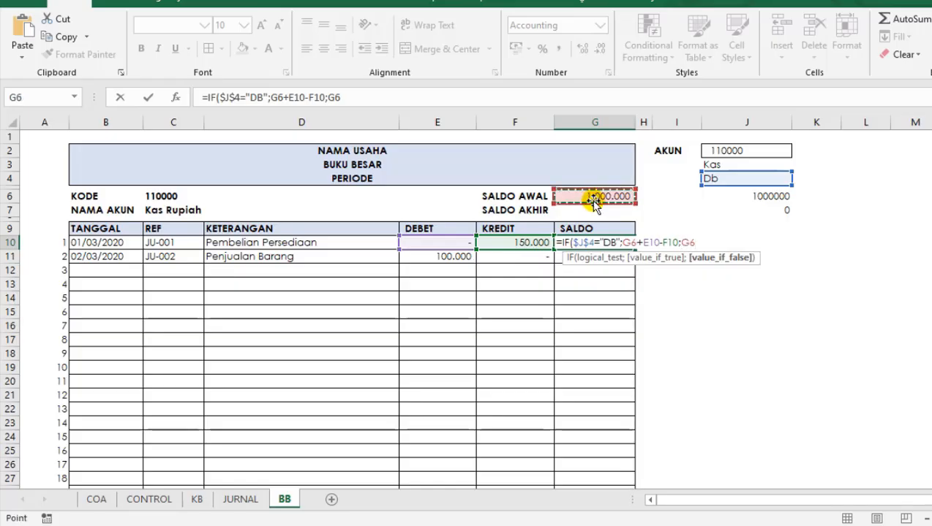
left_click(525, 243)
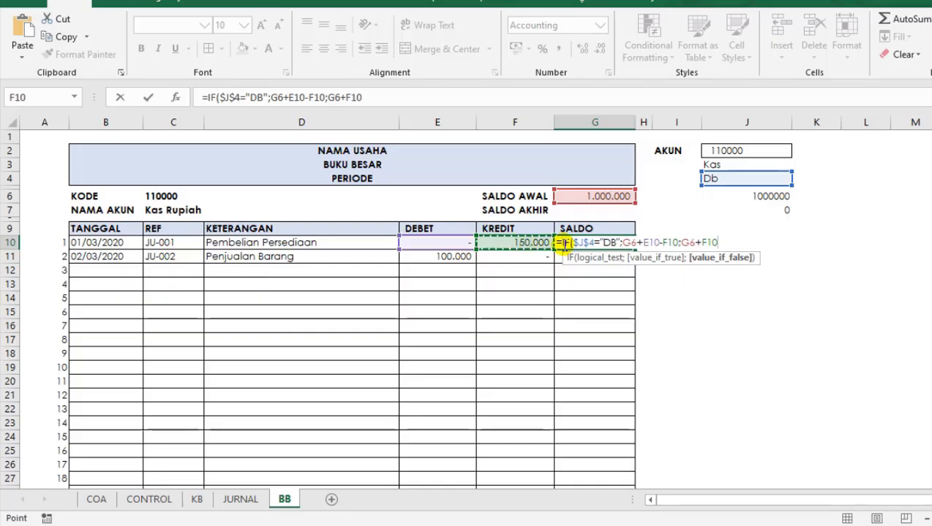
type("-")
left_click(469, 242)
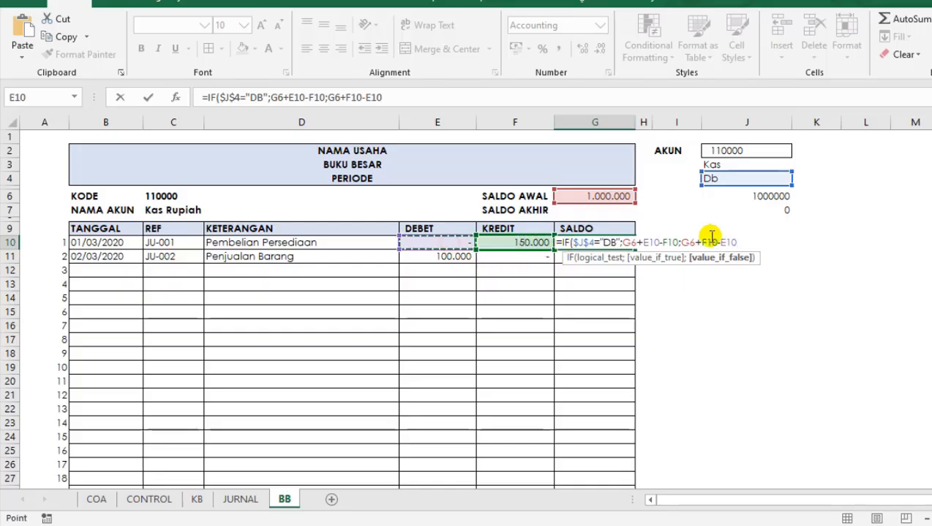
type(")")
key("Return")
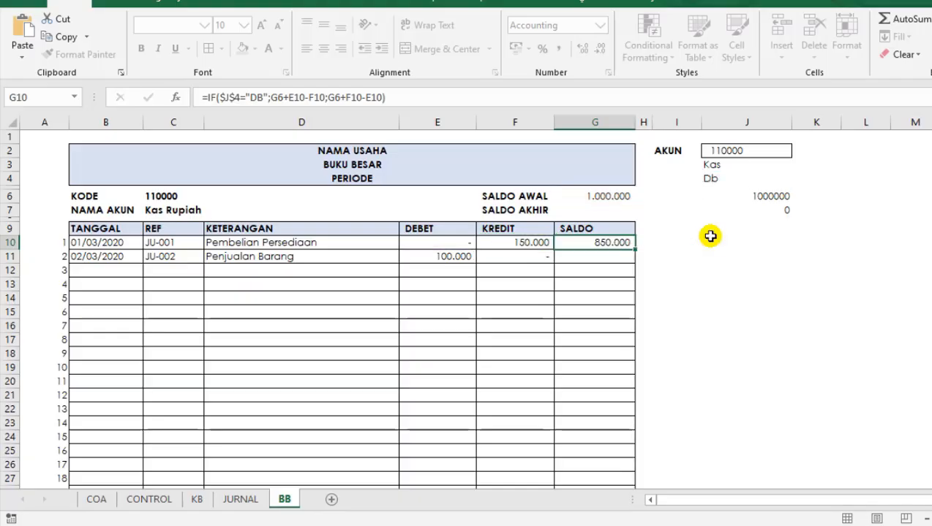
Start the second-row SALDO formula in G11 with =IF($J$4="DB";, keeping the J4 reference absolute.
key("Up")
key("Down")
key("Up")
key("Down")
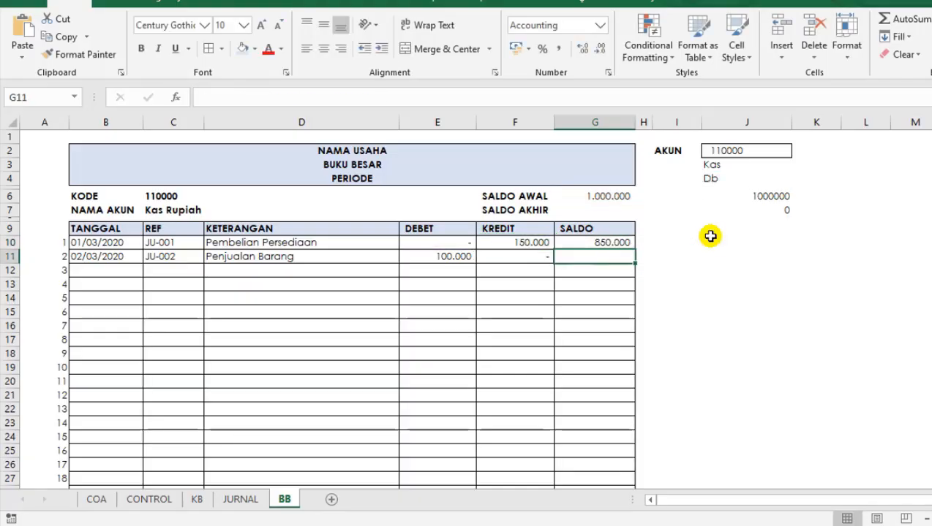
type("=")
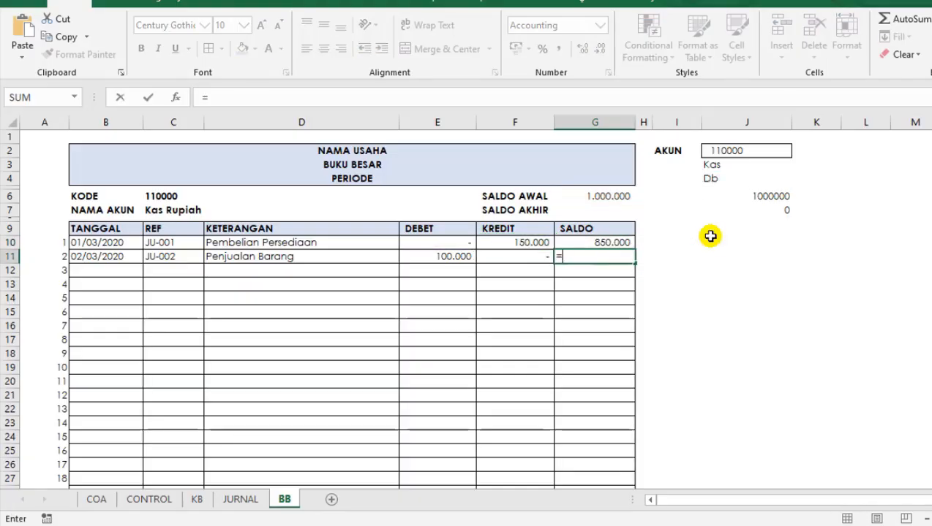
type("IF")
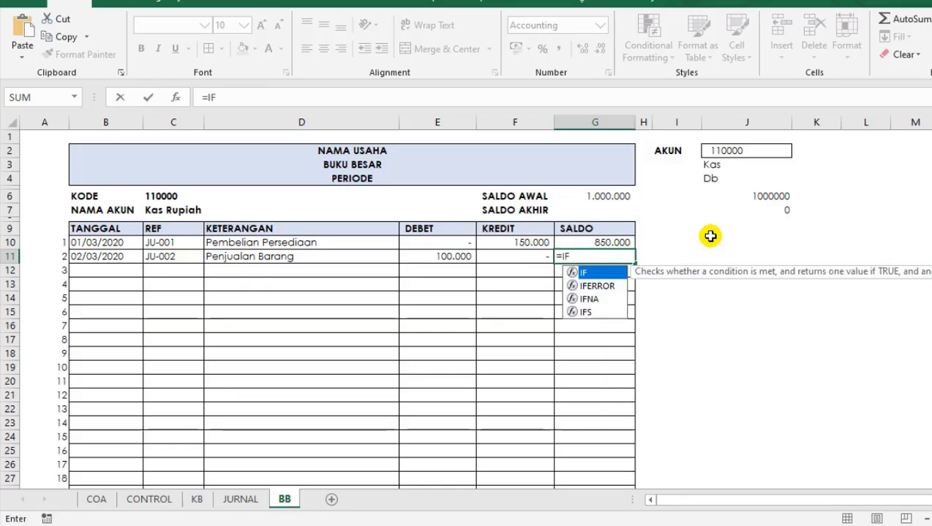
type("(")
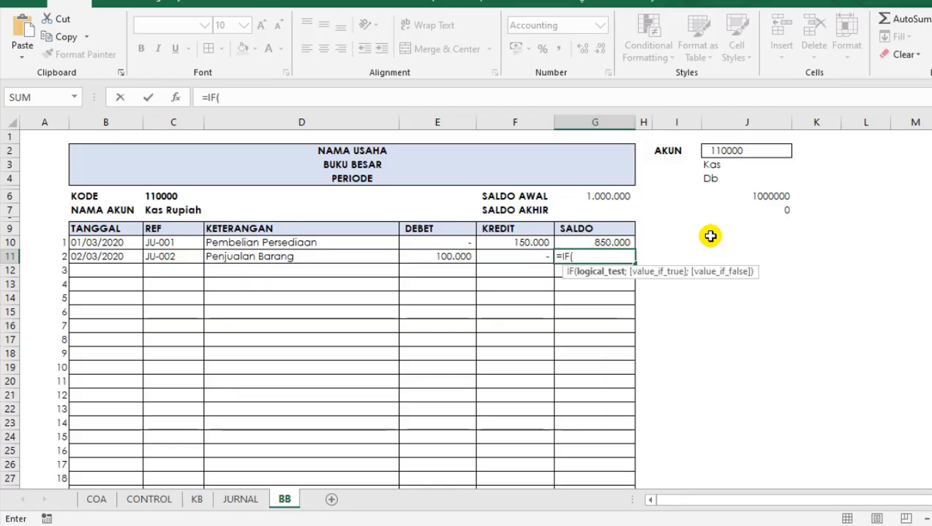
left_click(715, 177)
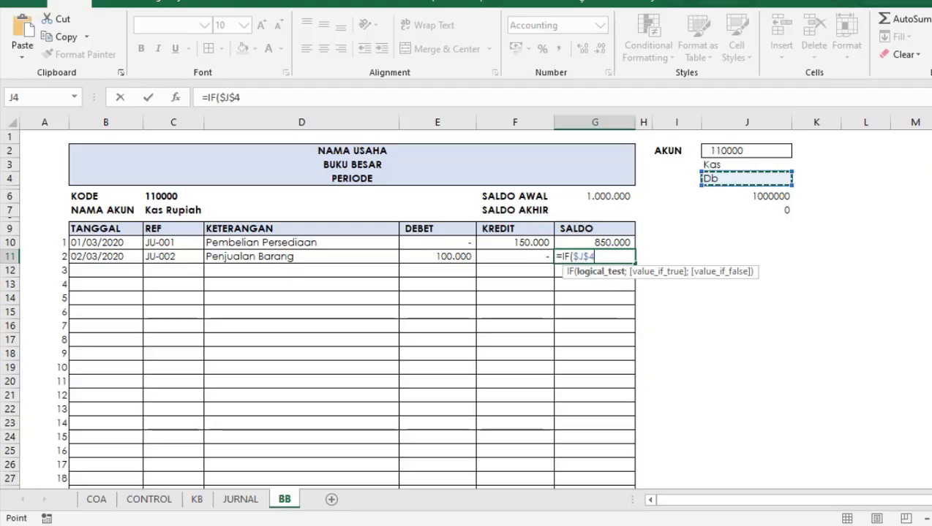
type("=\"DB")
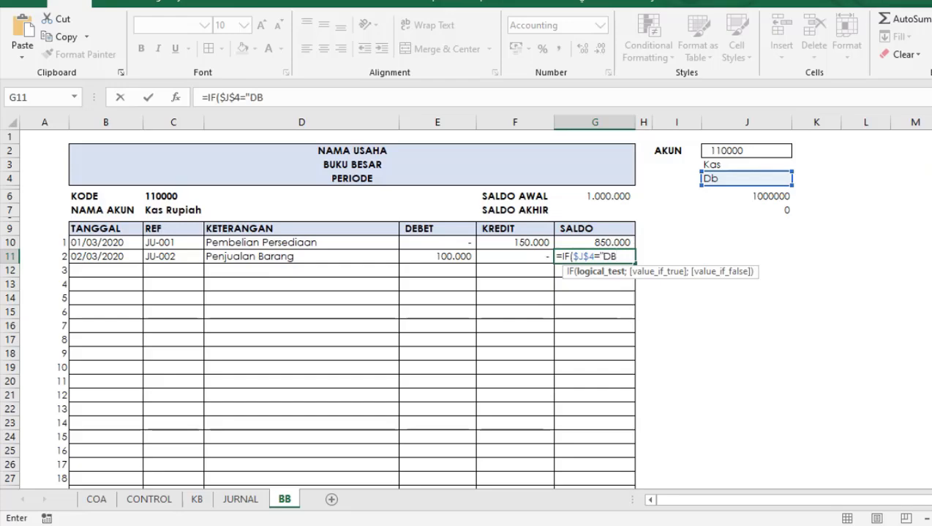
type("\";")
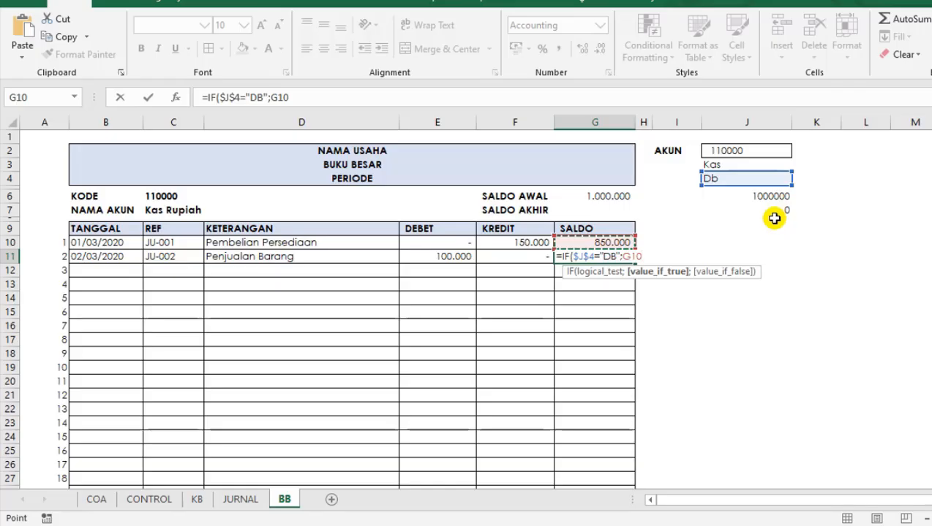
Add the debit-normal branch G10+E11-F11; to the G11 formula, building on the previous row's balance.
type("+")
left_click(456, 255)
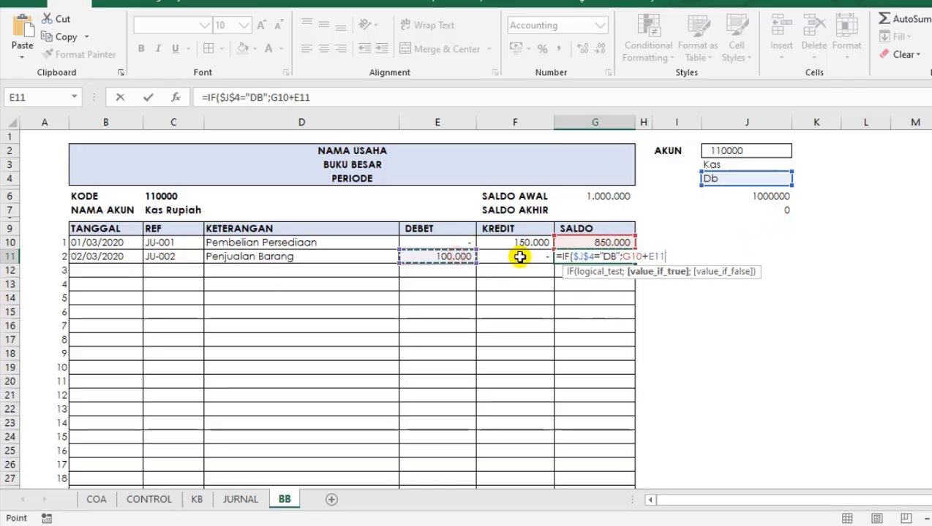
type("-")
left_click(520, 256)
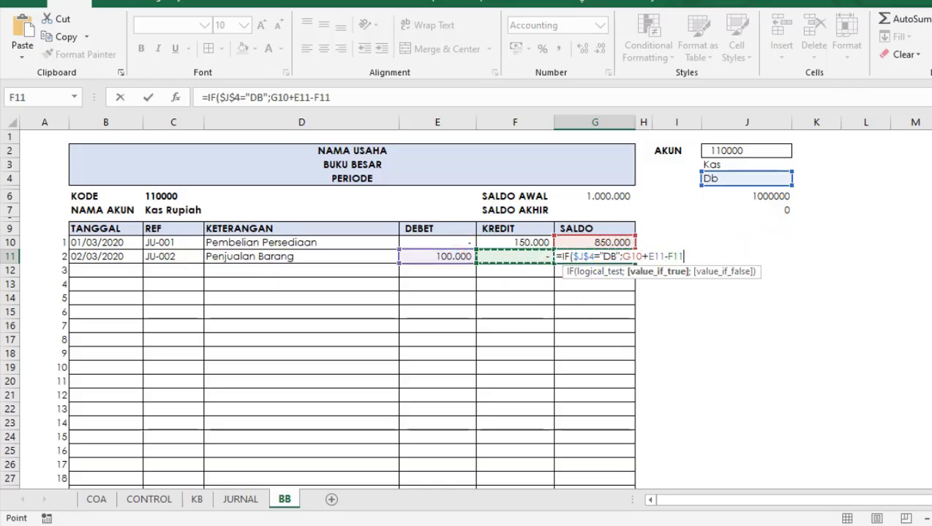
type(";")
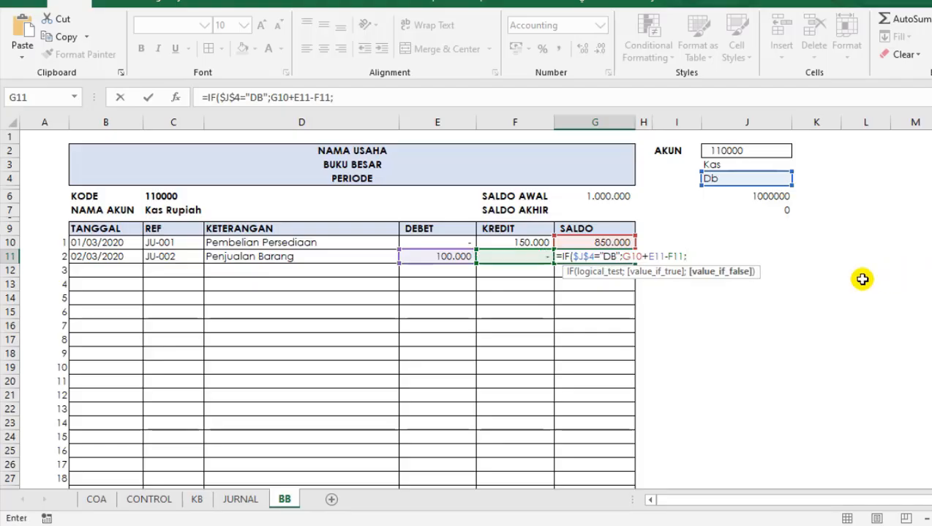
Complete the G11 formula with the credit-normal branch G10+F11-E11.
left_click(579, 245)
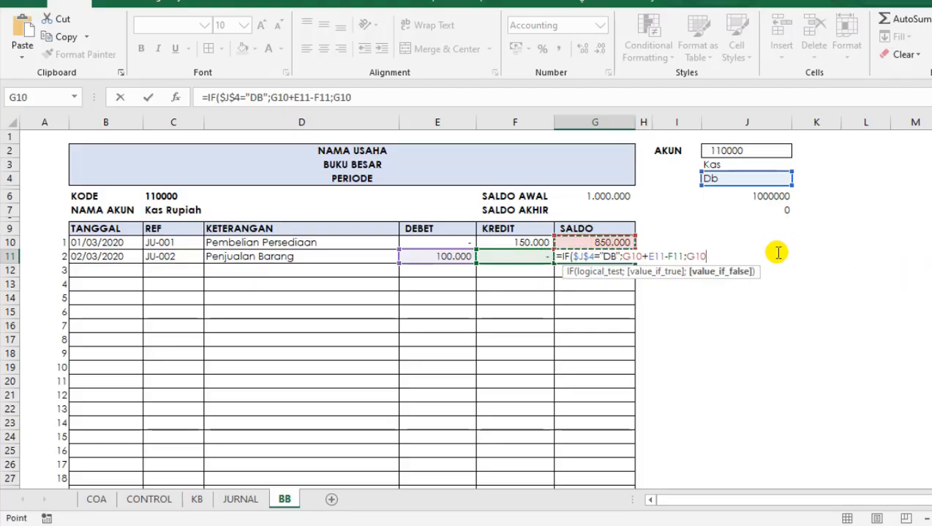
type("+")
left_click(519, 257)
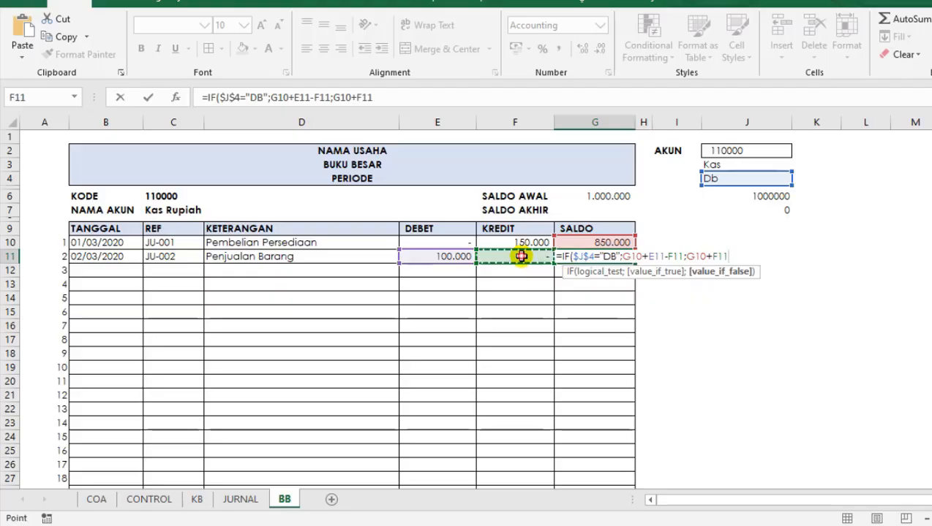
type("-")
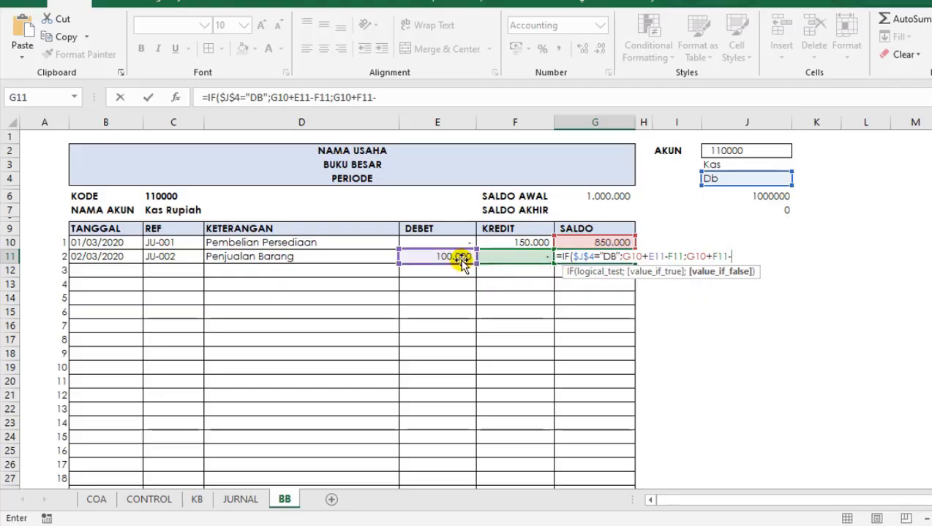
left_click(461, 256)
key("Return")
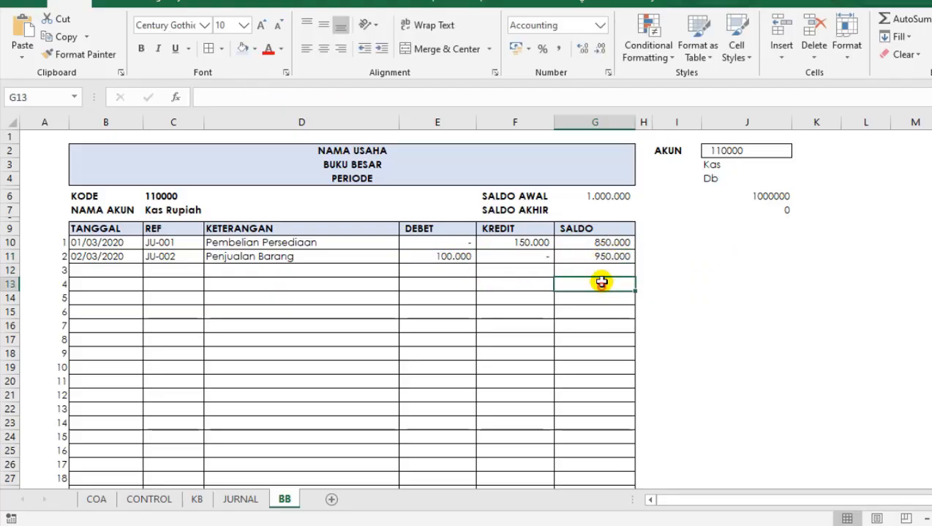
Copy the G11 running balance formula down the SALDO column and check the empty ledger rows.
left_click(622, 257)
left_click_drag(632, 262, 617, 458)
scroll(594, 278, "up", 3)
left_click(595, 284)
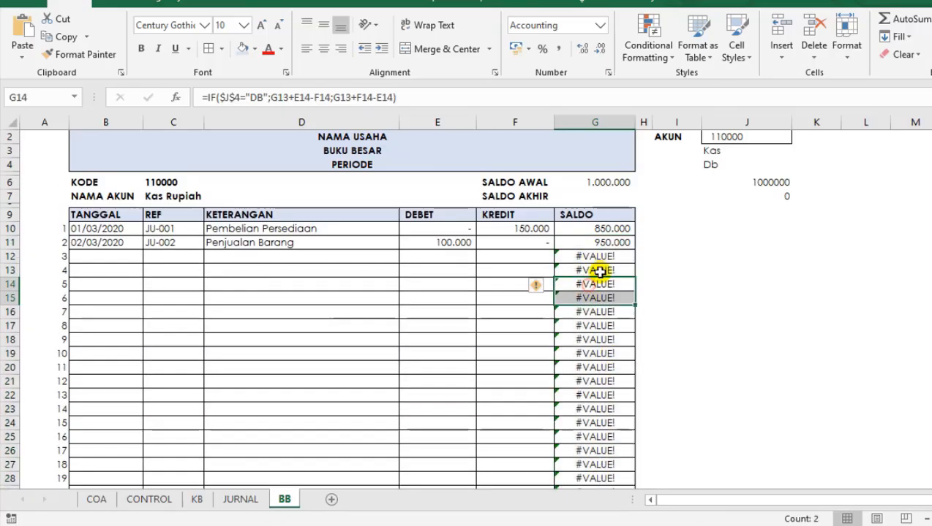
left_click(597, 340)
left_click(592, 381)
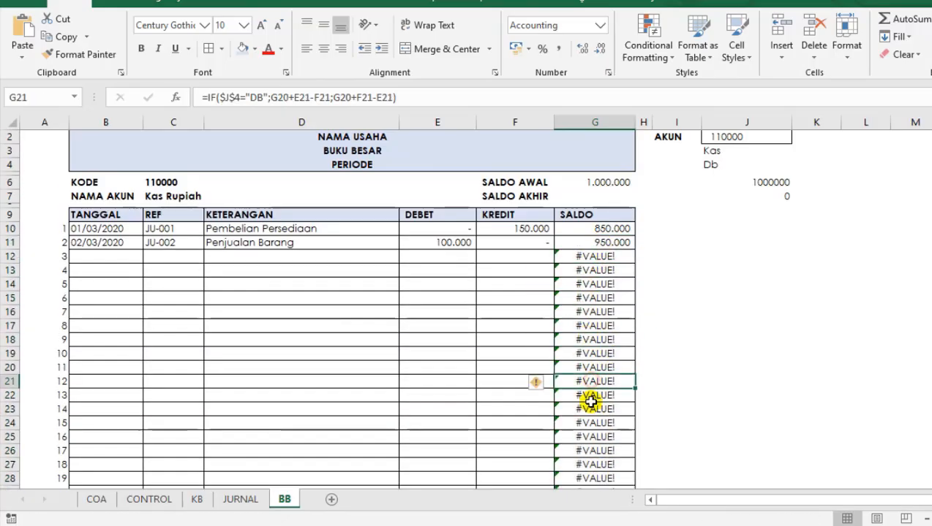
Wrap the G11 formula in IFERROR so that errors return blank: =IFERROR(IF($J$4="DB";G10+E11-F11;G10+F11-E11);"").
left_click(597, 243)
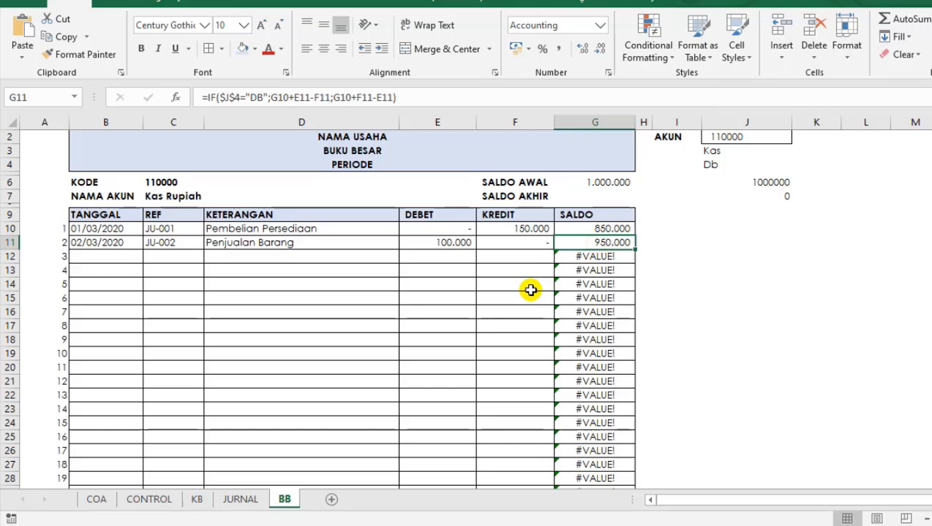
left_click(205, 98)
type("IF")
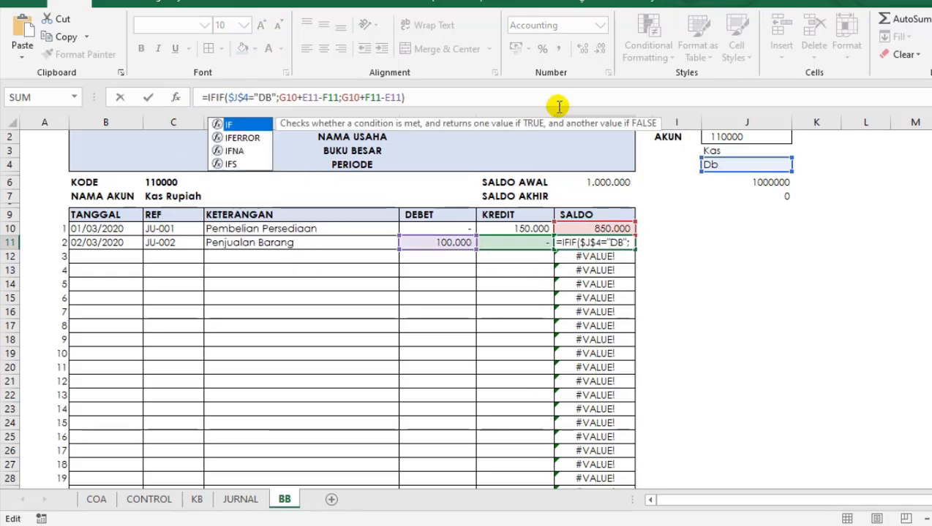
key("Down")
key("Tab")
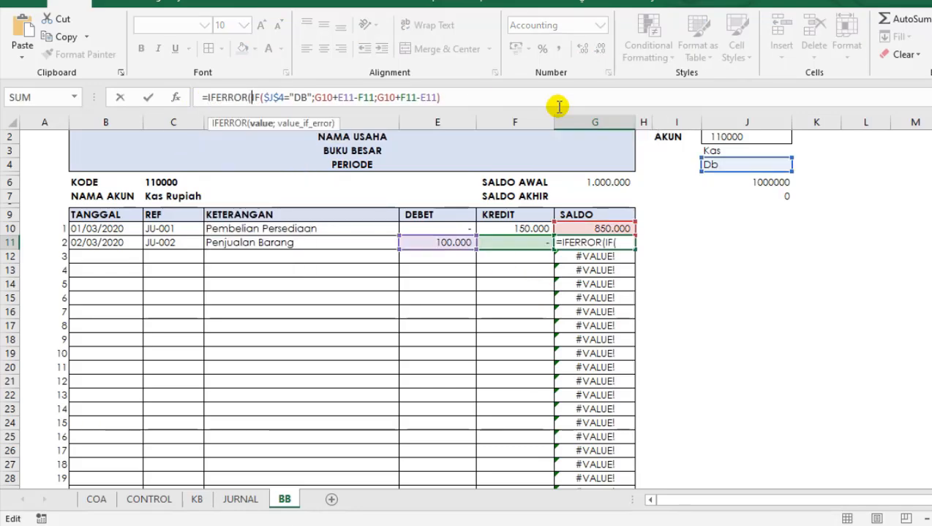
left_click(461, 92)
type(";")
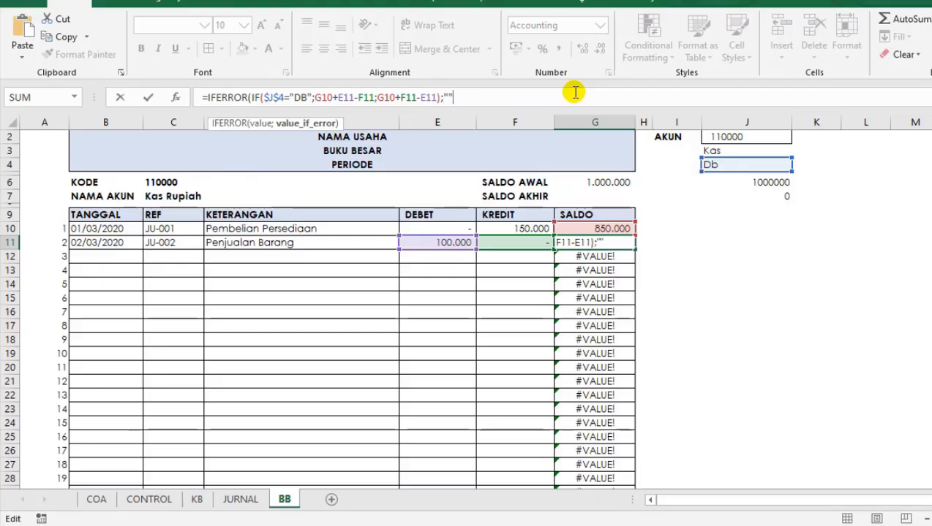
type("\"\")")
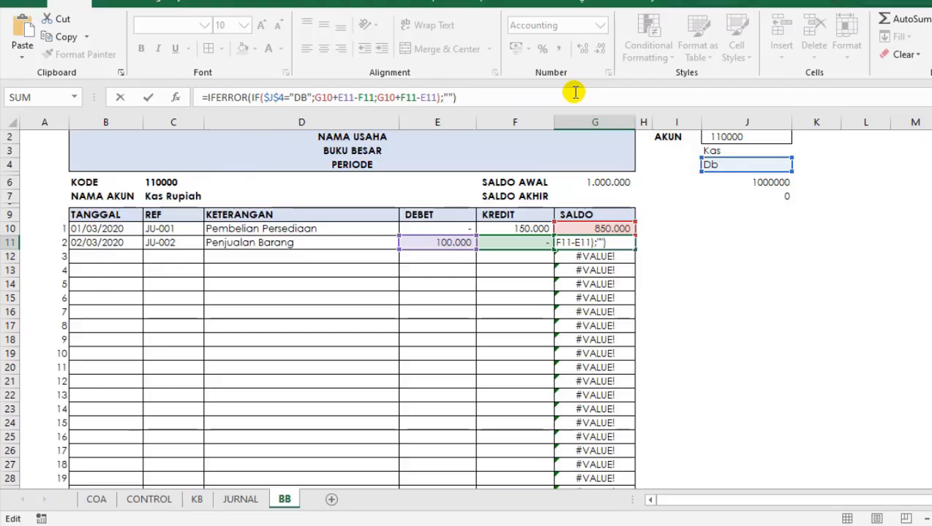
key("Return")
Fill the IFERROR version of the G11 formula down the rest of the SALDO column.
left_click(626, 244)
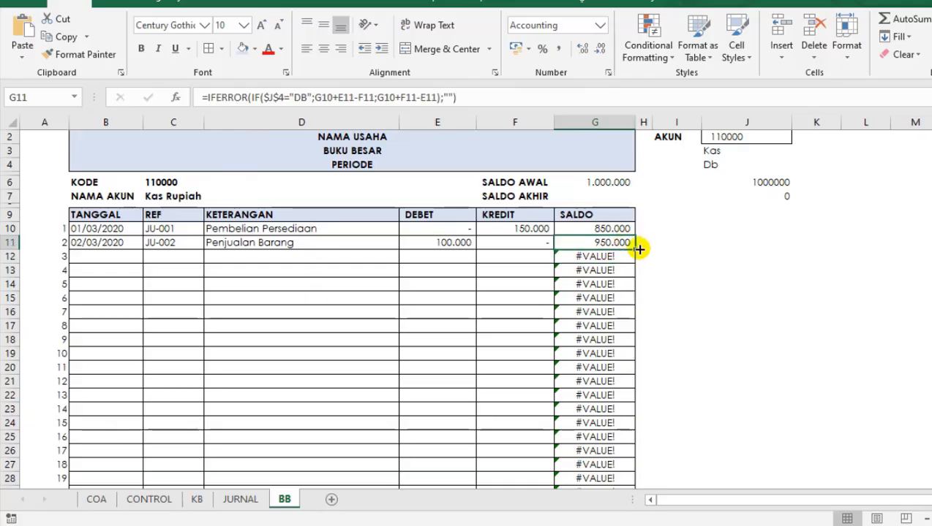
double_click(637, 249)
left_click(619, 325)
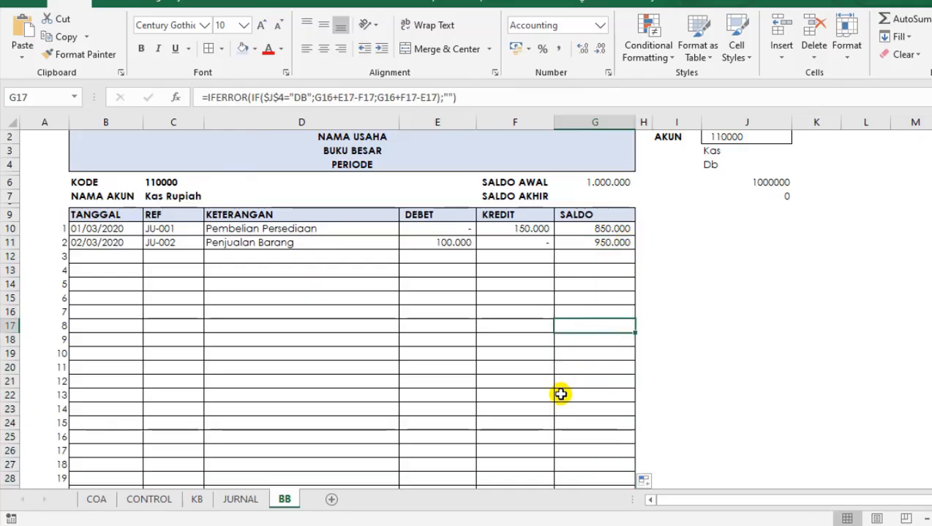
scroll(560, 394, "down", 6)
scroll(580, 378, "up", 6)
left_click(329, 341)
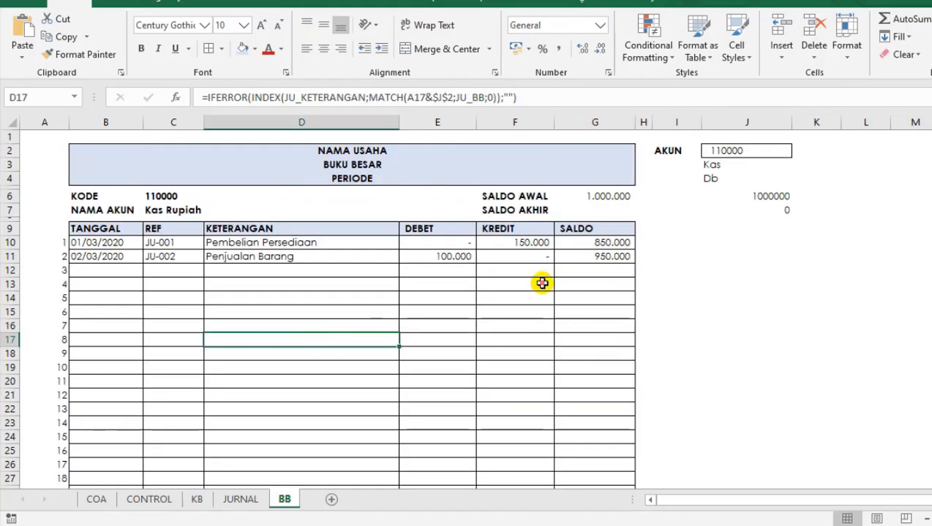
left_click(251, 308)
Switch the AKUN code in J2 to 140000 to test the ledger's running balance.
left_click(757, 152)
left_click(798, 150)
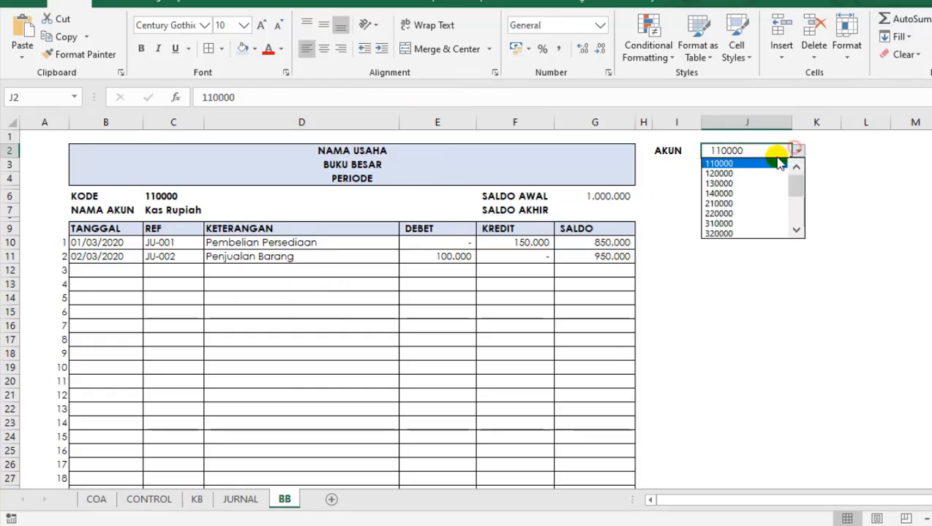
left_click(733, 197)
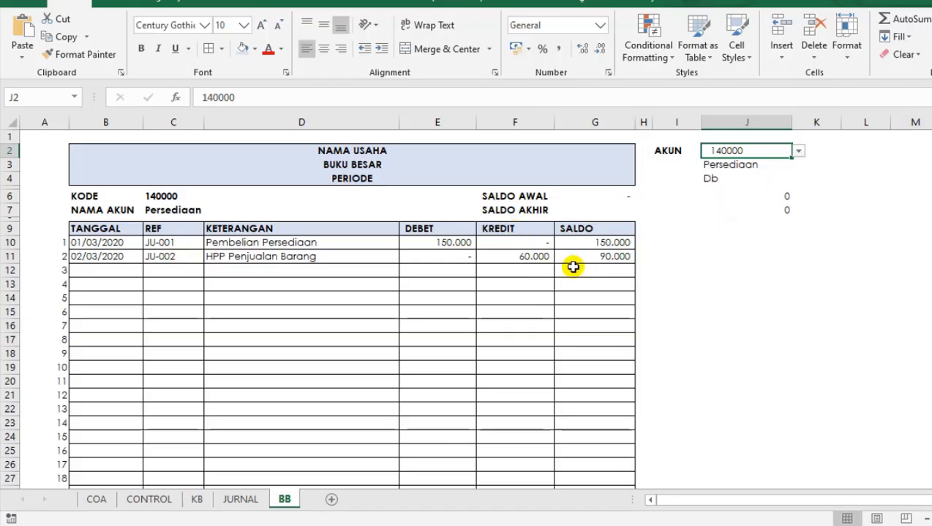
left_click(256, 285)
left_click(128, 241)
left_click(453, 302)
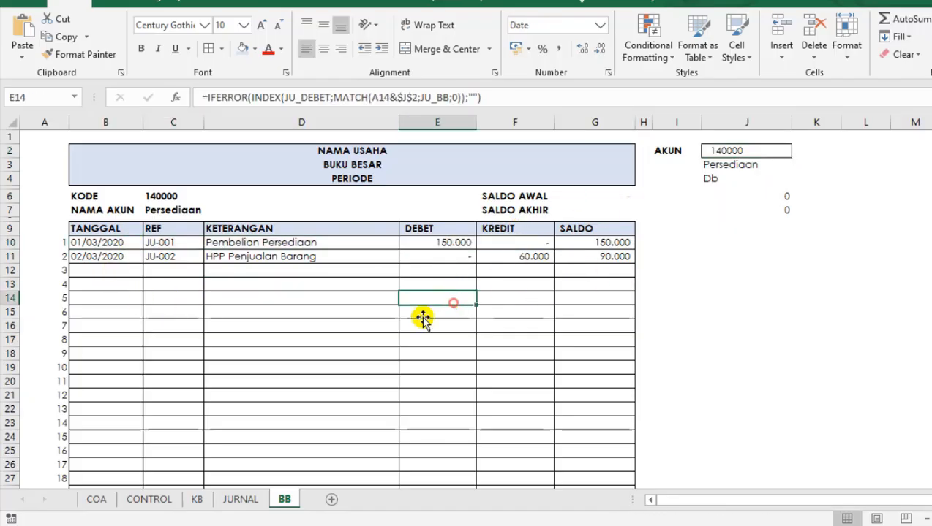
left_click(219, 326)
left_click(588, 211)
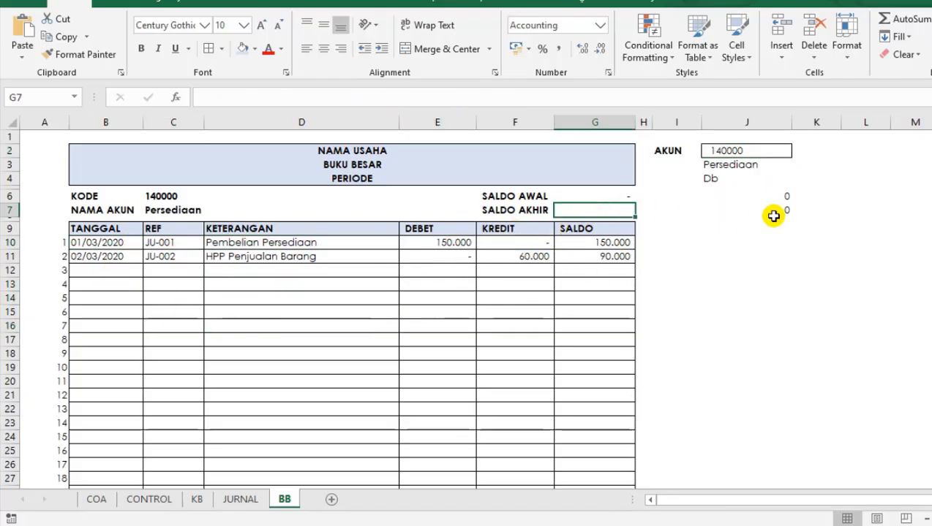
type("=")
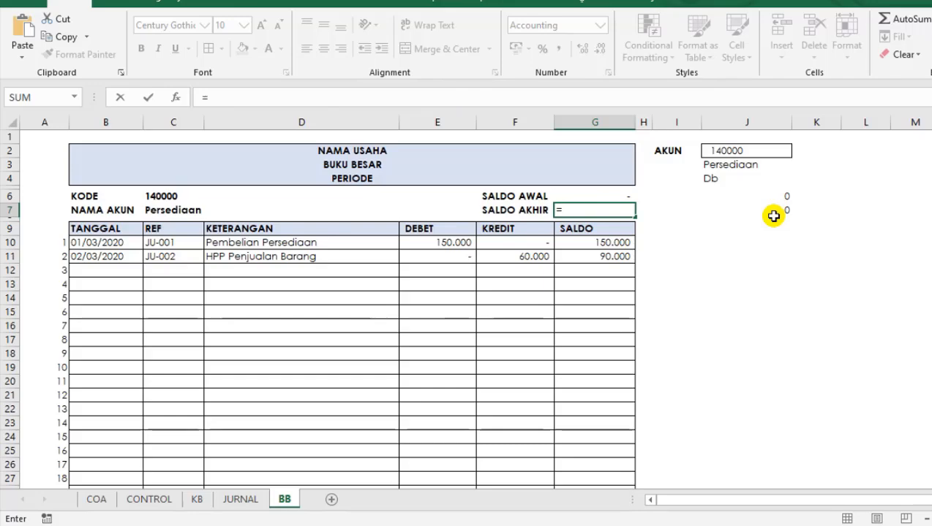
type("D")
key("BackSpace")
type("S")
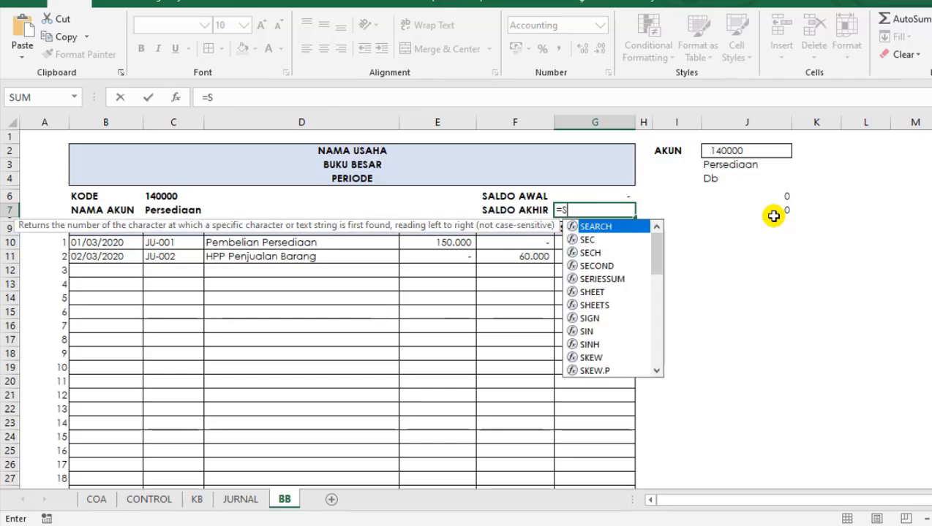
type("UM")
key("BackSpace")
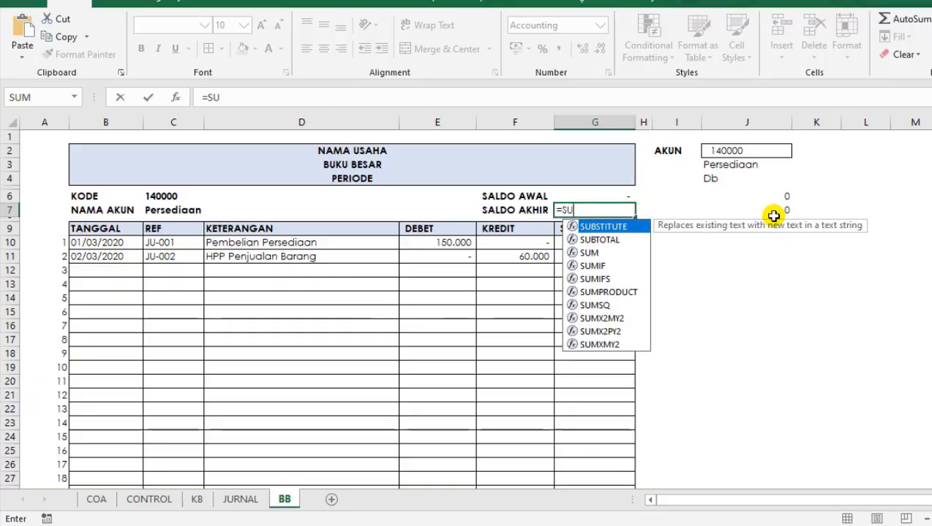
key("Escape")
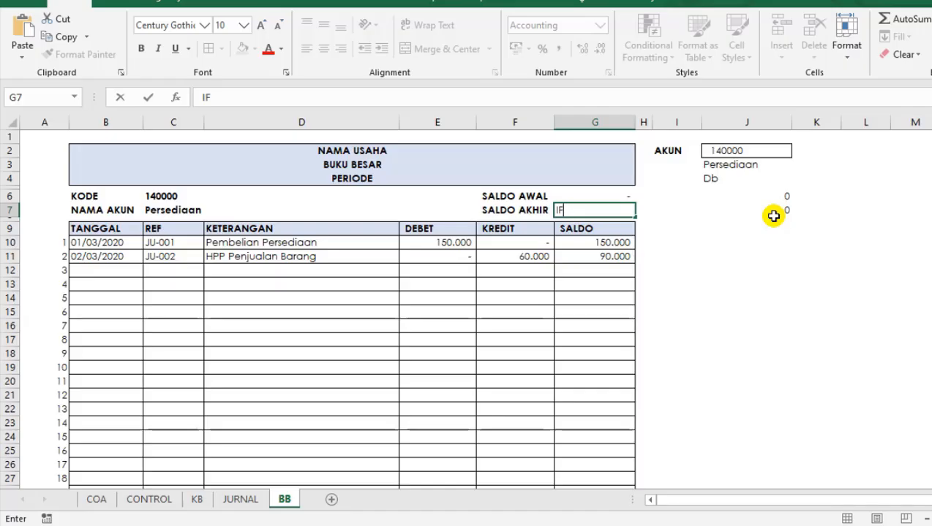
Begin the SALDO AKHIR formula in G7 with the normal balance test =IF($J$4="DB";.
type("=")
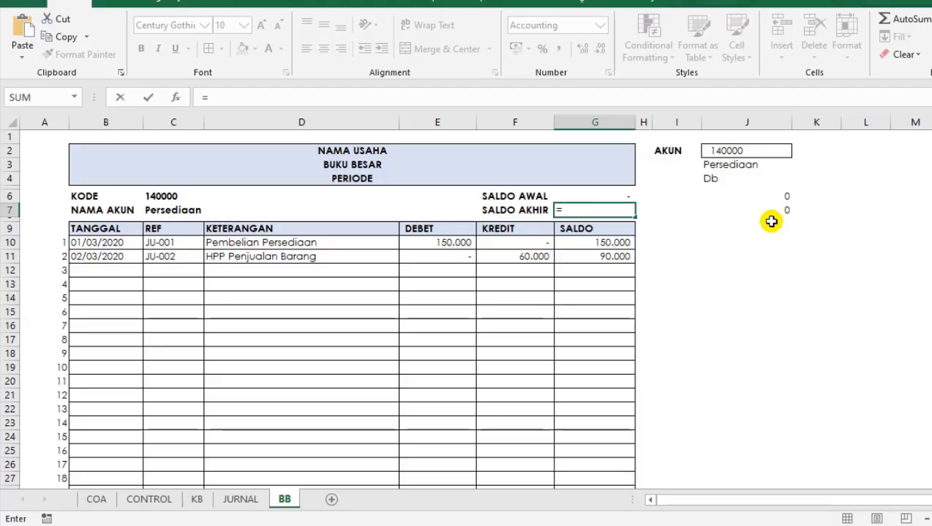
type("IF(")
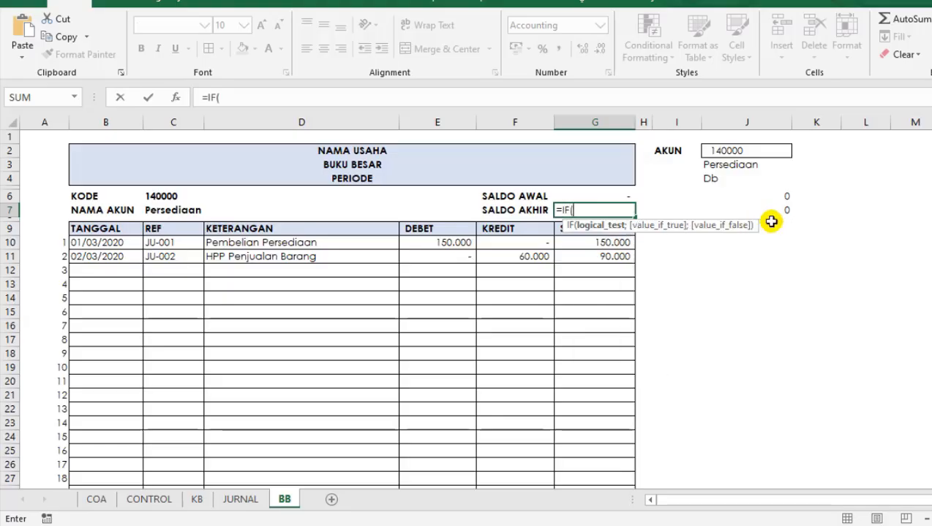
left_click(711, 179)
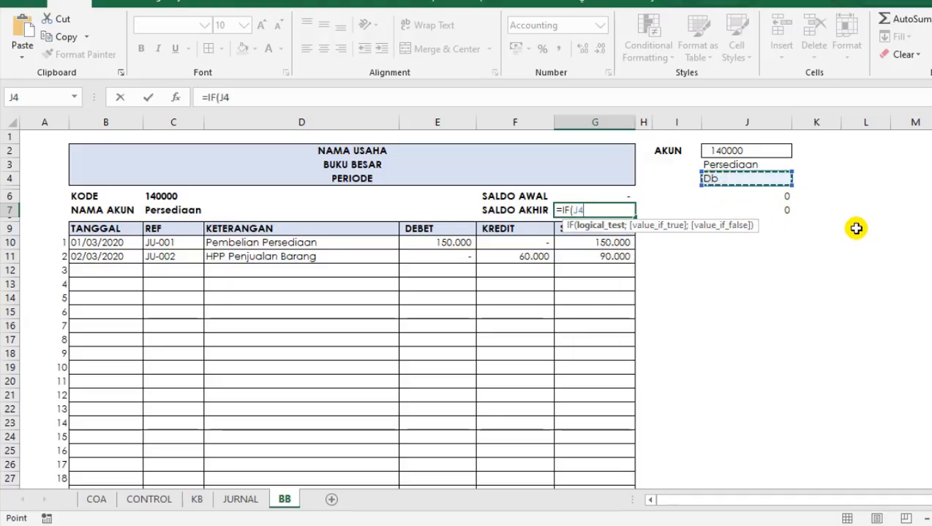
key("F4")
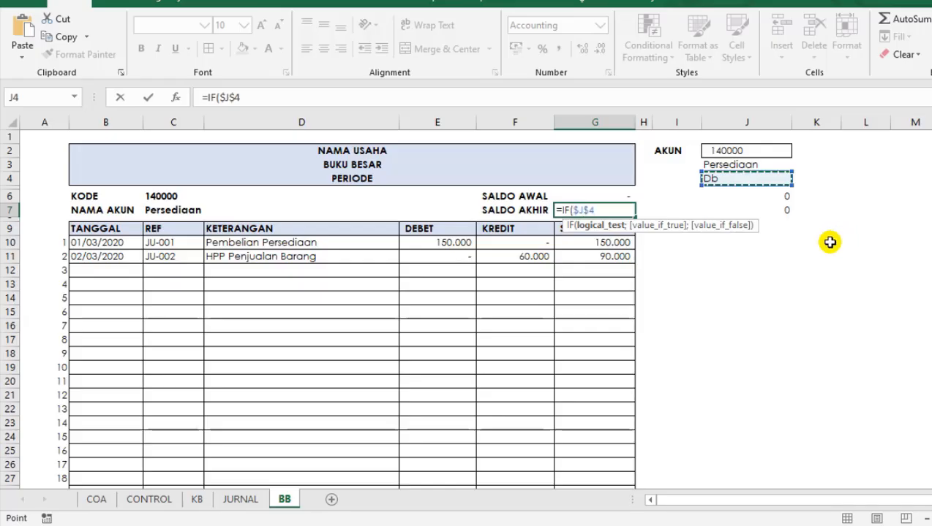
type("=\"DB")
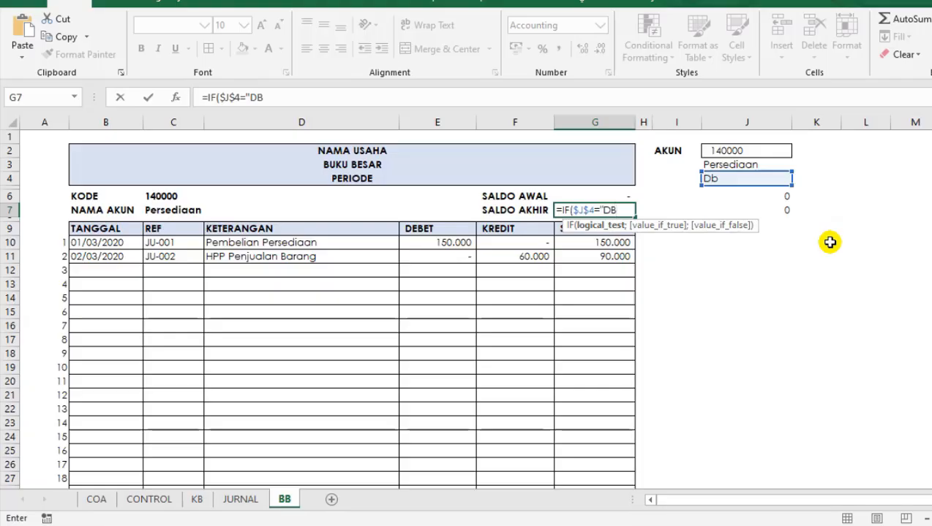
type("\";")
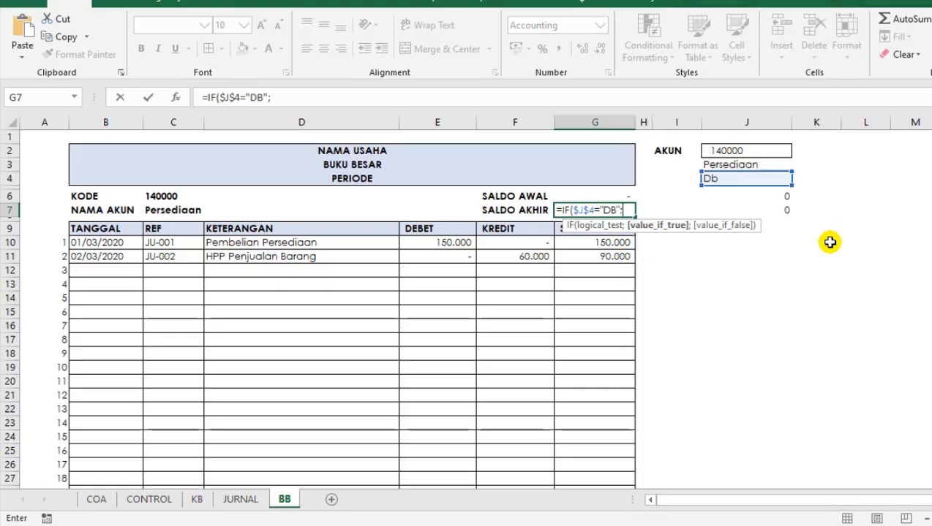
left_click(296, 95)
type(";")
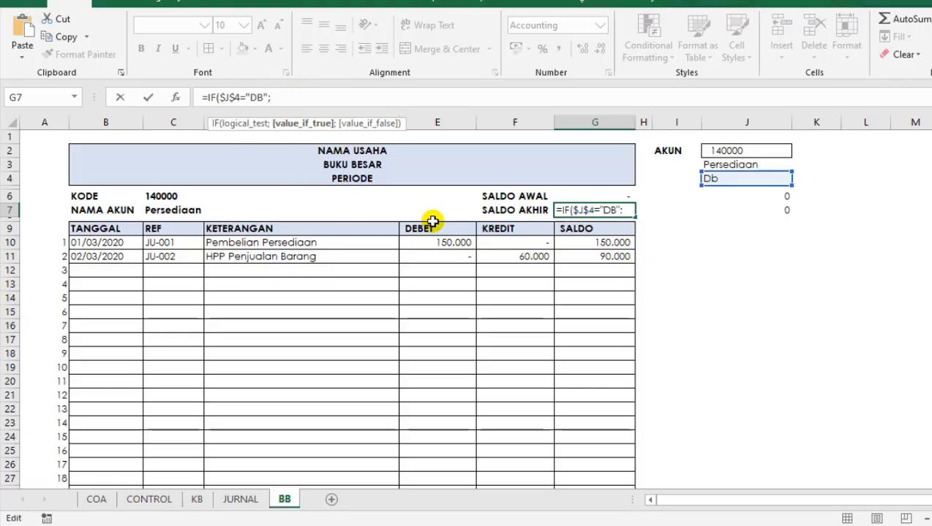
type("SUM(")
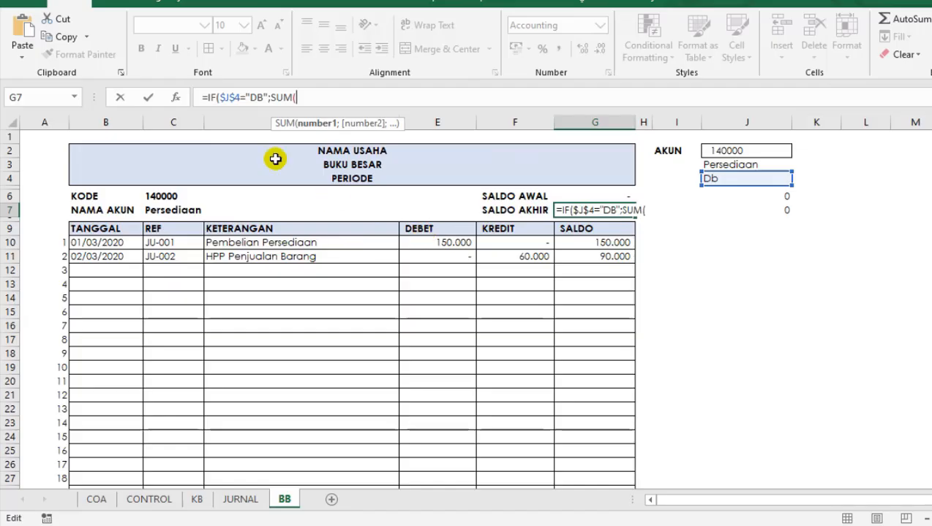
Add total debit minus total credit as the G7 formula's true result: SUM(E10:E34)-SUM(F10:F34);.
left_click(441, 231)
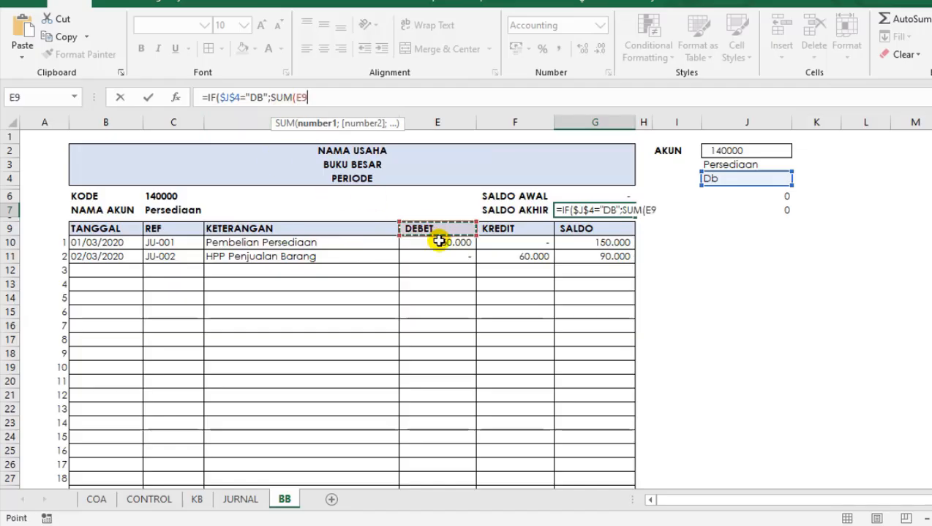
left_click_drag(438, 241, 424, 442)
scroll(448, 307, "up", 4)
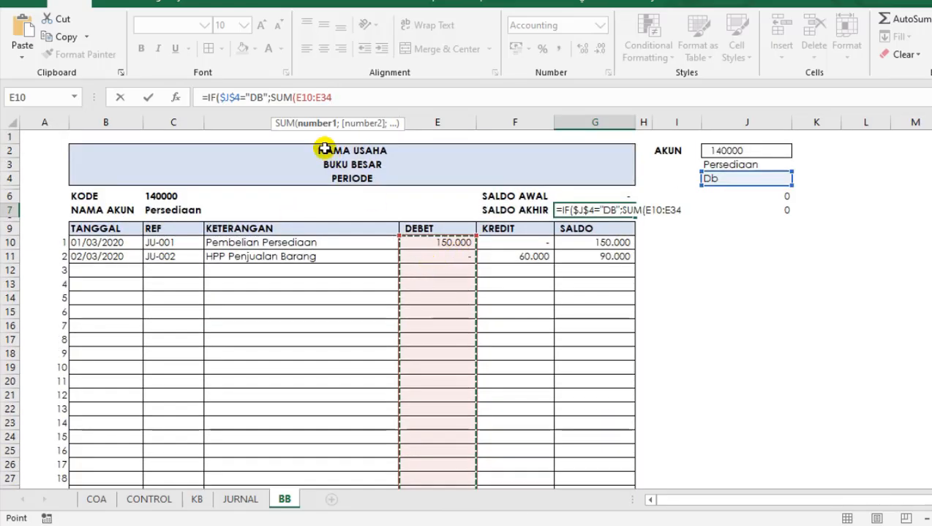
left_click(354, 95)
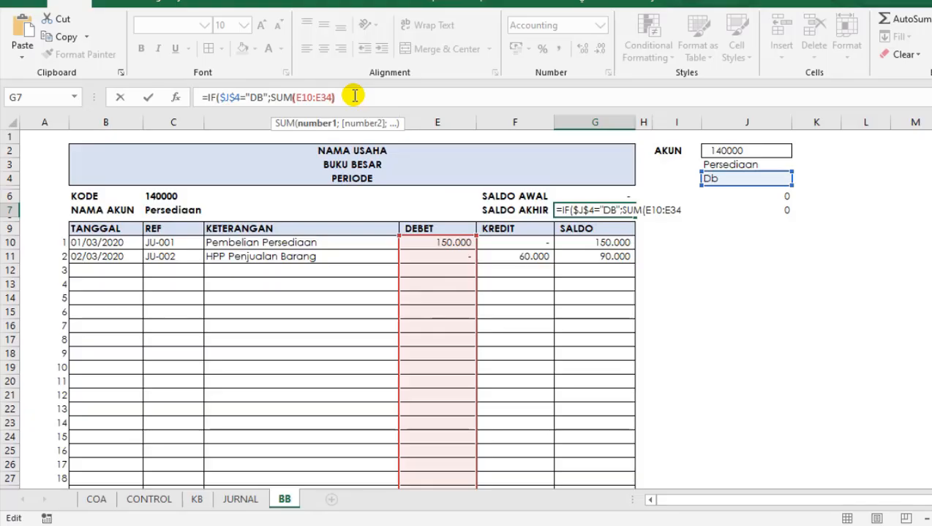
type(")")
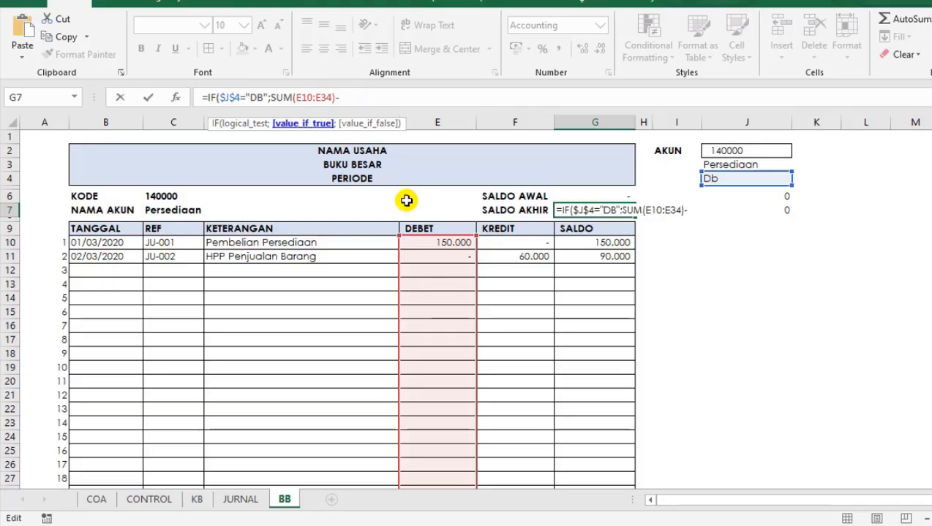
type("-")
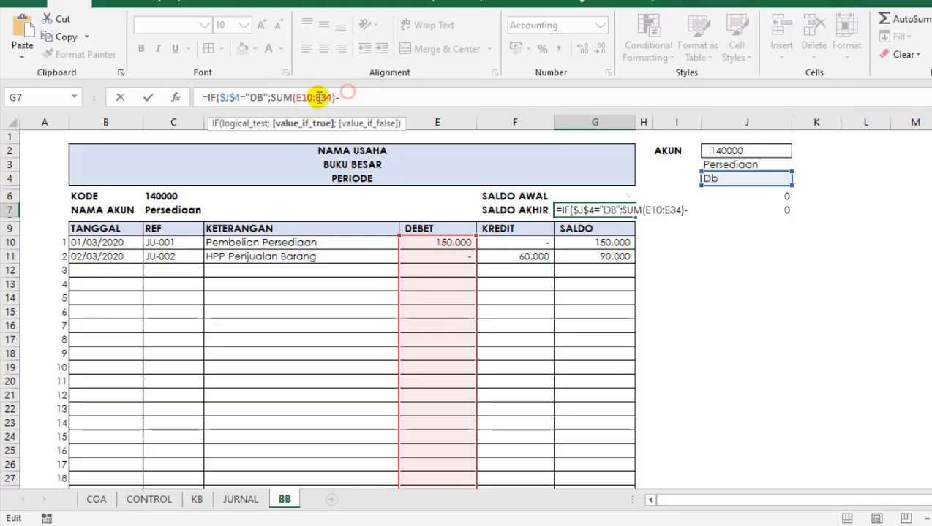
type("SUM(")
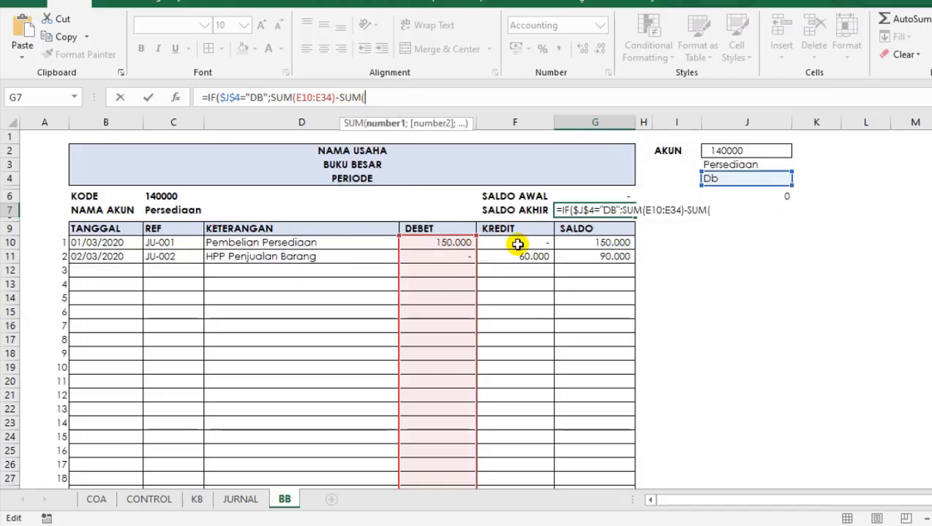
left_click_drag(517, 244, 508, 461)
scroll(401, 172, "up", 3)
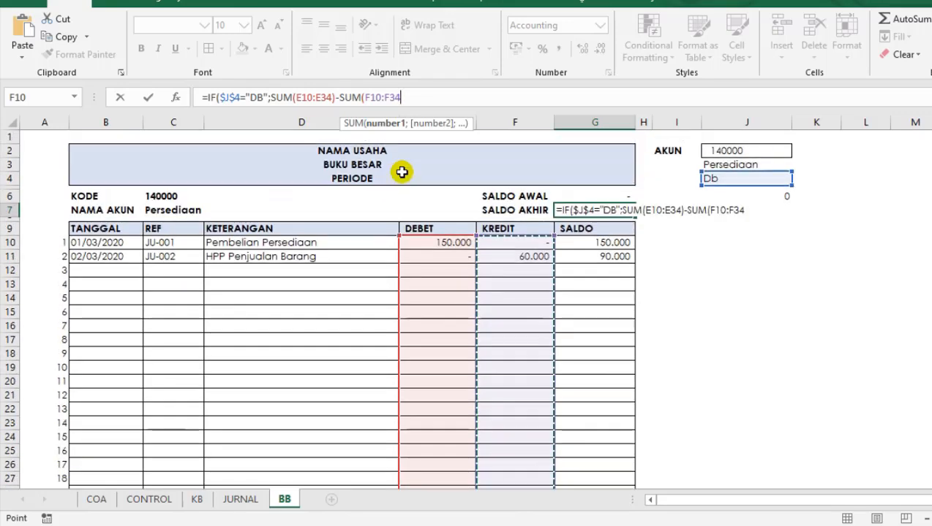
type(")")
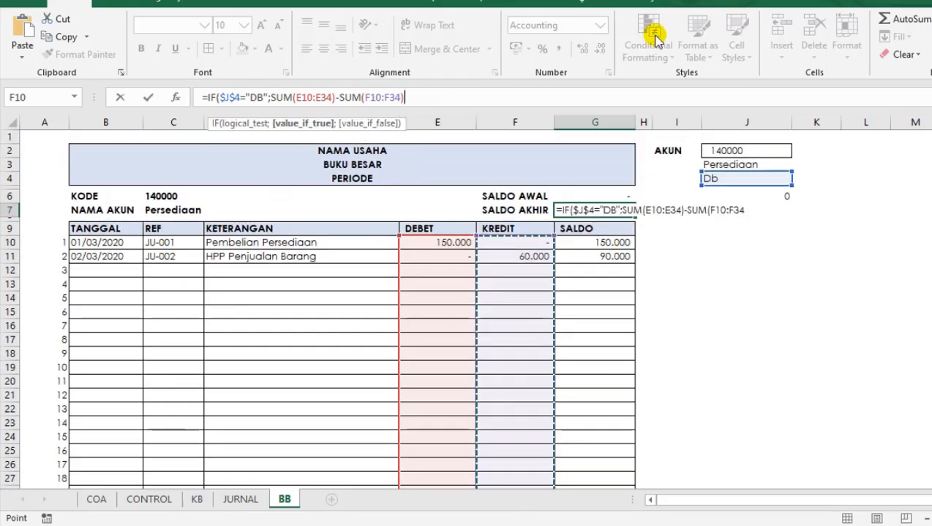
type(";")
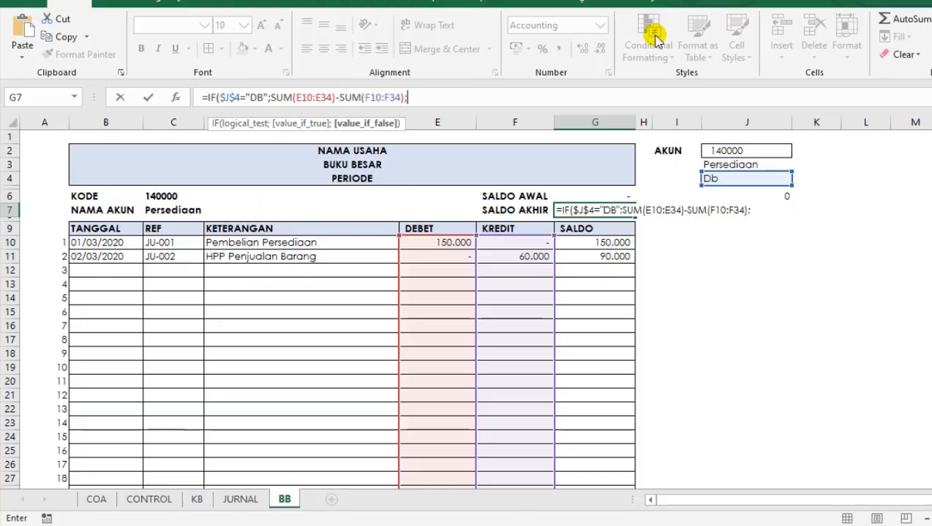
Complete the G7 formula with the false result SUM(F10:F34)-SUM(E10:E34), accepting the proposed closing parenthesis.
left_click(458, 101)
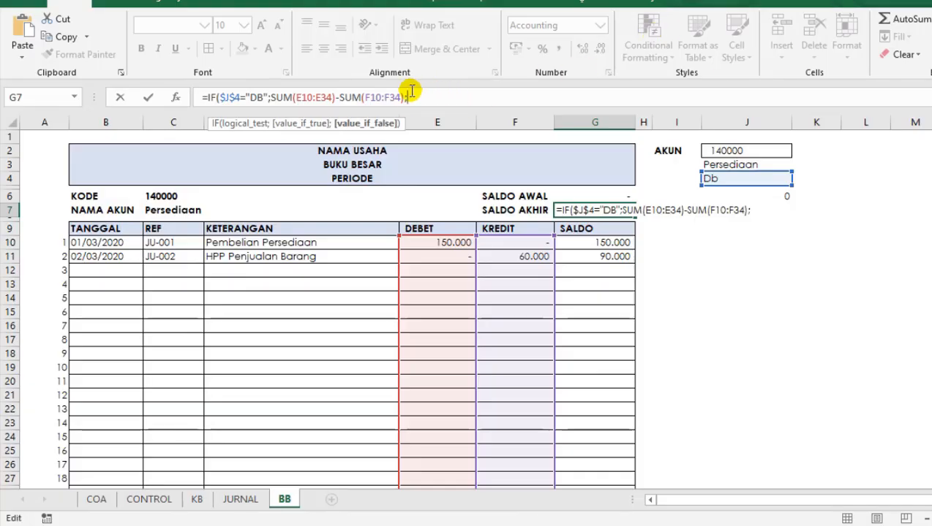
left_click_drag(399, 95, 351, 104)
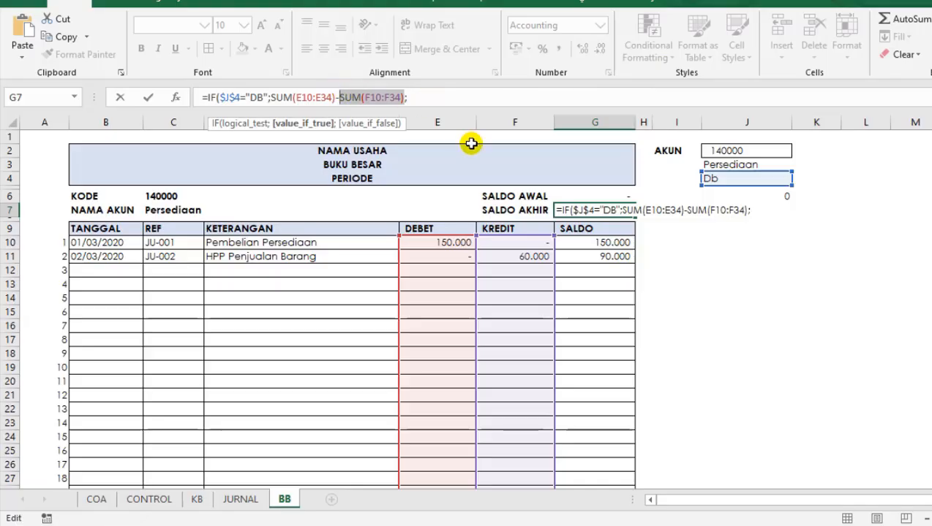
left_click(461, 101)
type("SUM(F10:F34)")
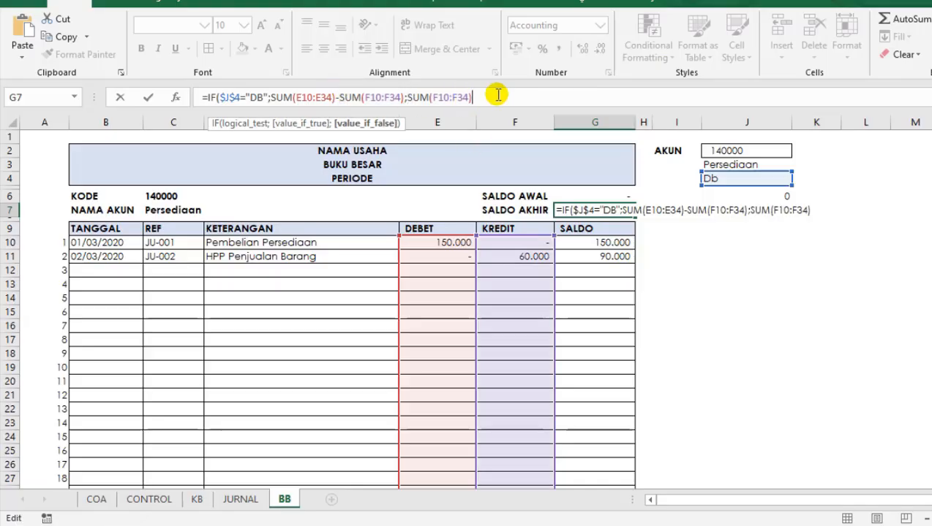
type("-")
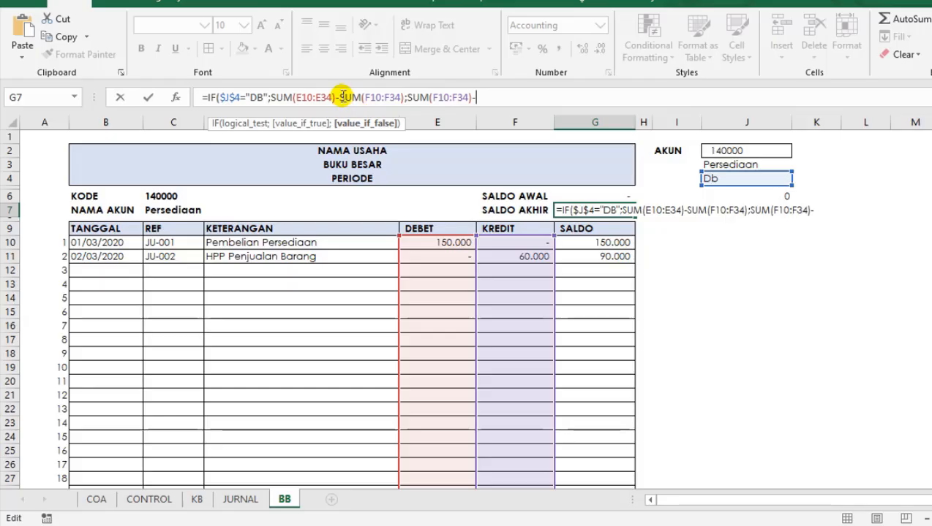
left_click_drag(335, 100, 296, 100)
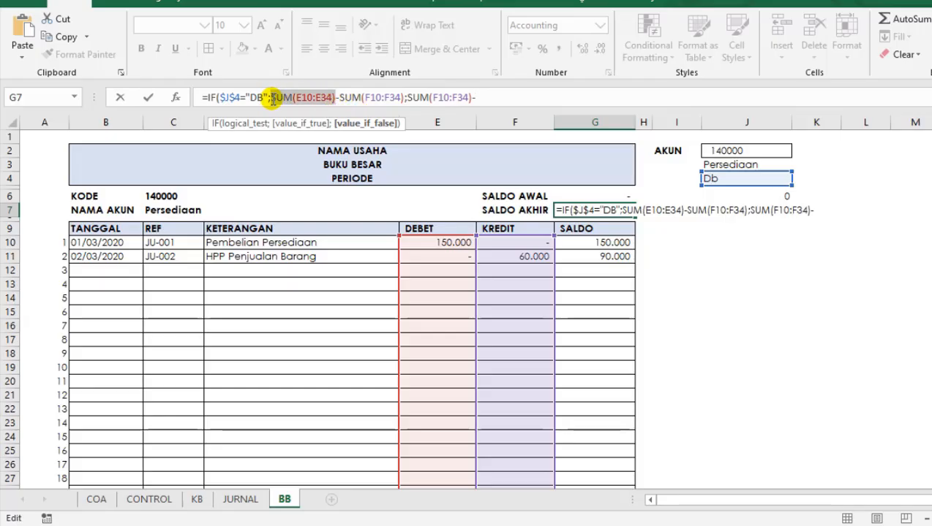
left_click(504, 95)
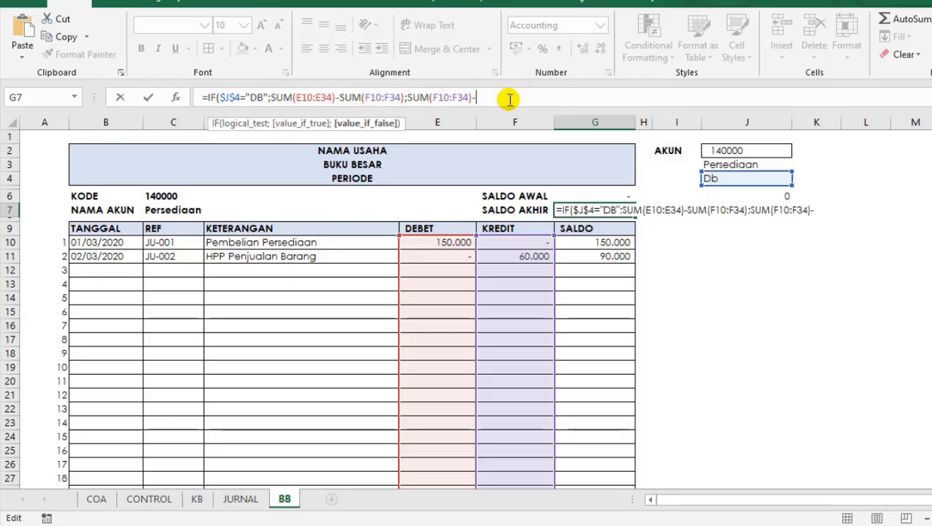
type("SUM(E10:E34)")
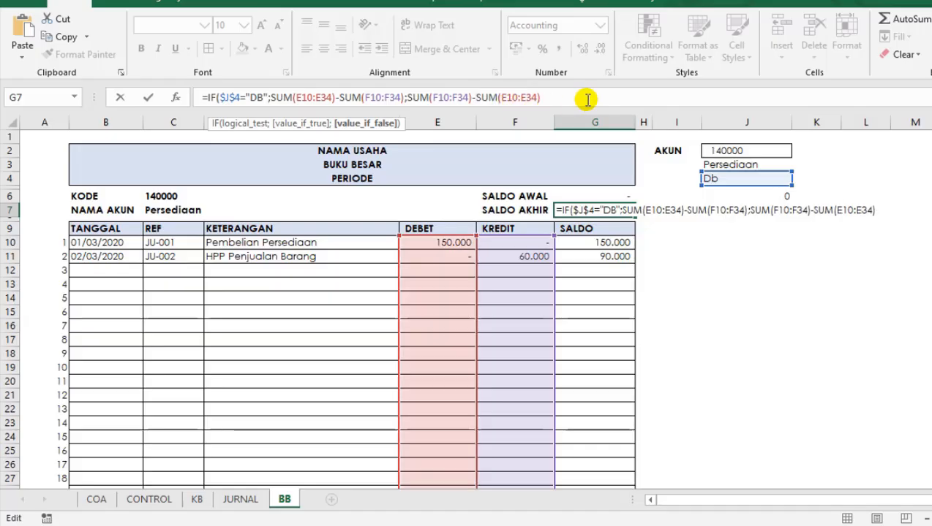
key("Return")
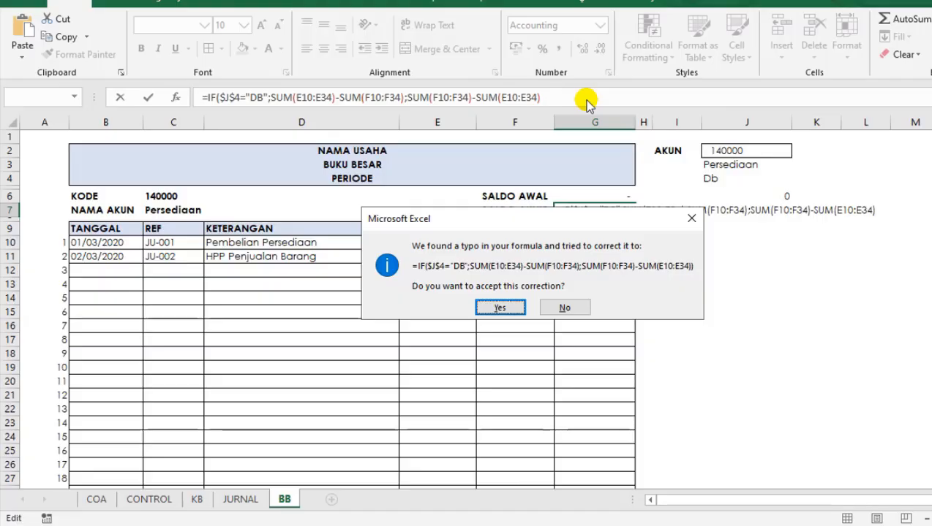
key("Return")
Compare the SALDO AKHIR value in G7 with the SALDO column and inspect the ledger rows down to row 34.
left_click(614, 289)
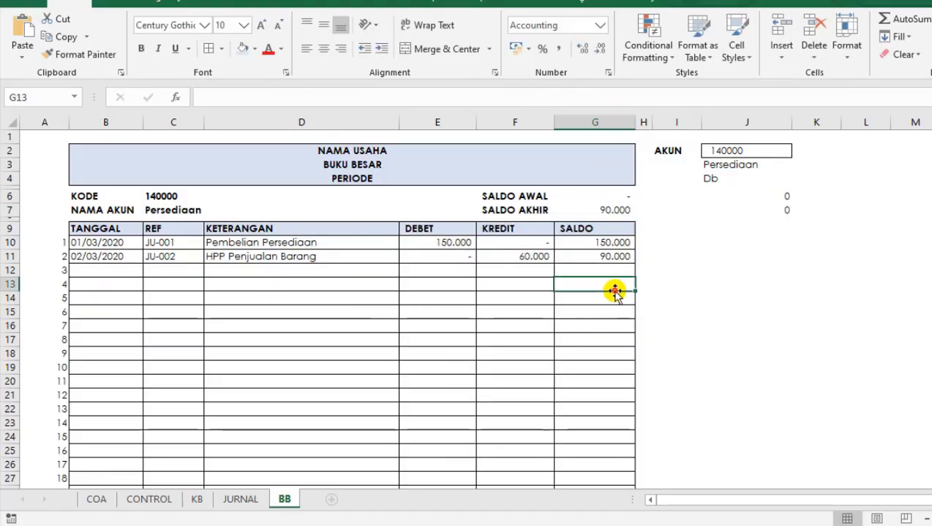
left_click(615, 312)
left_click(614, 340)
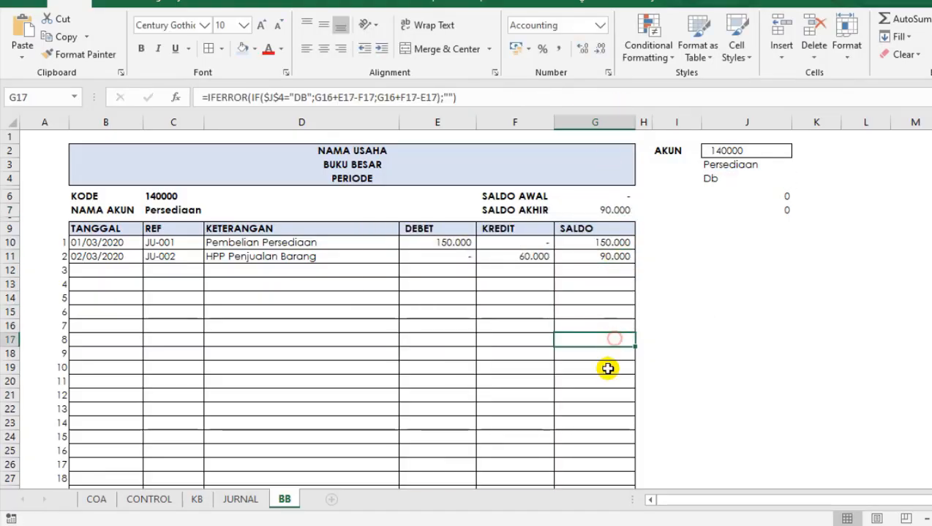
left_click(610, 210)
left_click(521, 203)
left_click(512, 297)
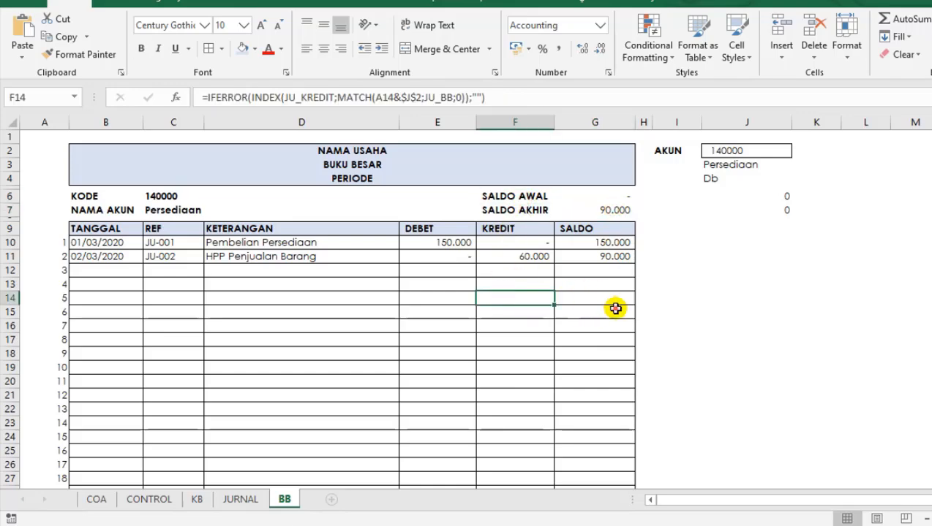
left_click(418, 351)
scroll(429, 342, "down", 5)
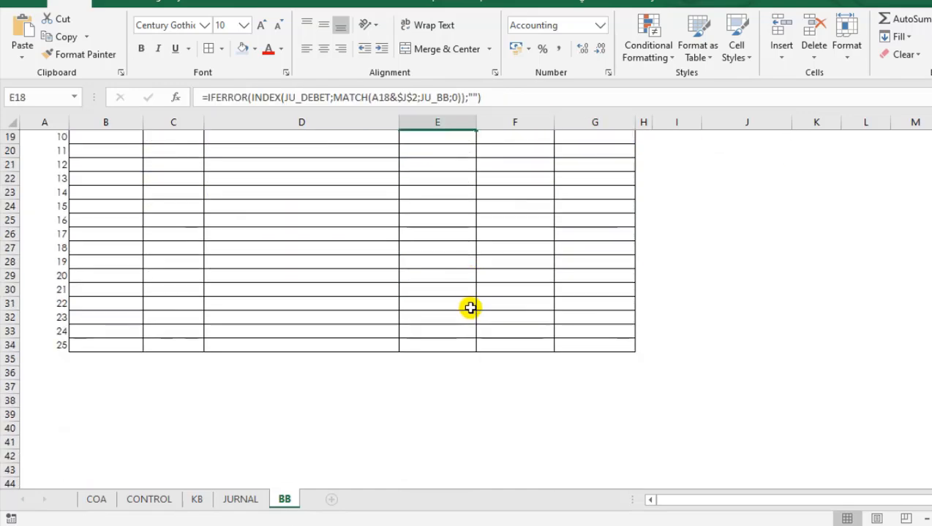
scroll(470, 308, "up", 5)
left_click(285, 300)
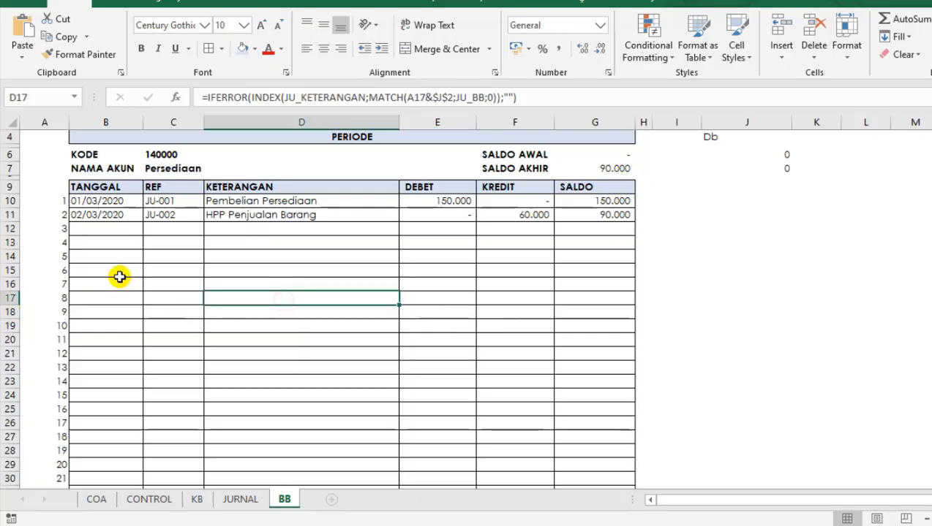
Examine the unused ledger rows on the BB sheet from row 12 down to row 34.
left_click(109, 229)
left_click(557, 228)
left_click(658, 188)
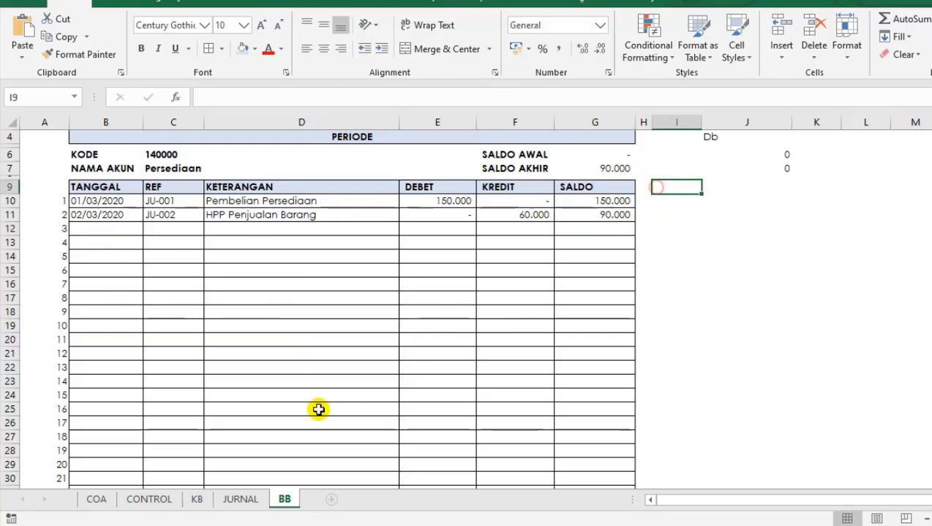
left_click(547, 258)
left_click(680, 200)
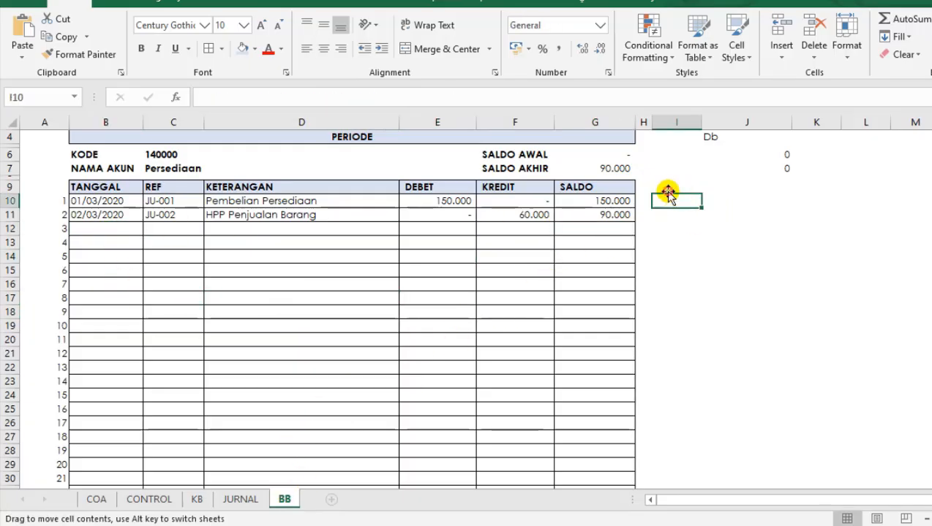
left_click(667, 189)
mouse_move(110, 228)
left_mouse_down()
mouse_move(114, 214)
mouse_move(111, 229)
left_mouse_up()
left_click_drag(260, 230, 592, 458)
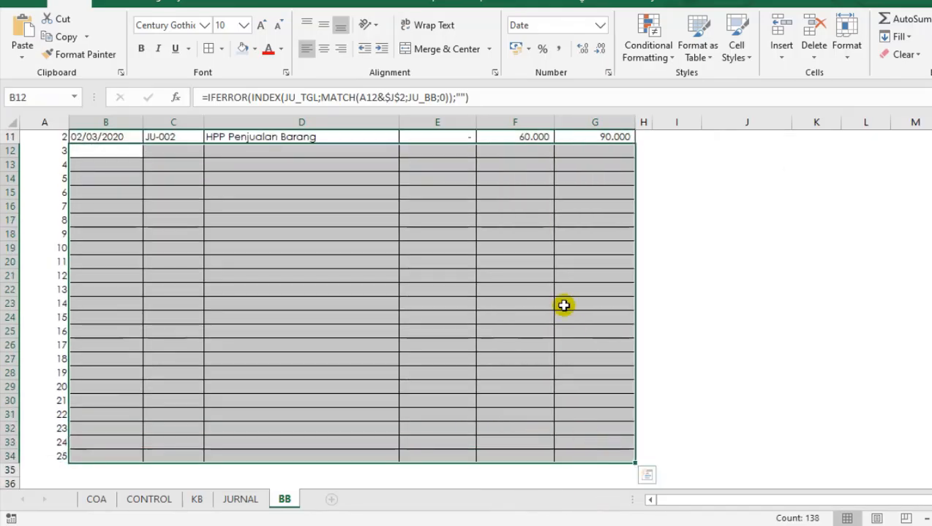
scroll(630, 276, "up", 4)
Enter the heading FILTER in cell I9, beside the ledger's header row.
left_click(664, 229)
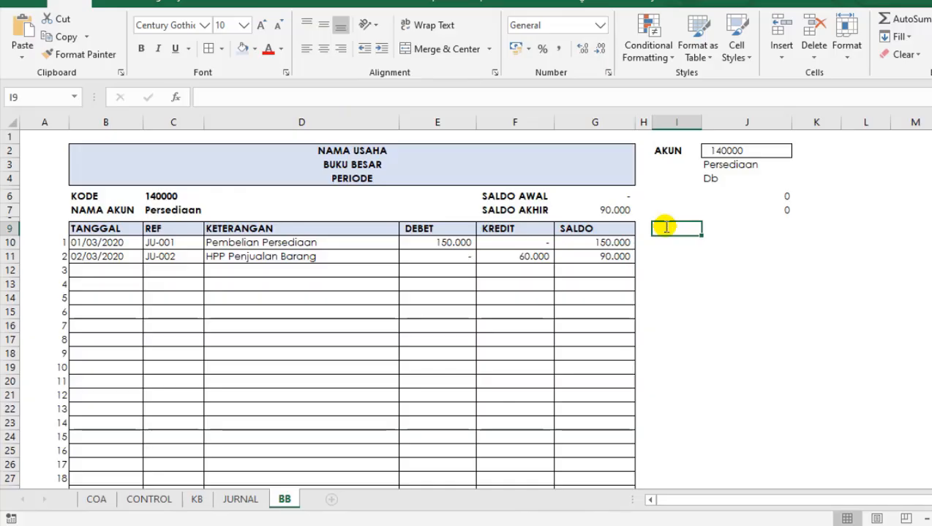
type("FILTER")
key("Return")
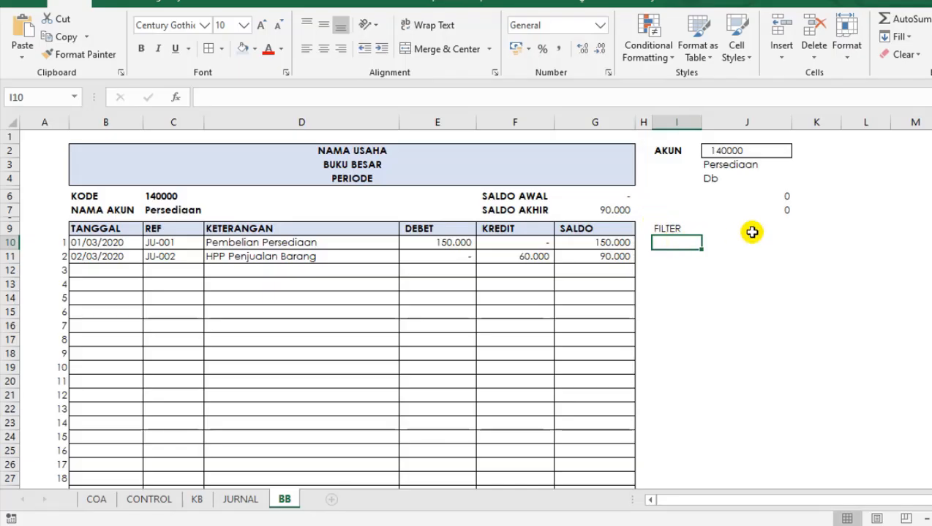
Begin an IF formula in cell I10 under the FILTER heading.
type("=I")
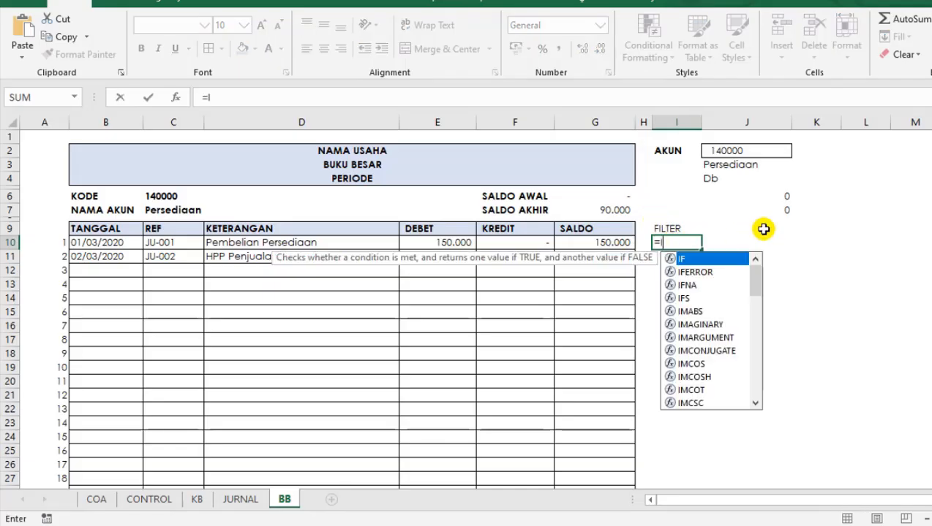
type("F(")
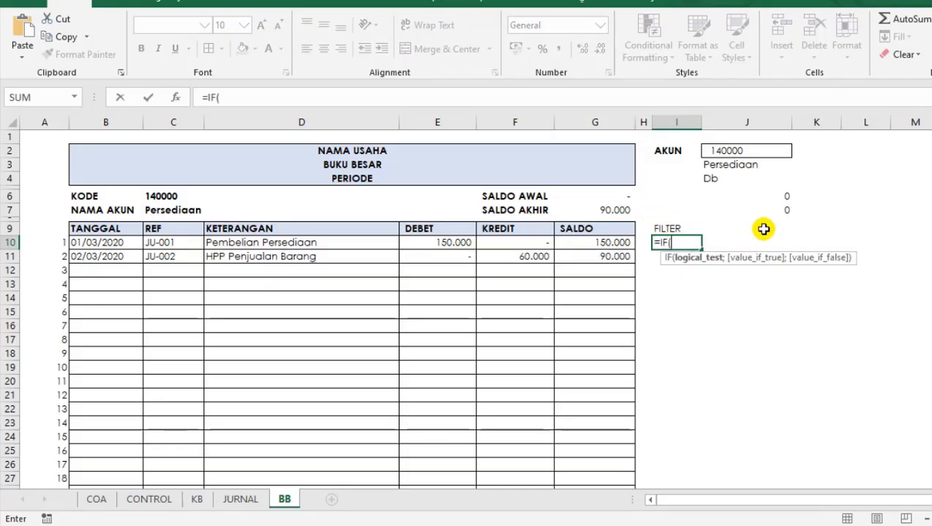
left_click(256, 95)
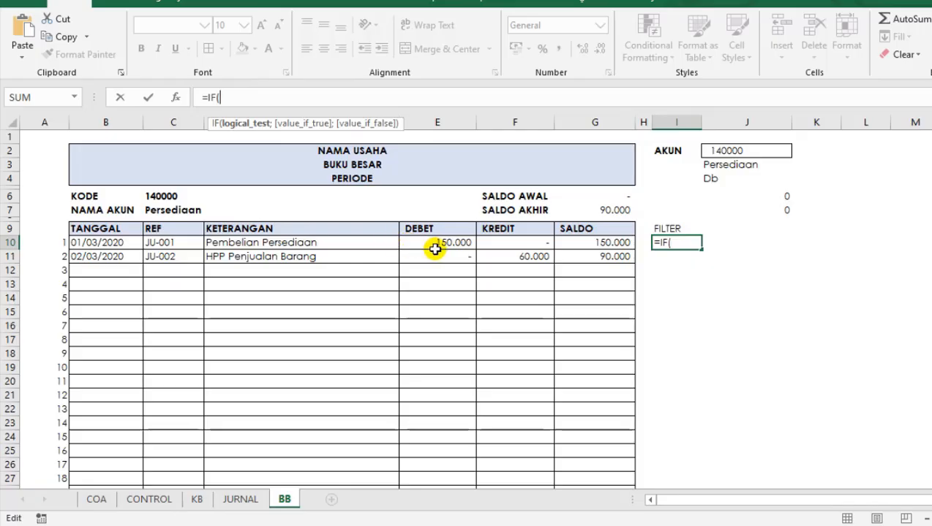
type("OR")
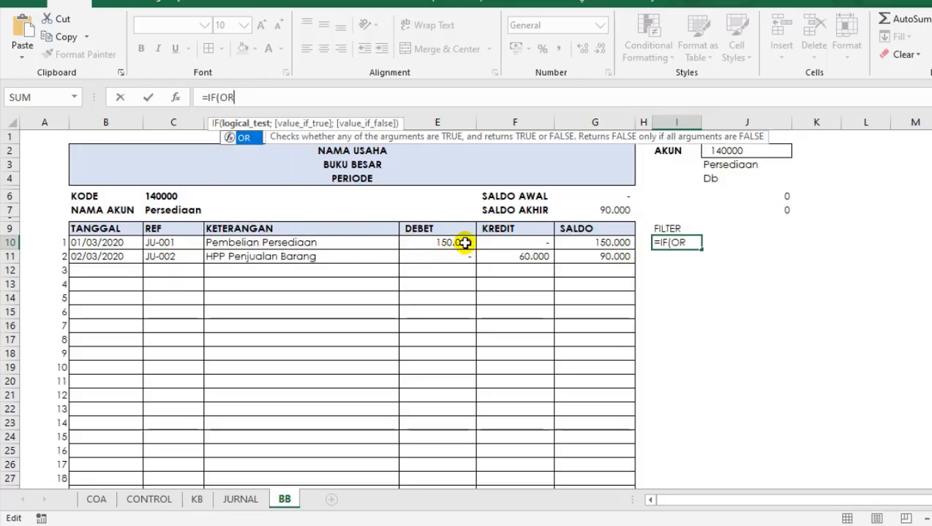
key("BackSpace")
key("BackSpace")
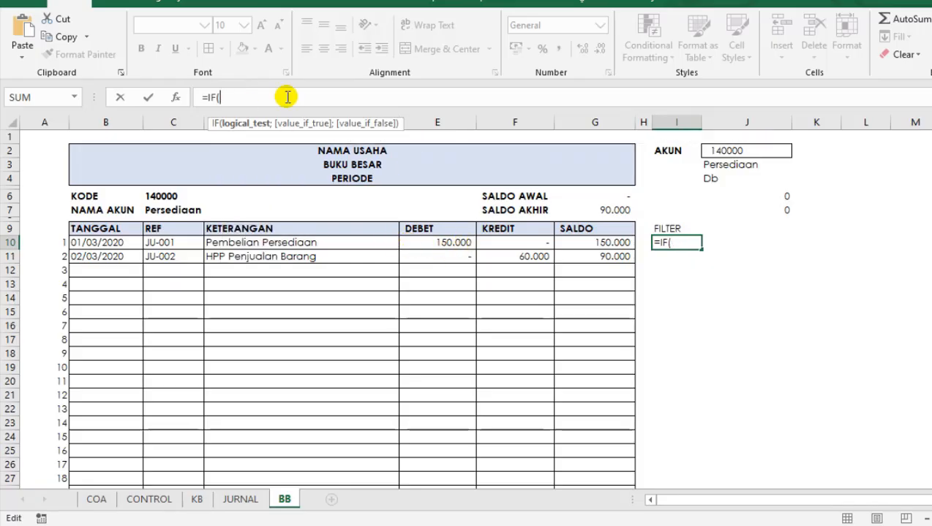
Complete the I10 formula as =IF(B10="";0;1), so rows without a date return 0 and the others 1.
left_click(110, 244)
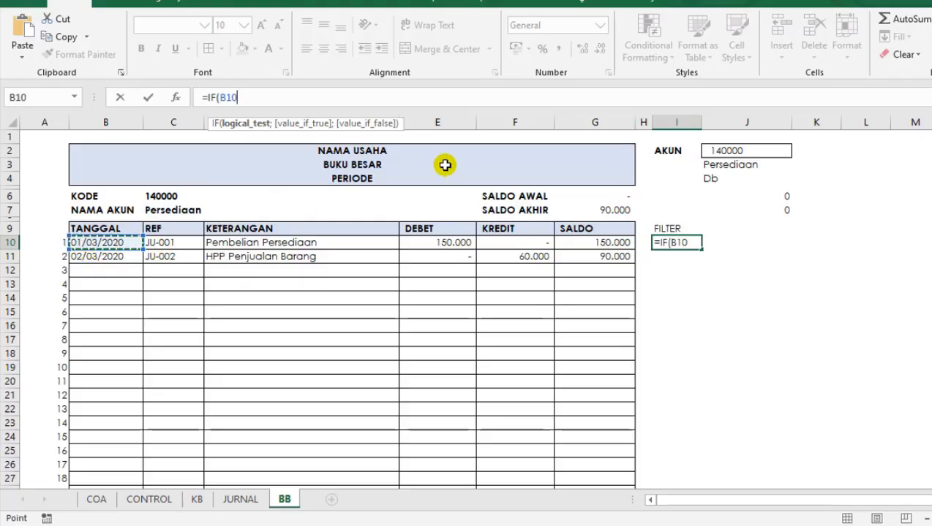
type("=\"\"")
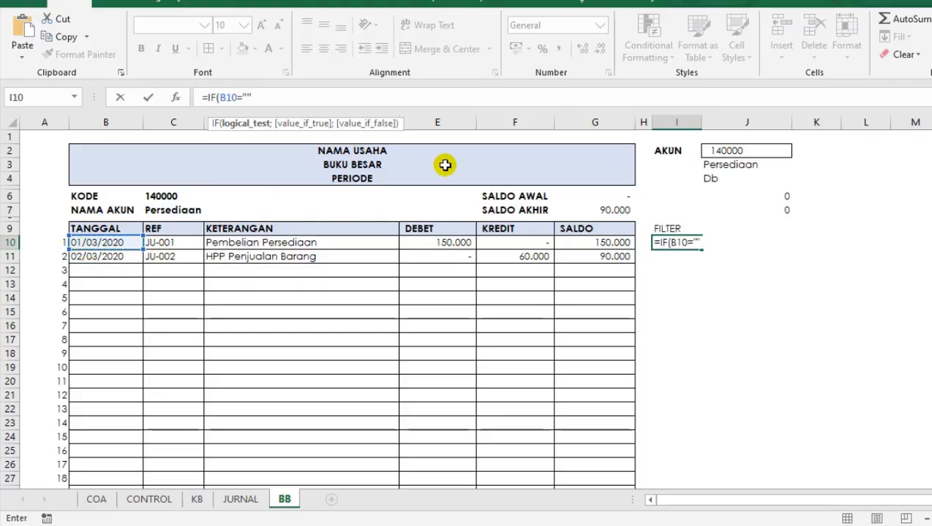
type(";")
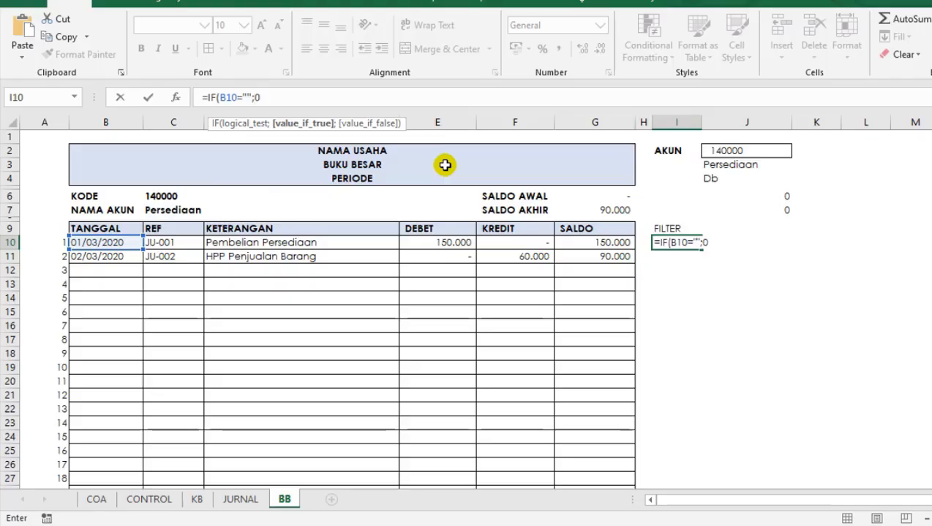
type("0;1")
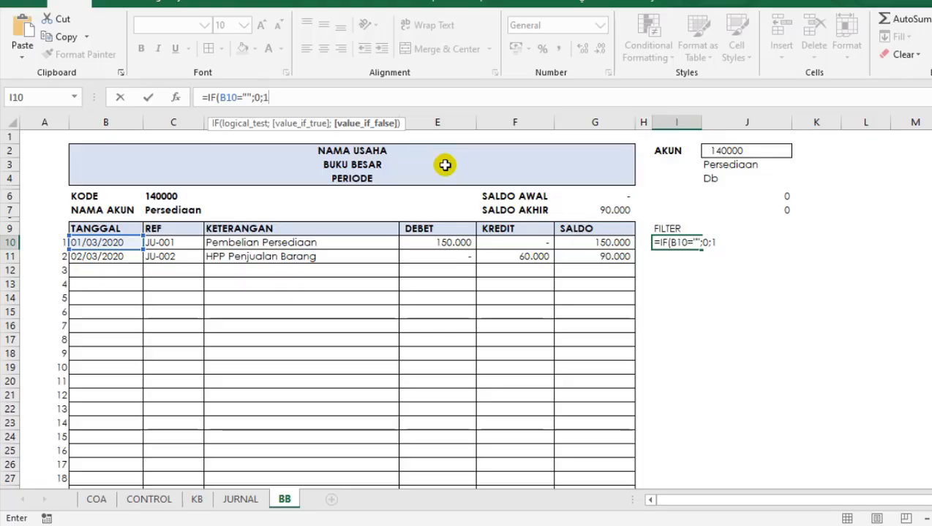
type(")")
key("Return")
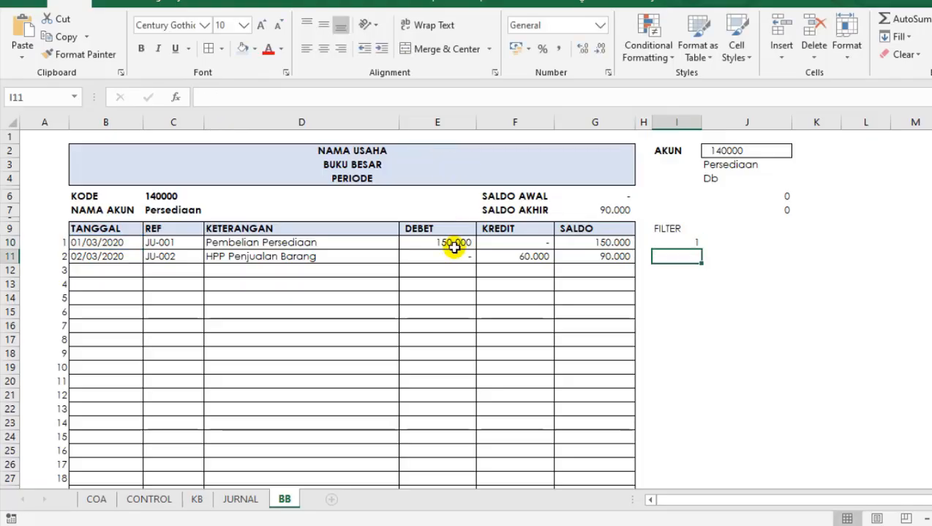
Fill the I10 formula down the FILTER column to I34.
left_click(674, 240)
left_click_drag(700, 313, 680, 464)
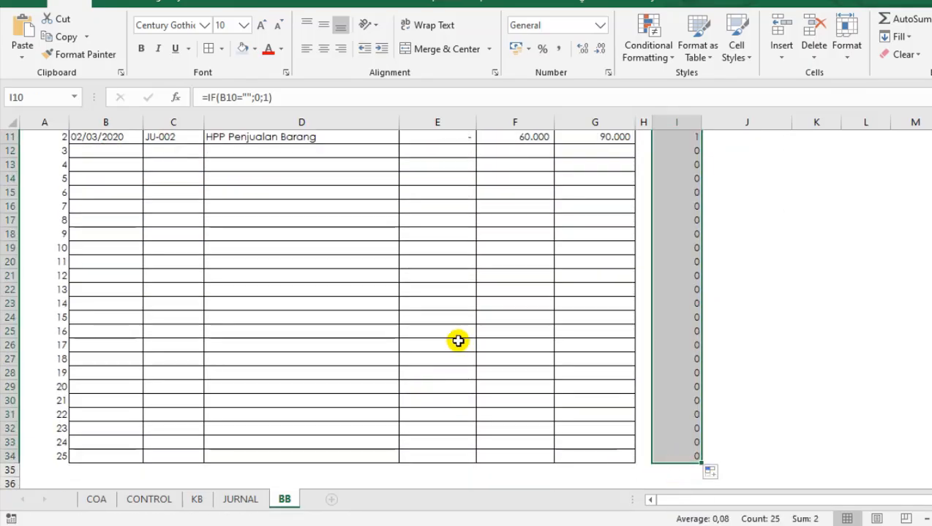
scroll(458, 340, "up", 4)
Make the FILTER heading in I9 bold and give the cell a border.
left_click(676, 231)
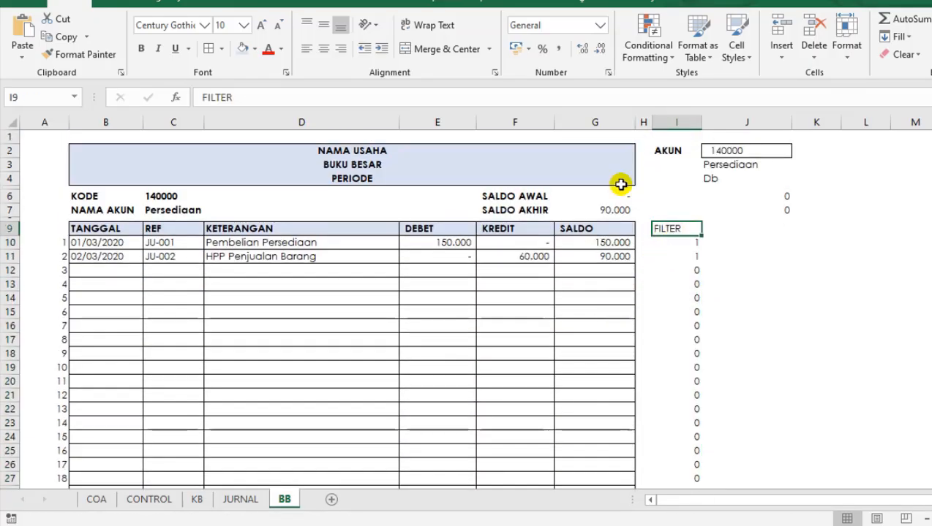
key("ctrl+b")
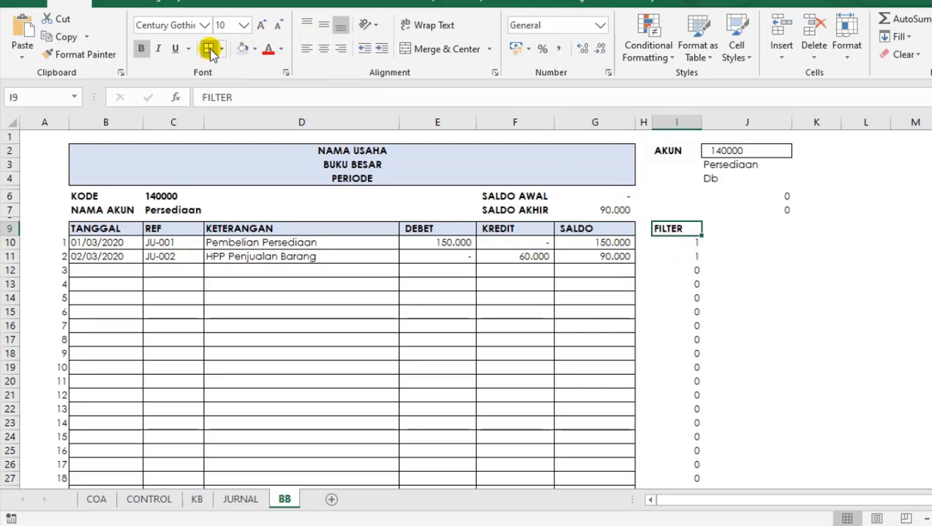
left_click(643, 285)
Add a filter dropdown to the FILTER heading in I9.
left_click(669, 229)
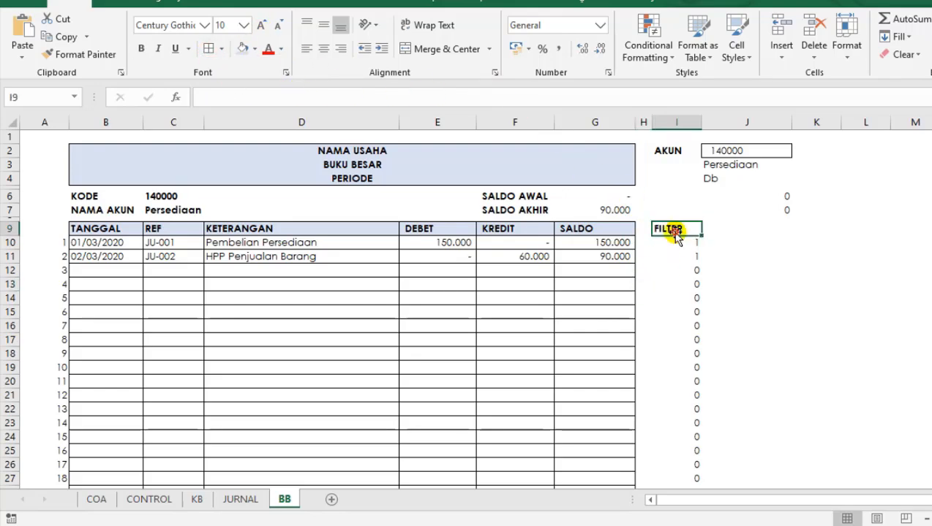
left_click(290, 3)
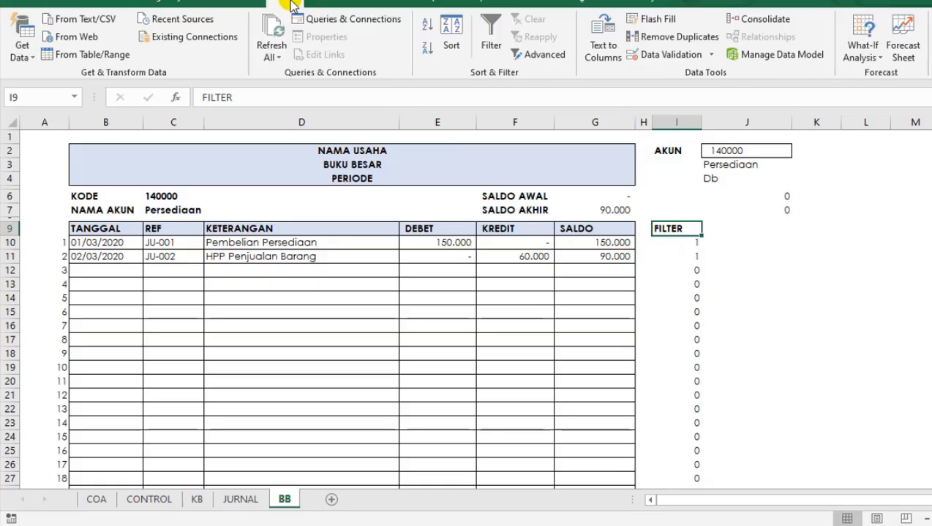
left_click(490, 33)
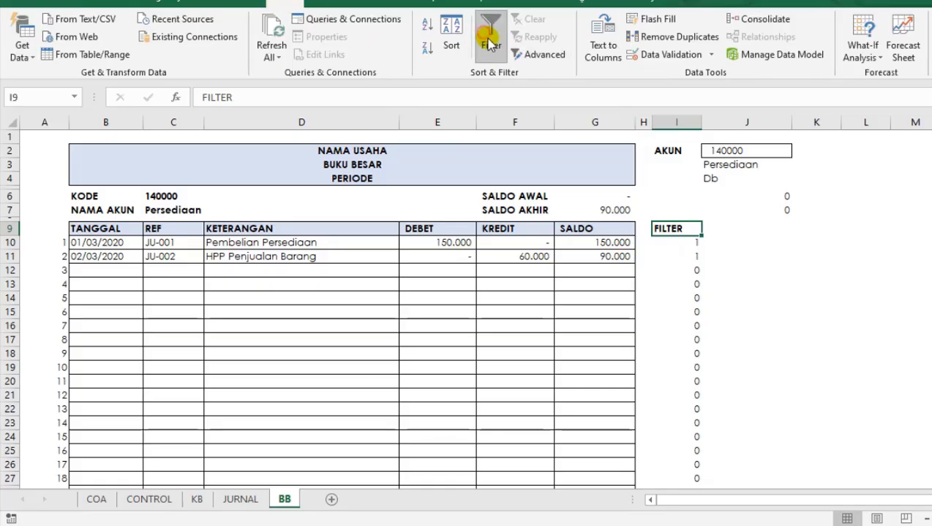
left_click(695, 285)
Filter the FILTER column to show only the rows with value 1, excluding 0.
left_click(697, 230)
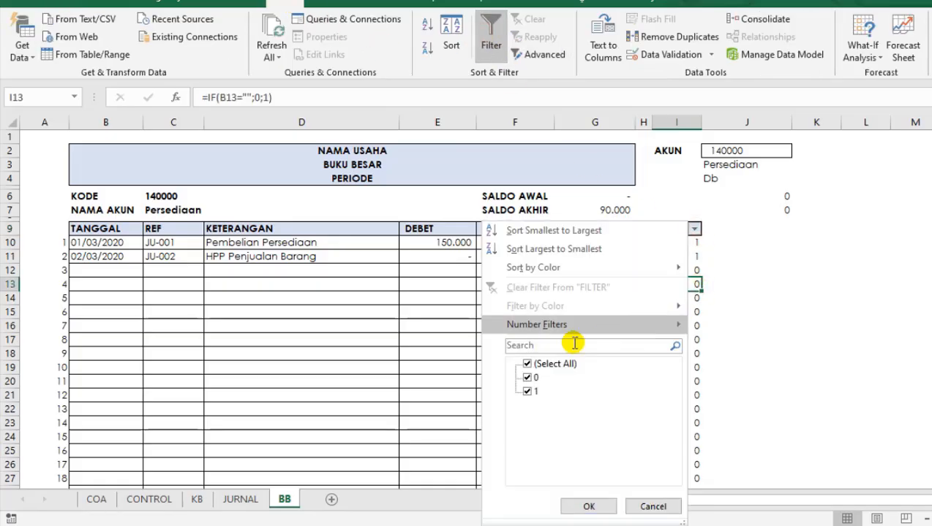
left_click(528, 377)
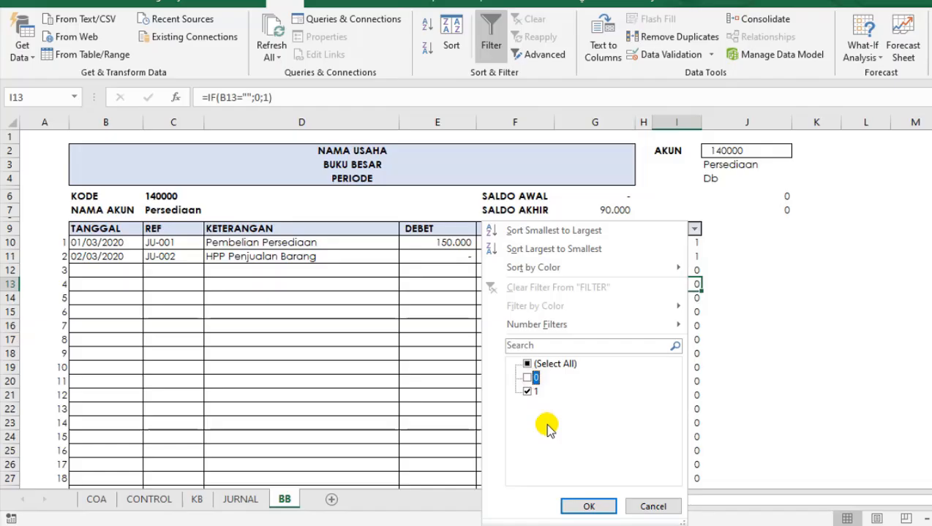
left_click(601, 506)
left_click(291, 309)
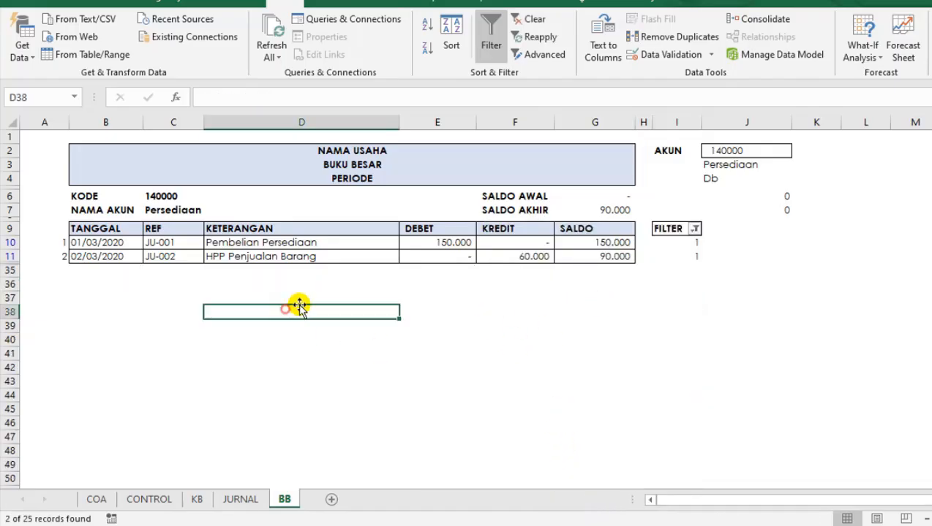
left_click(611, 309)
left_click(726, 271)
left_click(770, 299)
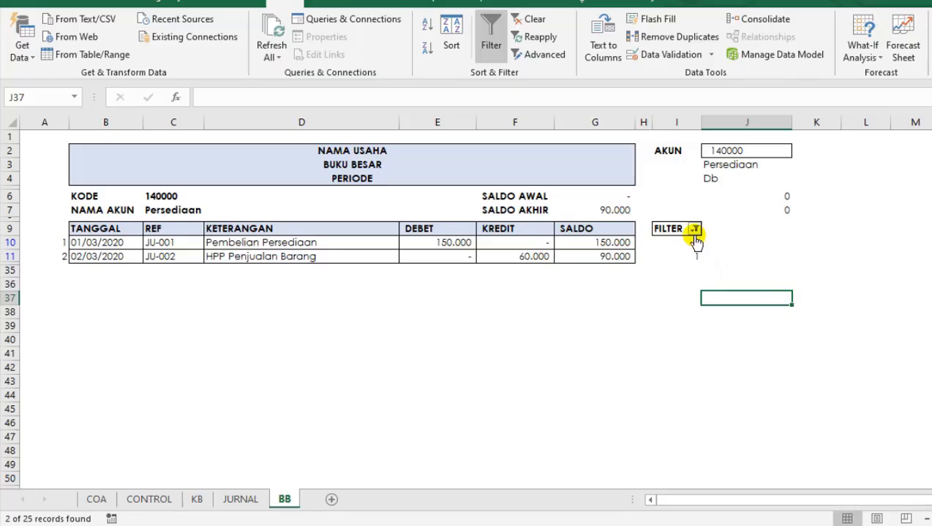
Show all ledger rows again by selecting every value in the FILTER column's filter.
left_click(695, 229)
left_click(527, 364)
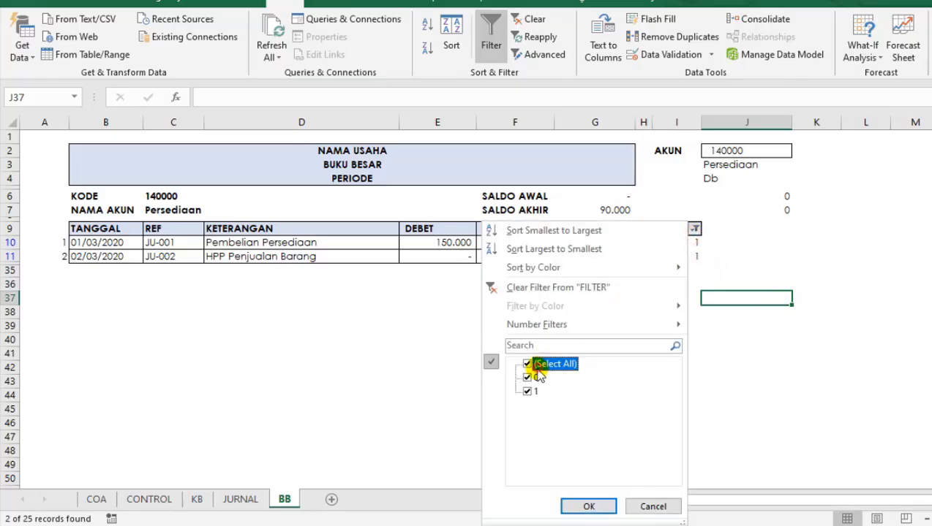
left_click(588, 506)
left_click(799, 298)
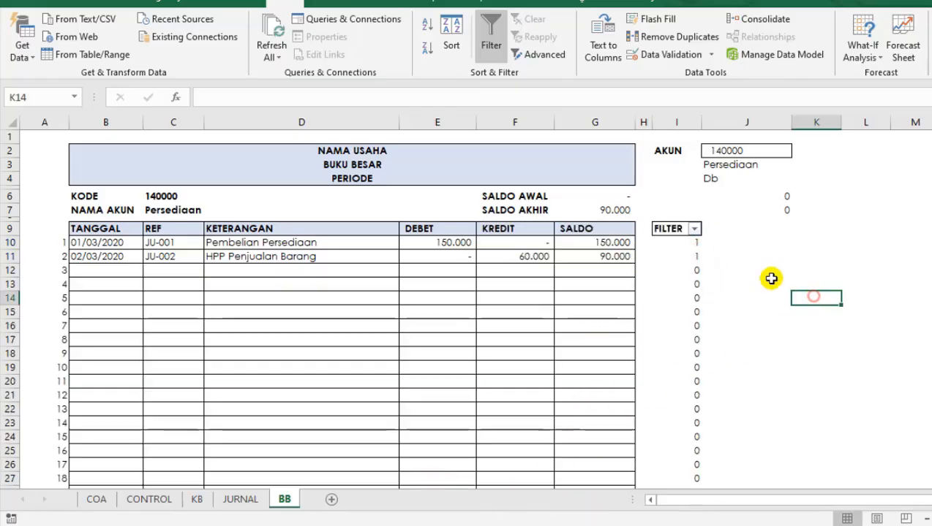
Set the font colour of the helper cells J3:J7 to white to hide their contents.
left_click_drag(784, 167, 782, 212)
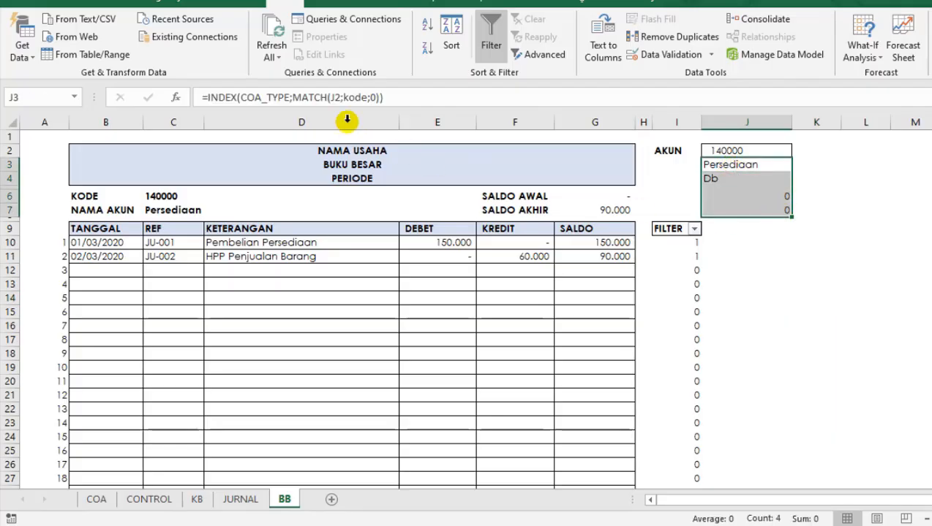
left_click(71, 2)
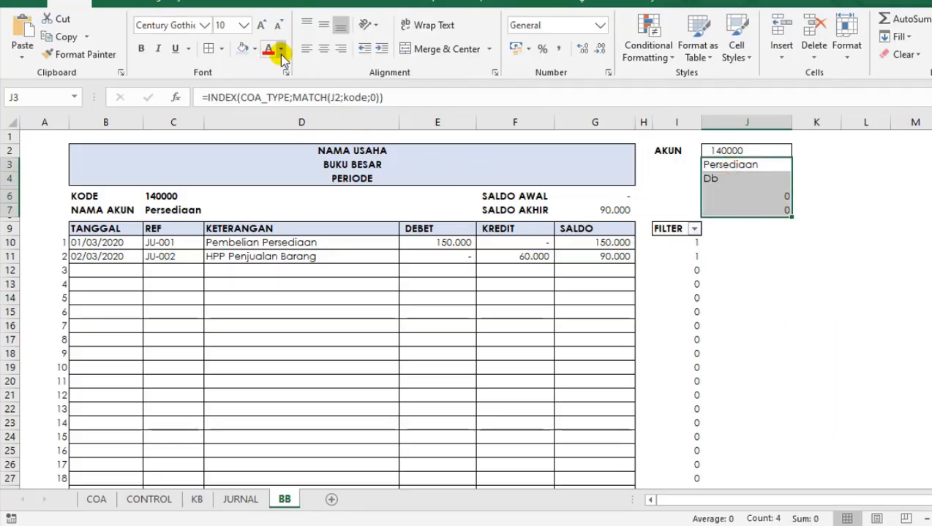
left_click(281, 50)
left_click(267, 97)
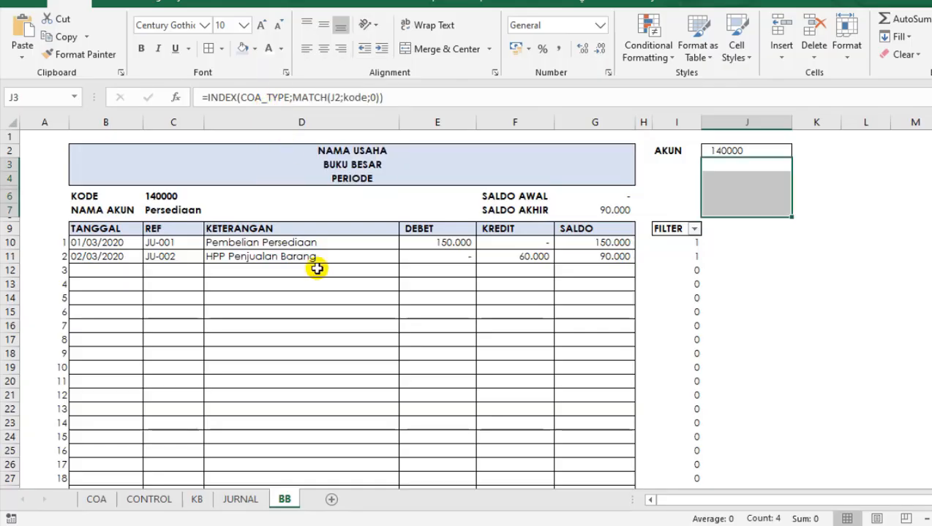
left_click(309, 286)
Apply the same white font to the row numbers in column A from A10 through A34.
left_click_drag(65, 242, 44, 470)
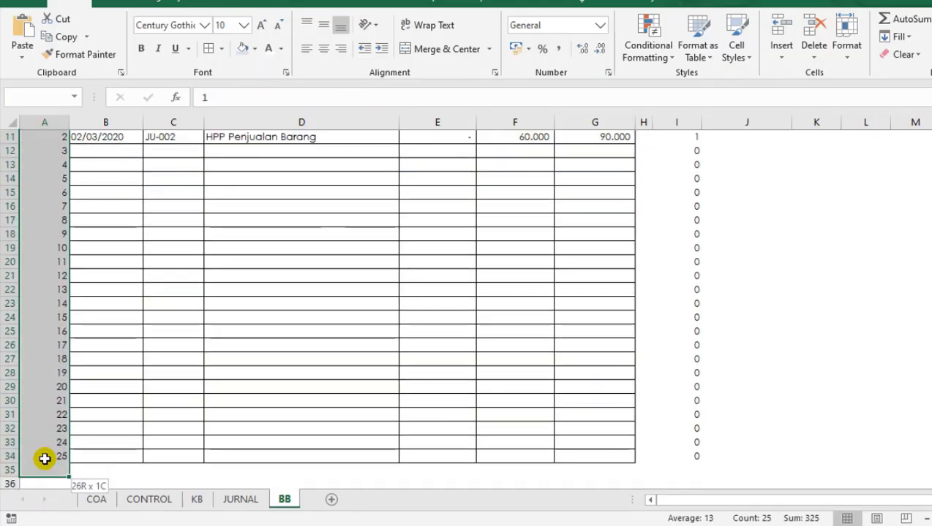
left_click(267, 48)
scroll(568, 259, "up", 3)
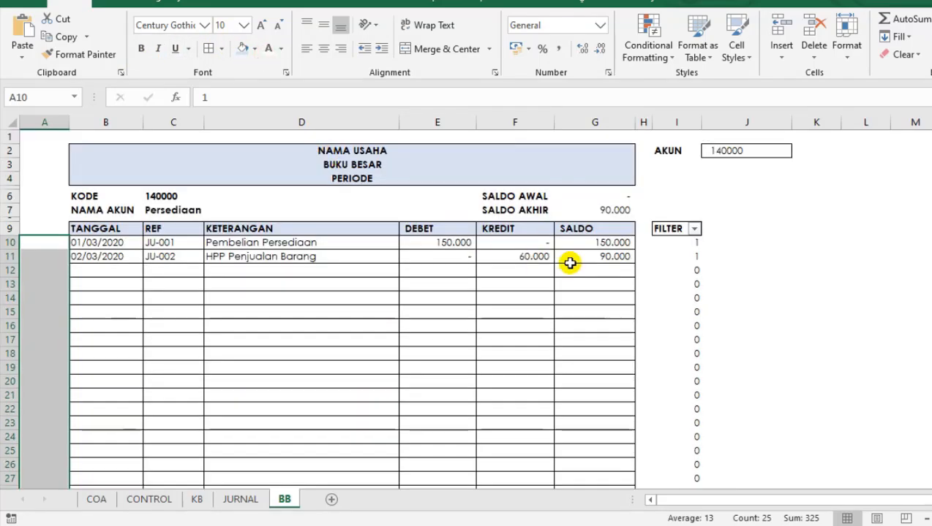
Apply the white font to the FILTER values in I10:I34.
left_click_drag(698, 241, 672, 439)
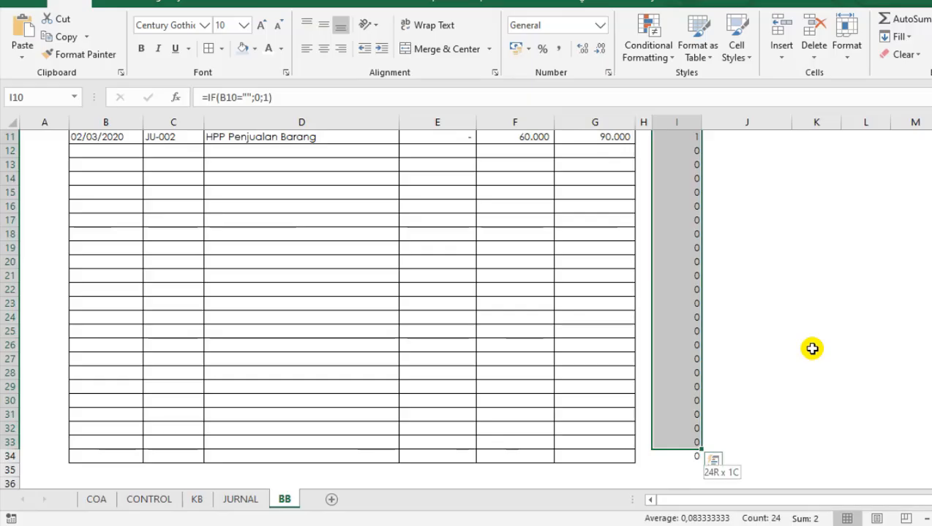
key("shift+Down")
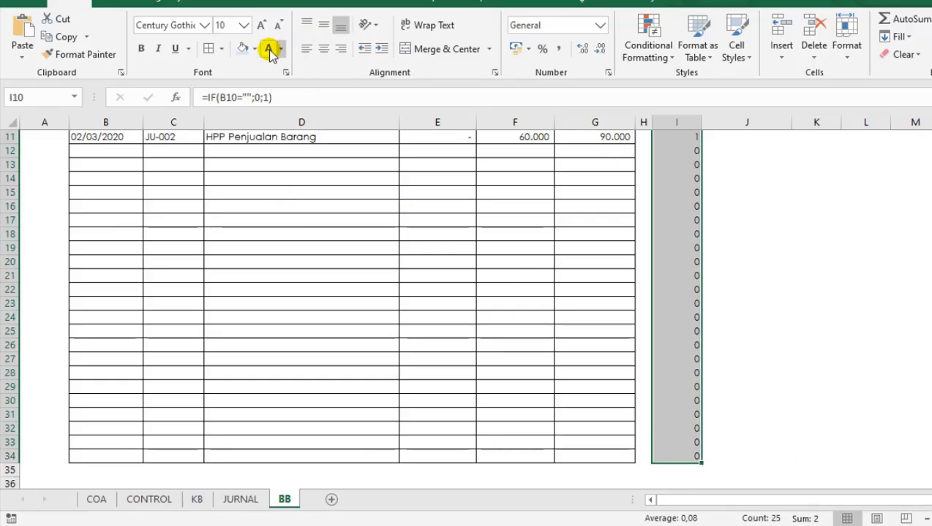
left_click(268, 48)
scroll(333, 270, "up", 3)
left_click(333, 270)
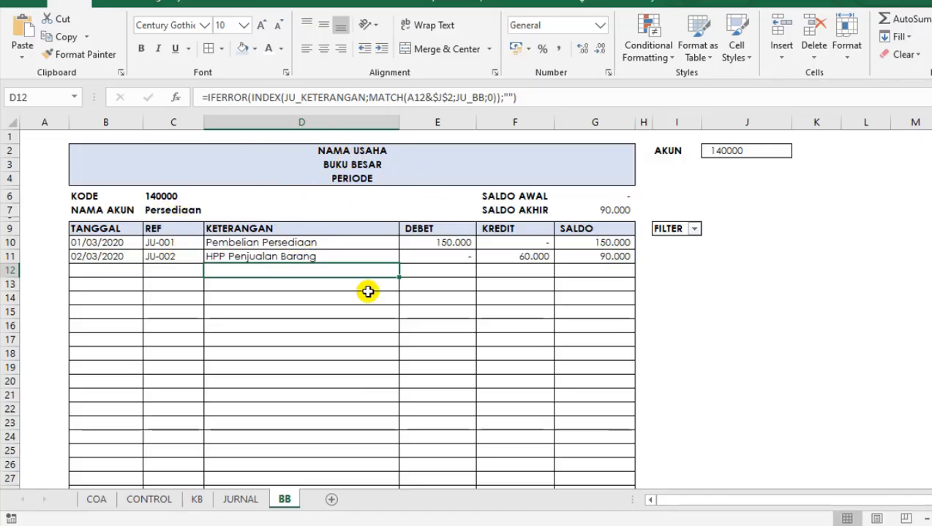
Choose account code 410000 from the AKUN dropdown in J2 to load its ledger entries.
left_click(753, 163)
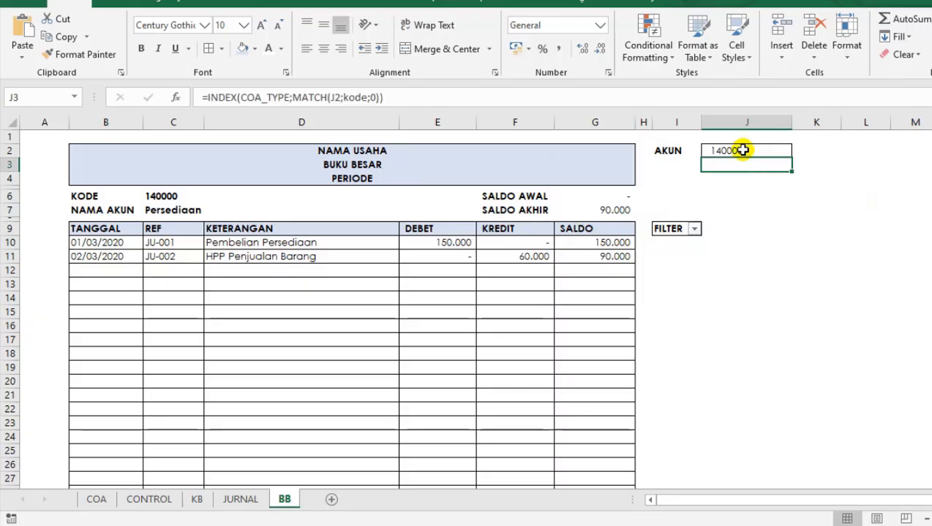
left_click(743, 150)
left_click(538, 300)
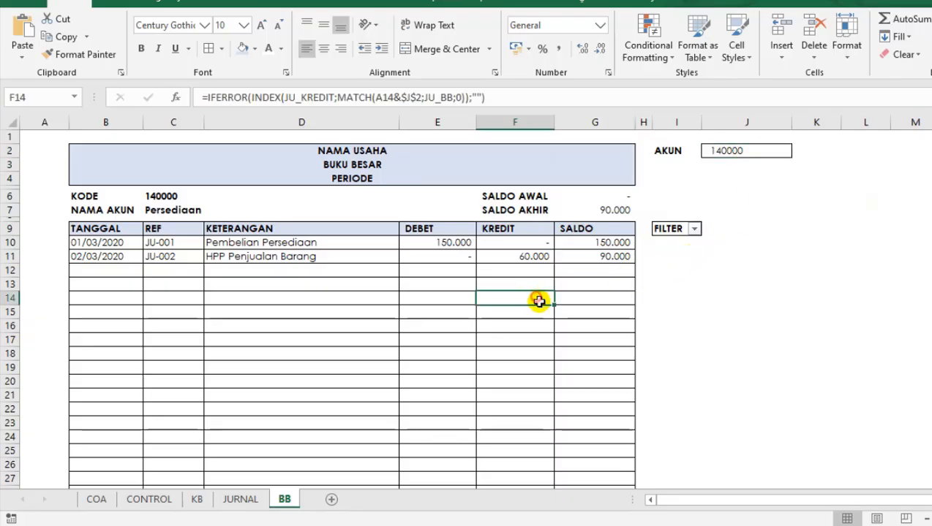
left_click_drag(667, 272, 671, 286)
left_click(742, 150)
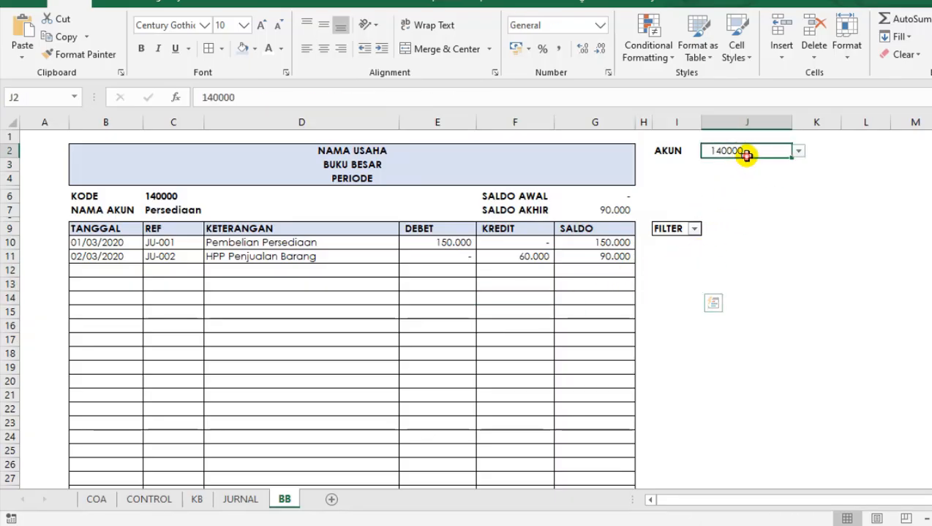
left_click(798, 151)
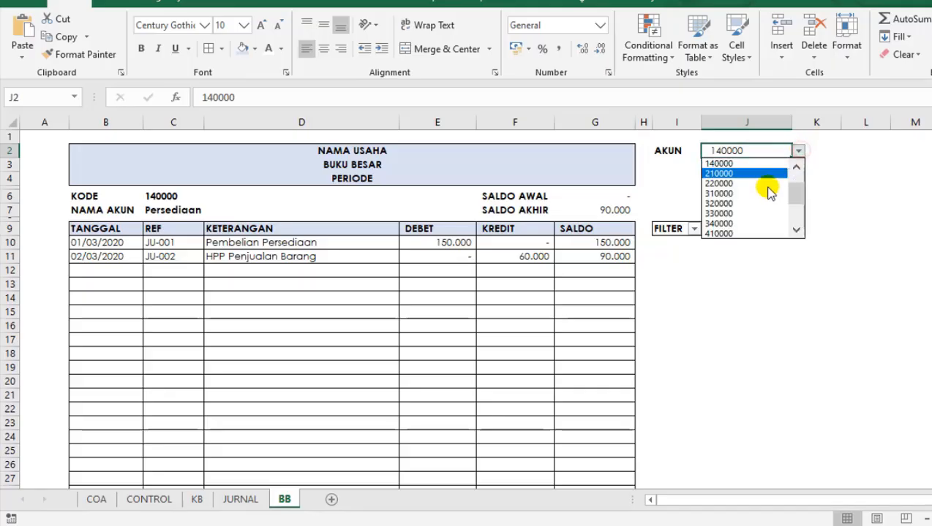
left_click(720, 233)
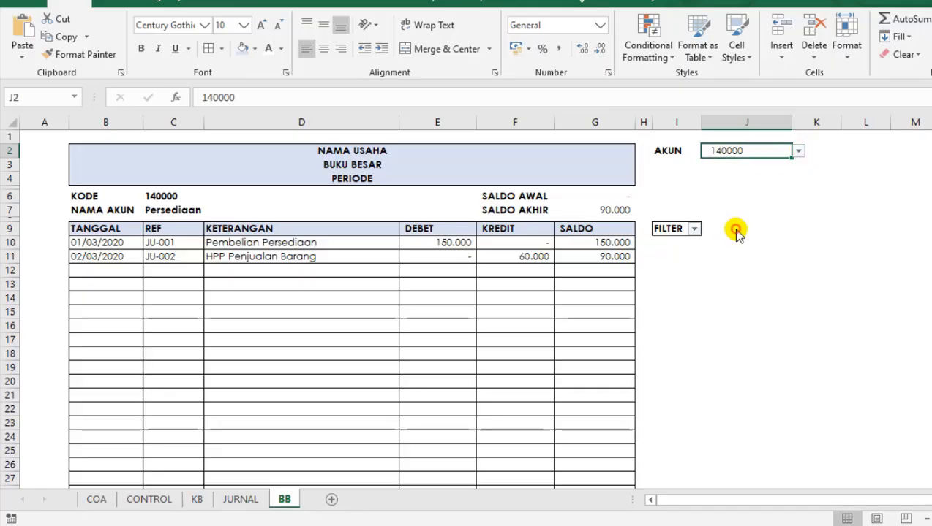
Filter the FILTER column to exclude 0 and show only rows with value 1.
left_click(694, 230)
left_click(526, 378)
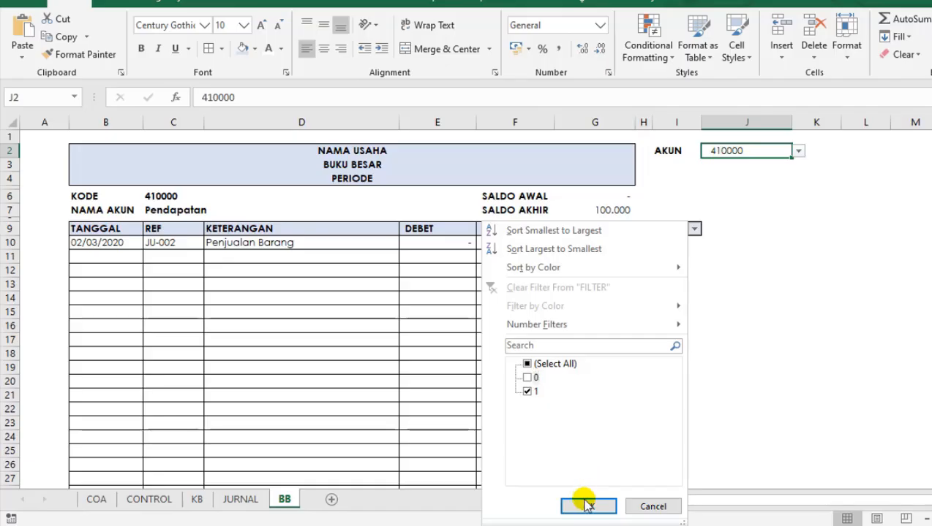
left_click(587, 506)
left_click(721, 259)
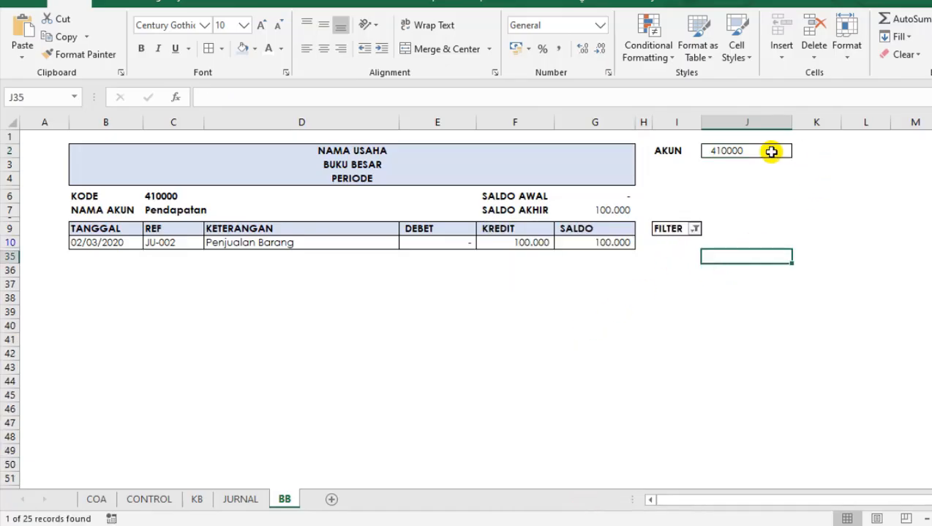
Switch the AKUN dropdown in J2 to account code 110000.
left_click(772, 151)
left_click(798, 151)
left_click_drag(795, 205, 801, 167)
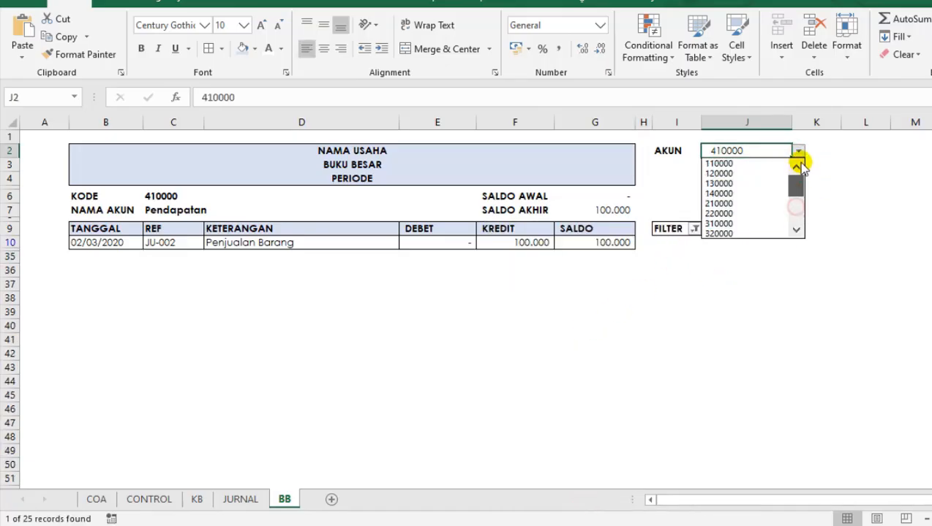
left_click(712, 164)
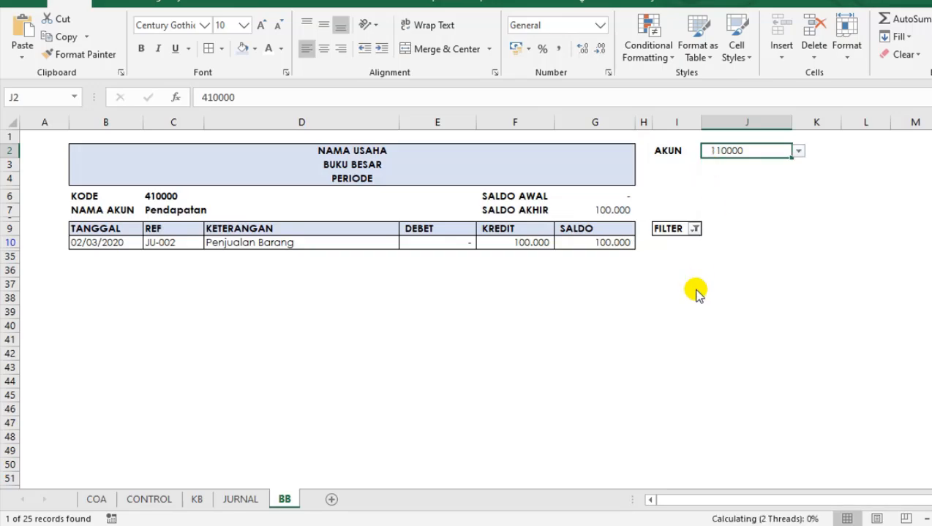
Reapply the FILTER column's filter for value 1 so the rows match the chosen account.
left_click(695, 229)
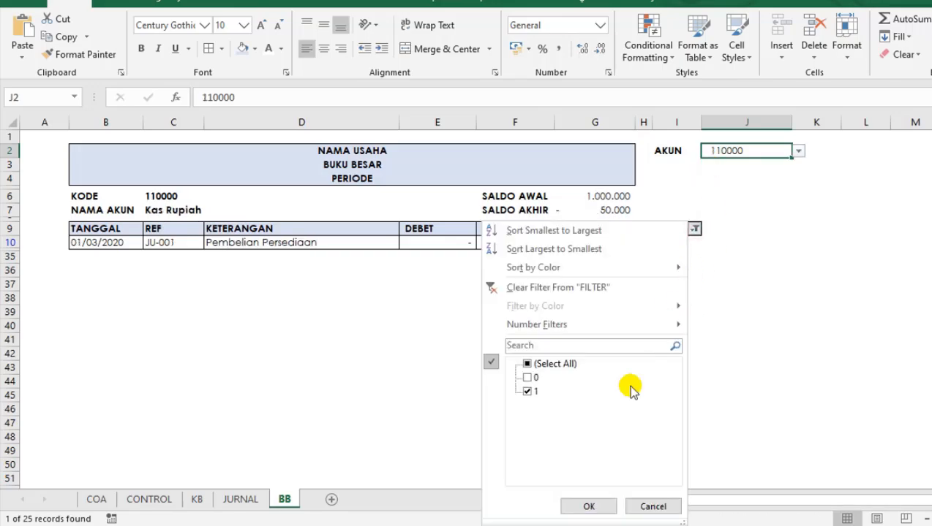
left_click(590, 506)
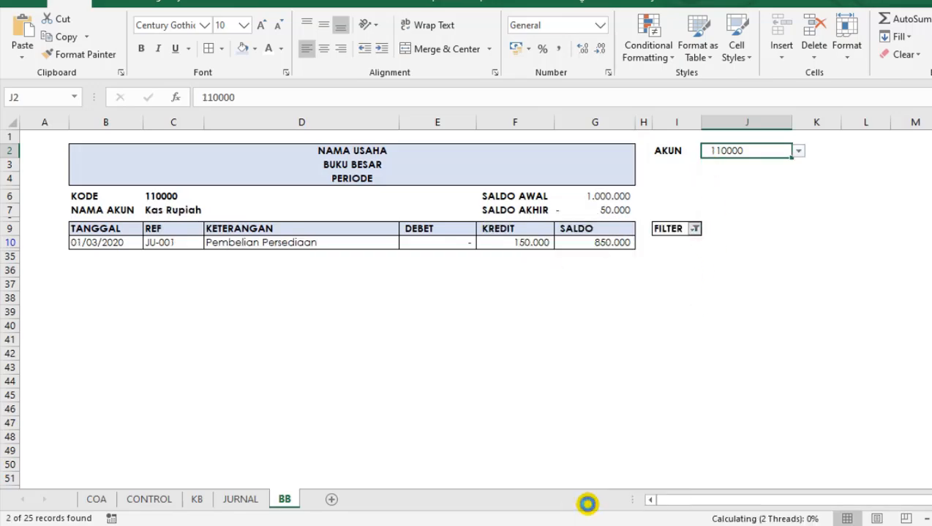
left_click(581, 284)
Examine the SALDO AKHIR formula in G7 against SALDO AWAL in G6 and the running balances in G10:G11.
left_click(613, 210)
left_click(595, 282)
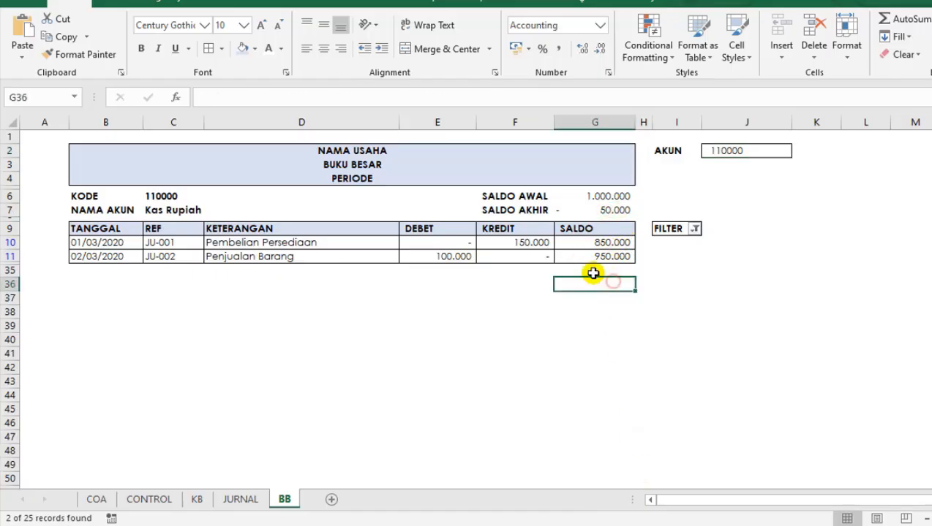
left_click(590, 257)
left_click(584, 269)
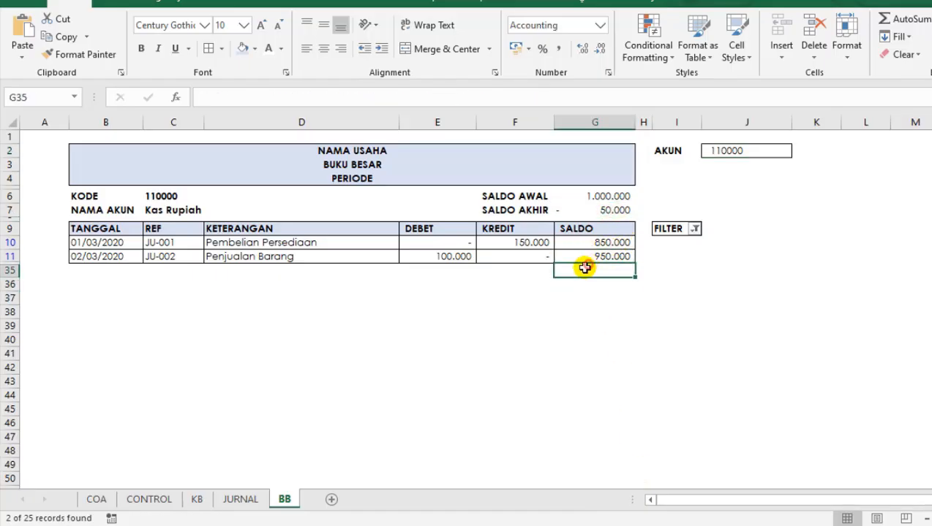
left_click(583, 285)
left_click(588, 244)
left_click(589, 256)
left_click(589, 243)
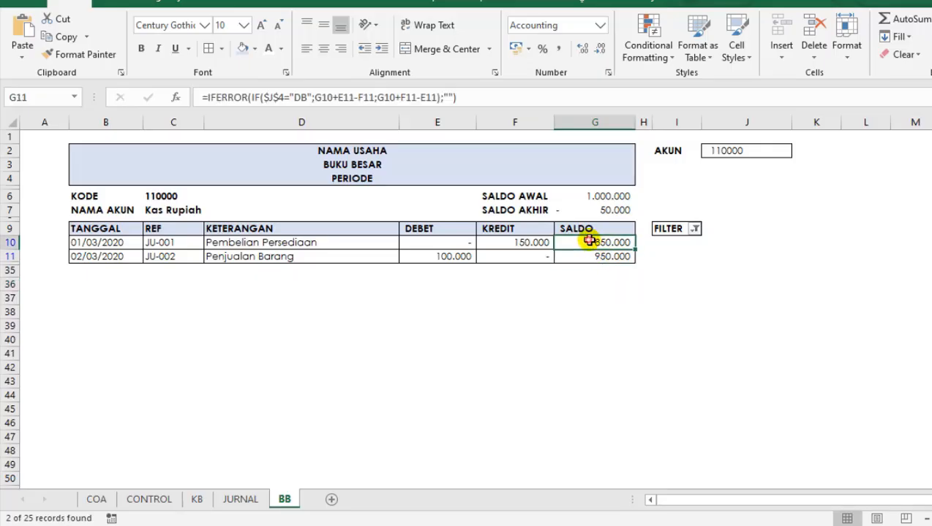
left_click(603, 210)
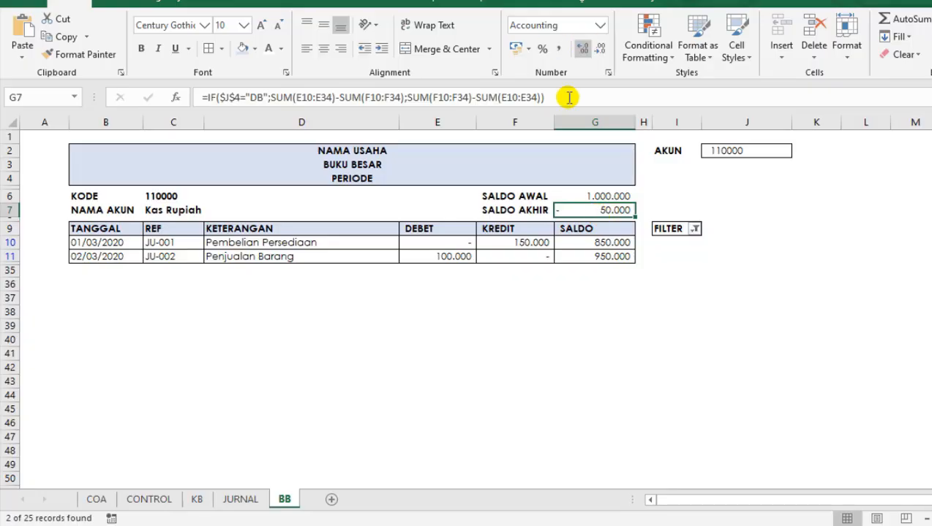
left_click(581, 196)
left_click(600, 210)
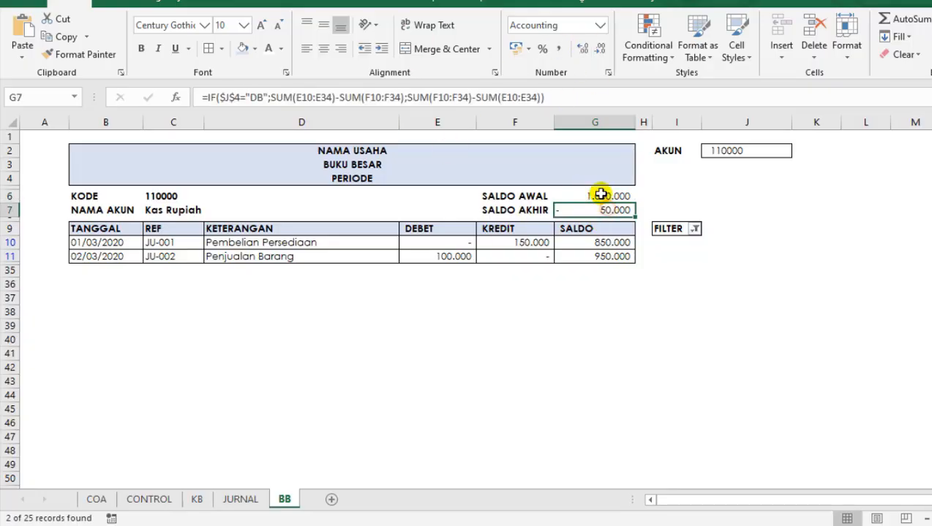
left_click(596, 195)
left_click(594, 209)
Insert G6- before SUM(E10:E34) in the true branch of the SALDO AKHIR formula in G7.
left_click(272, 98)
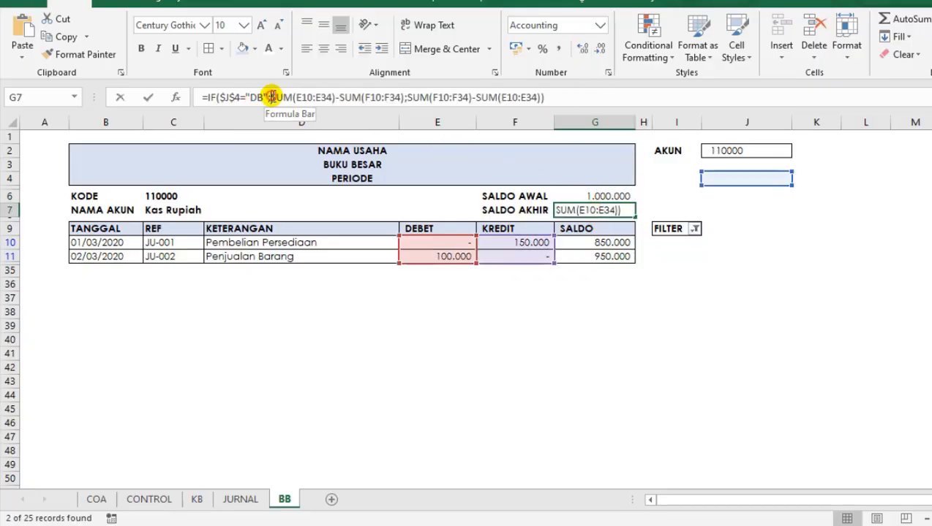
left_click(598, 196)
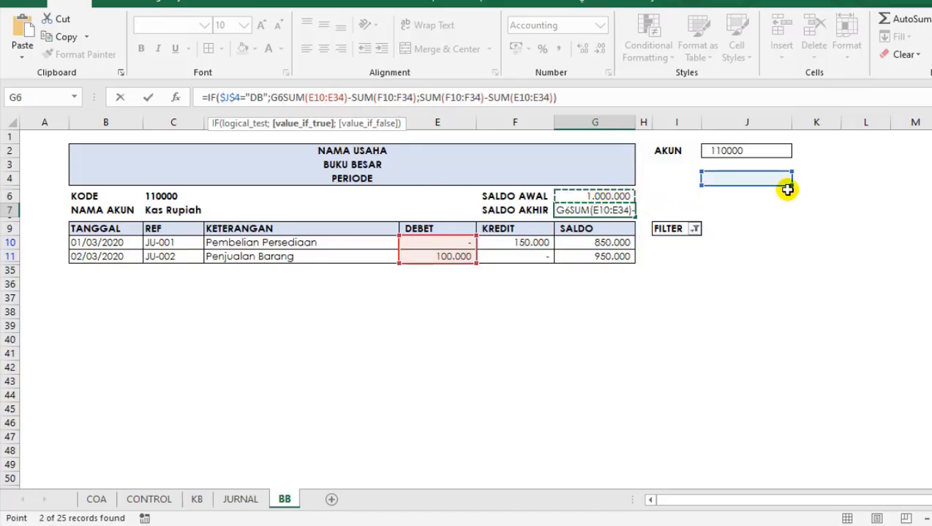
type("-")
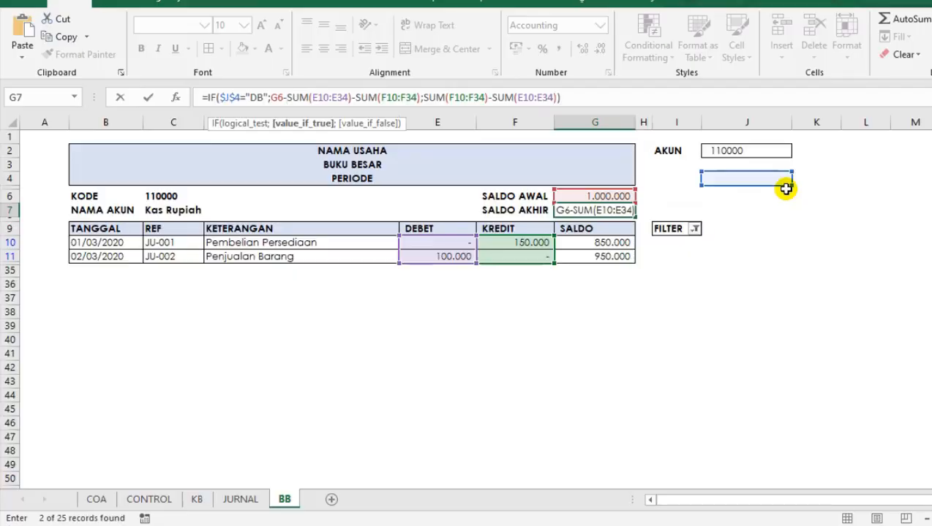
key("Return")
Enclose the true branch's sums in G7 in parentheses so it reads G6-(SUM(E10:E34)-SUM(F10:F34)).
left_click(594, 209)
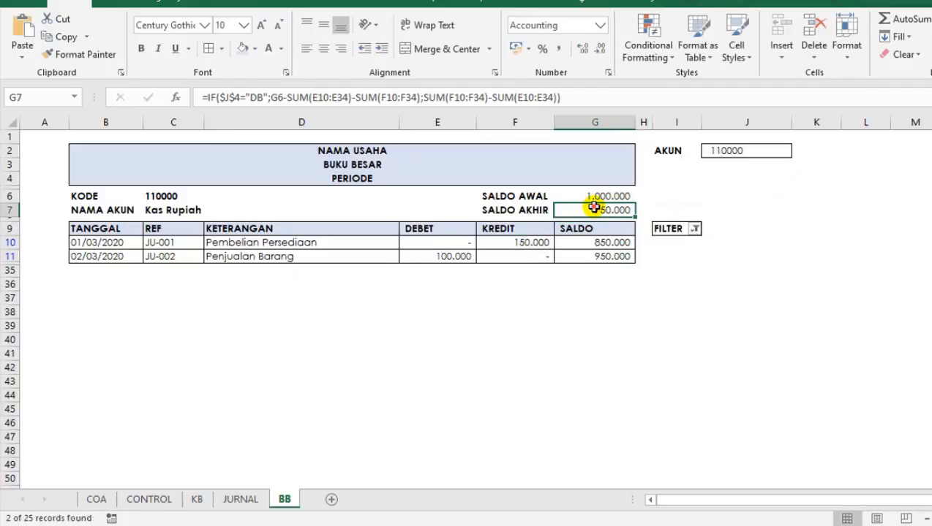
left_click(288, 95)
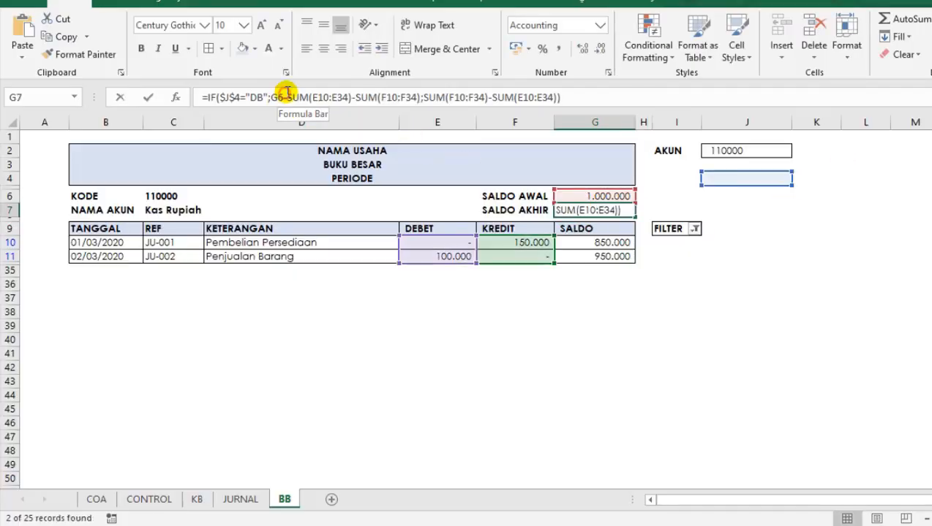
key("BackSpace")
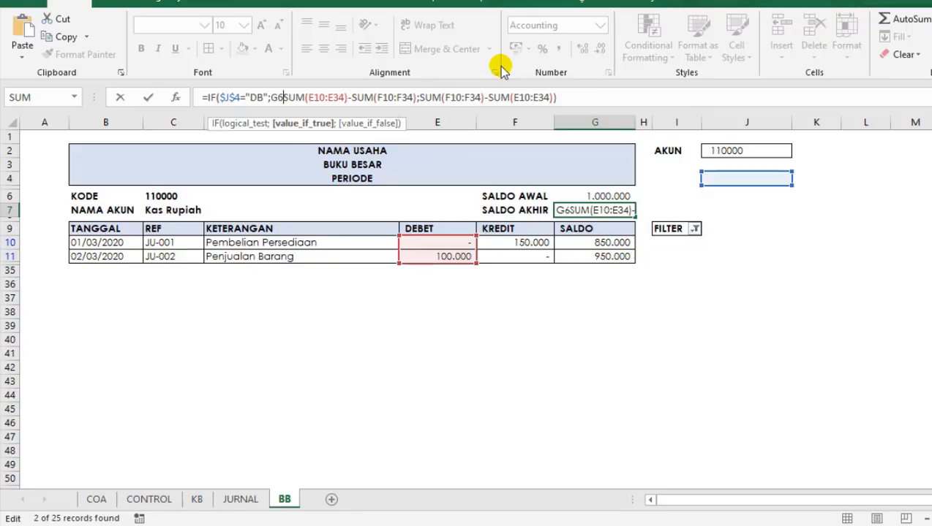
type("-(")
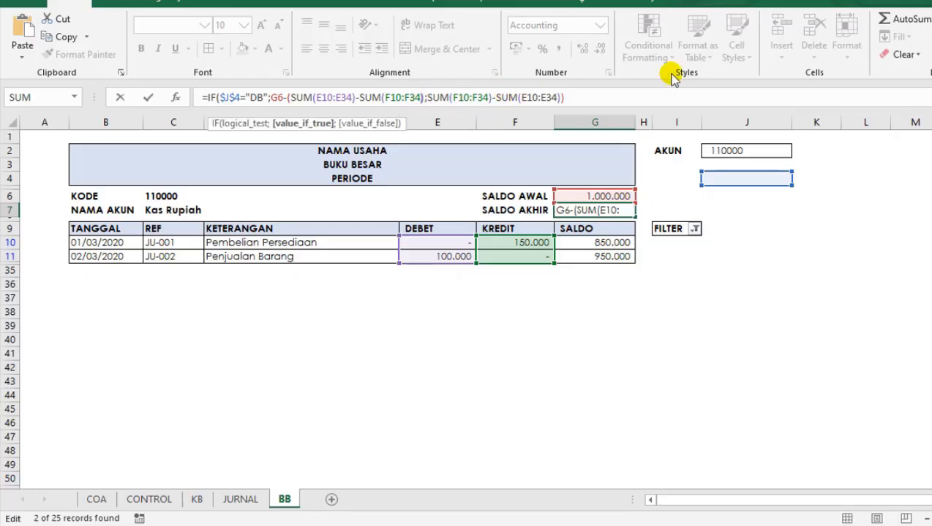
type(")")
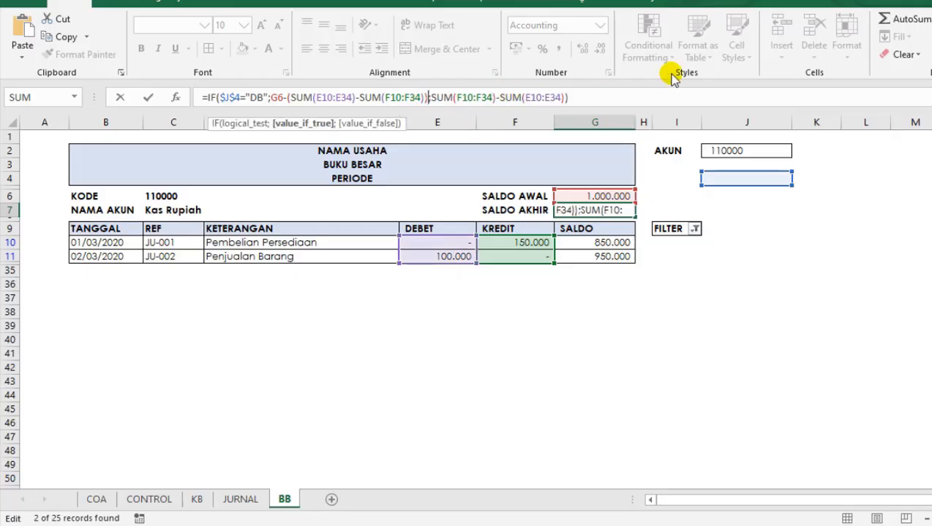
Change the false branch of the G7 formula to G6-(SUM(F10:F34)-SUM(E10:E34)) and commit the formula.
left_click(432, 97)
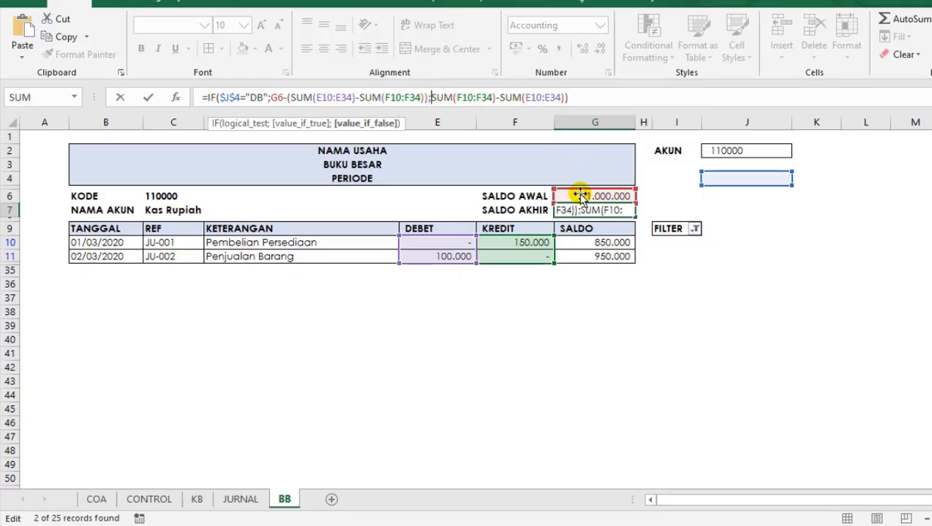
left_click(578, 196)
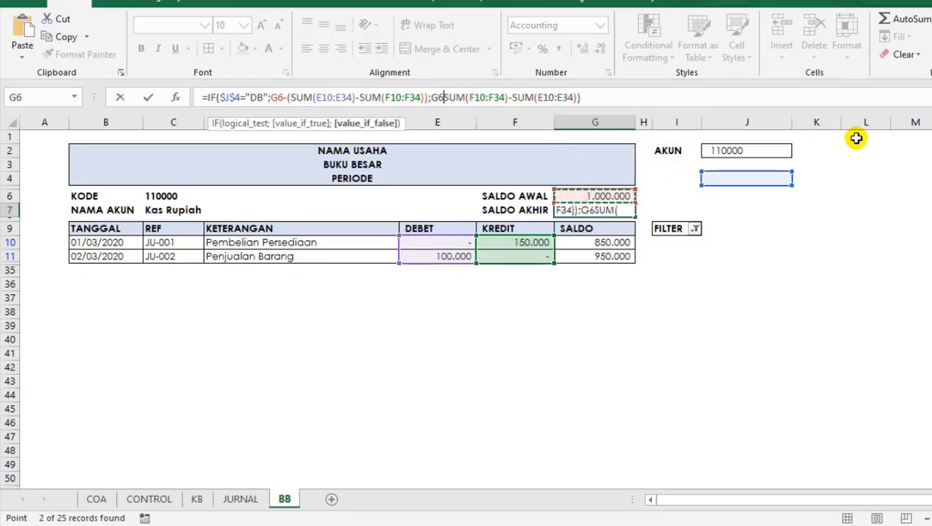
type("-(")
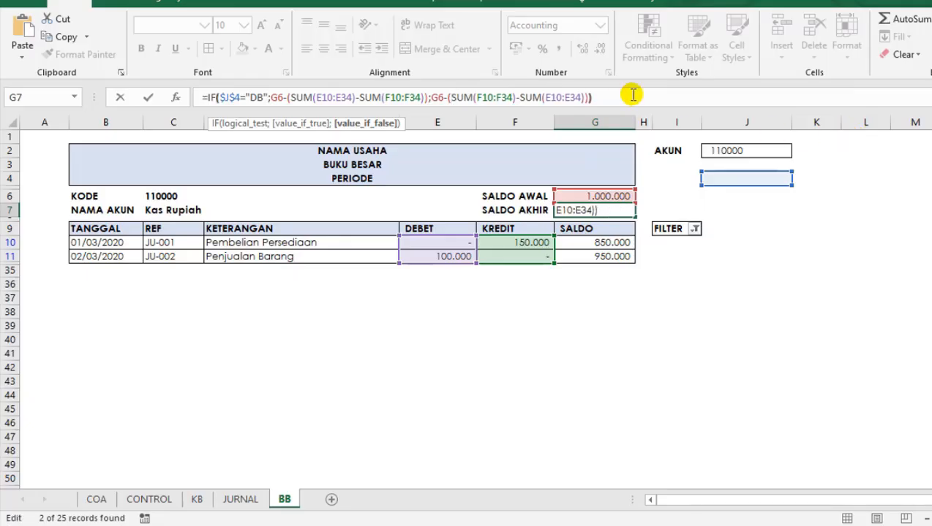
type(")")
key("Return")
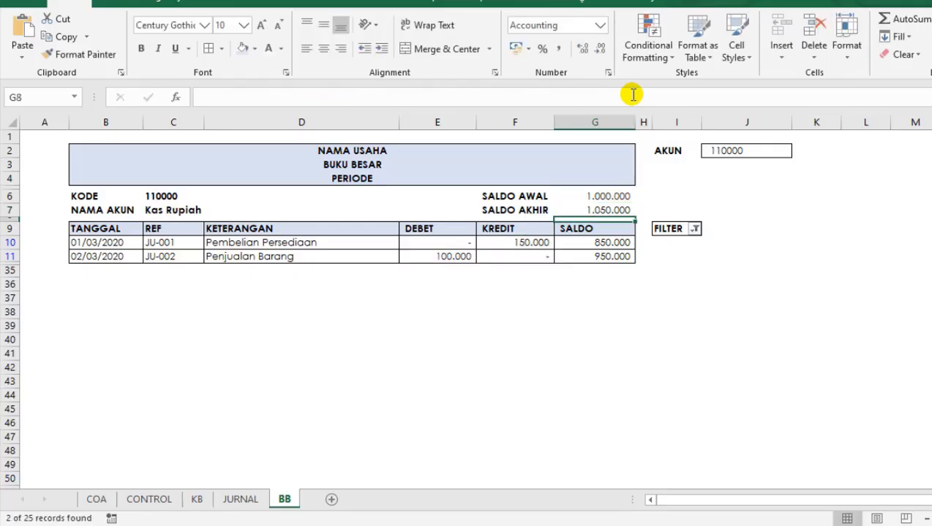
Check SALDO AWAL in G6 against the first running balance in G10, and reapply the FILTER column's filter for value 1.
left_click(609, 197)
left_click(617, 242)
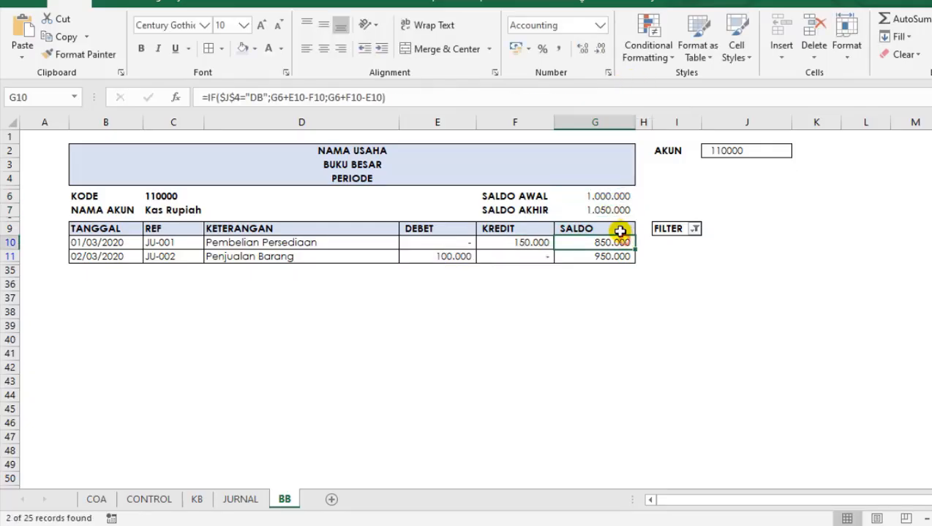
left_click(598, 192)
left_click(640, 229)
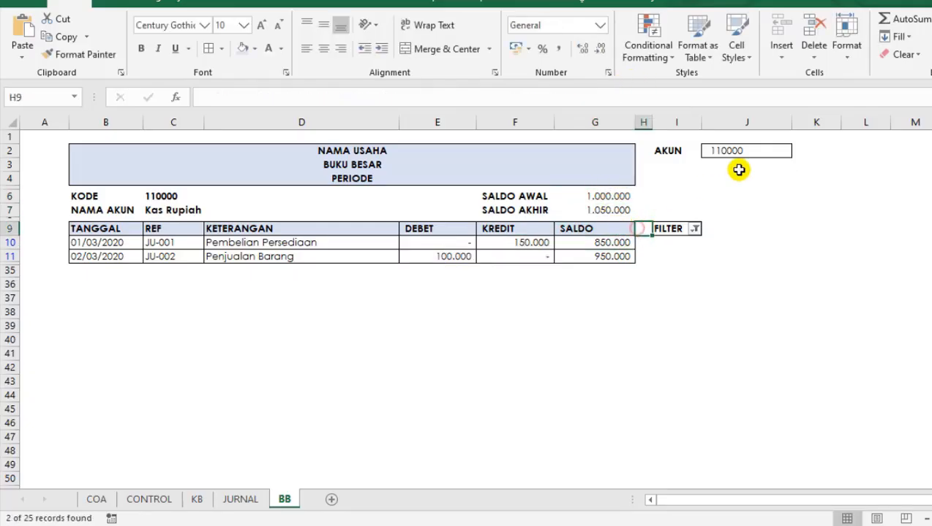
left_click(695, 229)
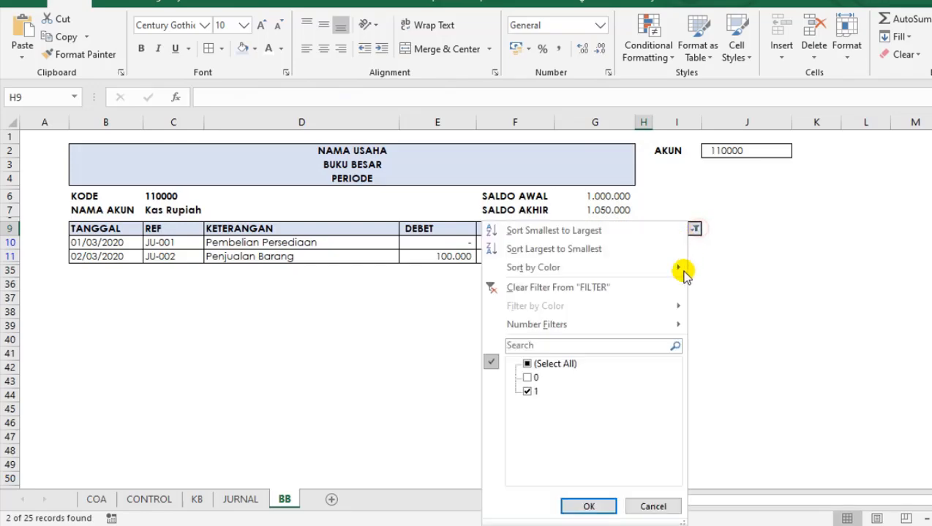
left_click(568, 503)
left_click_drag(585, 325, 532, 329)
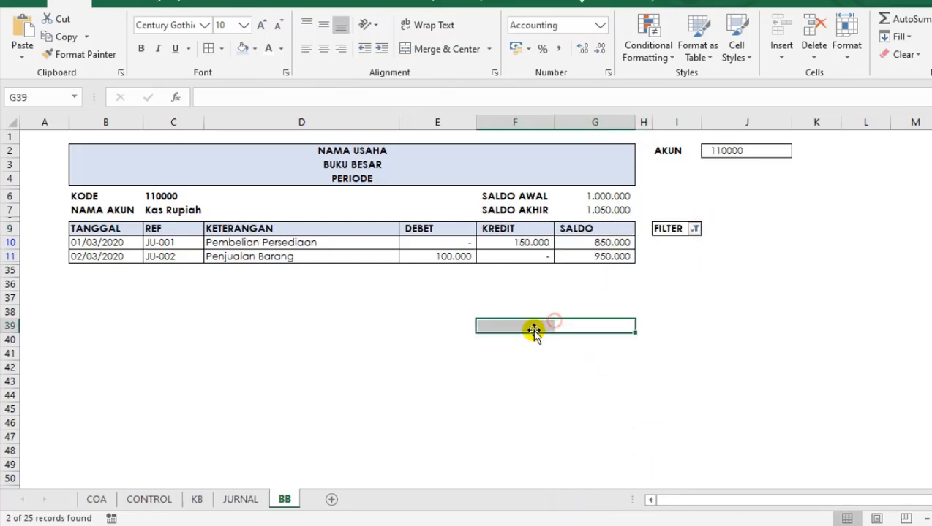
Change the minus after G6 to a plus in the true branch of the SALDO AKHIR formula in G7.
left_click(608, 211)
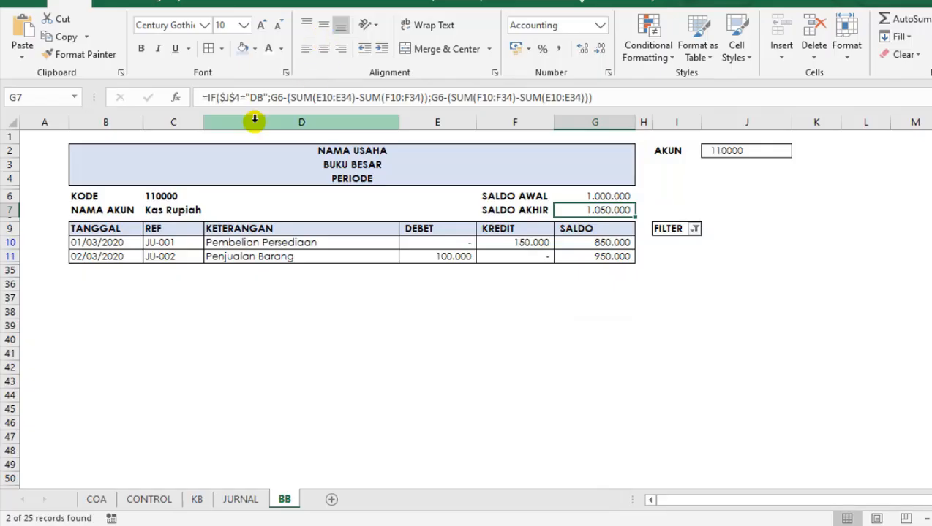
left_click(283, 94)
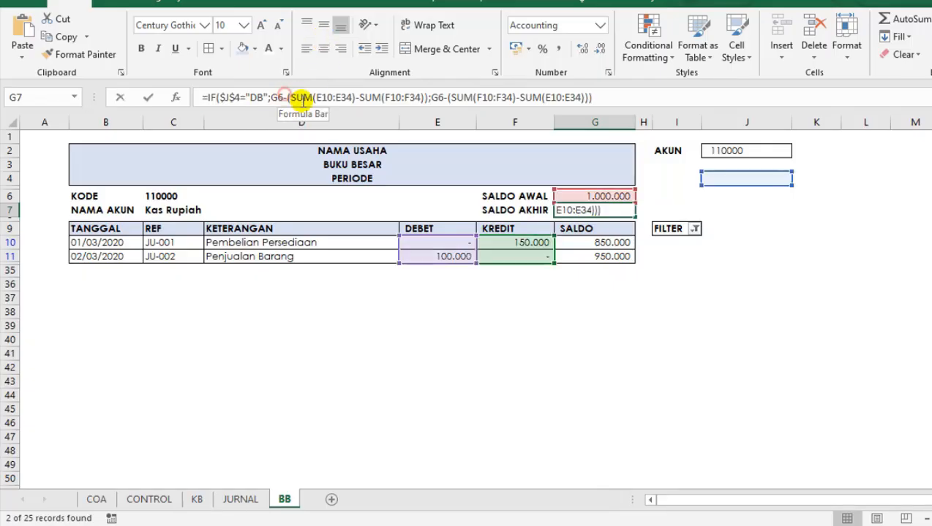
key("Delete")
key("Delete")
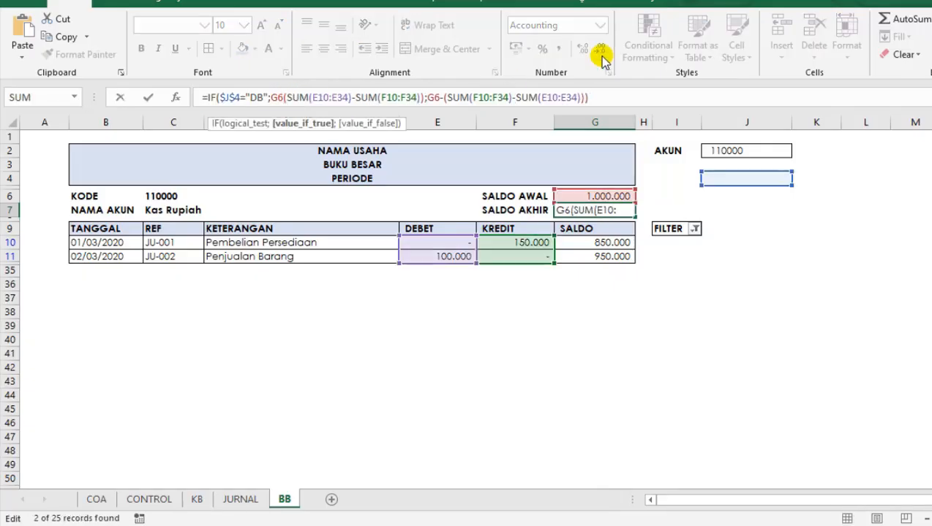
type("+")
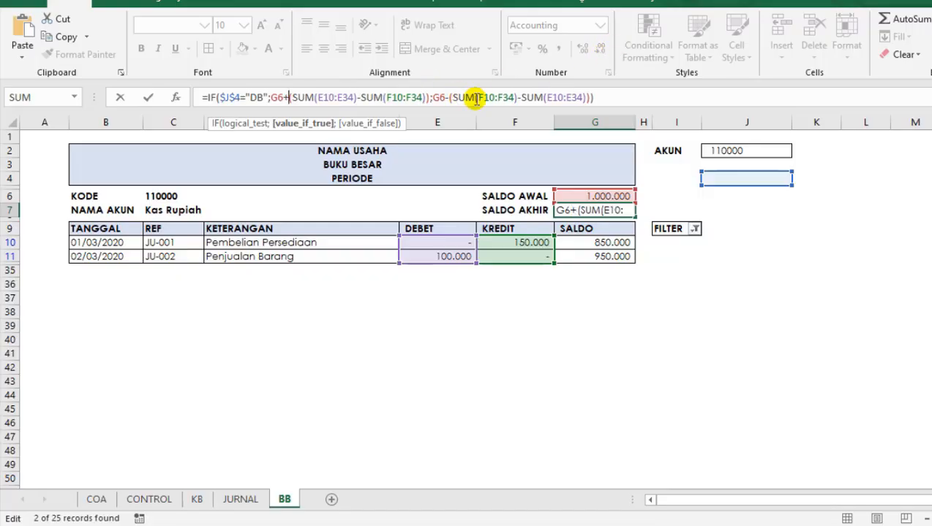
Change the false branch of the G7 formula to G6+(SUM(F10:F34)-SUM(E10:E34)) and commit the formula.
left_click(443, 97)
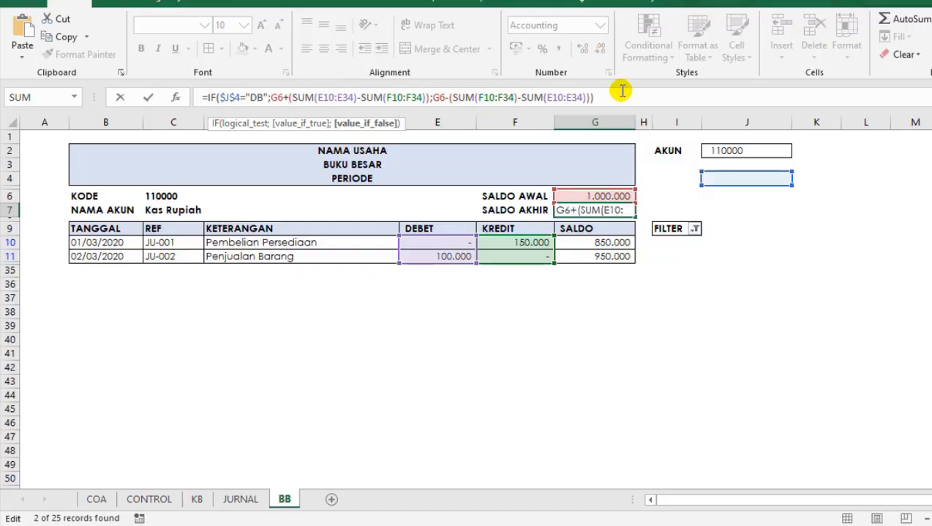
key("BackSpace")
type("+")
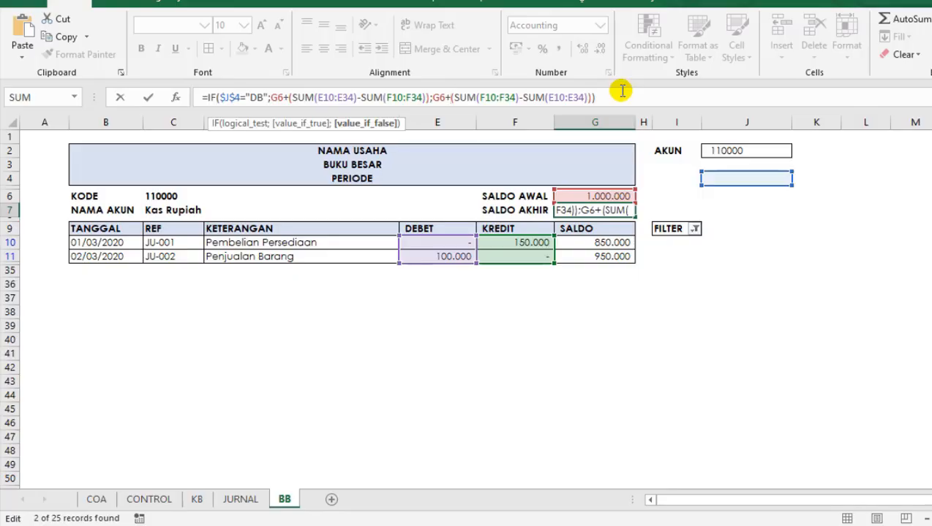
key("Return")
left_click(532, 370)
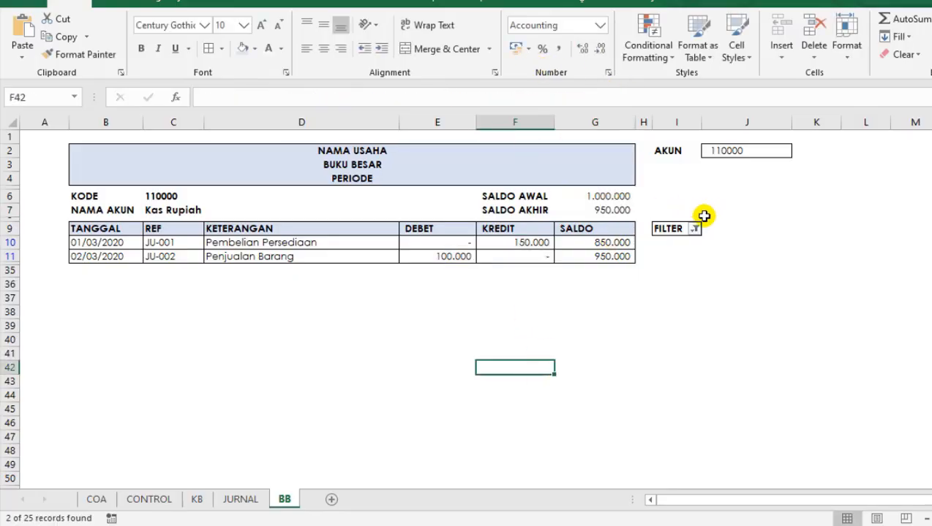
left_click(643, 283)
left_click(476, 283)
left_click(216, 366)
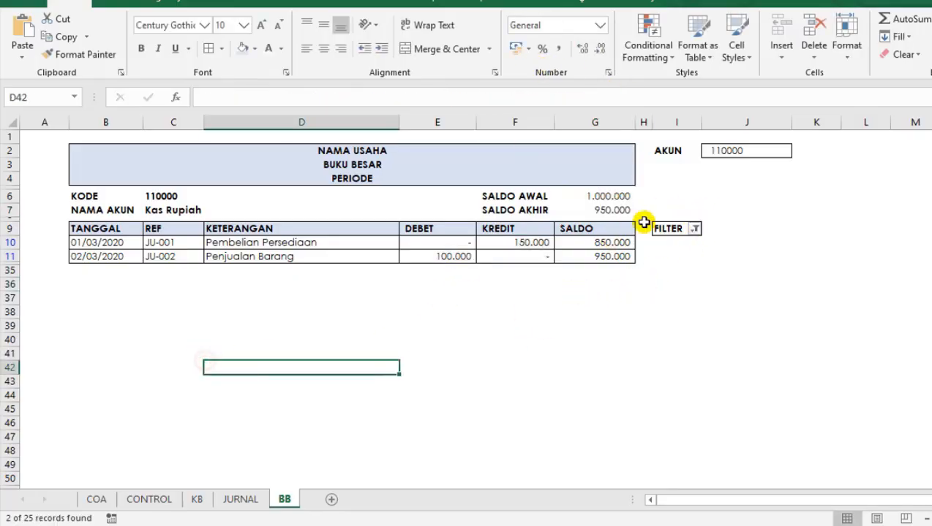
left_click(695, 229)
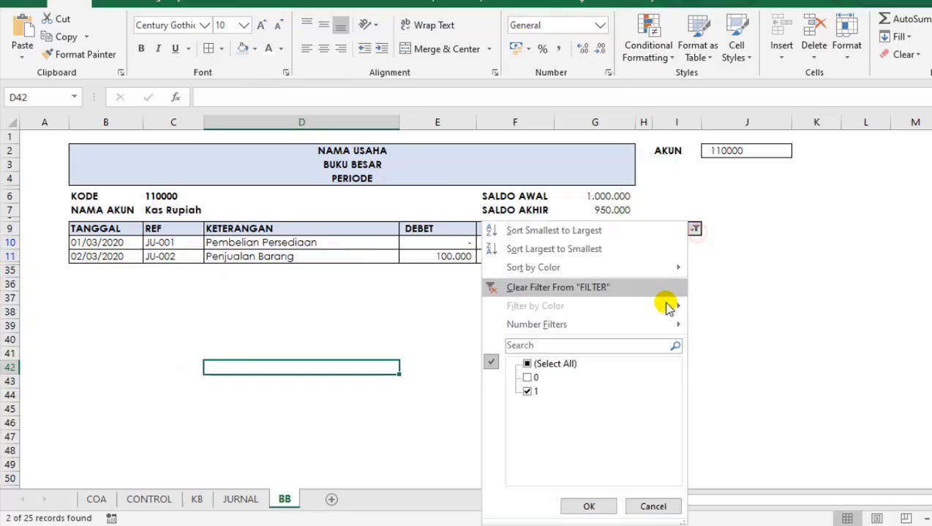
left_click(774, 156)
left_click(774, 155)
left_click(798, 151)
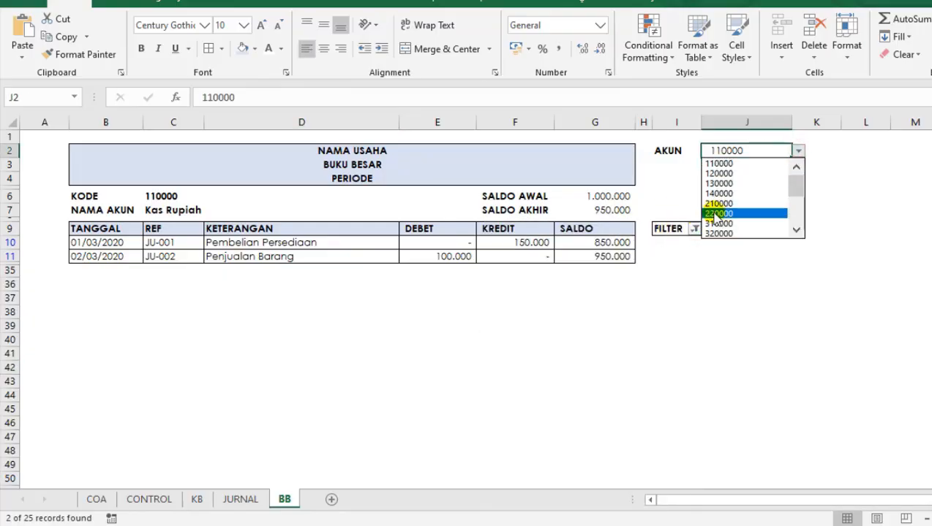
left_click(672, 198)
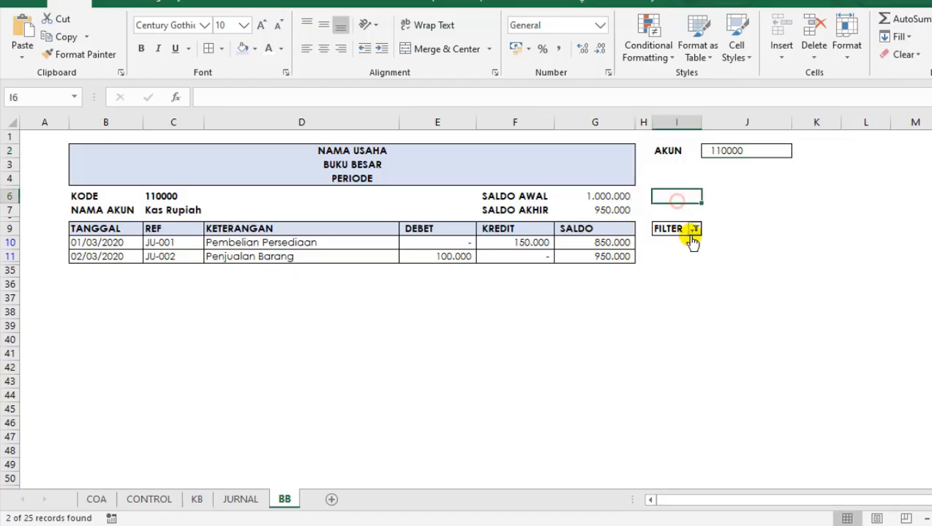
Reapply the FILTER column's filter so only rows with value 1 are shown.
left_click(695, 229)
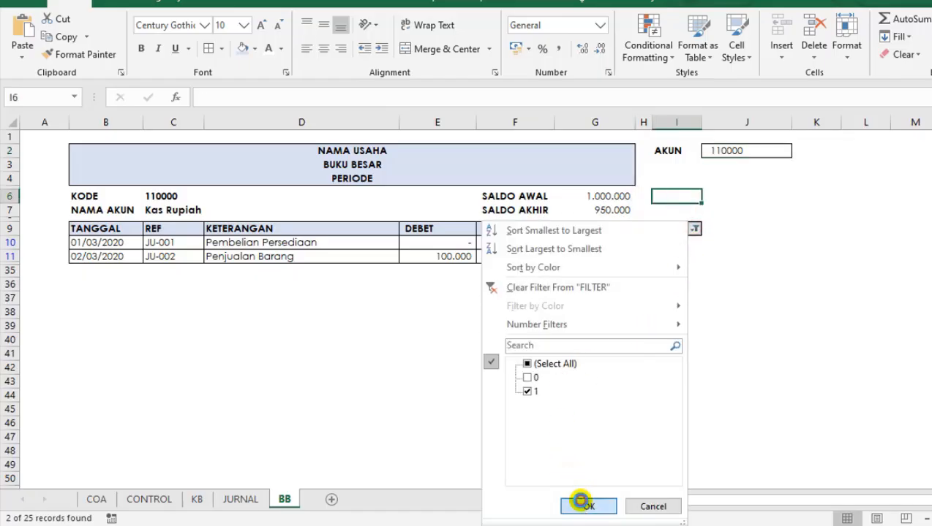
left_click(583, 506)
left_click(322, 324)
left_click(620, 311)
left_click(877, 270)
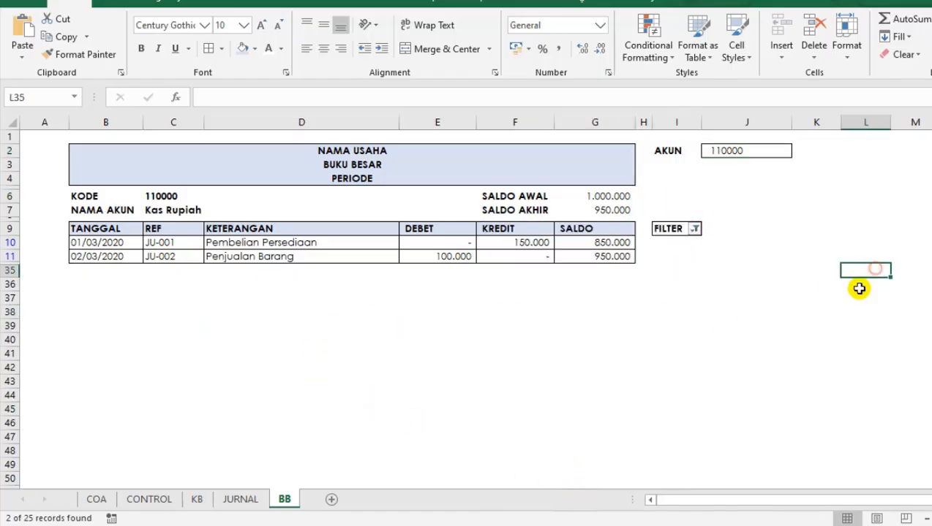
Review the ledger block from the title rows in B2 down to the transaction rows 10 and 11.
left_click(787, 326)
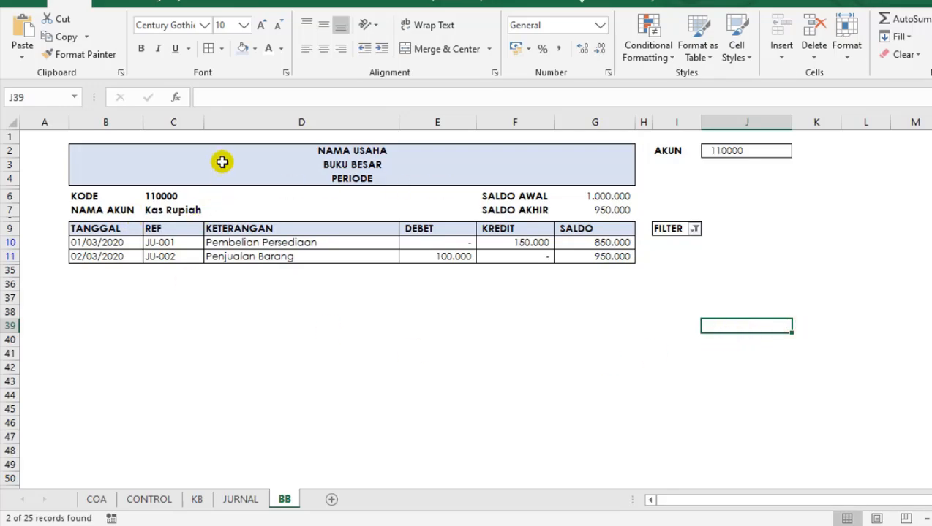
left_click_drag(222, 162, 222, 256)
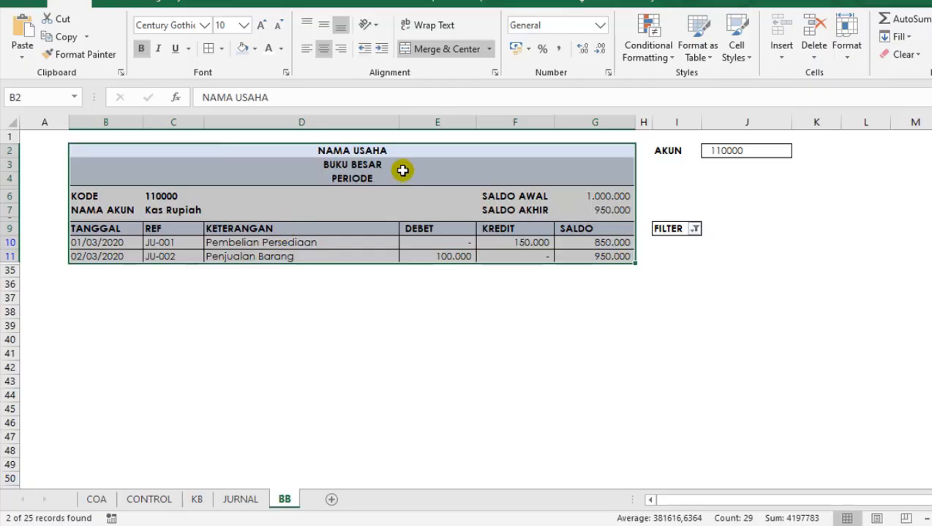
left_click(271, 313)
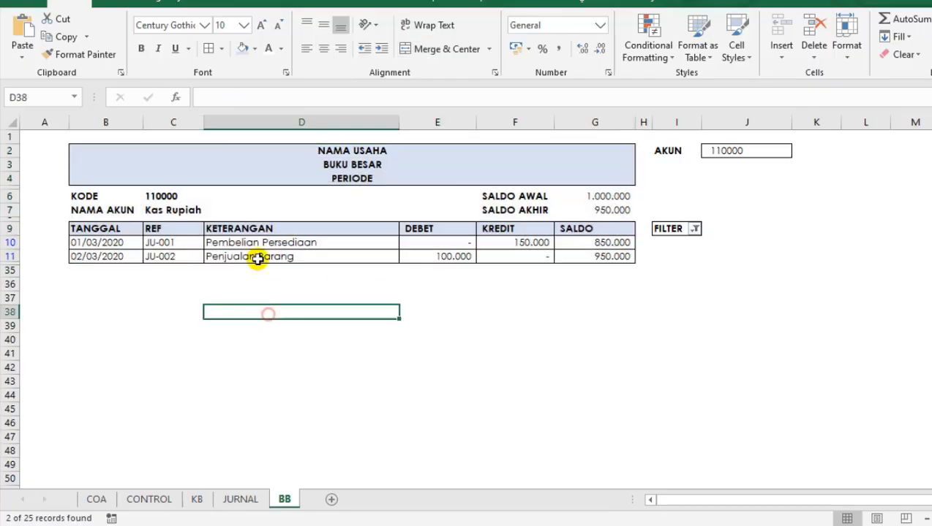
left_click_drag(250, 148, 264, 284)
left_click(427, 340)
left_click_drag(612, 245, 116, 261)
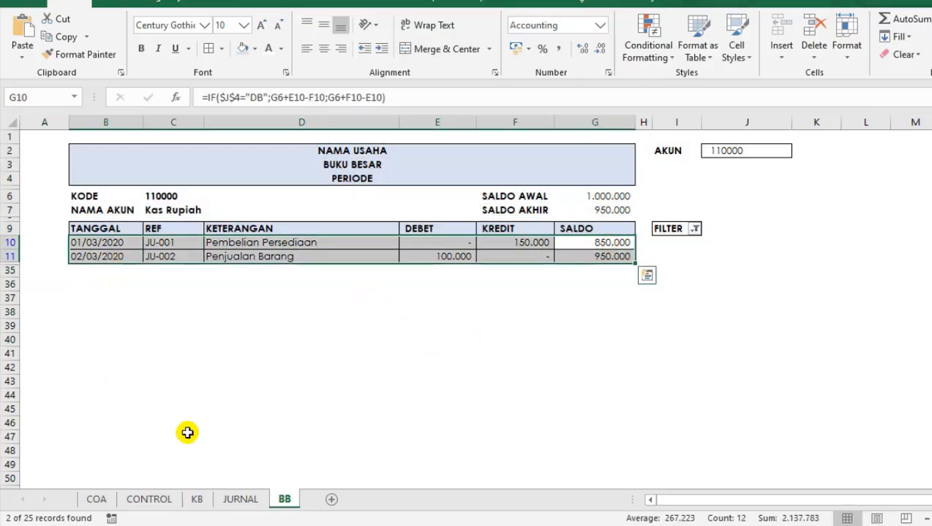
left_click(241, 395)
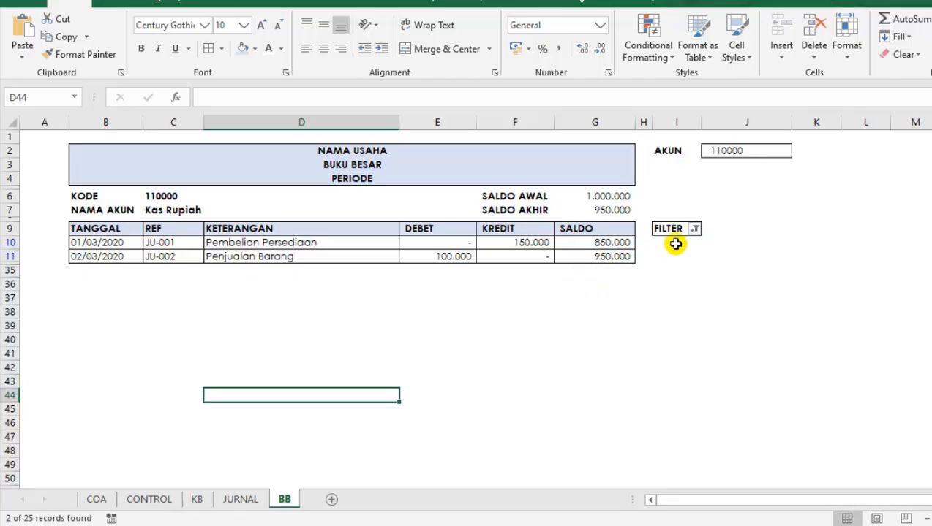
Save the BUKU BESAR workbook.
left_click(376, 312)
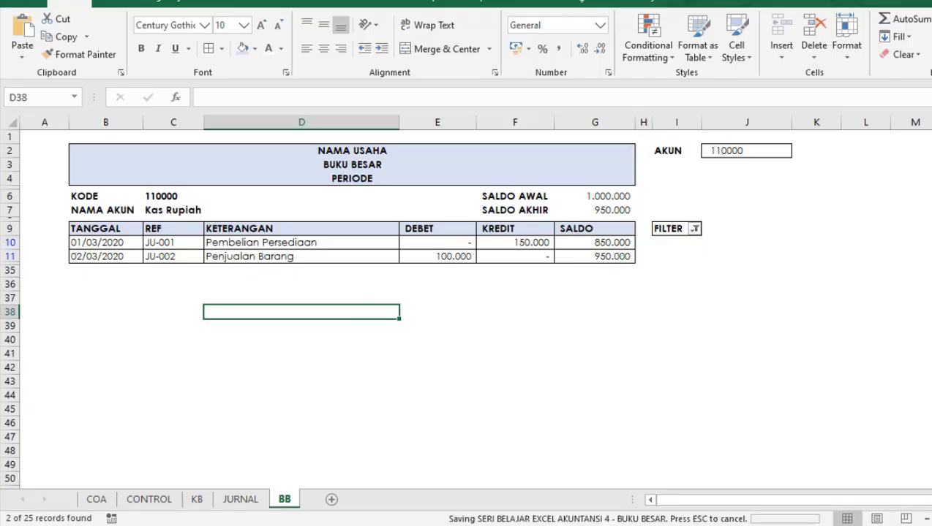
left_click(443, 324)
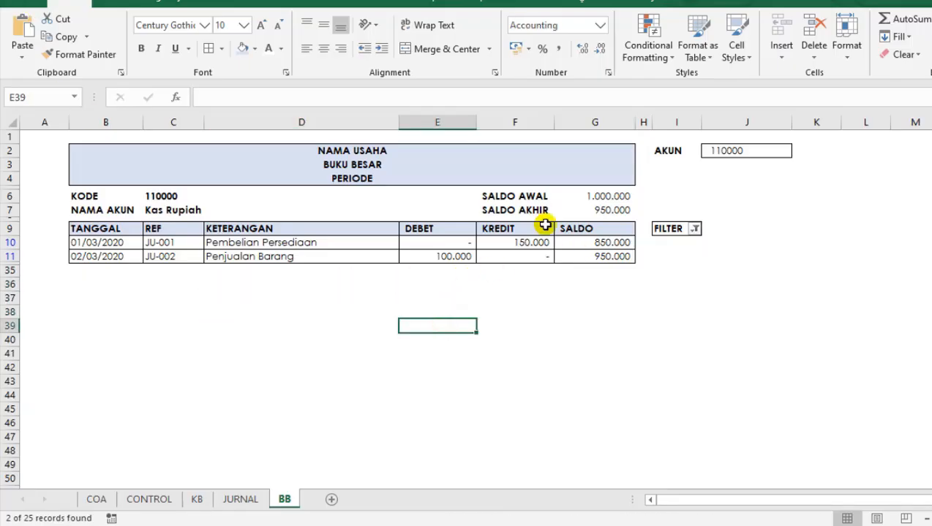
Examine the KREDIT entries, the AKUN selection, the SALDO AWAL and SALDO AKHIR labels and the report's title block.
left_click(505, 245)
left_click(506, 354)
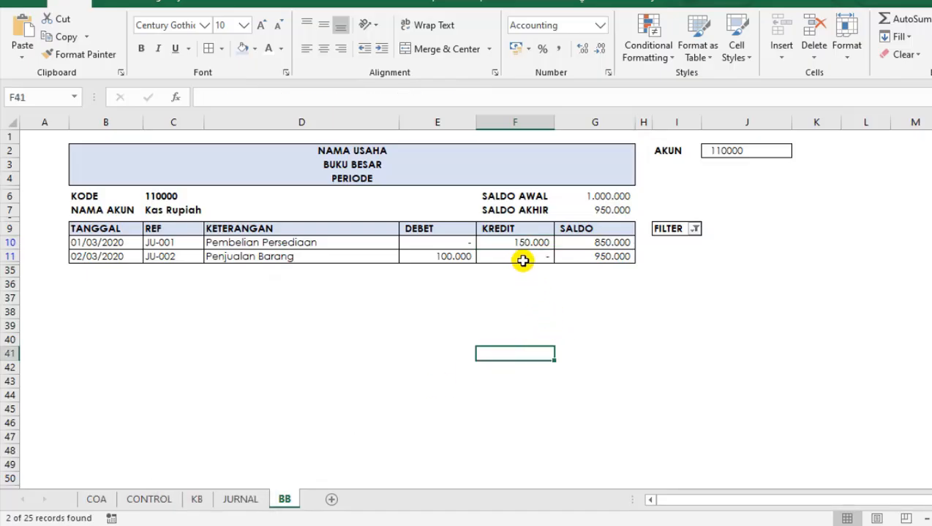
left_click(480, 253)
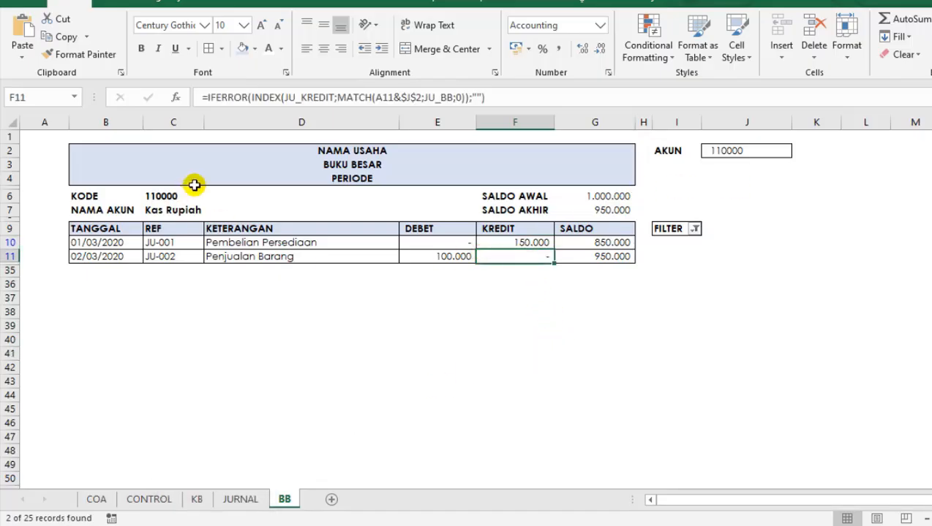
left_click_drag(220, 152, 477, 257)
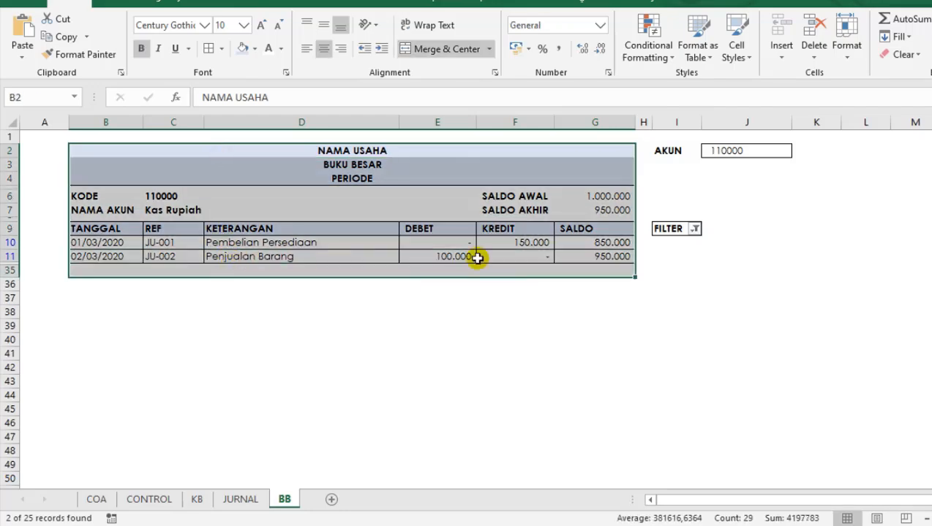
left_click(763, 154)
left_click(628, 287)
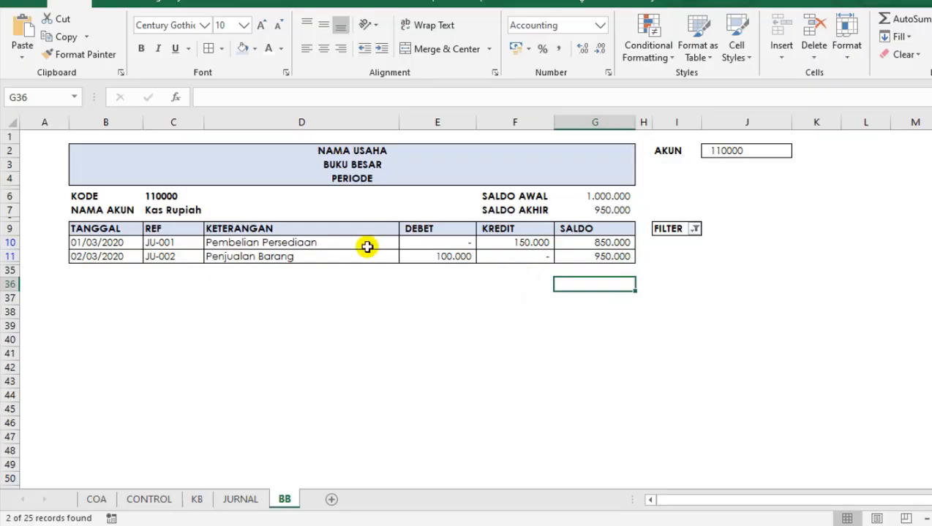
left_click(519, 199)
left_click(513, 208)
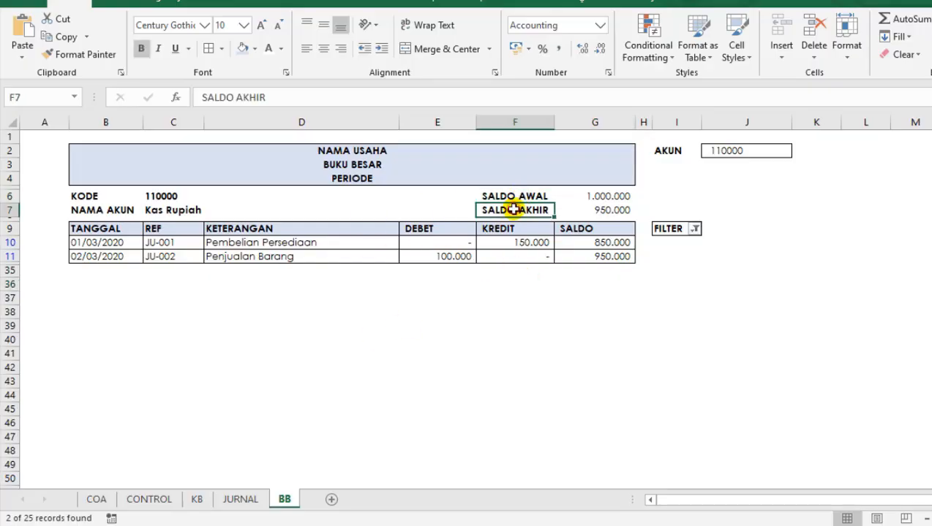
left_click(528, 195)
left_click_drag(338, 148, 388, 185)
left_click(306, 174)
left_click(328, 153)
left_click_drag(328, 153, 333, 180)
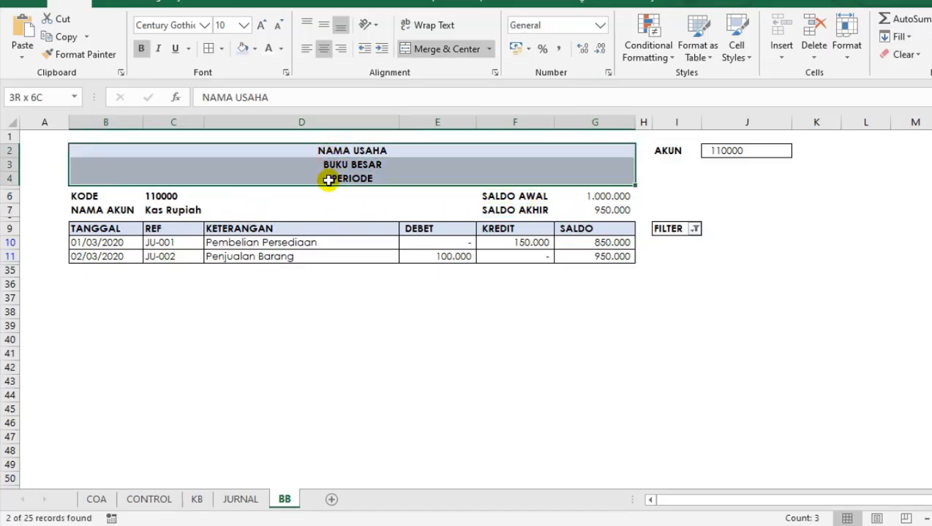
Compare the SALDO AWAL and SALDO AKHIR amounts in G6:G7 with the running balances in G10:G11.
left_click(522, 198)
left_click(592, 210)
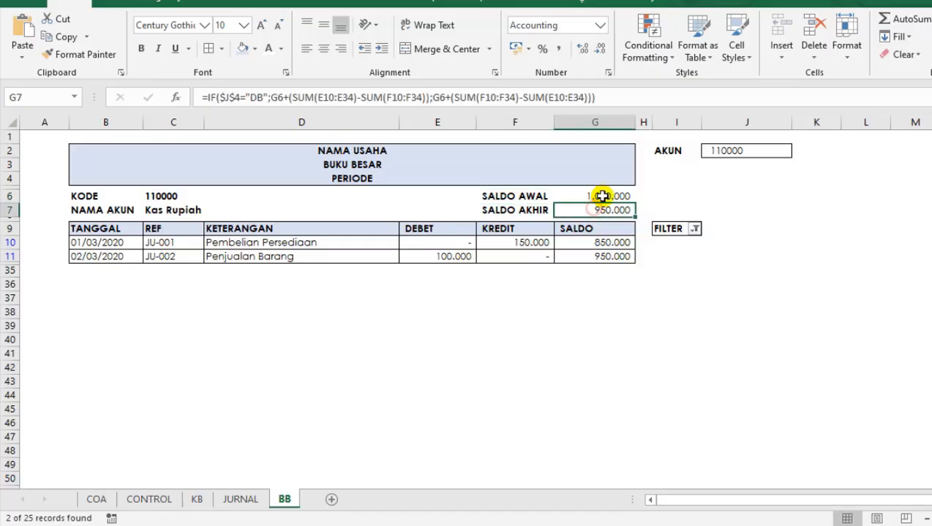
left_click(599, 195)
left_click(601, 211)
left_click(589, 256)
left_click_drag(601, 242, 615, 266)
left_click(668, 257)
left_click(614, 256)
left_click(607, 242)
left_click(653, 233)
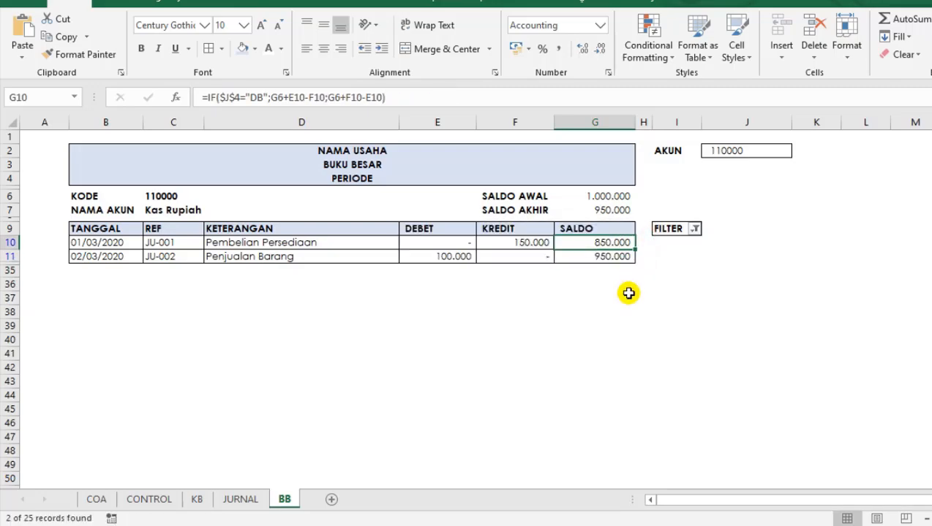
left_click(625, 295)
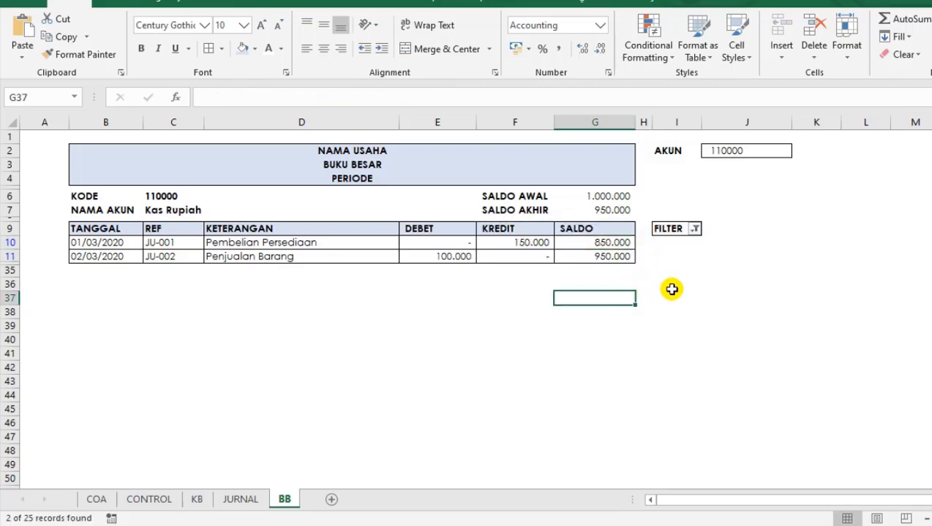